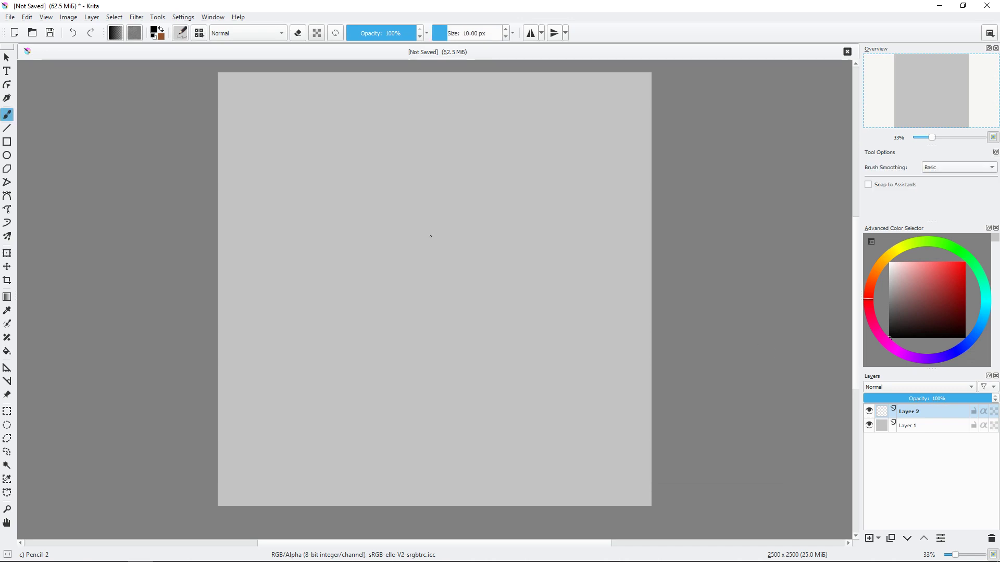
# - With Pencil-2, sketch the hood's top arc, base line, left-side strokes and front edge
pyautogui.rightClick(428, 233)
pyautogui.moveTo(394, 160); pyautogui.dragTo(448, 135)
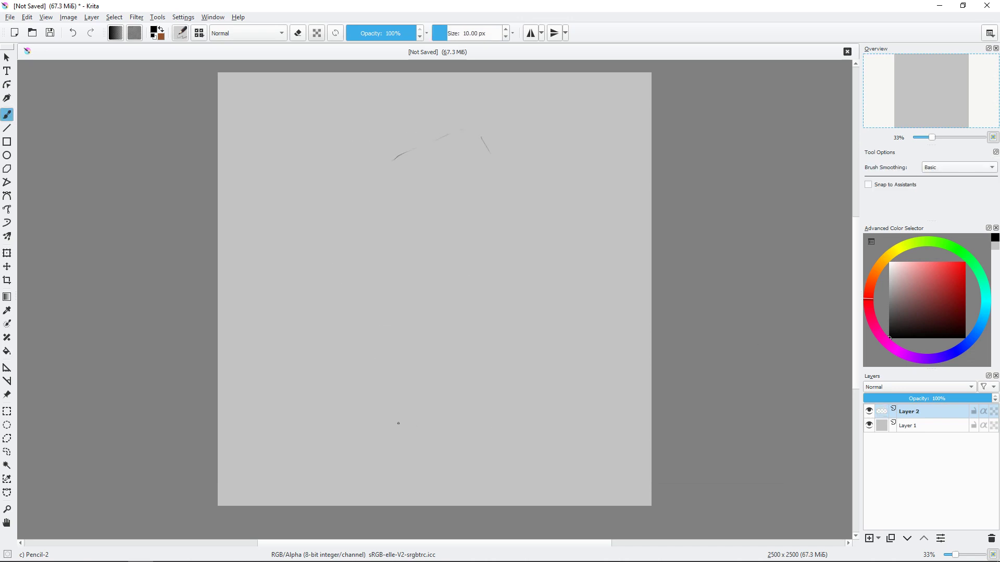
pyautogui.moveTo(404, 428); pyautogui.dragTo(530, 416)
pyautogui.moveTo(500, 146); pyautogui.dragTo(517, 177)
pyautogui.moveTo(458, 148)
pyautogui.mouseDown()
pyautogui.moveTo(489, 136)
pyautogui.moveTo(512, 147)
pyautogui.mouseUp()
pyautogui.moveTo(417, 225); pyautogui.dragTo(432, 226)
pyautogui.moveTo(421, 259); pyautogui.dragTo(459, 242)
pyautogui.moveTo(423, 168)
pyautogui.mouseDown()
pyautogui.moveTo(458, 157)
pyautogui.moveTo(546, 191)
pyautogui.mouseUp()
# - Sketch the right side of the hood and body, plus both shoulder contours
pyautogui.moveTo(544, 206); pyautogui.dragTo(556, 276)
pyautogui.moveTo(561, 277); pyautogui.dragTo(565, 291)
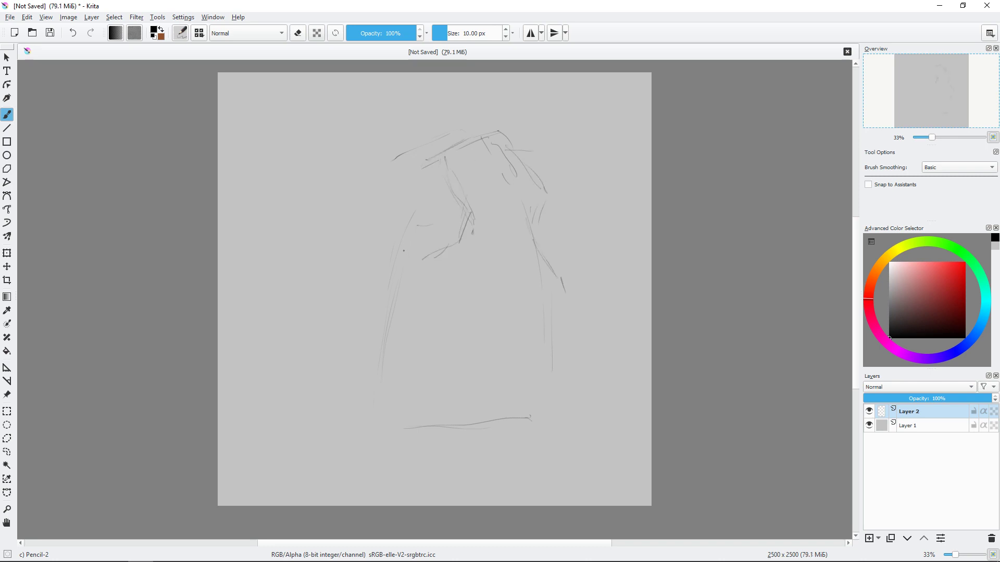
pyautogui.moveTo(396, 247); pyautogui.dragTo(428, 209)
pyautogui.moveTo(414, 256); pyautogui.dragTo(404, 297)
pyautogui.moveTo(552, 376); pyautogui.dragTo(570, 414)
pyautogui.moveTo(545, 257); pyautogui.dragTo(519, 254)
# - Sketch the lower body contours and the lines at the figure's bottom
pyautogui.moveTo(380, 376)
pyautogui.mouseDown()
pyautogui.moveTo(390, 415)
pyautogui.moveTo(425, 440)
pyautogui.moveTo(484, 440)
pyautogui.mouseUp()
pyautogui.moveTo(480, 380); pyautogui.dragTo(490, 441)
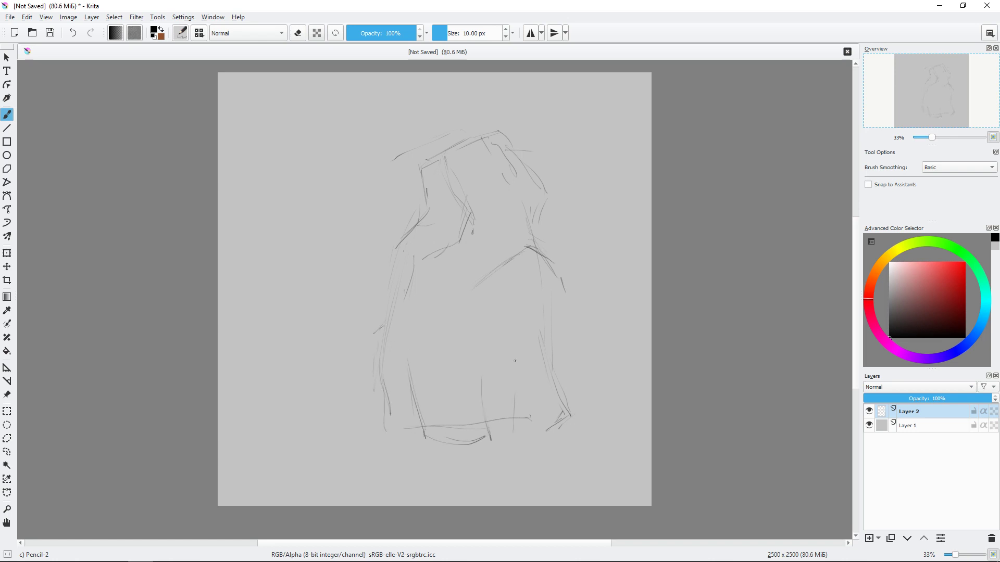
pyautogui.moveTo(514, 386); pyautogui.dragTo(514, 439)
pyautogui.moveTo(514, 432); pyautogui.dragTo(544, 436)
# - Erase the faint stray stroke at the top left with Eraser Small, then return to Pencil-2
pyautogui.rightClick(463, 311)
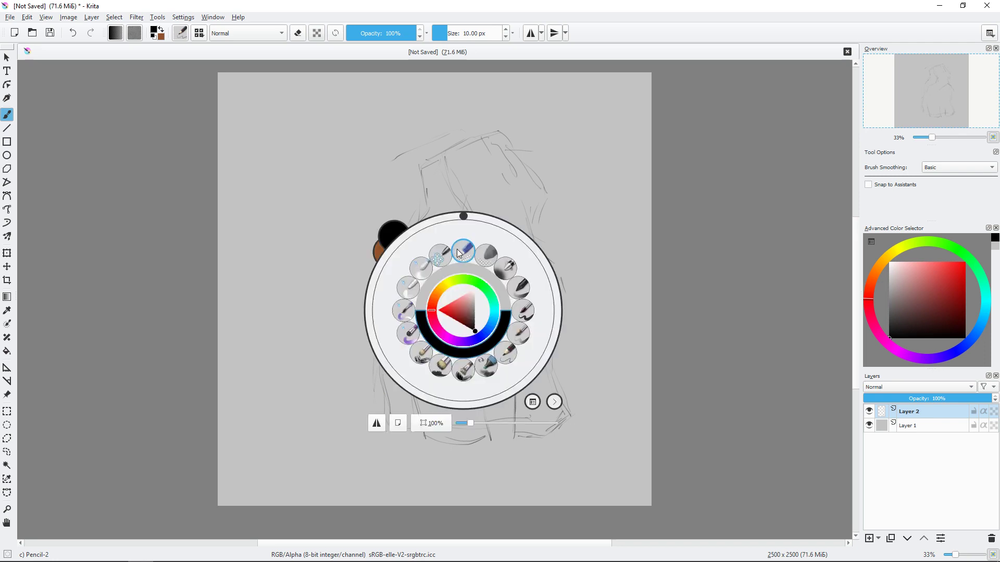
pyautogui.click(458, 386)
pyautogui.moveTo(396, 158); pyautogui.dragTo(448, 134)
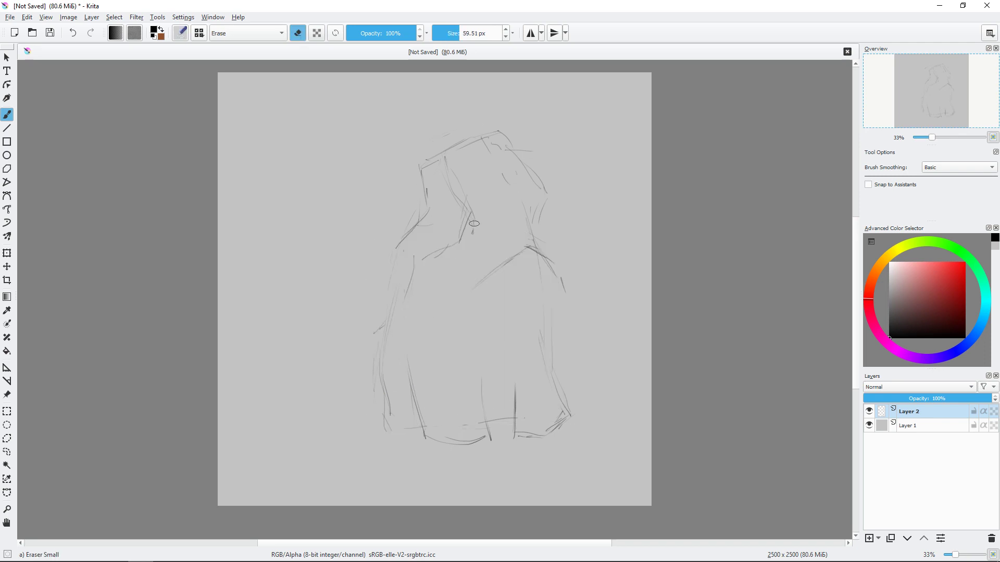
pyautogui.rightClick(519, 297)
pyautogui.click(546, 293)
# - Sketch the raised arm, right shoulder lines, and small chest and arm strokes
pyautogui.moveTo(338, 283); pyautogui.dragTo(346, 264)
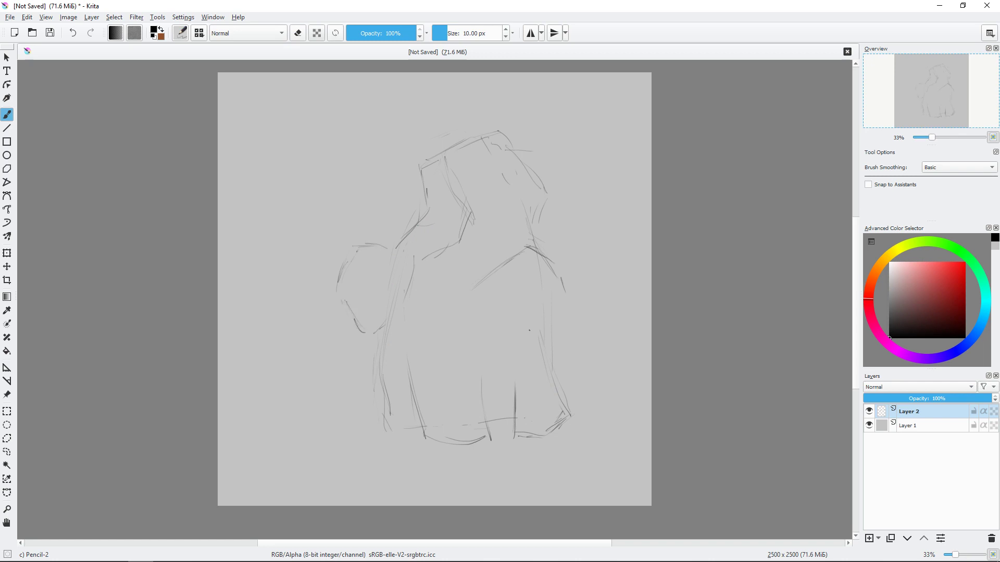
pyautogui.moveTo(505, 347); pyautogui.dragTo(534, 351)
pyautogui.moveTo(497, 333); pyautogui.dragTo(561, 338)
pyautogui.moveTo(573, 291); pyautogui.dragTo(568, 330)
pyautogui.moveTo(578, 306); pyautogui.dragTo(575, 331)
pyautogui.moveTo(559, 268); pyautogui.dragTo(577, 284)
pyautogui.moveTo(582, 298); pyautogui.dragTo(576, 332)
pyautogui.moveTo(492, 356); pyautogui.dragTo(514, 348)
pyautogui.moveTo(335, 228); pyautogui.dragTo(352, 242)
# - Redraw the hood's top and left edges, its opening, and the inner face lines
pyautogui.moveTo(438, 162); pyautogui.dragTo(467, 238)
pyautogui.moveTo(418, 170); pyautogui.dragTo(421, 191)
pyautogui.moveTo(419, 162); pyautogui.dragTo(463, 135)
pyautogui.moveTo(468, 134)
pyautogui.mouseDown()
pyautogui.moveTo(490, 183)
pyautogui.moveTo(506, 194)
pyautogui.moveTo(492, 244)
pyautogui.moveTo(431, 258)
pyautogui.mouseUp()
pyautogui.moveTo(481, 253); pyautogui.dragTo(416, 273)
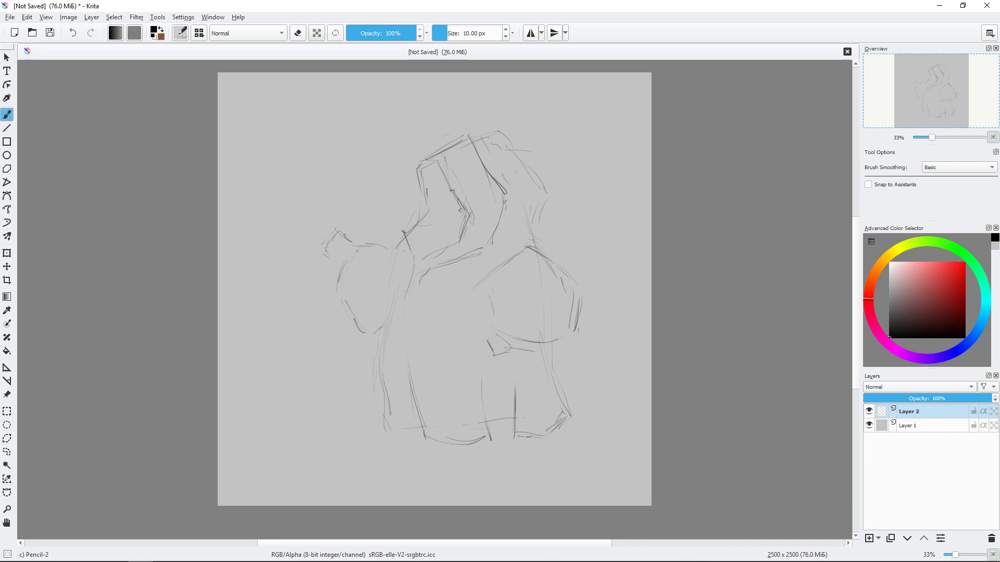
pyautogui.moveTo(403, 231); pyautogui.dragTo(422, 276)
pyautogui.moveTo(424, 243); pyautogui.dragTo(452, 242)
# - Draw the cloak's front edge and long fold, lower torso lines, and the figure's right side
pyautogui.moveTo(422, 274)
pyautogui.mouseDown()
pyautogui.moveTo(409, 342)
pyautogui.moveTo(435, 288)
pyautogui.mouseUp()
pyautogui.moveTo(445, 257); pyautogui.dragTo(442, 274)
pyautogui.moveTo(442, 409); pyautogui.dragTo(430, 345)
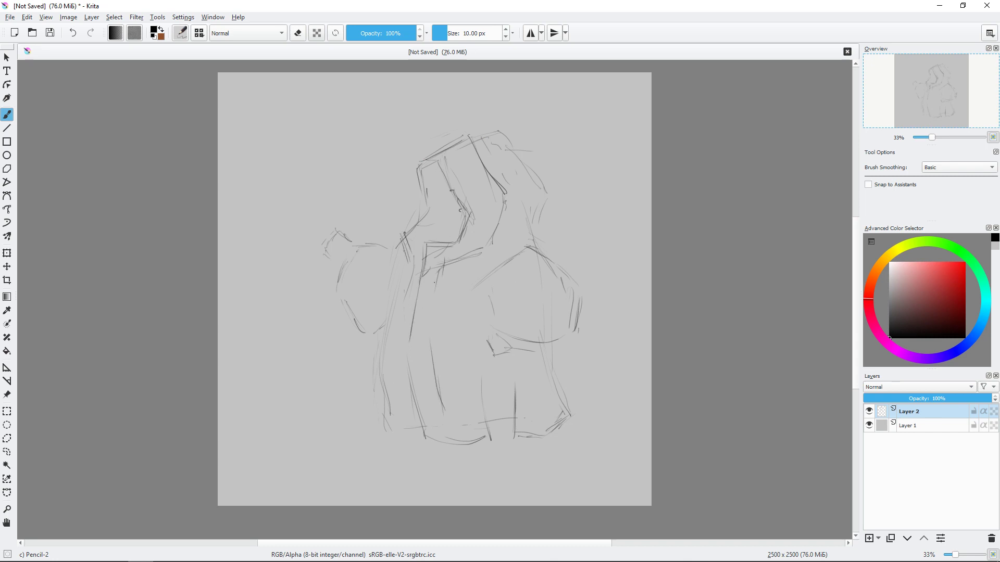
pyautogui.moveTo(435, 285); pyautogui.dragTo(427, 358)
pyautogui.moveTo(431, 376)
pyautogui.mouseDown()
pyautogui.moveTo(446, 420)
pyautogui.moveTo(557, 396)
pyautogui.mouseUp()
pyautogui.moveTo(480, 400)
pyautogui.mouseDown()
pyautogui.moveTo(512, 397)
pyautogui.moveTo(490, 434)
pyautogui.mouseUp()
pyautogui.moveTo(534, 344); pyautogui.dragTo(577, 419)
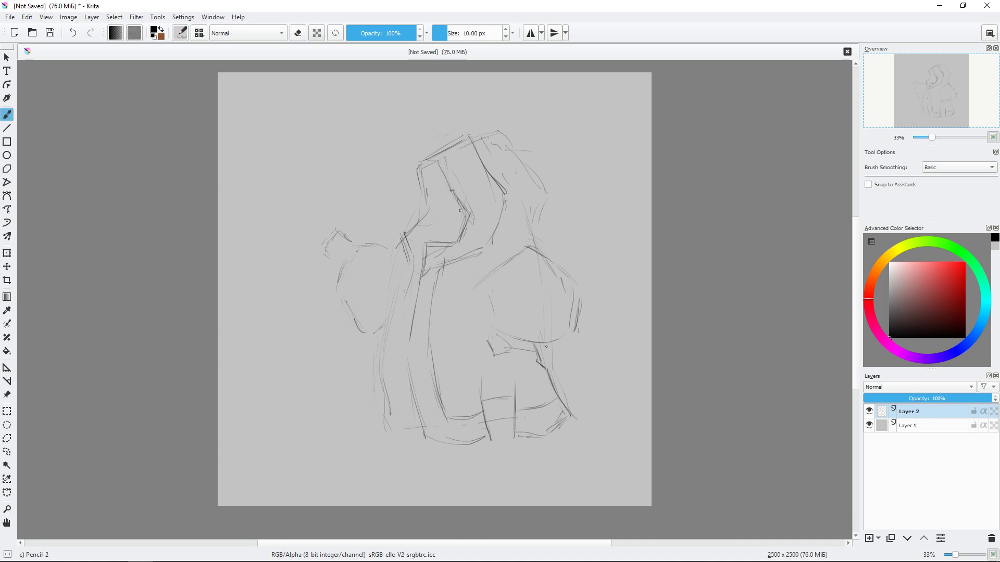
# - Add strokes to the raised hand, with a brief switch to the eraser and back
pyautogui.moveTo(393, 348); pyautogui.dragTo(380, 425)
pyautogui.moveTo(390, 369); pyautogui.dragTo(380, 431)
pyautogui.moveTo(398, 299); pyautogui.dragTo(394, 356)
pyautogui.rightClick(458, 284)
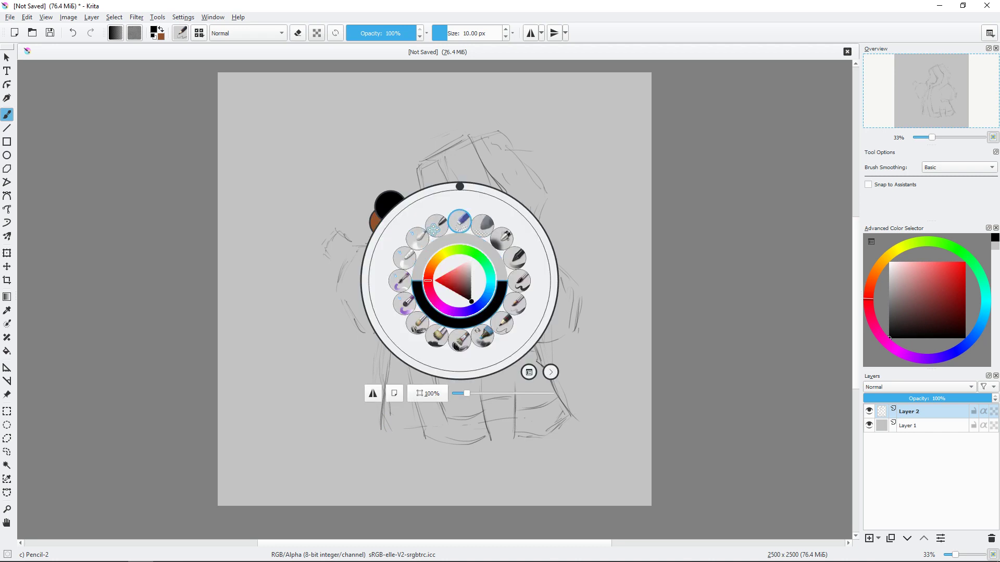
pyautogui.click(429, 339)
pyautogui.rightClick(517, 250)
pyautogui.click(521, 182)
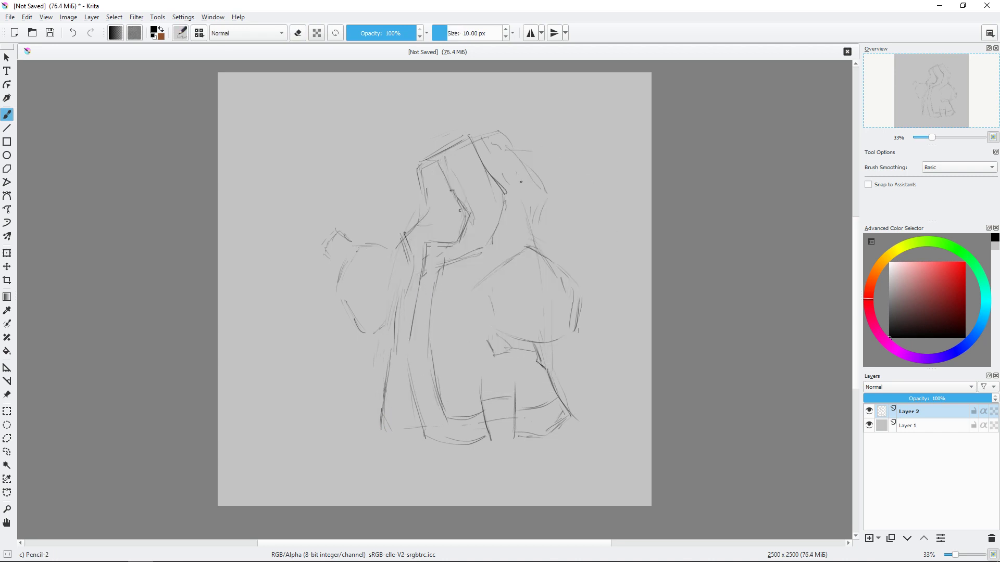
# - Sketch the hood's right side and darken the right shoulder, undoing one bad diagonal stroke
pyautogui.moveTo(475, 137)
pyautogui.mouseDown()
pyautogui.moveTo(506, 142)
pyautogui.moveTo(555, 196)
pyautogui.moveTo(534, 216)
pyautogui.moveTo(550, 248)
pyautogui.mouseUp()
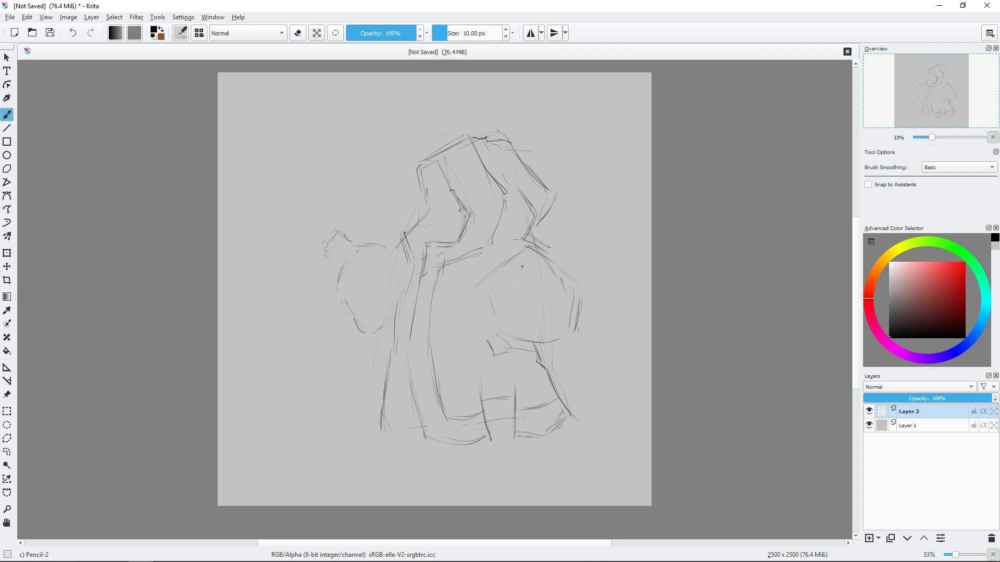
pyautogui.moveTo(499, 282); pyautogui.dragTo(550, 248)
pyautogui.rightClick(559, 227)
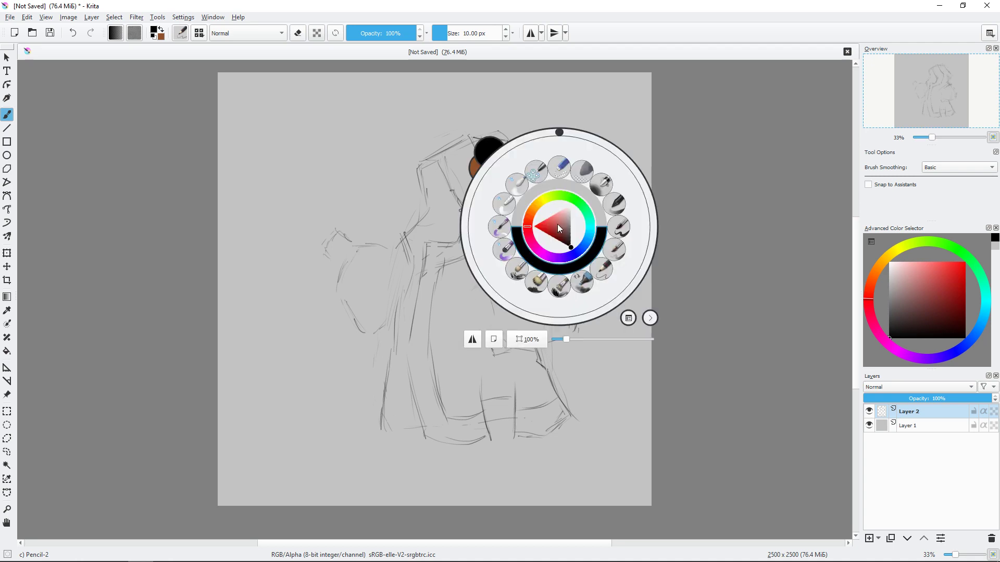
pyautogui.hotkey('ctrl', 'z')
pyautogui.moveTo(554, 202); pyautogui.dragTo(534, 225)
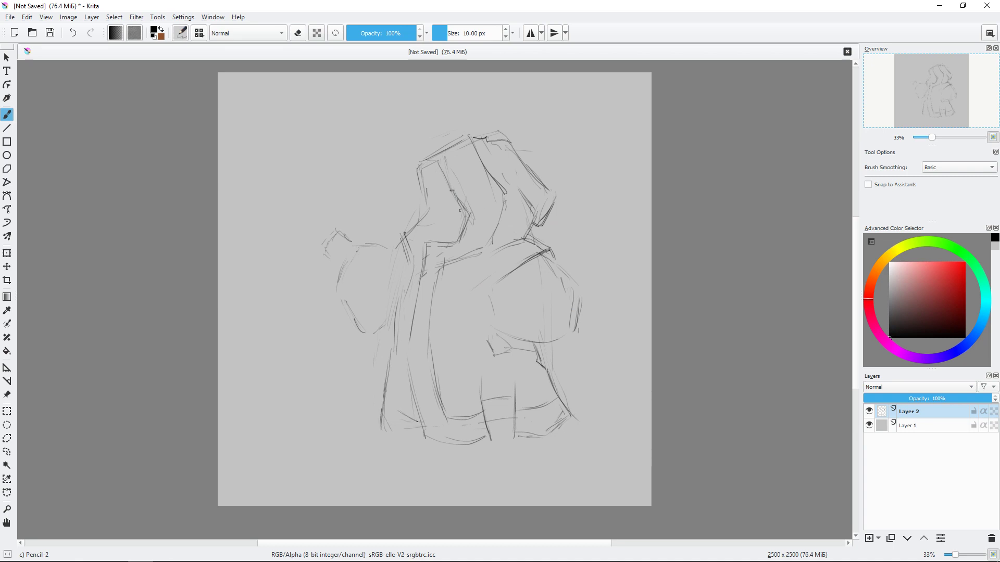
# - Try a stroke on the left leg and undo it
pyautogui.moveTo(398, 365); pyautogui.dragTo(394, 426)
pyautogui.rightClick(430, 334)
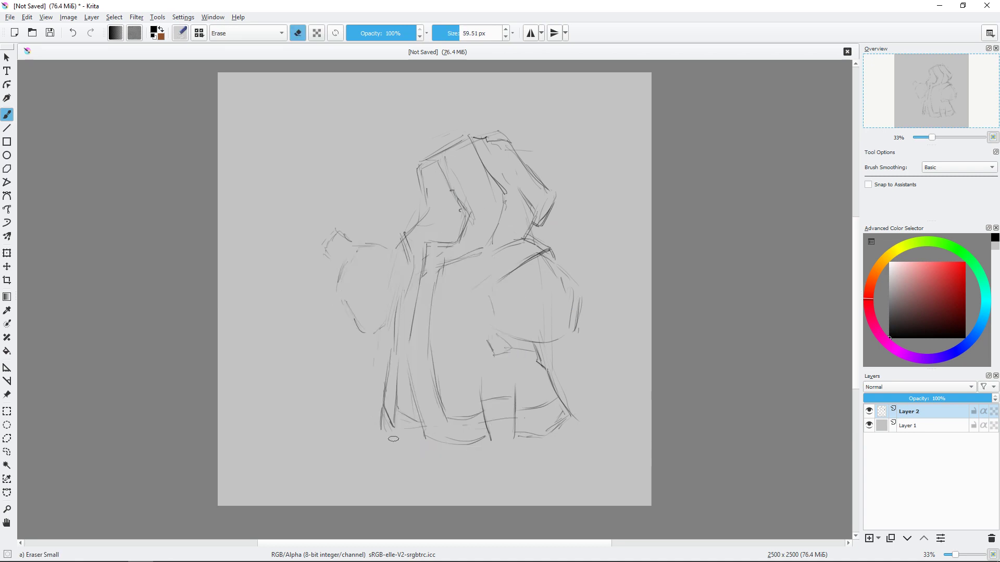
pyautogui.hotkey('ctrl', 'z')
pyautogui.rightClick(469, 294)
# - Draw the right shoulder contour, chest strap lines, and the hexagonal bag outline on the left torso
pyautogui.moveTo(546, 256); pyautogui.dragTo(573, 289)
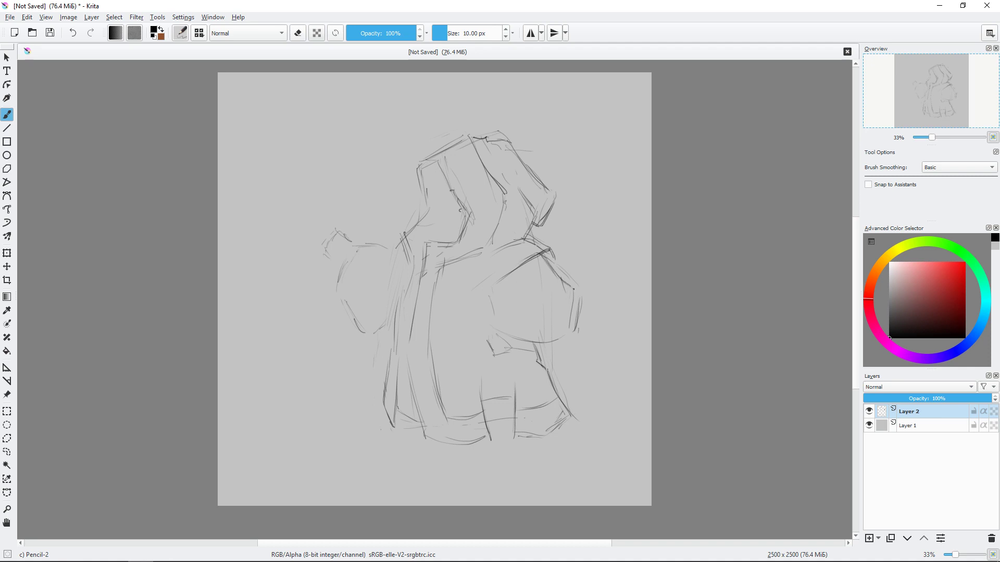
pyautogui.moveTo(542, 255); pyautogui.dragTo(474, 302)
pyautogui.moveTo(417, 290)
pyautogui.mouseDown()
pyautogui.moveTo(438, 316)
pyautogui.moveTo(384, 344)
pyautogui.moveTo(434, 351)
pyautogui.mouseUp()
pyautogui.moveTo(440, 308); pyautogui.dragTo(433, 351)
pyautogui.moveTo(390, 293)
pyautogui.mouseDown()
pyautogui.moveTo(429, 292)
pyautogui.moveTo(389, 300)
pyautogui.mouseUp()
pyautogui.moveTo(392, 298); pyautogui.dragTo(385, 349)
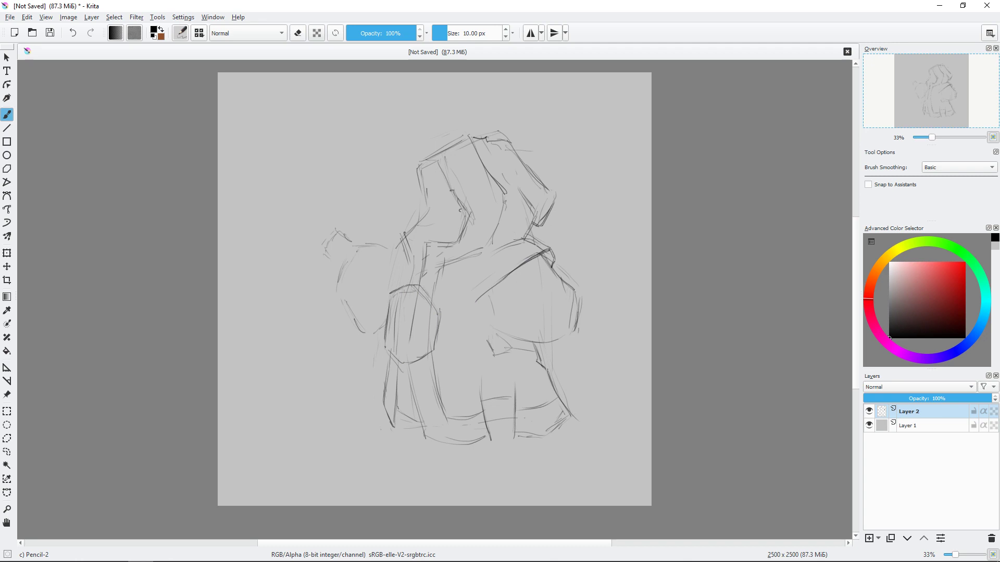
pyautogui.moveTo(405, 230)
pyautogui.mouseDown()
pyautogui.moveTo(412, 338)
pyautogui.moveTo(429, 346)
pyautogui.mouseUp()
# - Clean up with Eraser Small, then redraw the bag's upper-left edge and the strap to the shoulder
pyautogui.rightClick(462, 206)
pyautogui.click(424, 261)
pyautogui.rightClick(480, 274)
pyautogui.click(448, 307)
pyautogui.moveTo(414, 290)
pyautogui.mouseDown()
pyautogui.moveTo(432, 315)
pyautogui.moveTo(428, 348)
pyautogui.moveTo(409, 361)
pyautogui.mouseUp()
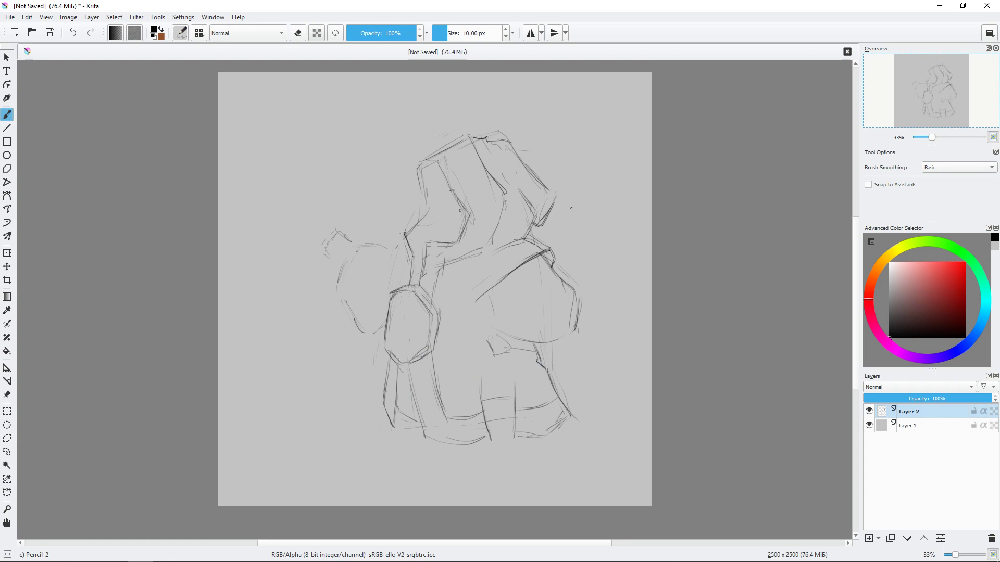
pyautogui.moveTo(465, 271); pyautogui.dragTo(434, 305)
pyautogui.moveTo(500, 251); pyautogui.dragTo(460, 276)
pyautogui.moveTo(462, 270); pyautogui.dragTo(435, 292)
# - Draw the curve under the right chest and bead shapes along the strap
pyautogui.moveTo(494, 310); pyautogui.dragTo(537, 344)
pyautogui.moveTo(496, 316); pyautogui.dragTo(504, 355)
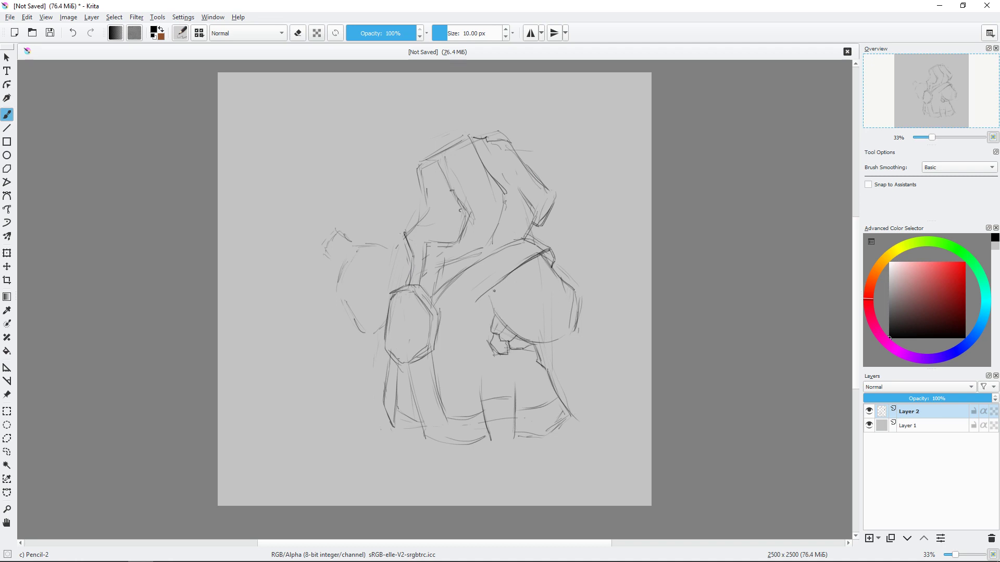
pyautogui.moveTo(441, 290); pyautogui.dragTo(442, 287)
pyautogui.moveTo(451, 282); pyautogui.dragTo(469, 269)
# - Outline the raised left hand and sleeve, the right hand's fingers, a bag line, and the staff's start
pyautogui.moveTo(336, 232)
pyautogui.mouseDown()
pyautogui.moveTo(326, 256)
pyautogui.moveTo(350, 285)
pyautogui.mouseUp()
pyautogui.moveTo(366, 248)
pyautogui.mouseDown()
pyautogui.moveTo(354, 293)
pyautogui.moveTo(365, 242)
pyautogui.mouseUp()
pyautogui.moveTo(350, 245); pyautogui.dragTo(342, 269)
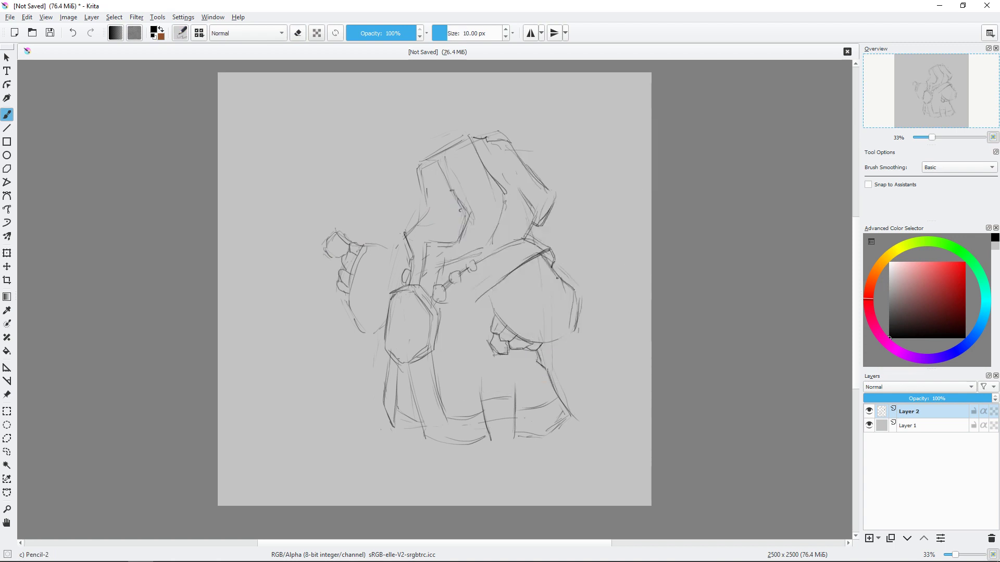
pyautogui.moveTo(509, 316)
pyautogui.mouseDown()
pyautogui.moveTo(516, 302)
pyautogui.moveTo(511, 315)
pyautogui.mouseUp()
pyautogui.moveTo(540, 283); pyautogui.dragTo(552, 300)
pyautogui.moveTo(556, 289); pyautogui.dragTo(554, 316)
pyautogui.moveTo(370, 243); pyautogui.dragTo(398, 261)
pyautogui.moveTo(399, 311)
pyautogui.mouseDown()
pyautogui.moveTo(397, 338)
pyautogui.moveTo(428, 399)
pyautogui.moveTo(391, 367)
pyautogui.mouseUp()
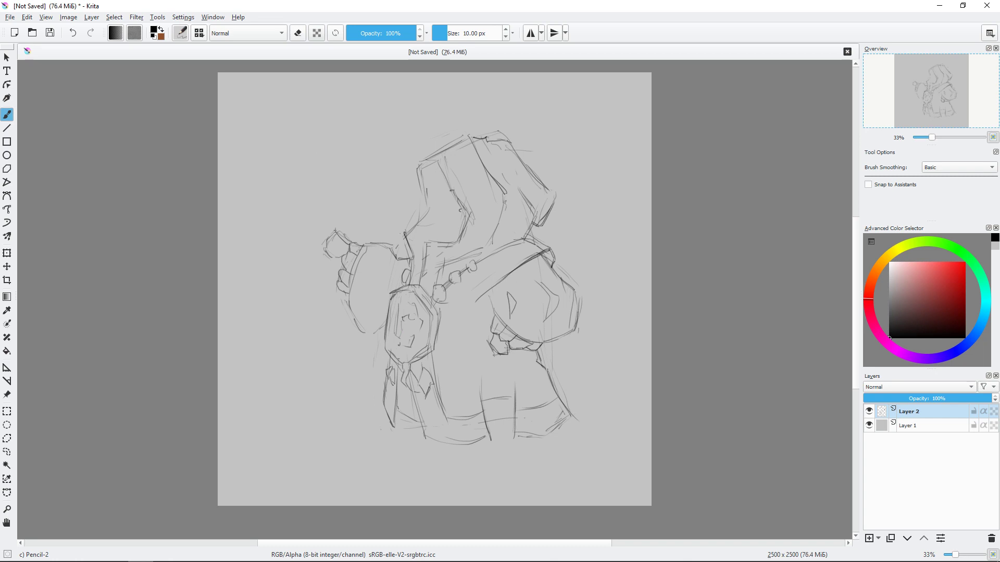
pyautogui.moveTo(337, 237)
pyautogui.mouseDown()
pyautogui.moveTo(334, 177)
pyautogui.moveTo(331, 241)
pyautogui.mouseUp()
# - Sketch the staff's top tip and head above the raised hand
pyautogui.moveTo(359, 94); pyautogui.dragTo(366, 108)
pyautogui.moveTo(372, 90); pyautogui.dragTo(343, 103)
pyautogui.moveTo(336, 140); pyautogui.dragTo(358, 130)
pyautogui.moveTo(367, 99)
pyautogui.mouseDown()
pyautogui.moveTo(373, 147)
pyautogui.moveTo(334, 165)
pyautogui.moveTo(335, 187)
pyautogui.mouseUp()
pyautogui.moveTo(337, 144)
pyautogui.mouseDown()
pyautogui.moveTo(321, 153)
pyautogui.moveTo(307, 126)
pyautogui.mouseUp()
pyautogui.moveTo(295, 125)
pyautogui.mouseDown()
pyautogui.moveTo(316, 166)
pyautogui.moveTo(366, 172)
pyautogui.moveTo(335, 198)
pyautogui.mouseUp()
# - Draw the gripping hand and extend the staff shaft down toward the bottom
pyautogui.moveTo(325, 170); pyautogui.dragTo(323, 207)
pyautogui.moveTo(338, 263); pyautogui.dragTo(331, 336)
pyautogui.moveTo(331, 258); pyautogui.dragTo(323, 299)
pyautogui.moveTo(320, 276)
pyautogui.mouseDown()
pyautogui.moveTo(329, 282)
pyautogui.moveTo(333, 365)
pyautogui.mouseUp()
pyautogui.moveTo(327, 304); pyautogui.dragTo(344, 422)
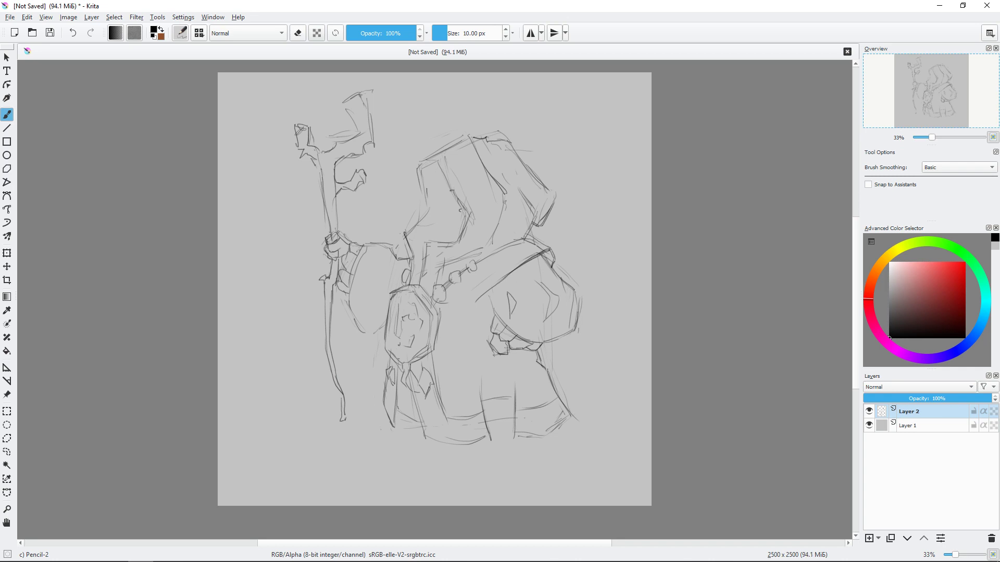
# - After a quick eraser pass, draw the belt across the waist with spikes
pyautogui.rightClick(362, 208)
pyautogui.click(318, 171)
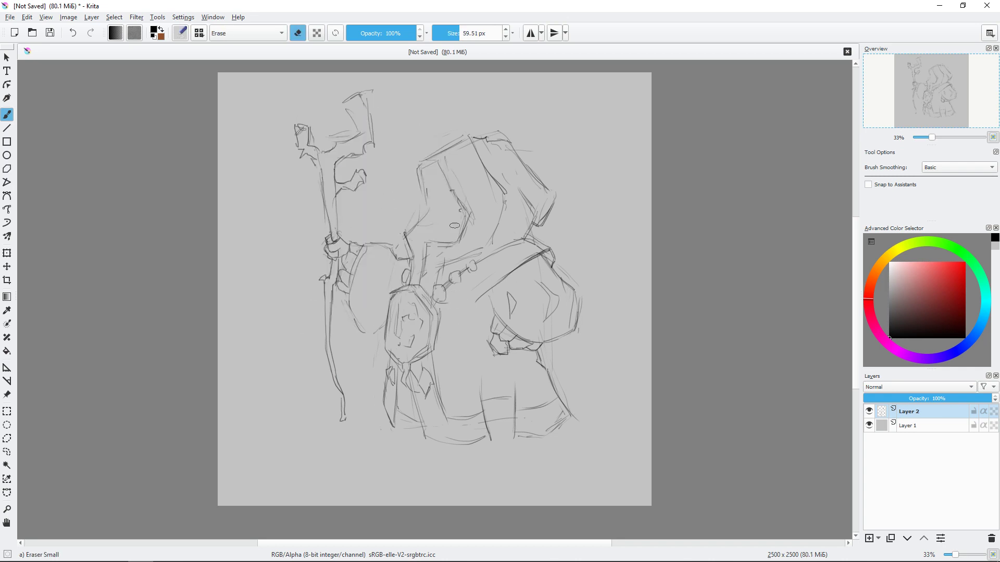
pyautogui.rightClick(389, 179)
pyautogui.click(411, 125)
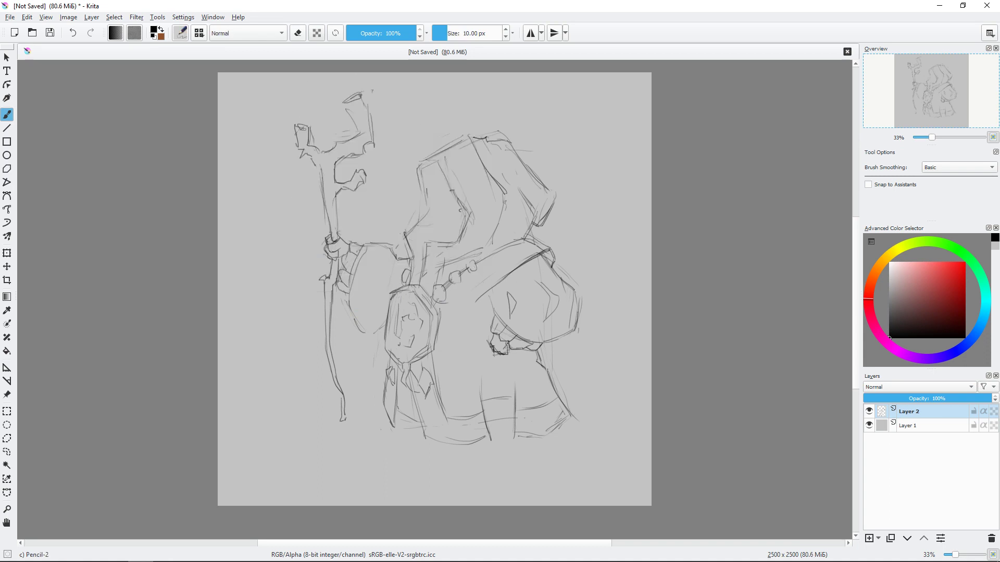
pyautogui.moveTo(438, 322)
pyautogui.mouseDown()
pyautogui.moveTo(489, 321)
pyautogui.moveTo(490, 344)
pyautogui.mouseUp()
pyautogui.moveTo(450, 311)
pyautogui.mouseDown()
pyautogui.moveTo(444, 334)
pyautogui.moveTo(463, 339)
pyautogui.mouseUp()
pyautogui.moveTo(476, 320)
pyautogui.mouseDown()
pyautogui.moveTo(475, 347)
pyautogui.moveTo(492, 327)
pyautogui.mouseUp()
# - Draw an eye, hair strands over the face, a collar stroke, and shoulder spots
pyautogui.rightClick(492, 255)
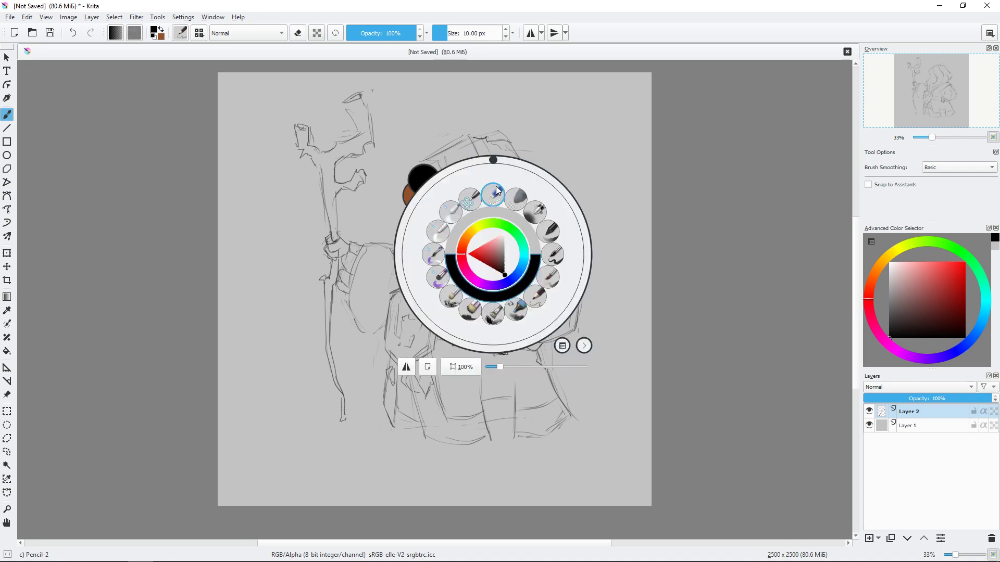
pyautogui.rightClick(481, 257)
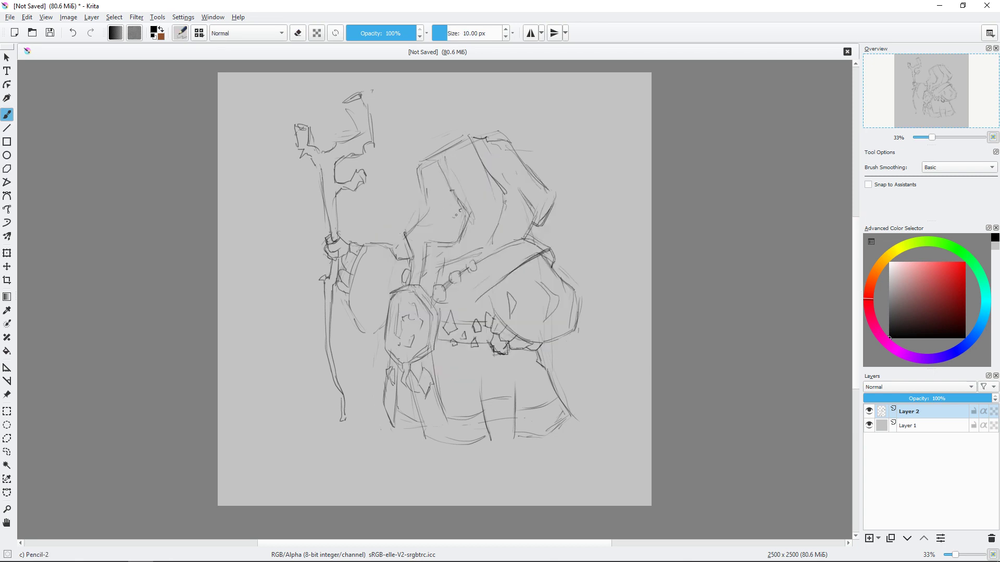
pyautogui.moveTo(458, 204); pyautogui.dragTo(460, 223)
pyautogui.moveTo(430, 168)
pyautogui.mouseDown()
pyautogui.moveTo(451, 156)
pyautogui.moveTo(452, 169)
pyautogui.mouseUp()
pyautogui.moveTo(444, 167); pyautogui.dragTo(464, 204)
pyautogui.moveTo(420, 177)
pyautogui.mouseDown()
pyautogui.moveTo(429, 180)
pyautogui.moveTo(427, 205)
pyautogui.mouseUp()
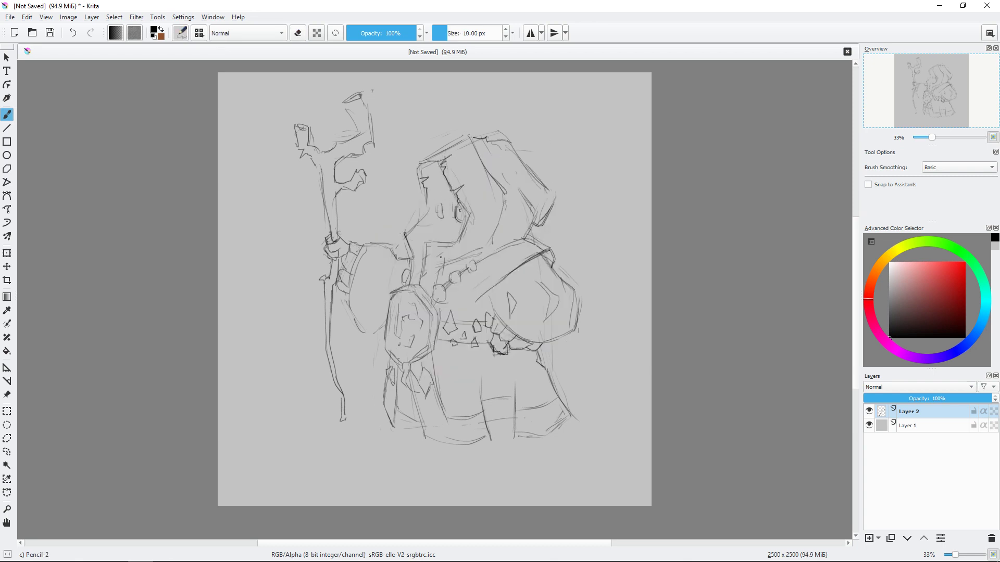
pyautogui.moveTo(444, 252); pyautogui.dragTo(430, 262)
pyautogui.moveTo(504, 289)
pyautogui.mouseDown()
pyautogui.moveTo(500, 302)
pyautogui.moveTo(519, 277)
pyautogui.mouseUp()
pyautogui.moveTo(536, 267); pyautogui.dragTo(540, 282)
# - Erase briefly, add a chest stroke, and draw a box shape around the staff
pyautogui.rightClick(558, 223)
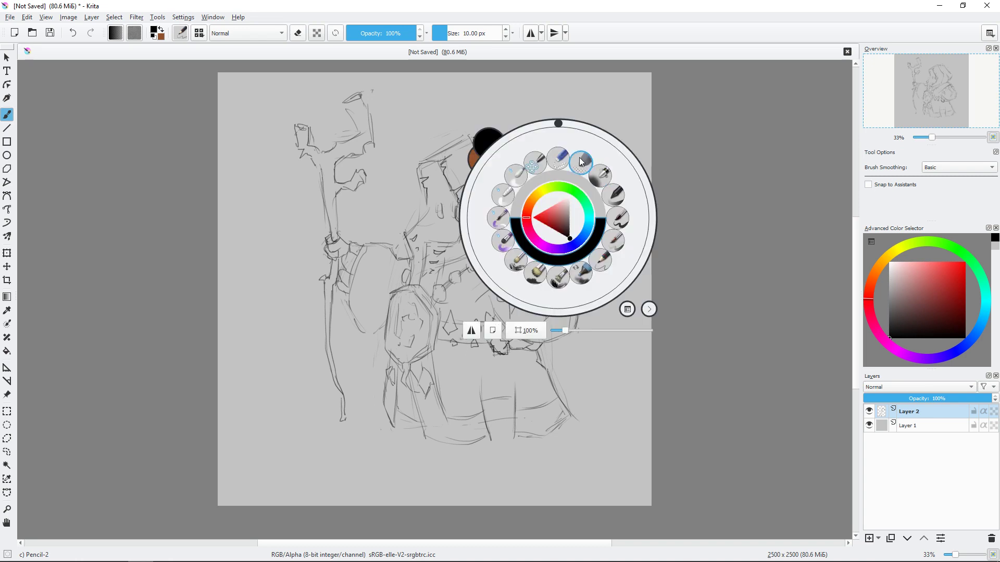
pyautogui.click(581, 163)
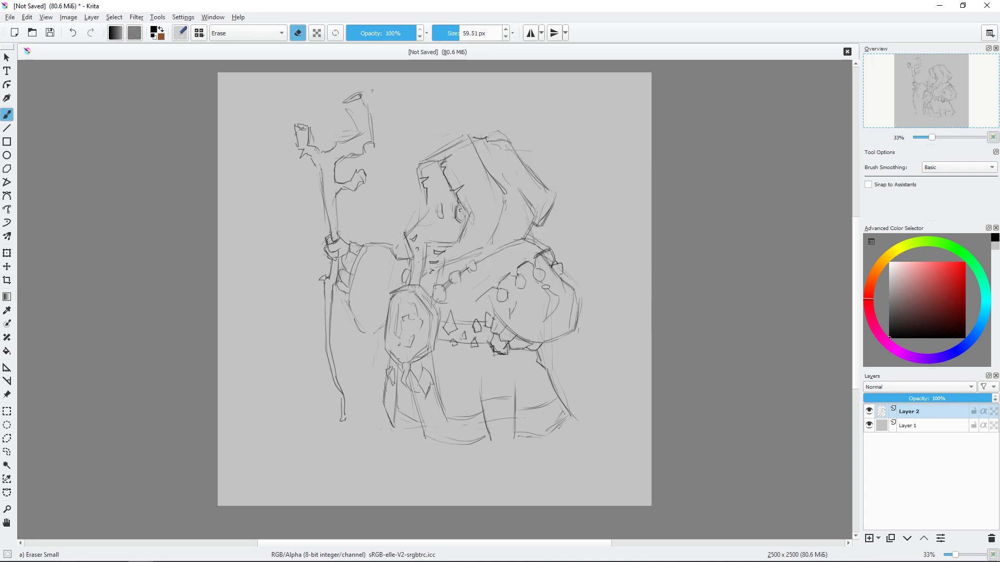
pyautogui.rightClick(561, 261)
pyautogui.click(626, 258)
pyautogui.moveTo(516, 303); pyautogui.dragTo(513, 320)
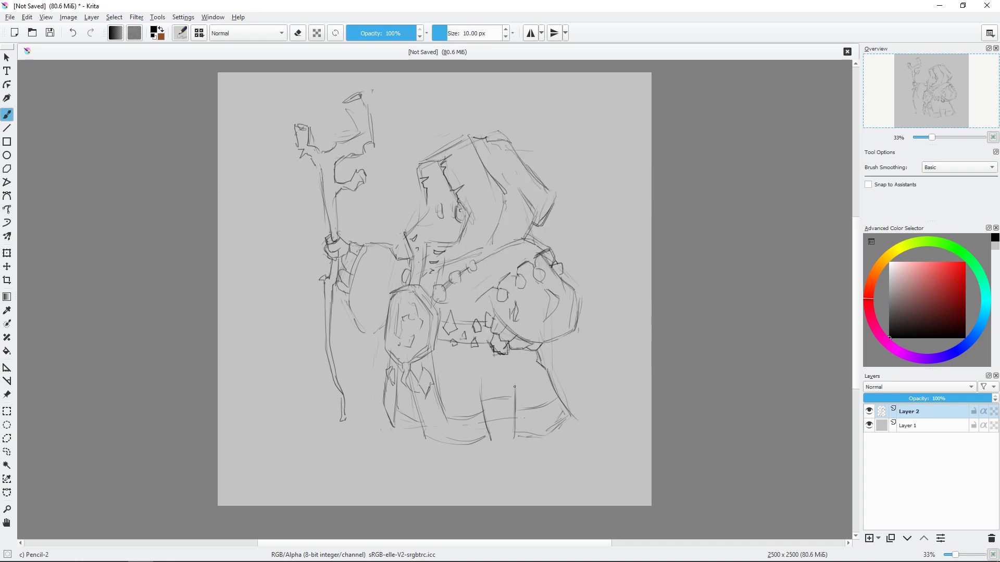
pyautogui.moveTo(304, 218)
pyautogui.mouseDown()
pyautogui.moveTo(337, 232)
pyautogui.moveTo(312, 180)
pyautogui.moveTo(337, 159)
pyautogui.moveTo(346, 211)
pyautogui.mouseUp()
pyautogui.moveTo(310, 179)
pyautogui.mouseDown()
pyautogui.moveTo(292, 218)
pyautogui.moveTo(336, 161)
pyautogui.moveTo(317, 186)
pyautogui.moveTo(325, 211)
pyautogui.moveTo(342, 188)
pyautogui.mouseUp()
# - After another eraser pass, add strokes at the top of the staff box and tip
pyautogui.rightClick(363, 170)
pyautogui.click(386, 110)
pyautogui.rightClick(409, 177)
pyautogui.click(372, 155)
pyautogui.moveTo(320, 151); pyautogui.dragTo(320, 163)
pyautogui.moveTo(354, 121); pyautogui.dragTo(372, 121)
pyautogui.moveTo(351, 116); pyautogui.dragTo(370, 107)
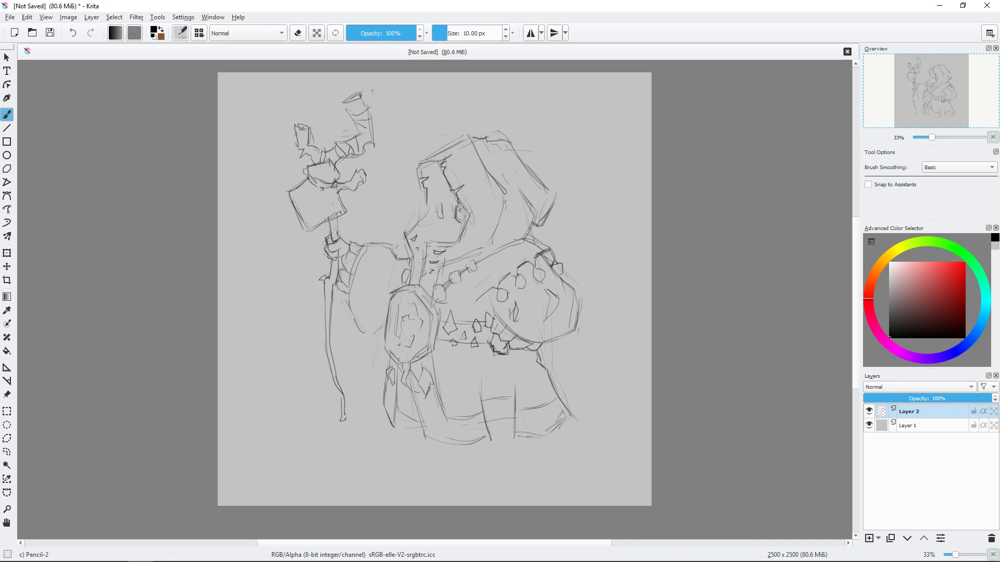
# - Detail the staff head's right side, bottom edge and interior, and redraw the face and hood edge
pyautogui.moveTo(348, 190); pyautogui.dragTo(358, 222)
pyautogui.moveTo(339, 224); pyautogui.dragTo(355, 225)
pyautogui.moveTo(305, 200); pyautogui.dragTo(325, 186)
pyautogui.moveTo(325, 201); pyautogui.dragTo(340, 211)
pyautogui.moveTo(310, 206); pyautogui.dragTo(311, 226)
pyautogui.moveTo(432, 207); pyautogui.dragTo(409, 231)
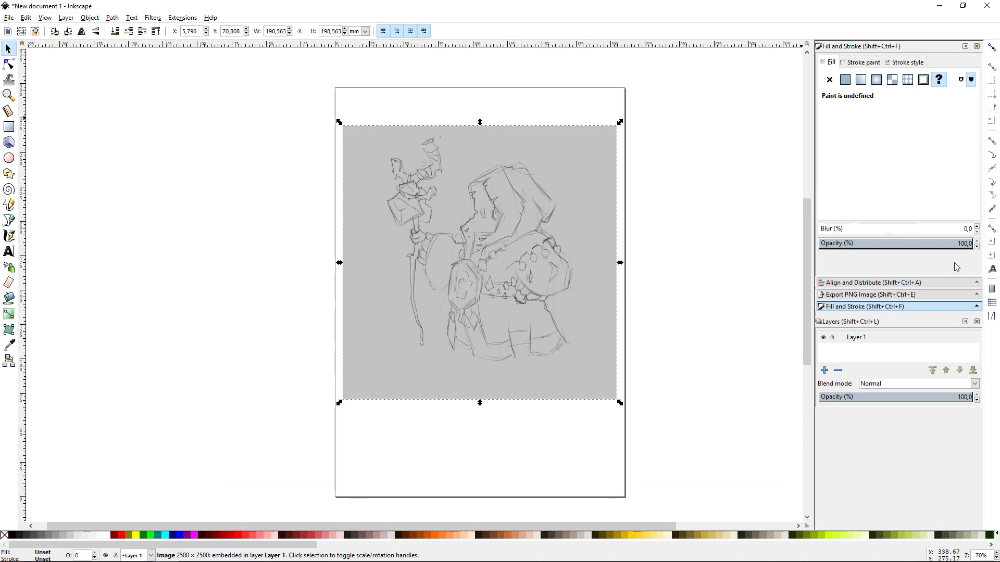
# - Lower the sketch image's opacity so it appears faded
pyautogui.moveTo(961, 243); pyautogui.dragTo(887, 243)
pyautogui.press('Escape')
pyautogui.press('r')
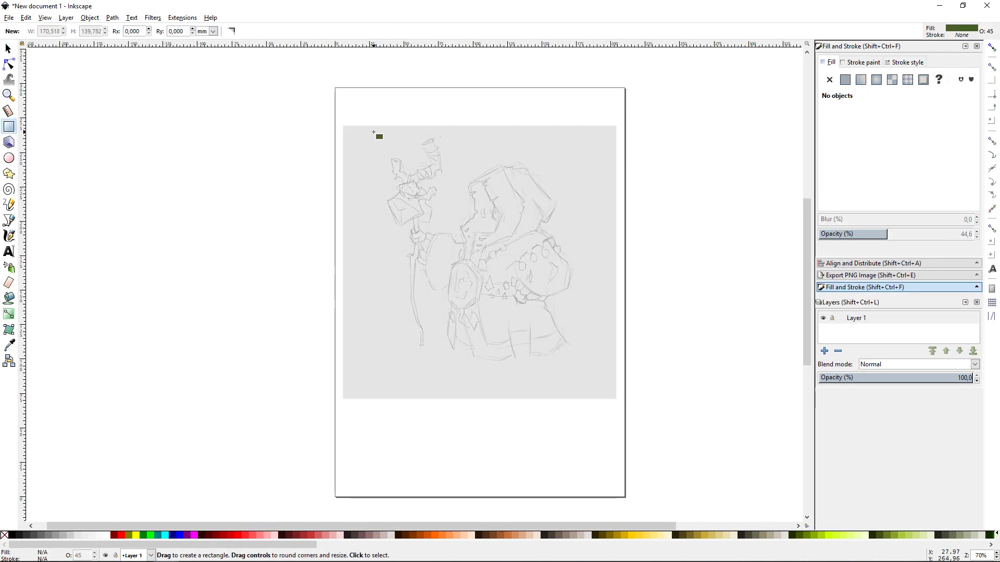
pyautogui.moveTo(372, 130); pyautogui.dragTo(508, 267)
pyautogui.hotkey('ctrl', 'z')
# - Add Layer 2 with a fully opaque mid-grey rectangle large enough to cover the sketch
pyautogui.click(824, 351)
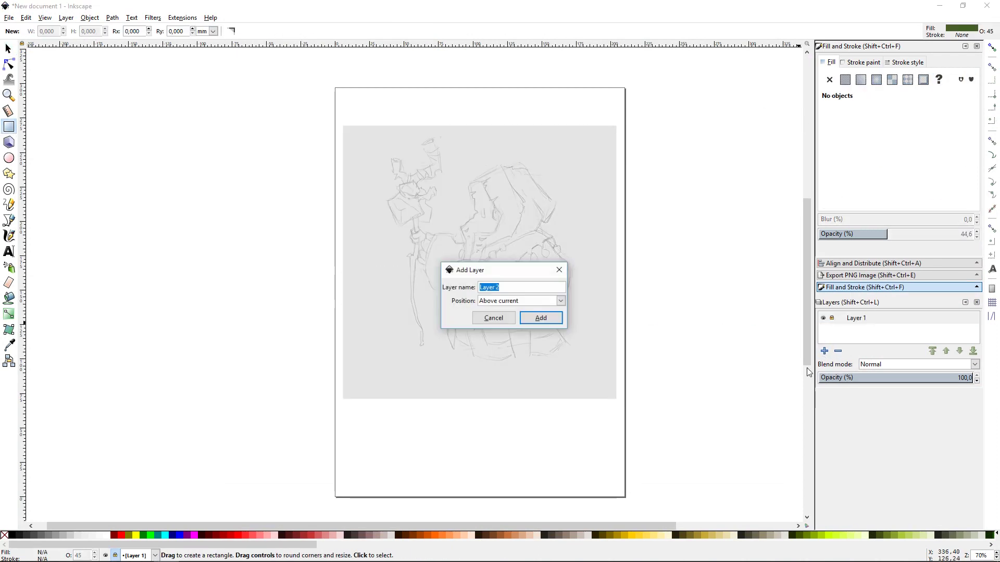
pyautogui.click(540, 317)
pyautogui.moveTo(356, 138); pyautogui.dragTo(575, 357)
pyautogui.moveTo(879, 136); pyautogui.dragTo(837, 136)
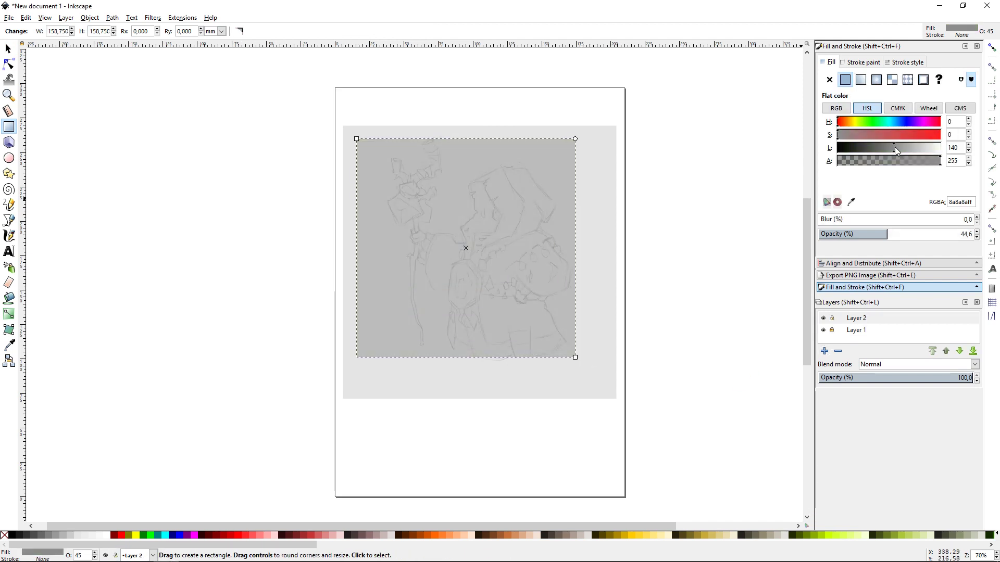
pyautogui.click(895, 148)
pyautogui.click(823, 330)
pyautogui.moveTo(887, 234); pyautogui.dragTo(993, 240)
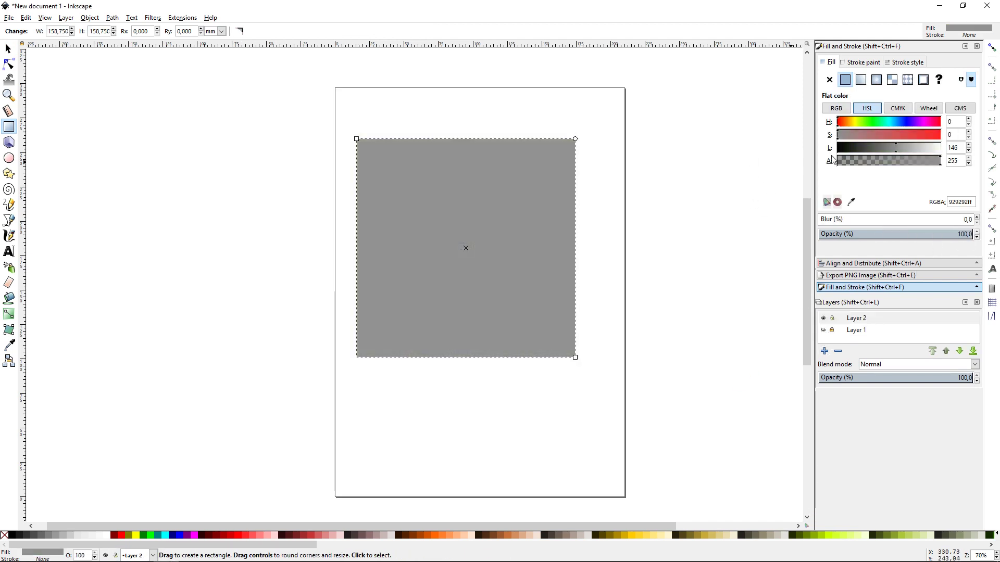
pyautogui.moveTo(575, 357); pyautogui.dragTo(611, 397)
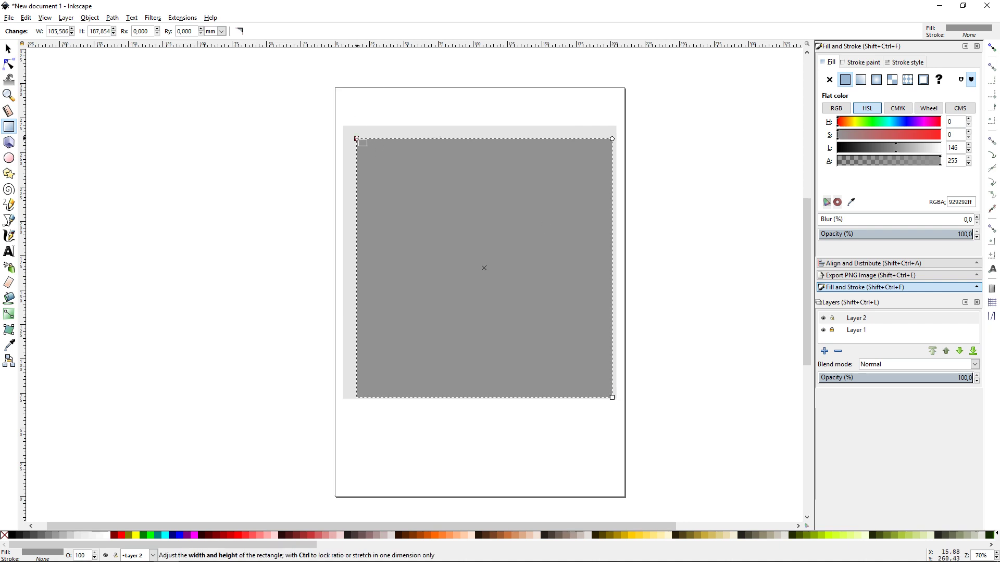
# - Move the grey layer below the sketch layer and nudge the rectangle upward
pyautogui.click(960, 351)
pyautogui.click(10, 50)
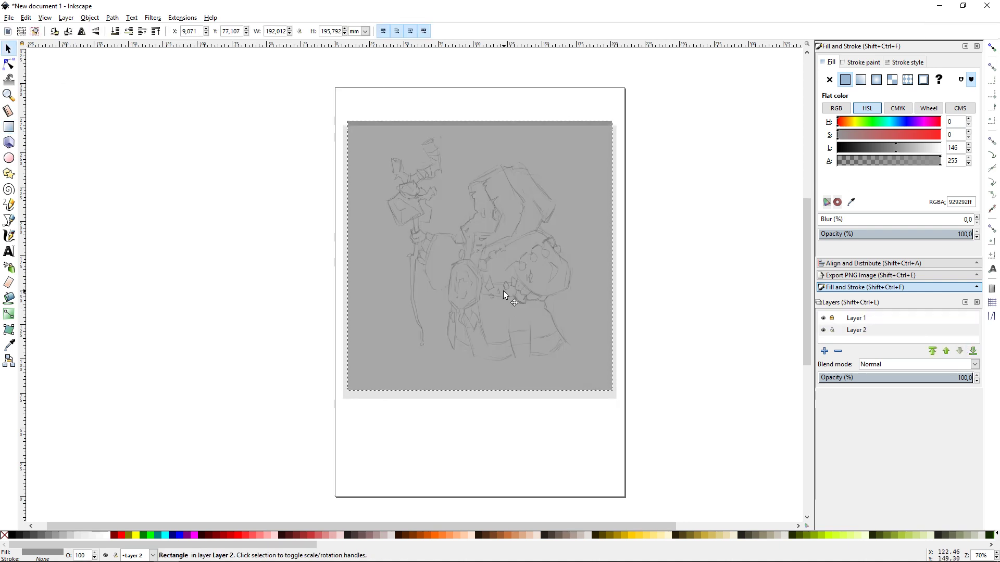
pyautogui.moveTo(503, 303); pyautogui.dragTo(503, 285)
pyautogui.click(823, 318)
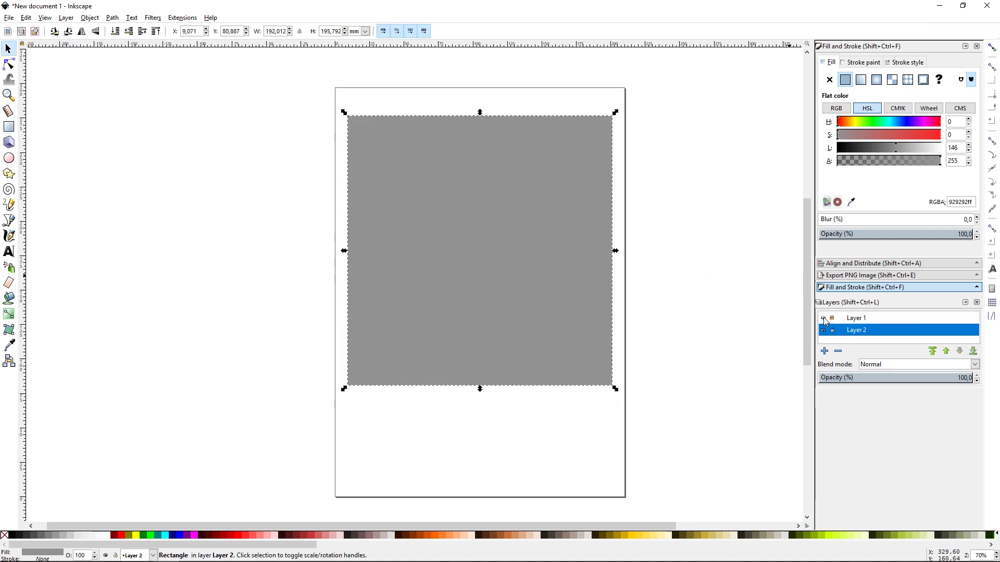
# - Give the rectangle a radial gradient with a lighter centre, then show the sketch again
pyautogui.click(877, 79)
pyautogui.click(845, 80)
pyautogui.click(480, 251)
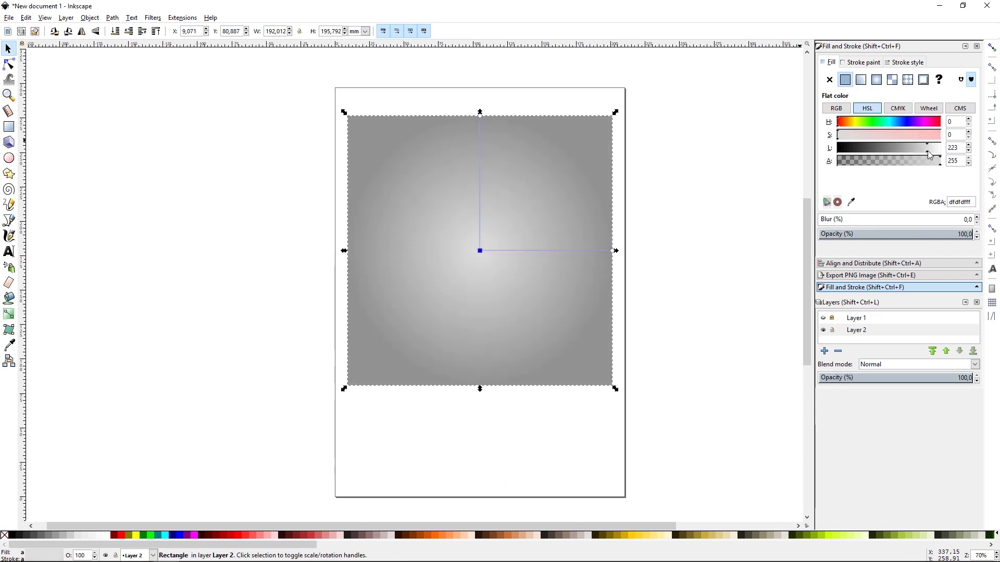
pyautogui.moveTo(615, 250); pyautogui.dragTo(720, 253)
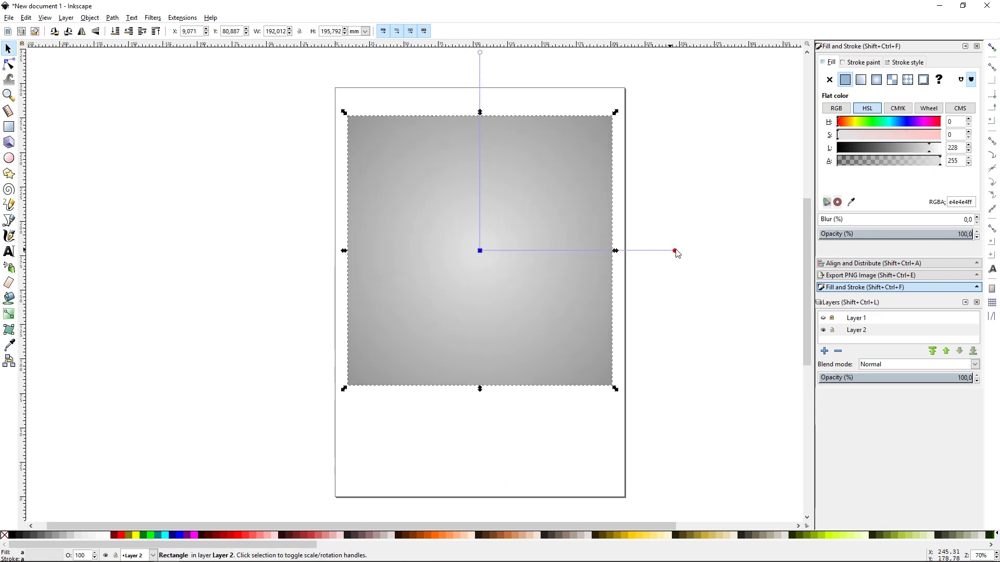
pyautogui.click(706, 287)
pyautogui.click(823, 318)
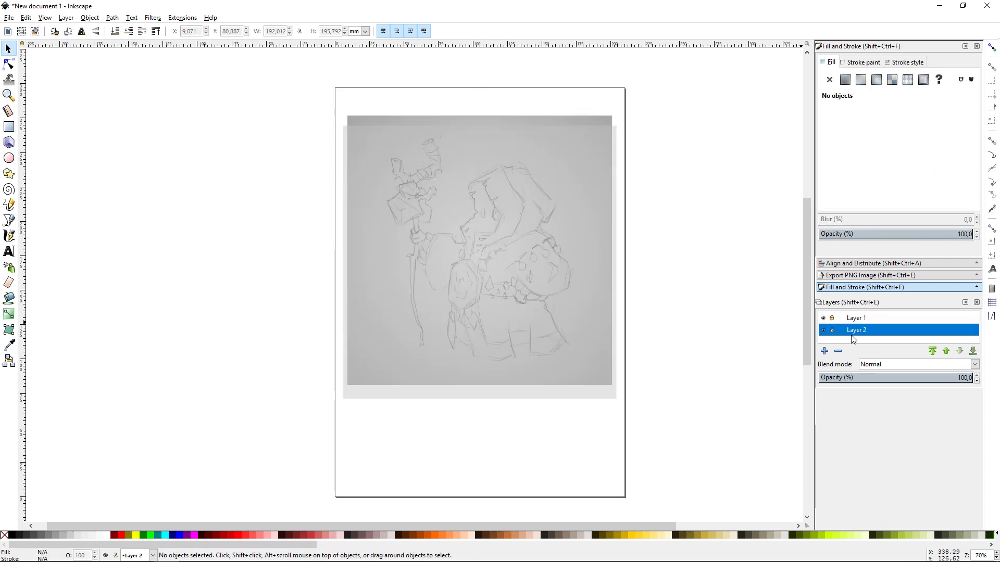
# - Add Layer 3 above the background, make it current, and zoom in
pyautogui.click(825, 351)
pyautogui.press('Return')
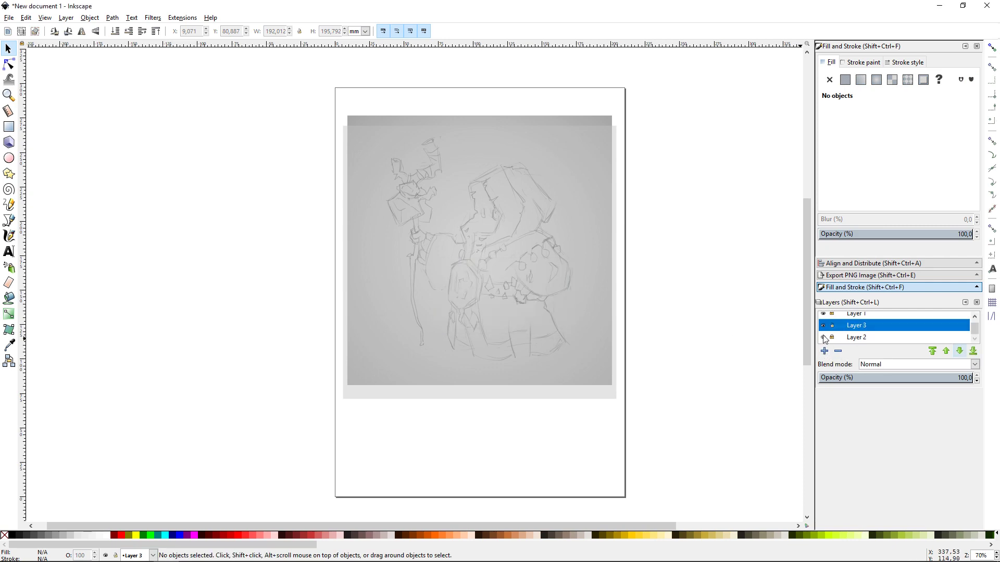
pyautogui.write('+')
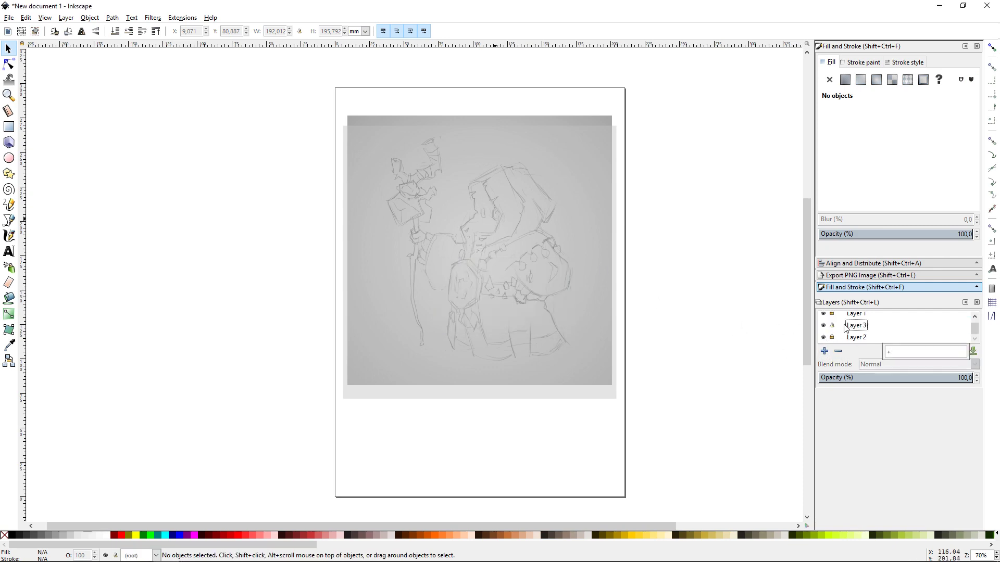
pyautogui.click(845, 328)
pyautogui.scroll(1, 595, 268)
pyautogui.scroll(1, 634, 264)
pyautogui.scroll(1, 573, 292)
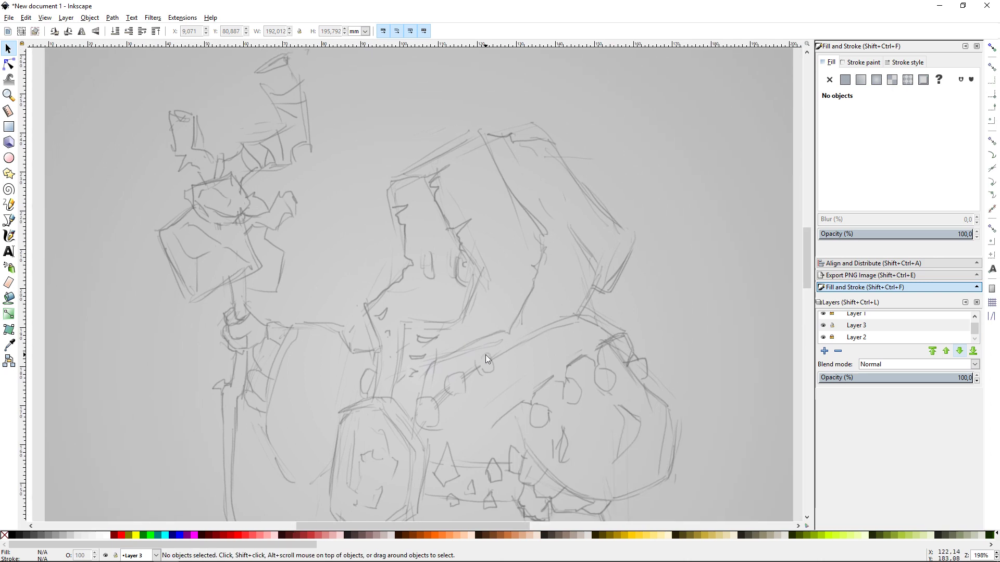
# - Trace a Bezier path from the hood's top down the side to the front's bottom
pyautogui.press('b')
pyautogui.moveTo(389, 188); pyautogui.dragTo(444, 158)
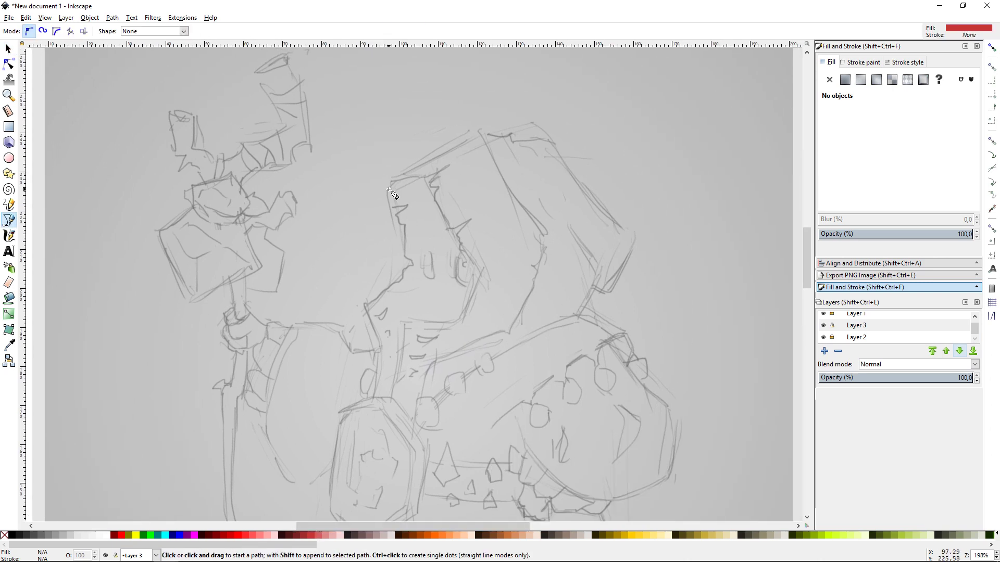
pyautogui.click(479, 132)
pyautogui.moveTo(521, 205); pyautogui.dragTo(534, 216)
pyautogui.click(545, 235)
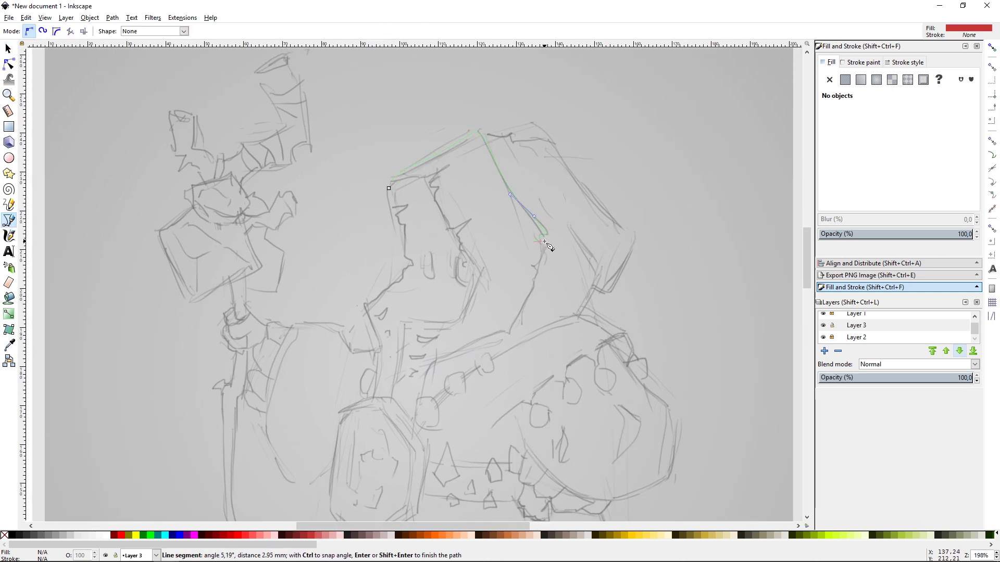
pyautogui.click(540, 265)
pyautogui.click(507, 332)
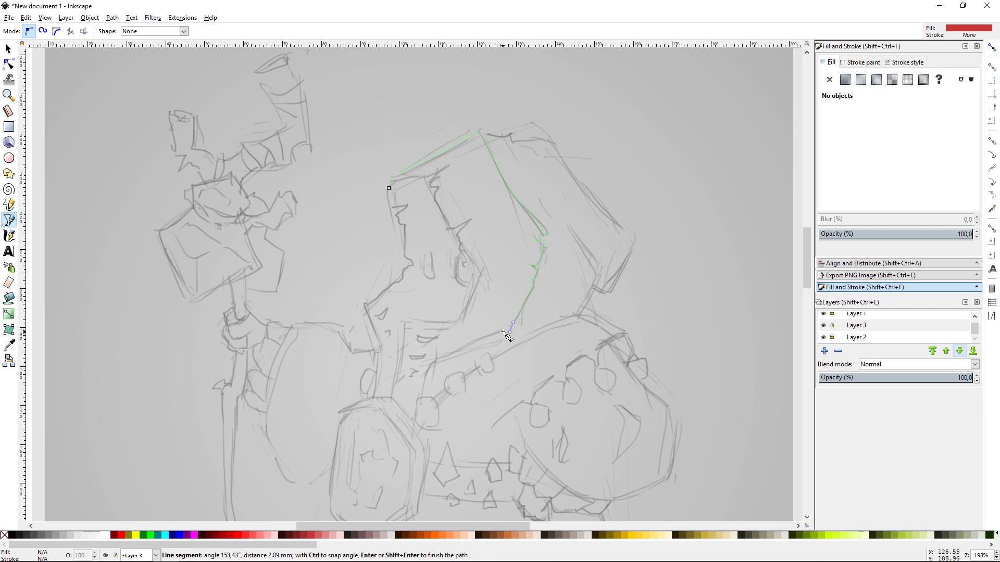
pyautogui.moveTo(441, 358); pyautogui.dragTo(428, 369)
pyautogui.moveTo(420, 329); pyautogui.dragTo(440, 391)
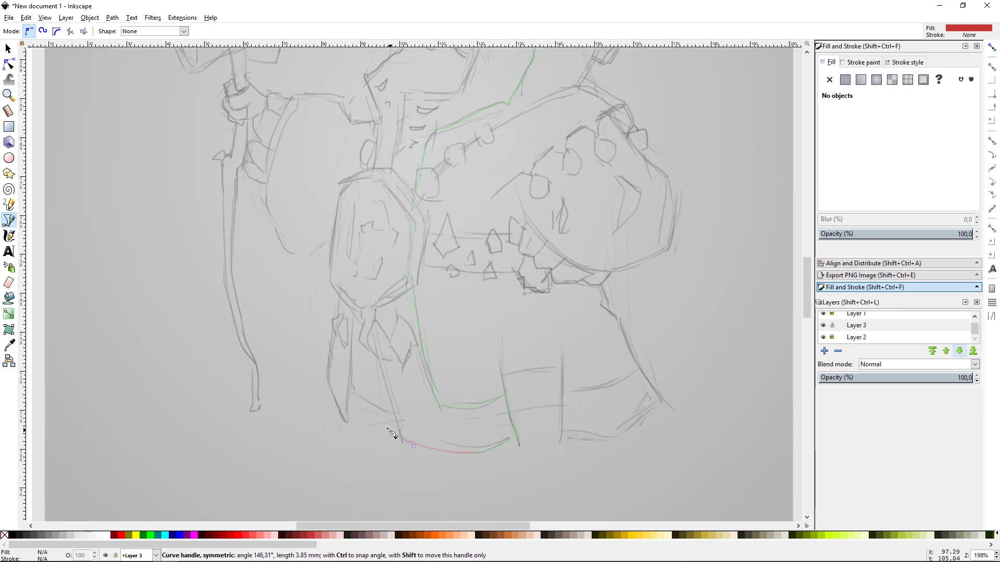
pyautogui.scroll(7, 386, 235)
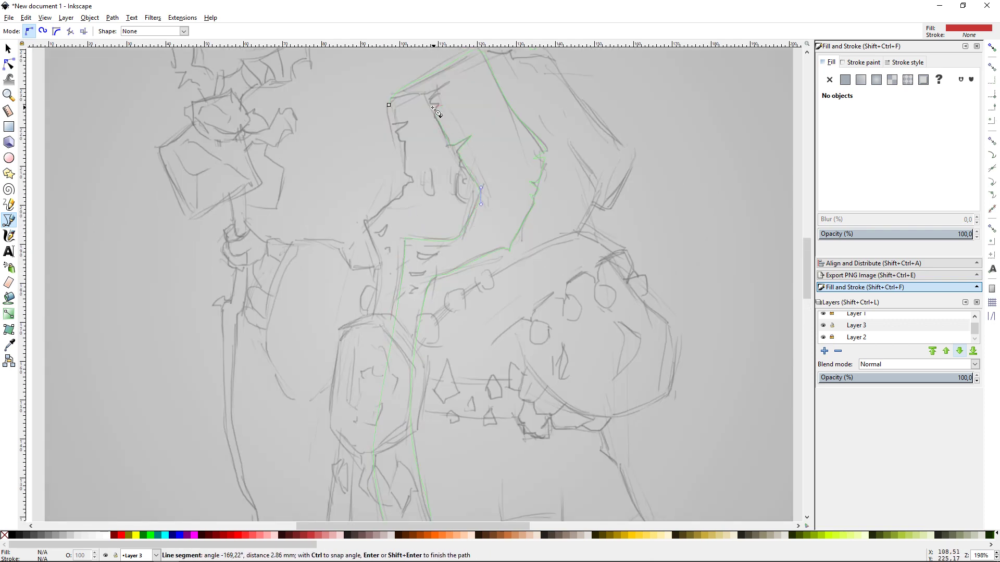
# - Close the first red shape at its starting point and deselect it
pyautogui.moveTo(379, 124); pyautogui.dragTo(379, 124)
pyautogui.press('s')
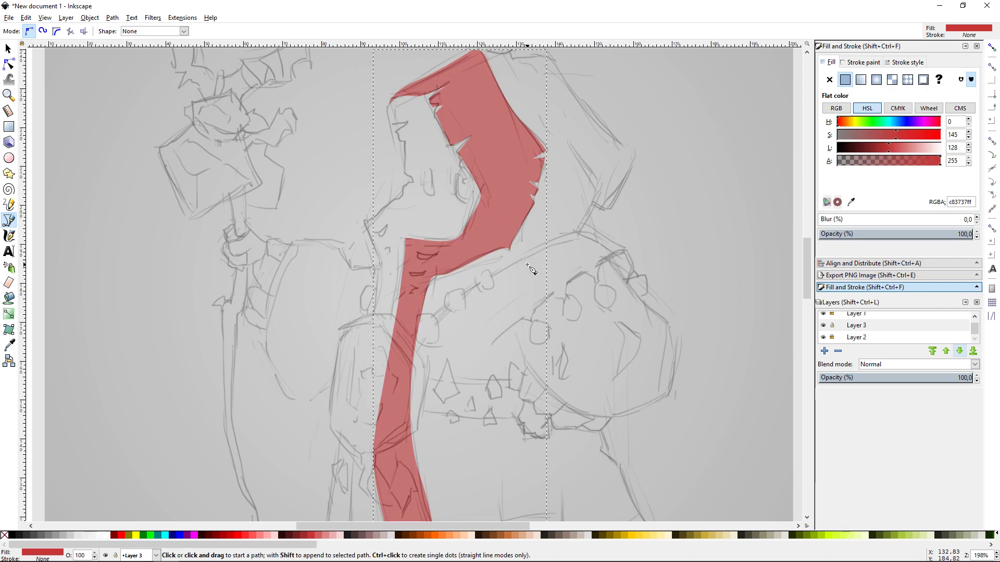
pyautogui.press('Escape')
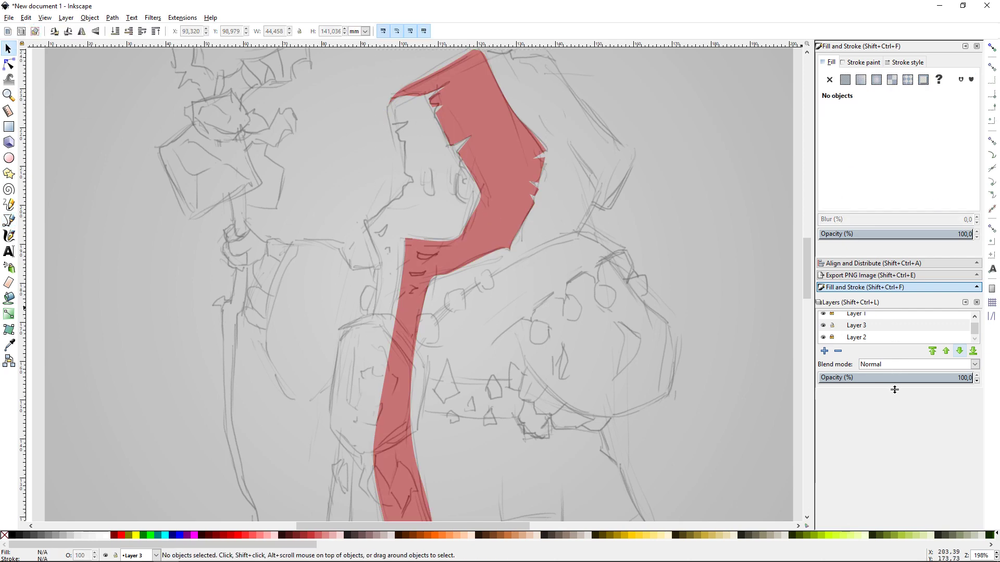
pyautogui.scroll(-3, 541, 266)
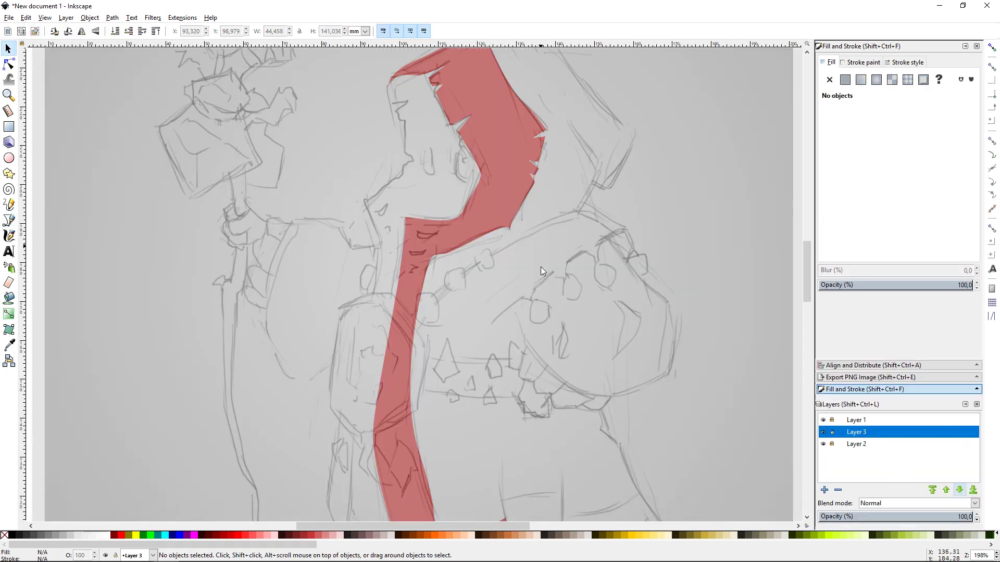
pyautogui.scroll(-2, 540, 267)
# - Draw a narrow red strip just left of the first strip
pyautogui.press('b')
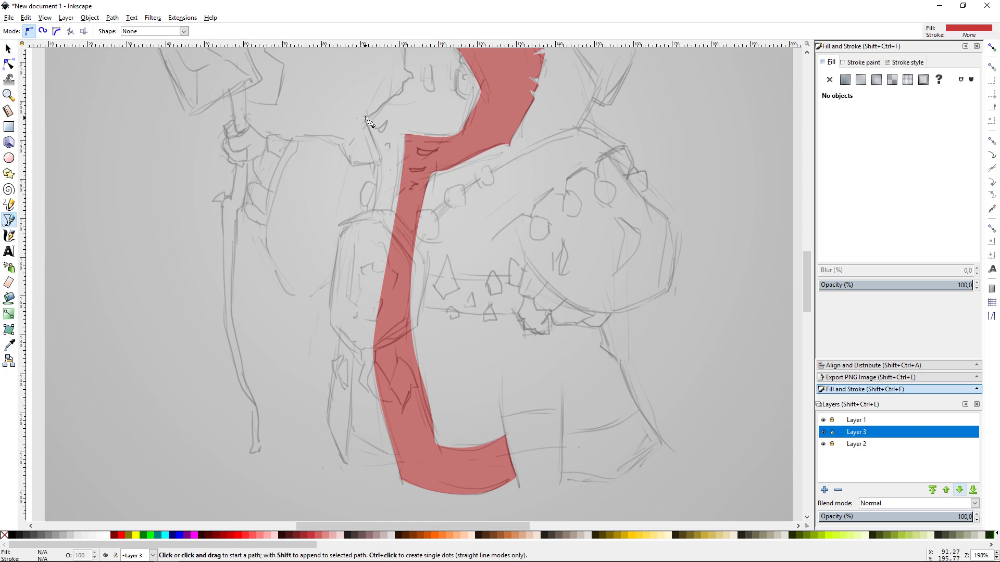
pyautogui.moveTo(365, 118); pyautogui.dragTo(383, 171)
pyautogui.moveTo(353, 345); pyautogui.dragTo(350, 401)
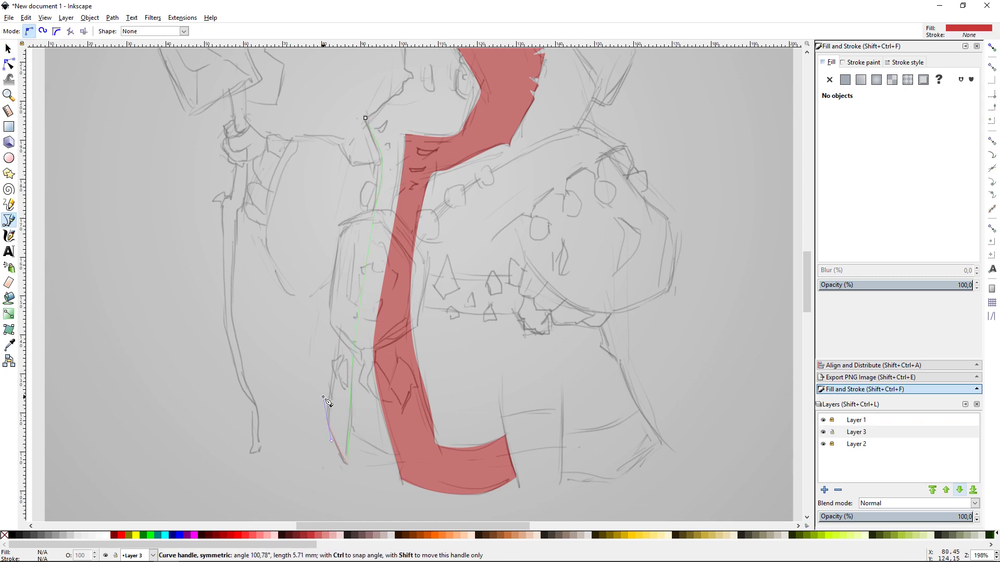
pyautogui.click(365, 119)
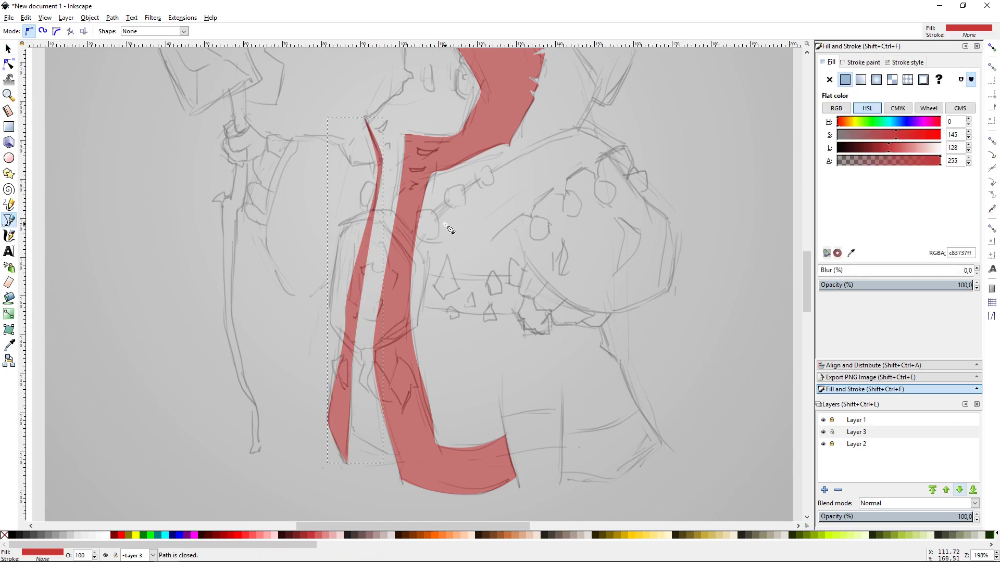
pyautogui.scroll(-2, 625, 374)
# - Add a closed red piece at the lower right and deselect it
pyautogui.click(563, 391)
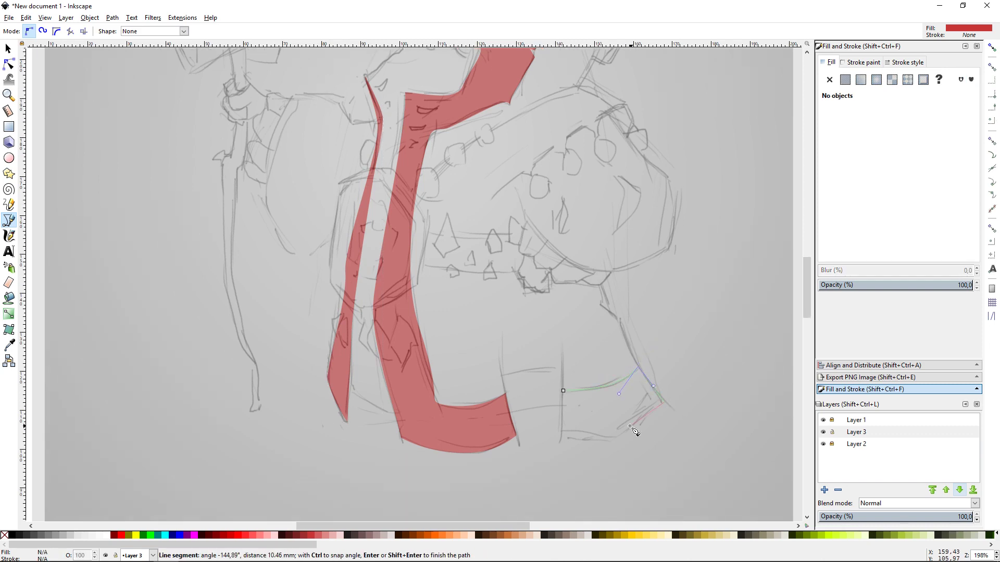
pyautogui.click(564, 391)
pyautogui.scroll(5, 630, 323)
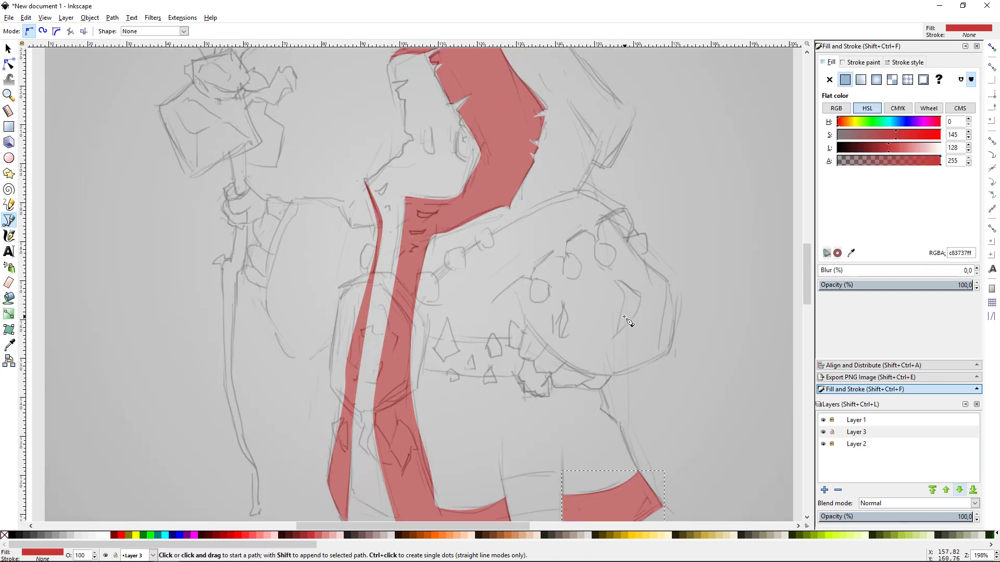
pyautogui.scroll(-3, 630, 323)
pyautogui.press('s')
pyautogui.press('Escape')
# - Draw a red piece bridging the bottom gap and adjust its fill
pyautogui.press('b')
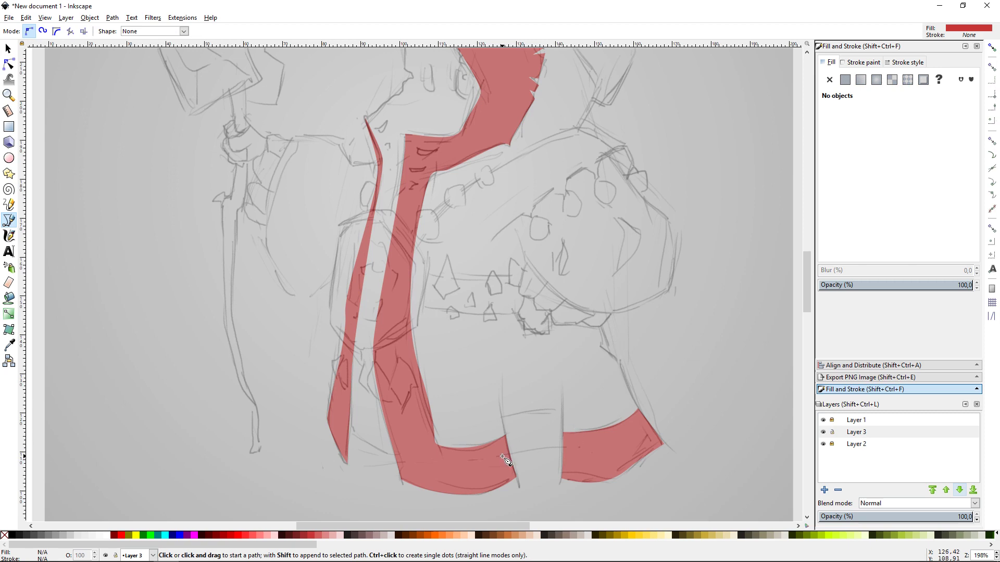
pyautogui.moveTo(503, 455); pyautogui.dragTo(582, 452)
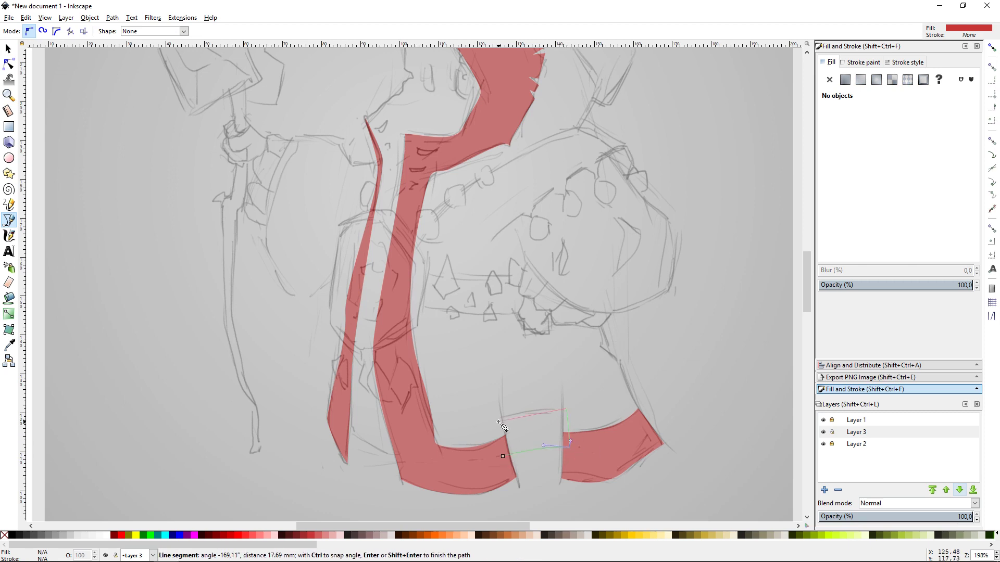
pyautogui.click(503, 456)
pyautogui.click(873, 148)
# - Show the pencil sketch over the red shapes and zoom in on the belt
pyautogui.press('Escape')
pyautogui.press('s')
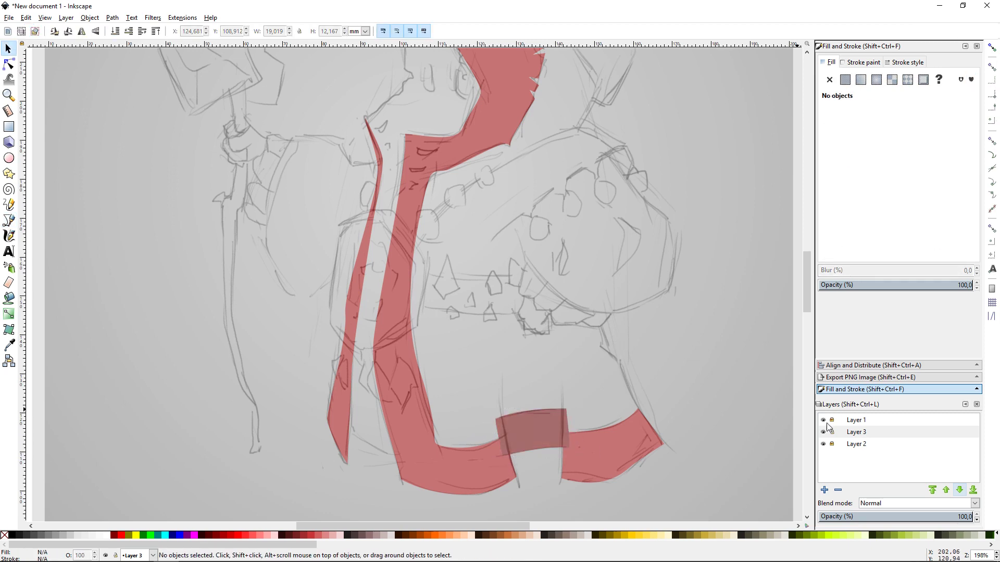
pyautogui.click(536, 289)
pyautogui.click(364, 292)
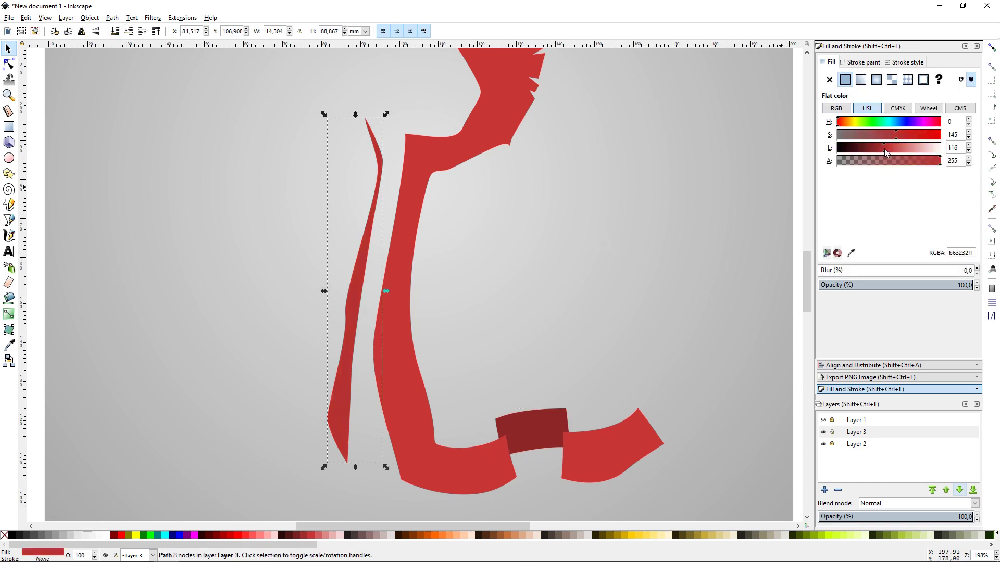
pyautogui.click(674, 280)
pyautogui.scroll(1, 673, 280)
pyautogui.click(823, 419)
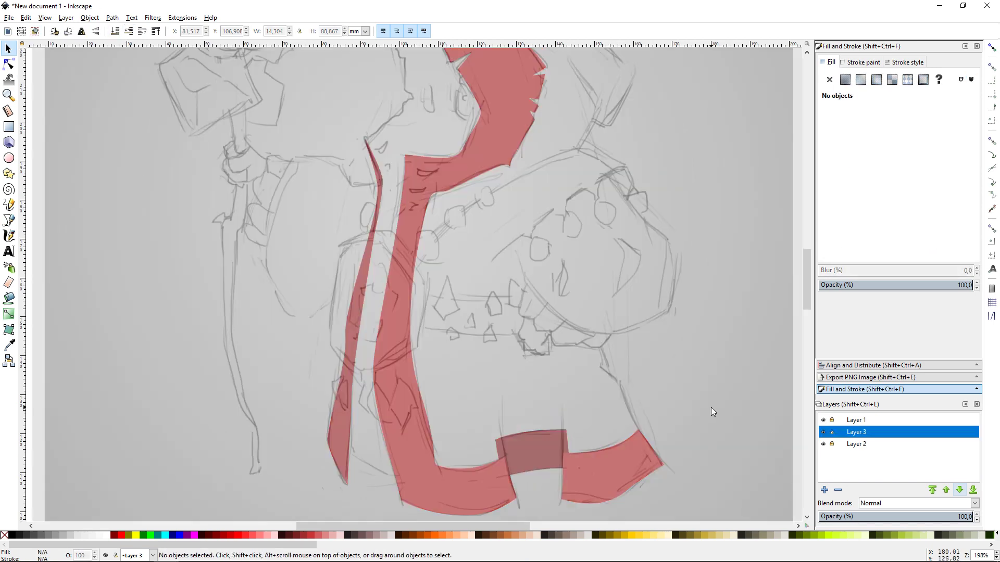
pyautogui.scroll(-2, 711, 407)
pyautogui.press('+')
pyautogui.press('+')
pyautogui.scroll(-5, 573, 417)
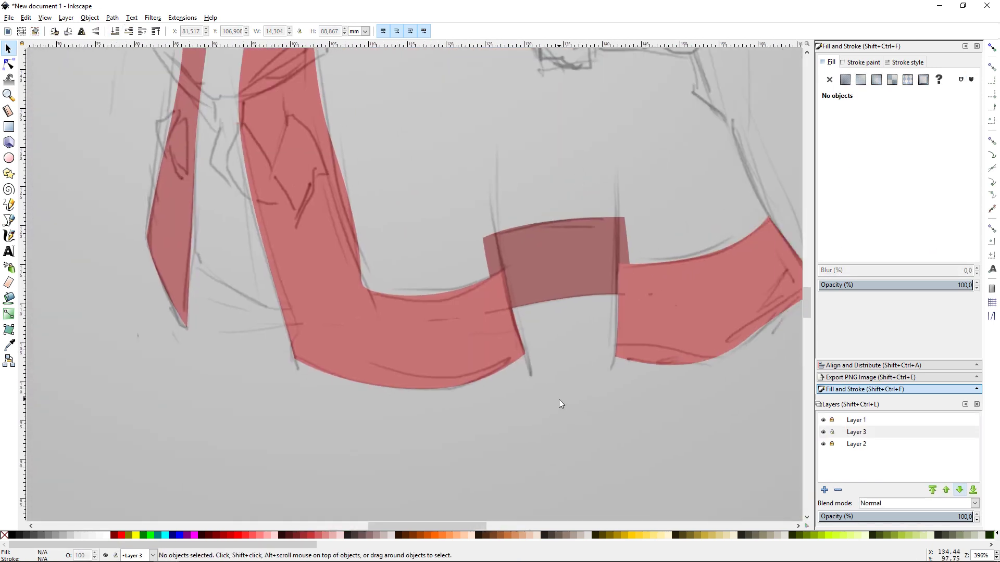
# - Pull the belt piece's top-left corner, curve its top edge, and add a left-edge node
pyautogui.press('n')
pyautogui.click(622, 221)
pyautogui.moveTo(632, 297); pyautogui.dragTo(621, 296)
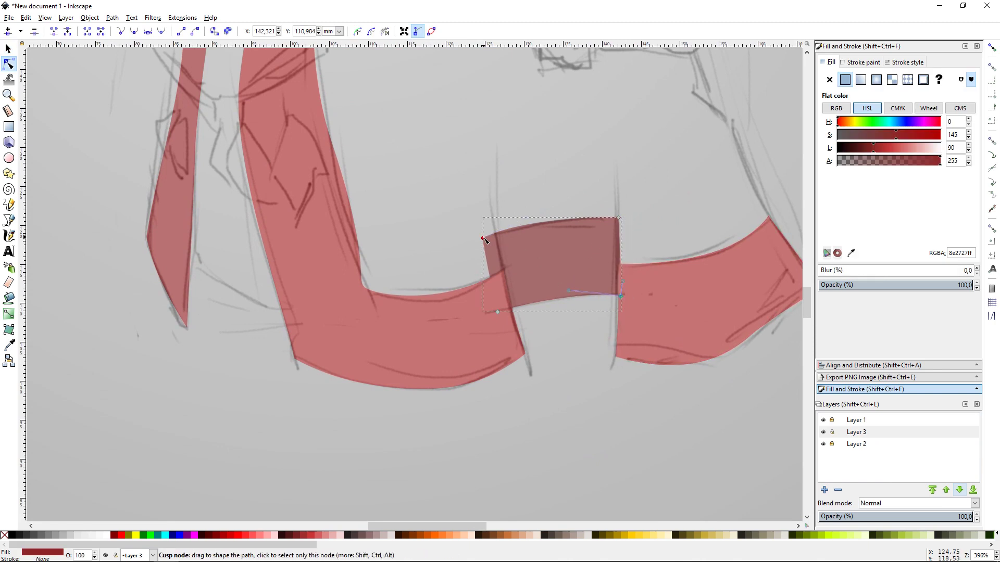
pyautogui.scroll(1, 601, 240)
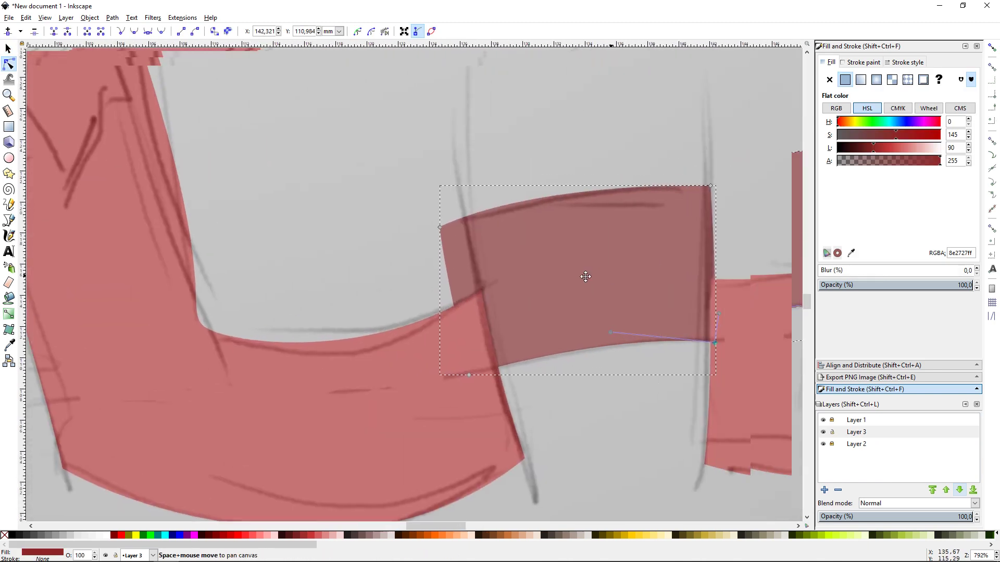
pyautogui.scroll(1, 601, 240)
pyautogui.moveTo(366, 238); pyautogui.dragTo(390, 227)
pyautogui.moveTo(486, 180); pyautogui.dragTo(488, 194)
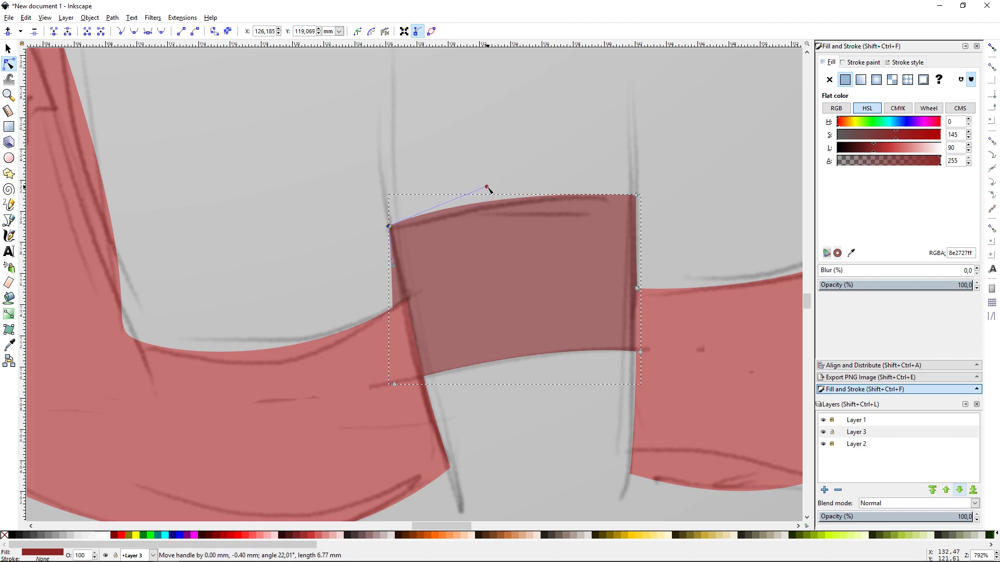
pyautogui.doubleClick(406, 304)
# - Deselect the belt piece, hide the sketch, and zoom back out
pyautogui.press('s')
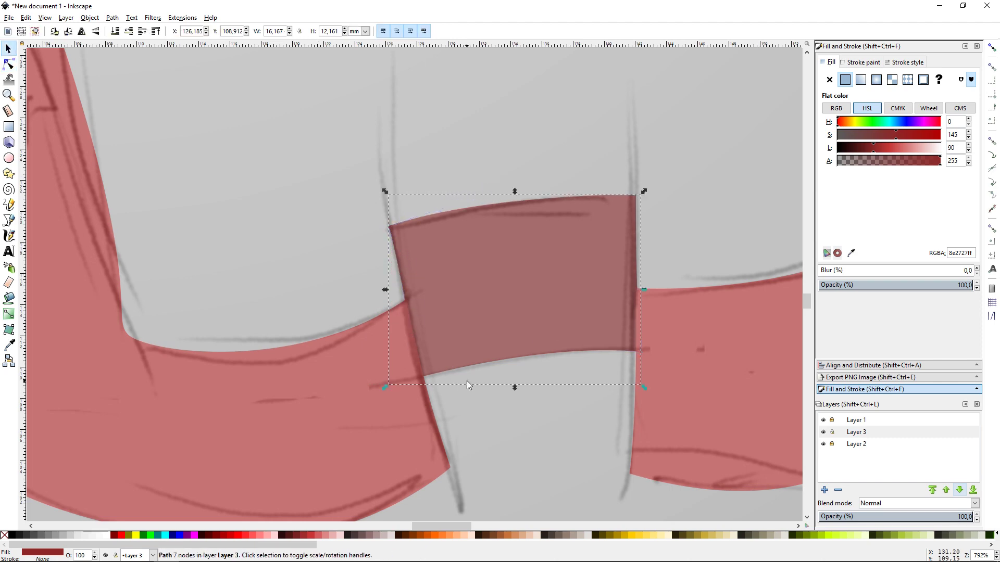
pyautogui.press('Escape')
pyautogui.press('-')
pyautogui.press('-')
pyautogui.press('-')
pyautogui.scroll(4, 649, 348)
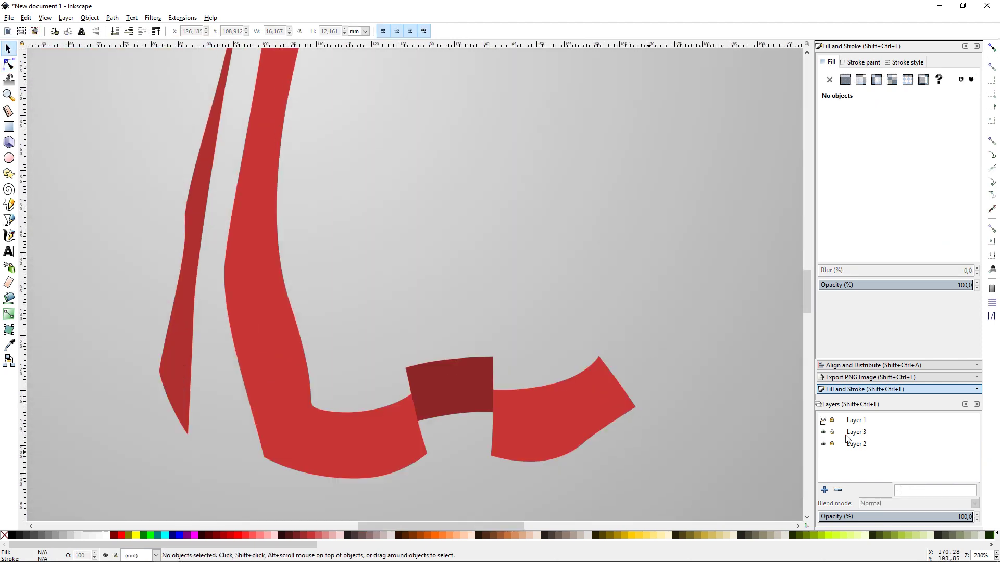
pyautogui.press('-')
pyautogui.press('-')
# - Show the sketch and start tracing the hood's inner shadow along the face and chin
pyautogui.click(824, 420)
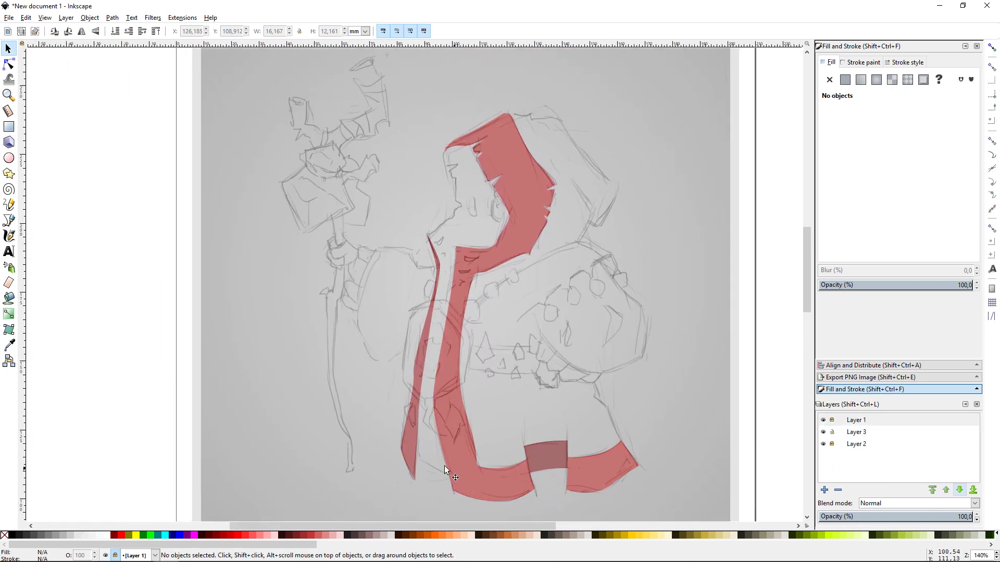
pyautogui.press('b')
pyautogui.press('+')
pyautogui.press('+')
pyautogui.scroll(3, 480, 156)
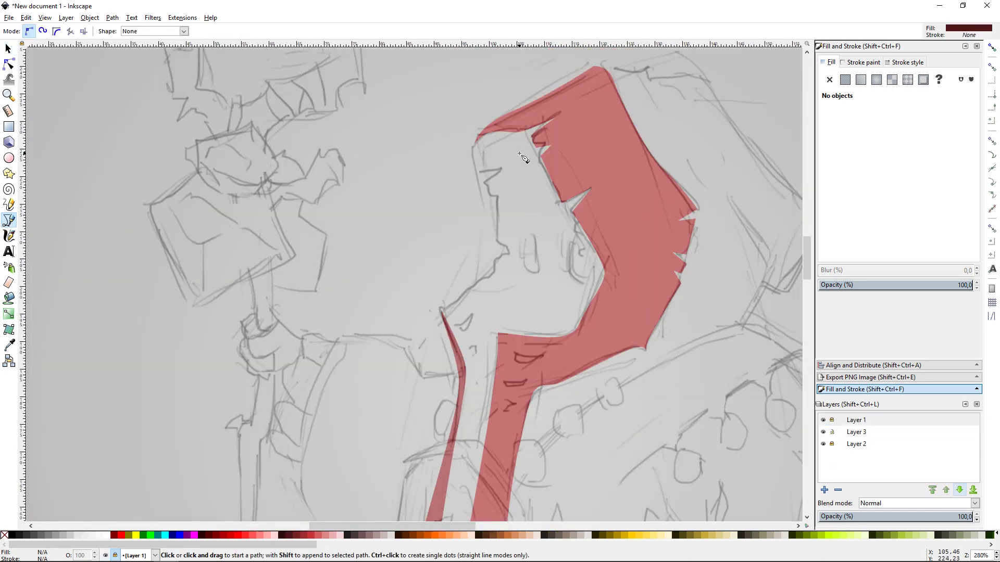
pyautogui.click(857, 432)
pyautogui.click(505, 125)
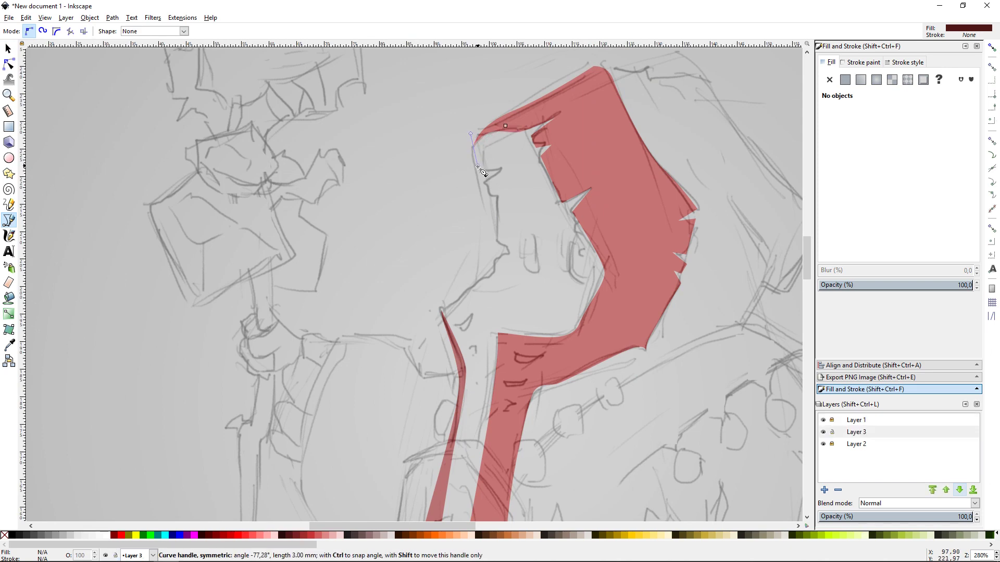
pyautogui.moveTo(484, 172); pyautogui.dragTo(507, 170)
pyautogui.click(486, 183)
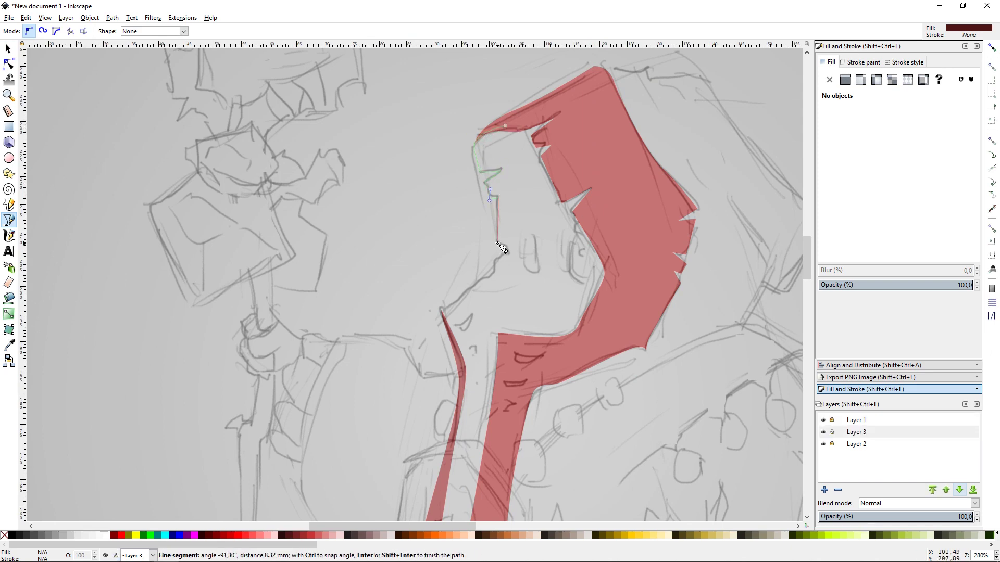
pyautogui.moveTo(497, 244); pyautogui.dragTo(504, 238)
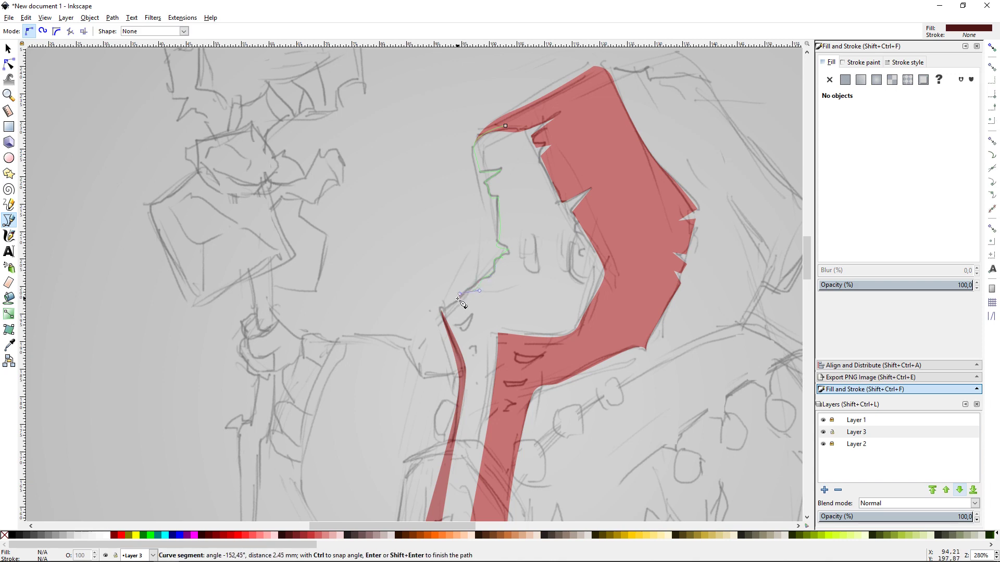
pyautogui.moveTo(465, 298); pyautogui.dragTo(454, 305)
pyautogui.scroll(1, 455, 310)
pyautogui.scroll(1, 455, 310)
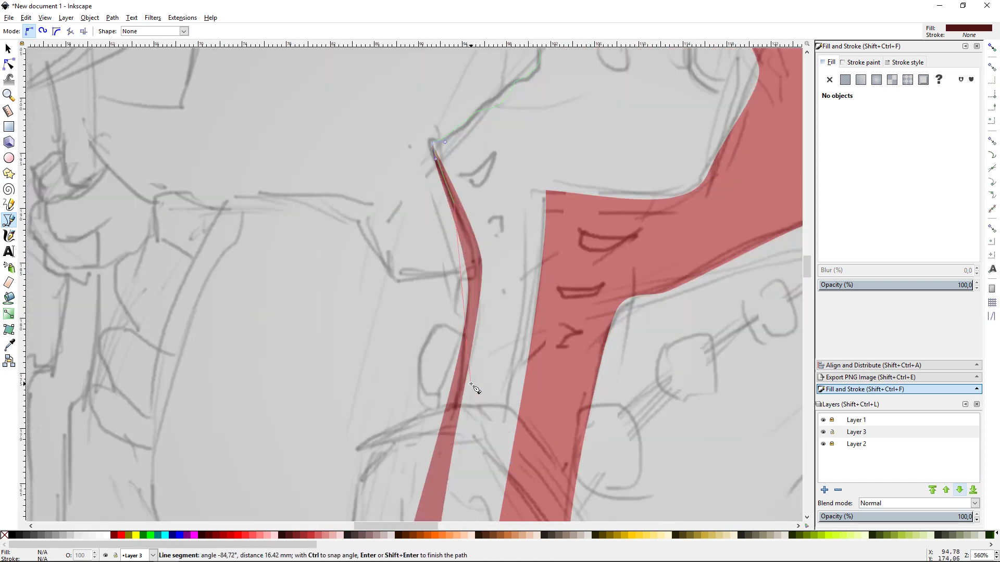
pyautogui.scroll(-5, 458, 334)
# - Continue the maroon shadow down the robe's inner edge and back up to finish it
pyautogui.click(489, 264)
pyautogui.scroll(-3, 428, 338)
pyautogui.click(422, 373)
pyautogui.scroll(-5, 417, 333)
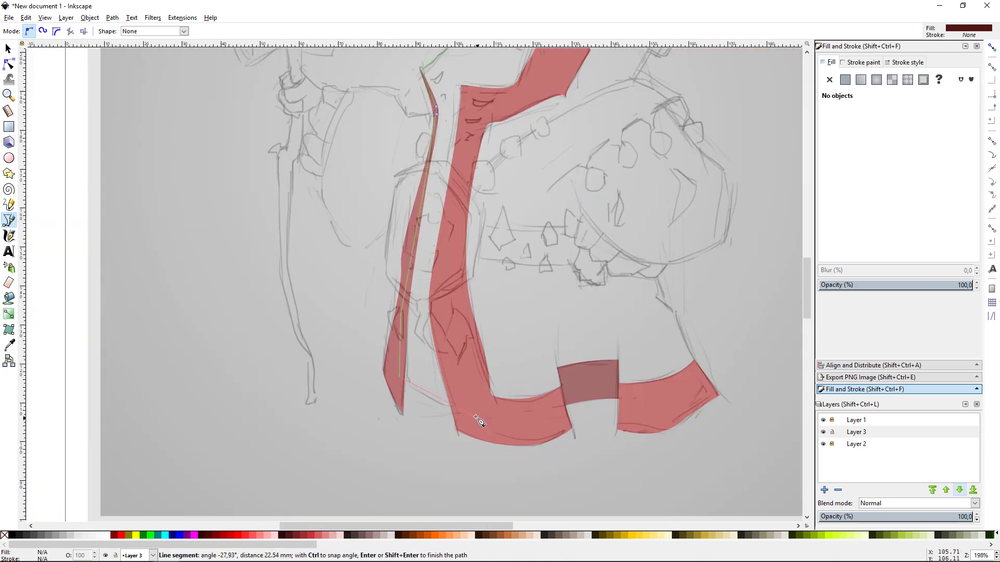
pyautogui.click(464, 358)
pyautogui.scroll(3, 459, 208)
pyautogui.click(561, 188)
pyautogui.scroll(2, 528, 135)
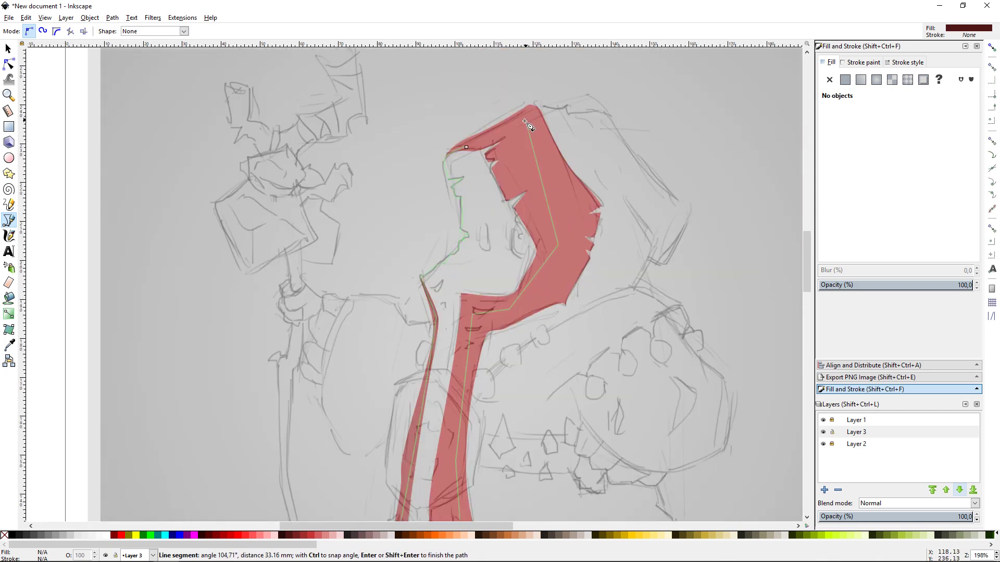
pyautogui.doubleClick(527, 124)
# - Nudge one node of the shadow shape, then deselect it
pyautogui.press('n')
pyautogui.moveTo(474, 317); pyautogui.dragTo(484, 324)
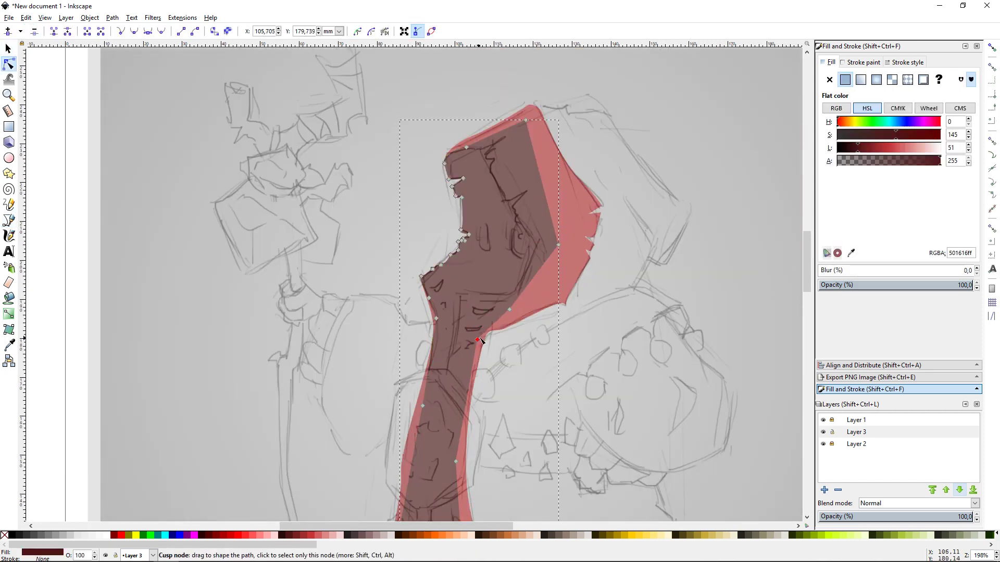
pyautogui.press('s')
pyautogui.press('Escape')
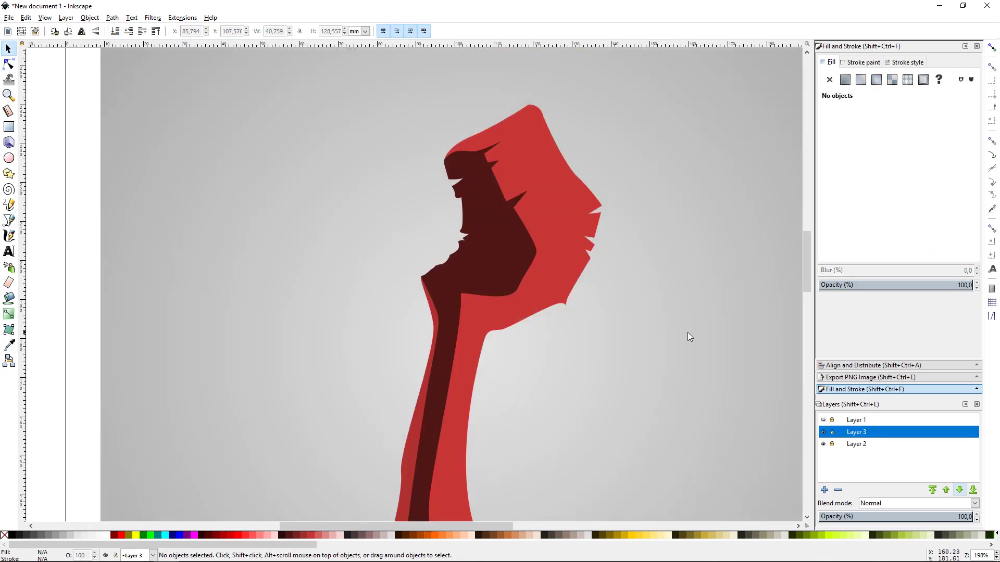
pyautogui.scroll(-3, 687, 333)
pyautogui.scroll(-1, 729, 298)
pyautogui.scroll(-2, 730, 298)
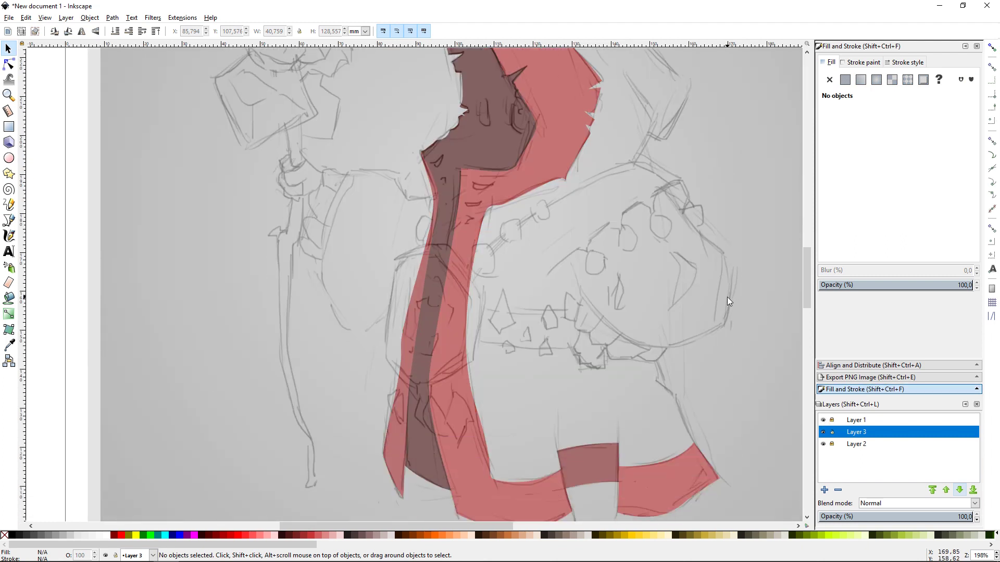
pyautogui.scroll(1, 683, 295)
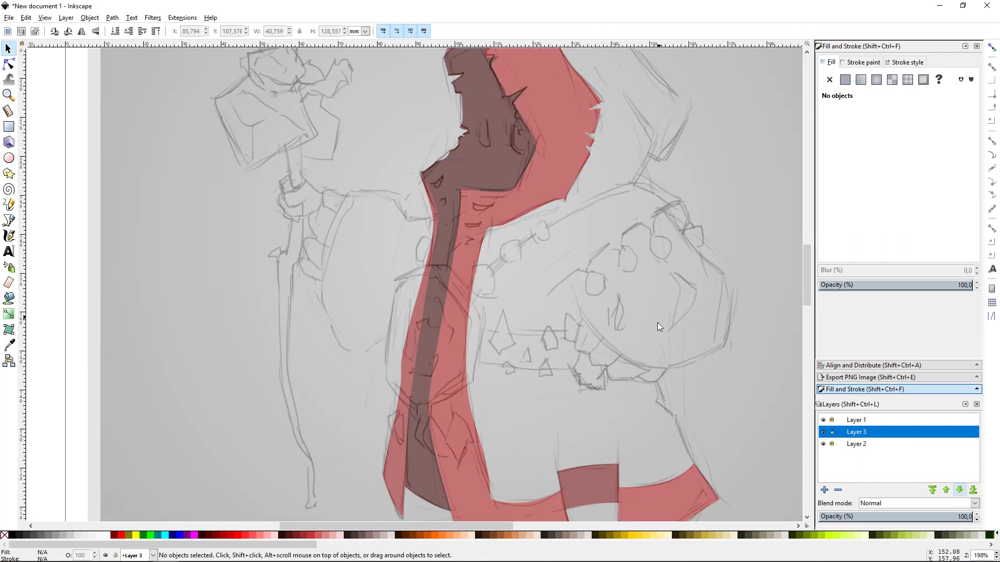
# - Start the beige cloak outline along the hood's outer edge, shoulder and arm
pyautogui.press('b')
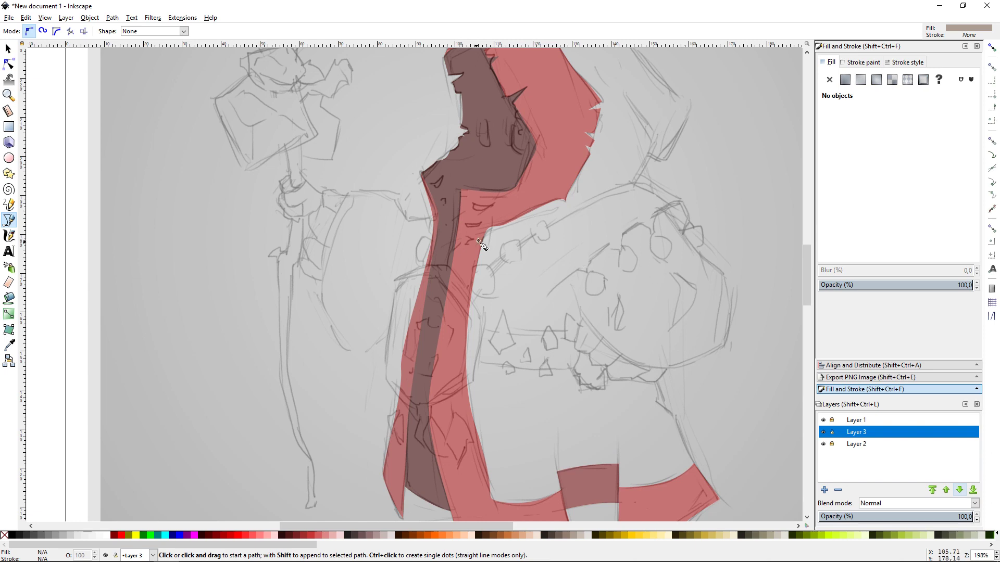
pyautogui.scroll(5, 542, 341)
pyautogui.click(532, 110)
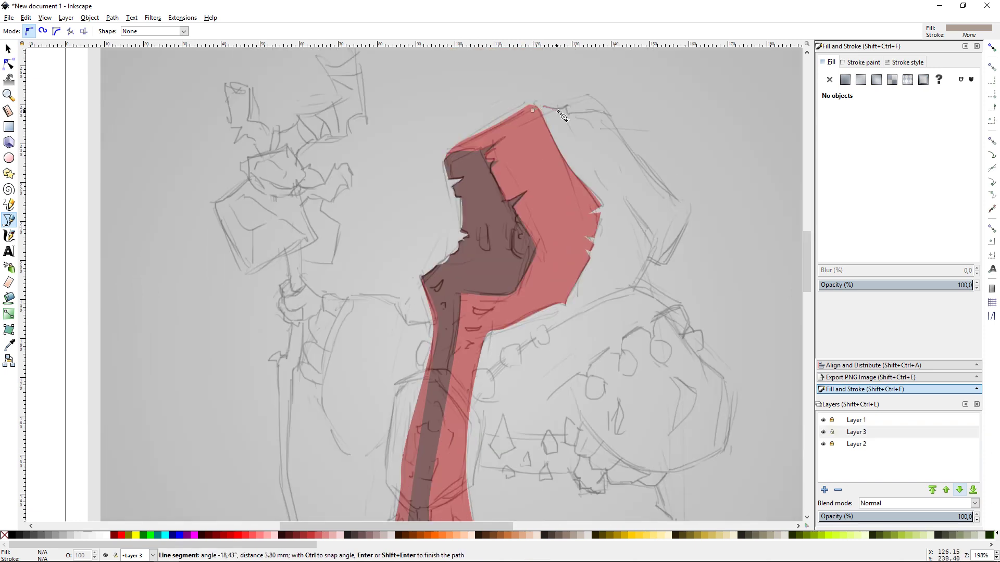
pyautogui.click(566, 112)
pyautogui.click(604, 113)
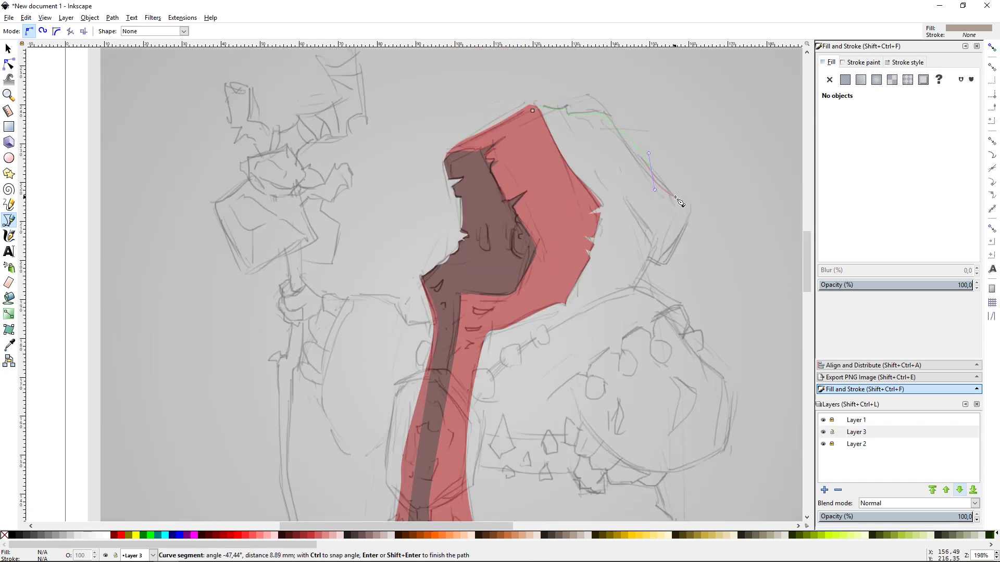
pyautogui.moveTo(687, 208); pyautogui.dragTo(686, 224)
pyautogui.click(654, 263)
pyautogui.moveTo(639, 279); pyautogui.dragTo(651, 288)
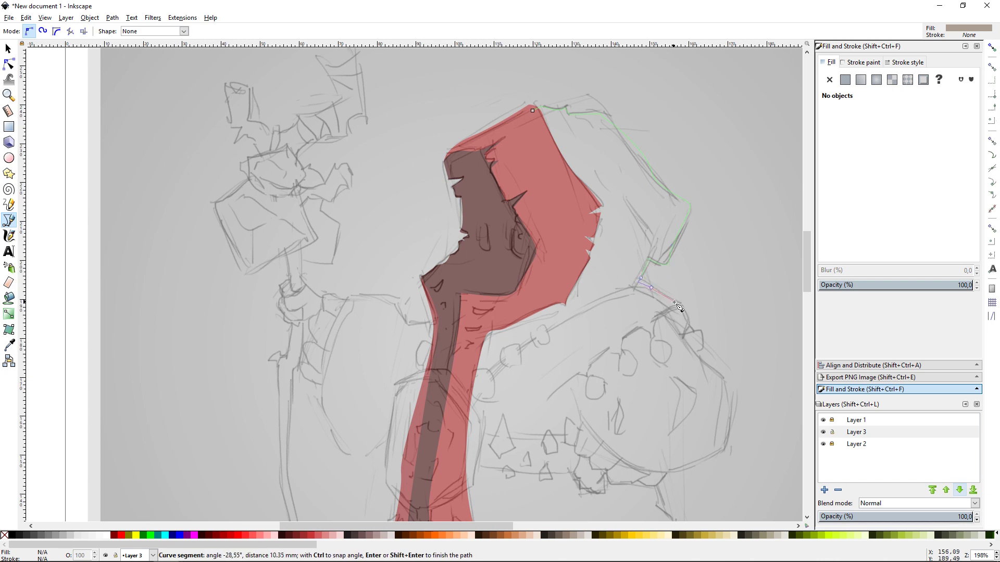
pyautogui.scroll(-3, 686, 311)
pyautogui.click(659, 255)
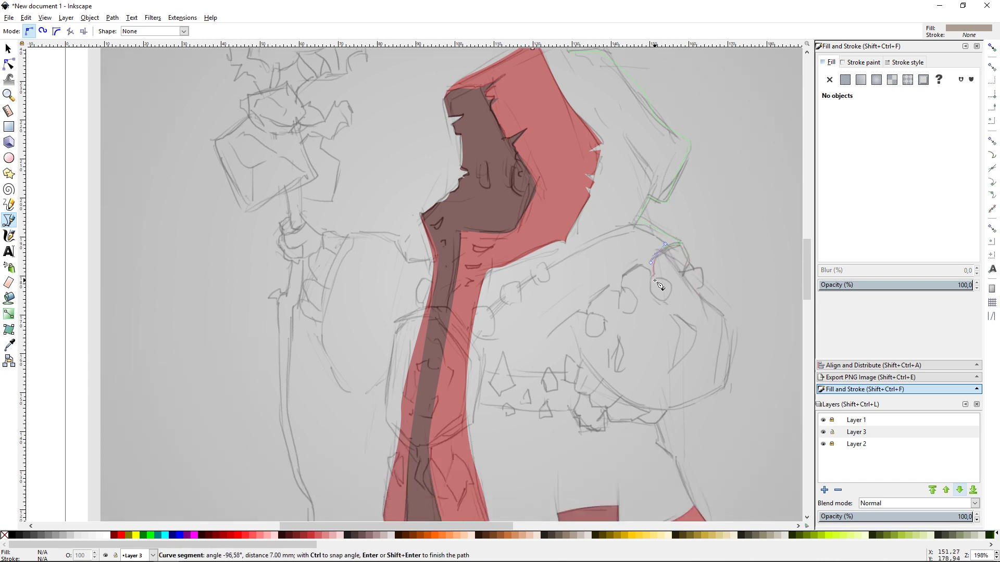
pyautogui.moveTo(622, 293); pyautogui.dragTo(575, 313)
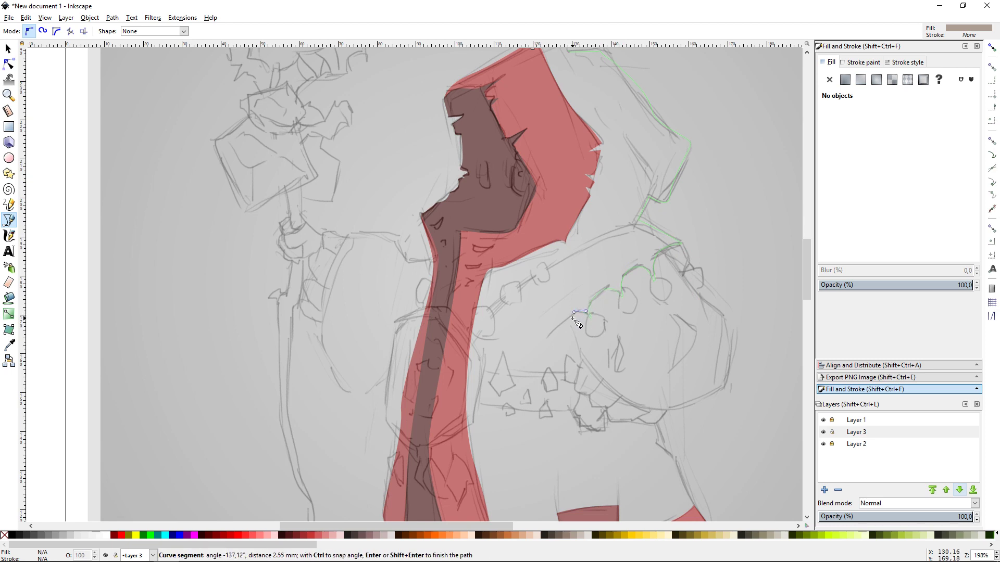
# - Complete the cloak outline around the fist, down the robe, and back to close it
pyautogui.scroll(-2, 572, 319)
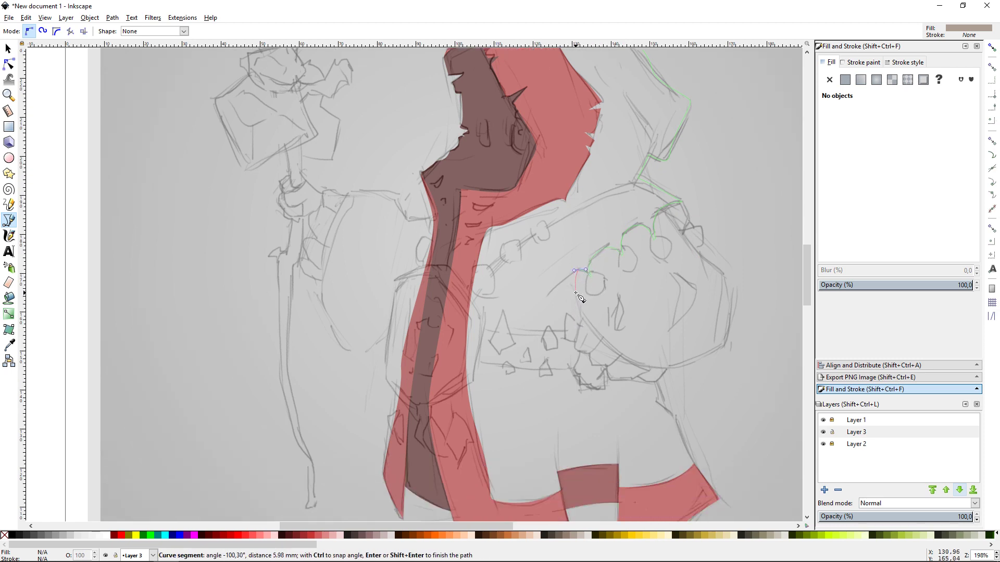
pyautogui.moveTo(571, 290); pyautogui.dragTo(583, 323)
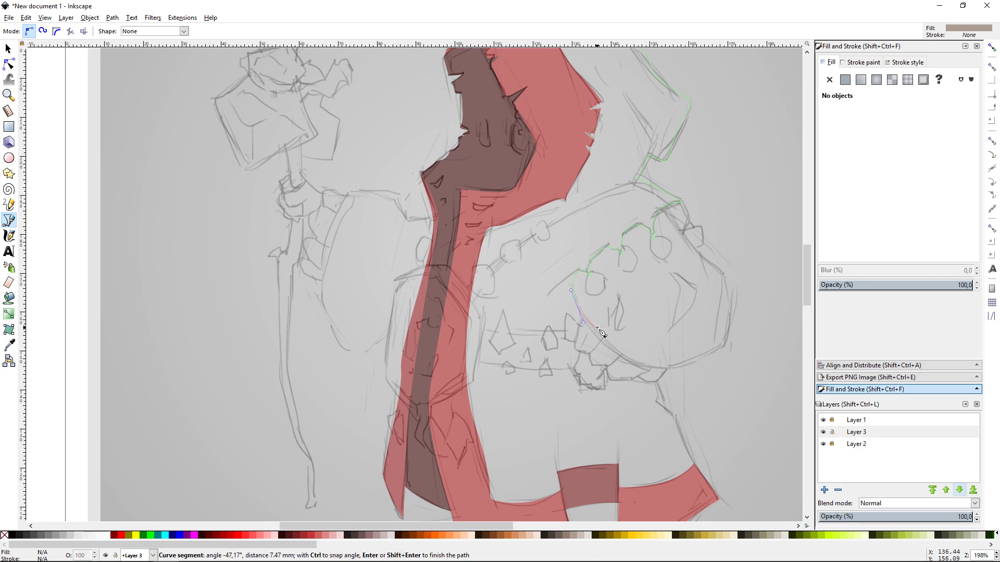
pyautogui.press('BackSpace')
pyautogui.moveTo(646, 359); pyautogui.dragTo(664, 383)
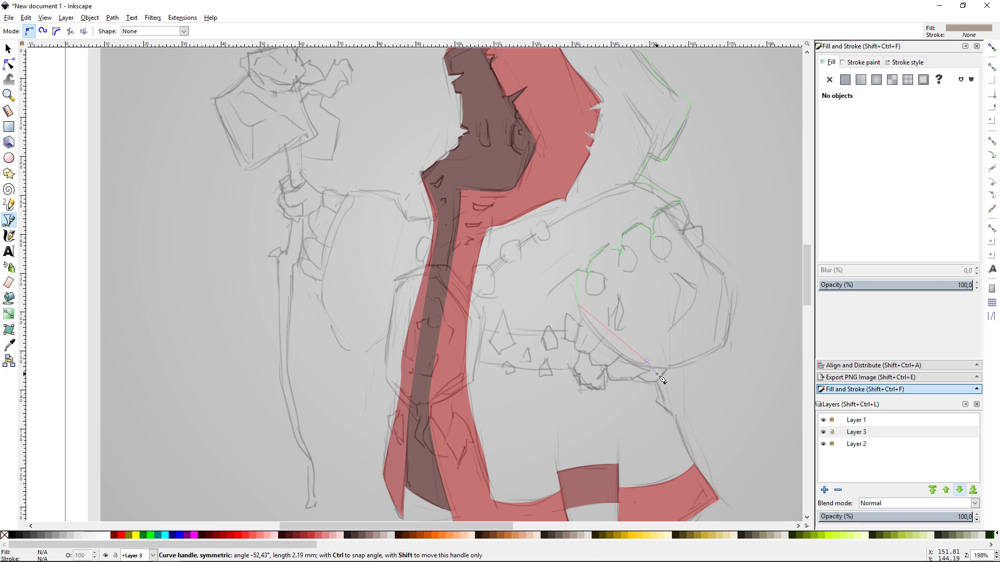
pyautogui.moveTo(681, 444); pyautogui.dragTo(692, 461)
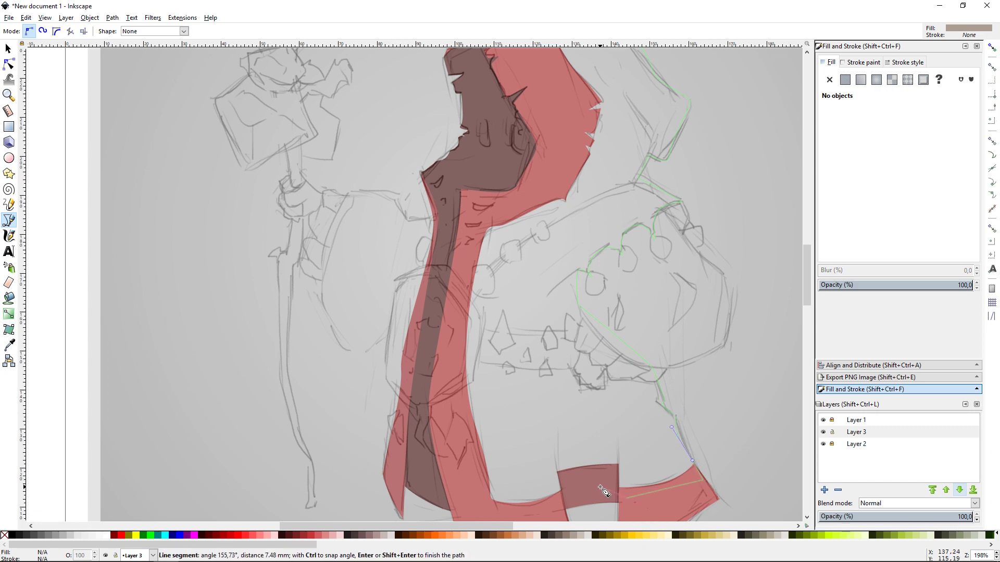
pyautogui.click(492, 516)
pyautogui.click(453, 385)
pyautogui.click(476, 221)
pyautogui.click(544, 185)
pyautogui.scroll(6, 544, 185)
pyautogui.click(561, 240)
pyautogui.click(532, 133)
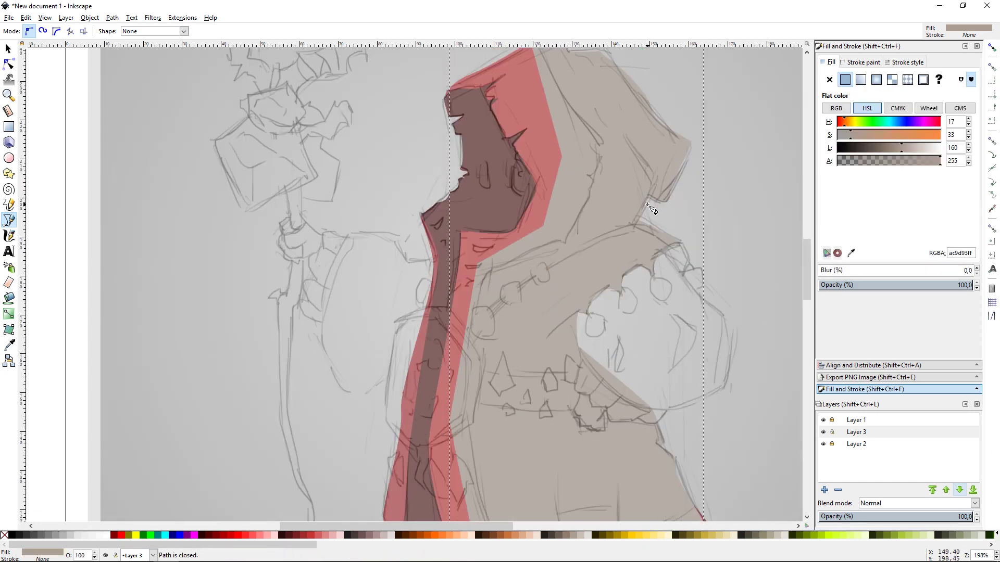
pyautogui.press('s')
pyautogui.scroll(-6, 723, 351)
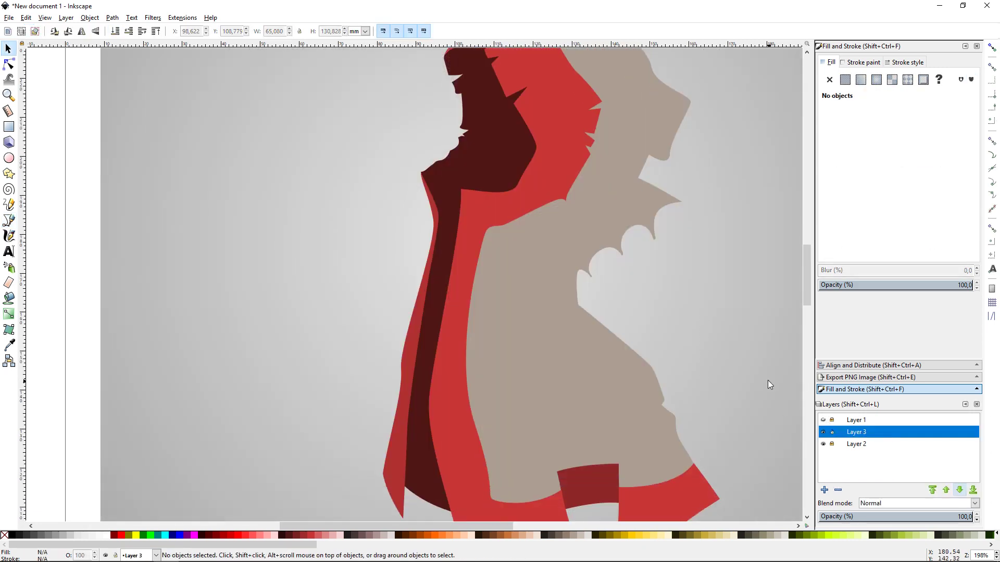
# - Shift the beige torso shape's hue warmer toward tan-orange
pyautogui.press('-')
pyautogui.press('Tab')
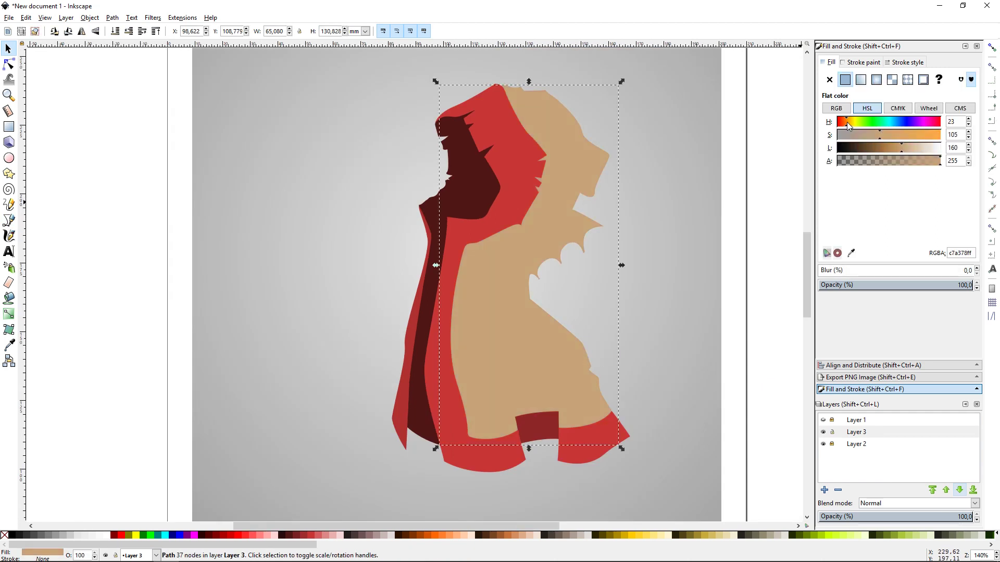
pyautogui.click(847, 122)
pyautogui.click(770, 229)
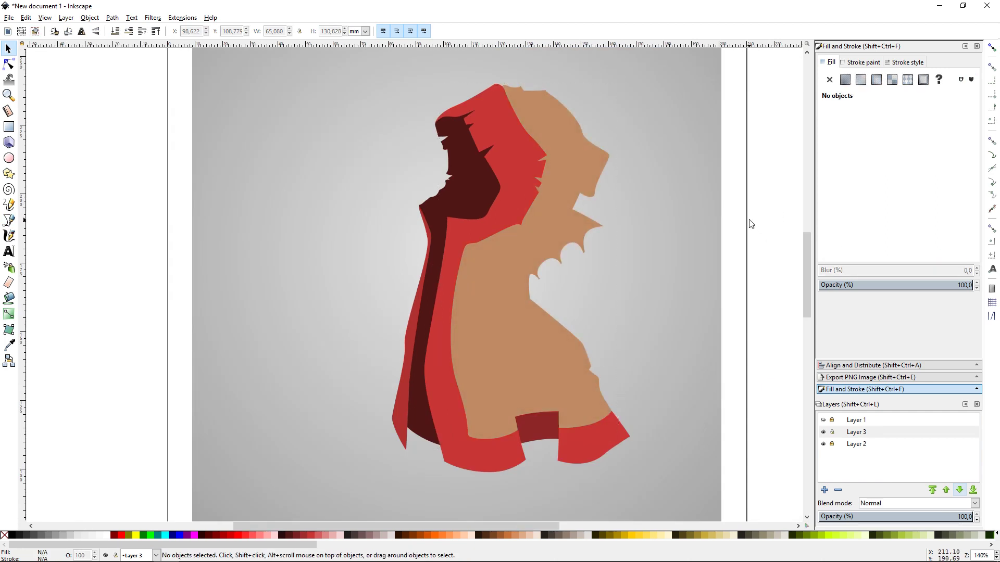
pyautogui.click(824, 419)
# - Delete the notch nodes on the torso's right edge and bend it into one smooth curve
pyautogui.press('+')
pyautogui.press('+')
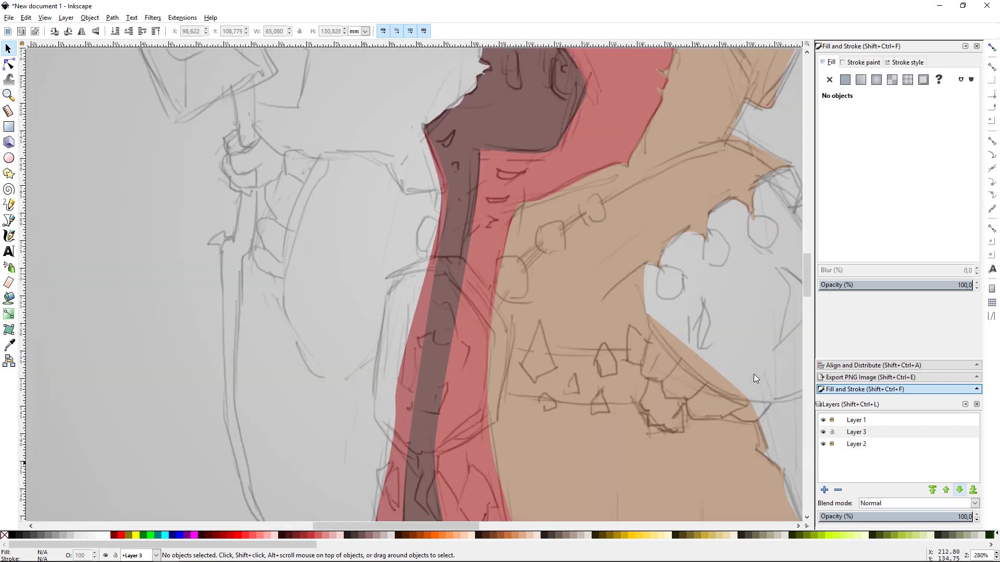
pyautogui.hscroll(5, 589, 286)
pyautogui.click(547, 200)
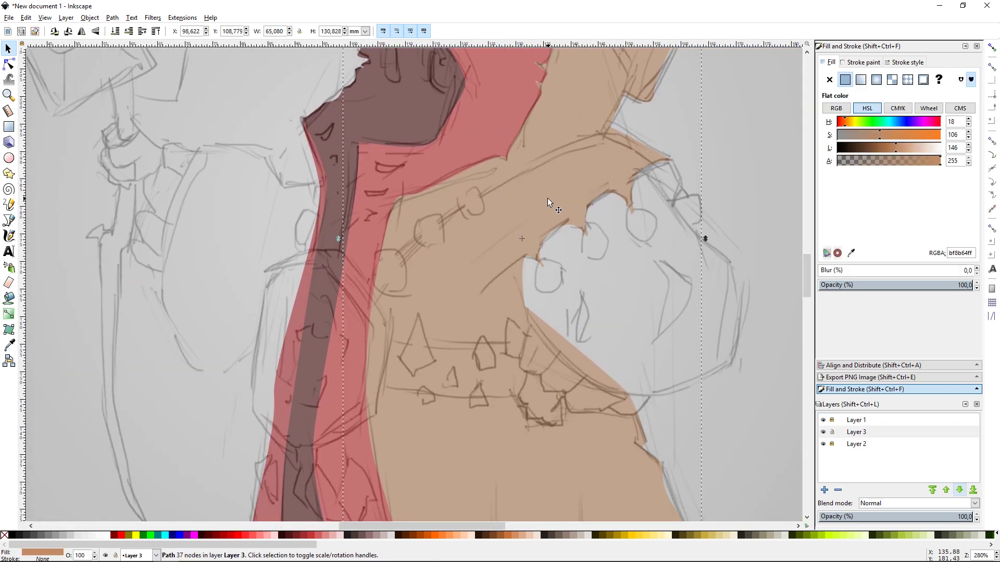
pyautogui.press('n')
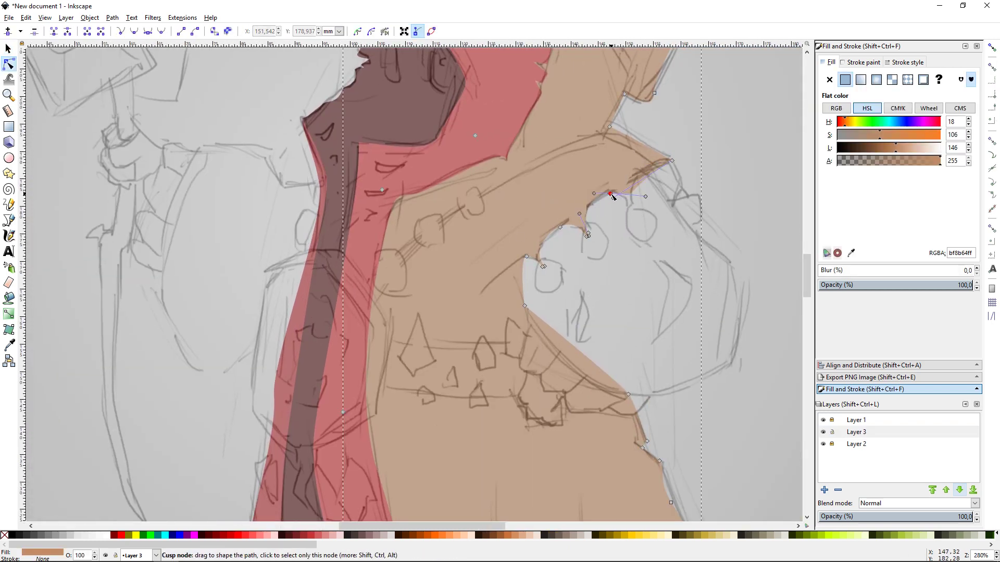
pyautogui.moveTo(633, 214); pyautogui.dragTo(553, 246)
pyautogui.moveTo(601, 208); pyautogui.dragTo(591, 183)
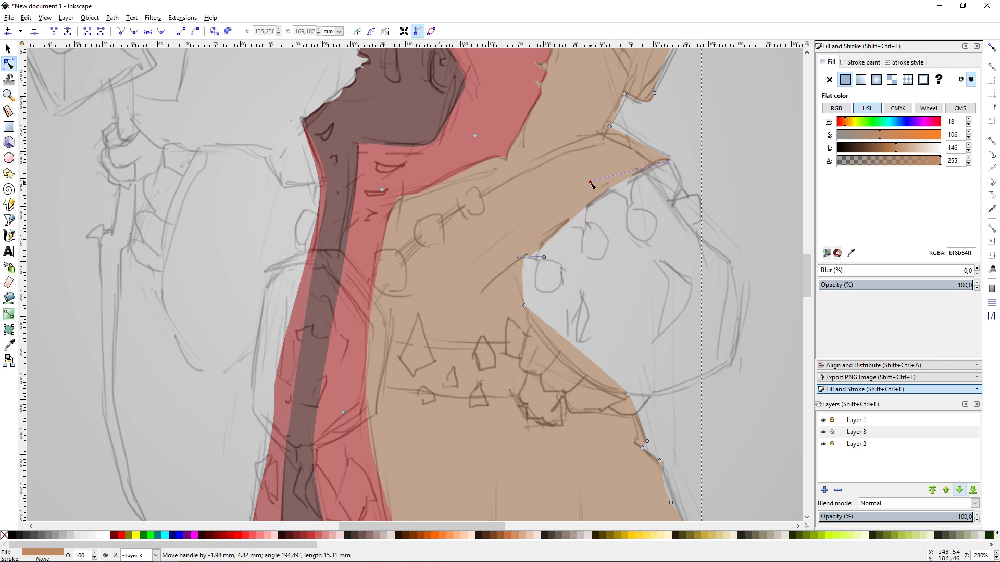
pyautogui.moveTo(527, 281); pyautogui.dragTo(537, 291)
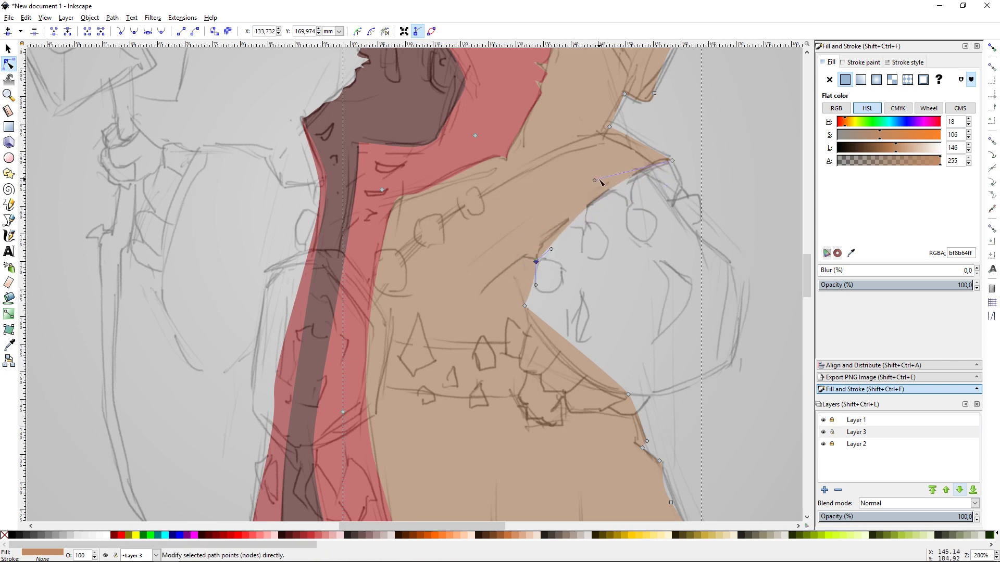
pyautogui.press('s')
pyautogui.press('Escape')
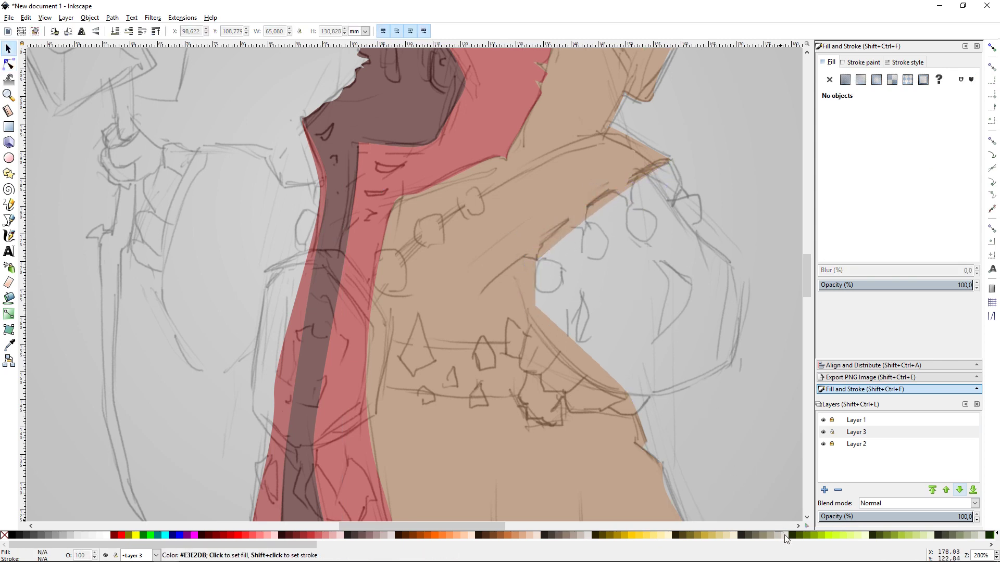
# - Draw closed pale sleeve shapes on the right and left sides of the robe
pyautogui.press('b')
pyautogui.click(525, 257)
pyautogui.moveTo(620, 398); pyautogui.dragTo(688, 395)
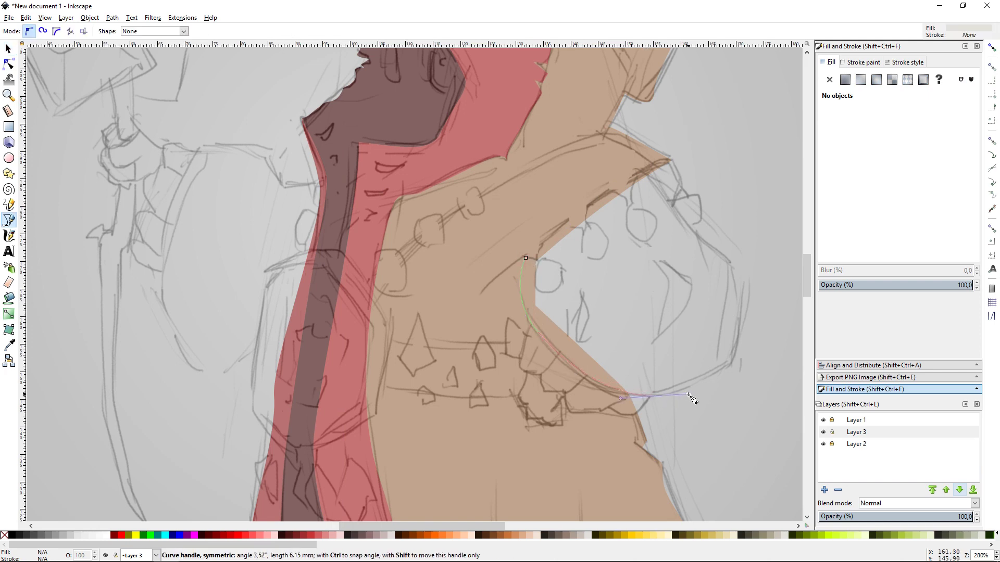
pyautogui.moveTo(716, 258); pyautogui.dragTo(647, 178)
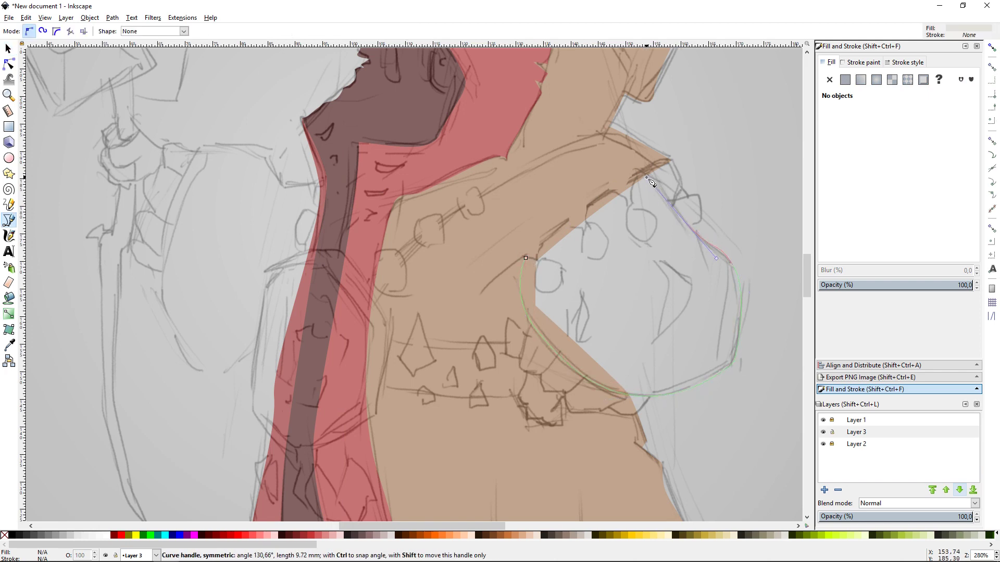
pyautogui.click(527, 259)
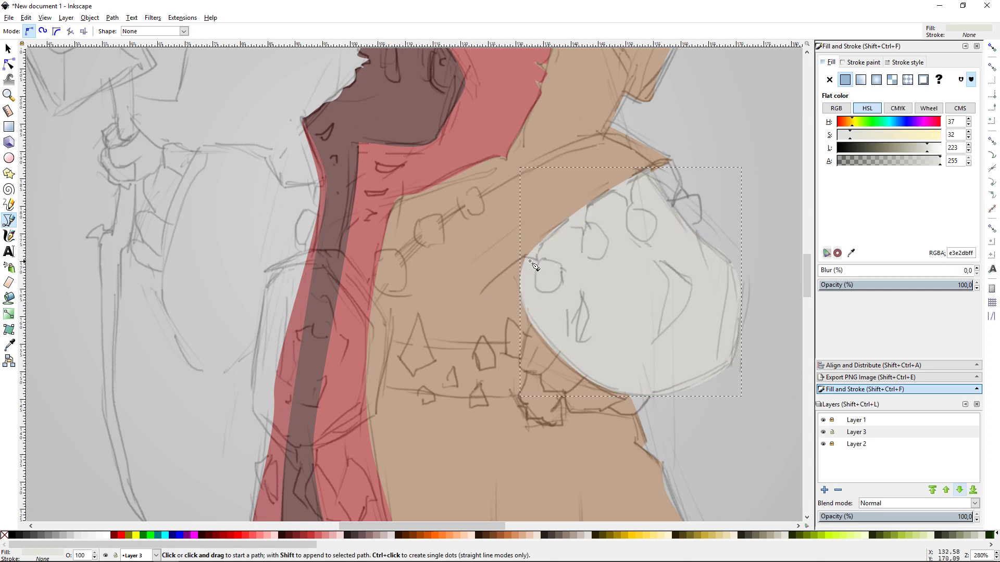
pyautogui.moveTo(332, 177); pyautogui.dragTo(273, 197)
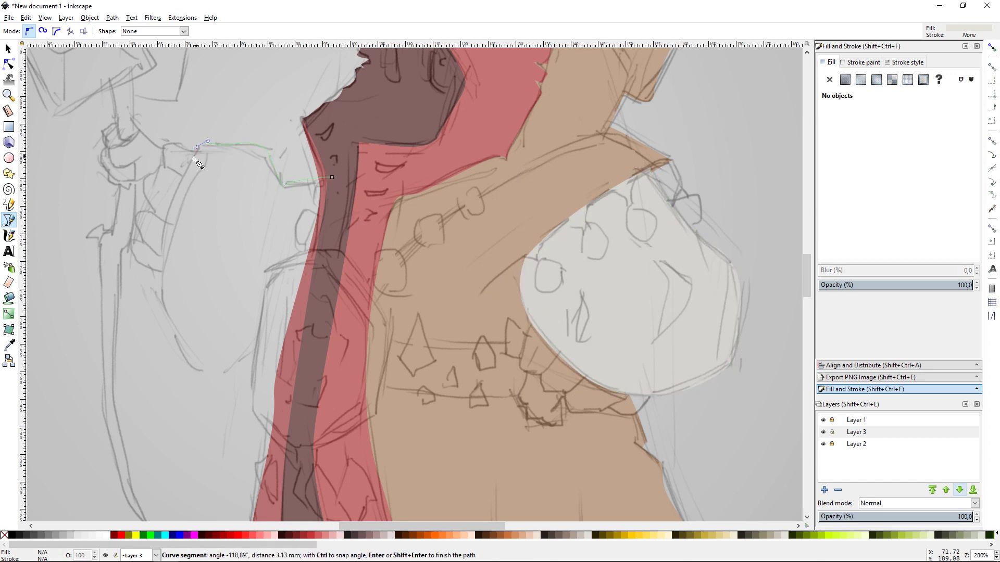
pyautogui.moveTo(216, 377); pyautogui.dragTo(235, 369)
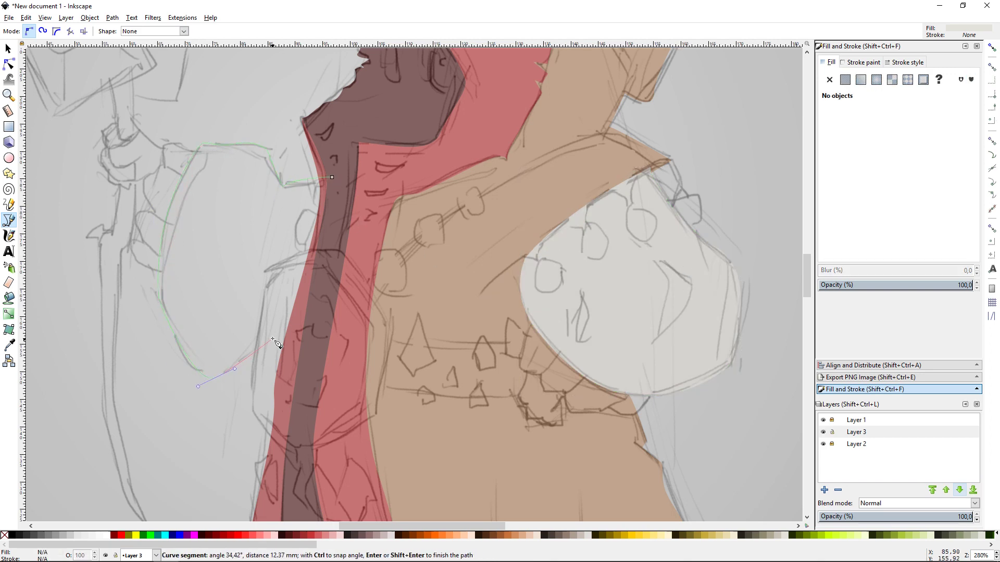
pyautogui.click(333, 177)
pyautogui.press('s')
# - Lower both sleeves' lightness slightly, making the left sleeve darker still
pyautogui.click(822, 420)
pyautogui.press('Escape')
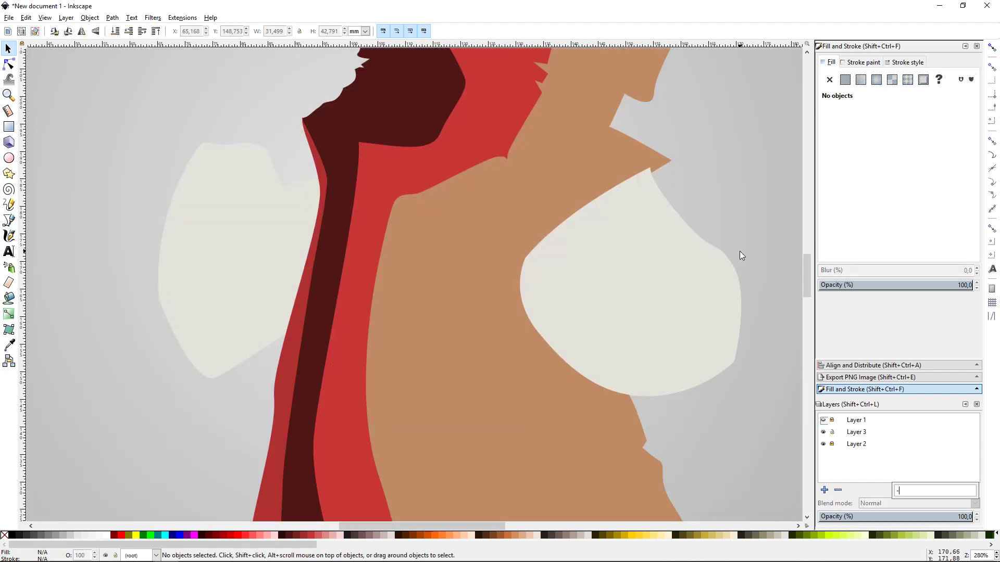
pyautogui.press('-')
pyautogui.press('-')
pyautogui.hotkey('ctrl', 'a')
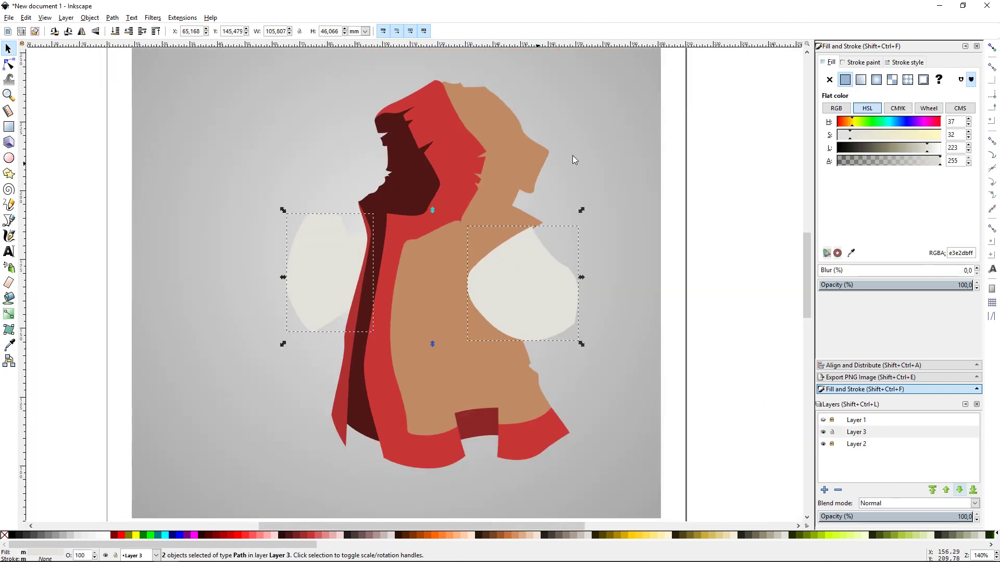
pyautogui.click(922, 148)
pyautogui.click(456, 211)
pyautogui.press('Tab')
pyautogui.click(919, 152)
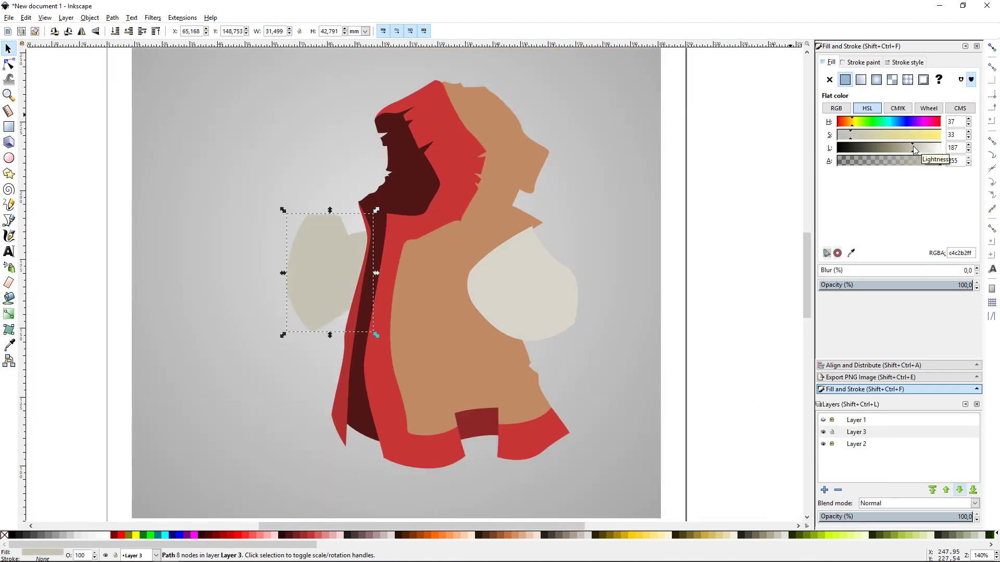
pyautogui.click(702, 237)
pyautogui.click(822, 419)
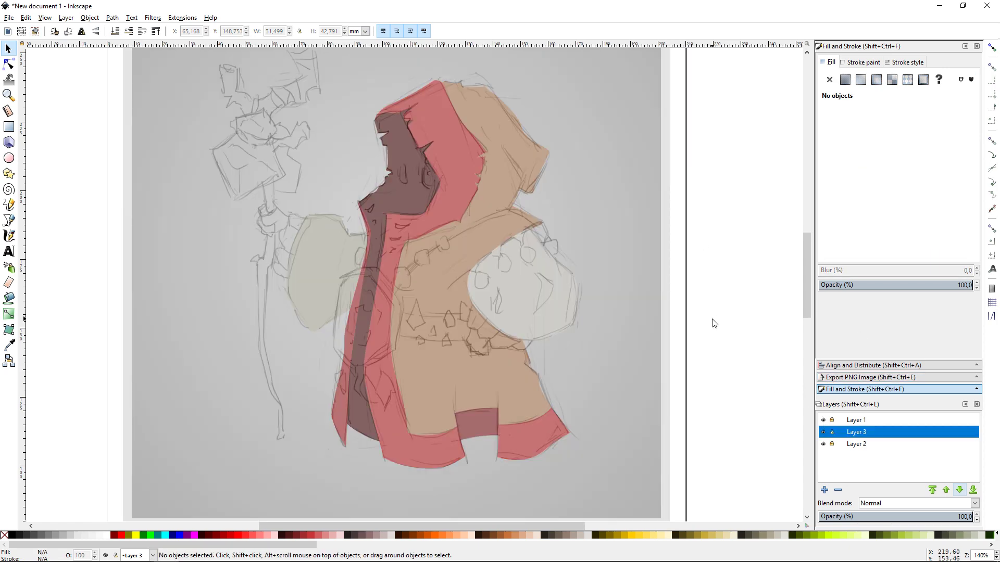
# - Draw a darker shading shape under the right sleeve and send it behind the sleeve
pyautogui.press('+')
pyautogui.press('+')
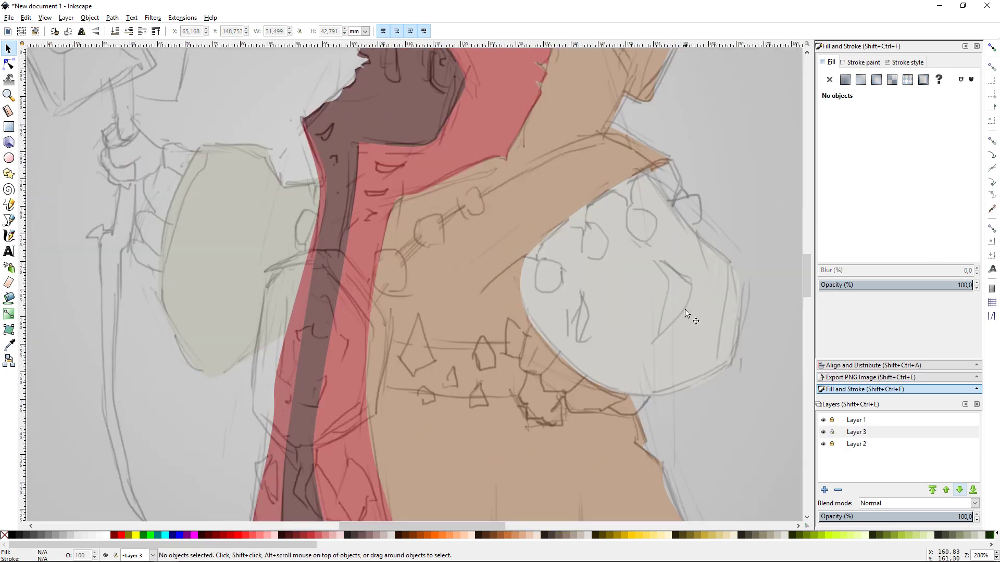
pyautogui.press('b')
pyautogui.click(534, 314)
pyautogui.click(520, 360)
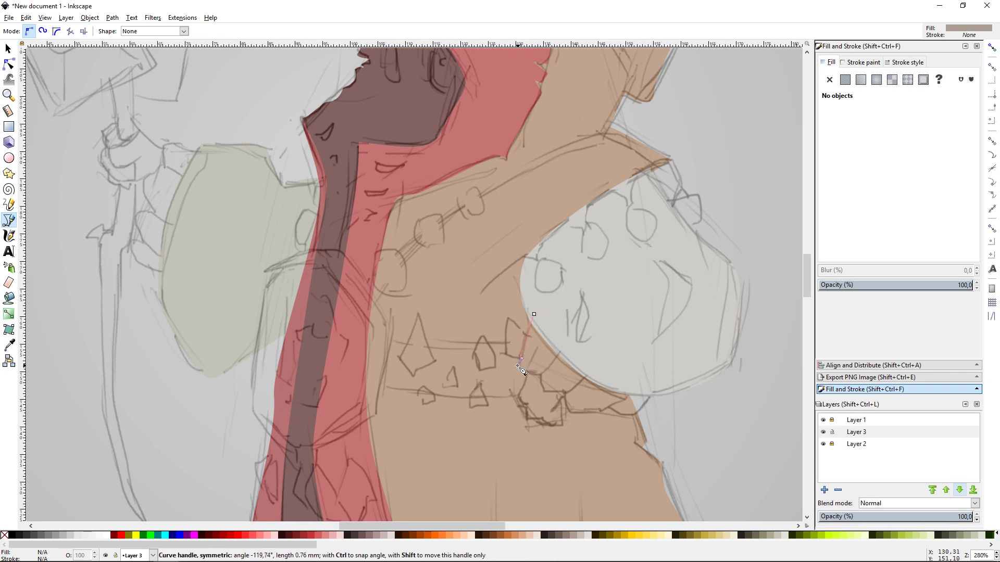
pyautogui.moveTo(540, 377); pyautogui.dragTo(551, 374)
pyautogui.click(564, 395)
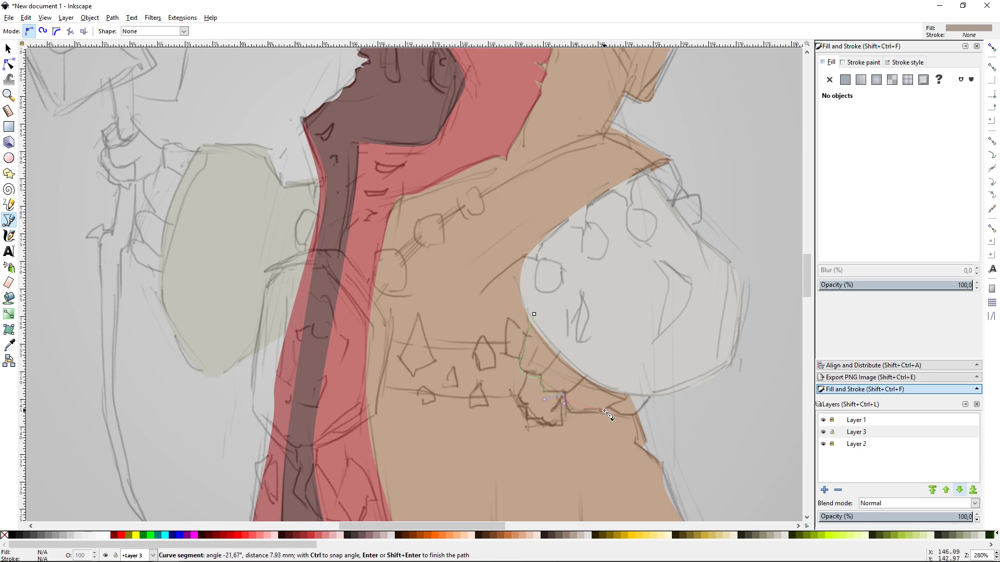
pyautogui.moveTo(589, 415); pyautogui.dragTo(616, 423)
pyautogui.click(651, 394)
pyautogui.press('Return')
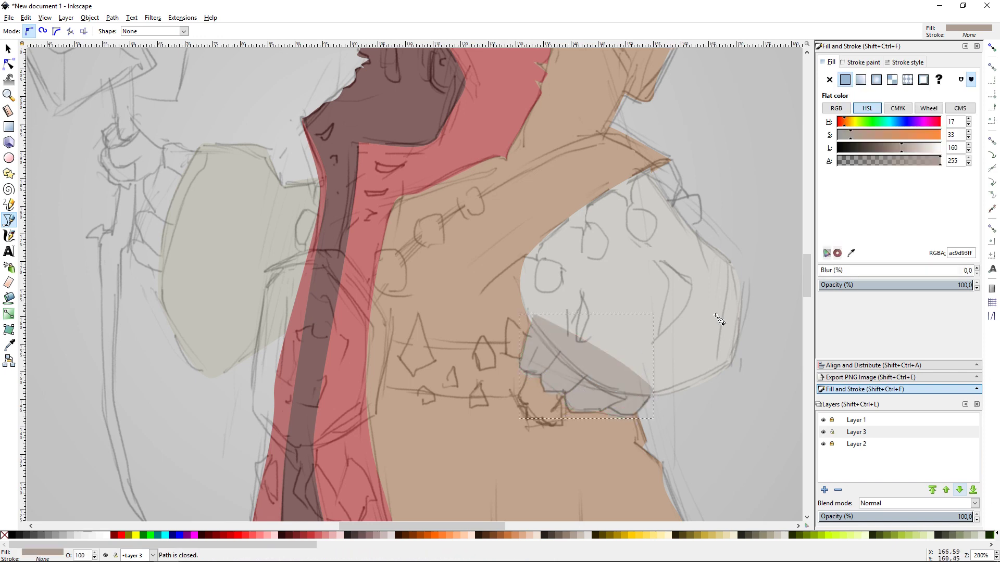
pyautogui.press('s')
pyautogui.moveTo(902, 152); pyautogui.dragTo(883, 151)
pyautogui.click(129, 31)
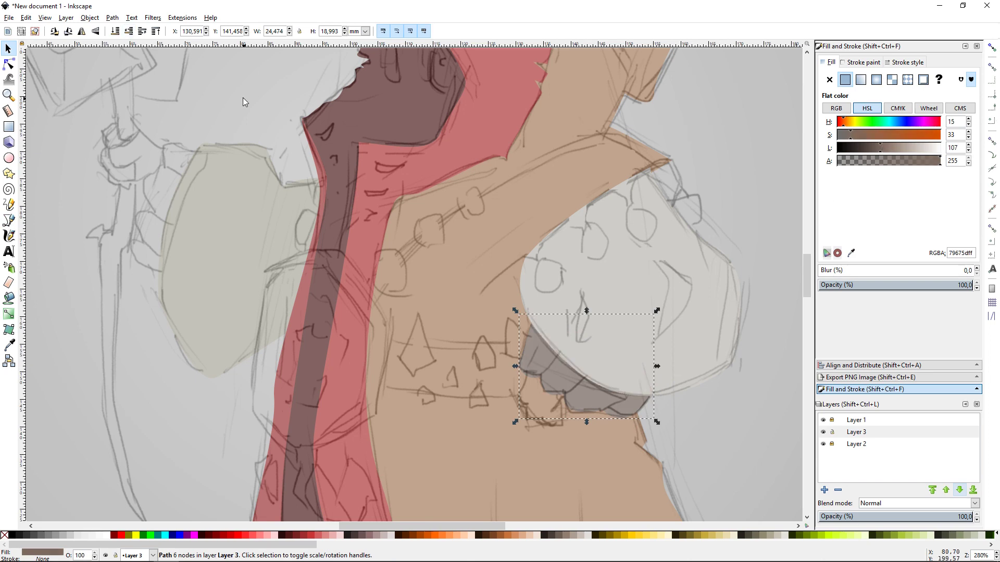
# - Outline a closed hand shape at the left sleeve
pyautogui.press('b')
pyautogui.click(208, 152)
pyautogui.click(166, 146)
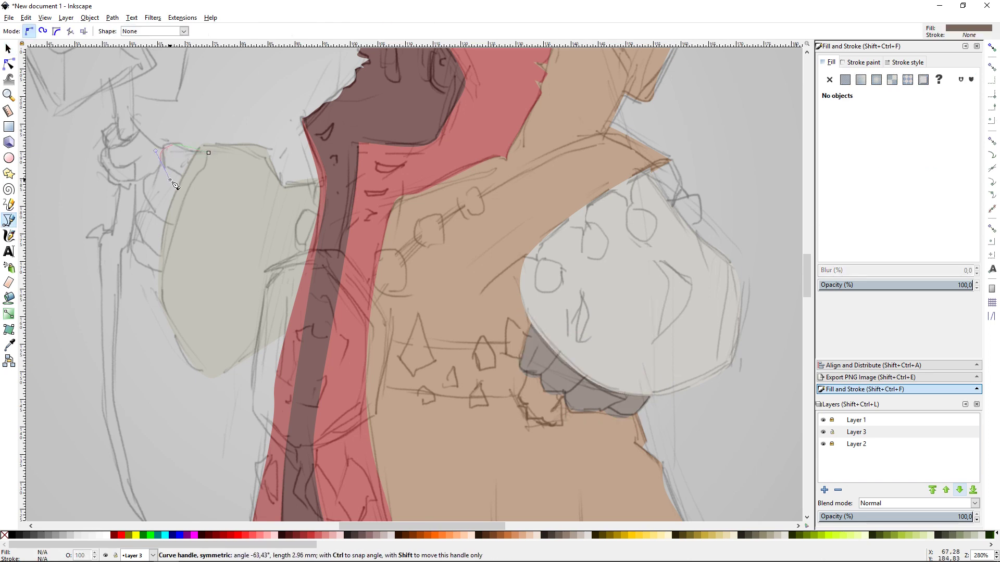
pyautogui.click(138, 178)
pyautogui.click(137, 212)
pyautogui.click(140, 238)
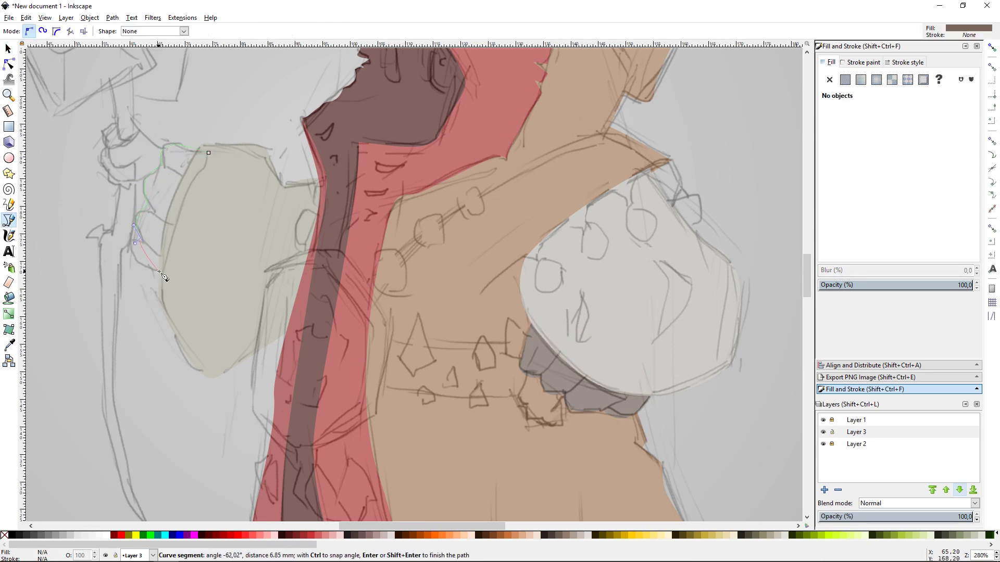
pyautogui.click(157, 276)
pyautogui.click(208, 153)
pyautogui.press('s')
pyautogui.press('Escape')
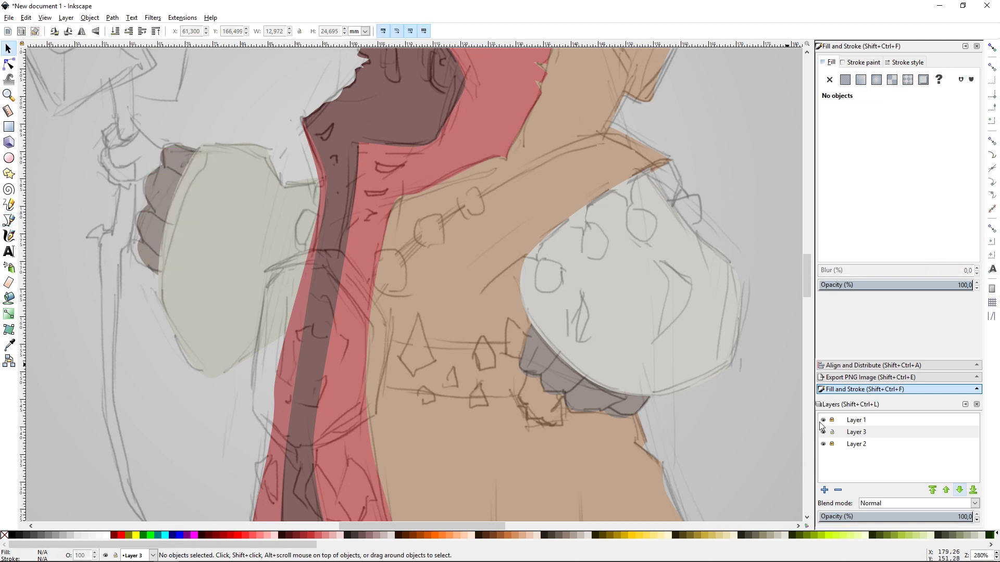
# - Darken the brown hand shape, toggling the pencil sketch to check it
pyautogui.click(822, 420)
pyautogui.click(151, 219)
pyautogui.moveTo(880, 148); pyautogui.dragTo(874, 151)
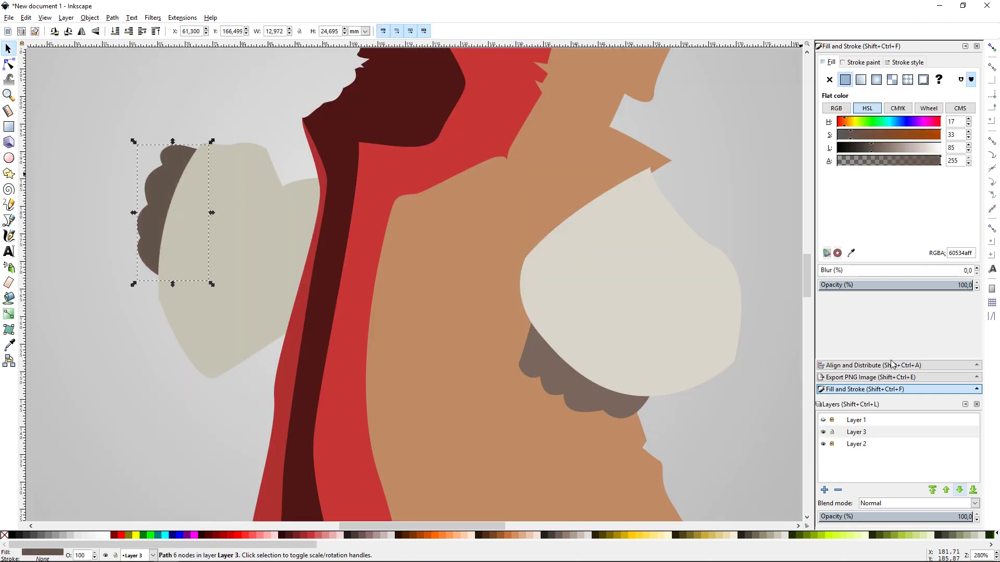
pyautogui.click(822, 419)
pyautogui.click(713, 151)
pyautogui.click(823, 420)
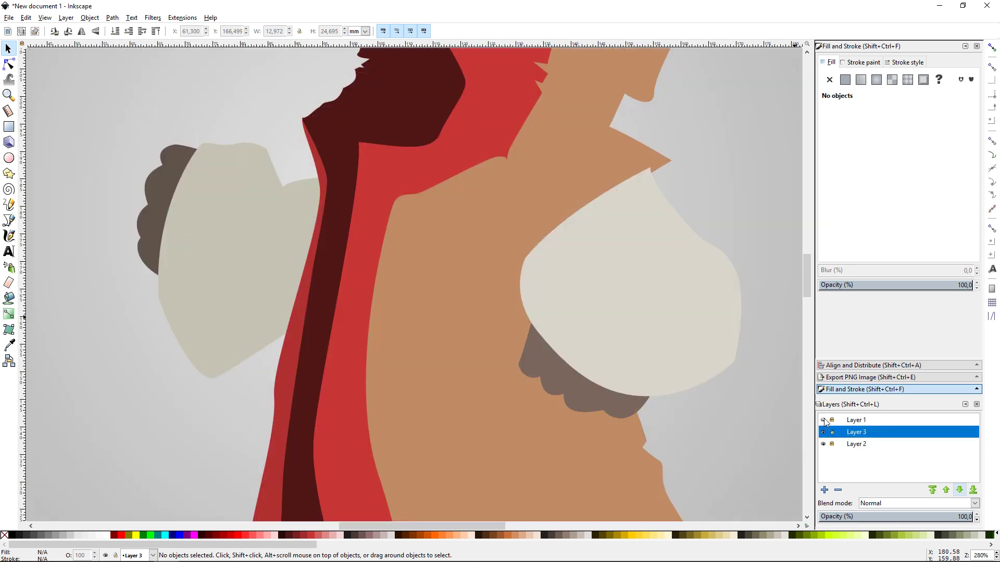
pyautogui.press('d')
# - Add a dark brown shadow wedge above the right sleeve
pyautogui.press('b')
pyautogui.click(628, 184)
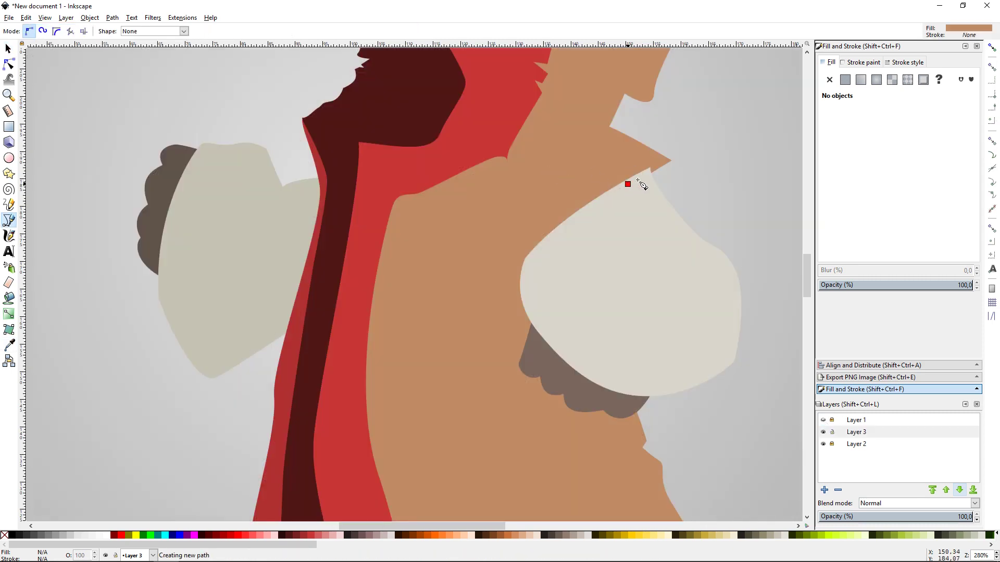
pyautogui.moveTo(658, 156); pyautogui.dragTo(686, 165)
pyautogui.click(664, 240)
pyautogui.click(628, 184)
pyautogui.click(861, 142)
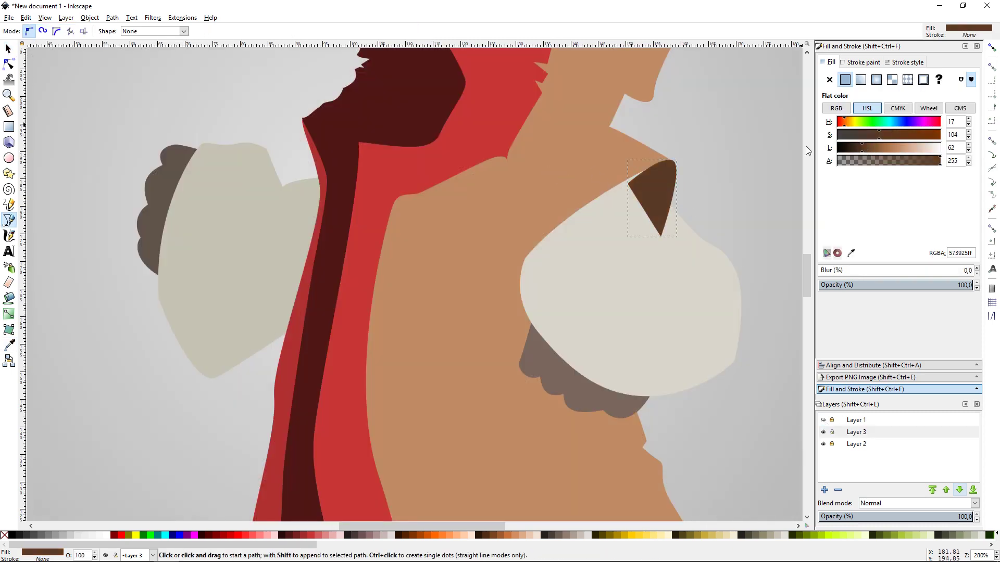
pyautogui.press('s')
pyautogui.click(704, 134)
pyautogui.scroll(2, 805, 187)
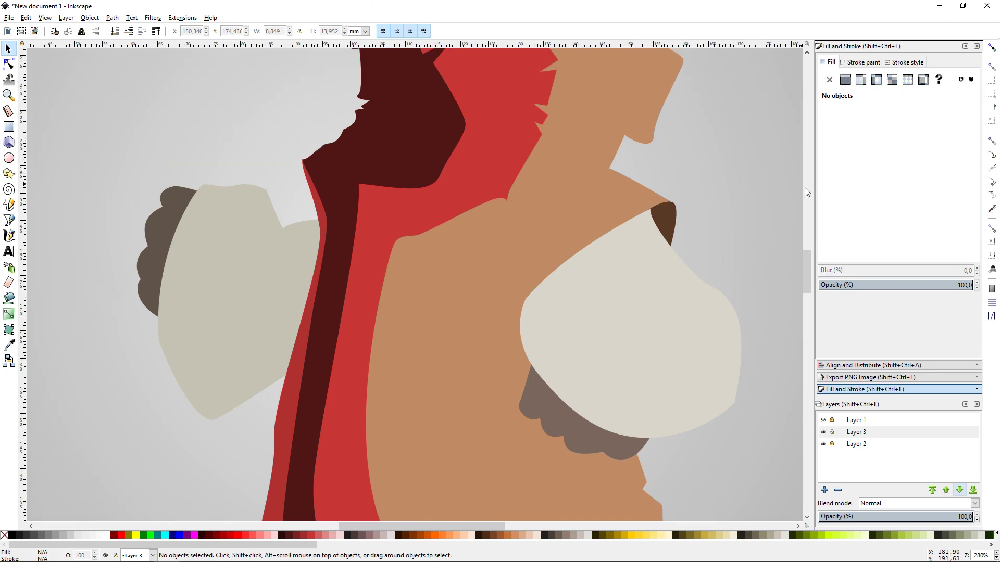
# - Sample the brown skin colour and start outlining fingers over the right glove
pyautogui.click(823, 420)
pyautogui.press('d')
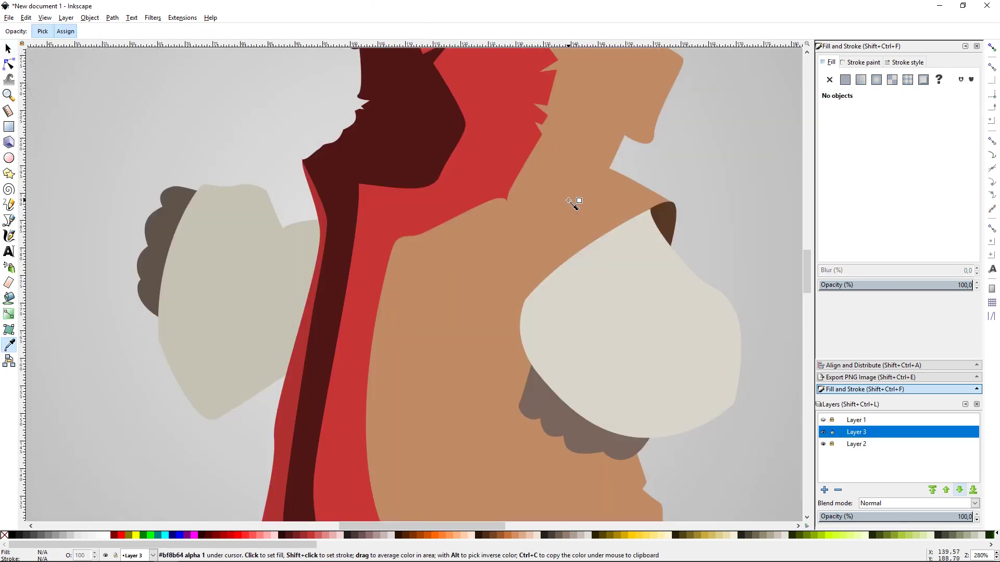
pyautogui.press('b')
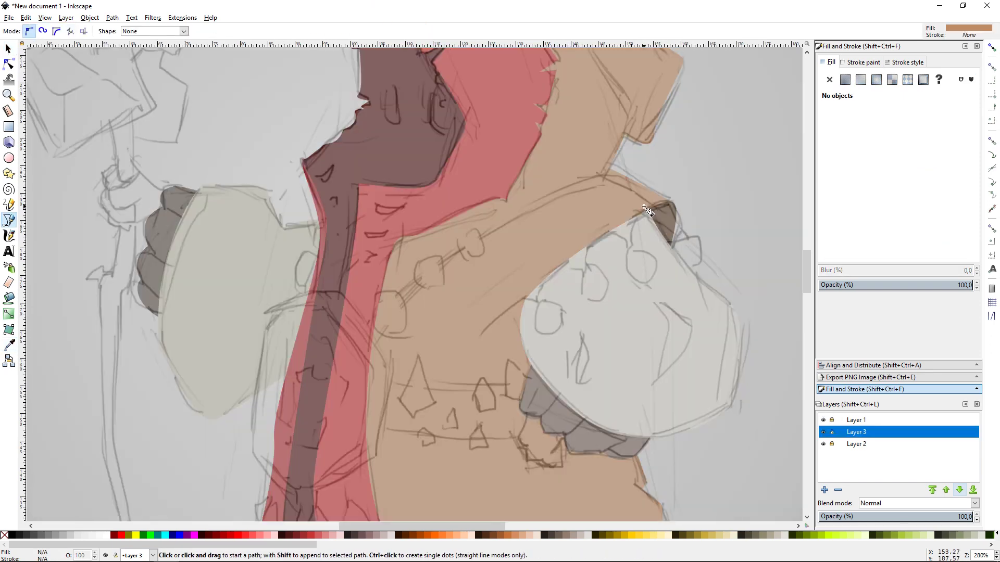
pyautogui.click(646, 208)
pyautogui.moveTo(604, 233); pyautogui.dragTo(632, 232)
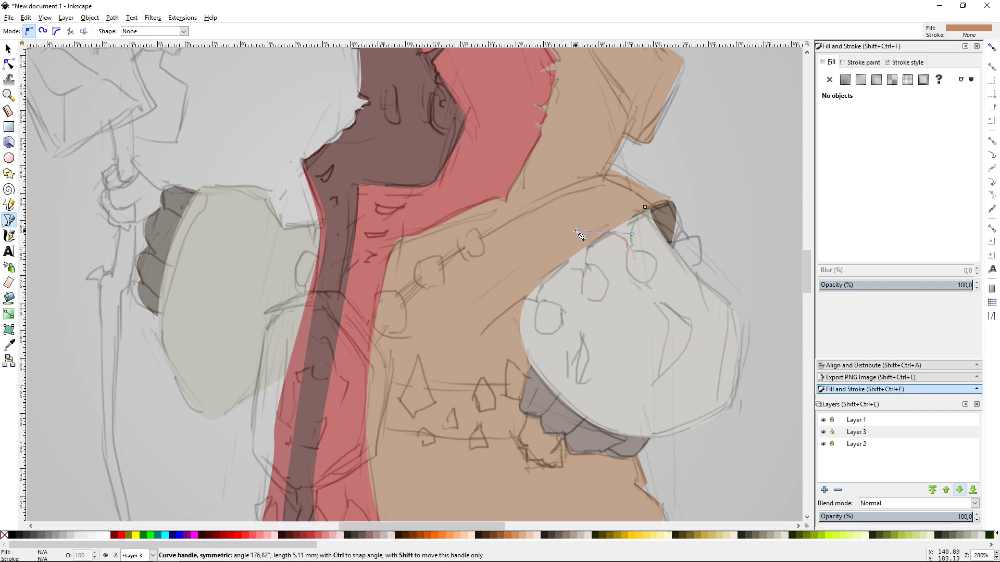
# - Finish the brown finger shape over the pale right glove
pyautogui.click(589, 275)
pyautogui.moveTo(518, 303); pyautogui.dragTo(500, 308)
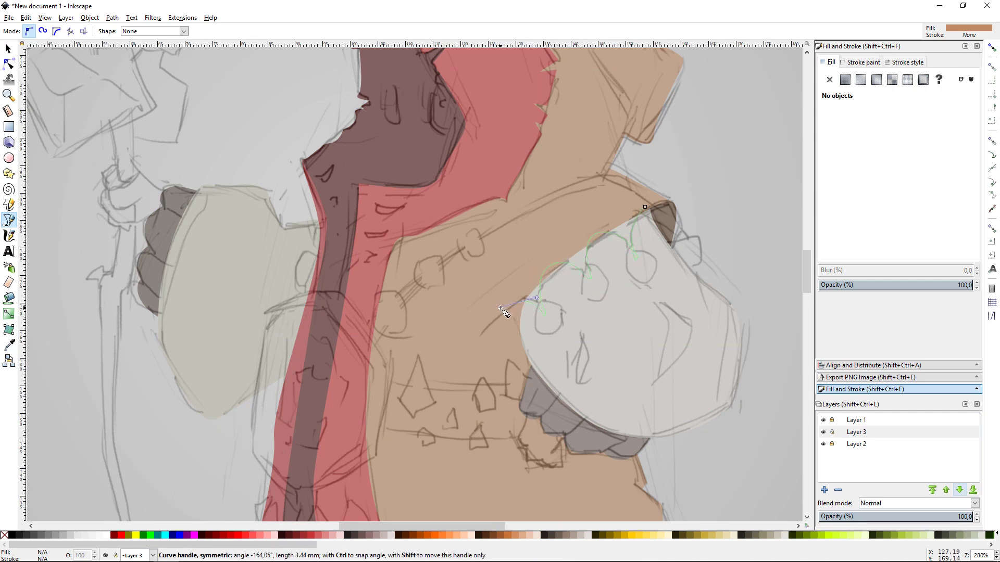
pyautogui.press('Return')
pyautogui.press('s')
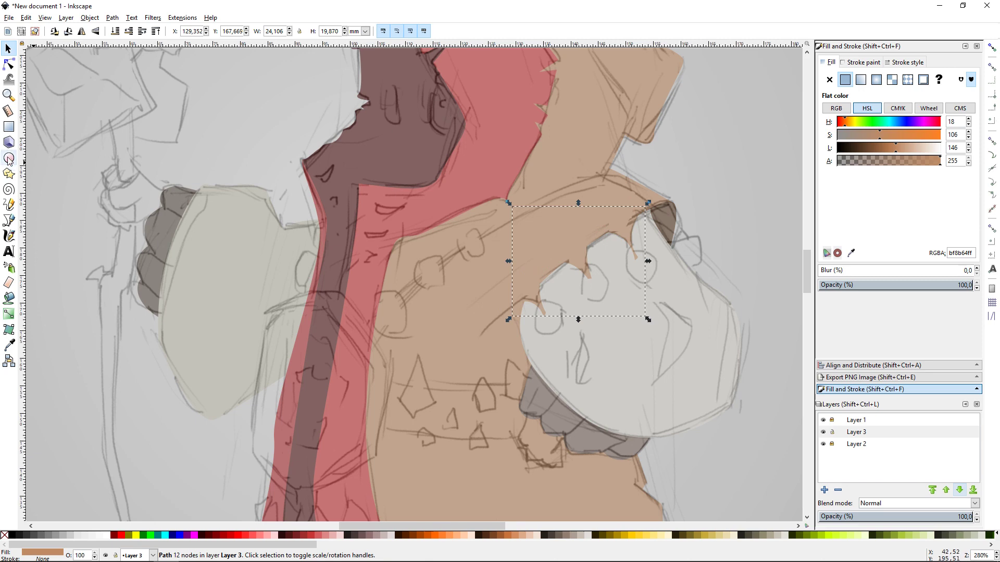
# - Make a round fingertip from an ellipse converted to a path, then duplicate and lower it
pyautogui.click(9, 160)
pyautogui.moveTo(563, 305); pyautogui.dragTo(590, 330)
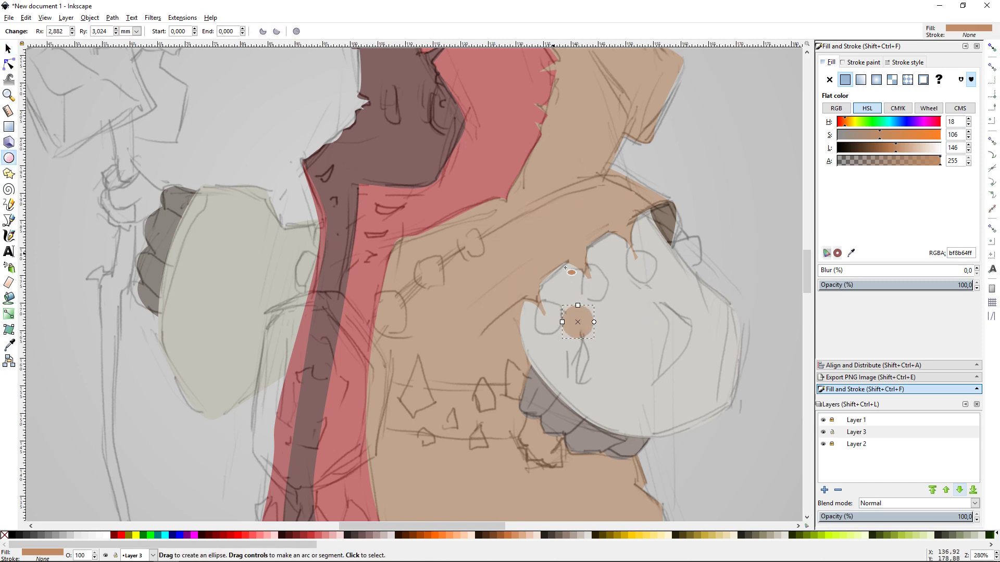
pyautogui.click(112, 18)
pyautogui.click(136, 31)
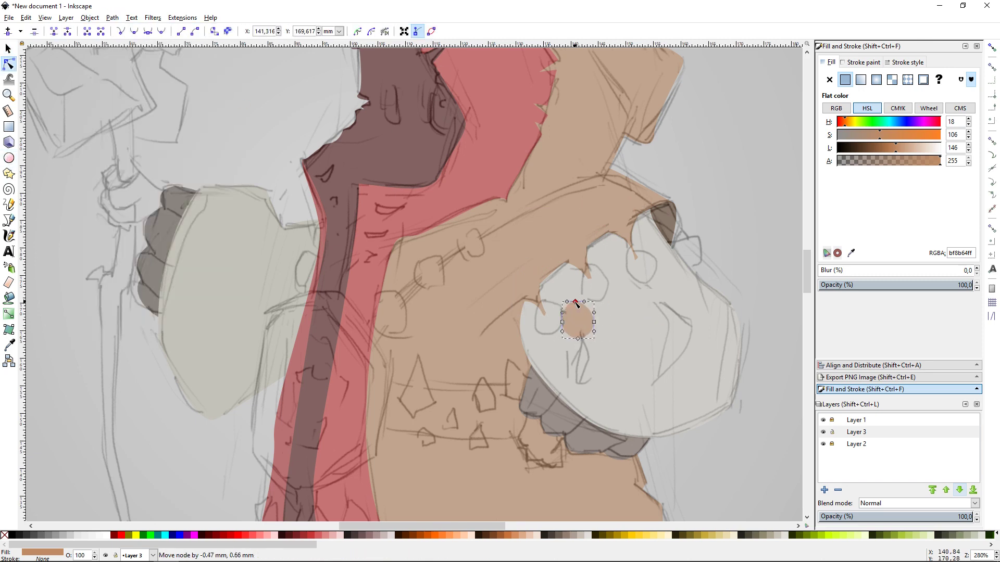
pyautogui.press('s')
pyautogui.moveTo(578, 328)
pyautogui.mouseDown()
pyautogui.moveTo(553, 326)
pyautogui.moveTo(598, 287)
pyautogui.mouseUp()
pyautogui.hotkey('ctrl', 'd')
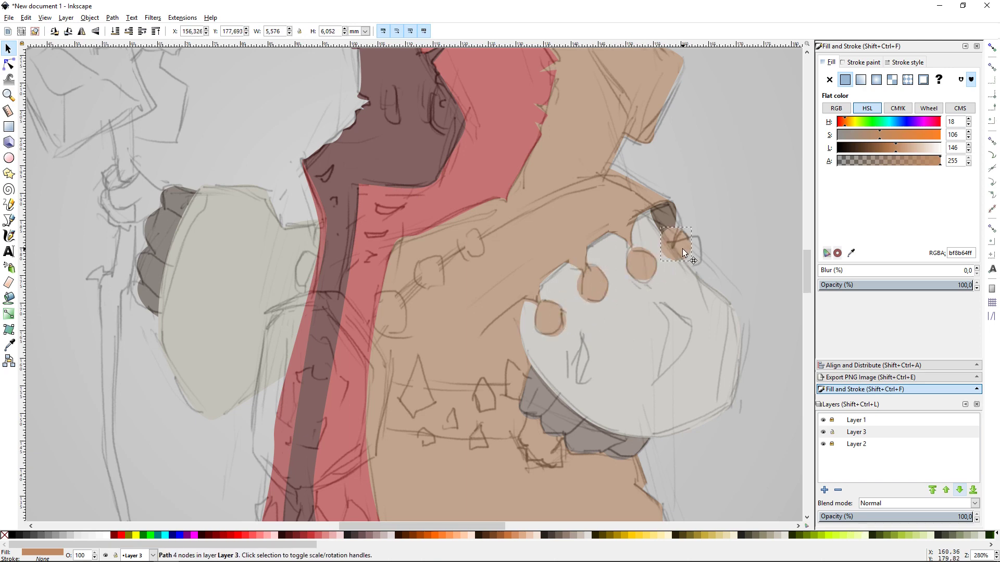
pyautogui.click(120, 31)
# - Check the flat colours without the sketch, then show the sketch layer again
pyautogui.press('Escape')
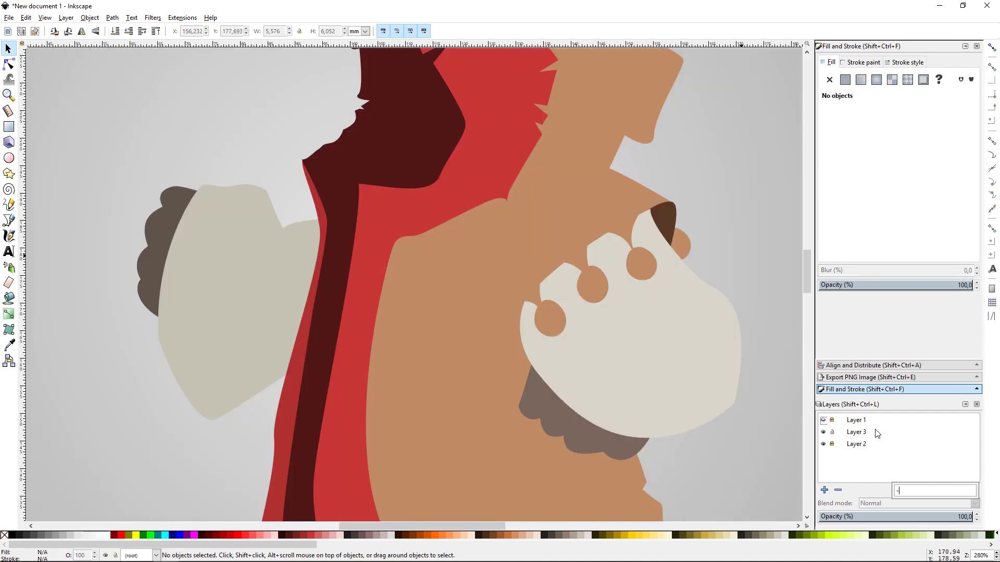
pyautogui.press('-')
pyautogui.press('-')
pyautogui.press('+')
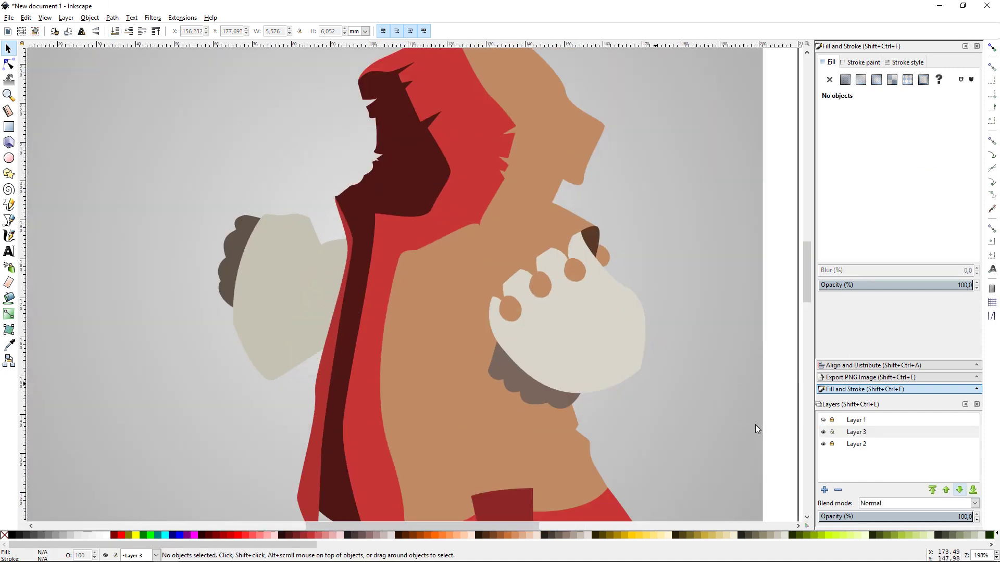
pyautogui.click(823, 420)
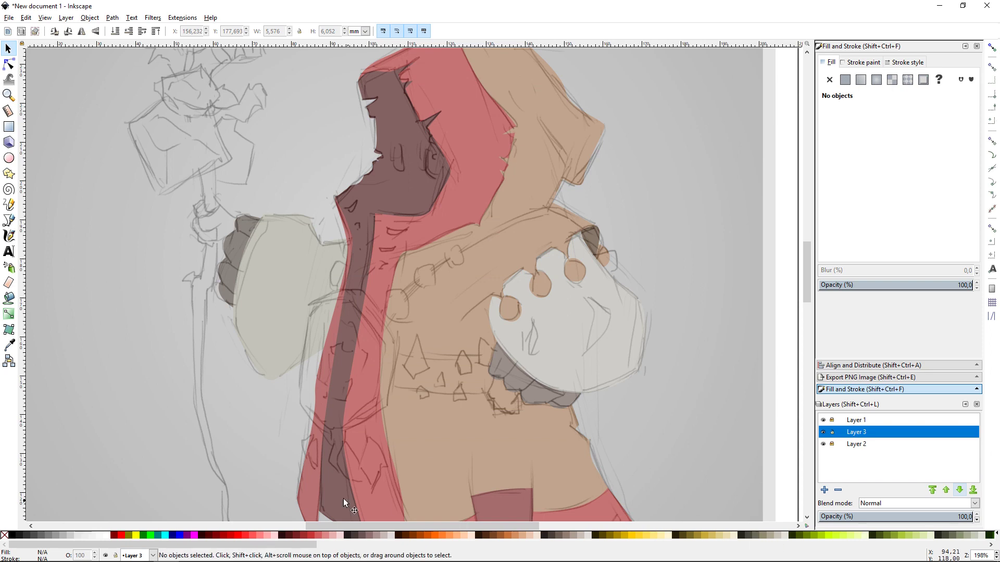
# - Draw a dark shape below the right hand's cuff and lower it one step
pyautogui.press('+')
pyautogui.press('+')
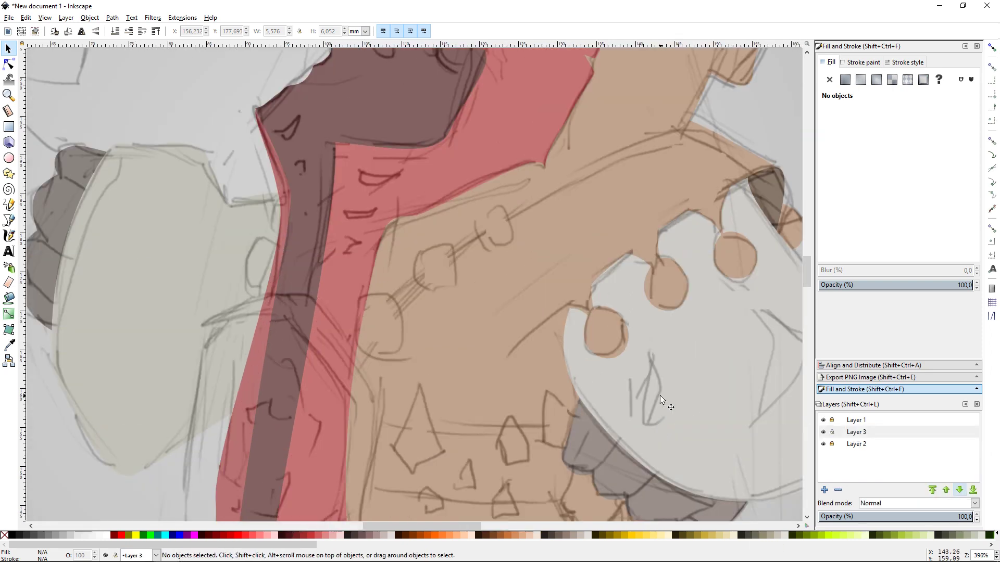
pyautogui.hscroll(2, 661, 400)
pyautogui.scroll(-6, 621, 258)
pyautogui.press('b')
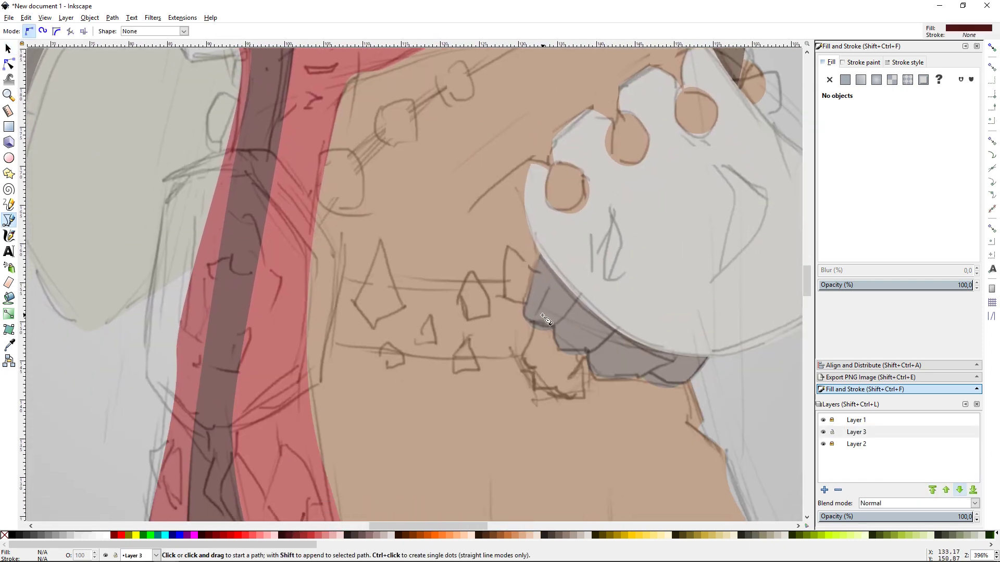
pyautogui.click(534, 314)
pyautogui.moveTo(549, 396); pyautogui.dragTo(562, 401)
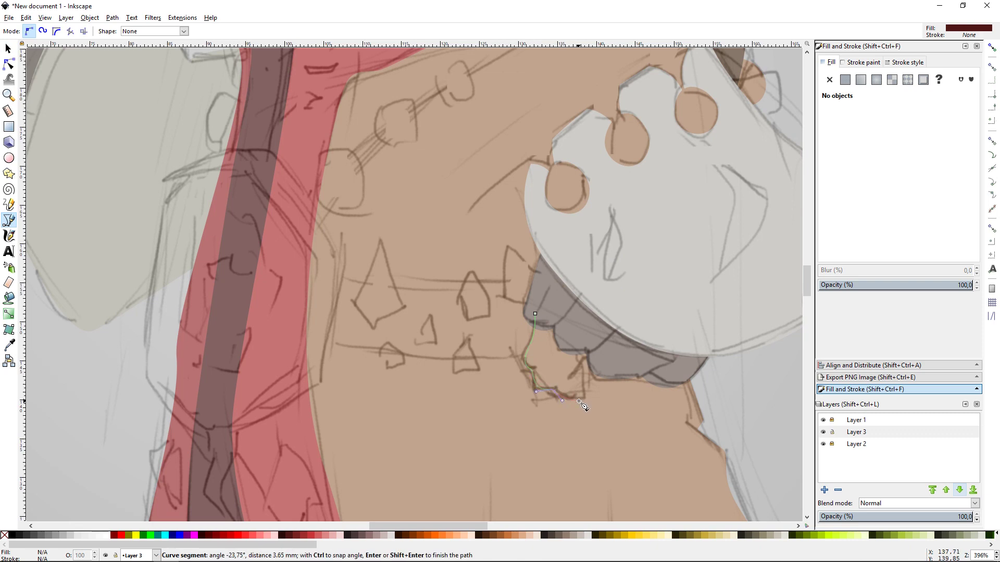
pyautogui.click(579, 401)
pyautogui.click(593, 375)
pyautogui.click(593, 346)
pyautogui.click(578, 319)
pyautogui.click(535, 313)
pyautogui.press('s')
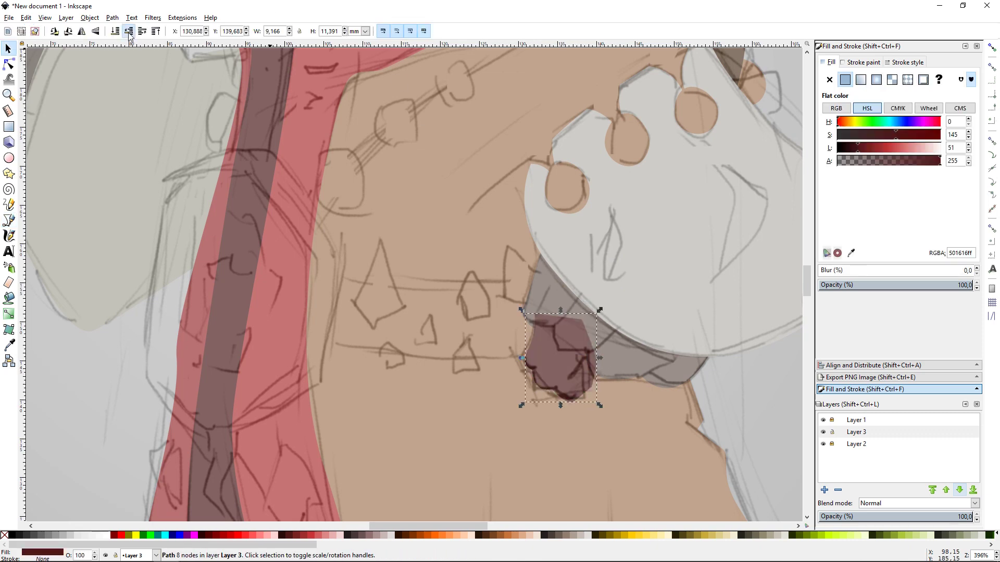
pyautogui.click(129, 32)
# - Draw a dark-red fist gripping the staff
pyautogui.scroll(6, 333, 183)
pyautogui.hscroll(-8, 221, 157)
pyautogui.scroll(3, 311, 212)
pyautogui.press('b')
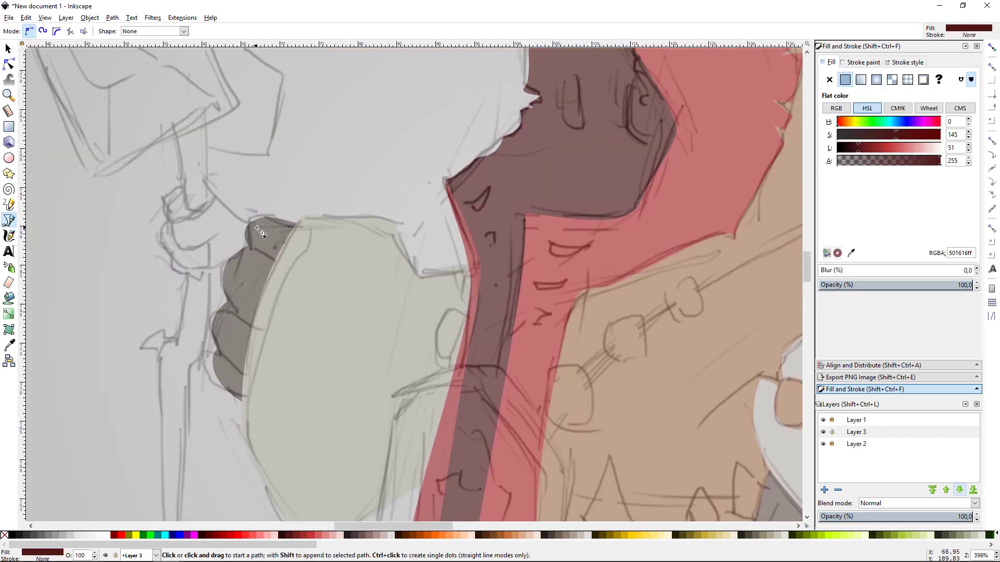
pyautogui.moveTo(264, 232); pyautogui.dragTo(196, 166)
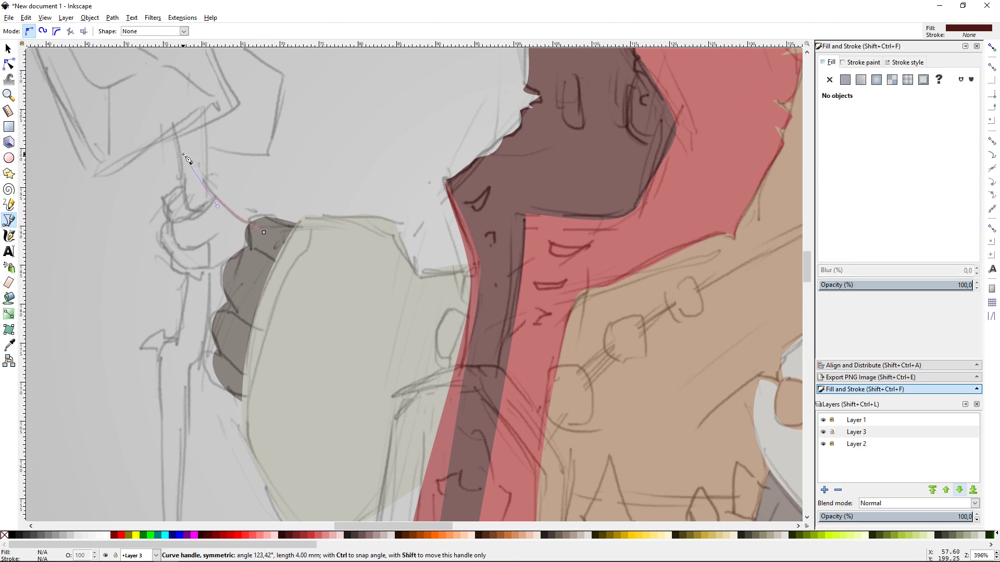
pyautogui.moveTo(172, 264); pyautogui.dragTo(189, 293)
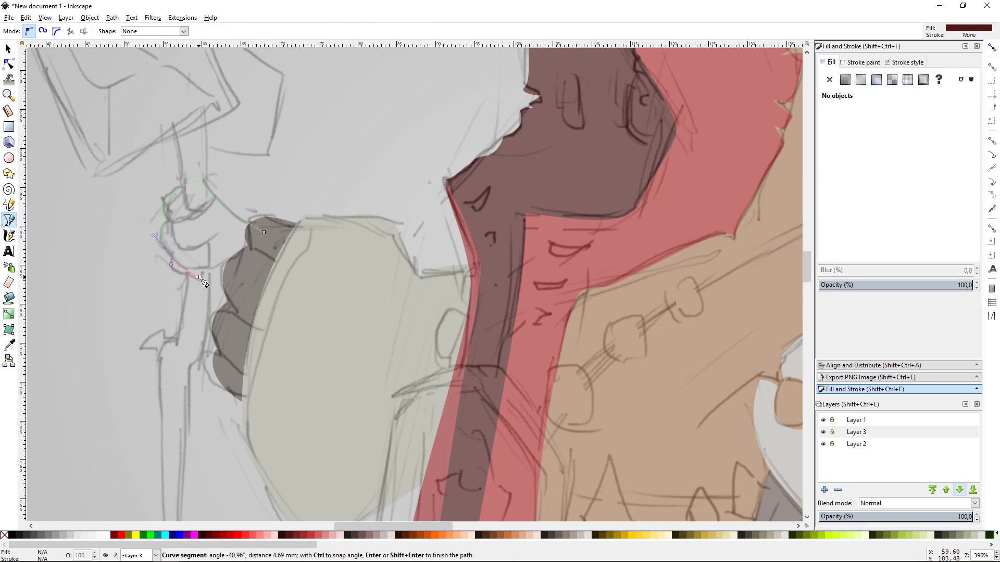
pyautogui.click(262, 232)
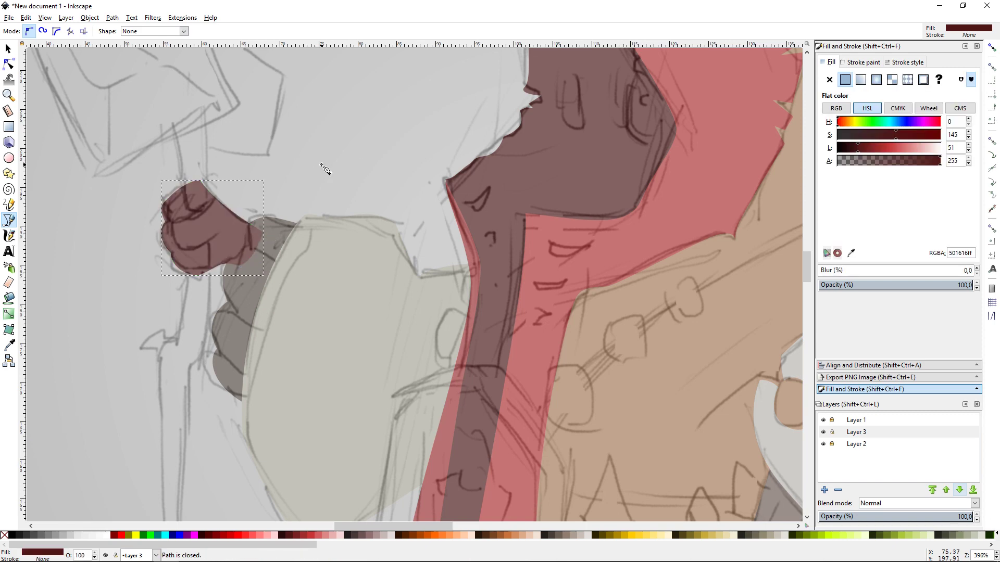
pyautogui.press('Escape')
pyautogui.press('s')
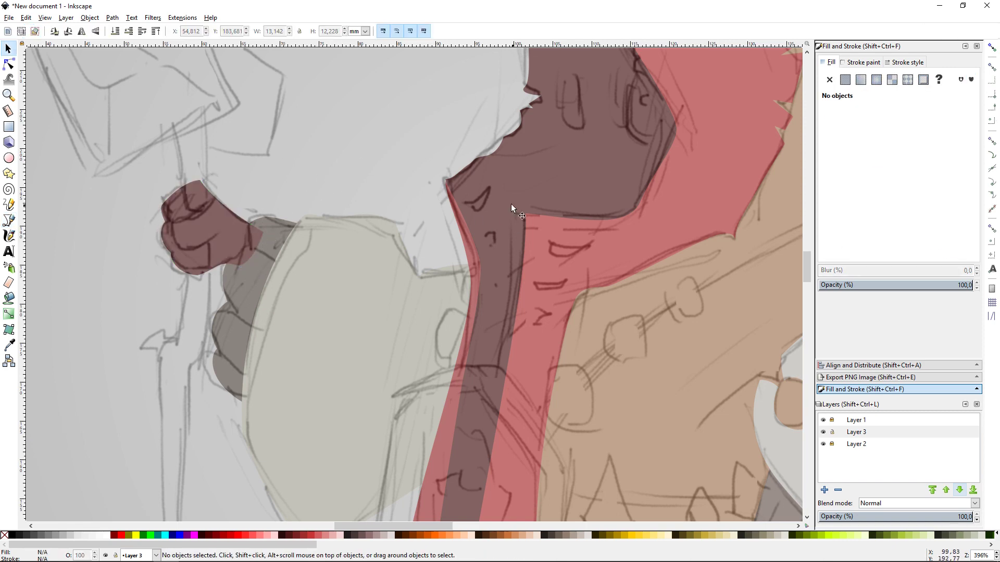
# - Cut a small pointed sliver out of the dark face using Path Difference
pyautogui.press('b')
pyautogui.click(489, 188)
pyautogui.click(472, 206)
pyautogui.click(489, 188)
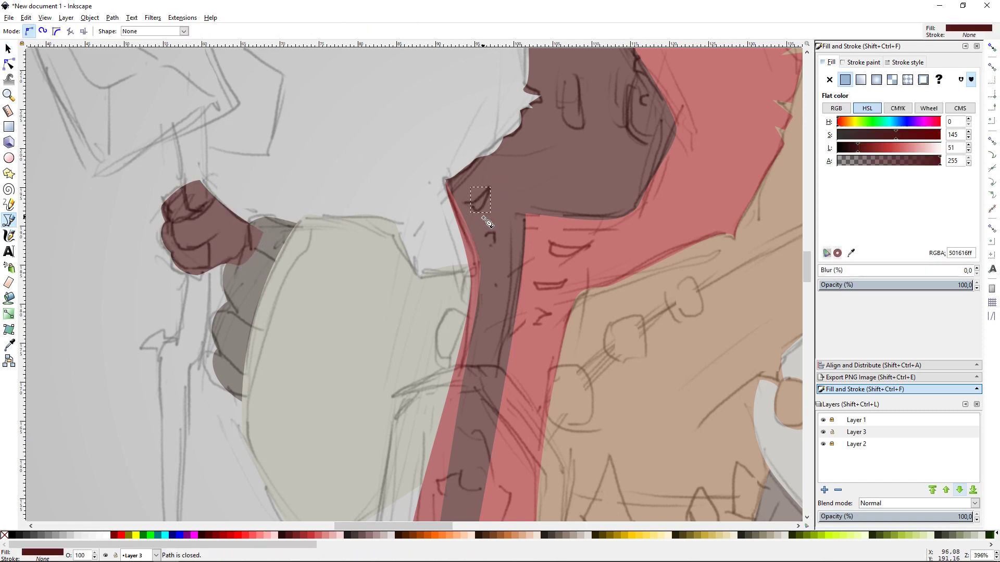
pyautogui.press('s')
pyautogui.keyDown('shift'); pyautogui.click(520, 184); pyautogui.keyUp('shift')
pyautogui.hotkey('ctrl', '-')
pyautogui.press('Escape')
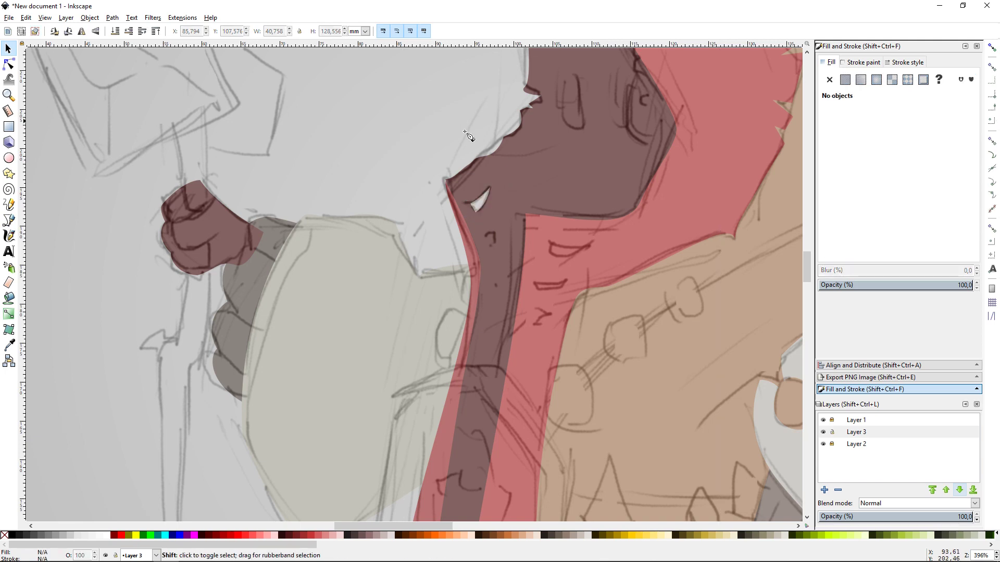
# - Cut a second pointed sliver lower in the dark face
pyautogui.press('b')
pyautogui.click(482, 237)
pyautogui.click(483, 245)
pyautogui.click(481, 237)
pyautogui.press('s')
pyautogui.keyDown('shift'); pyautogui.click(527, 179); pyautogui.keyUp('shift')
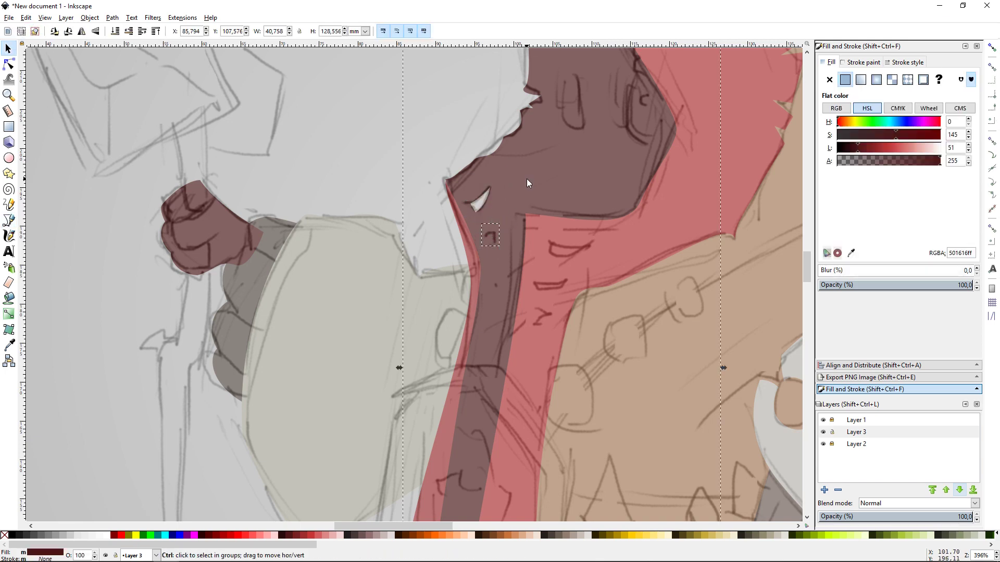
pyautogui.hotkey('ctrl', '-')
pyautogui.press('b')
# - Draw two small dark marks on the red hood strip
pyautogui.press('Escape')
pyautogui.click(590, 243)
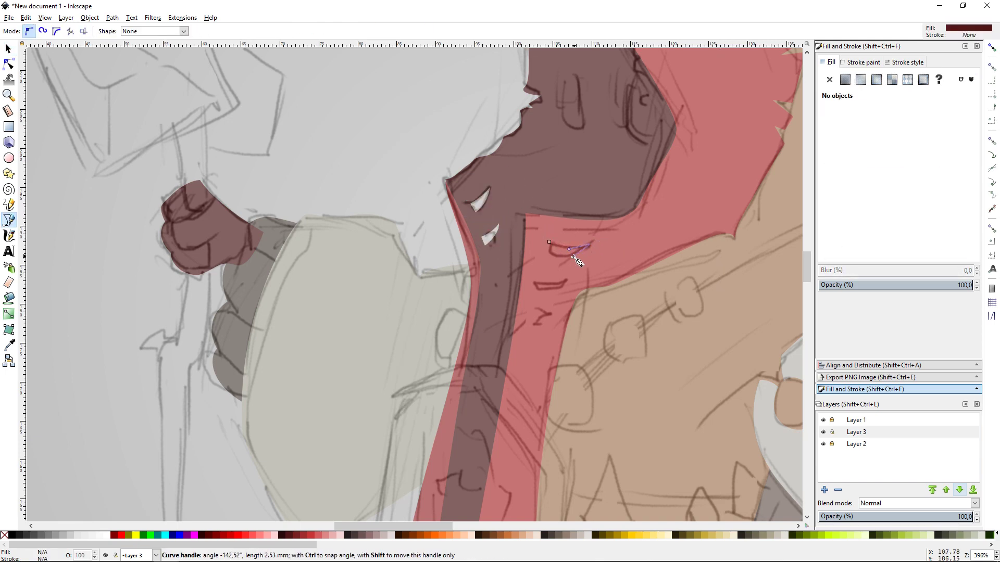
pyautogui.moveTo(549, 241); pyautogui.dragTo(548, 253)
pyautogui.click(590, 243)
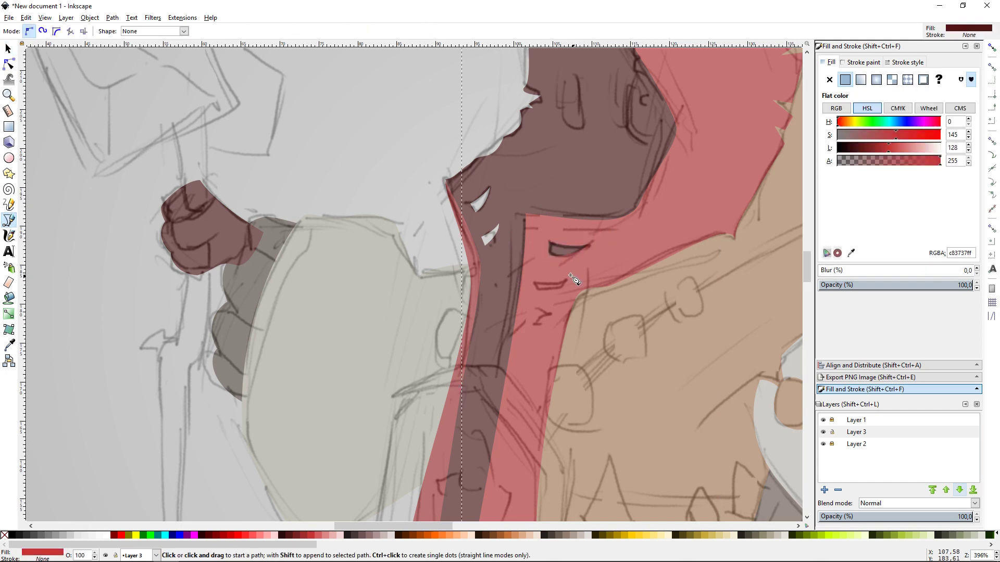
pyautogui.click(539, 275)
pyautogui.click(540, 275)
pyautogui.press('s')
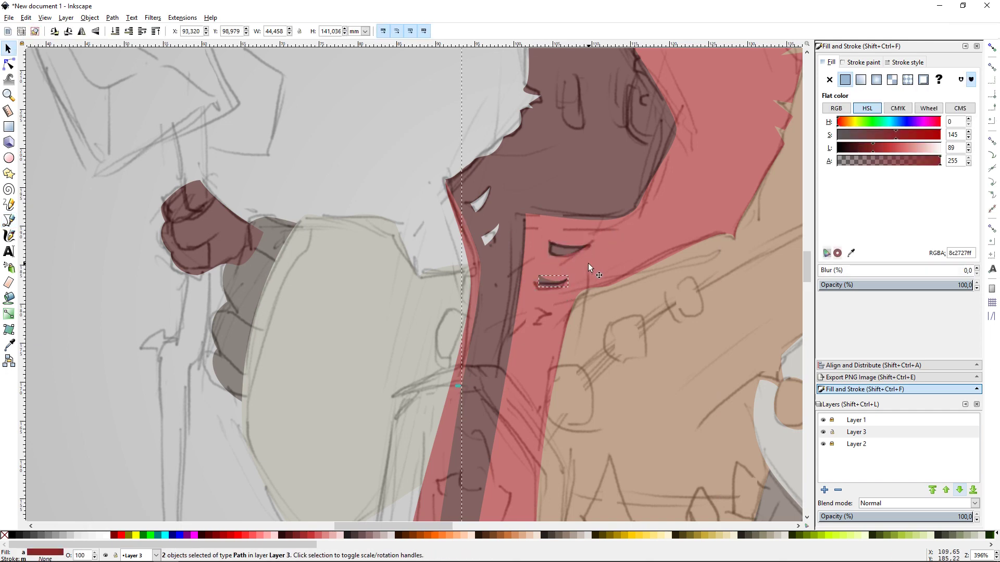
pyautogui.press('Escape')
pyautogui.scroll(-10, 398, 171)
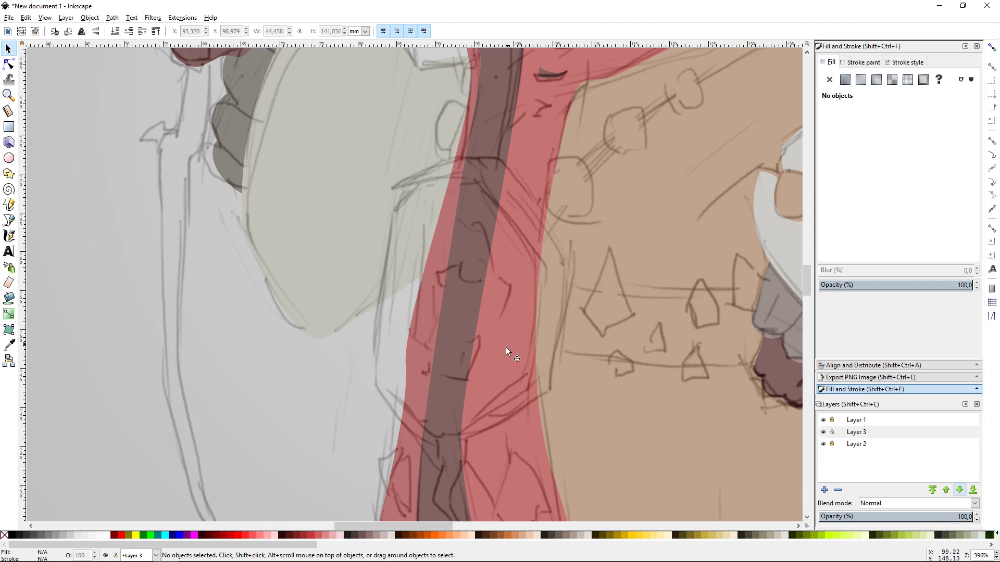
# - Draw a large curved chest shape across the torso with the Bezier tool
pyautogui.press('b')
pyautogui.click(398, 197)
pyautogui.click(497, 158)
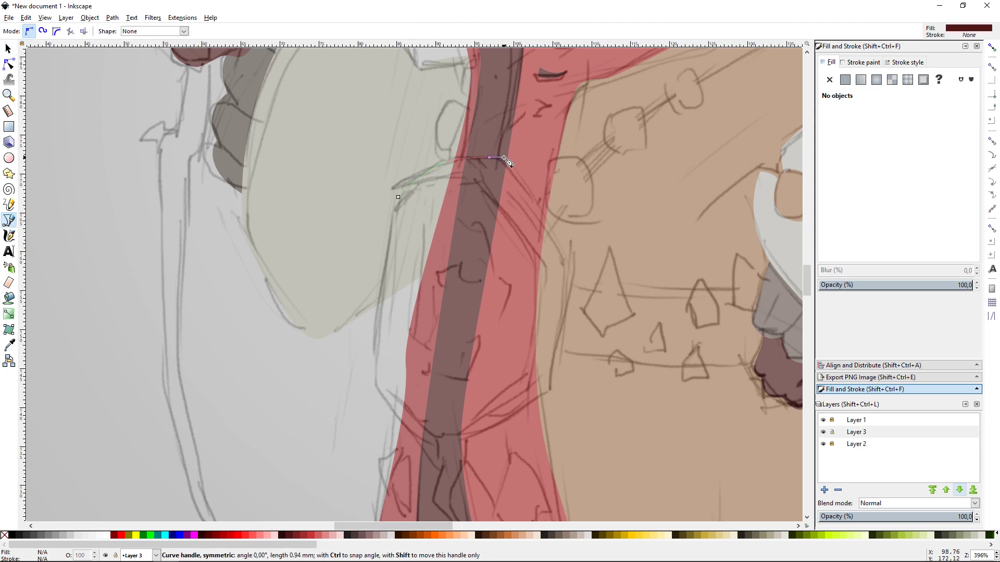
pyautogui.moveTo(542, 215); pyautogui.dragTo(554, 232)
pyautogui.click(572, 264)
pyautogui.click(551, 389)
pyautogui.click(453, 444)
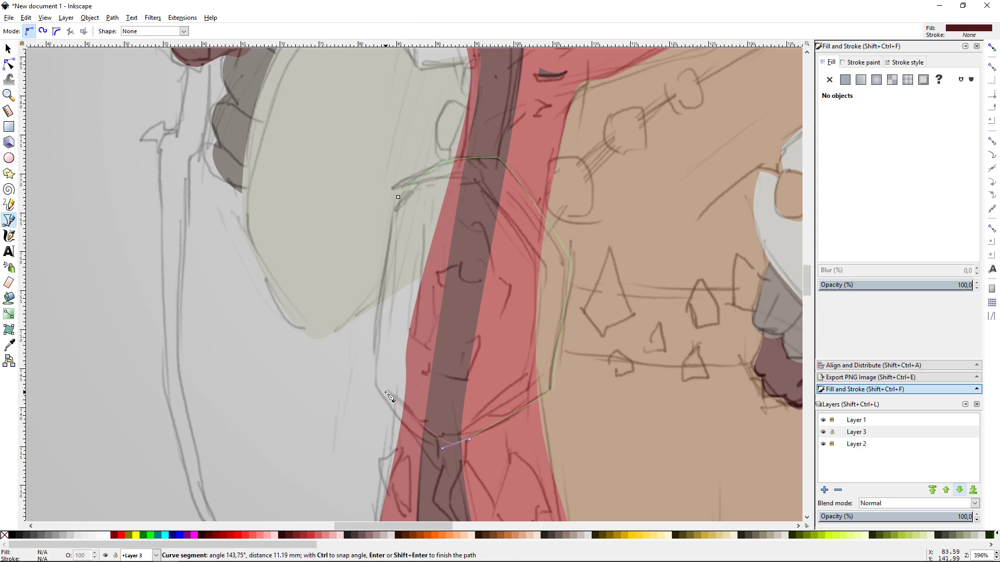
pyautogui.moveTo(377, 384); pyautogui.dragTo(377, 370)
pyautogui.click(398, 196)
# - Give the chest shape a dark teal-green fill with the sketch layer hidden
pyautogui.press('s')
pyautogui.press('5')
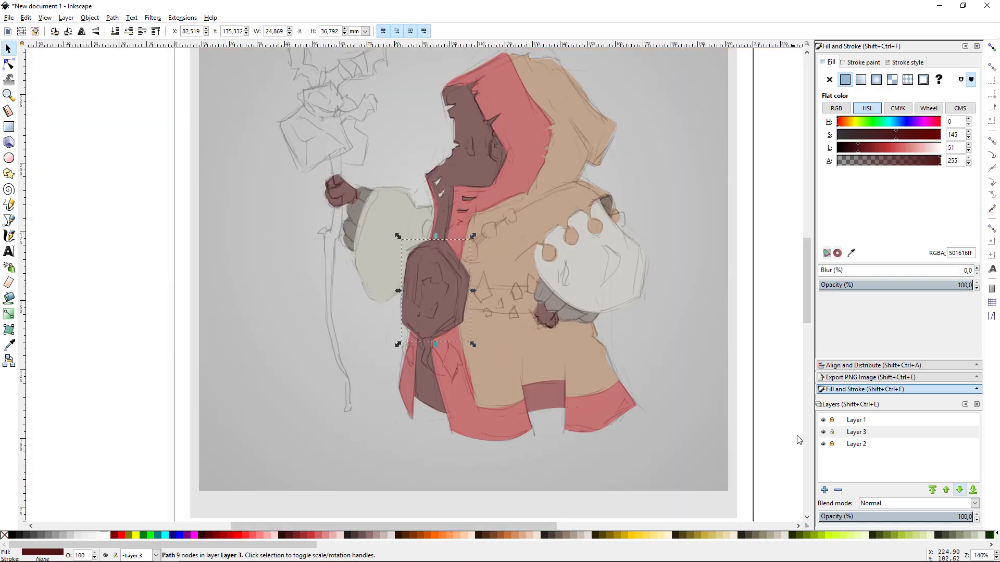
pyautogui.click(823, 420)
pyautogui.moveTo(878, 149); pyautogui.dragTo(882, 148)
pyautogui.click(886, 122)
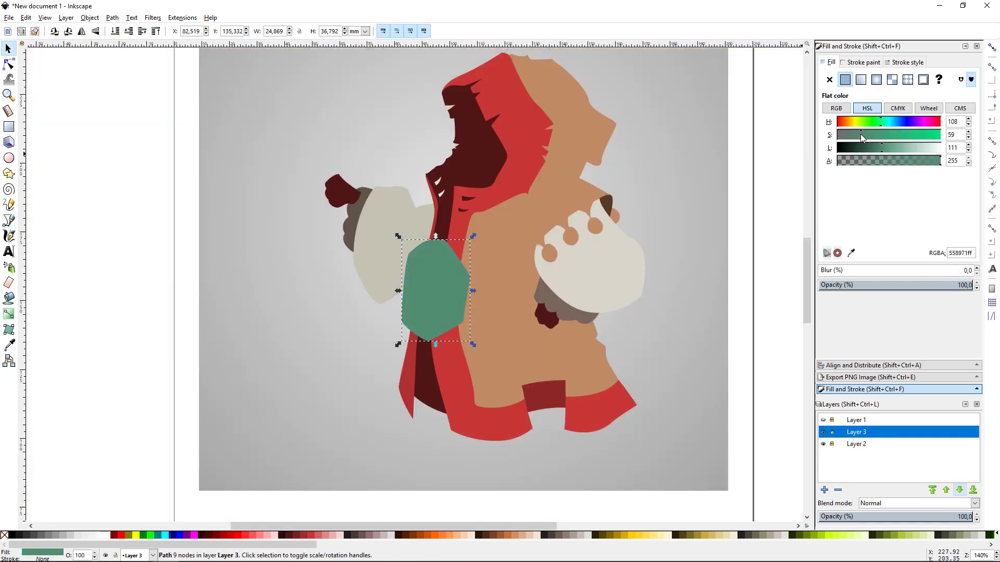
pyautogui.click(873, 148)
# - Darken the green hexagon pouch's fill and zoom in on it
pyautogui.click(751, 208)
pyautogui.scroll(1, 752, 208)
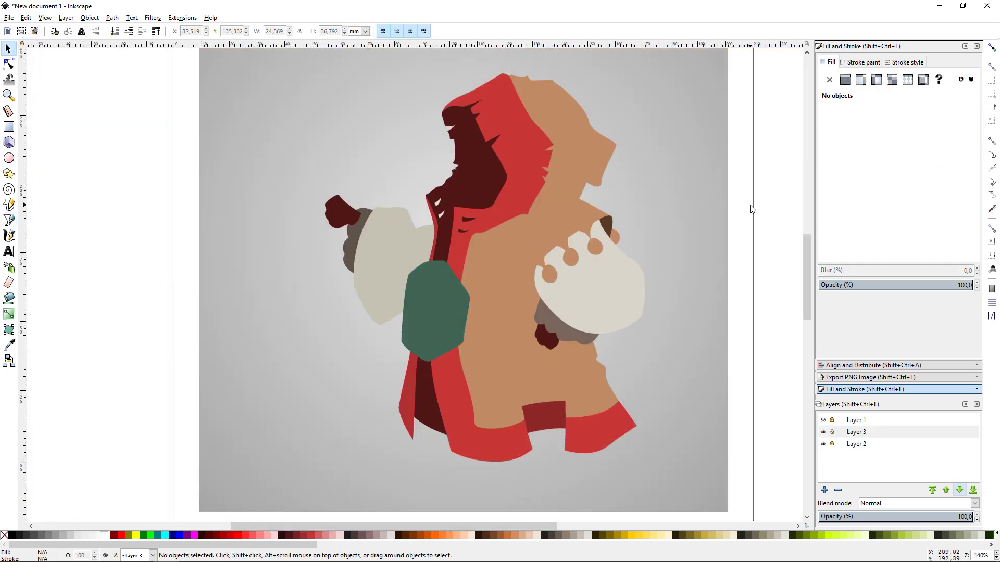
pyautogui.scroll(1, 752, 208)
pyautogui.click(457, 314)
pyautogui.click(760, 248)
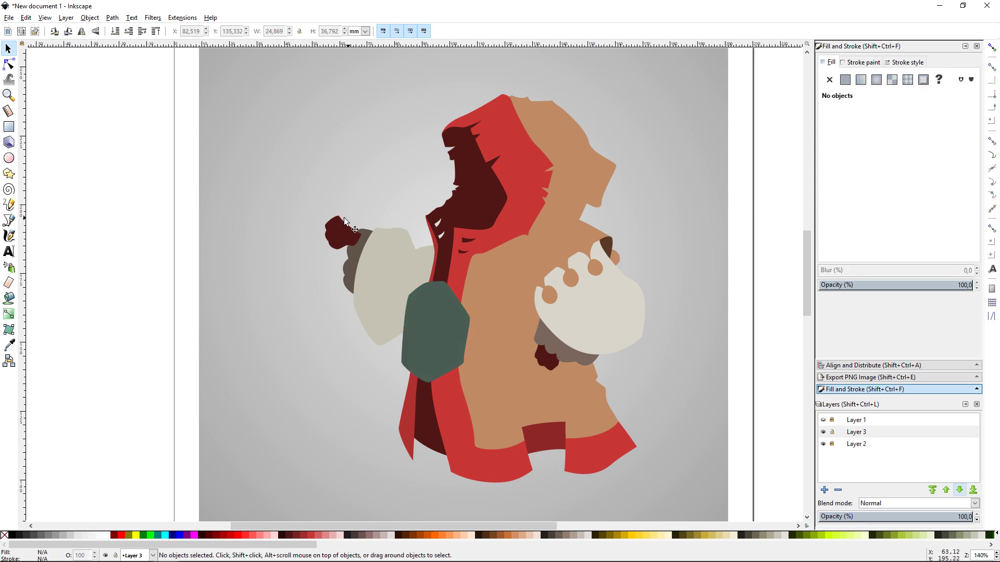
pyautogui.press('Tab')
pyautogui.press('Escape')
pyautogui.press('+')
pyautogui.press('+')
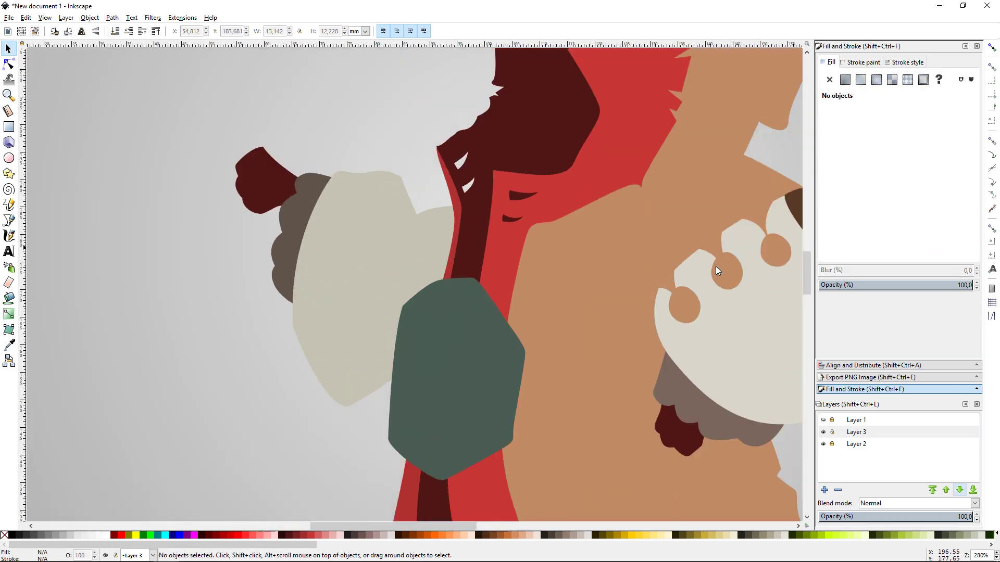
pyautogui.press('Tab')
pyautogui.press('Escape')
# - Draw the hexagon's inner face and give it a lighter fill
pyautogui.press('b')
pyautogui.click(407, 308)
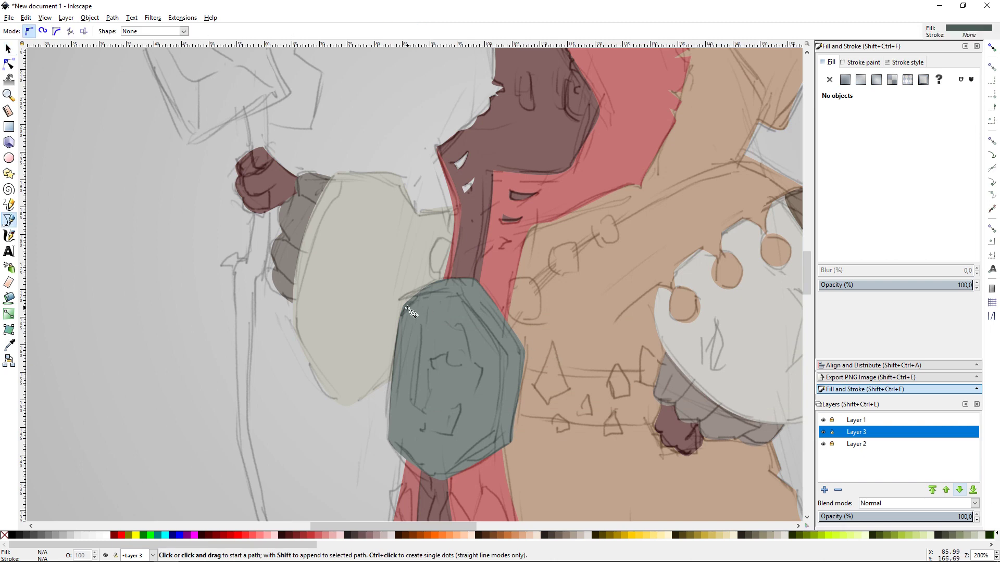
pyautogui.moveTo(500, 386); pyautogui.dragTo(497, 419)
pyautogui.click(489, 444)
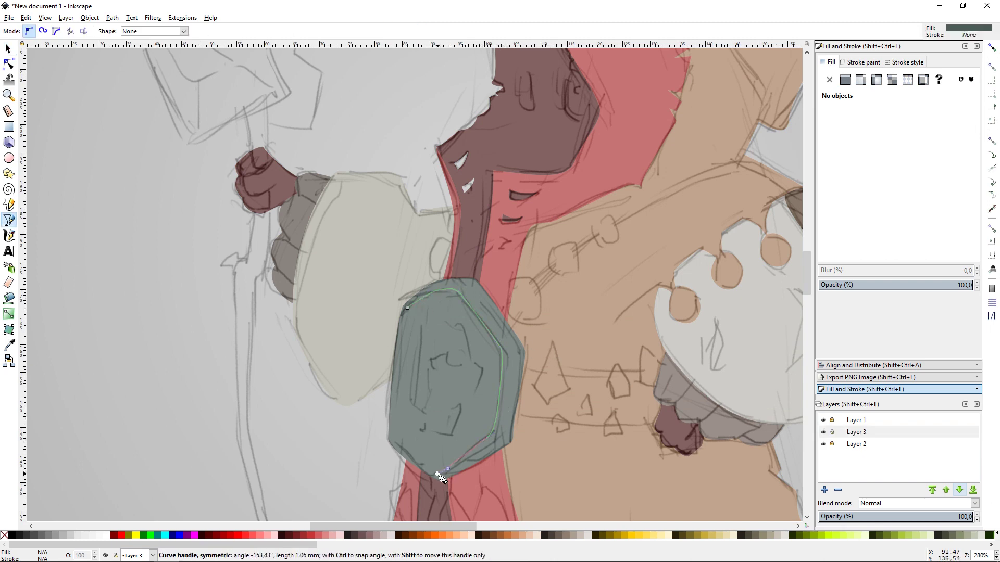
pyautogui.click(441, 474)
pyautogui.click(403, 355)
pyautogui.click(407, 307)
pyautogui.press('s')
pyautogui.click(823, 419)
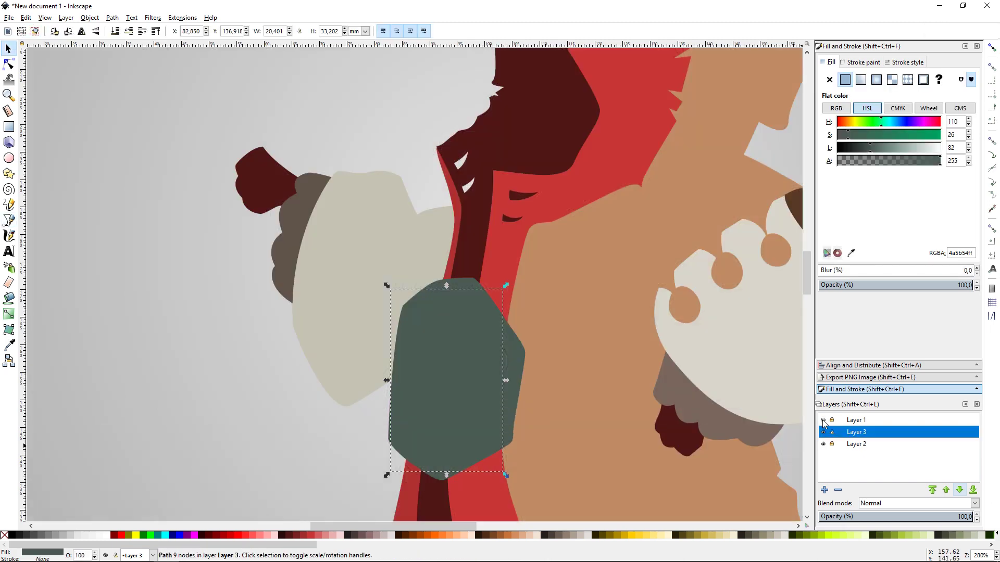
pyautogui.moveTo(870, 148); pyautogui.dragTo(888, 148)
pyautogui.click(307, 420)
# - Draw a belt strap from the hexagon across the body and darken its fill
pyautogui.scroll(-4, 553, 333)
pyautogui.scroll(4, 553, 330)
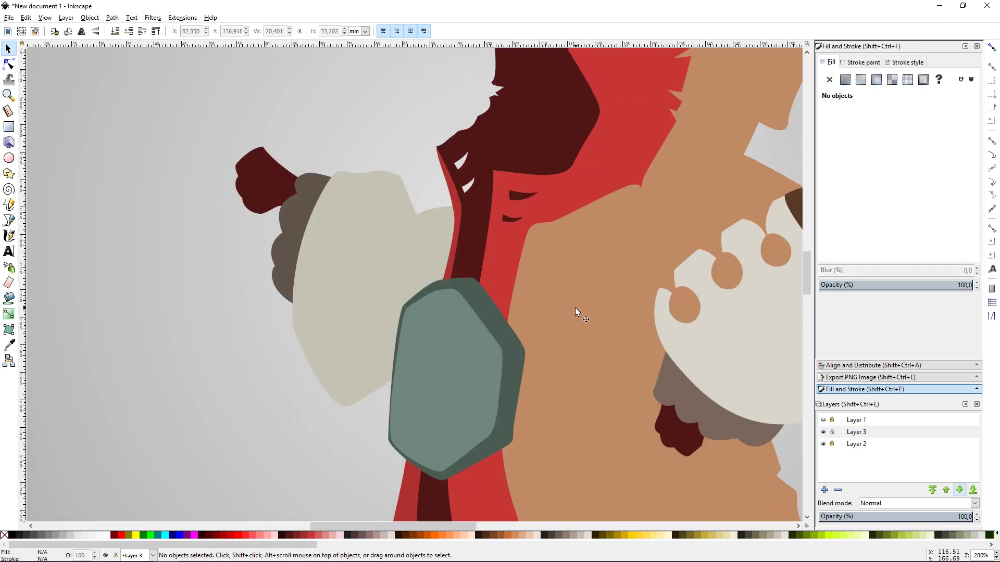
pyautogui.scroll(-4, 692, 366)
pyautogui.click(822, 420)
pyautogui.press('b')
pyautogui.click(519, 284)
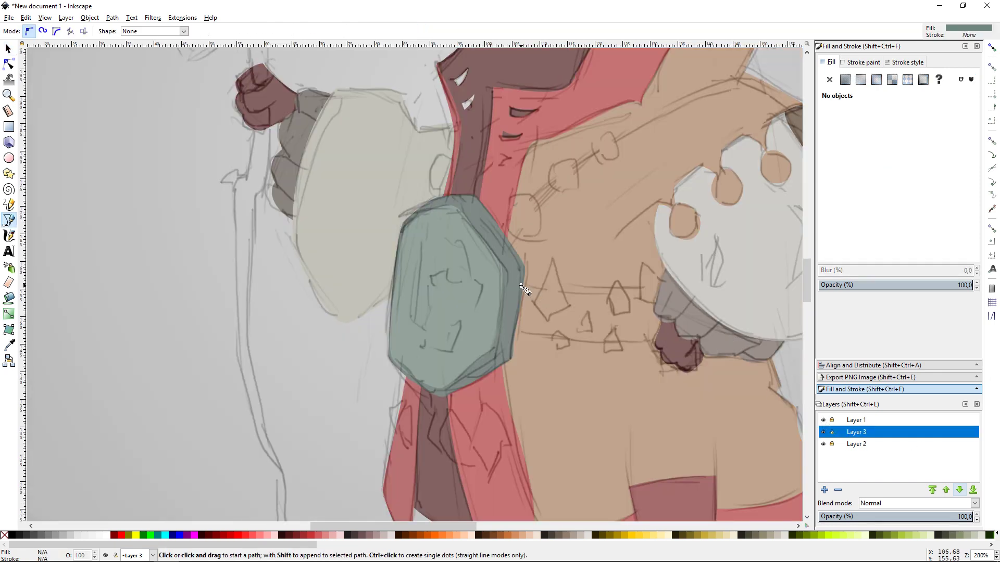
pyautogui.moveTo(664, 290); pyautogui.dragTo(680, 307)
pyautogui.click(670, 341)
pyautogui.click(513, 331)
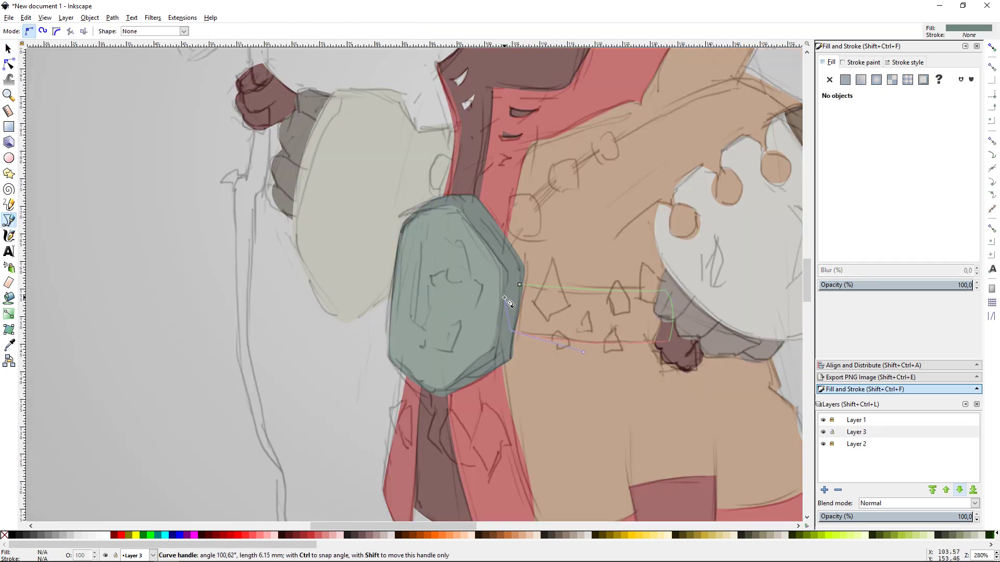
pyautogui.click(520, 284)
pyautogui.press('s')
pyautogui.click(822, 420)
pyautogui.moveTo(887, 148); pyautogui.dragTo(860, 148)
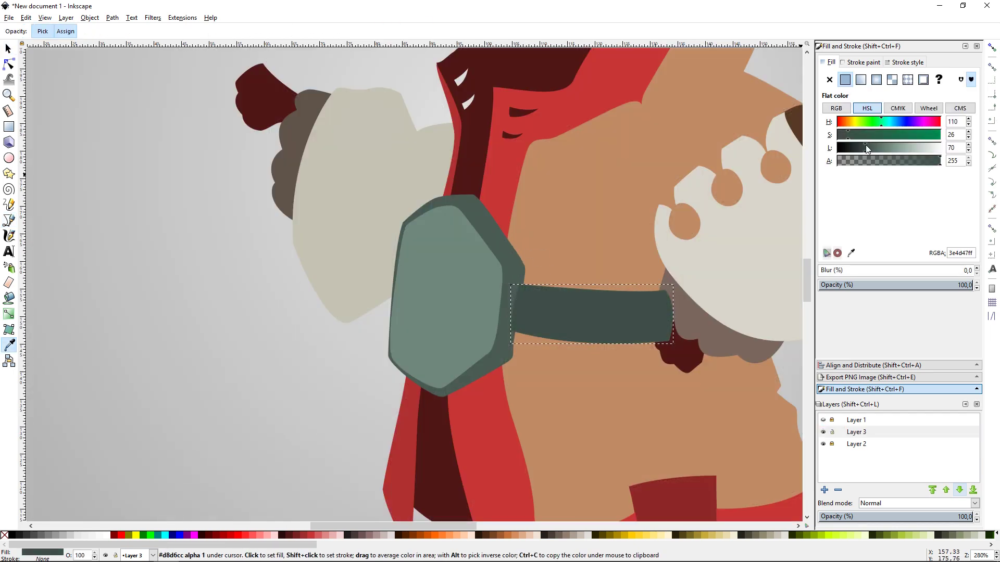
# - Lower the strap behind the hexagon and zoom out to review the figure
pyautogui.click(129, 33)
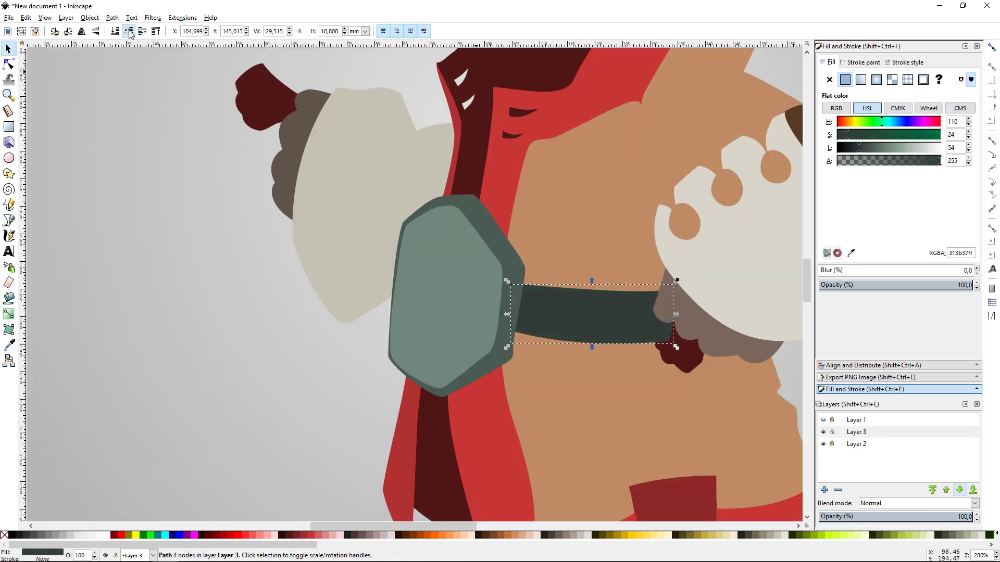
pyautogui.click(238, 265)
pyautogui.press('-')
pyautogui.press('-')
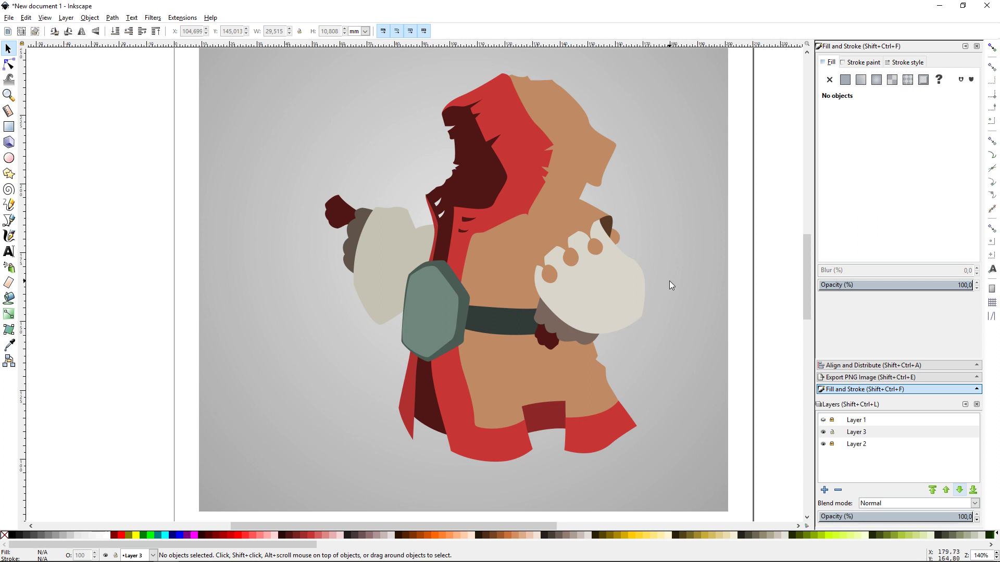
pyautogui.press('+')
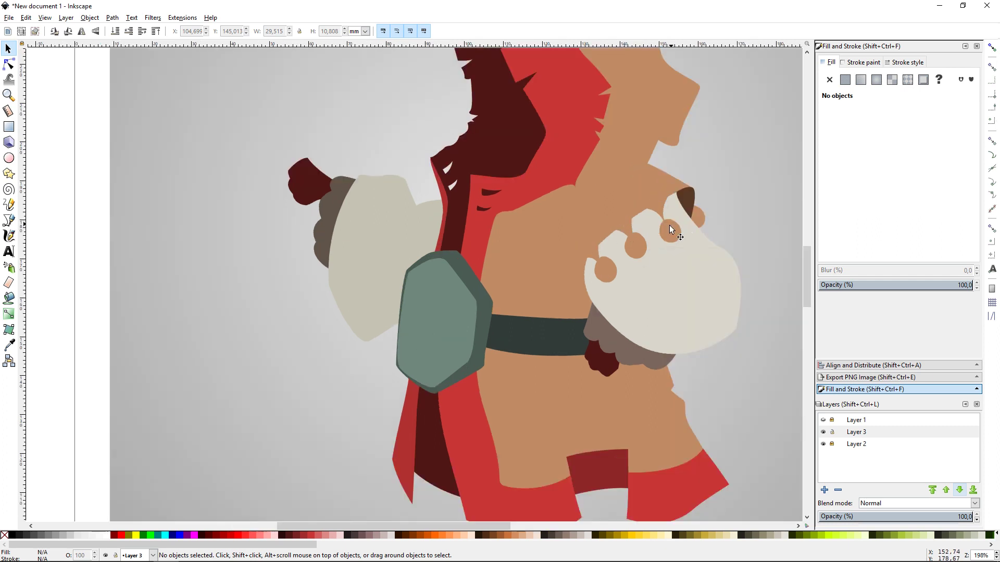
pyautogui.click(669, 229)
pyautogui.click(730, 220)
pyautogui.scroll(-1, 730, 220)
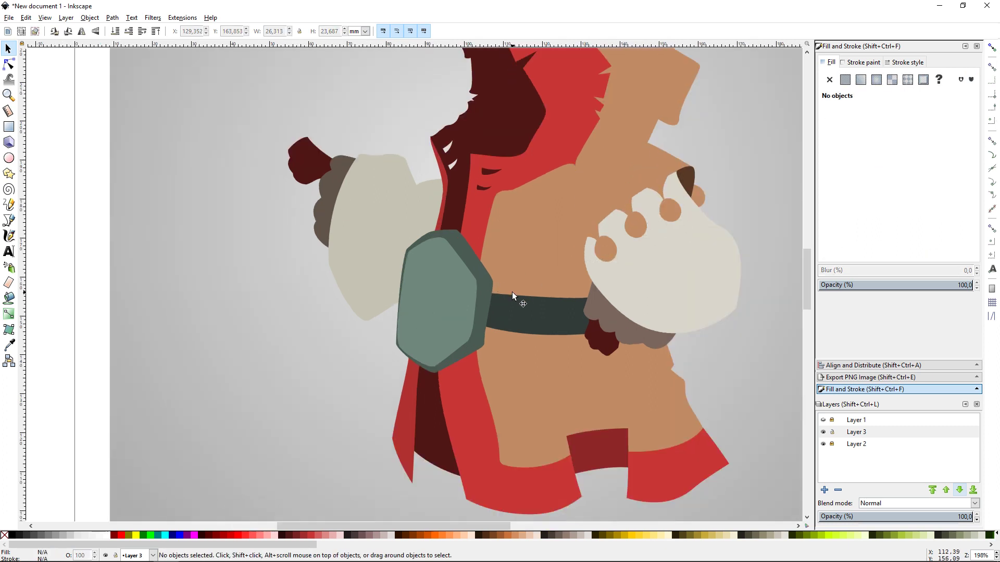
# - On Layer 3, draw the first diamond spike on the belt
pyautogui.press('b')
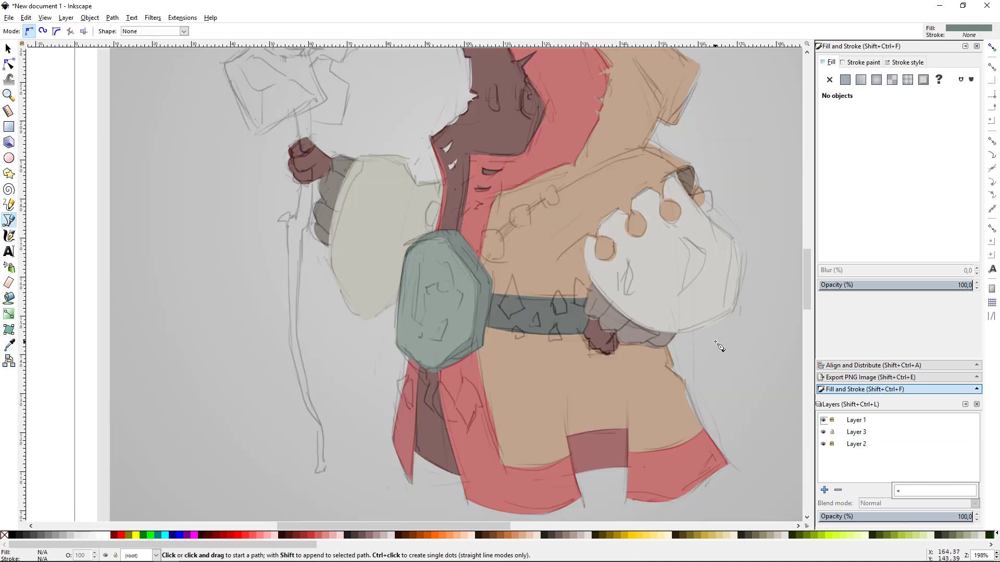
pyautogui.click(857, 432)
pyautogui.press('s')
pyautogui.press('+')
pyautogui.press('+')
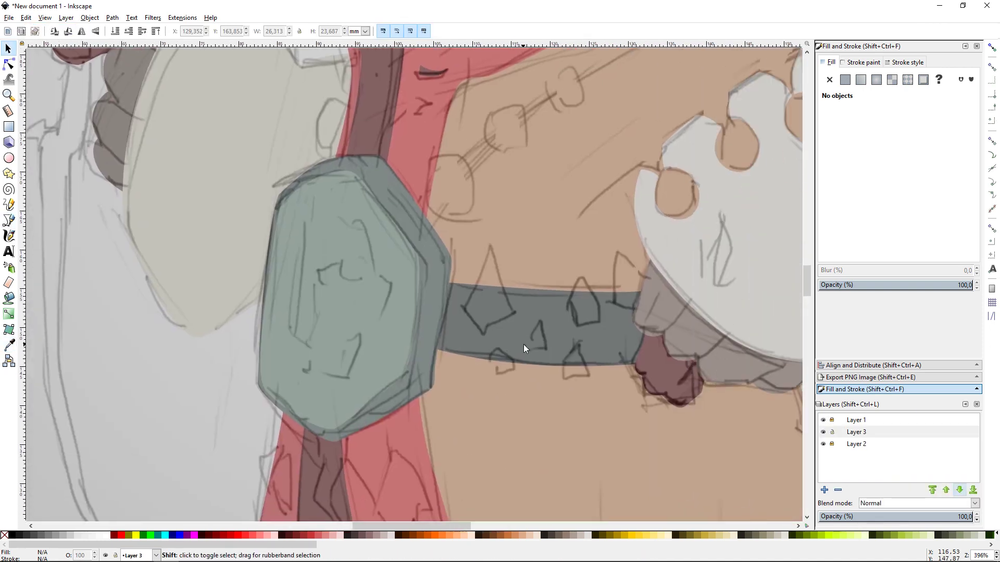
pyautogui.press('b')
pyautogui.click(463, 308)
pyautogui.click(491, 244)
pyautogui.click(514, 312)
pyautogui.click(483, 337)
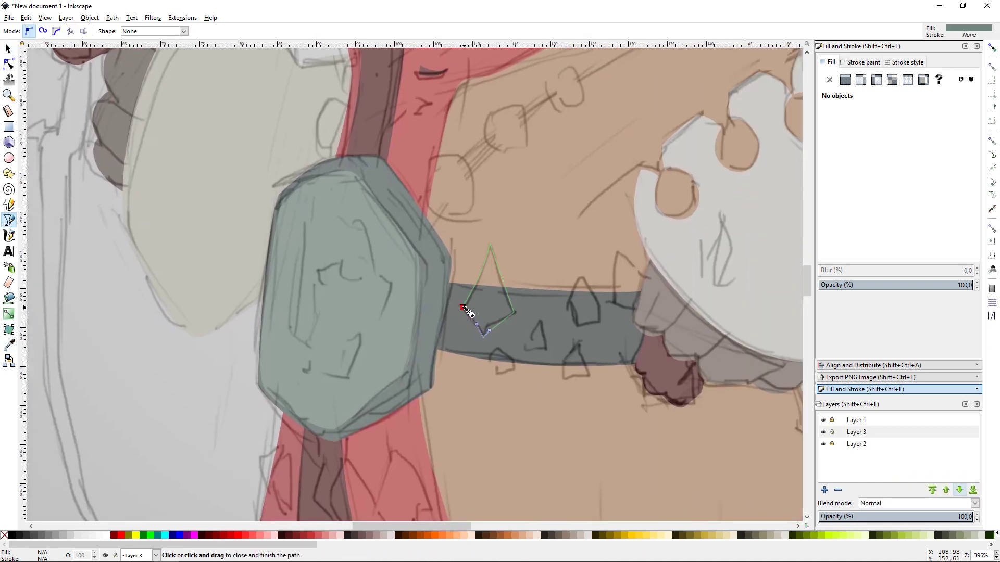
pyautogui.click(463, 308)
# - Draw a small spike below the belt and another diamond spike on it
pyautogui.click(499, 344)
pyautogui.click(516, 357)
pyautogui.click(503, 385)
pyautogui.click(543, 319)
pyautogui.moveTo(534, 347); pyautogui.dragTo(536, 354)
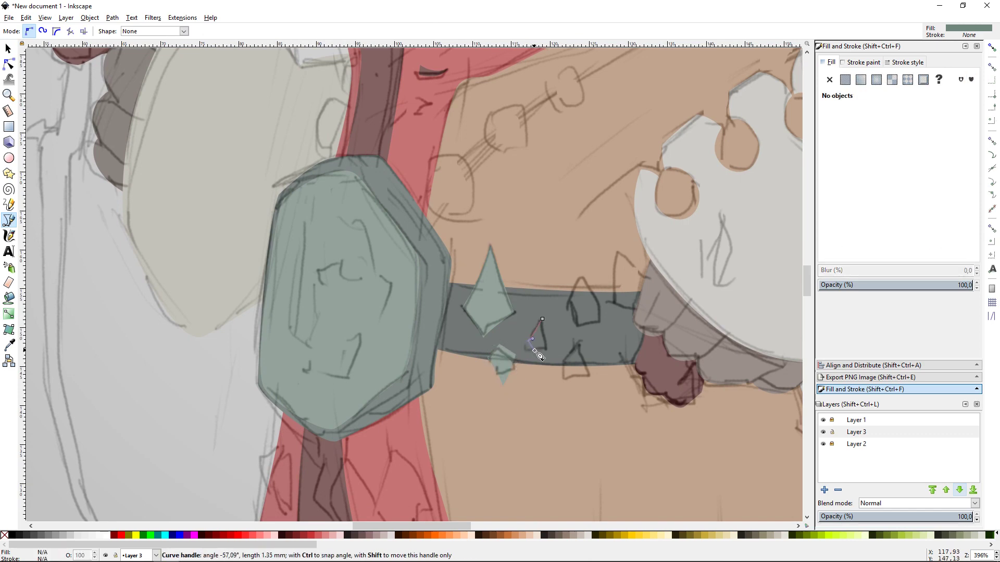
pyautogui.click(542, 318)
pyautogui.click(584, 267)
pyautogui.click(571, 302)
pyautogui.click(580, 329)
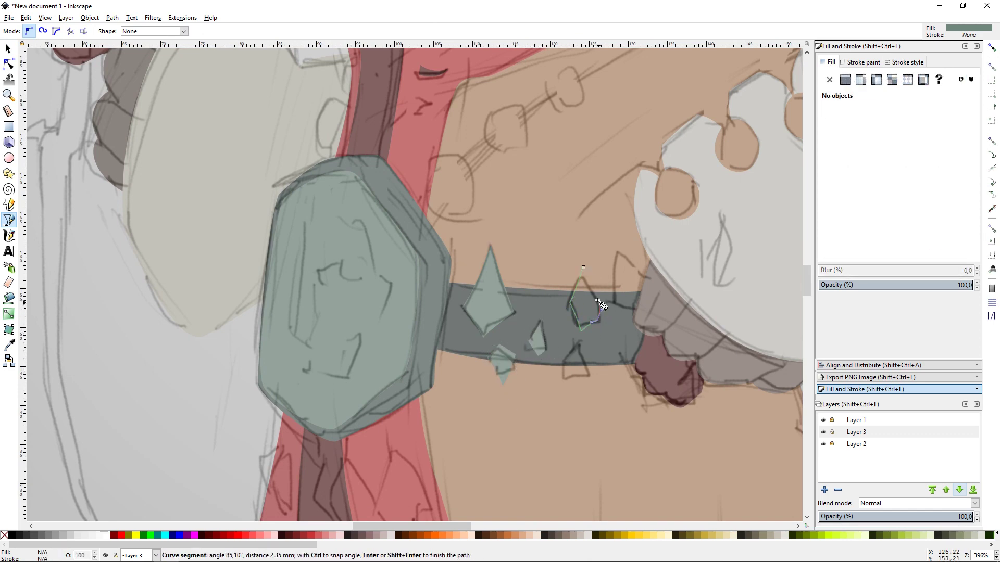
pyautogui.click(599, 305)
# - Draw a spike near the right hand and a small spike at the belt's bottom
pyautogui.click(583, 267)
pyautogui.click(617, 310)
pyautogui.click(619, 253)
pyautogui.click(651, 283)
pyautogui.click(617, 310)
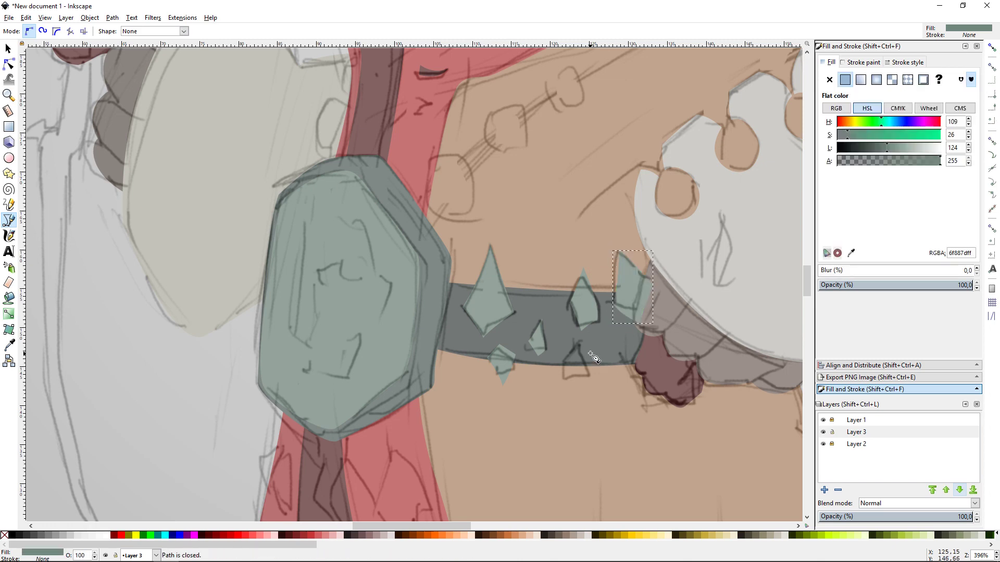
pyautogui.click(590, 360)
pyautogui.click(574, 379)
pyautogui.click(560, 360)
pyautogui.click(574, 337)
pyautogui.click(590, 361)
# - Duplicate the small spike to the belt's right end and lighten all spikes to blue-grey
pyautogui.click(822, 420)
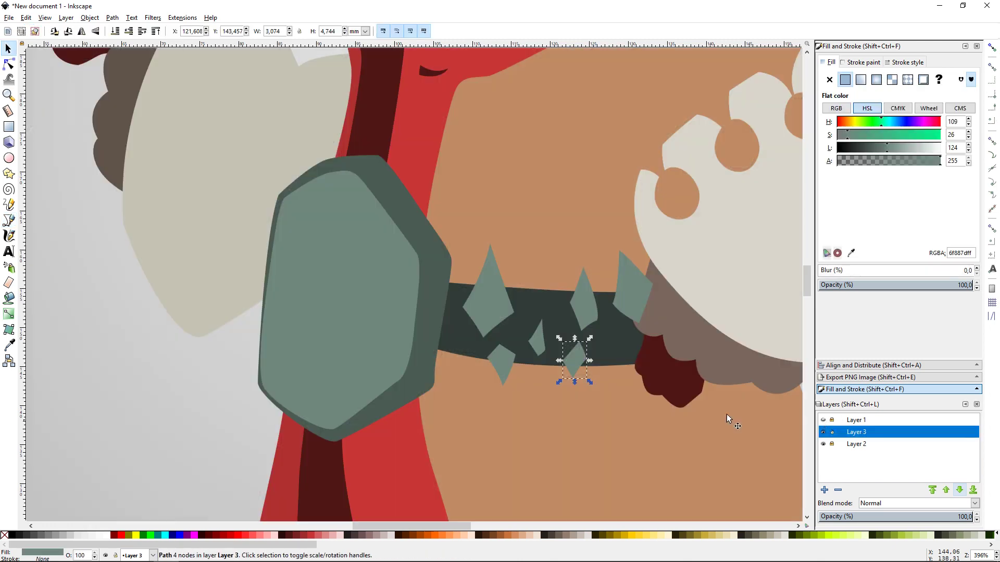
pyautogui.click(503, 359)
pyautogui.hotkey('ctrl', 'd')
pyautogui.moveTo(505, 357); pyautogui.dragTo(635, 353)
pyautogui.hotkey('ctrl', 'a')
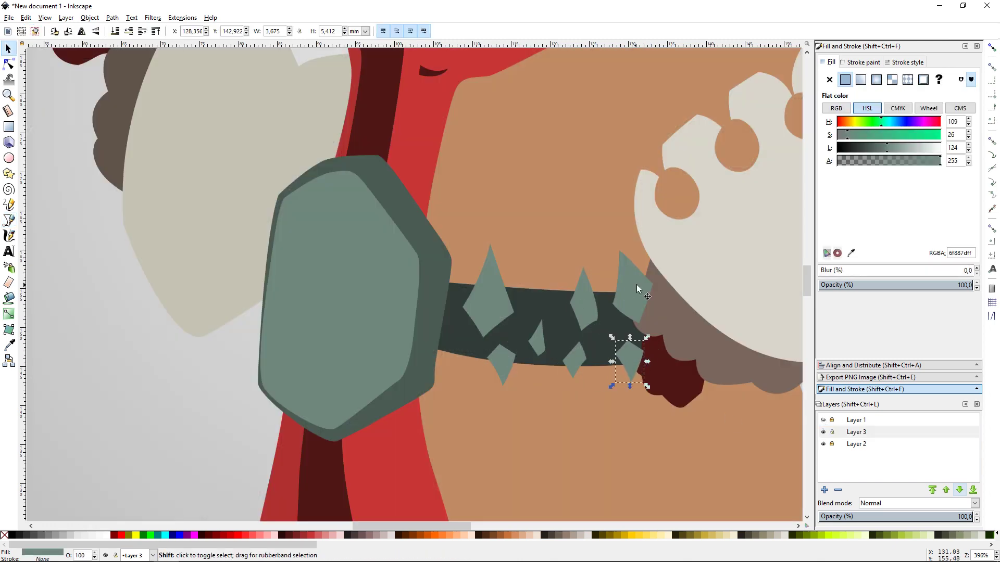
pyautogui.moveTo(892, 122); pyautogui.dragTo(890, 122)
pyautogui.moveTo(887, 148); pyautogui.dragTo(854, 135)
# - Tuck the spike beside the hand behind it and select all same-fill spikes
pyautogui.click(660, 282)
pyautogui.click(129, 32)
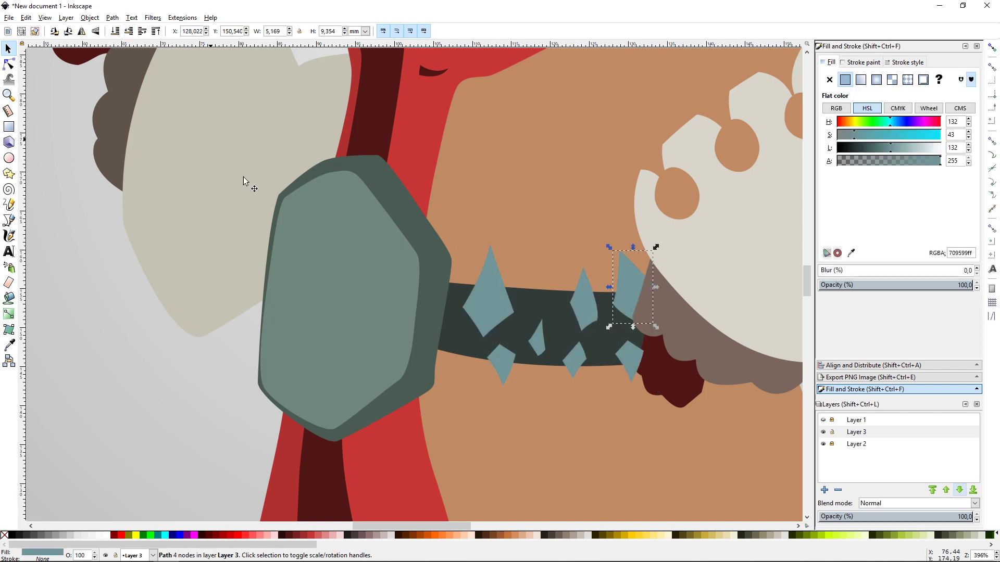
pyautogui.press('Tab')
pyautogui.click(206, 342)
pyautogui.press('-')
pyautogui.press('-')
pyautogui.press('-')
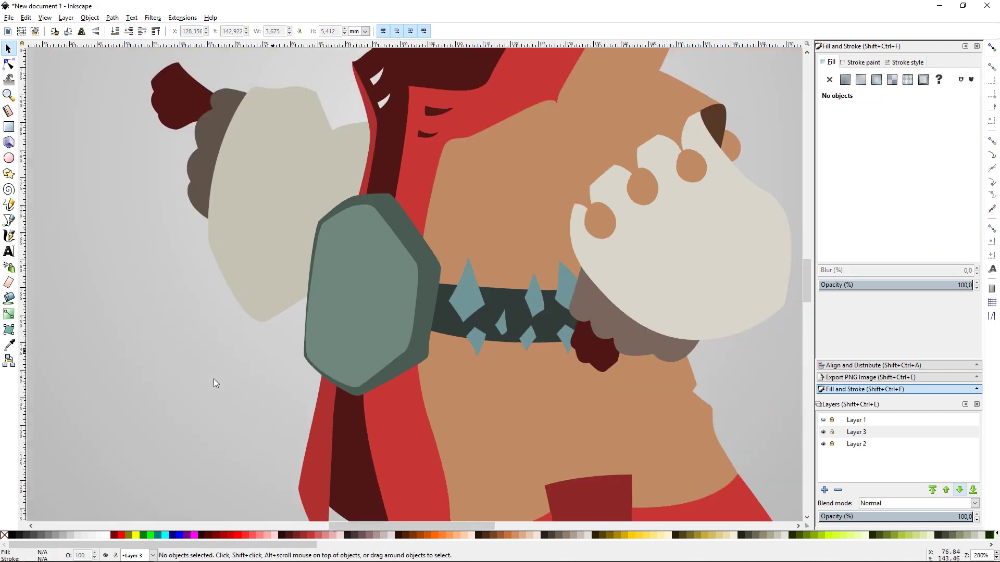
pyautogui.rightClick(446, 326)
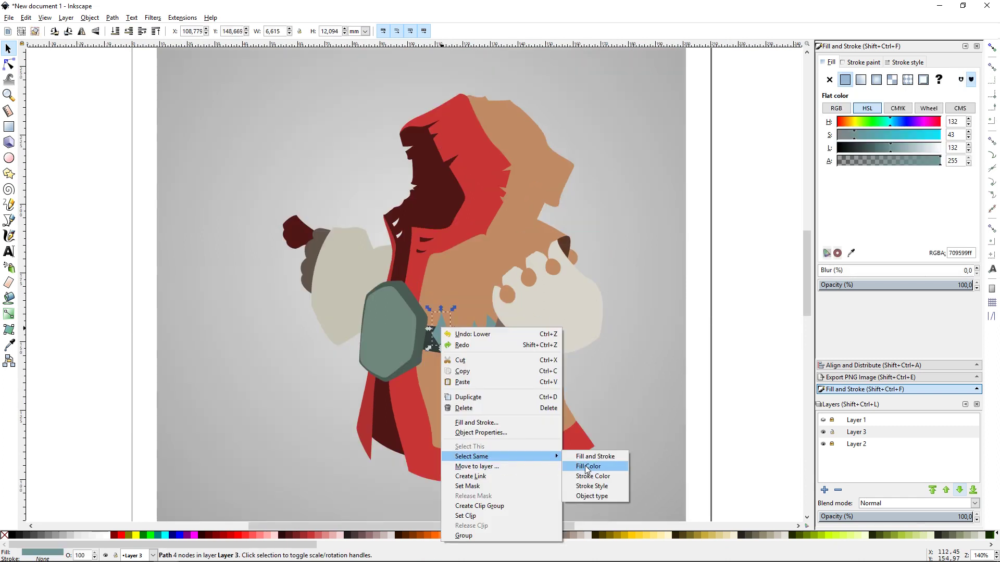
pyautogui.click(586, 466)
pyautogui.click(652, 255)
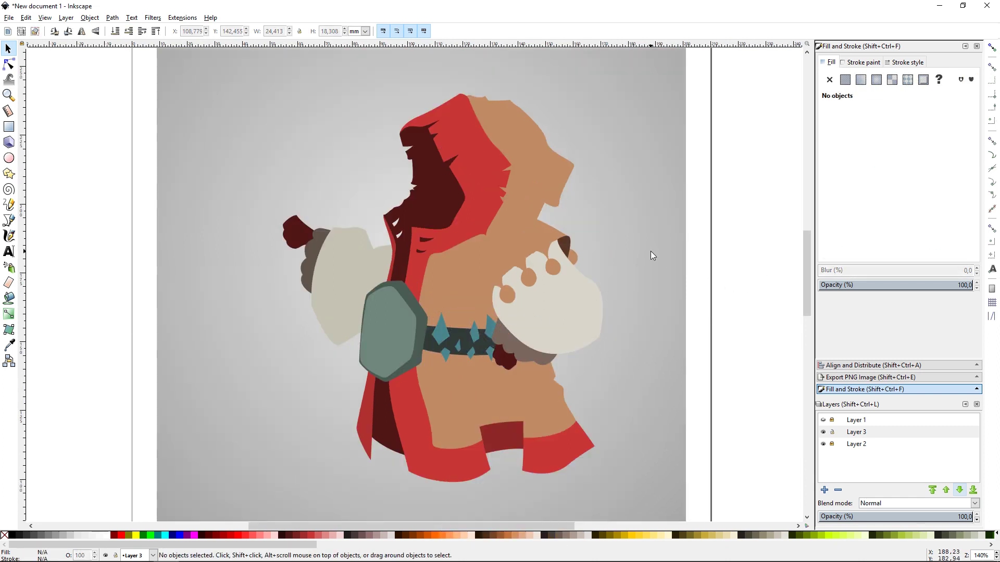
pyautogui.click(823, 420)
# - Draw a thin teal cord curving from the hexagon's top up to the shoulder
pyautogui.press('+')
pyautogui.press('+')
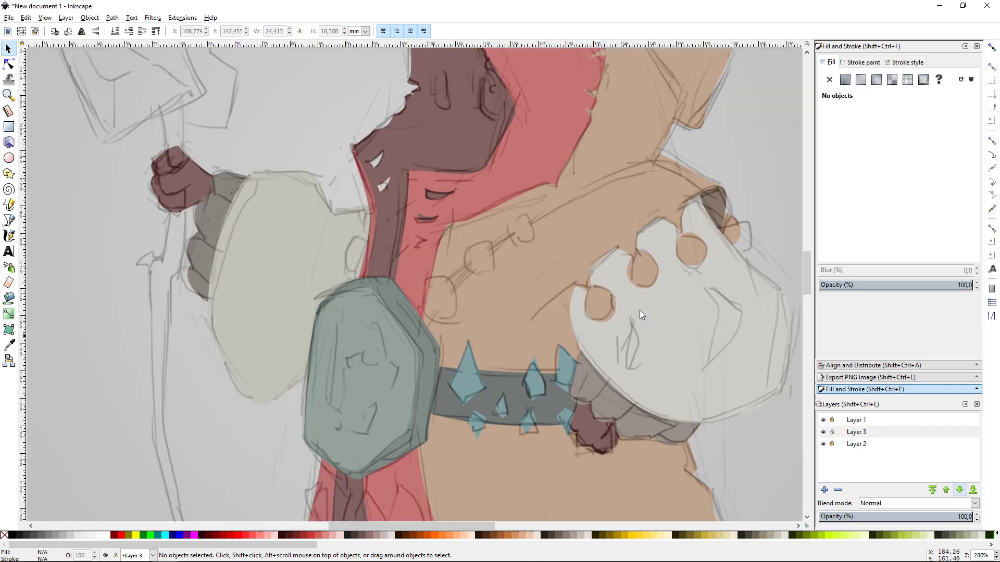
pyautogui.scroll(2, 526, 280)
pyautogui.press('b')
pyautogui.click(424, 375)
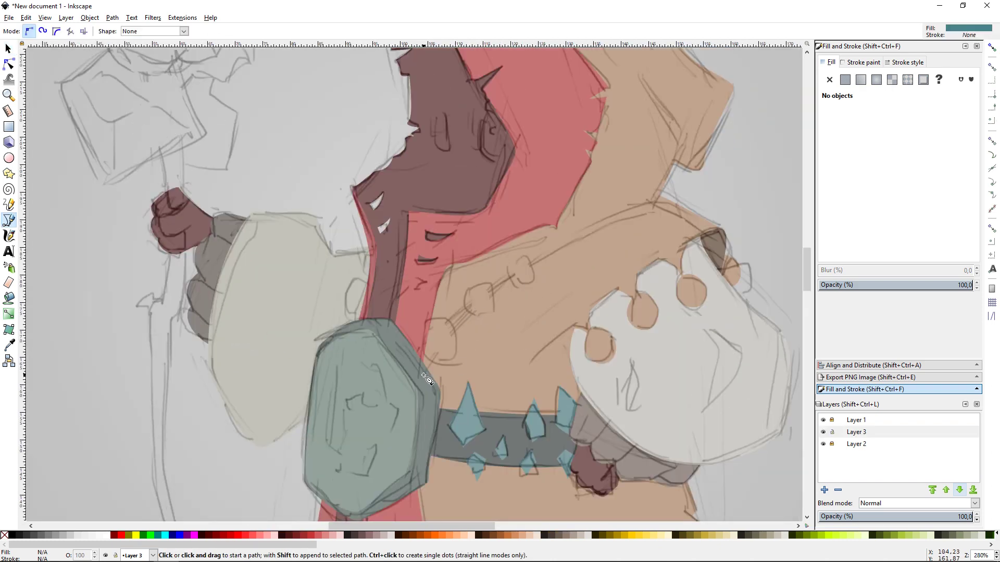
pyautogui.moveTo(661, 198); pyautogui.dragTo(844, 131)
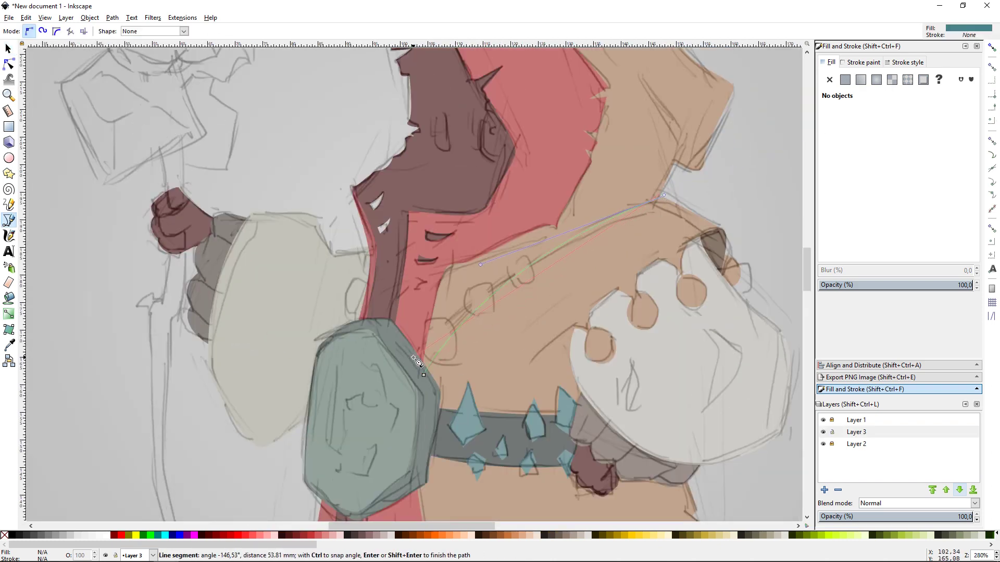
pyautogui.moveTo(424, 374); pyautogui.dragTo(424, 371)
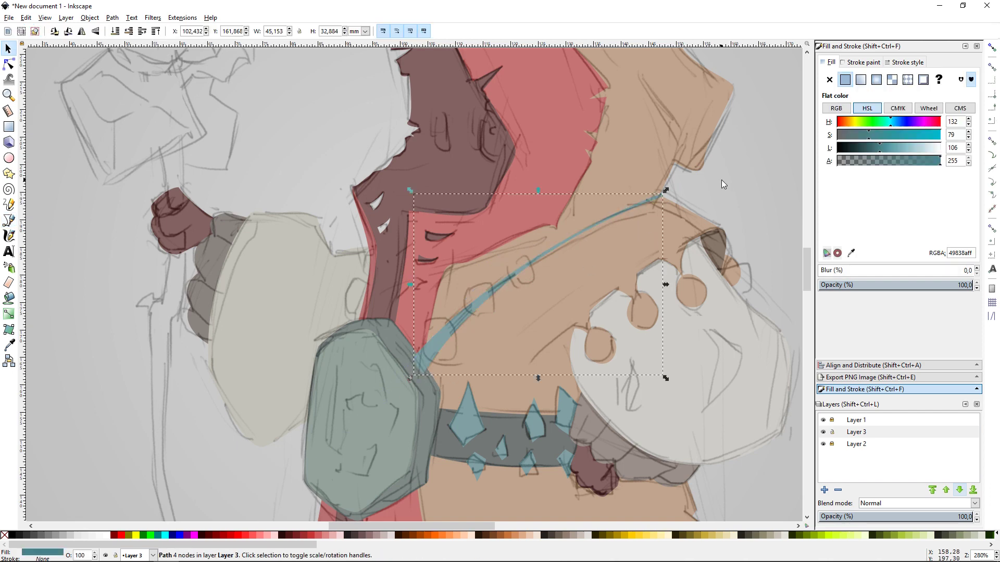
pyautogui.press('Escape')
# - Draw a small bead on the cord and lighten its teal colour
pyautogui.click(433, 320)
pyautogui.click(456, 337)
pyautogui.click(440, 363)
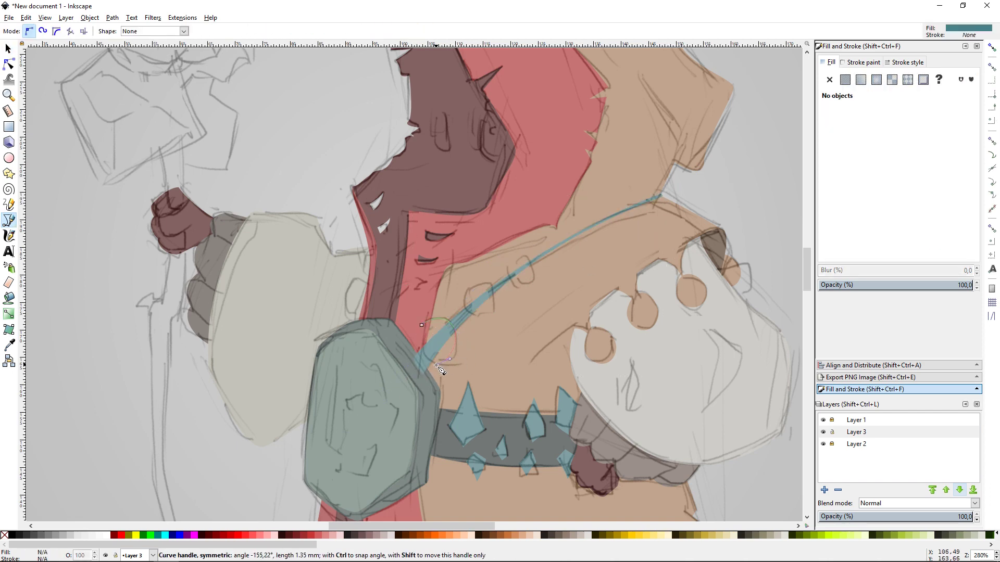
pyautogui.click(419, 346)
pyautogui.click(432, 320)
pyautogui.press('s')
pyautogui.click(893, 147)
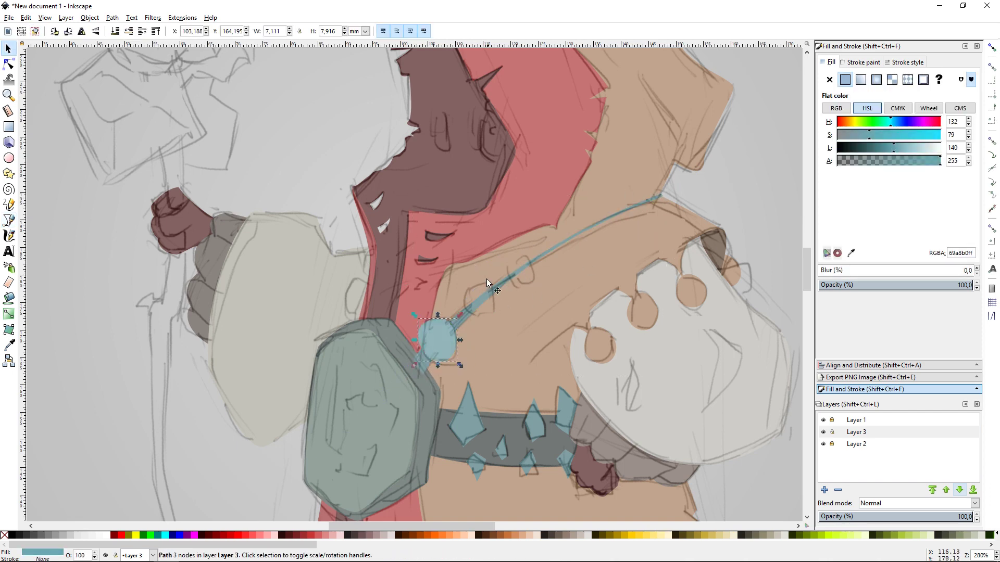
# - Duplicate the bead as a smaller copy and place it further up the cord
pyautogui.hotkey('ctrl', 'd')
pyautogui.moveTo(436, 338); pyautogui.dragTo(491, 281)
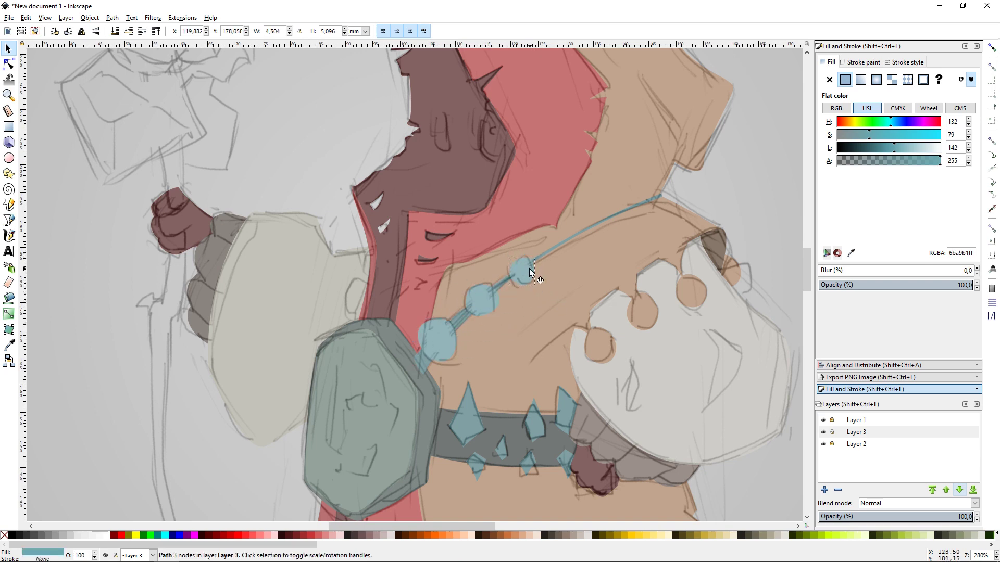
pyautogui.press('Escape')
pyautogui.click(822, 420)
pyautogui.moveTo(523, 271); pyautogui.dragTo(522, 268)
pyautogui.click(741, 183)
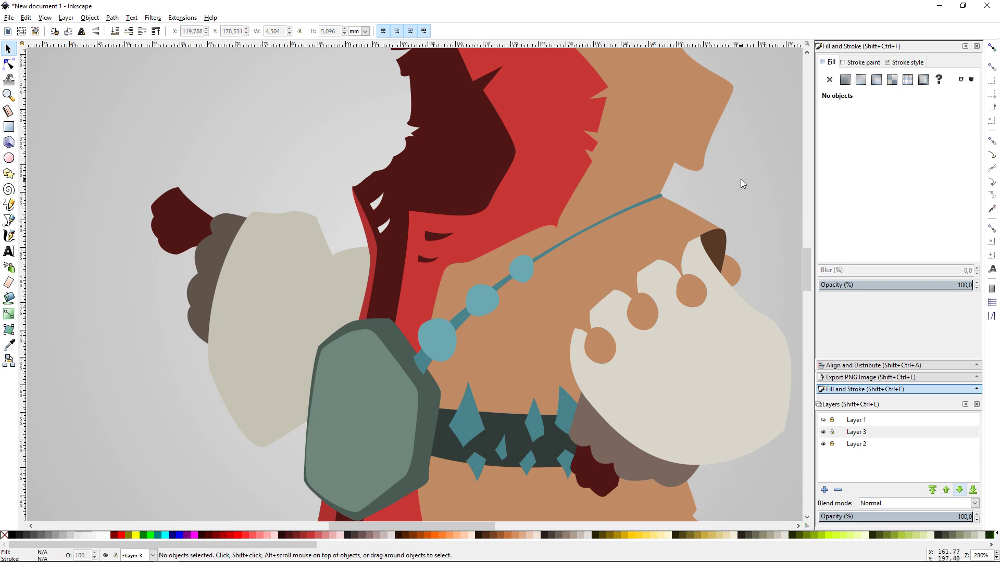
pyautogui.press('-')
# - Adjust the tan body colour's lightness and check the dark shape near the hand
pyautogui.scroll(-1, 757, 222)
pyautogui.click(573, 263)
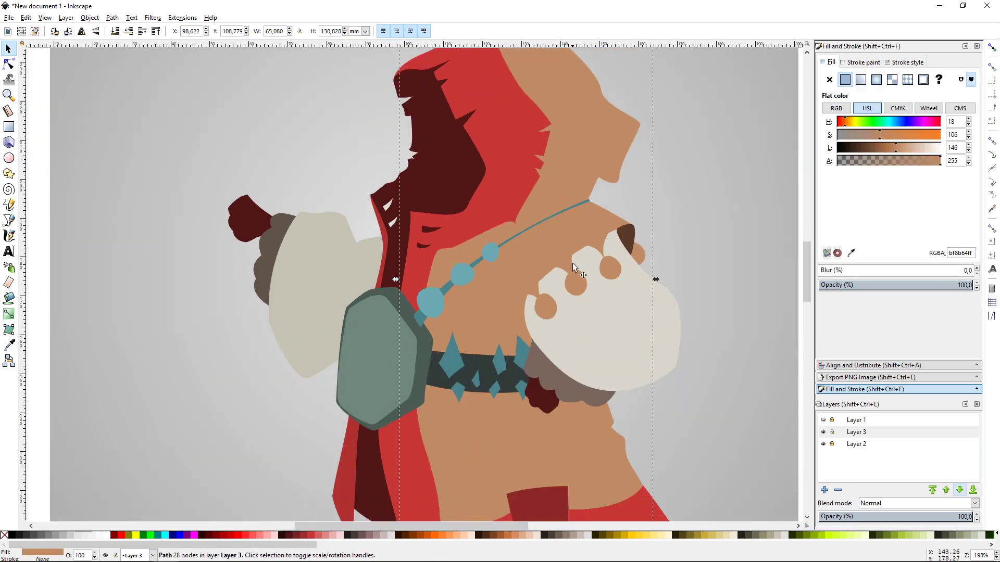
pyautogui.click(892, 148)
pyautogui.press('d')
pyautogui.press('Escape')
pyautogui.press('s')
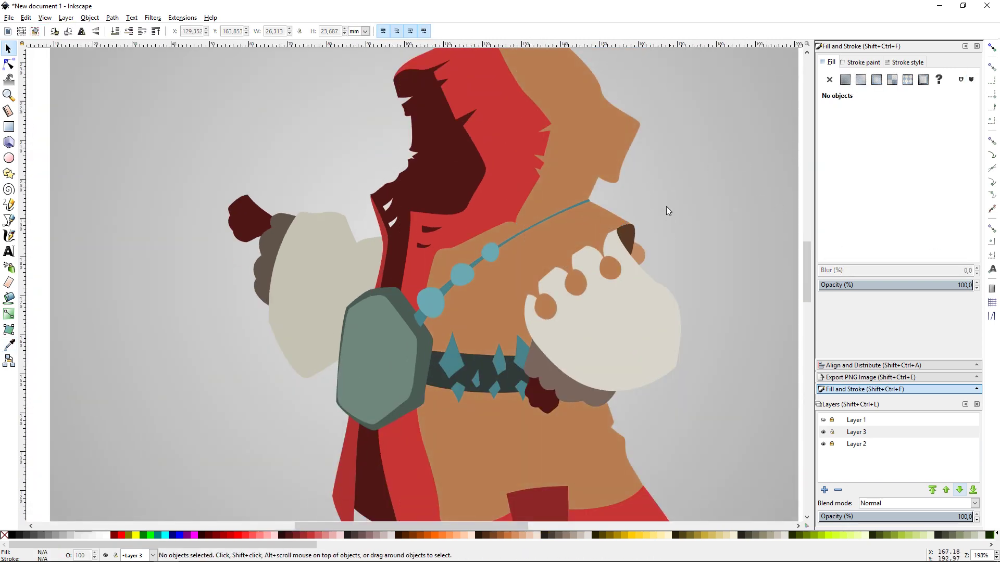
pyautogui.click(580, 223)
pyautogui.press('Escape')
pyautogui.click(627, 234)
pyautogui.click(701, 202)
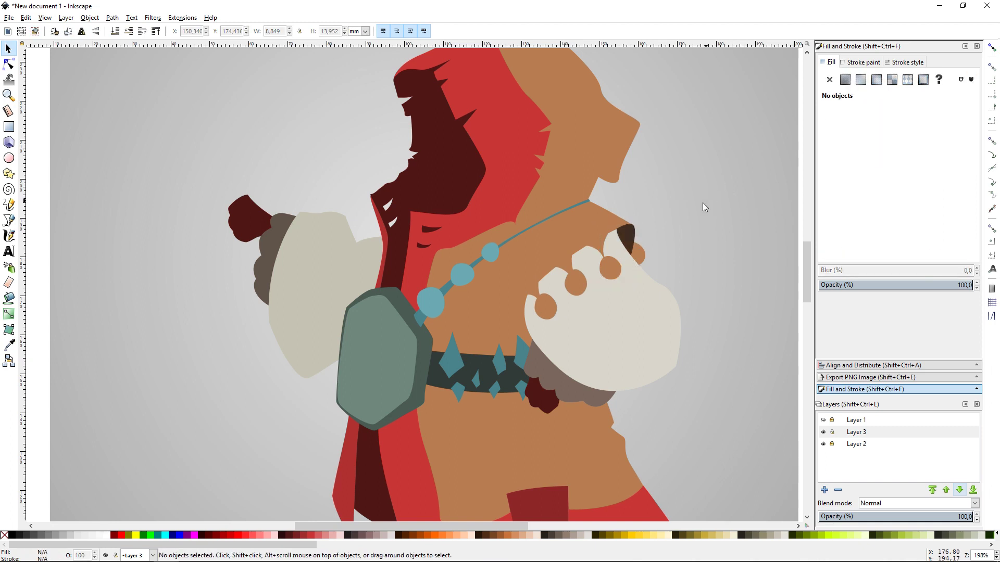
# - Darken the dark-red fists to near-black by lowering the L slider
pyautogui.scroll(-2, 700, 203)
pyautogui.click(533, 355)
pyautogui.moveTo(858, 147); pyautogui.dragTo(849, 147)
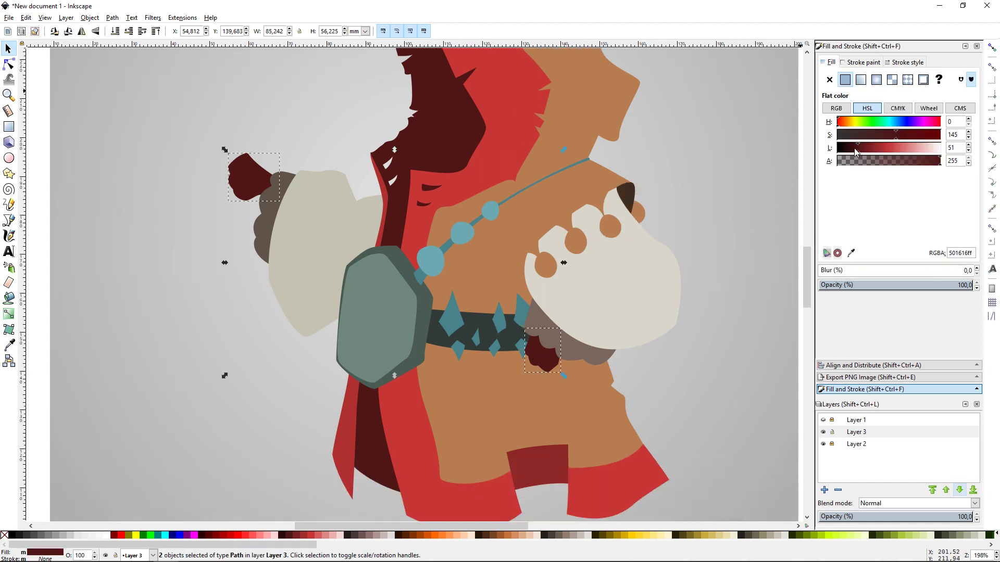
pyautogui.click(703, 161)
# - Duplicate a teal bead, darken it, shrink it onto the pouch top and lower it behind
pyautogui.scroll(1, 704, 161)
pyautogui.click(443, 274)
pyautogui.hotkey('ctrl', 'v')
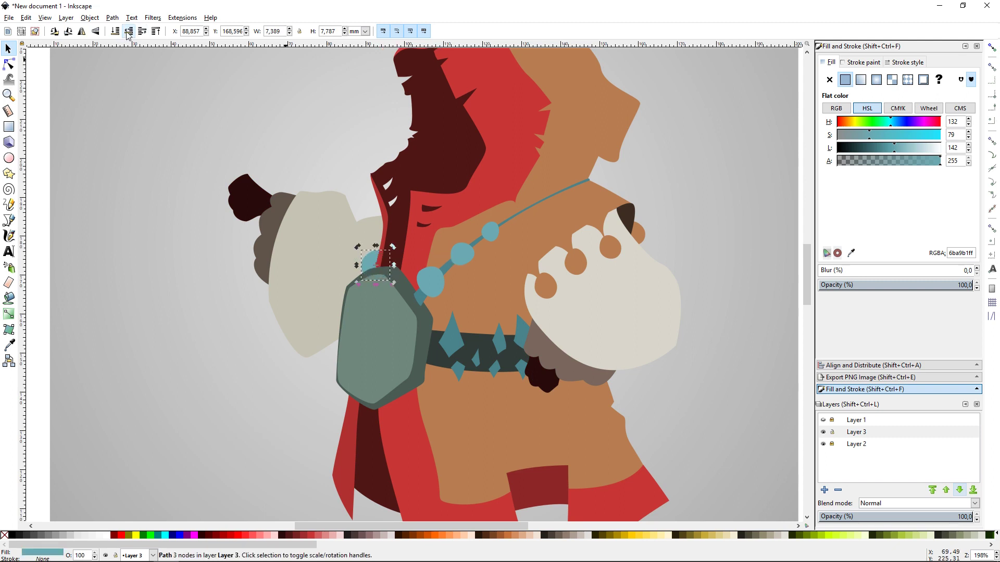
pyautogui.moveTo(894, 147); pyautogui.dragTo(886, 147)
pyautogui.moveTo(382, 260); pyautogui.dragTo(391, 236)
pyautogui.press(',')
pyautogui.press(',')
pyautogui.press(',')
pyautogui.click(184, 227)
pyautogui.scroll(-1, 672, 204)
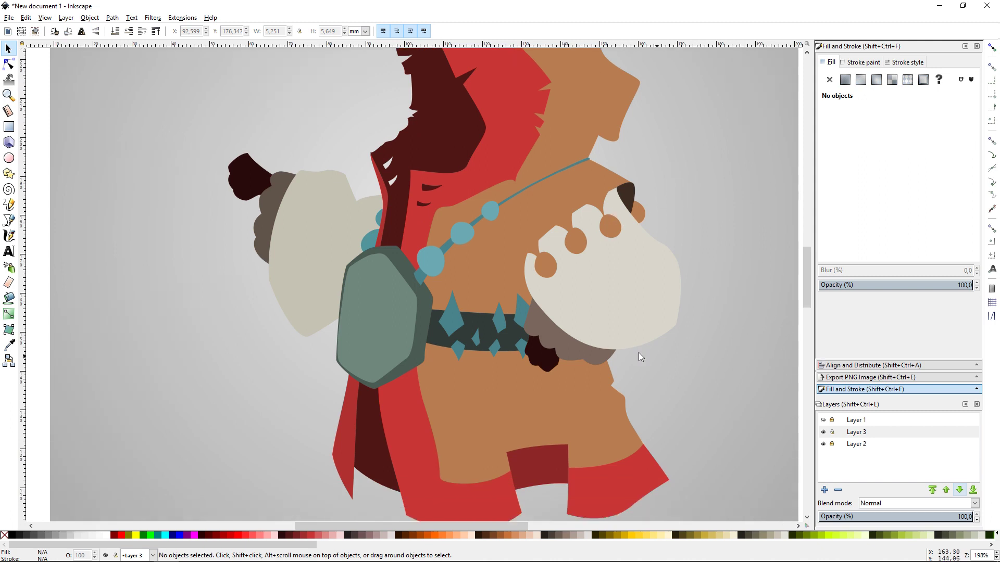
pyautogui.press('-')
# - Draw a first closed shading sliver on the pale hand and pick a brown from the artwork
pyautogui.press('b')
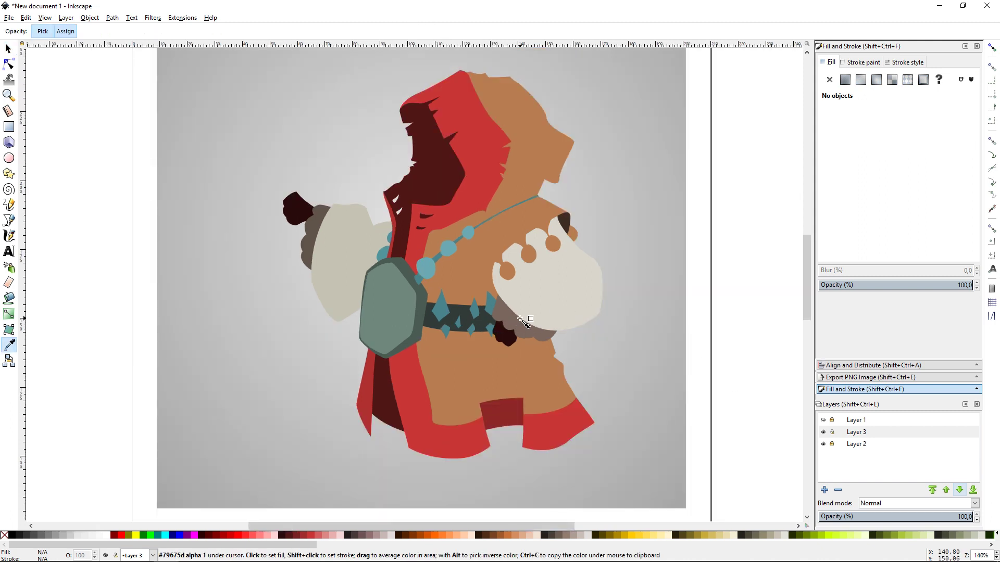
pyautogui.click(521, 276)
pyautogui.click(521, 304)
pyautogui.click(521, 276)
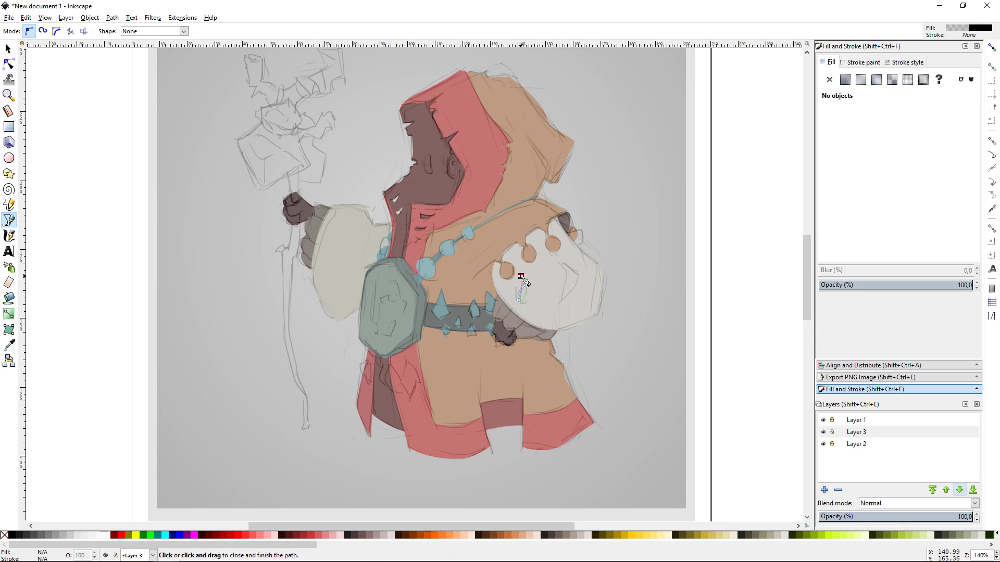
pyautogui.press('d')
pyautogui.press('b')
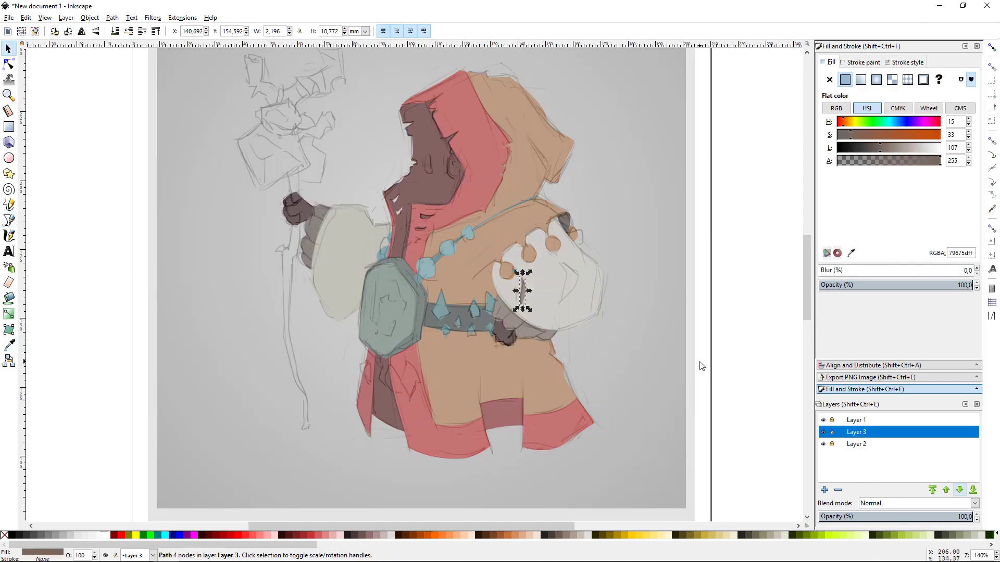
pyautogui.press('Escape')
# - Draw a second, curved shading sliver on the pale hand
pyautogui.click(560, 259)
pyautogui.moveTo(560, 305); pyautogui.dragTo(543, 329)
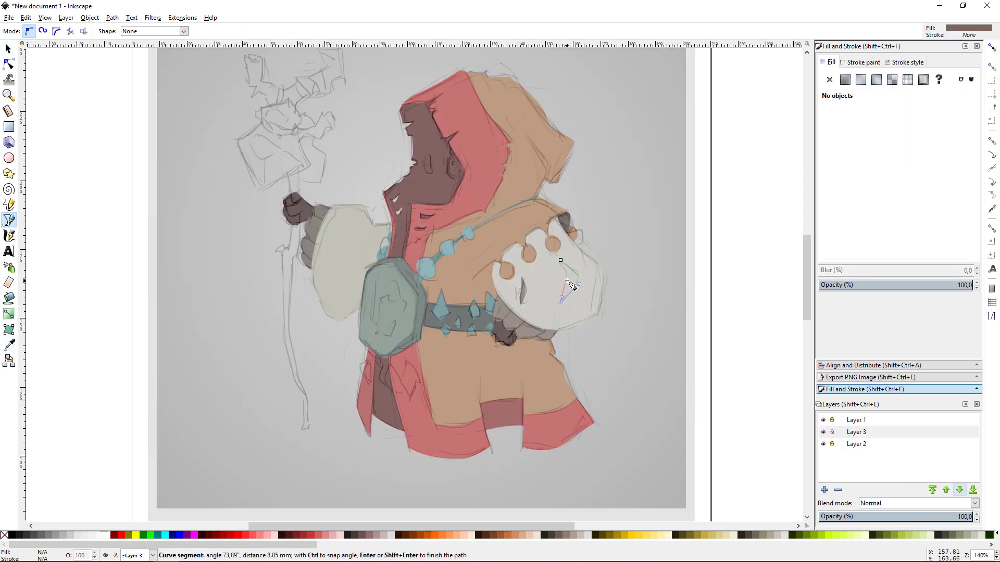
pyautogui.click(560, 260)
pyautogui.press('s')
pyautogui.press('Escape')
# - Toggle the sketch to review the colours, then start tracing the staff top
pyautogui.scroll(1, 676, 299)
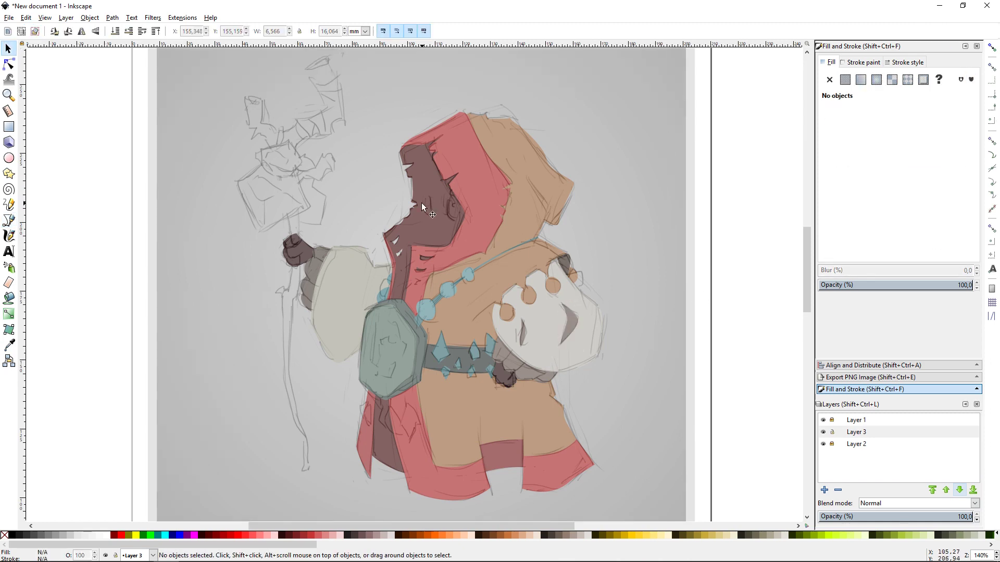
pyautogui.click(823, 419)
pyautogui.click(823, 420)
pyautogui.press('b')
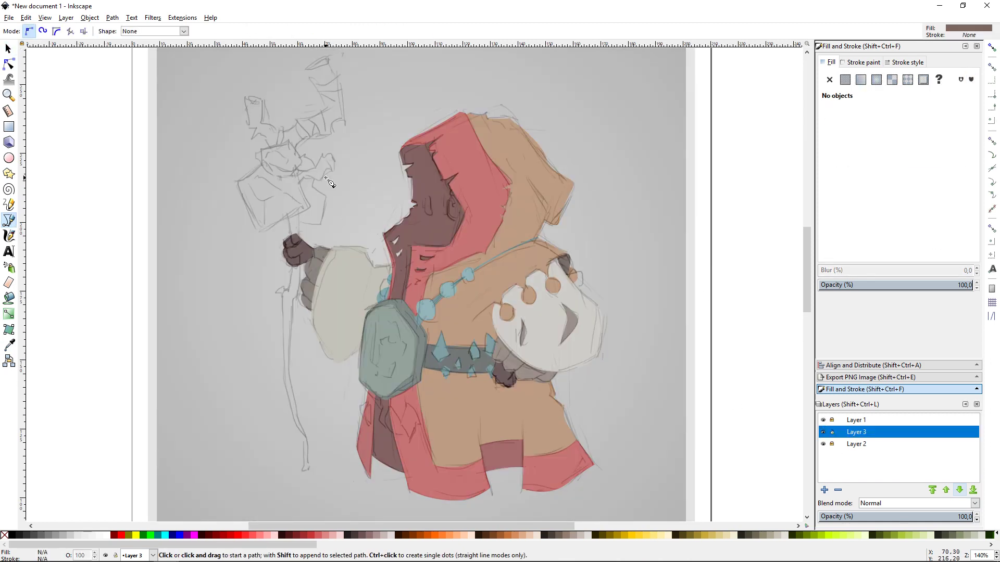
pyautogui.click(308, 69)
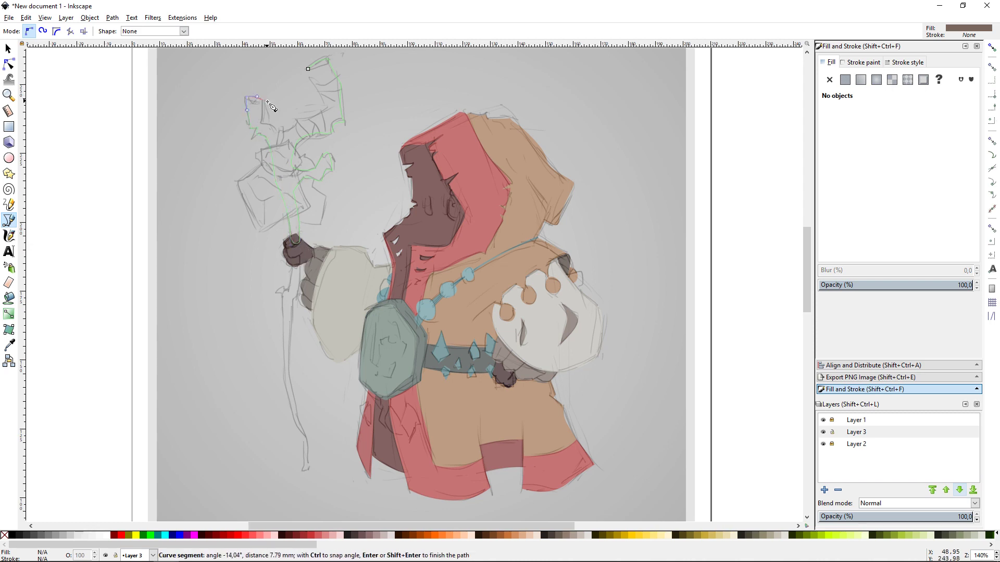
# - Close the staff-top shape and trace the staff shaft through the left fist
pyautogui.click(308, 70)
pyautogui.keyDown('ctrl'); pyautogui.scroll(1, 371, 268); pyautogui.keyUp('ctrl')
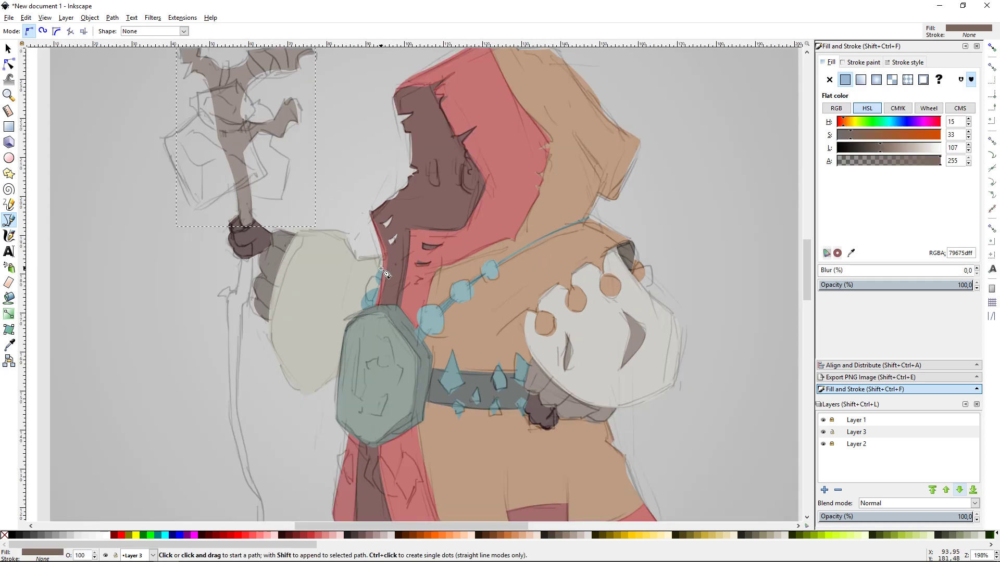
pyautogui.scroll(-2, 313, 235)
pyautogui.click(253, 169)
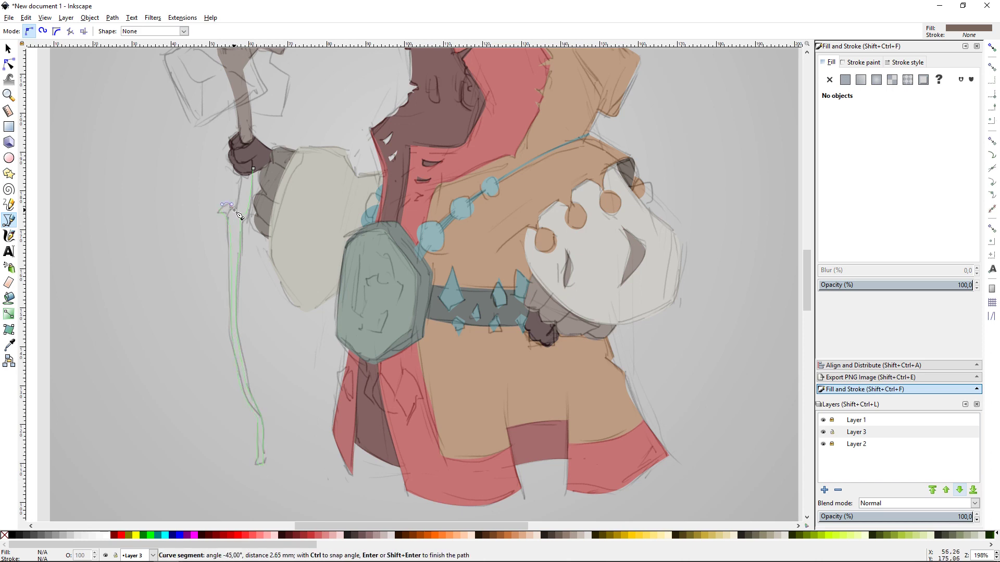
pyautogui.press('n')
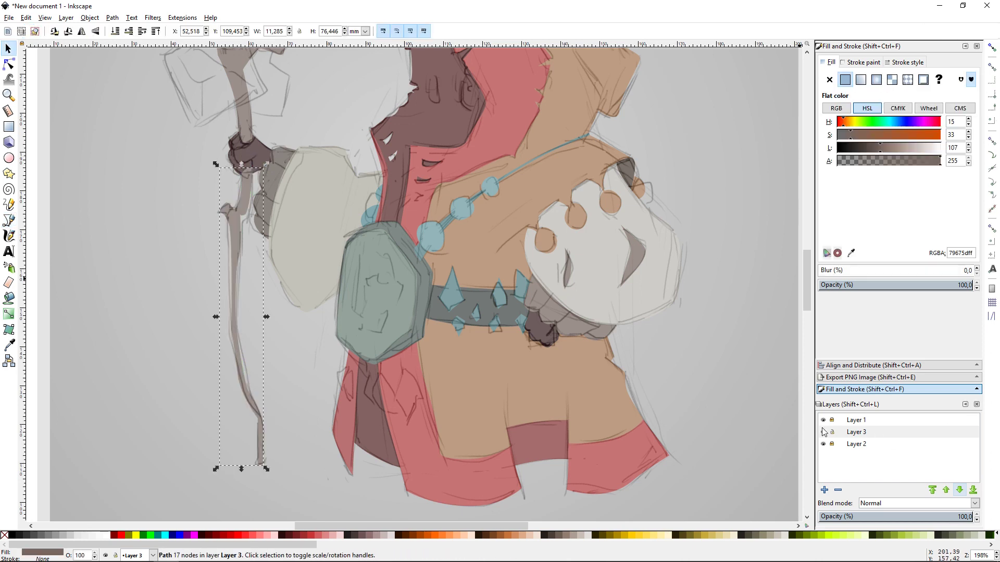
# - Hide the sketch and select the staff top and shaft to review their brown fill
pyautogui.click(823, 419)
pyautogui.click(241, 218)
pyautogui.press('s')
pyautogui.click(239, 195)
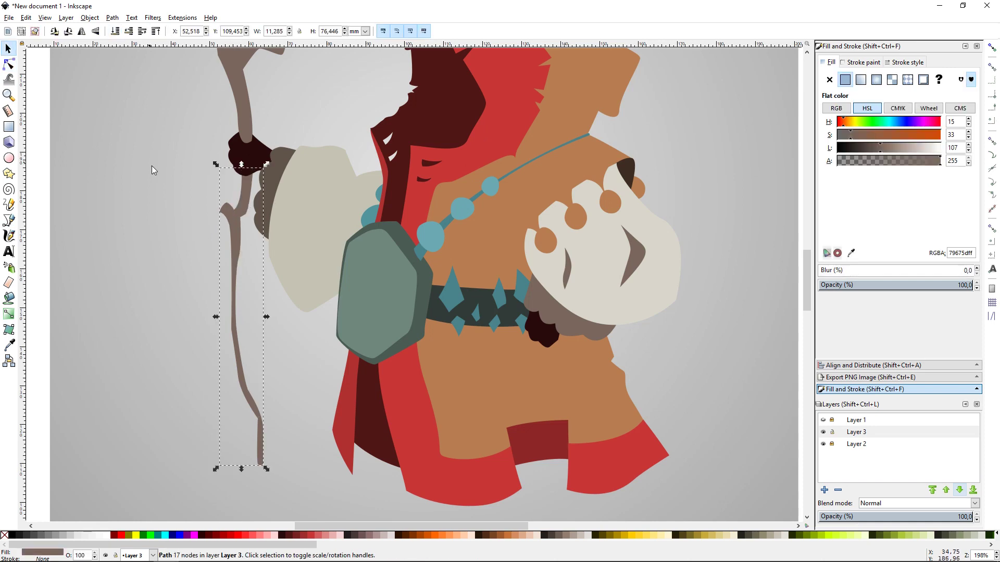
pyautogui.click(152, 165)
pyautogui.hotkey('ctrl', 'a')
pyautogui.click(685, 194)
pyautogui.scroll(5, 685, 193)
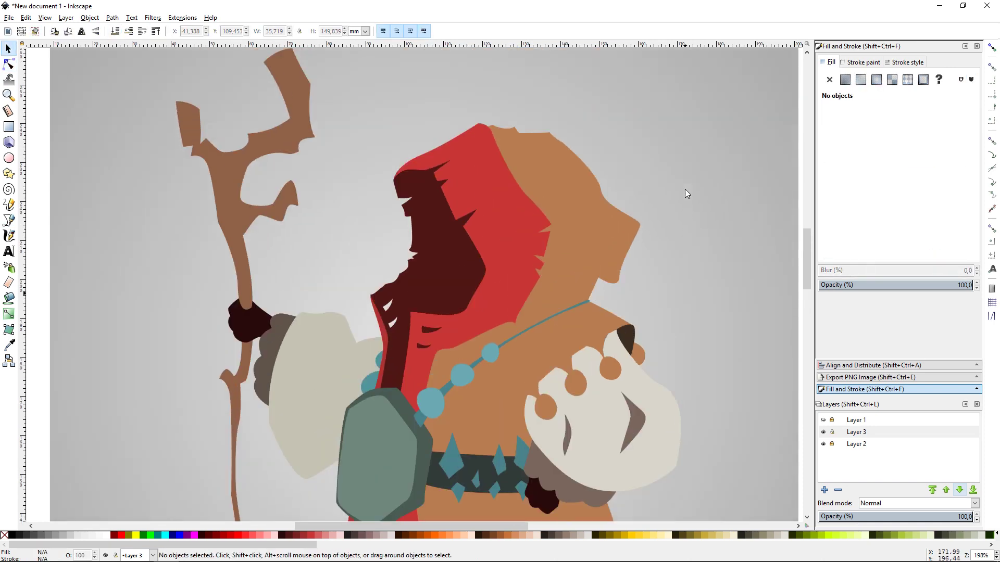
pyautogui.click(823, 419)
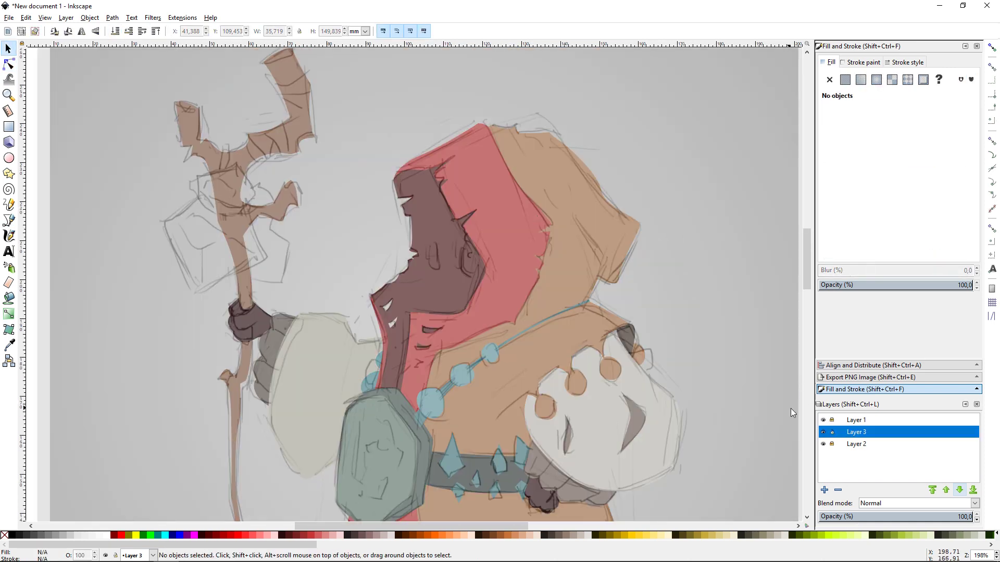
# - Outline the block-shaped staff head as a closed path with one curved edge
pyautogui.press('b')
pyautogui.click(199, 178)
pyautogui.click(245, 206)
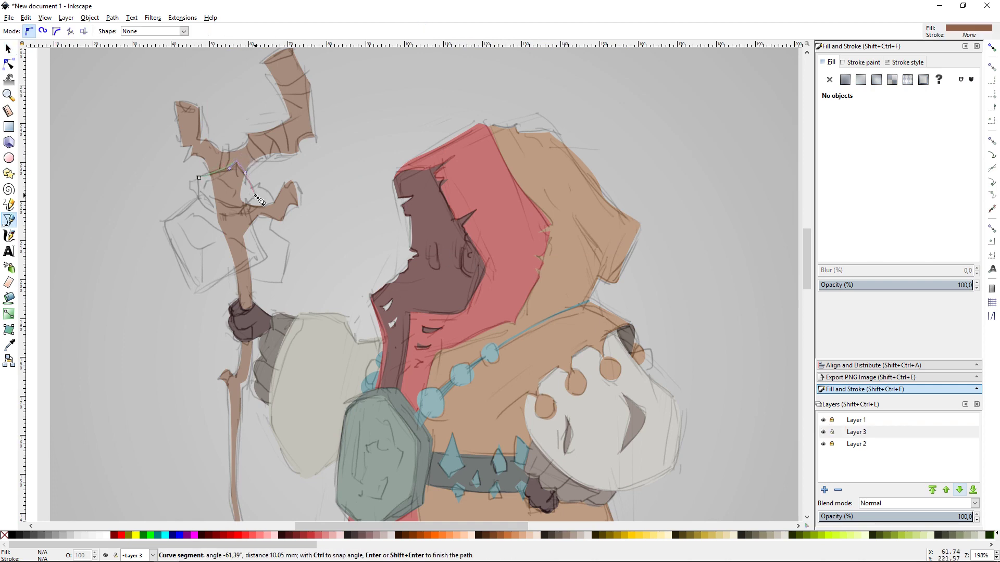
pyautogui.moveTo(267, 258); pyautogui.dragTo(277, 270)
pyautogui.click(197, 293)
pyautogui.click(167, 223)
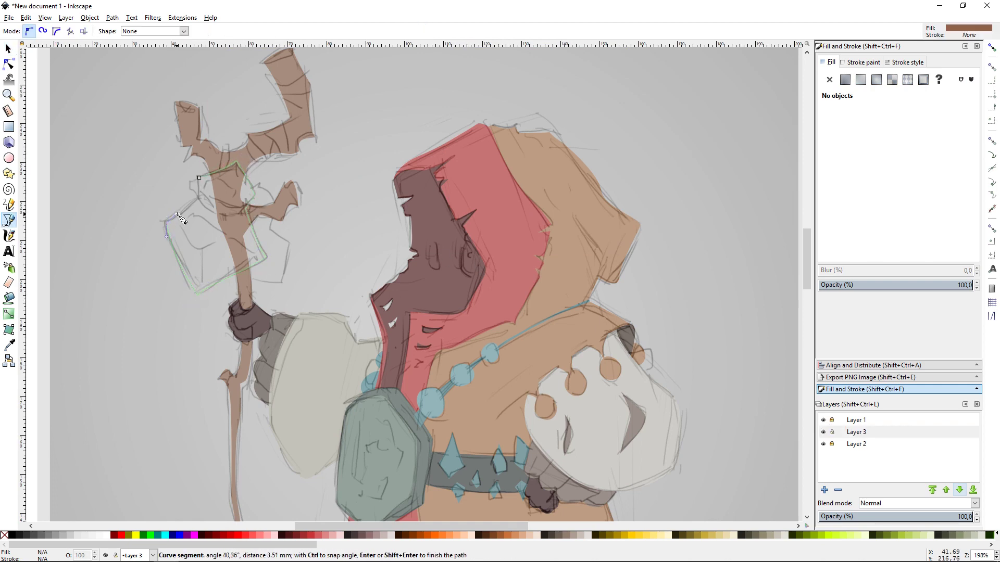
pyautogui.click(200, 180)
# - Fill the staff head with the beads' teal and darken it
pyautogui.click(822, 420)
pyautogui.press('d')
pyautogui.click(468, 381)
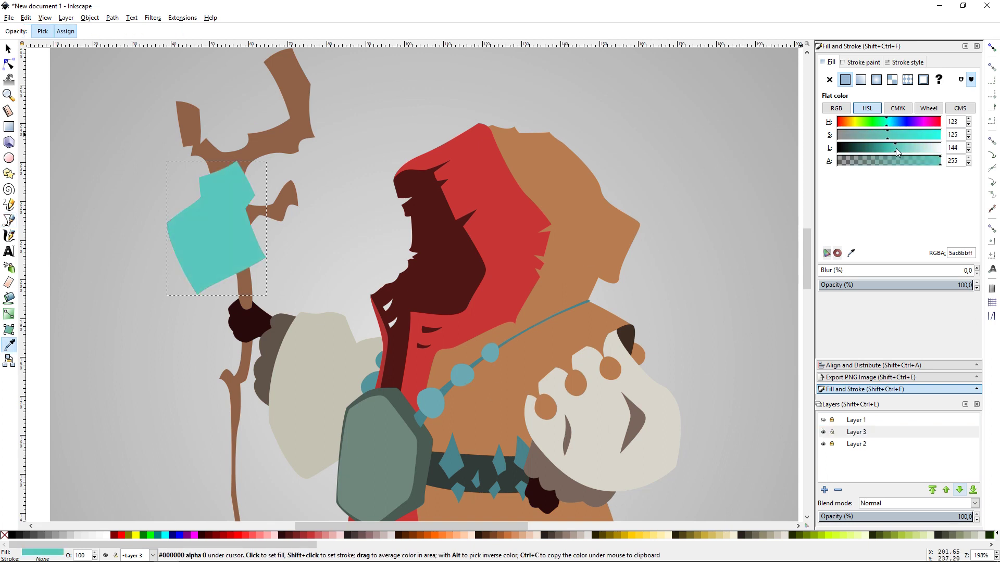
pyautogui.moveTo(900, 151); pyautogui.dragTo(880, 151)
pyautogui.press('s')
pyautogui.click(699, 181)
pyautogui.scroll(-1, 699, 180)
pyautogui.press('-')
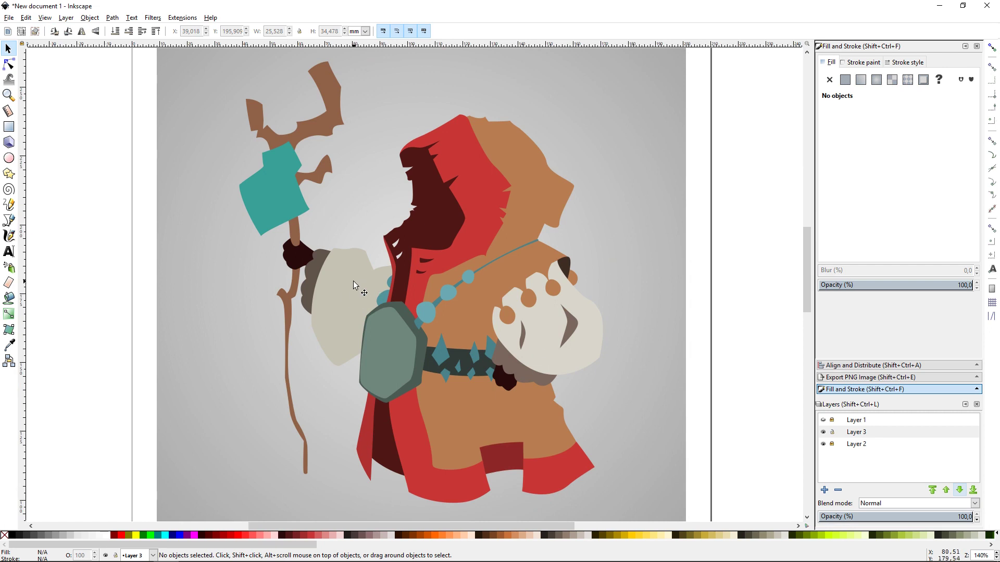
pyautogui.press('+')
pyautogui.scroll(2, 458, 213)
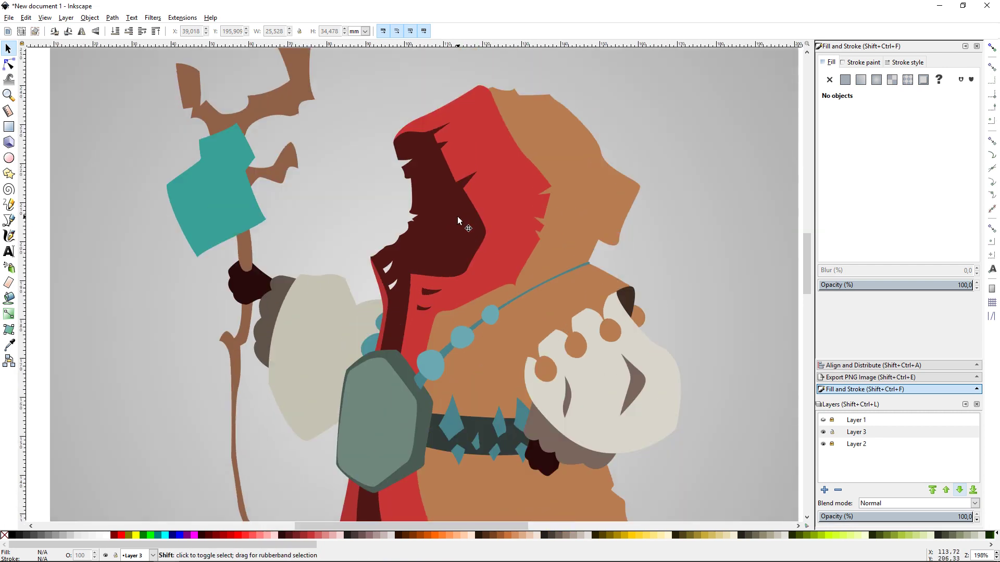
# - Trace a lining shape from the hood's top down the cloak edge, hem and right side
pyautogui.press('b')
pyautogui.click(444, 112)
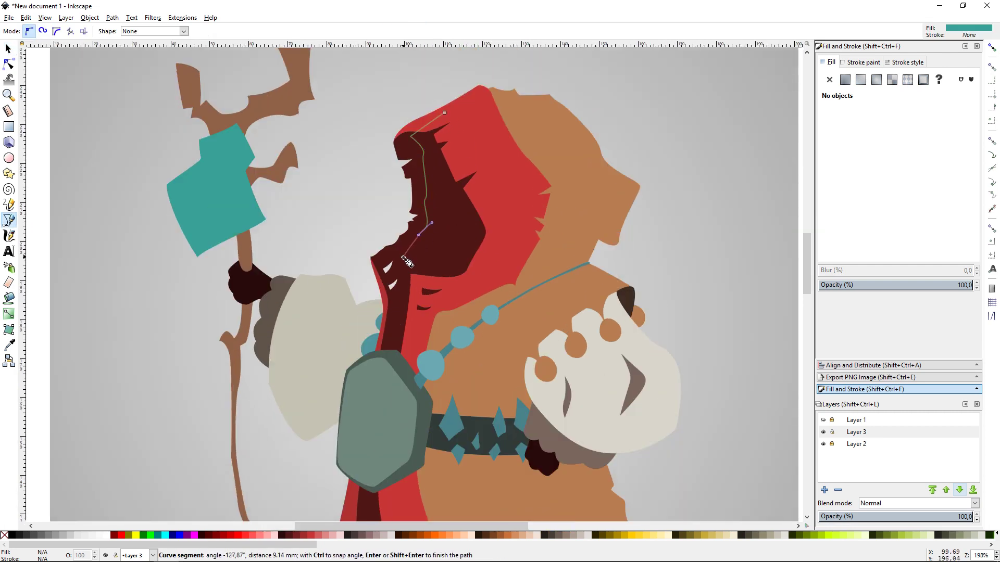
pyautogui.click(406, 298)
pyautogui.click(389, 361)
pyautogui.scroll(-5, 369, 313)
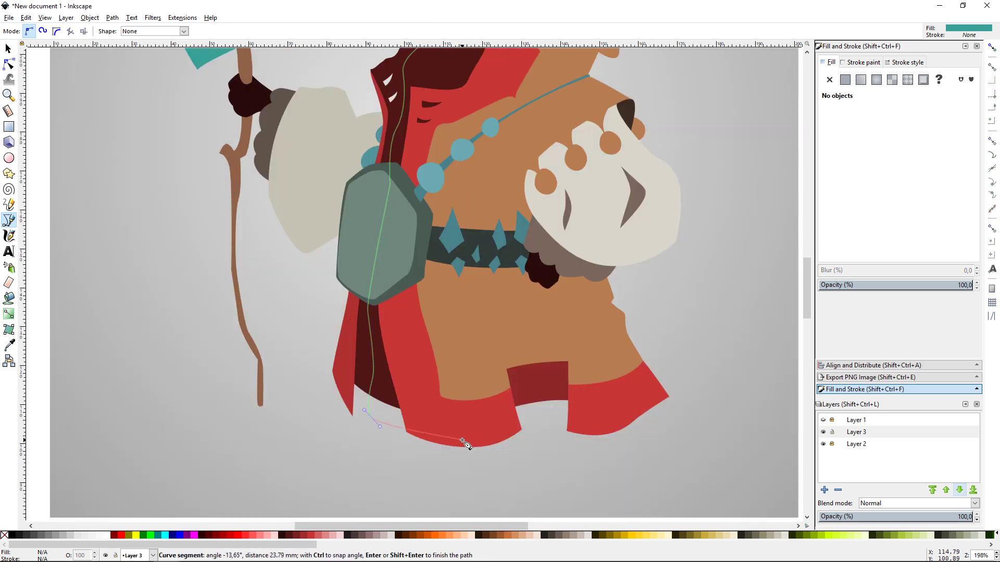
pyautogui.click(465, 444)
pyautogui.scroll(5, 554, 464)
pyautogui.click(664, 431)
pyautogui.moveTo(633, 98); pyautogui.dragTo(643, 95)
pyautogui.click(444, 133)
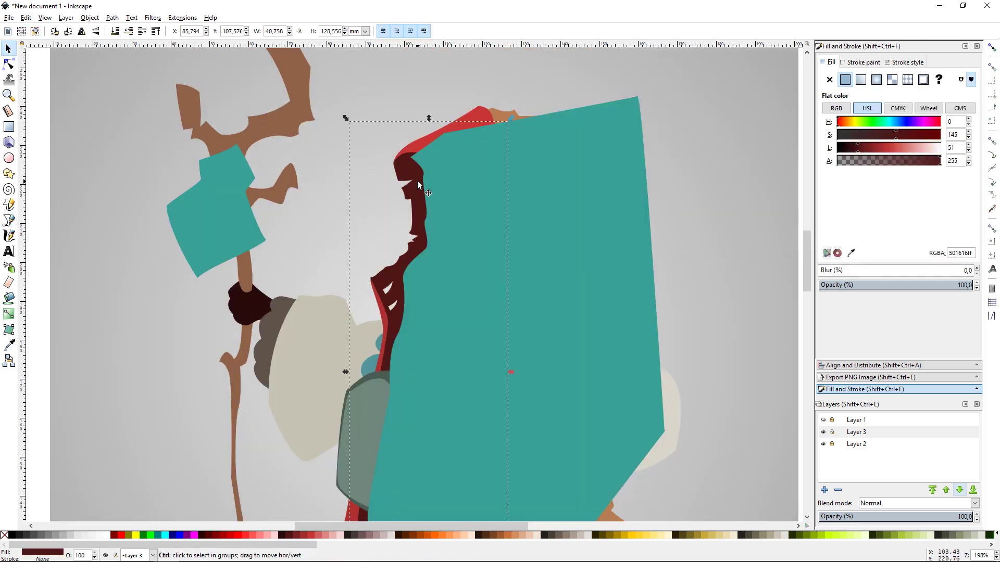
# - Send the lining shape down a level and pull its top point up and left
pyautogui.press('pagedown')
pyautogui.press('n')
pyautogui.moveTo(637, 97); pyautogui.dragTo(598, 56)
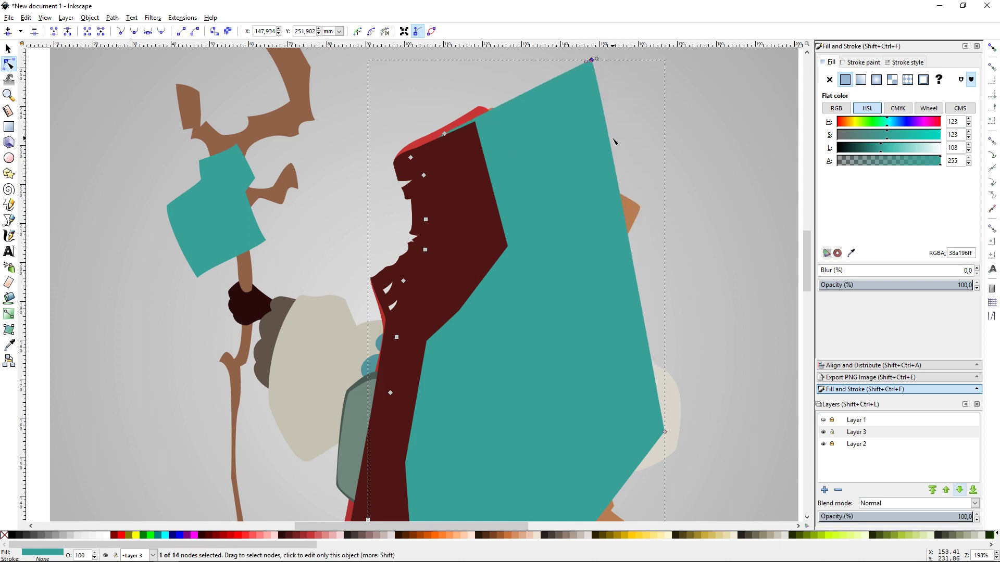
pyautogui.scroll(-1, 613, 141)
pyautogui.press('s')
# - Colour the lining a near-black maroon and lower it beneath the red hood
pyautogui.press('pagedown')
pyautogui.press('d')
pyautogui.click(453, 183)
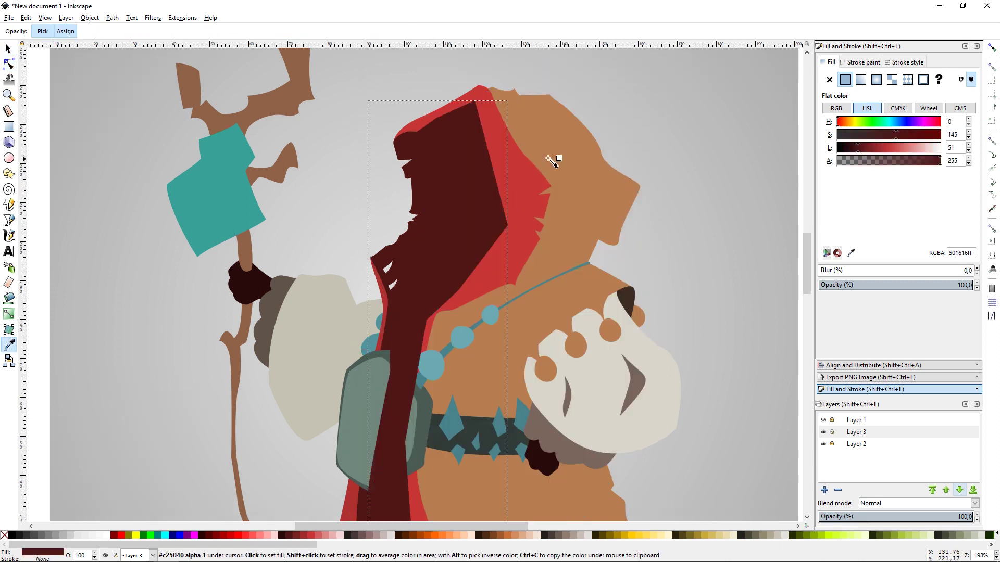
pyautogui.moveTo(856, 148); pyautogui.dragTo(852, 149)
pyautogui.press('s')
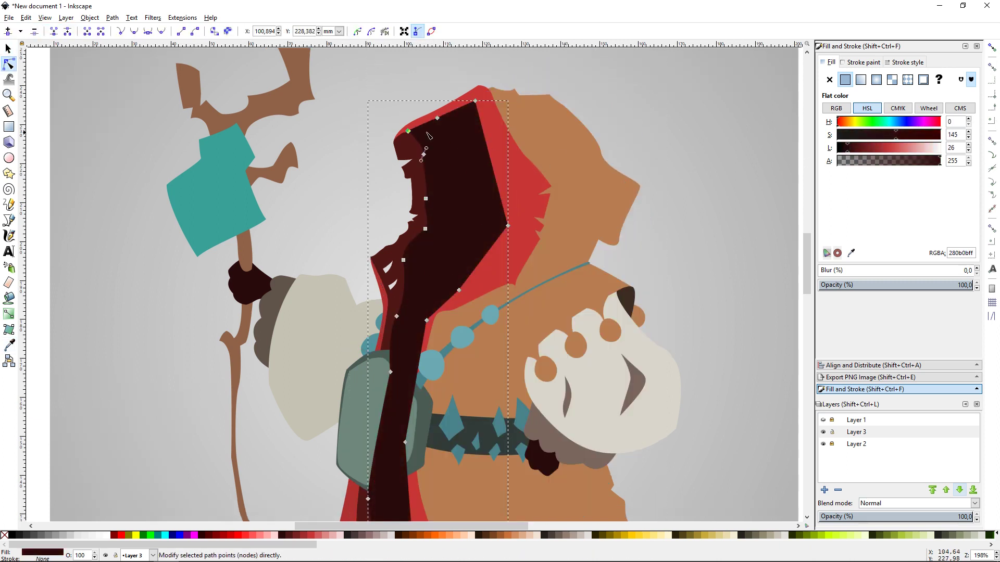
pyautogui.click(142, 31)
pyautogui.press('Escape')
pyautogui.scroll(-5, 678, 221)
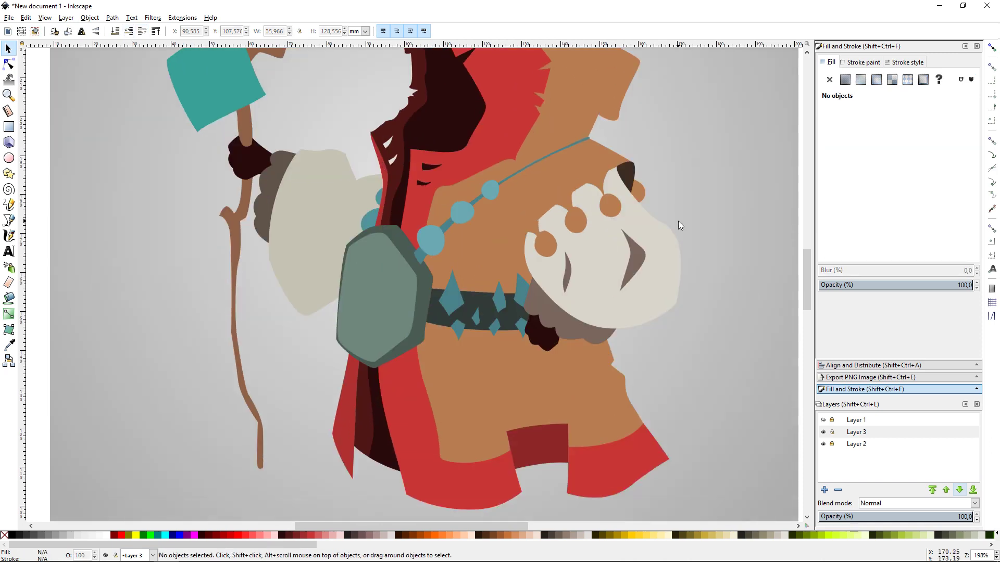
pyautogui.scroll(1, 678, 221)
pyautogui.scroll(3, 685, 216)
pyautogui.press('-')
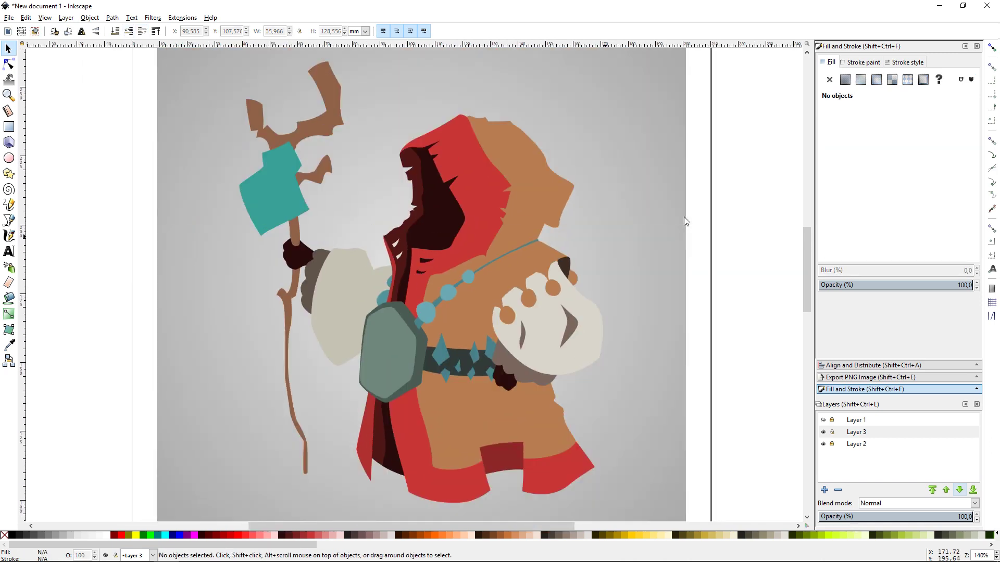
# - Inspect the grey fluff pieces, then select the belt and lighten its colour
pyautogui.click(513, 333)
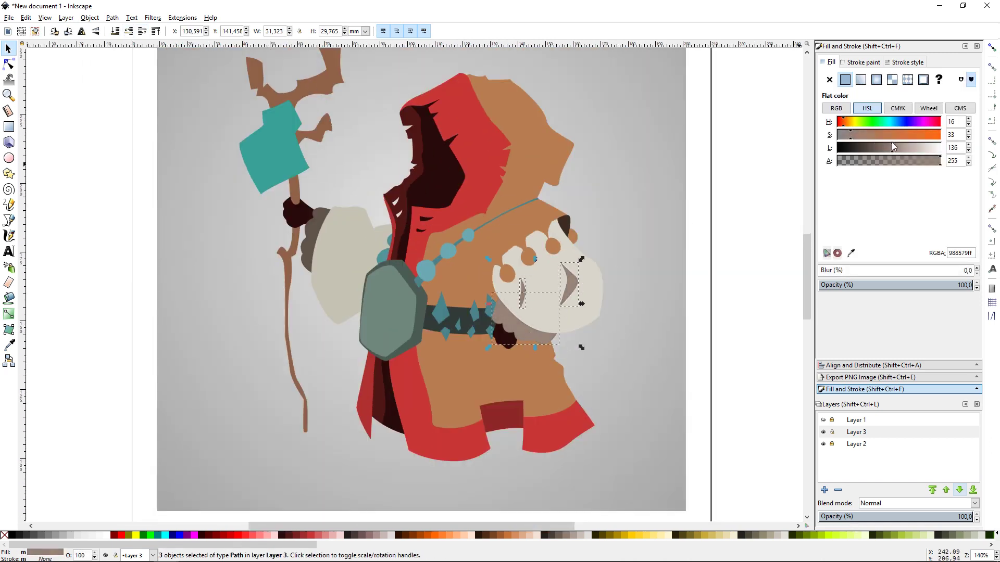
pyautogui.click(724, 271)
pyautogui.click(312, 229)
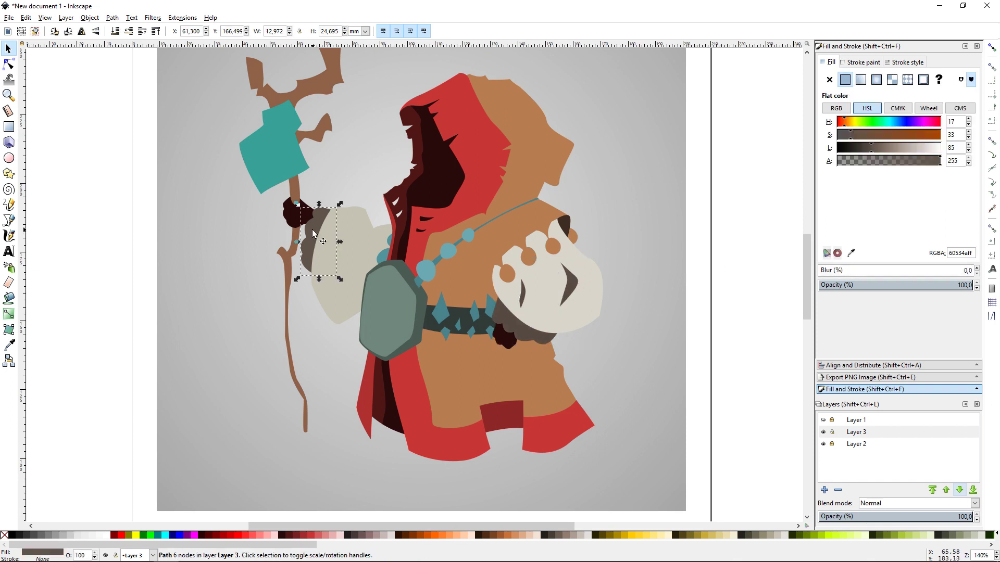
pyautogui.click(713, 253)
pyautogui.click(471, 323)
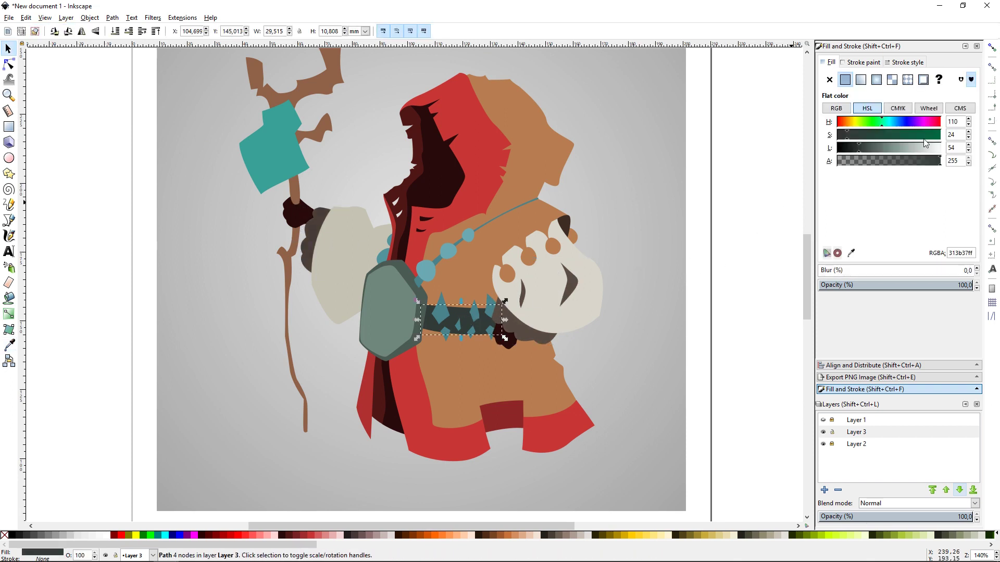
pyautogui.moveTo(862, 148); pyautogui.dragTo(905, 146)
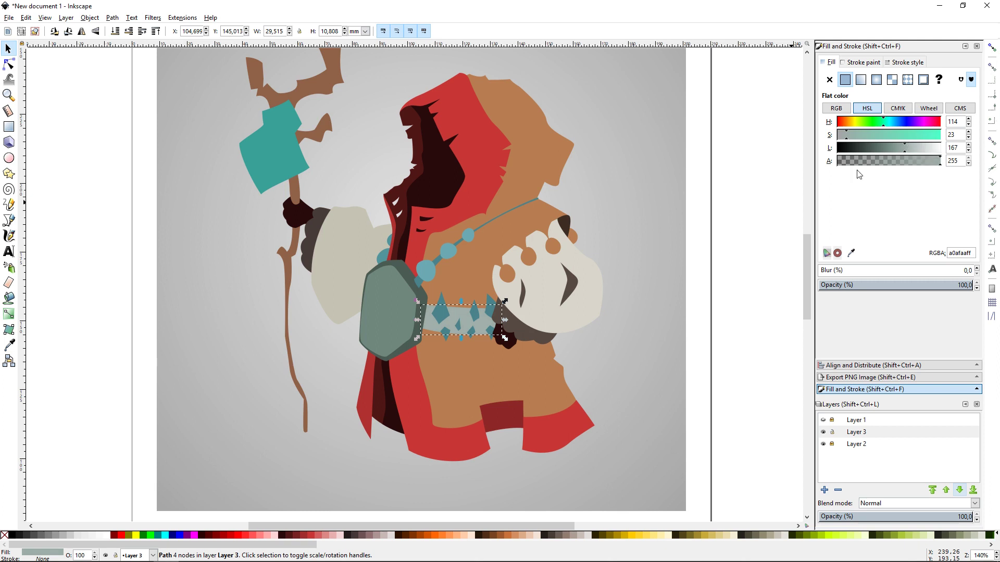
pyautogui.click(802, 250)
# - Give the belt the hood's red with the Dropper and reduce its saturation
pyautogui.click(466, 318)
pyautogui.press('d')
pyautogui.click(437, 234)
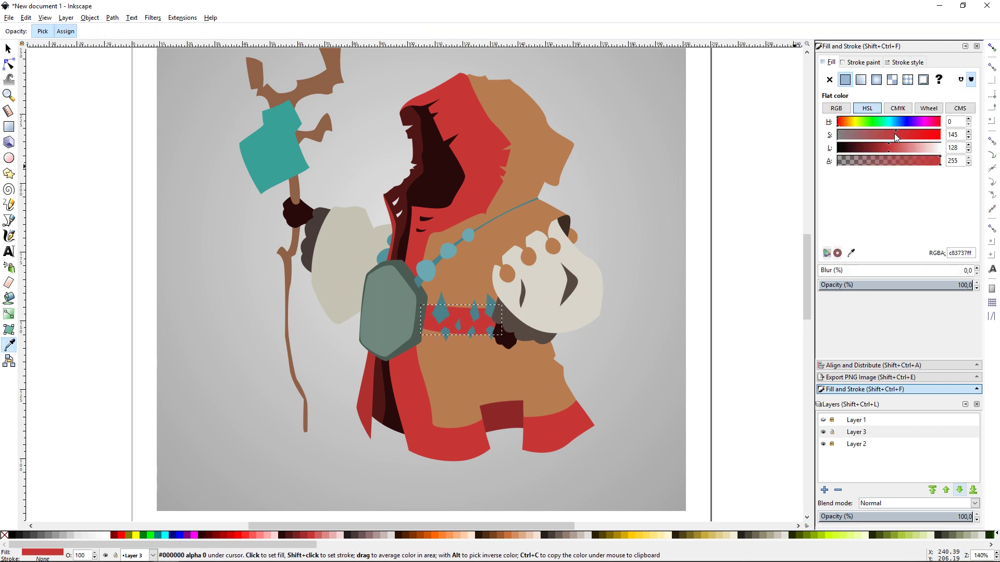
pyautogui.moveTo(895, 138); pyautogui.dragTo(884, 136)
pyautogui.press('s')
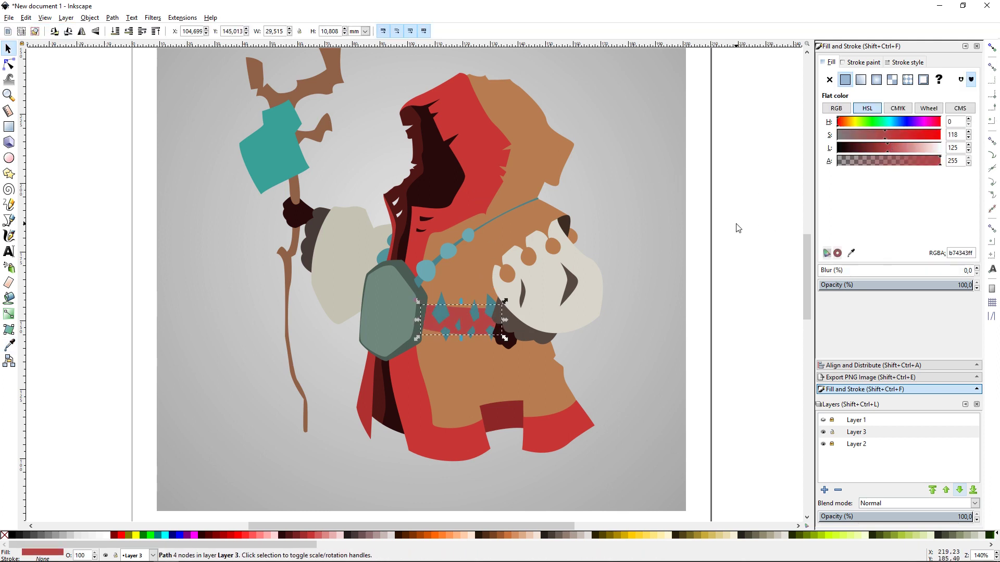
# - Select all the belt spikes and recolour them pale beige
pyautogui.click(739, 228)
pyautogui.press('+')
pyautogui.moveTo(435, 289); pyautogui.dragTo(537, 367)
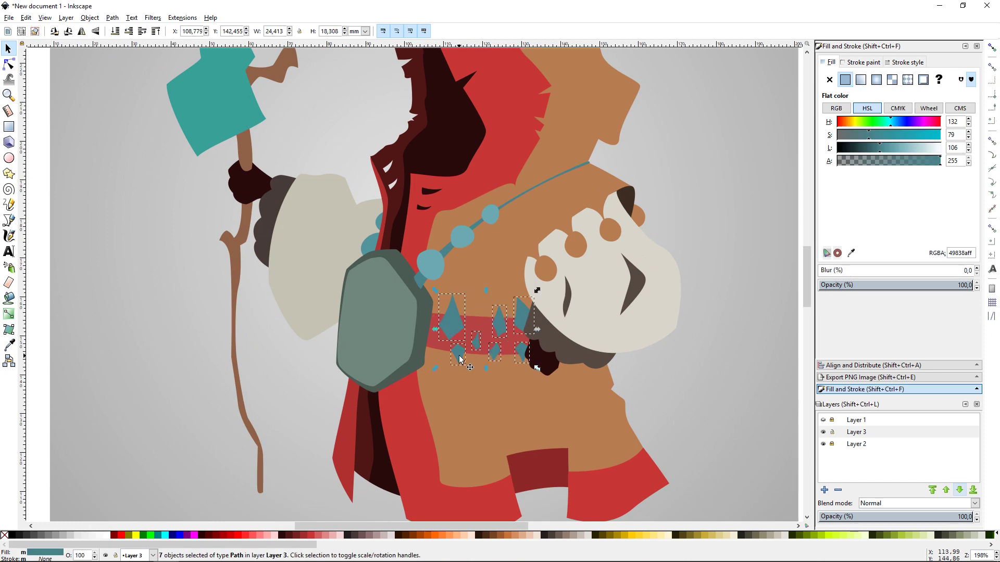
pyautogui.moveTo(845, 127); pyautogui.dragTo(849, 127)
pyautogui.click(729, 193)
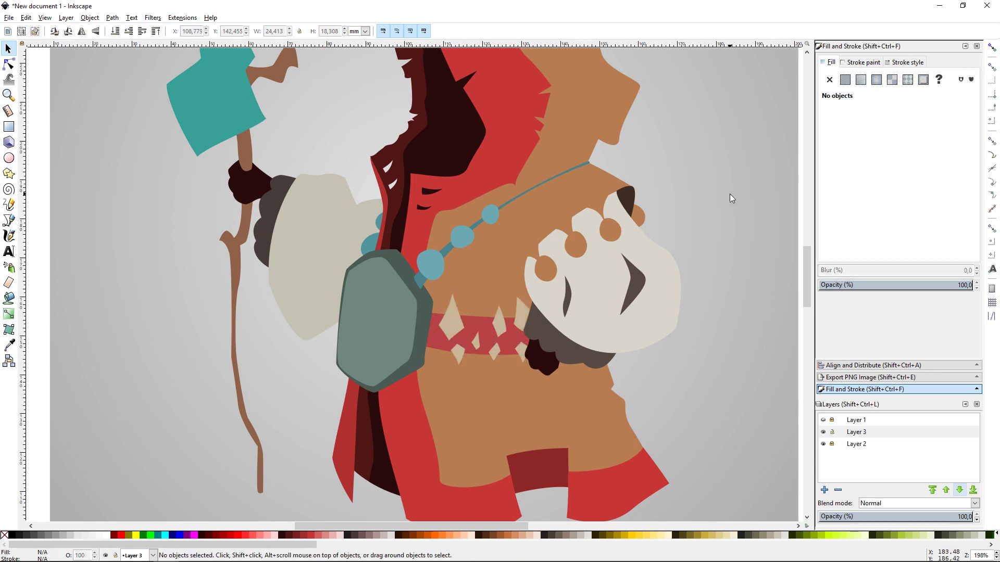
# - Zoom in on the character, show the sketch and make Layer 3 the working layer
pyautogui.press('5')
pyautogui.press('4')
pyautogui.press('+')
pyautogui.scroll(1, 776, 273)
pyautogui.click(823, 421)
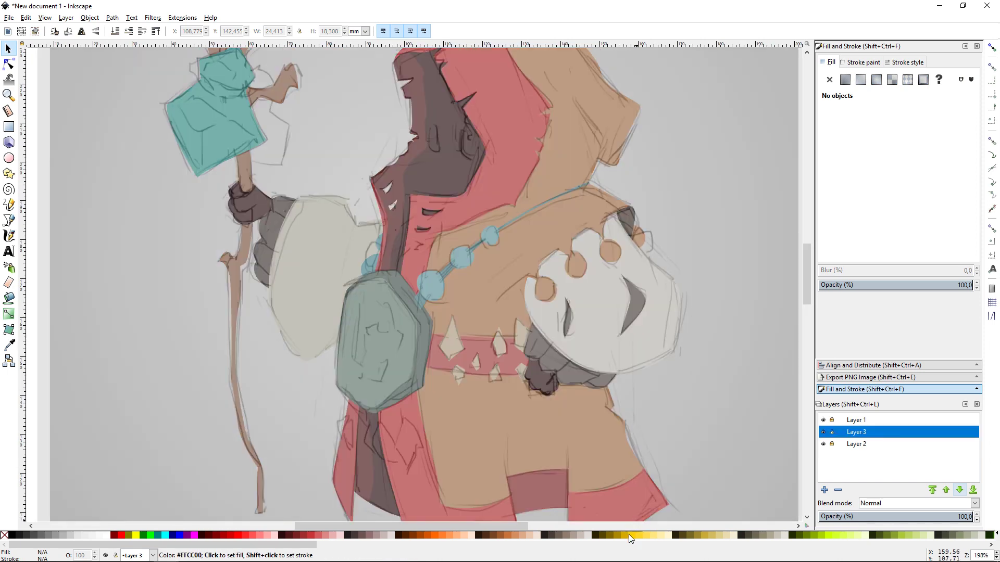
pyautogui.scroll(5, 625, 205)
pyautogui.press('+')
pyautogui.click(856, 432)
# - Draw a curved eye shape on the face and duplicate it for the second eye
pyautogui.press('b')
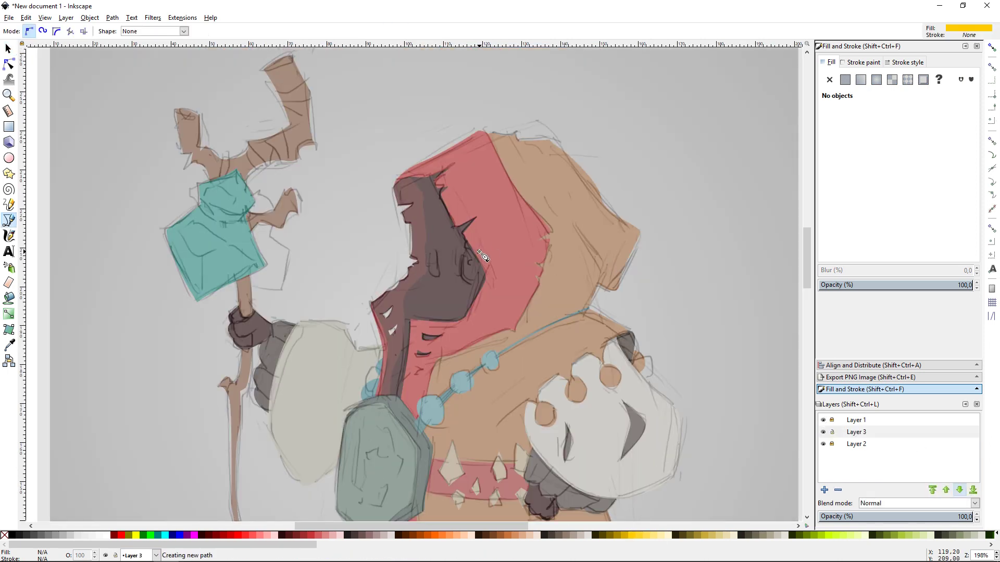
pyautogui.click(479, 251)
pyautogui.moveTo(484, 276); pyautogui.dragTo(438, 264)
pyautogui.click(479, 251)
pyautogui.press('s')
pyautogui.hotkey('ctrl', 'd')
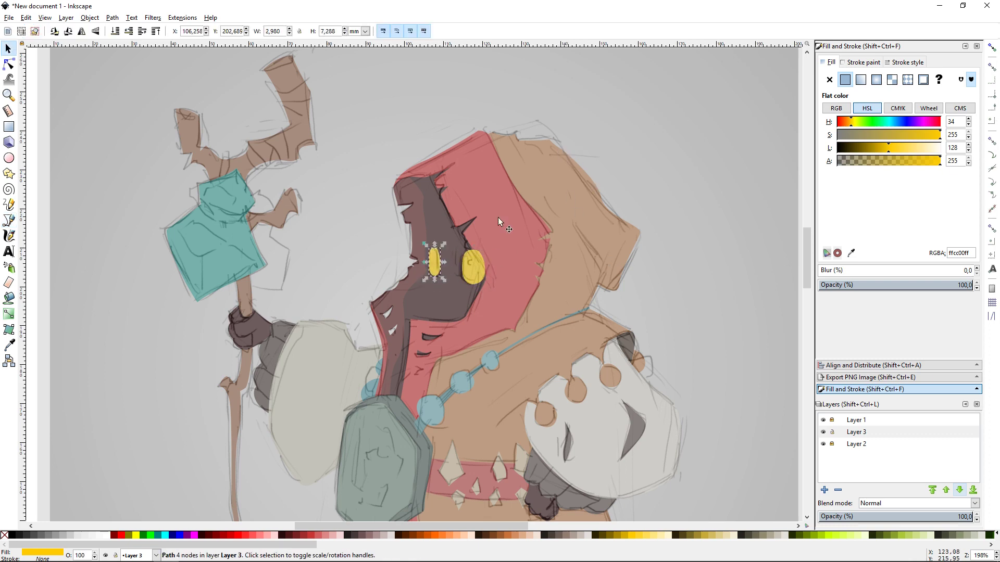
# - Select both eyes and darken them to a deeper yellow-gold
pyautogui.press('Escape')
pyautogui.click(473, 267)
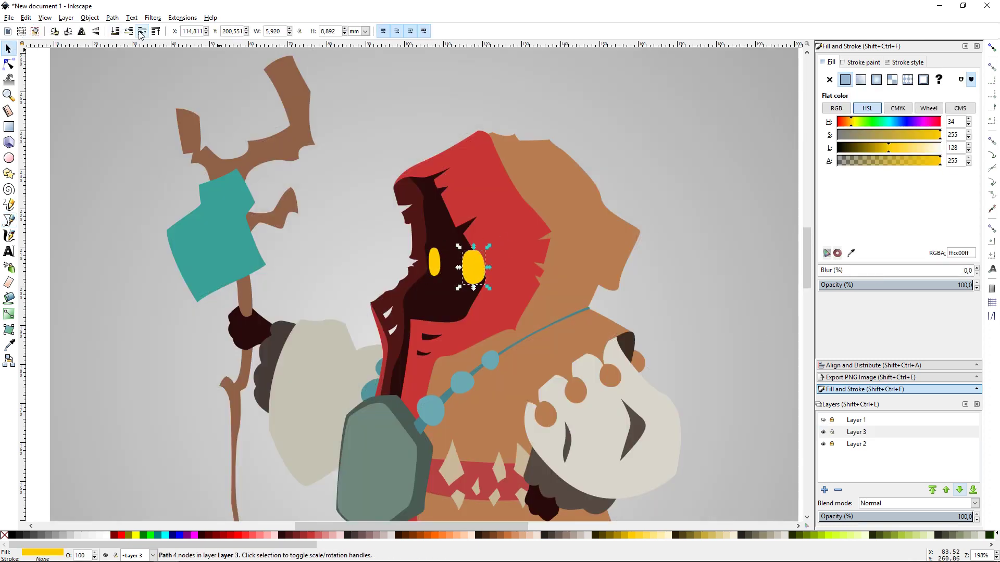
pyautogui.press('Escape')
pyautogui.press('5')
pyautogui.scroll(5, 620, 145)
pyautogui.hotkey('ctrl', 'a')
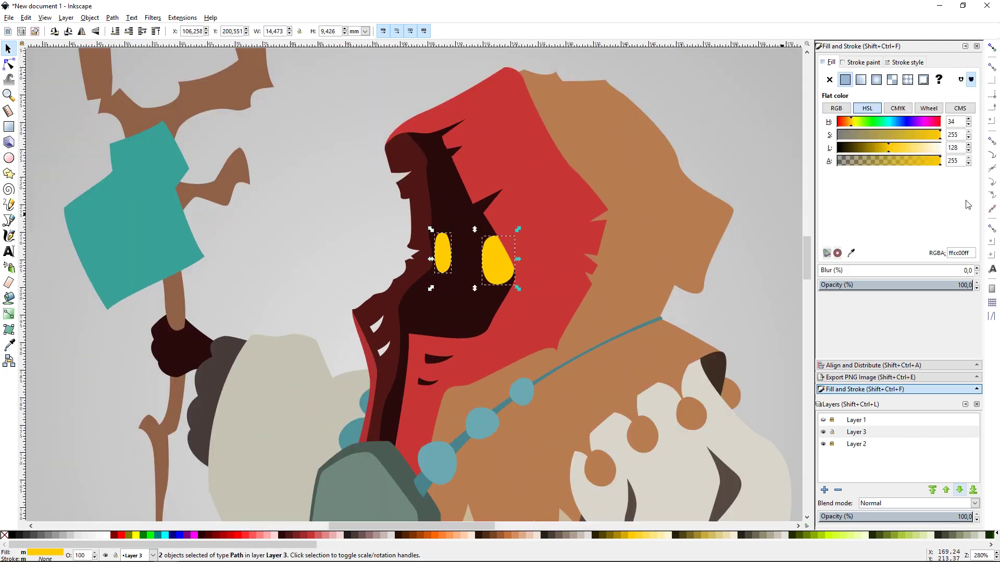
pyautogui.moveTo(888, 147); pyautogui.dragTo(876, 148)
pyautogui.click(745, 147)
pyautogui.scroll(-2, 733, 155)
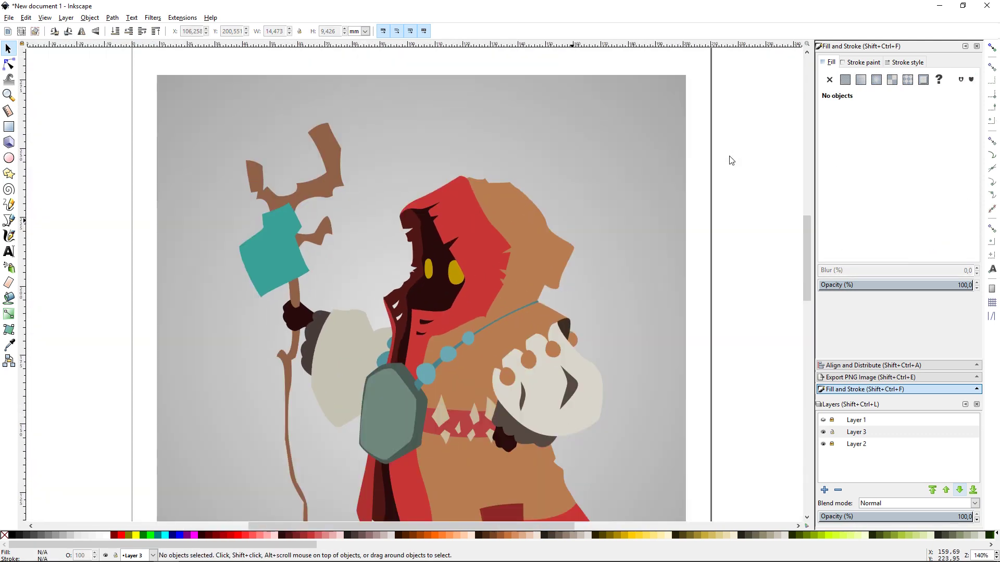
pyautogui.keyDown('ctrl'); pyautogui.scroll(1, 731, 160); pyautogui.keyUp('ctrl')
pyautogui.scroll(-2, 698, 270)
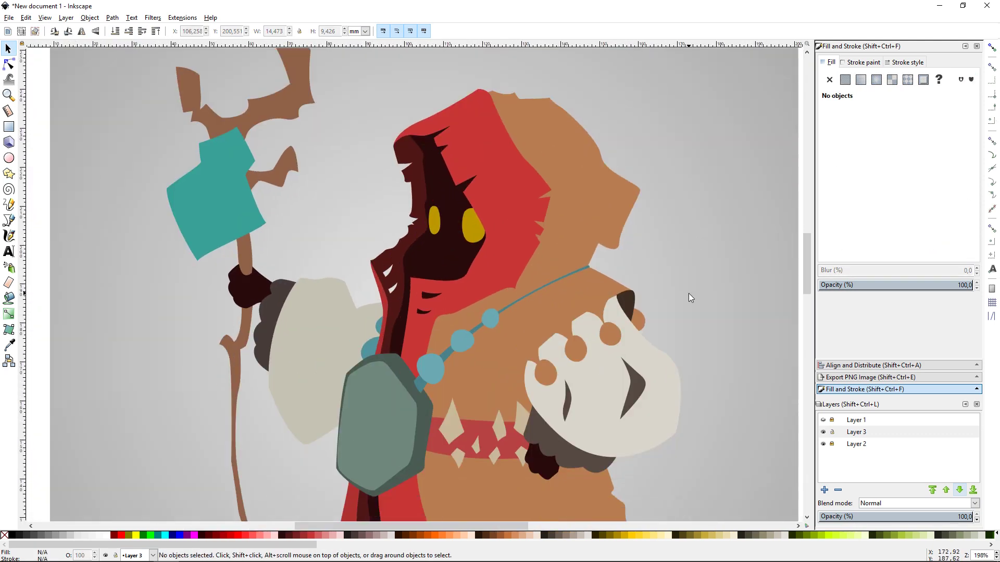
# - Trace a closed shading shape with the Bezier pen over the arm holding the skull
pyautogui.press('b')
pyautogui.click(488, 373)
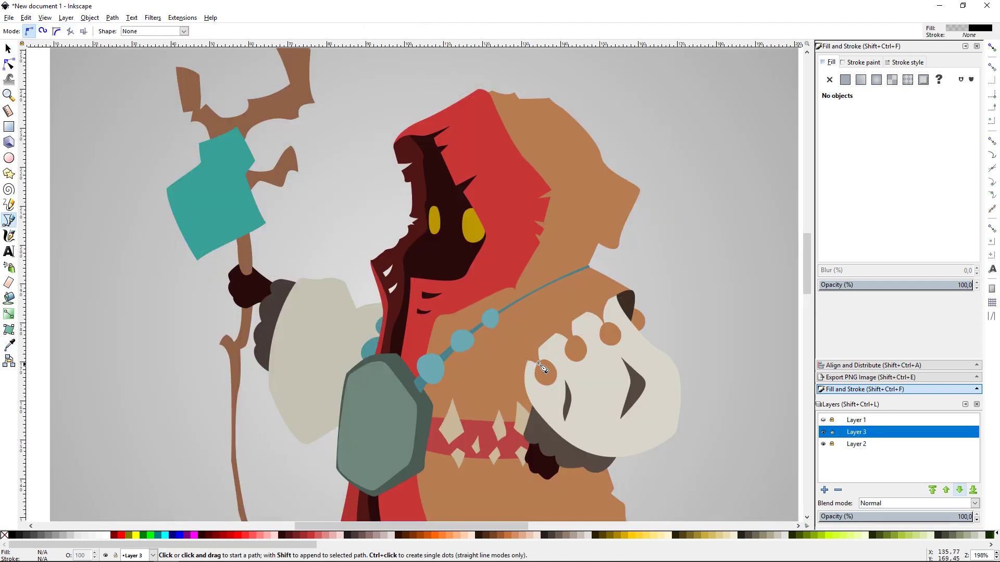
pyautogui.moveTo(589, 268); pyautogui.dragTo(625, 258)
pyautogui.moveTo(611, 294); pyautogui.dragTo(602, 302)
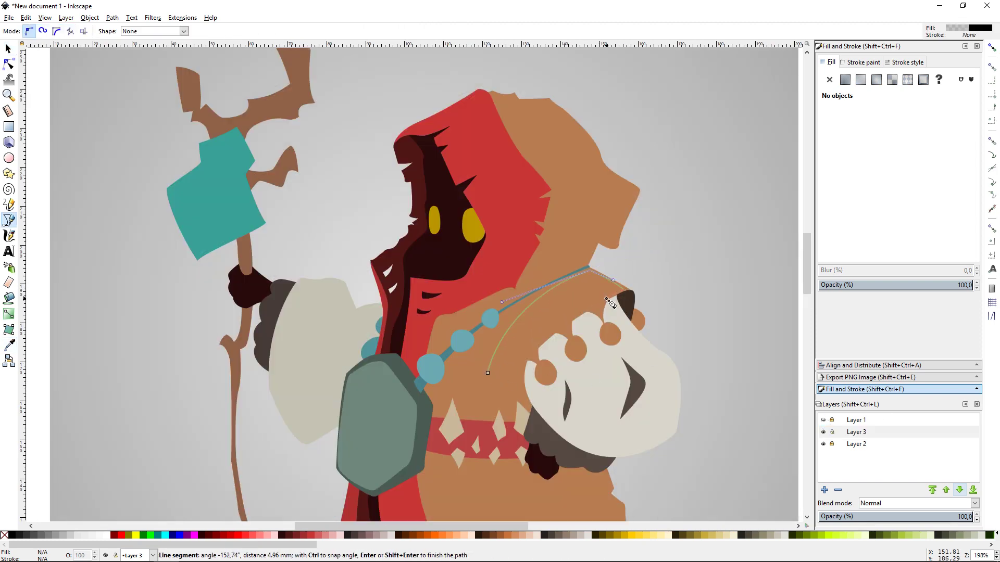
pyautogui.click(600, 313)
pyautogui.click(566, 333)
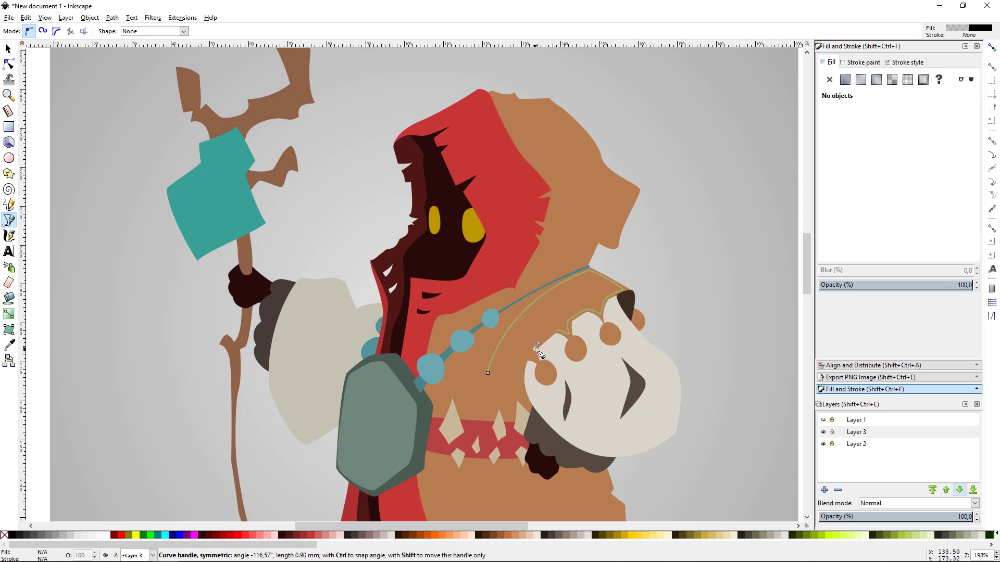
pyautogui.moveTo(538, 345); pyautogui.dragTo(527, 361)
pyautogui.click(487, 372)
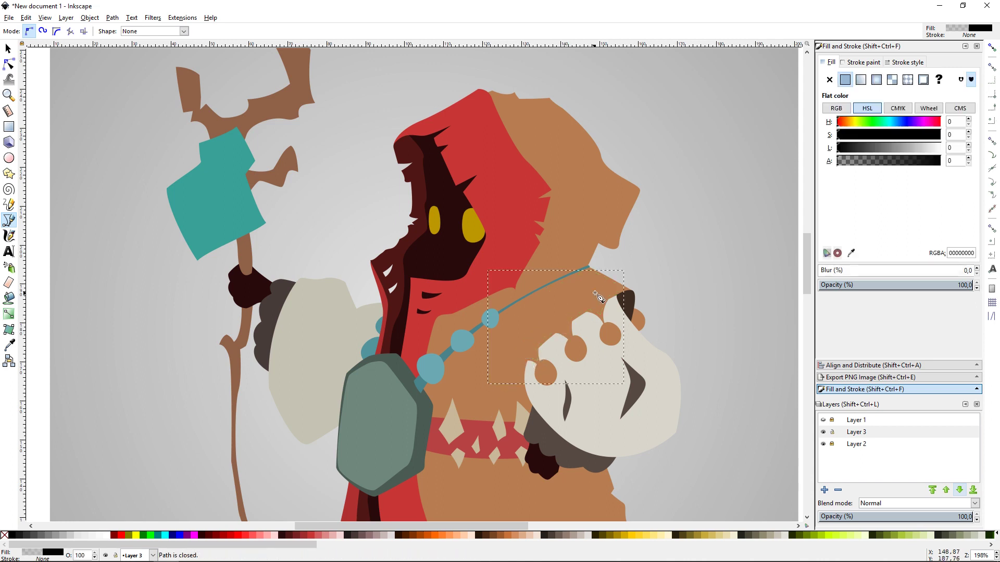
# - Fill the arm shape with the body's tan using the Dropper, raise its lightness, and deselect
pyautogui.press('d')
pyautogui.click(604, 208)
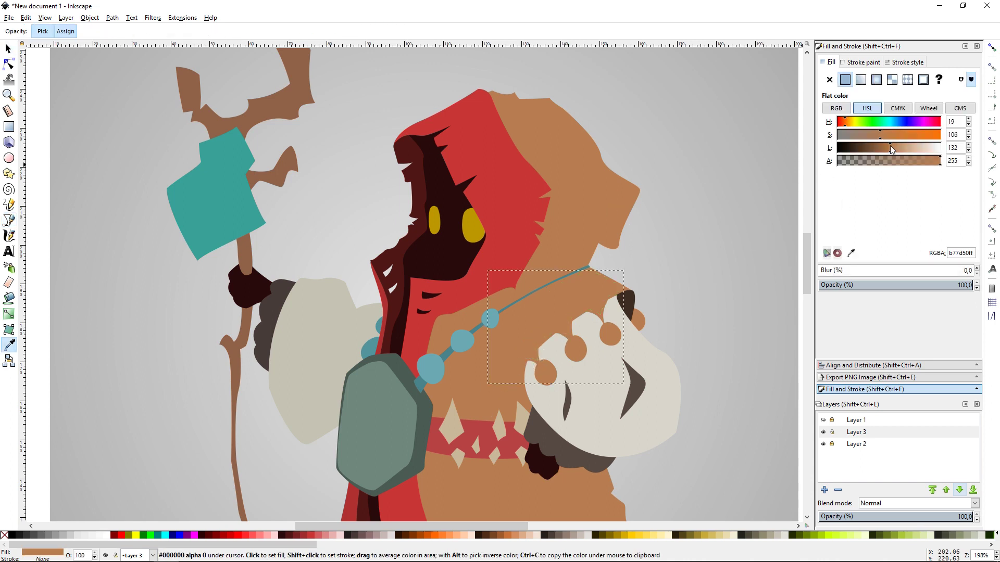
pyautogui.moveTo(891, 150); pyautogui.dragTo(908, 150)
pyautogui.press('s')
pyautogui.press('Escape')
pyautogui.scroll(-2, 705, 263)
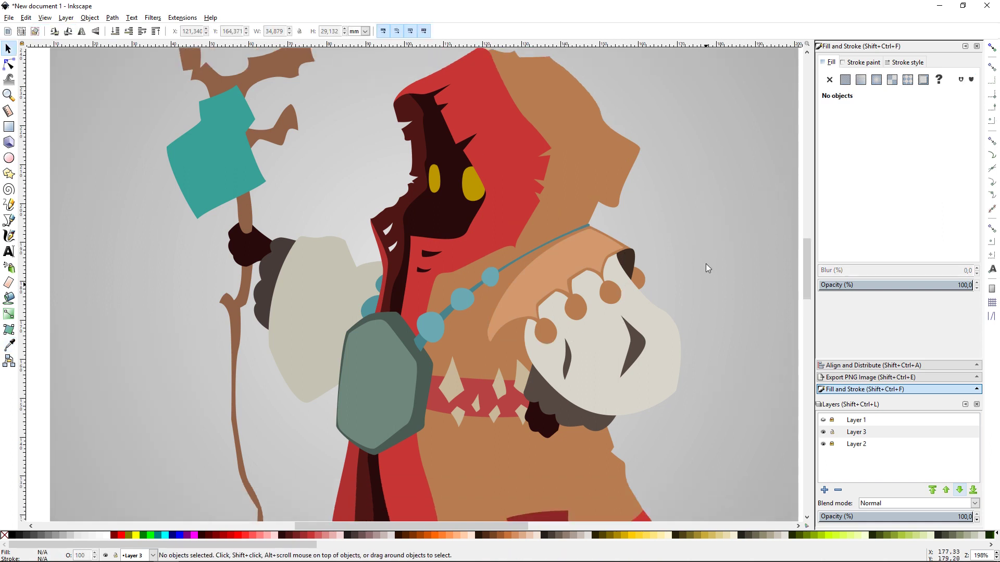
pyautogui.scroll(-1, 705, 268)
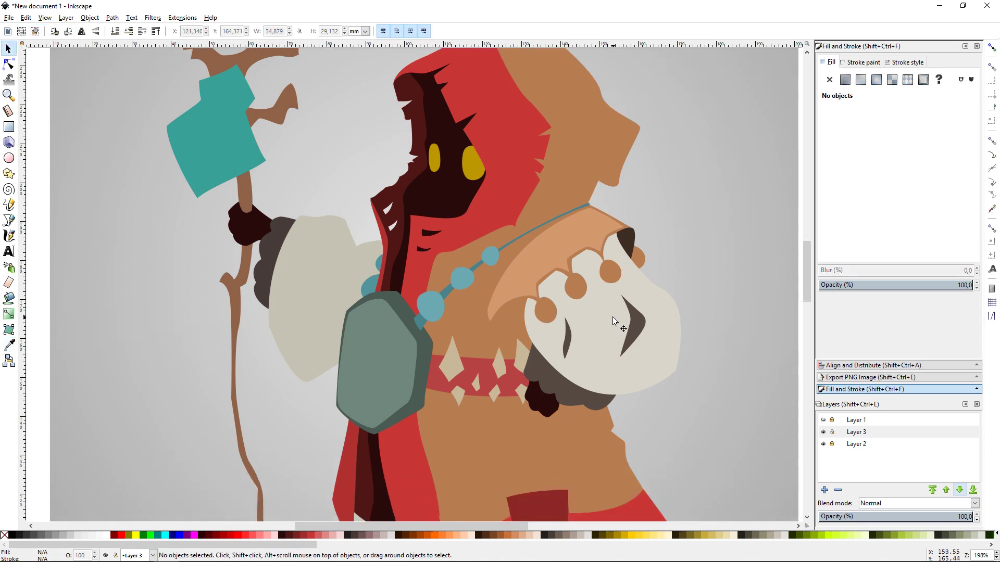
pyautogui.keyDown('ctrl'); pyautogui.scroll(1, 612, 316); pyautogui.keyUp('ctrl')
pyautogui.keyDown('ctrl'); pyautogui.scroll(1, 615, 292); pyautogui.keyUp('ctrl')
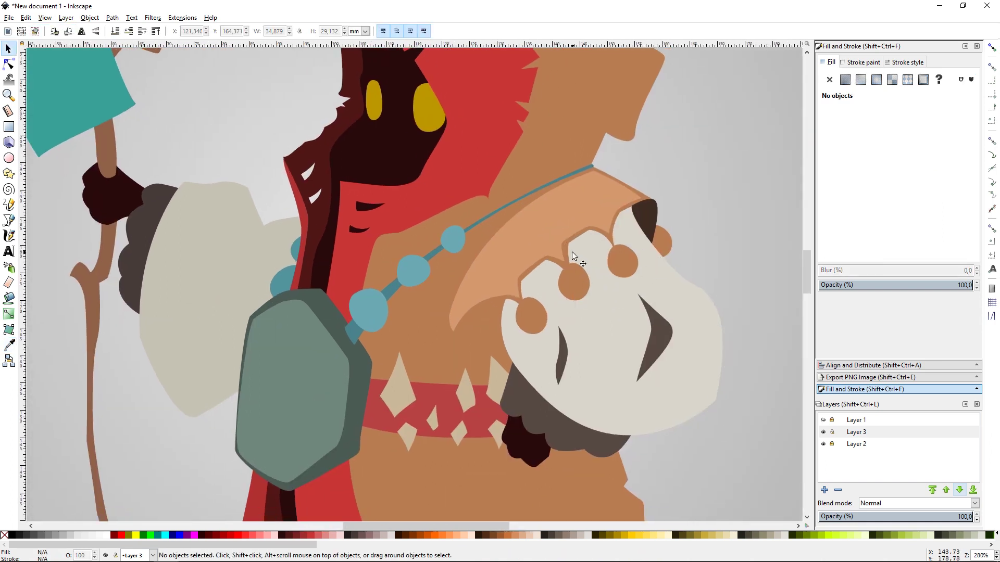
# - Draw small highlight shapes over the three knuckles
pyautogui.press('b')
pyautogui.click(524, 303)
pyautogui.moveTo(537, 313); pyautogui.dragTo(537, 313)
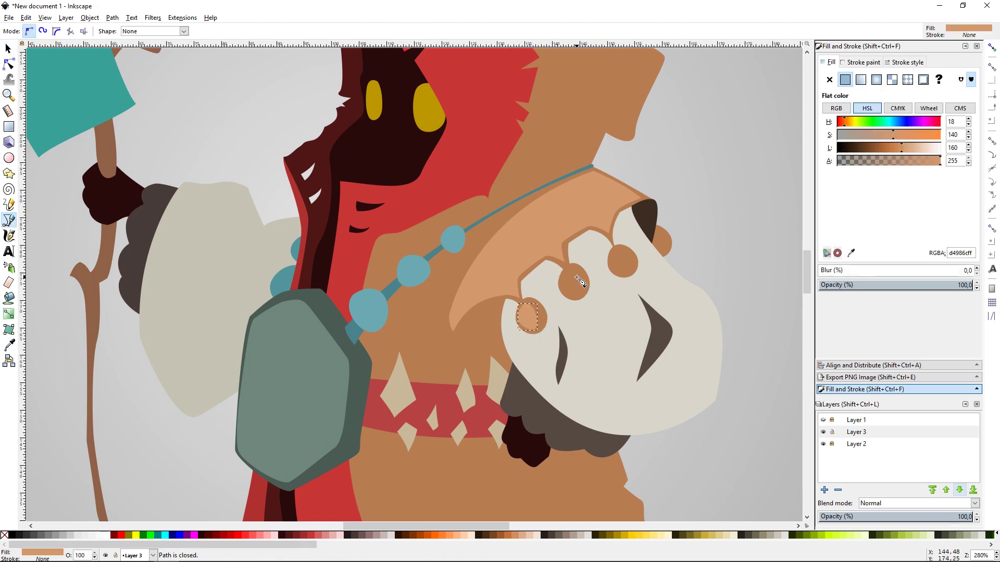
pyautogui.moveTo(570, 267); pyautogui.dragTo(566, 293)
pyautogui.click(569, 267)
pyautogui.moveTo(617, 248); pyautogui.dragTo(630, 269)
pyautogui.press('s')
pyautogui.click(711, 237)
# - Check the lighter arm shape, then deselect and return to the Bezier pen
pyautogui.scroll(2, 712, 237)
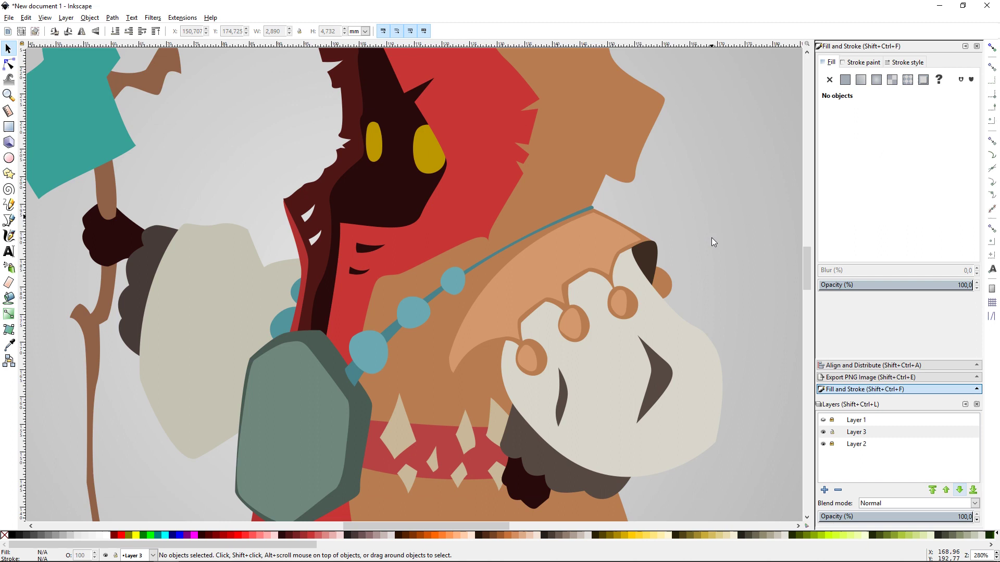
pyautogui.click(589, 235)
pyautogui.press('Escape')
pyautogui.scroll(-2, 724, 221)
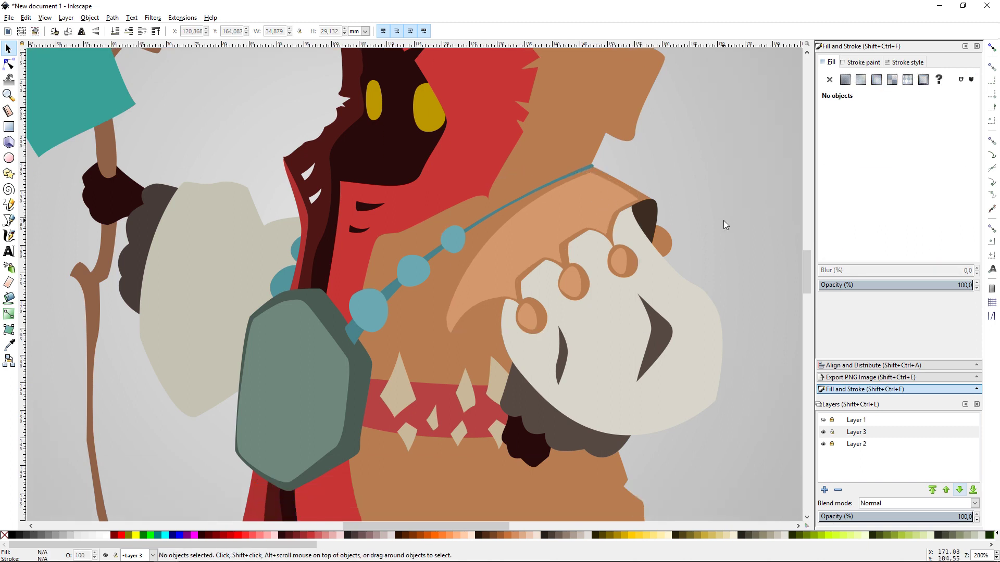
pyautogui.press('b')
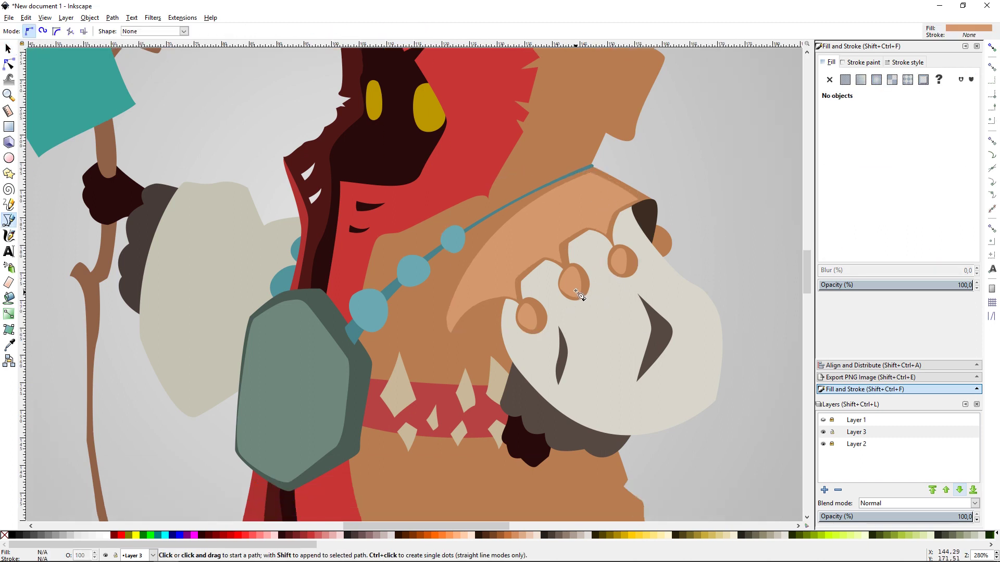
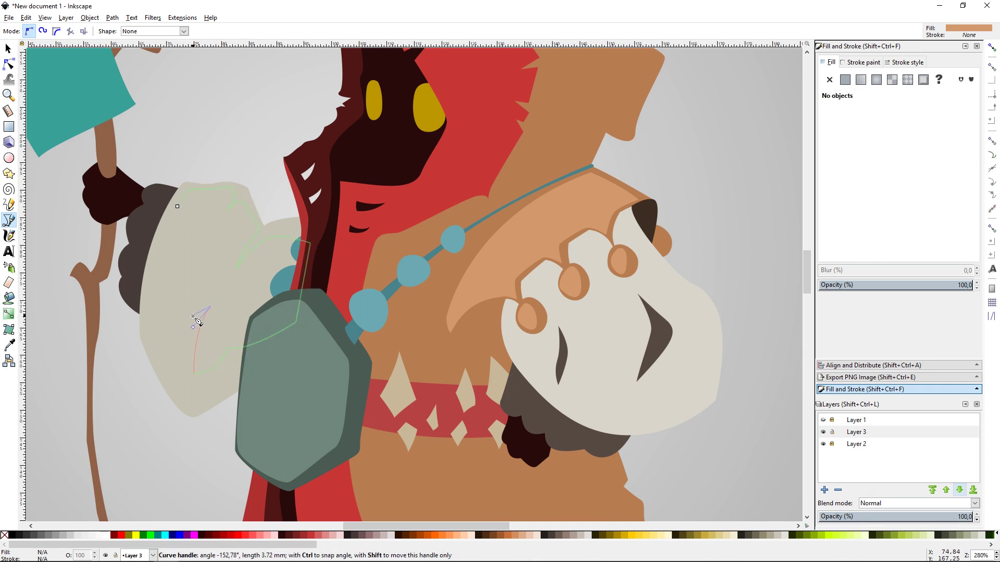
# - Finish the new sleeve shape and fill it pale beige (e6e5df)
pyautogui.press('Return')
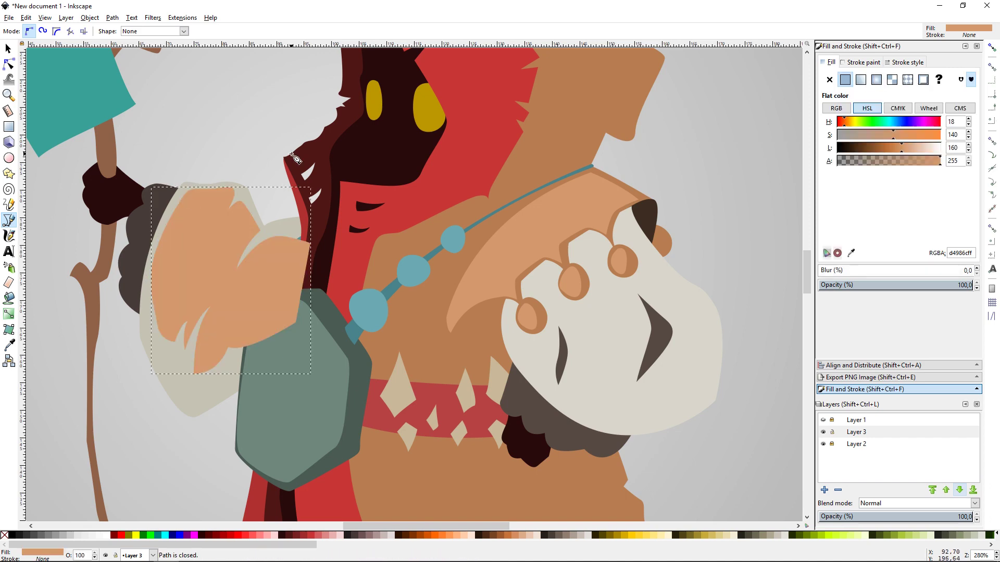
pyautogui.press('s')
pyautogui.click(142, 32)
pyautogui.press('Escape')
pyautogui.press('-')
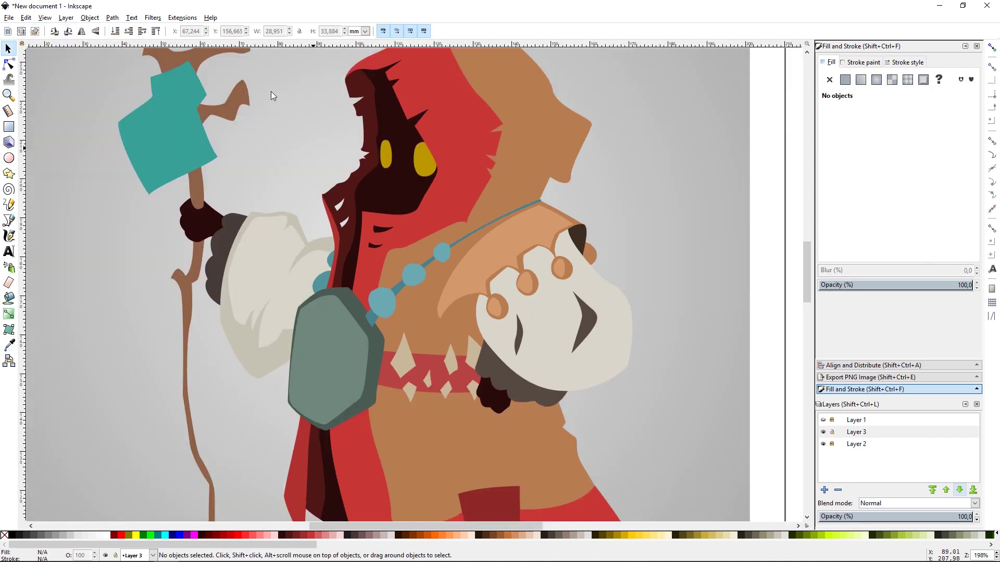
pyautogui.press('-')
pyautogui.press('+')
pyautogui.press('+')
# - Draw two curved highlight shapes along the sleeve of the staff-holding arm
pyautogui.press('b')
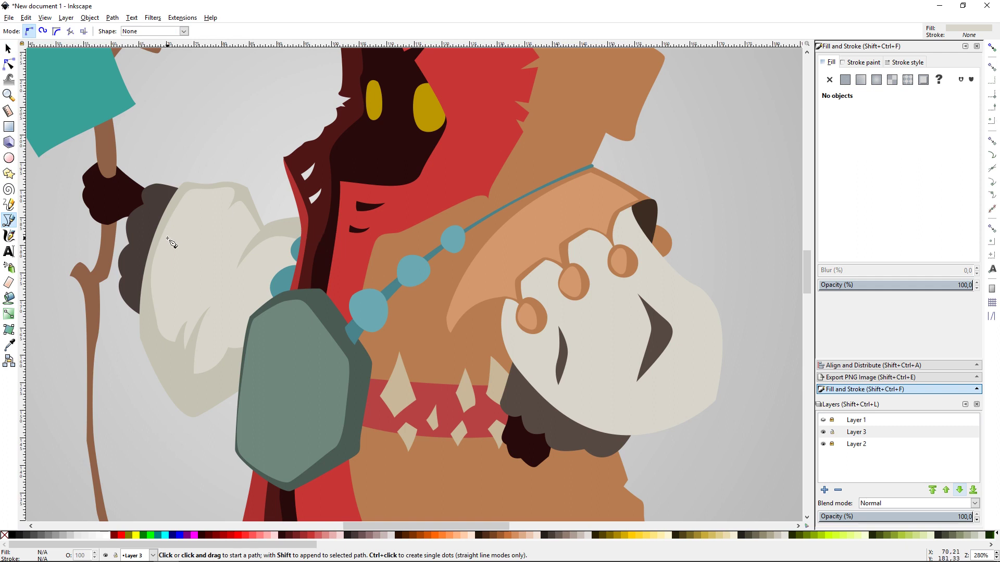
pyautogui.click(168, 238)
pyautogui.moveTo(184, 198); pyautogui.dragTo(193, 187)
pyautogui.moveTo(202, 237); pyautogui.dragTo(178, 241)
pyautogui.press('Return')
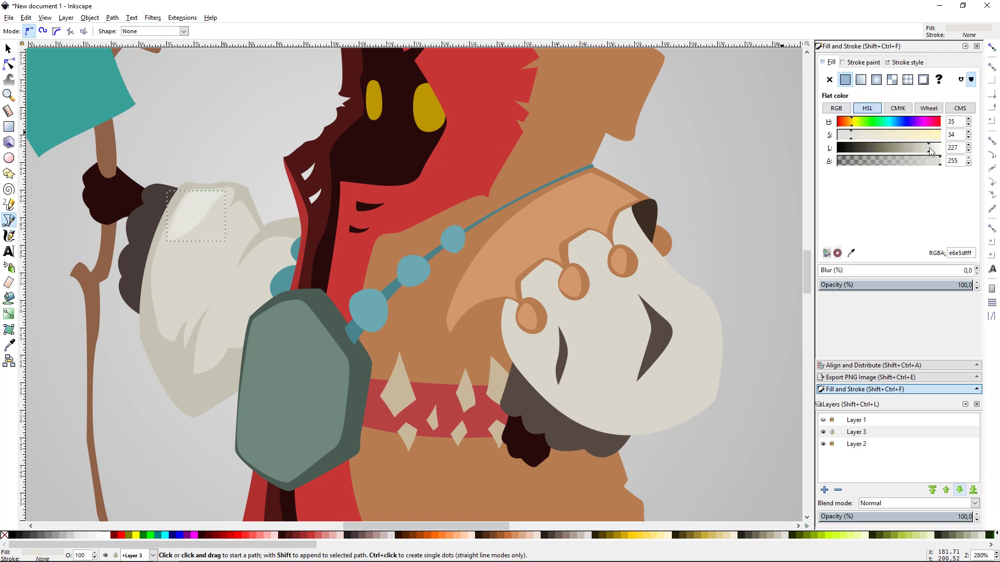
pyautogui.click(240, 220)
pyautogui.moveTo(230, 300); pyautogui.dragTo(225, 344)
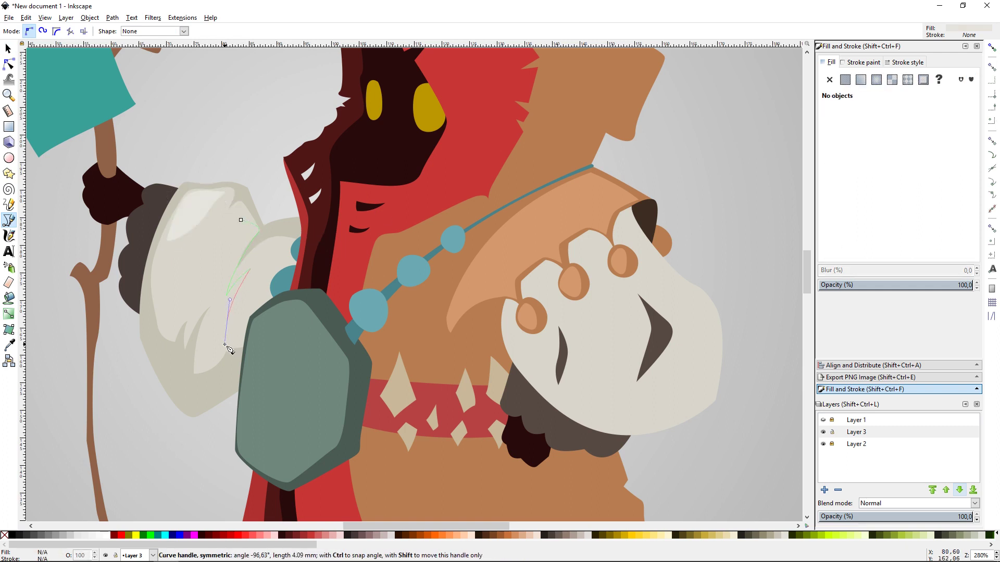
pyautogui.click(241, 220)
pyautogui.press('s')
pyautogui.press('Escape')
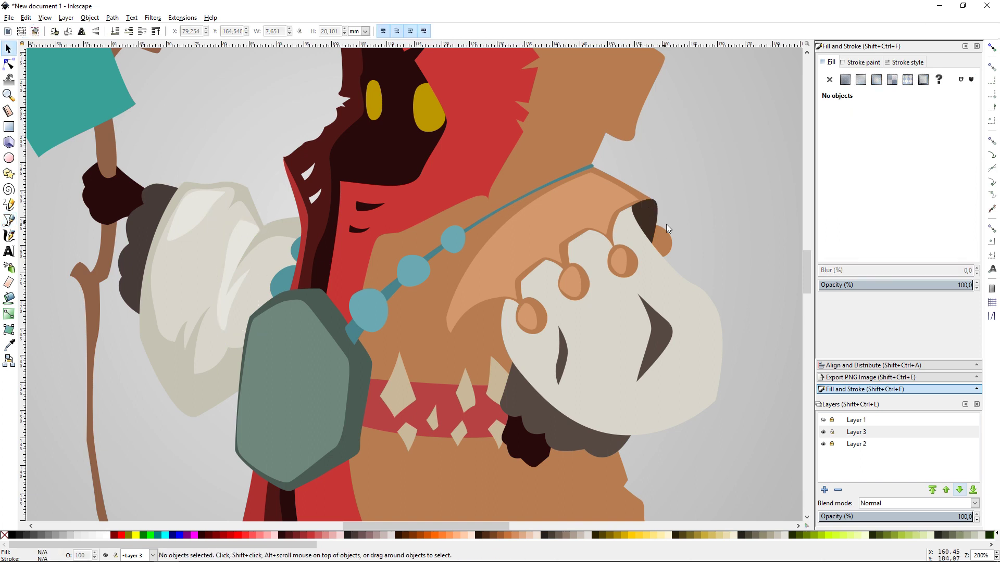
pyautogui.hscroll(2, 671, 227)
# - Draw a pale highlight on the mask and lower it below the dark mouth shapes
pyautogui.press('b')
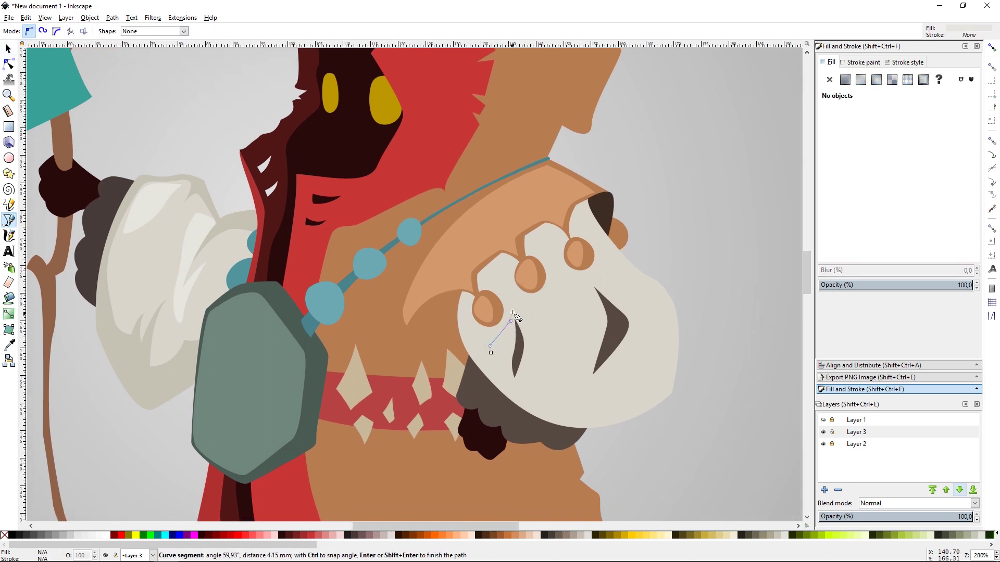
pyautogui.moveTo(655, 373); pyautogui.dragTo(649, 382)
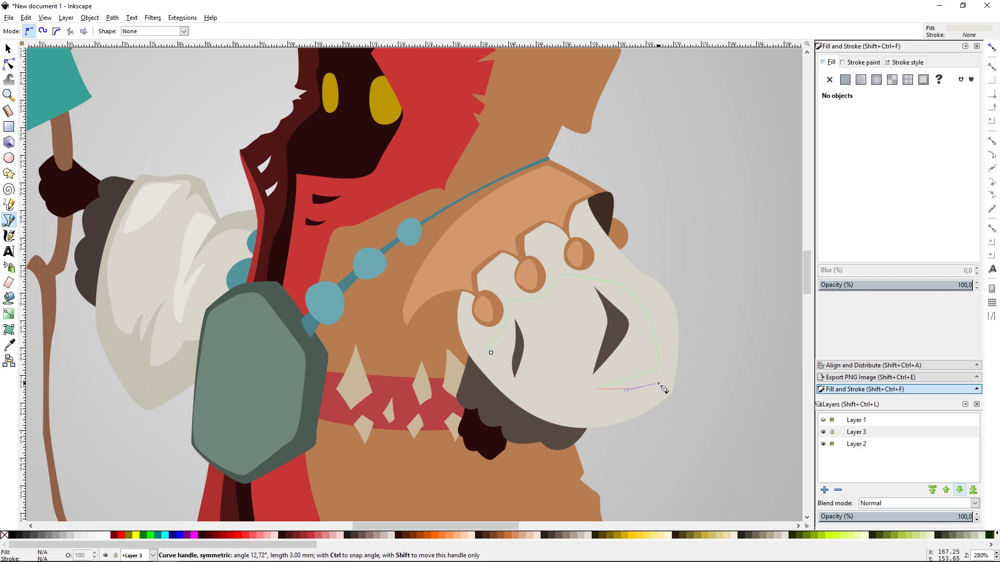
pyautogui.moveTo(545, 403); pyautogui.dragTo(548, 405)
pyautogui.click(491, 352)
pyautogui.press('s')
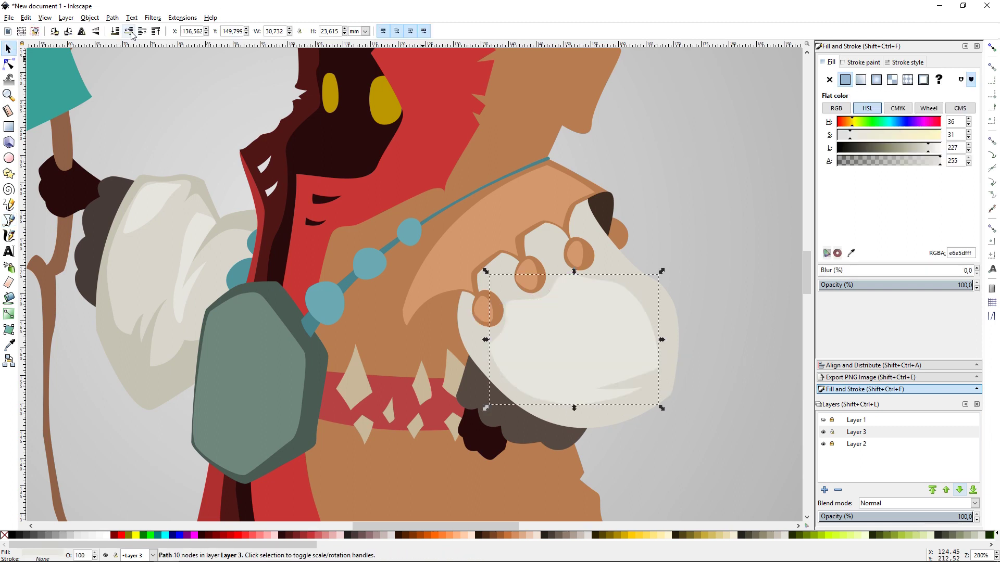
pyautogui.click(130, 32)
pyautogui.scroll(1, 717, 197)
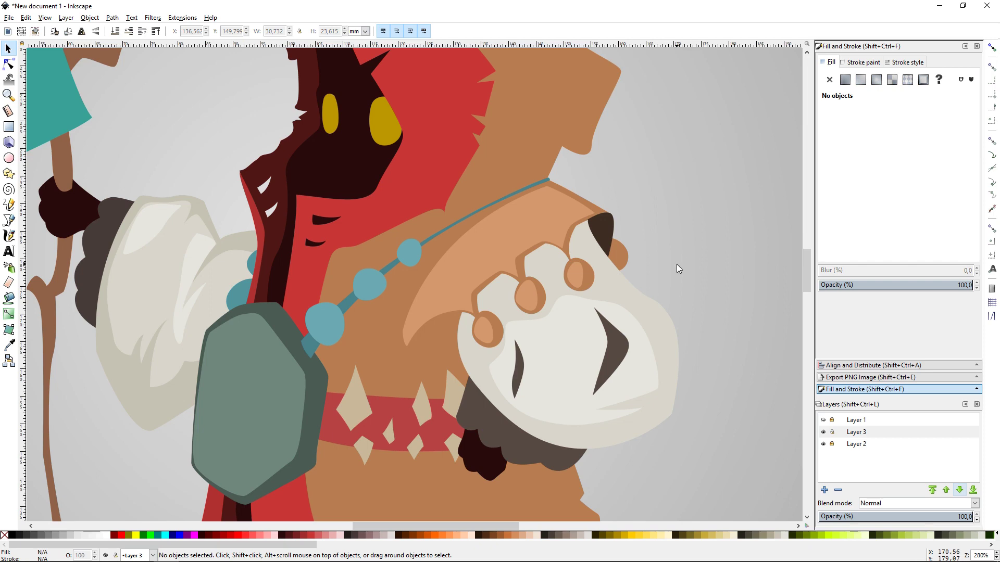
pyautogui.click(685, 210)
pyautogui.scroll(-3, 705, 195)
pyautogui.scroll(2, 705, 195)
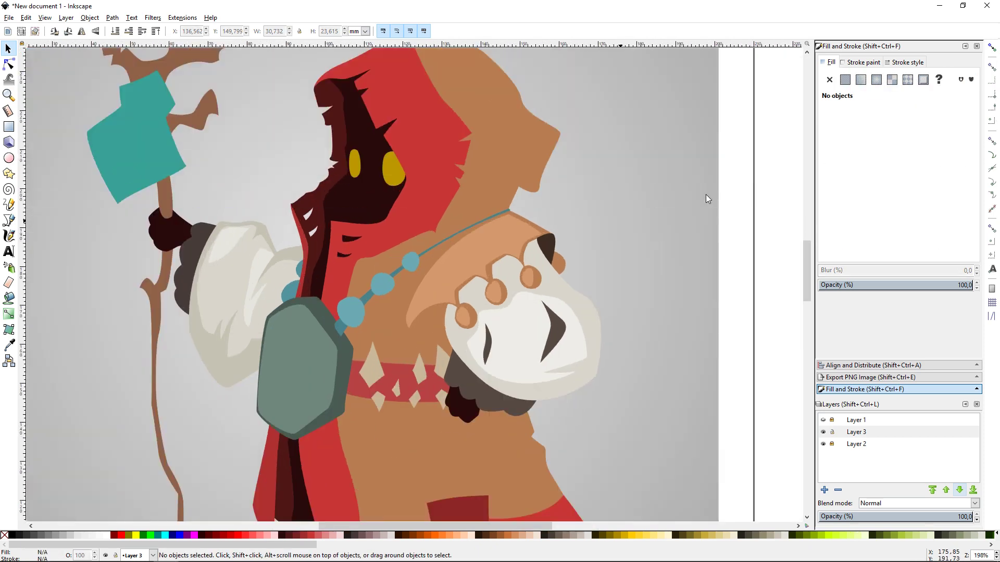
pyautogui.scroll(2, 677, 213)
# - Outline a shadow shape around the orange fingertips gripping the mask
pyautogui.press('b')
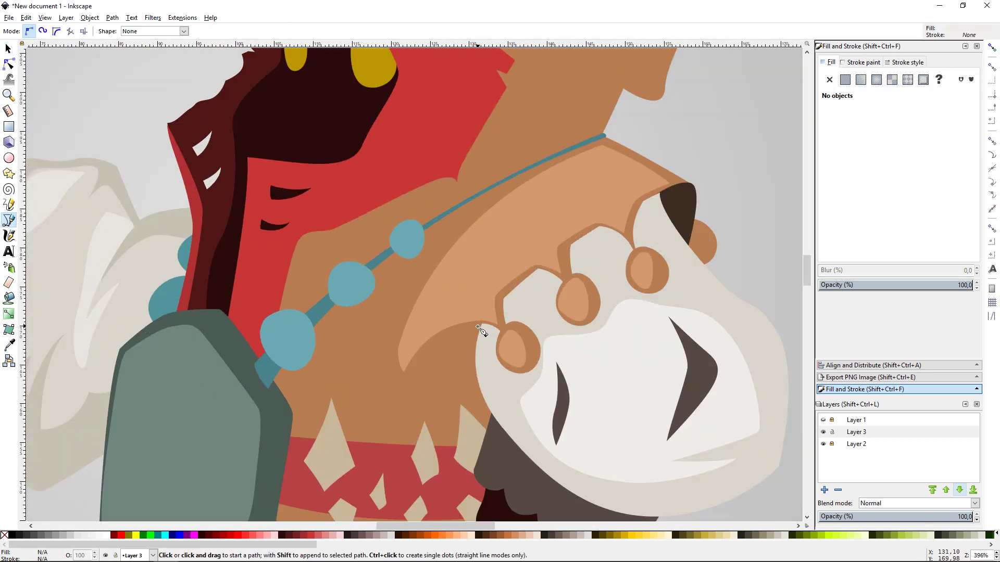
pyautogui.click(480, 327)
pyautogui.moveTo(539, 331); pyautogui.dragTo(520, 308)
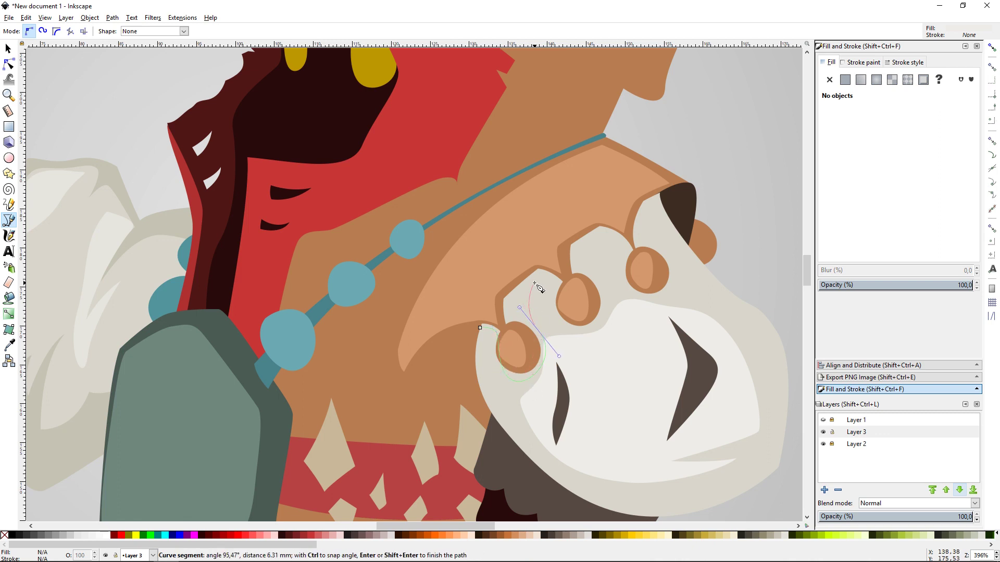
pyautogui.moveTo(579, 331); pyautogui.dragTo(599, 336)
pyautogui.moveTo(623, 241)
pyautogui.mouseDown()
pyautogui.moveTo(633, 254)
pyautogui.moveTo(651, 209)
pyautogui.mouseUp()
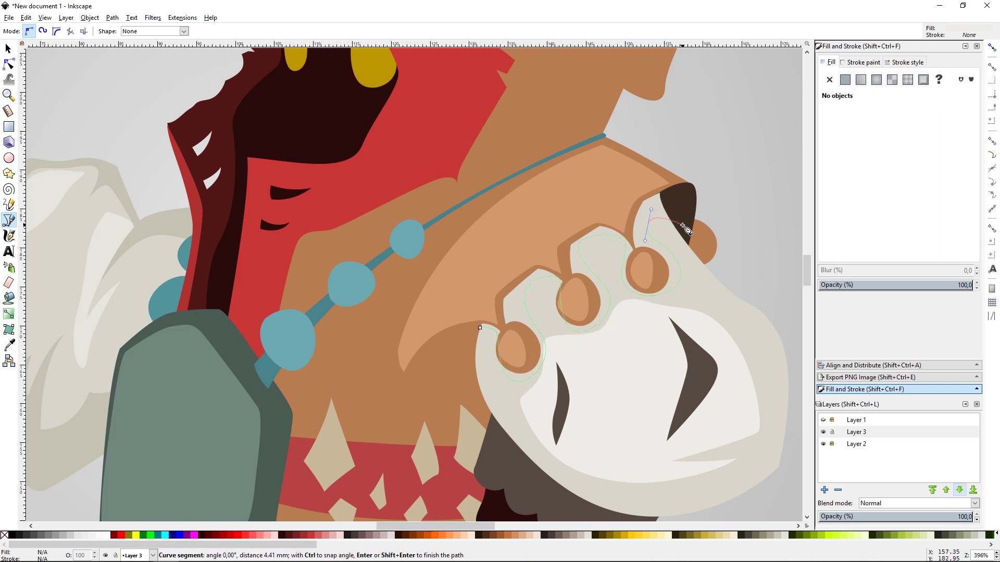
pyautogui.click(479, 327)
# - Darken the fingertip shadow's fill and lower it beneath the orange fingertips
pyautogui.press('d')
pyautogui.moveTo(929, 147); pyautogui.dragTo(918, 150)
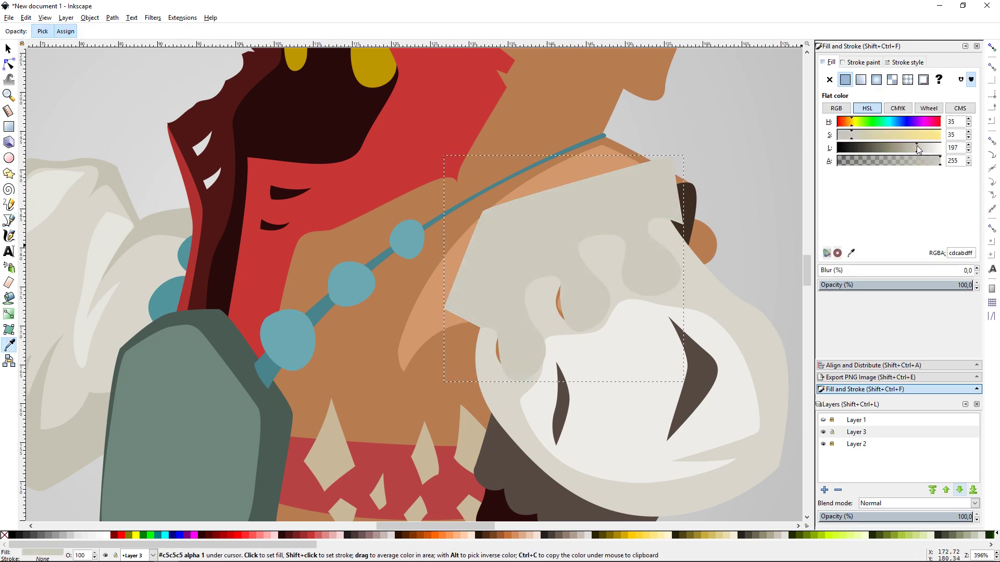
pyautogui.press('s')
pyautogui.hotkey('ctrl', 'z')
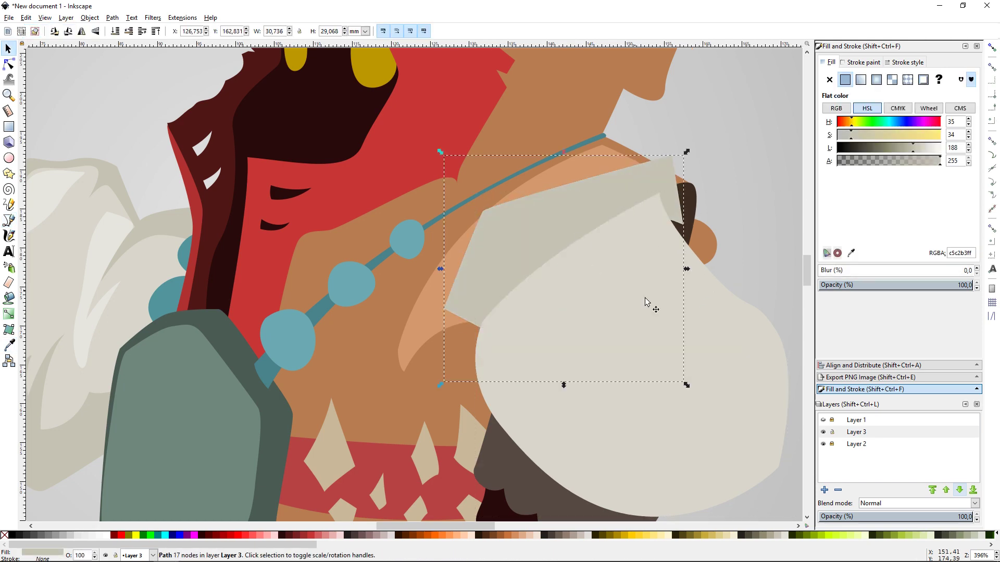
pyautogui.hotkey('ctrl', 'z')
pyautogui.click(129, 31)
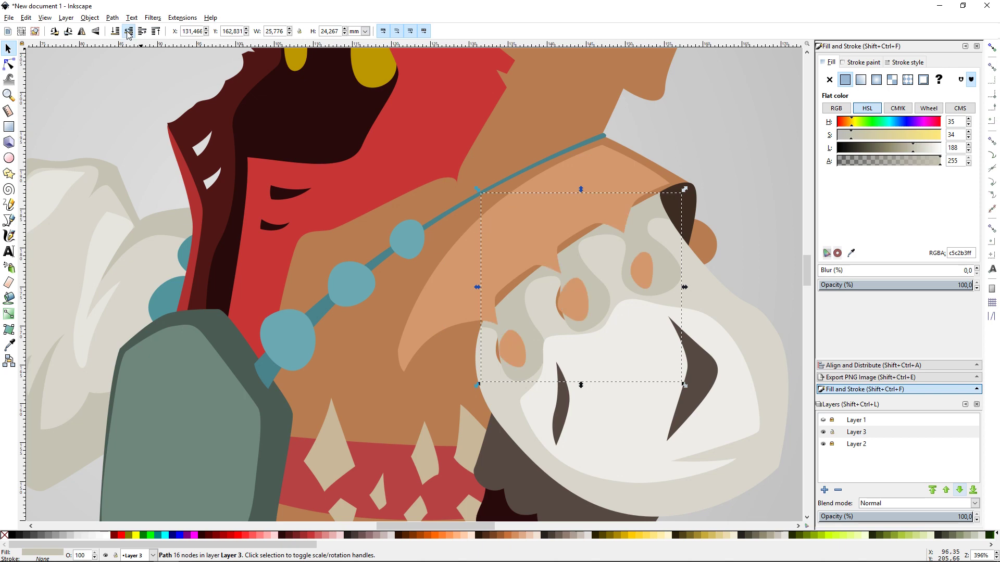
pyautogui.moveTo(913, 148); pyautogui.dragTo(905, 150)
pyautogui.click(732, 156)
# - Recolour the fingertip shadow to a darker, neutral grey
pyautogui.scroll(-3, 732, 156)
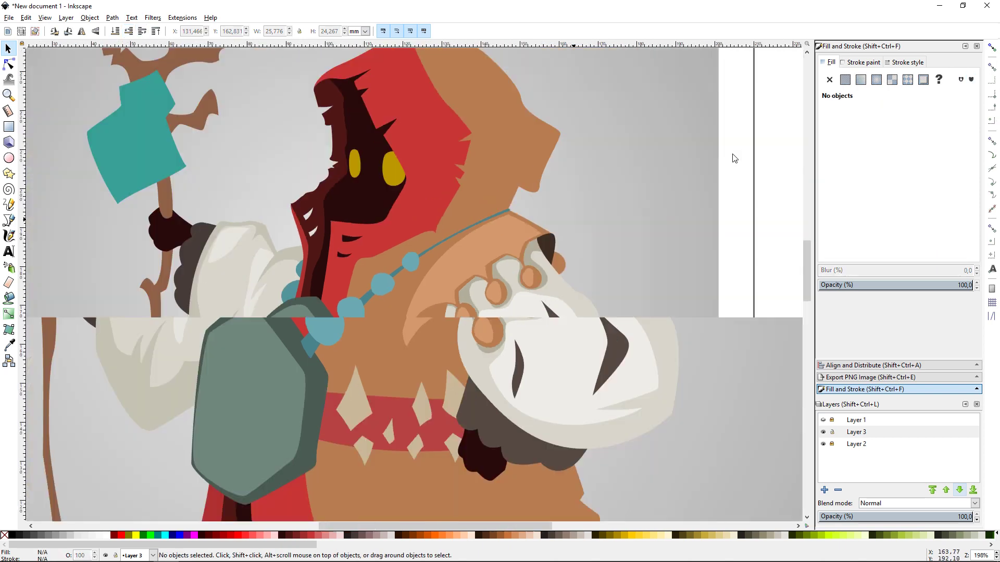
pyautogui.scroll(-2, 732, 156)
pyautogui.scroll(3, 613, 271)
pyautogui.click(573, 364)
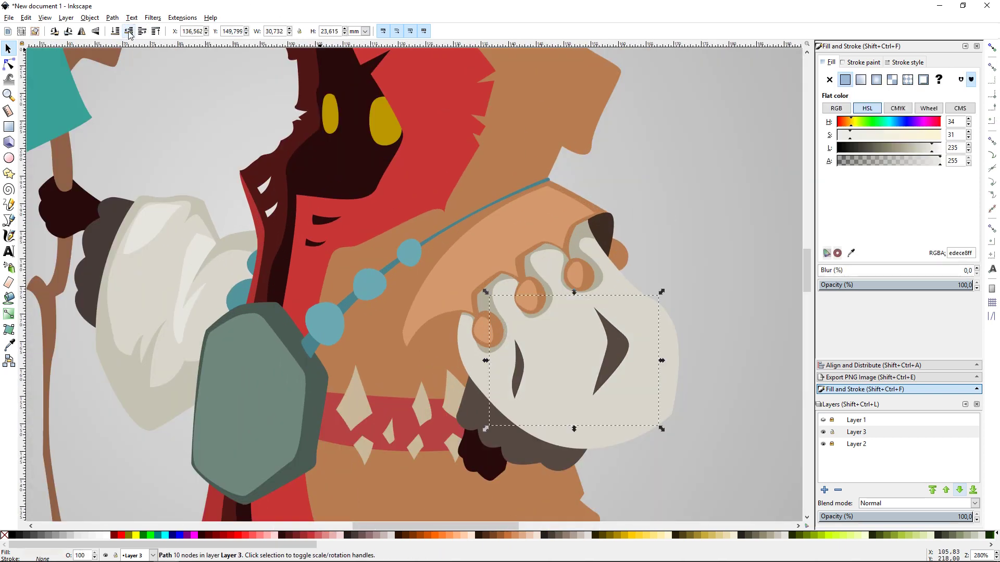
pyautogui.click(646, 167)
pyautogui.click(544, 292)
pyautogui.moveTo(886, 135); pyautogui.dragTo(837, 135)
pyautogui.moveTo(900, 150)
pyautogui.mouseDown()
pyautogui.moveTo(872, 149)
pyautogui.moveTo(908, 151)
pyautogui.mouseUp()
pyautogui.press('-')
pyautogui.press('-')
pyautogui.press('+')
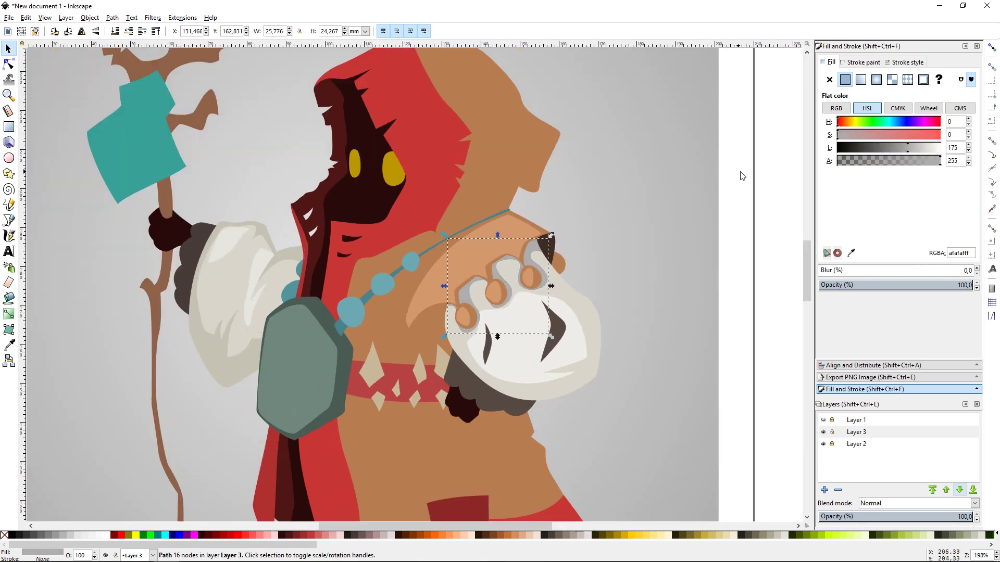
pyautogui.click(737, 184)
pyautogui.scroll(-1, 736, 184)
# - Draw a highlight shape running along the arm
pyautogui.press('+')
pyautogui.press('b')
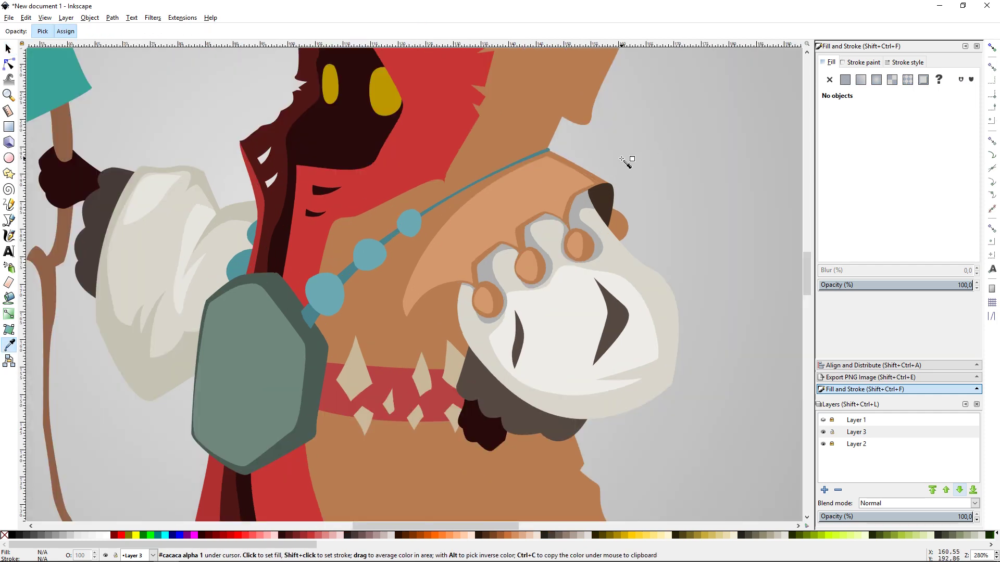
pyautogui.press('+')
pyautogui.click(417, 276)
pyautogui.moveTo(598, 115); pyautogui.dragTo(630, 114)
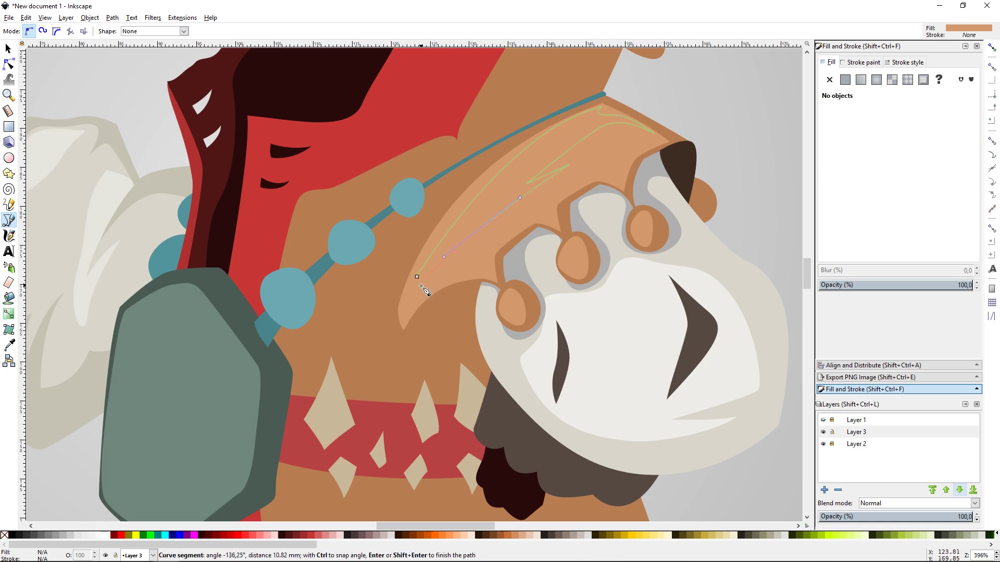
pyautogui.click(417, 277)
pyautogui.press('Escape')
pyautogui.press('s')
# - Give the arm highlight a light tan colour
pyautogui.scroll(-5, 724, 110)
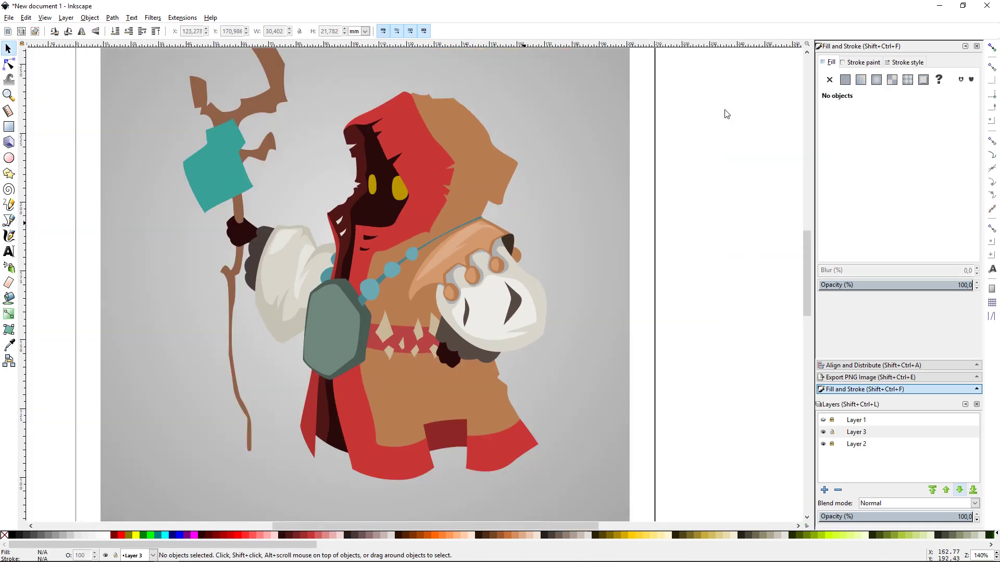
pyautogui.scroll(4, 582, 139)
pyautogui.click(422, 294)
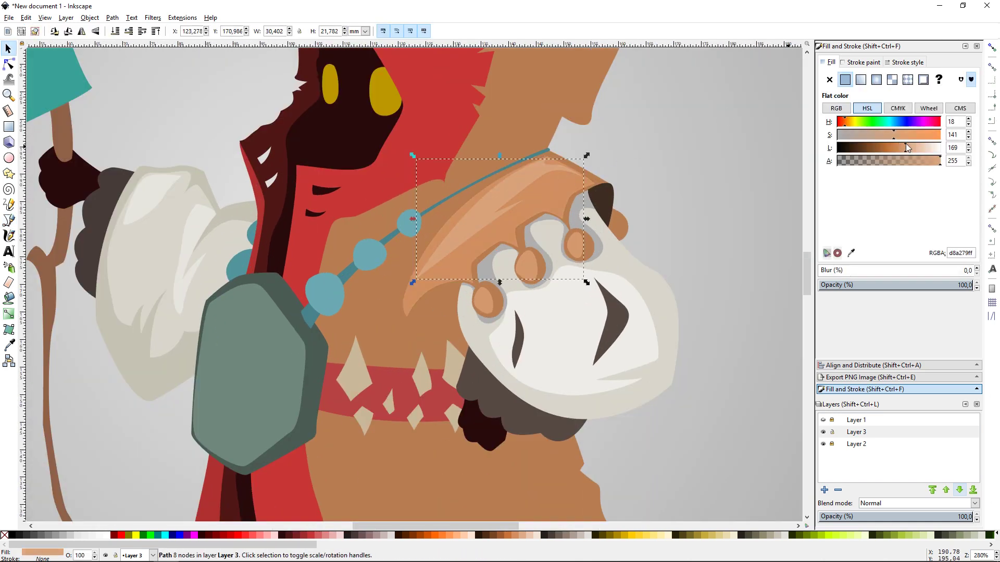
pyautogui.click(703, 152)
pyautogui.press('-')
pyautogui.press('-')
pyautogui.scroll(1, 642, 217)
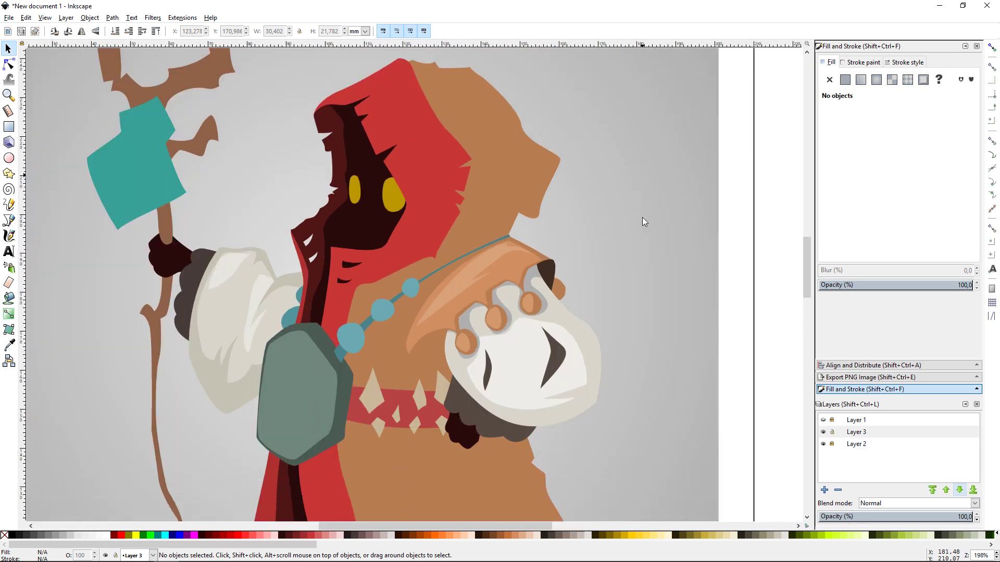
pyautogui.scroll(1, 600, 208)
pyautogui.scroll(2, 527, 249)
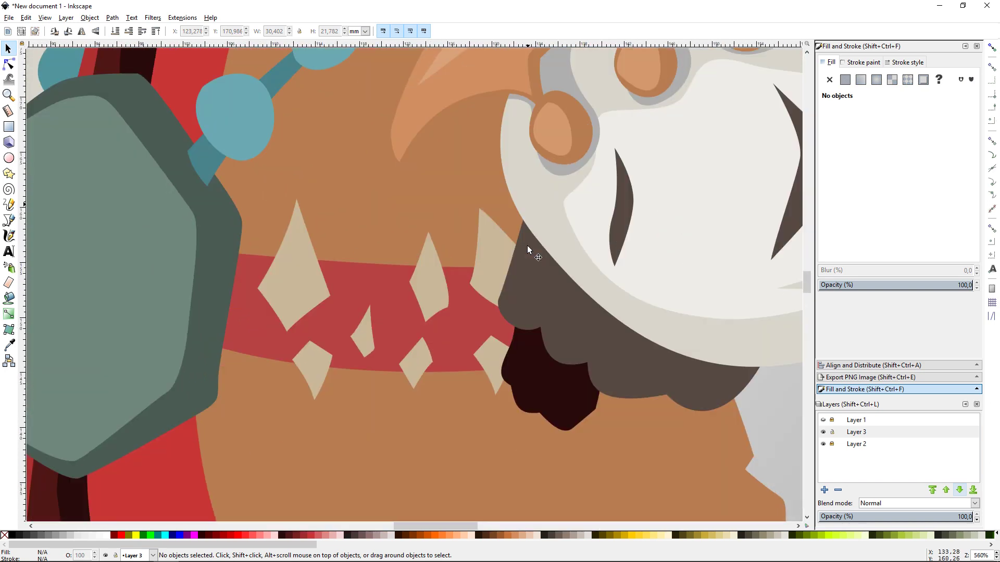
# - Duplicate the two diamonds into semi-transparent black shadow copies placed behind them
pyautogui.click(308, 263)
pyautogui.keyDown('shift'); pyautogui.click(313, 367); pyautogui.keyUp('shift')
pyautogui.hotkey('ctrl', 'd')
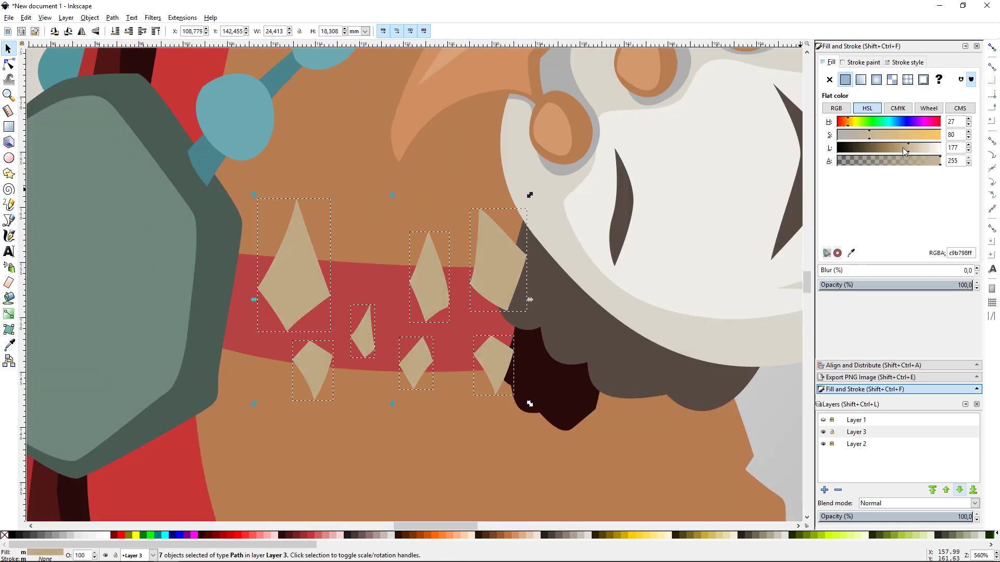
pyautogui.moveTo(285, 270); pyautogui.dragTo(293, 277)
pyautogui.moveTo(908, 148); pyautogui.dragTo(835, 145)
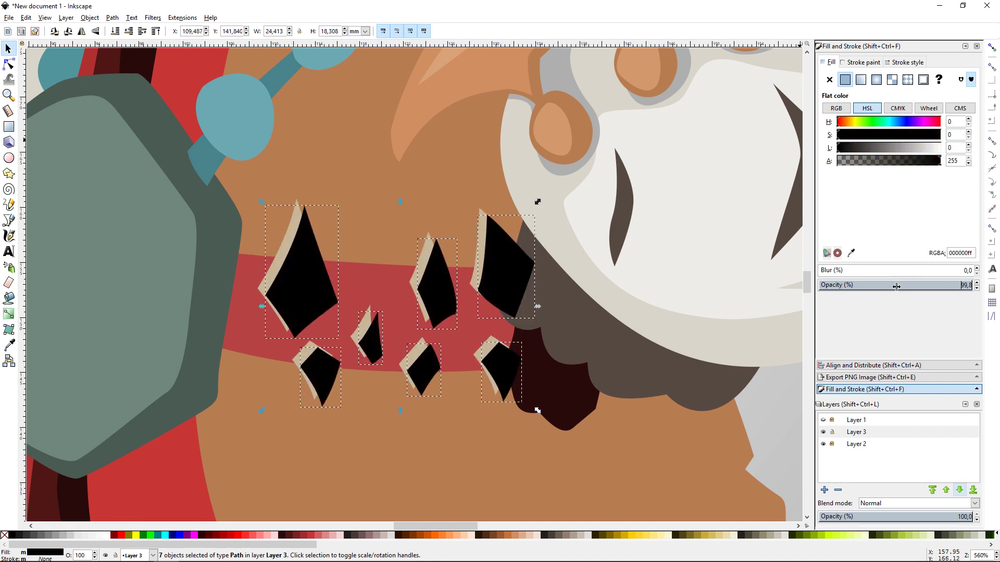
pyautogui.moveTo(897, 286); pyautogui.dragTo(892, 286)
pyautogui.write('93')
pyautogui.press('Return')
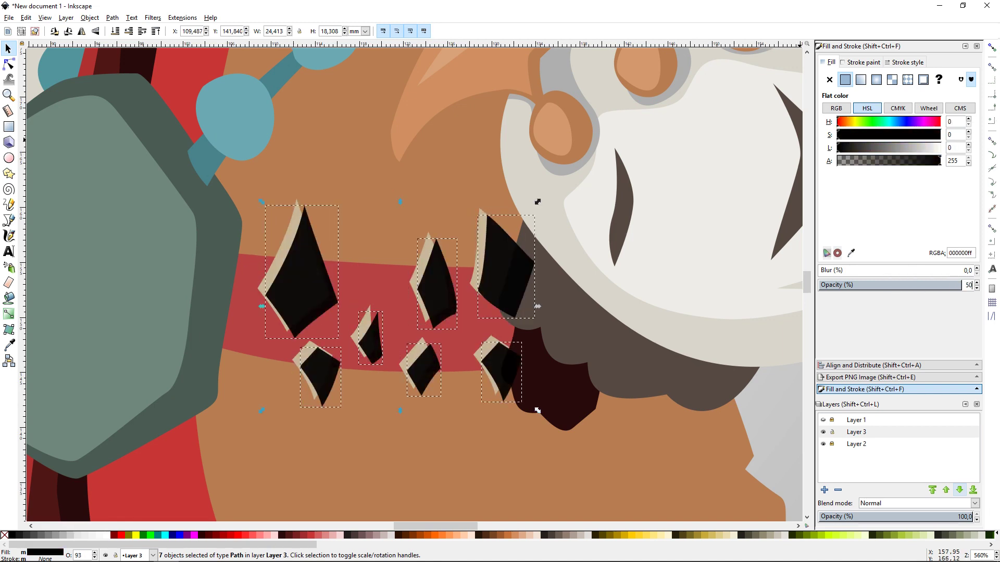
pyautogui.press('Return')
pyautogui.click(129, 35)
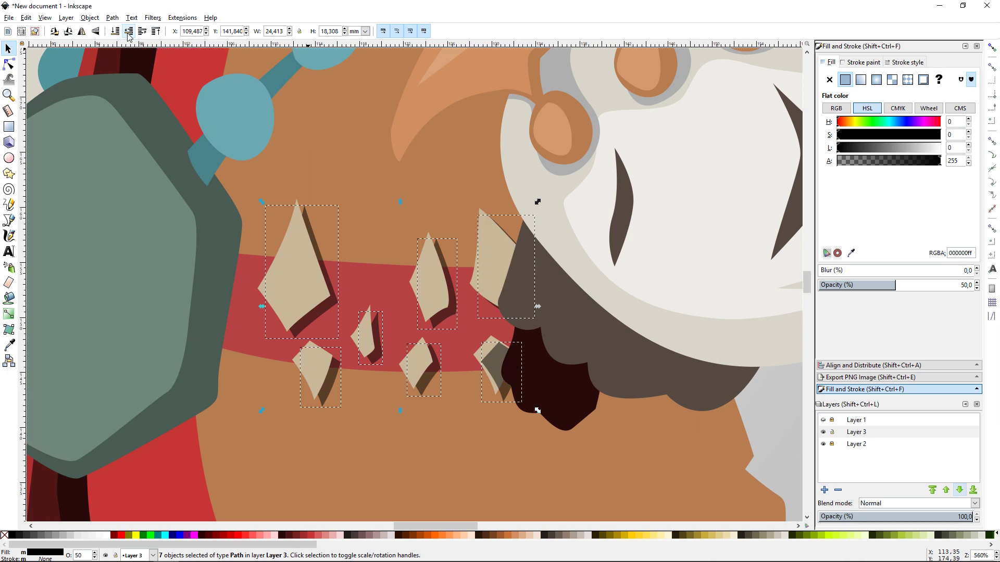
pyautogui.moveTo(442, 323); pyautogui.dragTo(454, 298)
pyautogui.press('Escape')
# - Nudge the big and right diamond shadows slightly into place
pyautogui.click(336, 280)
pyautogui.moveTo(443, 369); pyautogui.dragTo(439, 368)
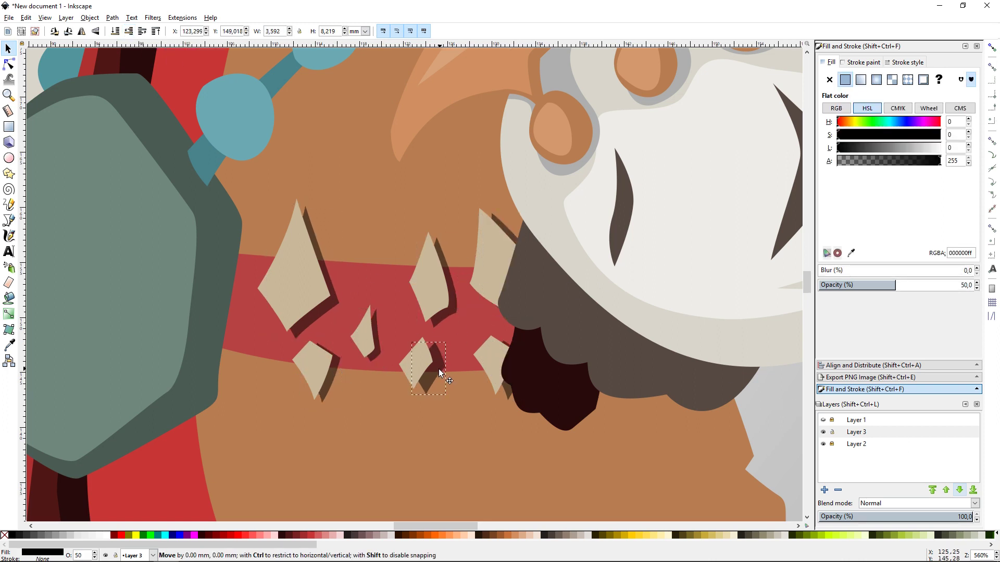
pyautogui.click(501, 390)
pyautogui.moveTo(502, 391); pyautogui.dragTo(501, 390)
pyautogui.press('Escape')
pyautogui.press('-')
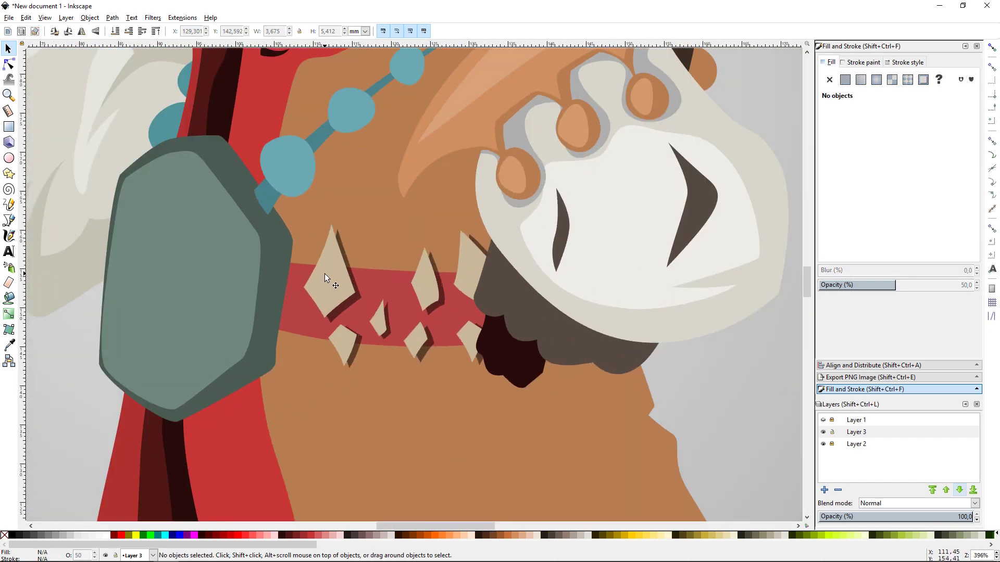
# - Draw a white highlight triangle on the left collar spike
pyautogui.press('b')
pyautogui.press('+')
pyautogui.moveTo(263, 287); pyautogui.dragTo(287, 168)
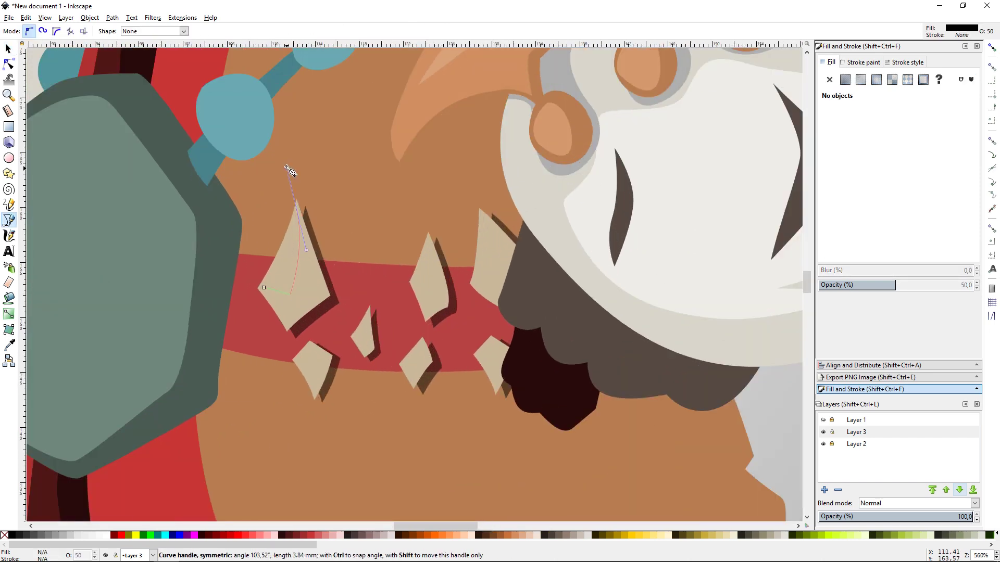
pyautogui.click(263, 287)
pyautogui.press('d')
pyautogui.click(526, 155)
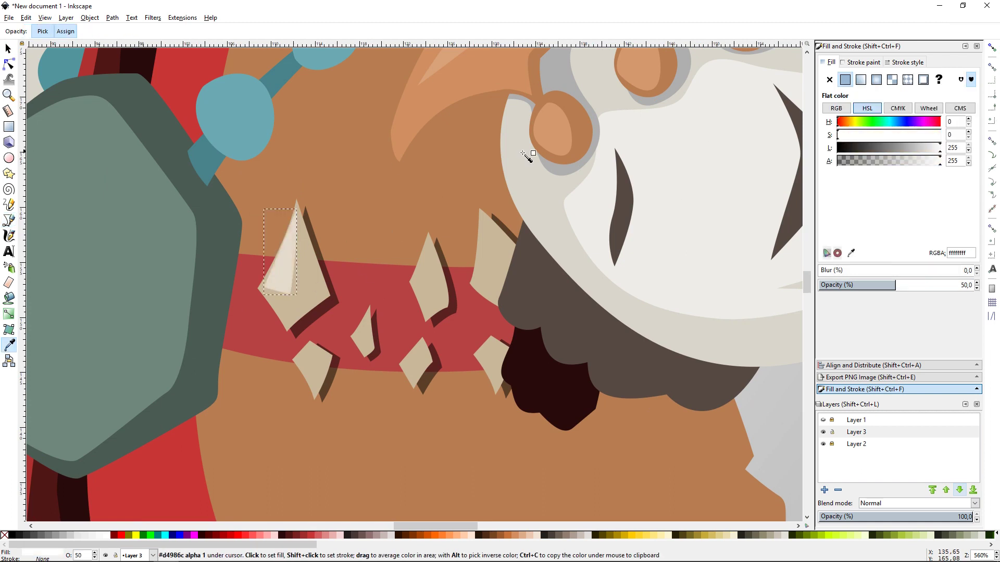
pyautogui.press('s')
pyautogui.press('Escape')
pyautogui.press('b')
# - Add highlight facets to the middle and right collar spikes
pyautogui.click(416, 281)
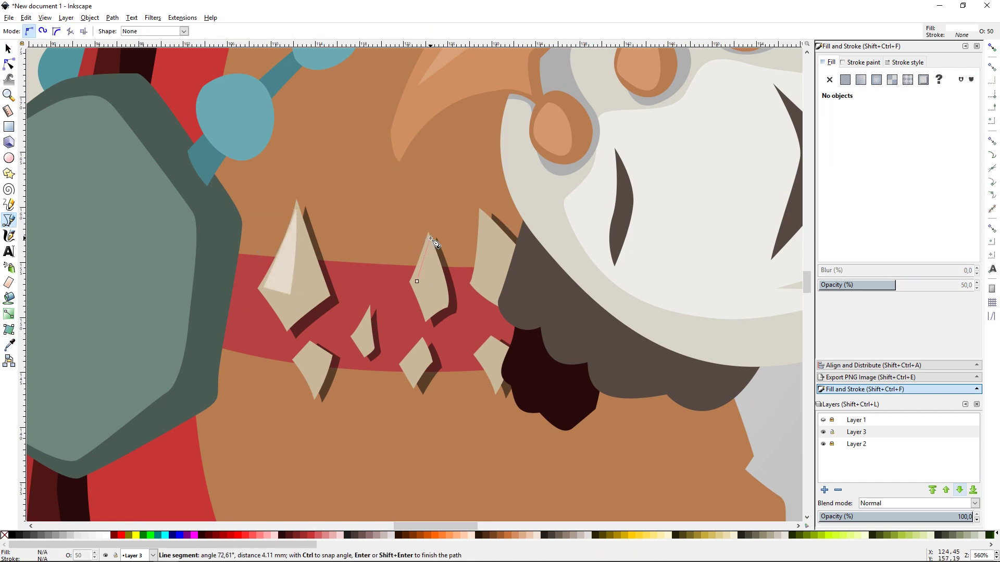
pyautogui.click(430, 239)
pyautogui.click(432, 287)
pyautogui.click(483, 215)
pyautogui.moveTo(475, 284); pyautogui.dragTo(489, 285)
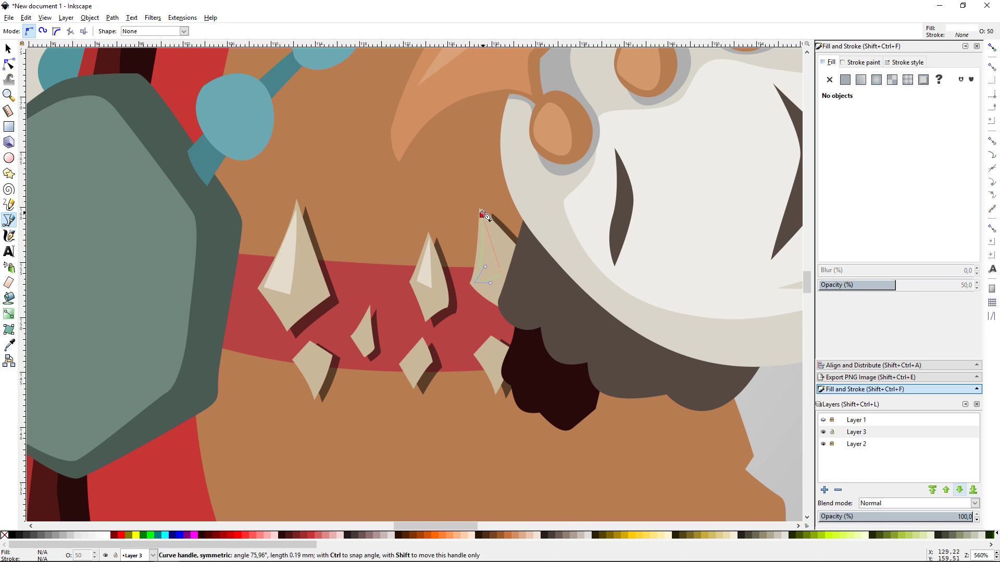
pyautogui.click(482, 215)
pyautogui.click(295, 359)
# - Add highlight facets to the lower-left, small, middle-lower and right-lower spikes
pyautogui.click(311, 344)
pyautogui.click(315, 359)
pyautogui.click(294, 359)
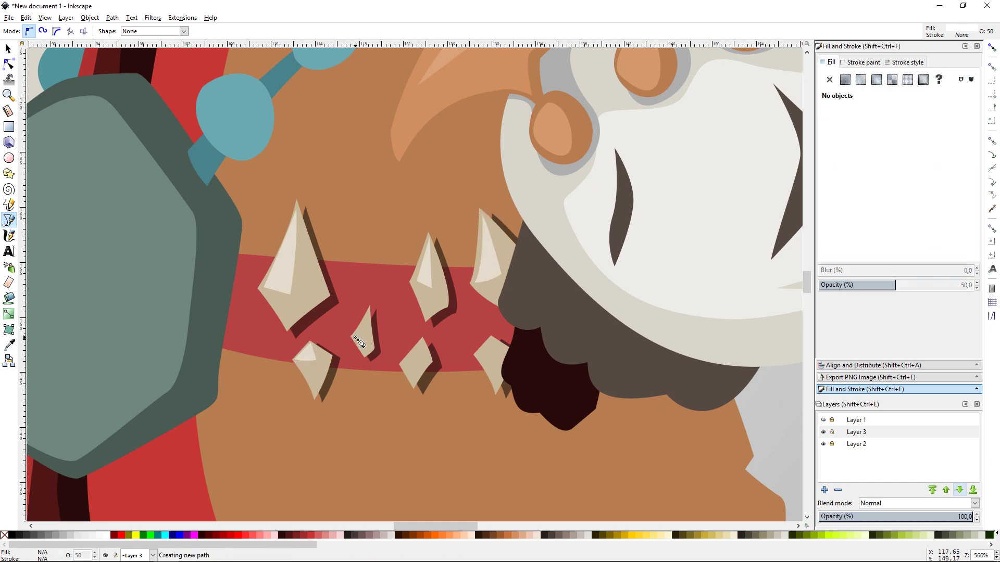
pyautogui.click(370, 307)
pyautogui.click(423, 342)
pyautogui.click(491, 338)
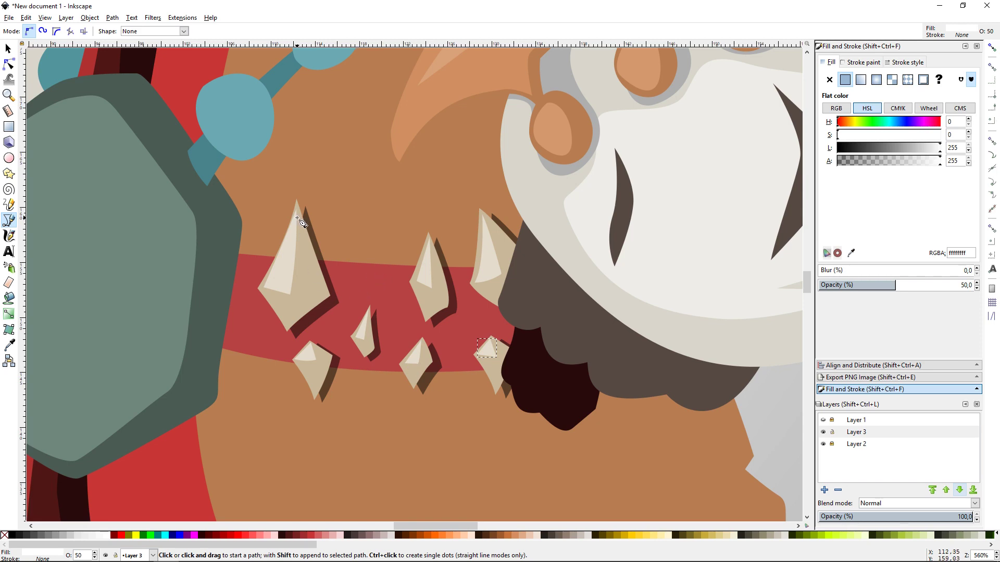
pyautogui.scroll(-1, 301, 223)
pyautogui.scroll(-2, 301, 222)
pyautogui.scroll(-2, 301, 223)
pyautogui.scroll(3, 308, 298)
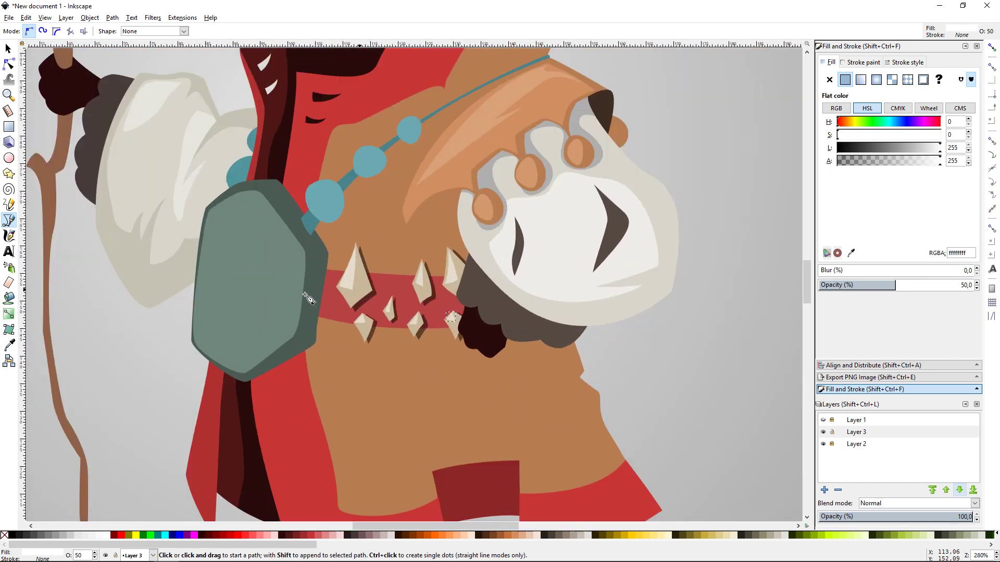
pyautogui.scroll(1, 411, 289)
# - Draw a fur shape beside the last spike and darken it to grey-brown
pyautogui.click(492, 246)
pyautogui.click(477, 292)
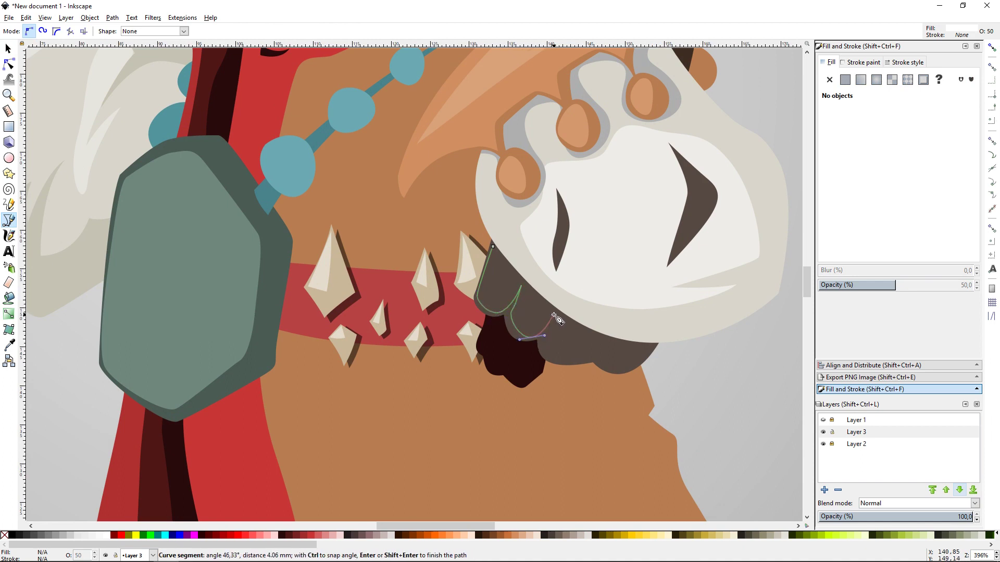
pyautogui.click(591, 351)
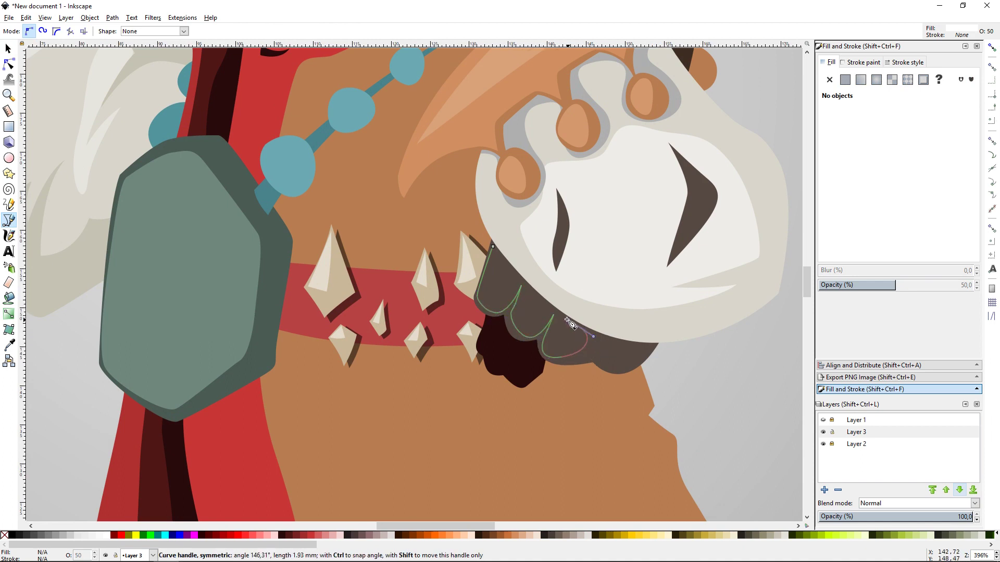
pyautogui.click(493, 247)
pyautogui.press('s')
pyautogui.moveTo(940, 148); pyautogui.dragTo(893, 146)
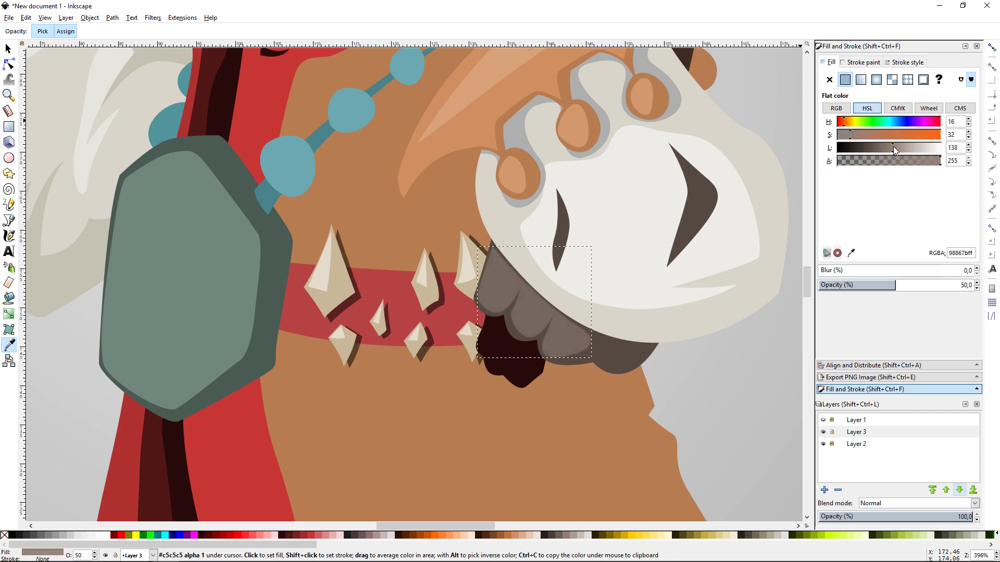
pyautogui.click(748, 371)
# - Make the hand's outline black at 50% opacity
pyautogui.press('-')
pyautogui.press('-')
pyautogui.press('-')
pyautogui.press('-')
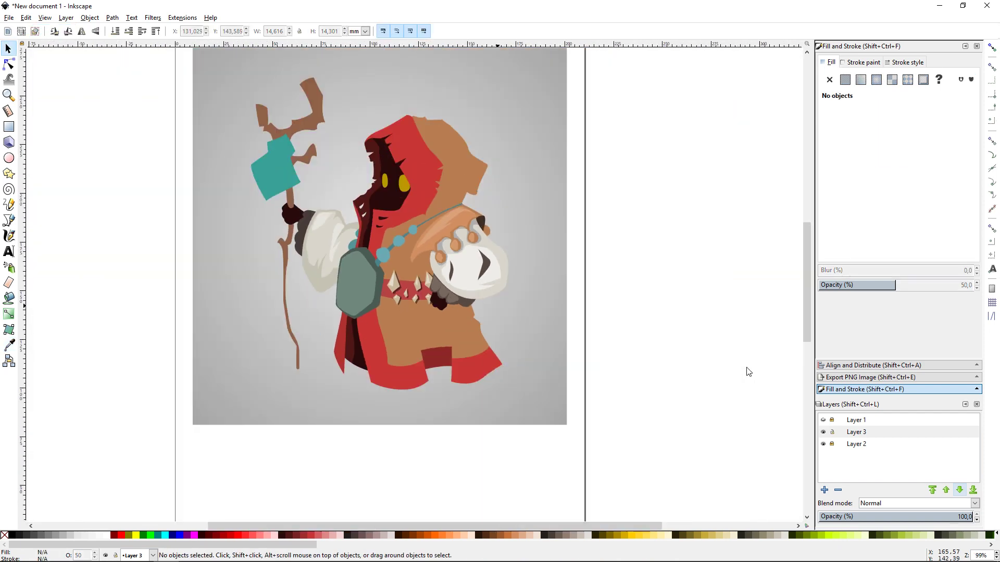
pyautogui.press('+')
pyautogui.press('+')
pyautogui.press('+')
pyautogui.click(661, 120)
pyautogui.press('d')
pyautogui.click(424, 436)
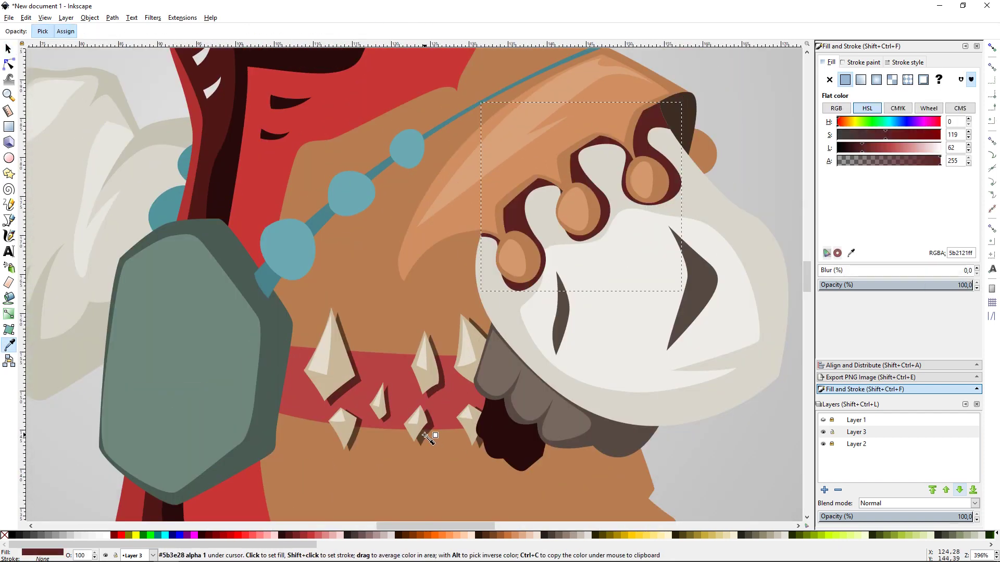
pyautogui.hotkey('ctrl', 'z')
pyautogui.write('s')
pyautogui.write('50')
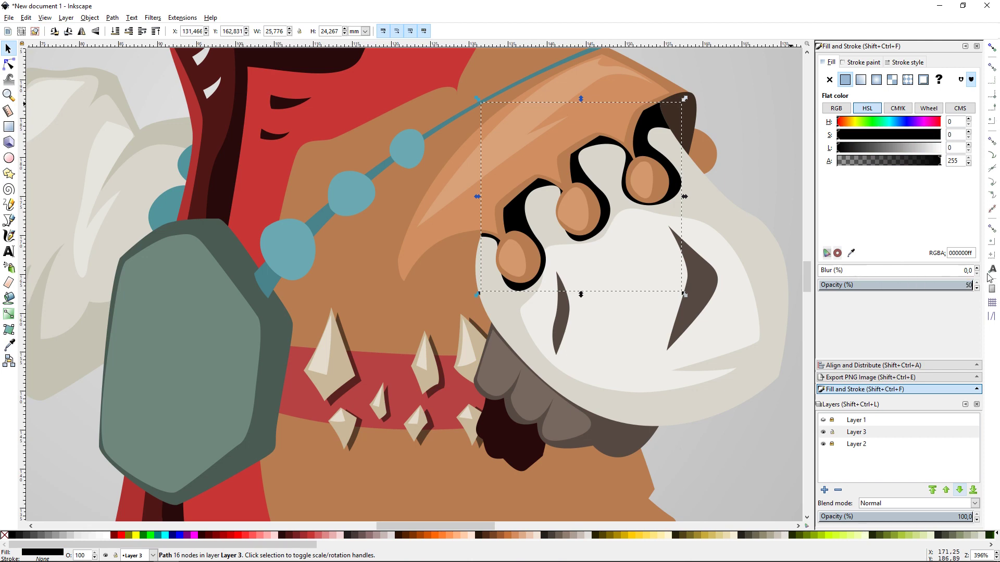
pyautogui.press('Return')
pyautogui.click(779, 120)
# - Trace a curved shadow path wrapping around the hand's knuckles
pyautogui.press('-')
pyautogui.press('+')
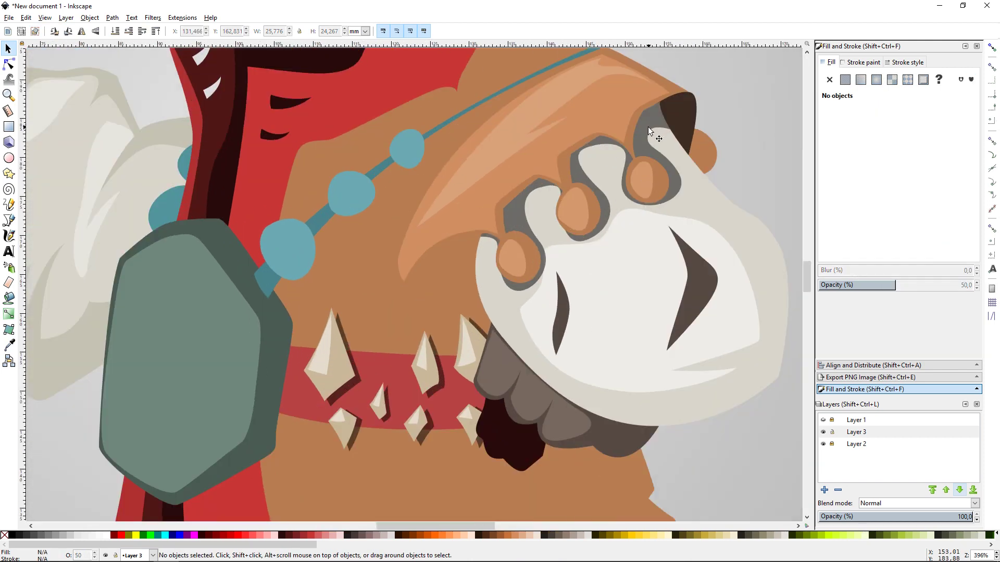
pyautogui.press('+')
pyautogui.press('b')
pyautogui.click(506, 216)
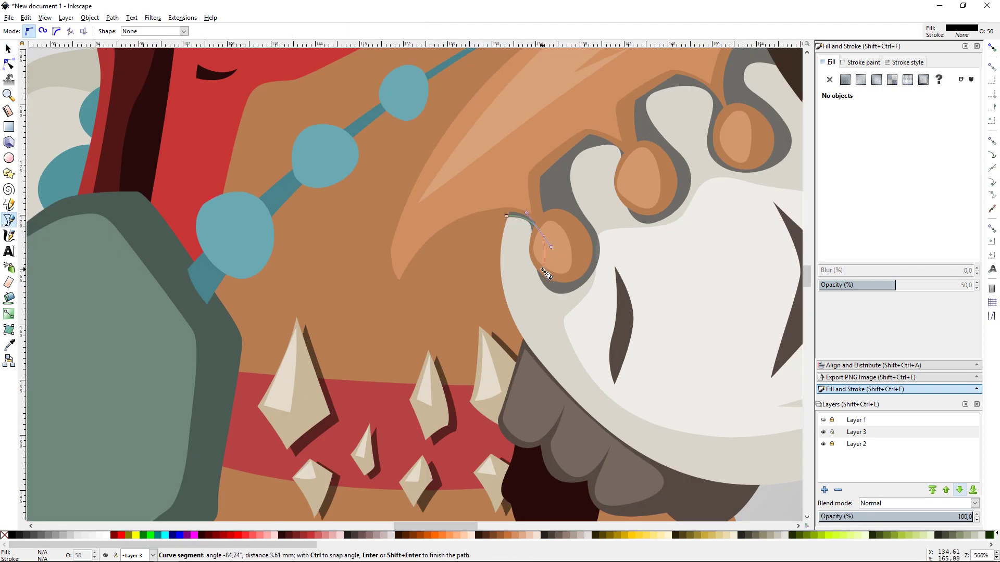
pyautogui.moveTo(590, 235); pyautogui.dragTo(568, 183)
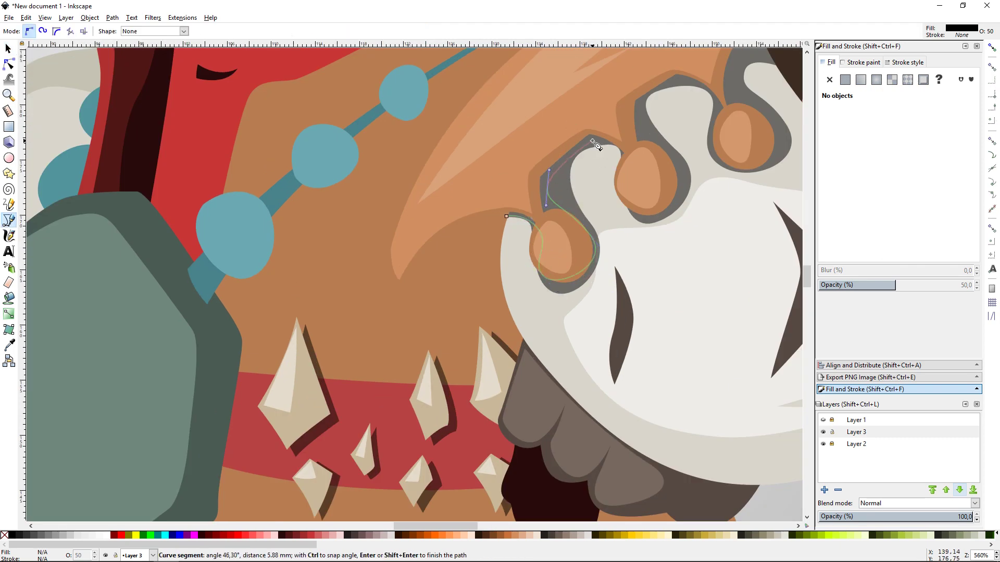
pyautogui.moveTo(649, 139); pyautogui.dragTo(639, 110)
pyautogui.click(639, 93)
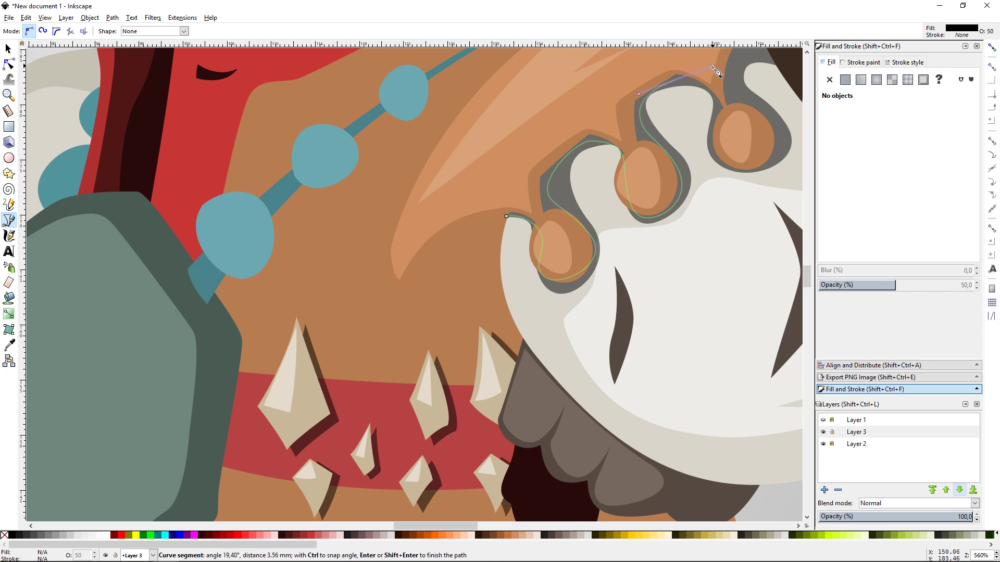
pyautogui.scroll(5, 764, 158)
pyautogui.hscroll(2, 764, 159)
pyautogui.moveTo(720, 123); pyautogui.dragTo(738, 116)
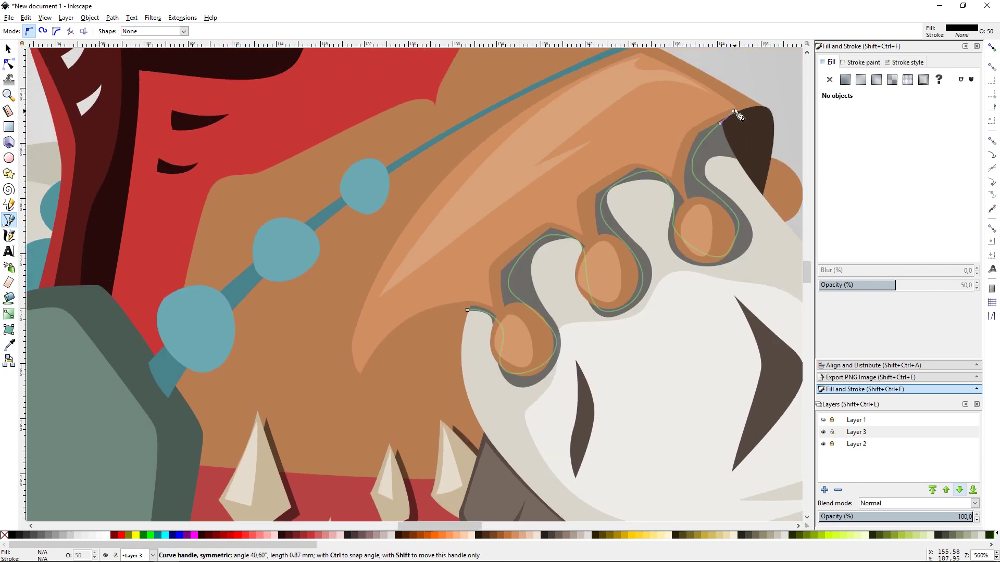
# - Close the shadow, intersect it with the hand shape, and lower it one level
pyautogui.click(489, 111)
pyautogui.click(408, 244)
pyautogui.click(467, 309)
pyautogui.press('s')
pyautogui.keyDown('shift'); pyautogui.click(720, 144); pyautogui.keyUp('shift')
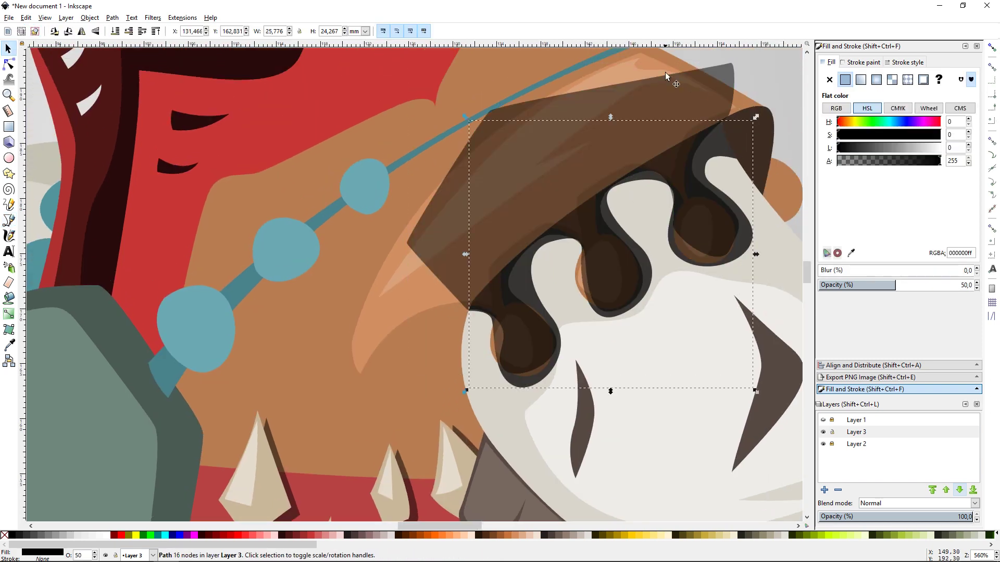
pyautogui.hotkey('ctrl', '*')
pyautogui.click(132, 32)
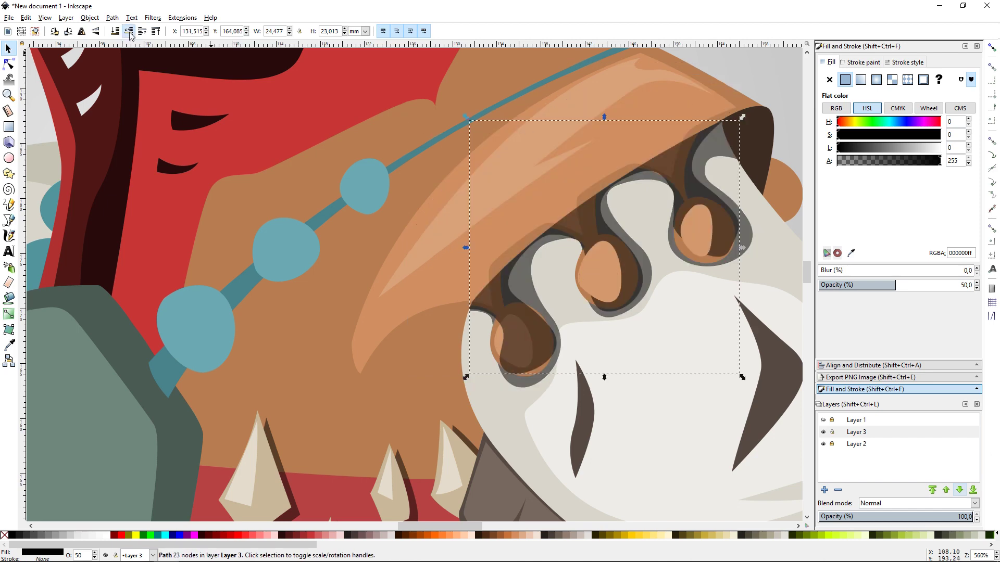
pyautogui.press('Escape')
pyautogui.press('-')
pyautogui.press('-')
pyautogui.press('-')
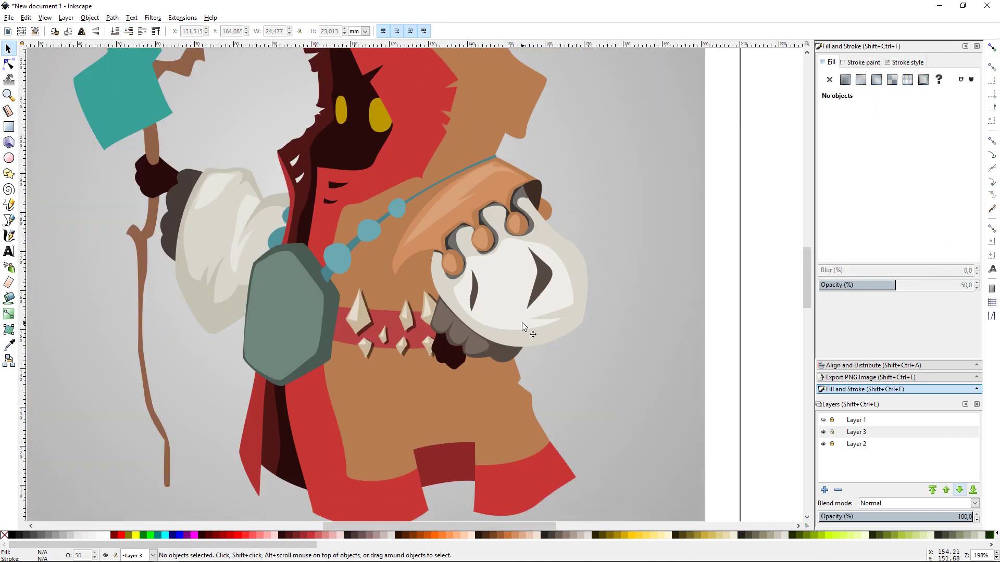
# - Sample the orange coat colour and draw a patch on the left of the lower robe
pyautogui.moveTo(525, 328); pyautogui.dragTo(565, 327)
pyautogui.press('+')
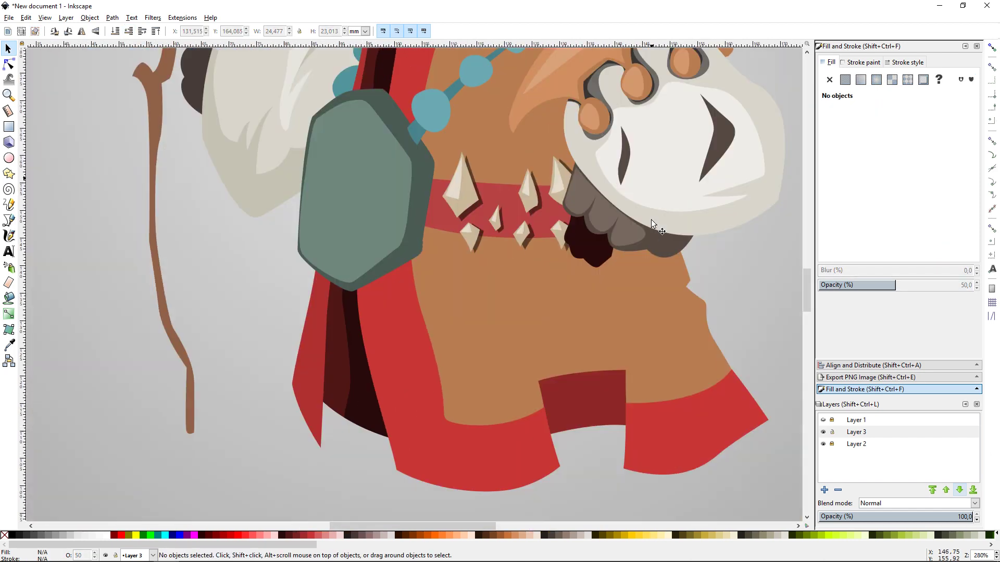
pyautogui.press('d')
pyautogui.click(541, 94)
pyautogui.press('b')
pyautogui.moveTo(436, 248); pyautogui.dragTo(431, 263)
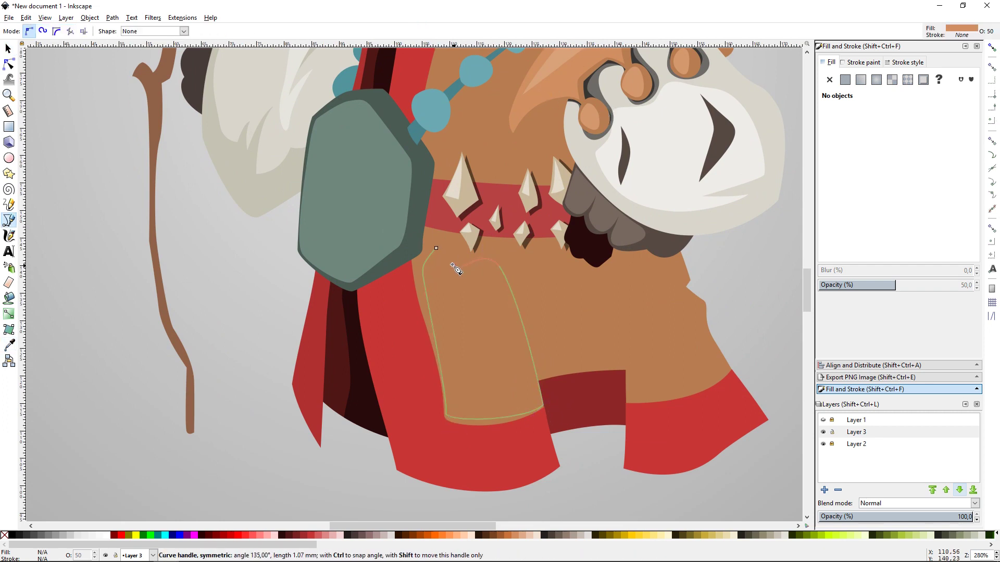
pyautogui.click(436, 248)
# - Draw a second matching patch on the right side of the robe
pyautogui.moveTo(640, 269); pyautogui.dragTo(630, 279)
pyautogui.click(625, 401)
pyautogui.moveTo(714, 377); pyautogui.dragTo(731, 360)
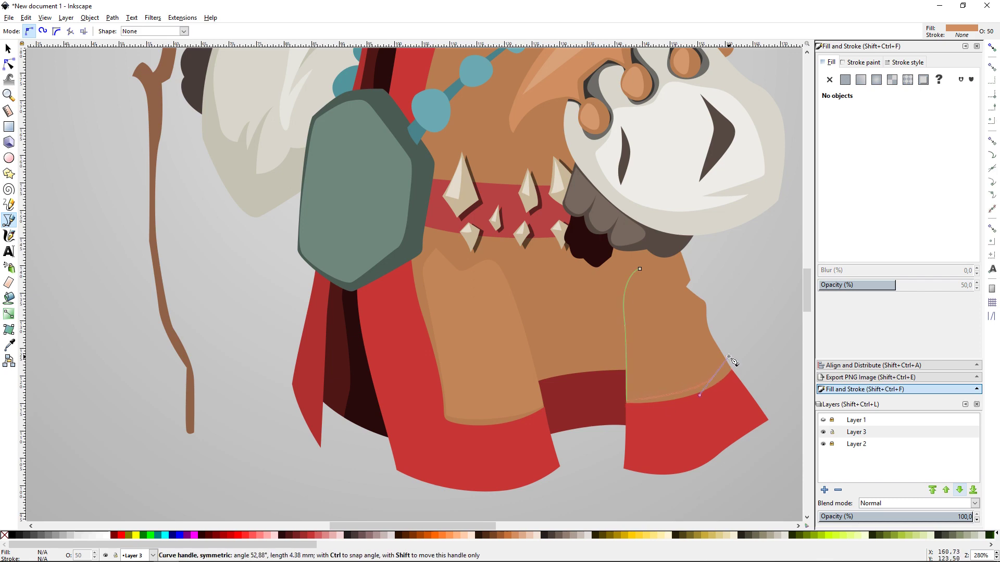
pyautogui.click(639, 269)
pyautogui.press('s')
pyautogui.press('Escape')
# - Draw a middle panel between the two side patches, below the collar
pyautogui.press('-')
pyautogui.press('-')
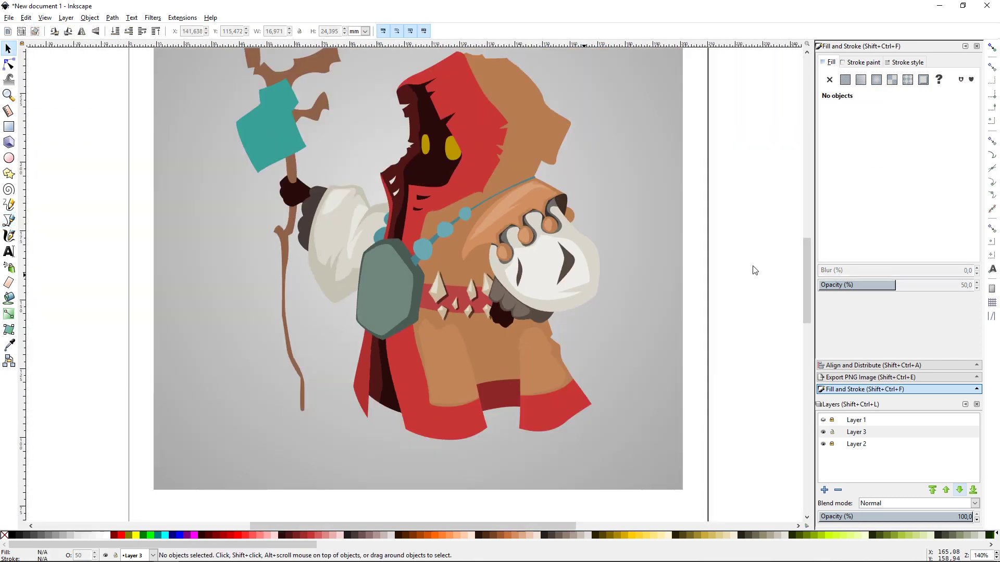
pyautogui.press('+')
pyautogui.press('+')
pyautogui.scroll(-4, 611, 329)
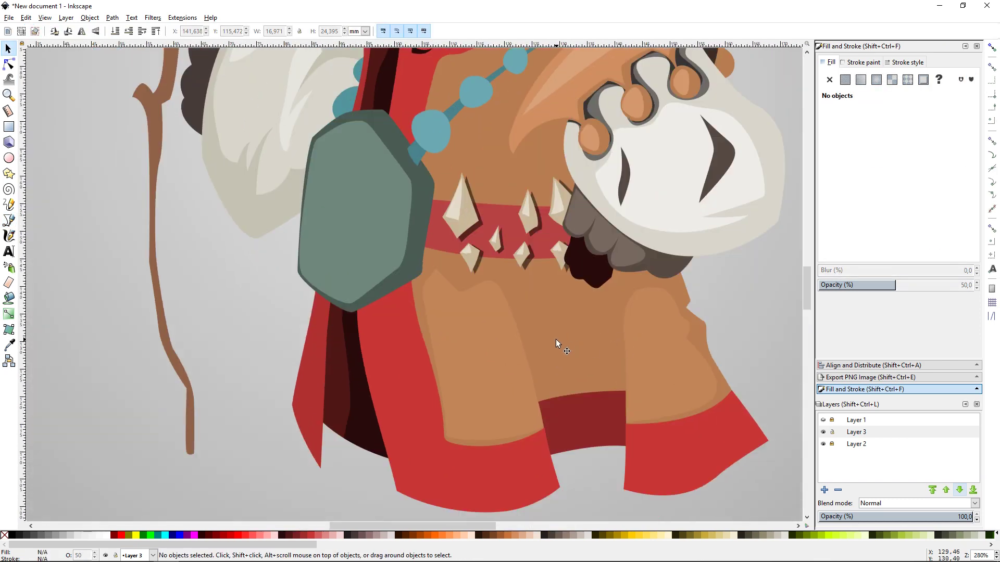
pyautogui.press('b')
pyautogui.click(520, 301)
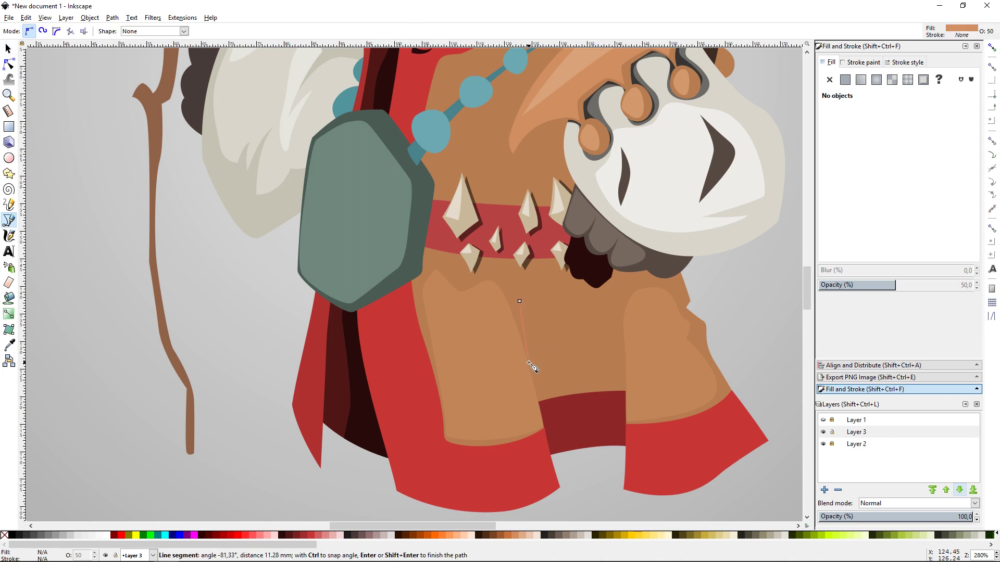
pyautogui.moveTo(534, 376); pyautogui.dragTo(544, 415)
pyautogui.click(545, 423)
pyautogui.click(627, 419)
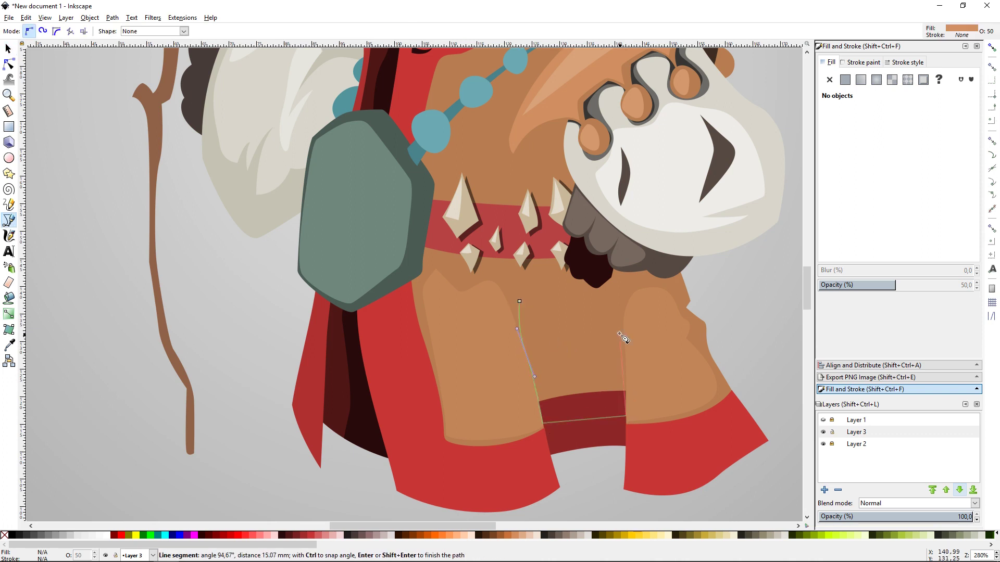
pyautogui.click(627, 308)
pyautogui.click(519, 301)
pyautogui.press('s')
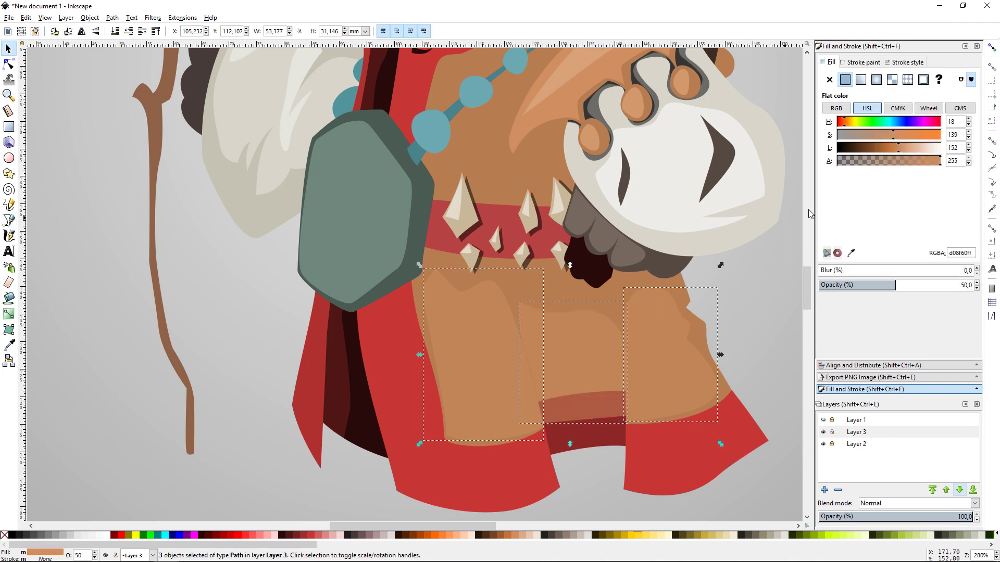
# - Fill the middle panel with a darker brown and lower it behind the red hem band
pyautogui.moveTo(895, 285); pyautogui.dragTo(974, 285)
pyautogui.press('Escape')
pyautogui.click(601, 342)
pyautogui.moveTo(901, 148); pyautogui.dragTo(885, 148)
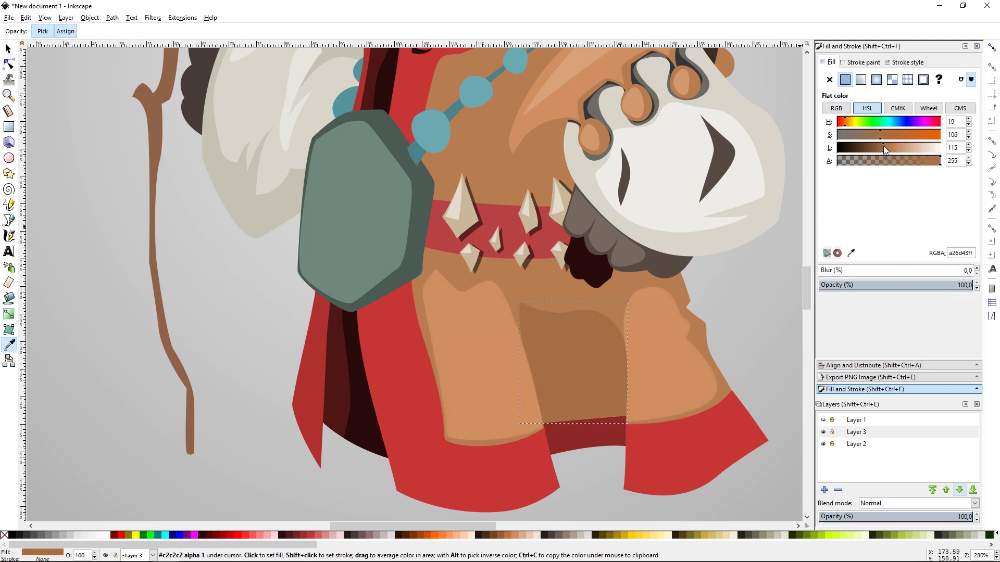
pyautogui.click(128, 32)
pyautogui.press('Escape')
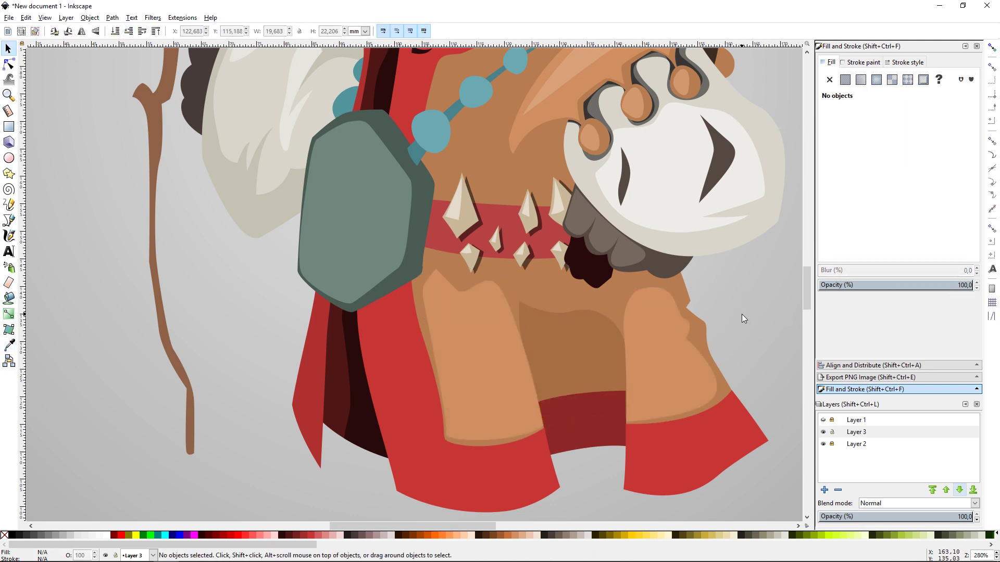
pyautogui.keyDown('ctrl'); pyautogui.scroll(-2, 741, 314); pyautogui.keyUp('ctrl')
pyautogui.scroll(3, 668, 291)
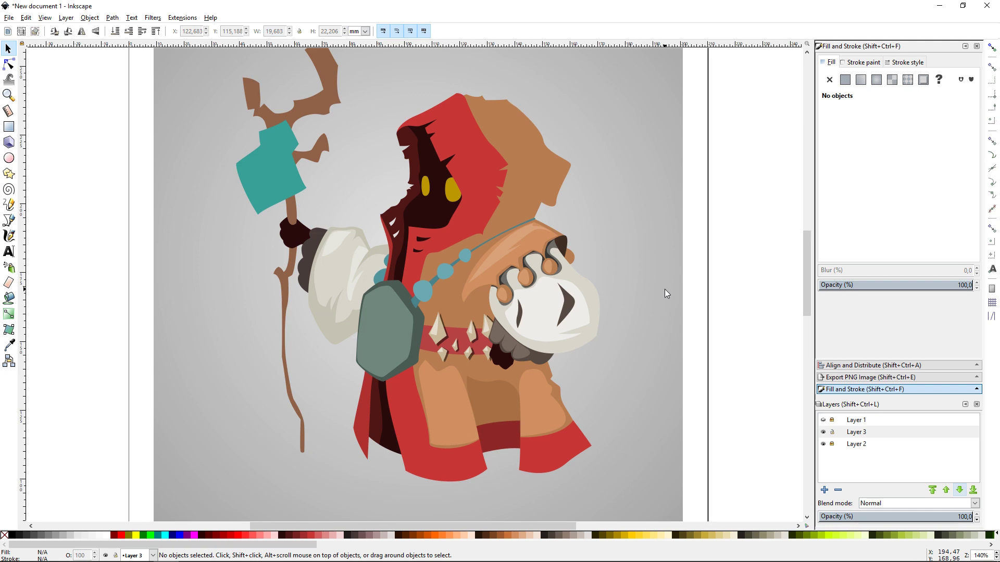
# - Angle the left leg's linear gradient diagonally
pyautogui.press('+')
pyautogui.scroll(-3, 682, 284)
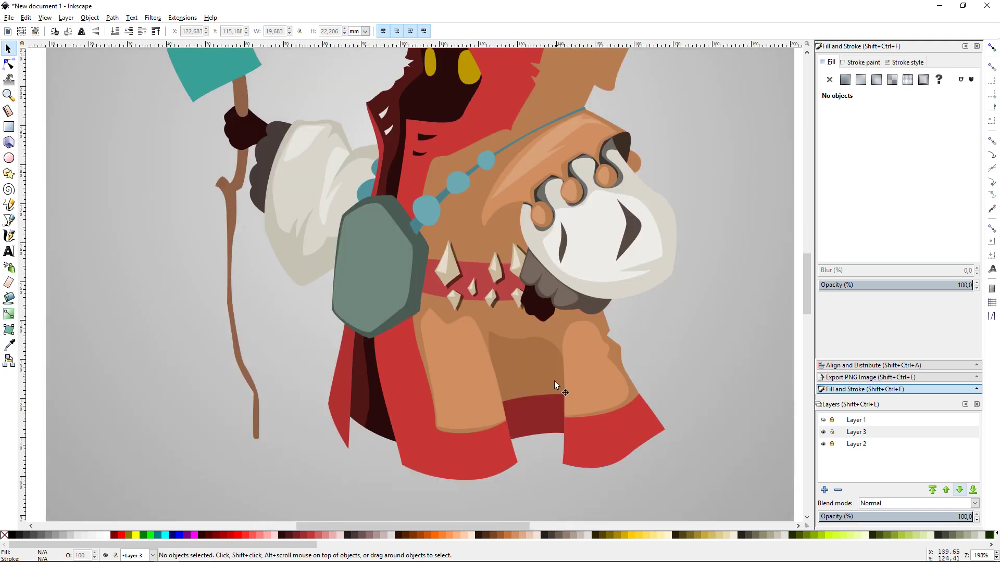
pyautogui.doubleClick(468, 375)
pyautogui.moveTo(508, 372); pyautogui.dragTo(457, 317)
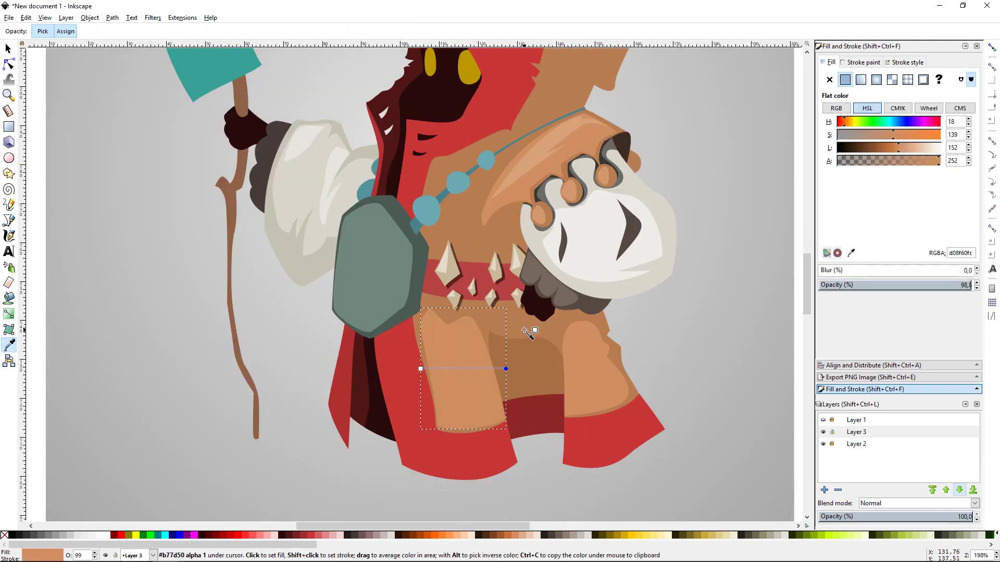
# - Give the right leg linear gradient 1009
pyautogui.click(705, 314)
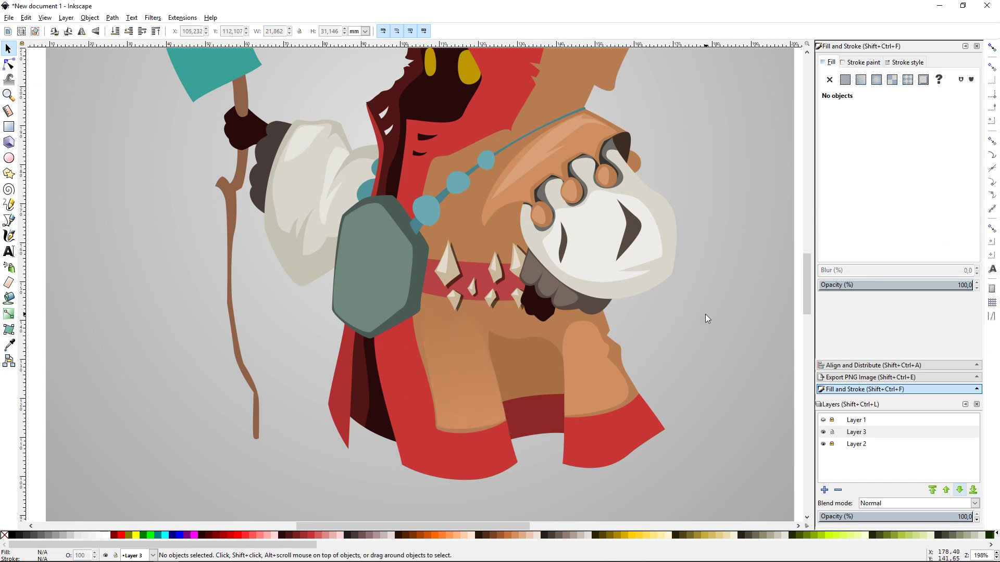
pyautogui.click(596, 364)
pyautogui.click(861, 80)
pyautogui.click(850, 133)
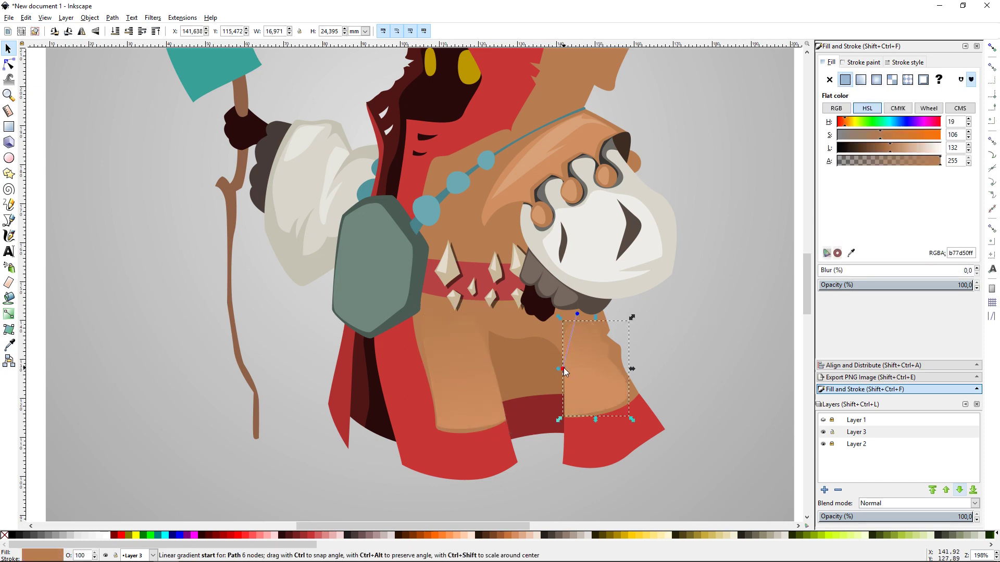
pyautogui.click(708, 297)
# - Apply gradient 1009 to the light streak above the hand
pyautogui.press('5')
pyautogui.press('+')
pyautogui.press('+')
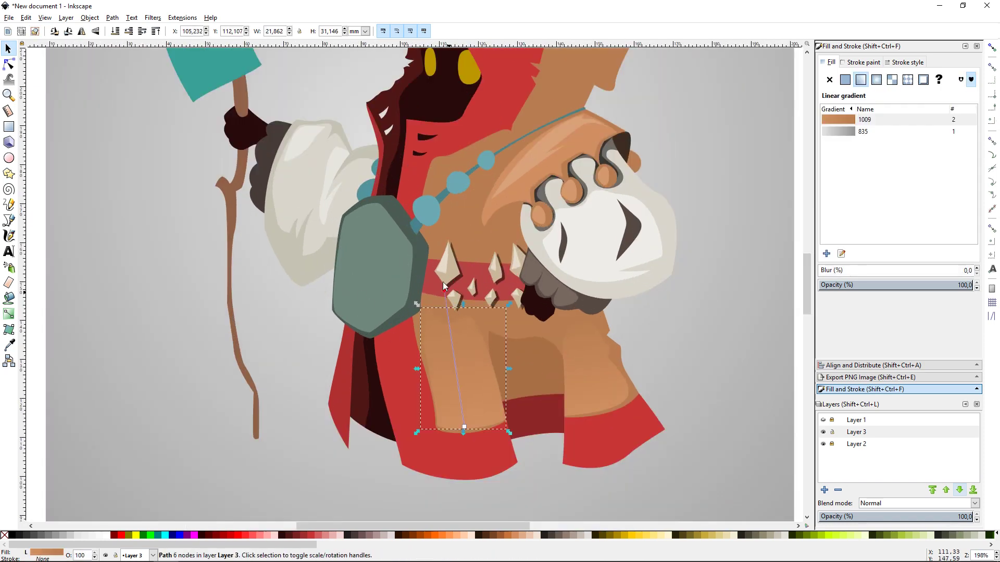
pyautogui.scroll(2, 733, 230)
pyautogui.scroll(1, 733, 231)
pyautogui.click(542, 191)
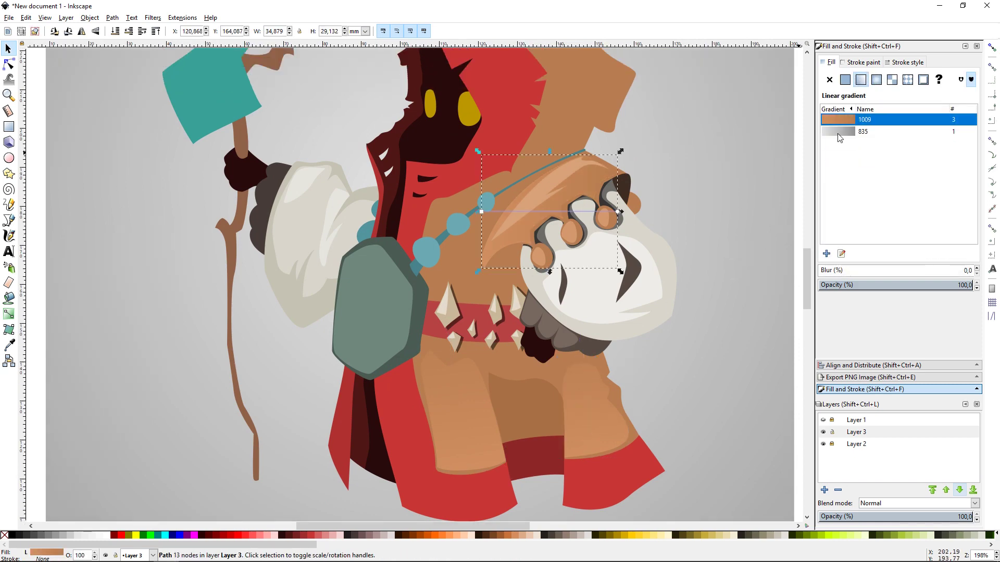
pyautogui.click(544, 189)
pyautogui.click(716, 174)
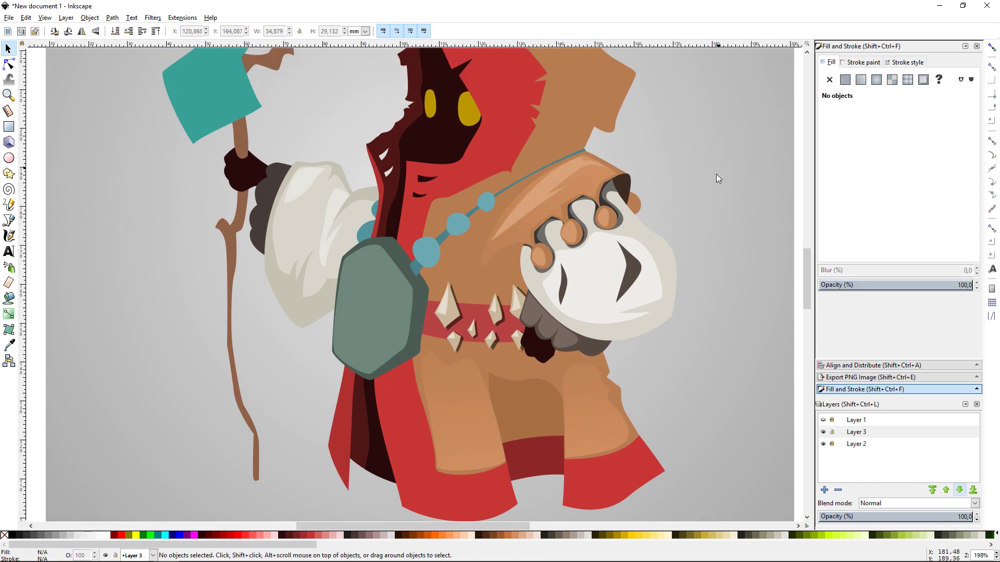
pyautogui.scroll(2, 707, 191)
pyautogui.scroll(-1, 706, 197)
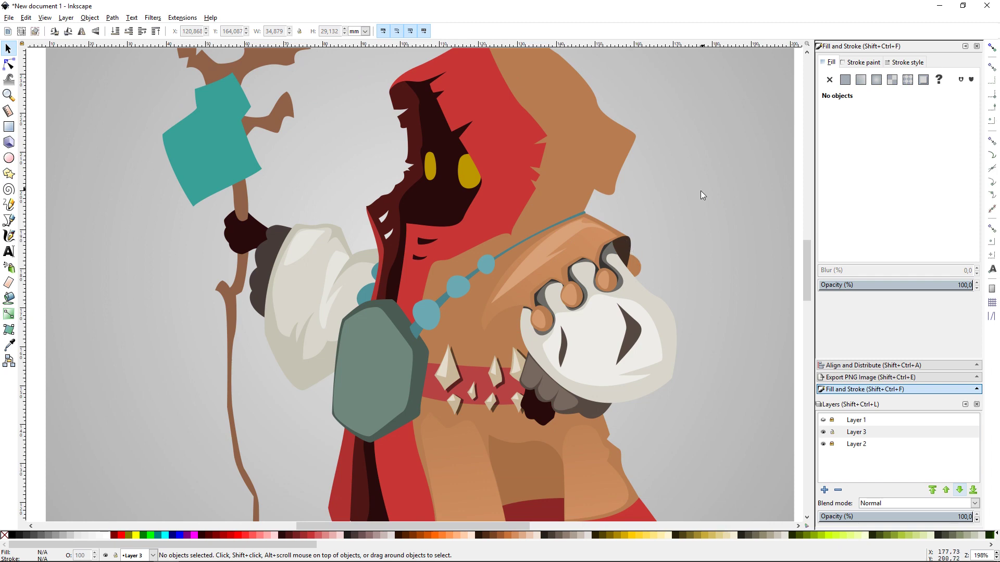
pyautogui.scroll(-3, 700, 195)
# - Draw thin highlight shapes on the chest and lower torso
pyautogui.press('b')
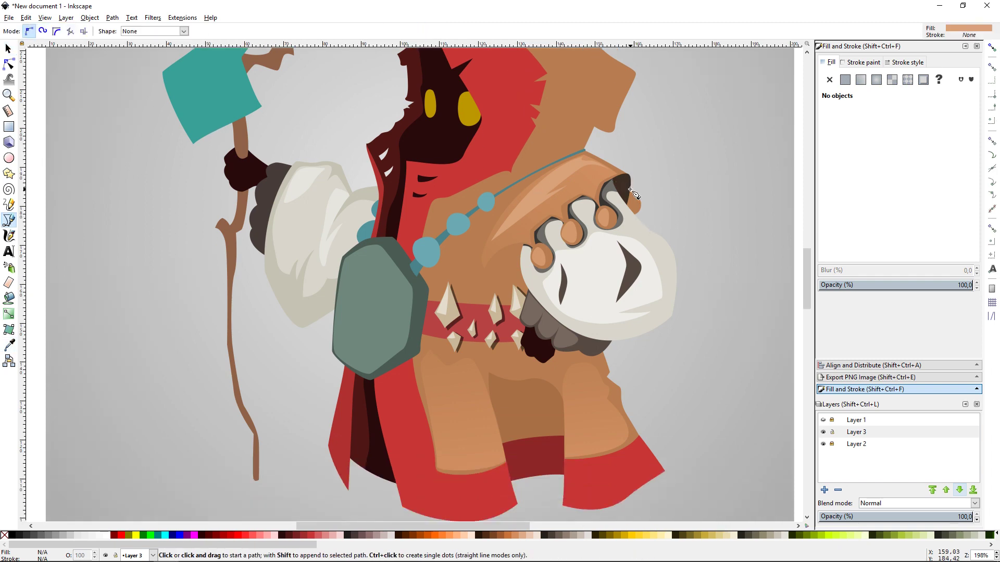
pyautogui.click(503, 210)
pyautogui.click(485, 250)
pyautogui.click(503, 210)
pyautogui.scroll(-1, 719, 173)
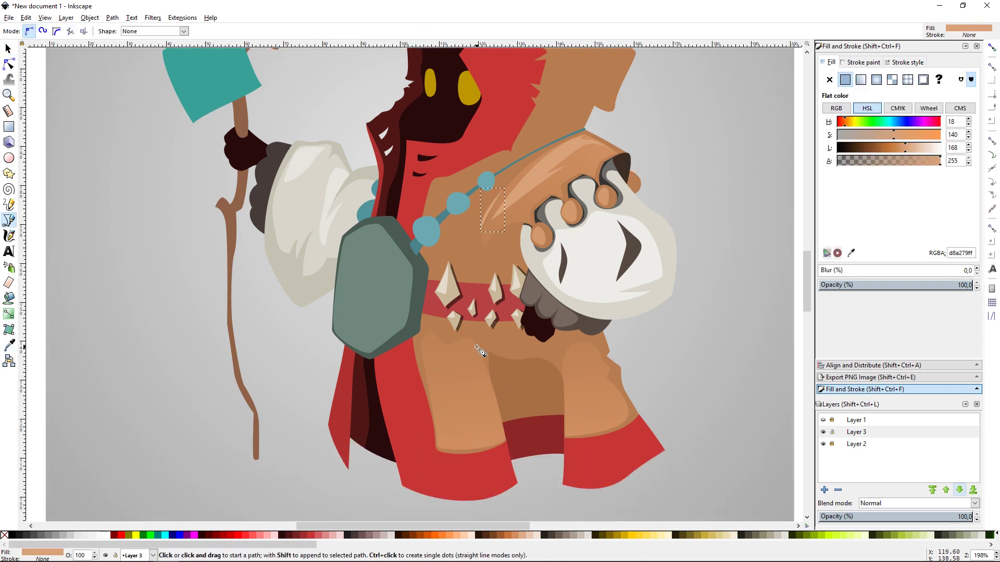
pyautogui.click(478, 351)
pyautogui.click(504, 435)
pyautogui.click(478, 350)
# - Draw a thin highlight along the right leg
pyautogui.click(568, 365)
pyautogui.click(570, 445)
pyautogui.click(568, 365)
pyautogui.press('s')
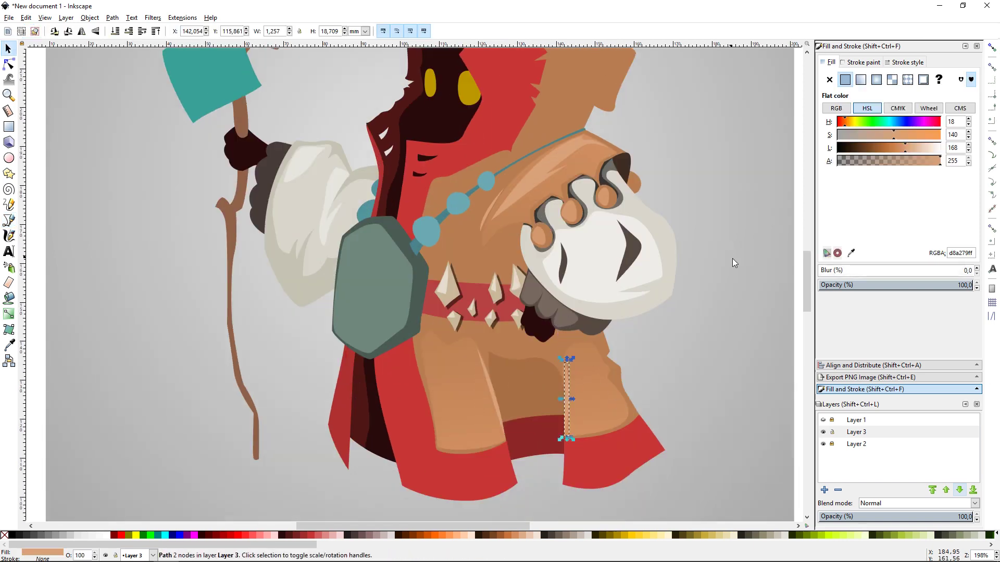
pyautogui.click(717, 316)
pyautogui.scroll(1, 717, 316)
pyautogui.scroll(-2, 701, 319)
# - Draw a pale pink highlight strip across the top of the red collar
pyautogui.press('+')
pyautogui.press('+')
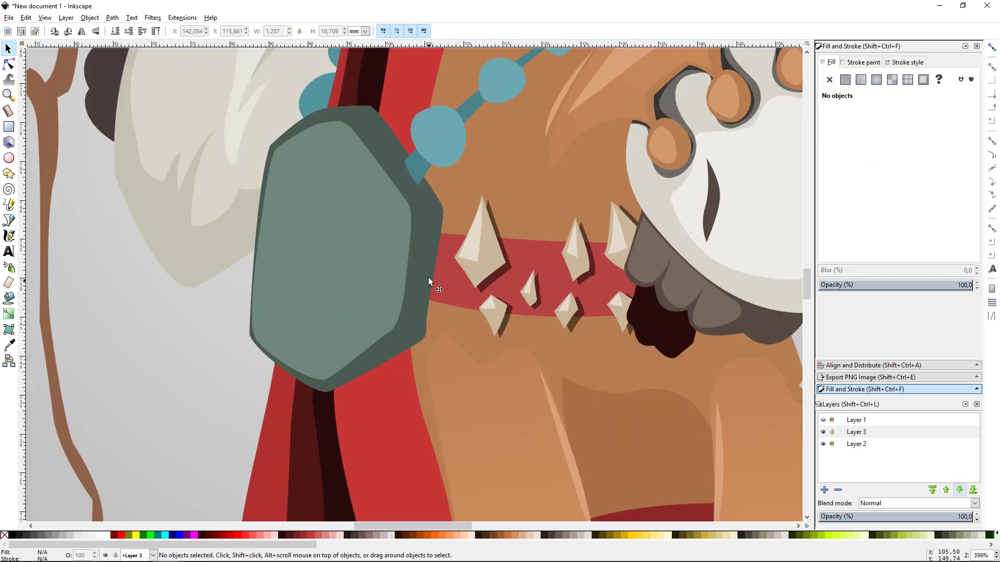
pyautogui.press('b')
pyautogui.click(446, 238)
pyautogui.click(650, 248)
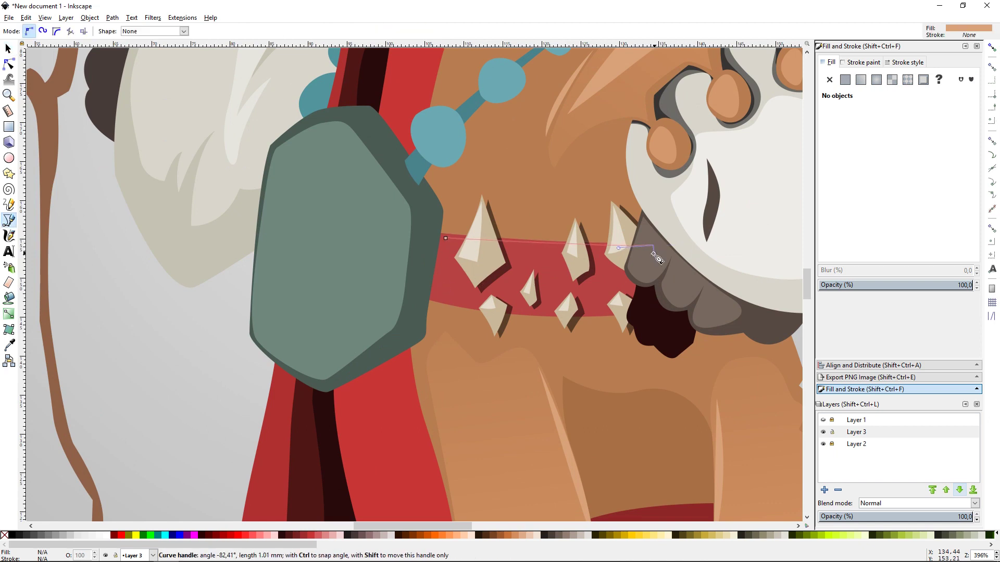
pyautogui.click(446, 240)
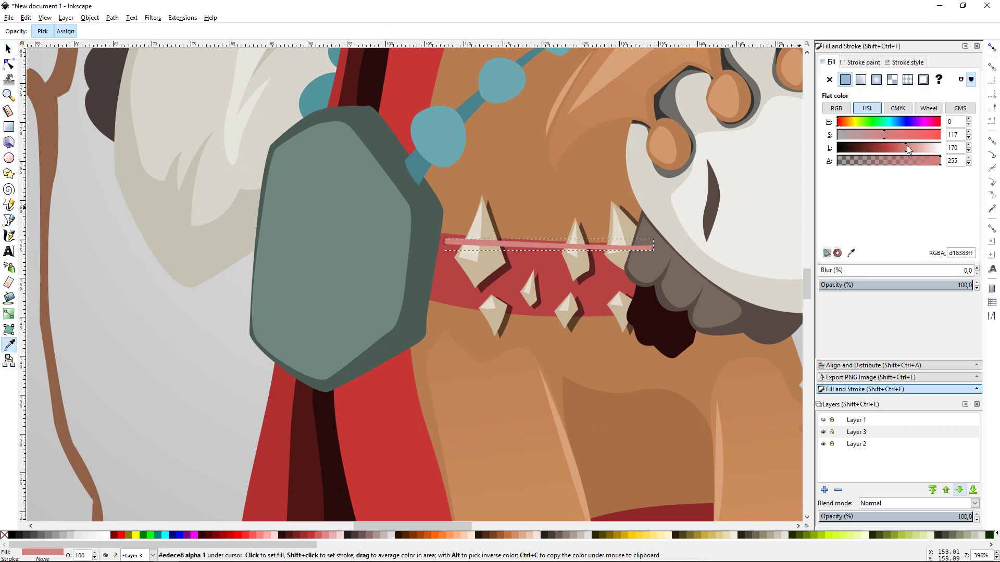
pyautogui.press('s')
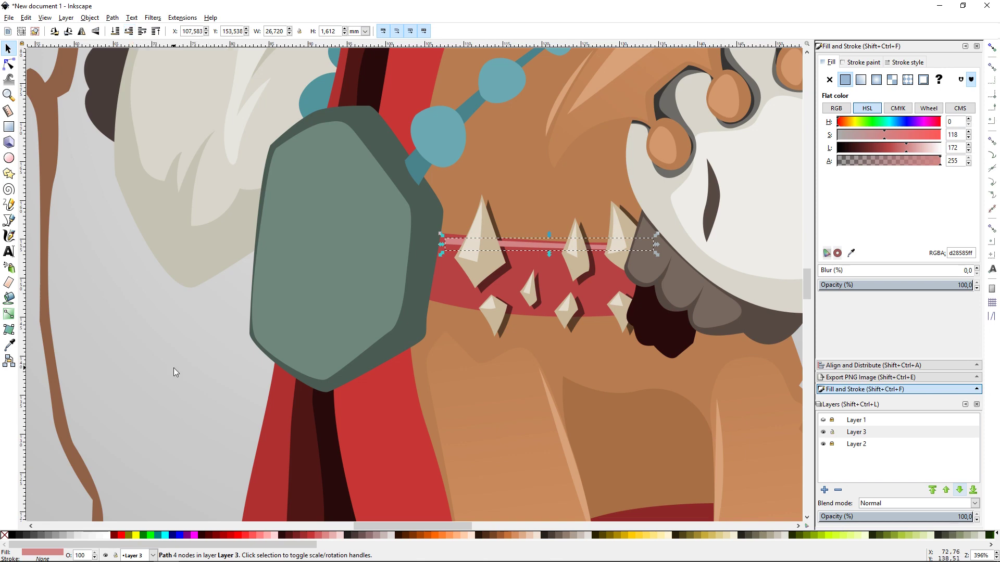
pyautogui.press('Escape')
pyautogui.scroll(-2, 636, 295)
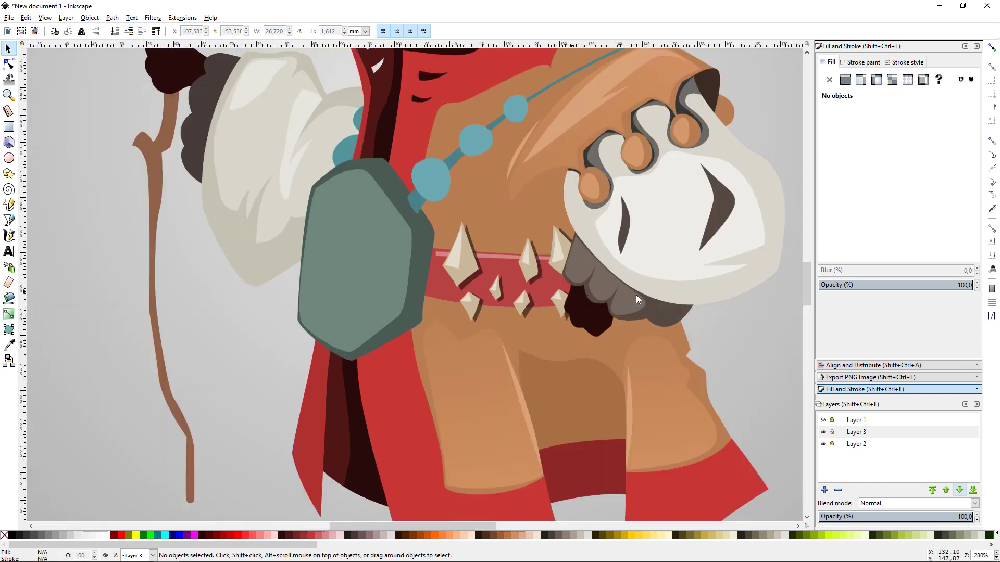
pyautogui.scroll(2, 581, 327)
pyautogui.scroll(2, 581, 327)
# - Draw a black shadow shape under the collar and set it to 50% opacity
pyautogui.press('b')
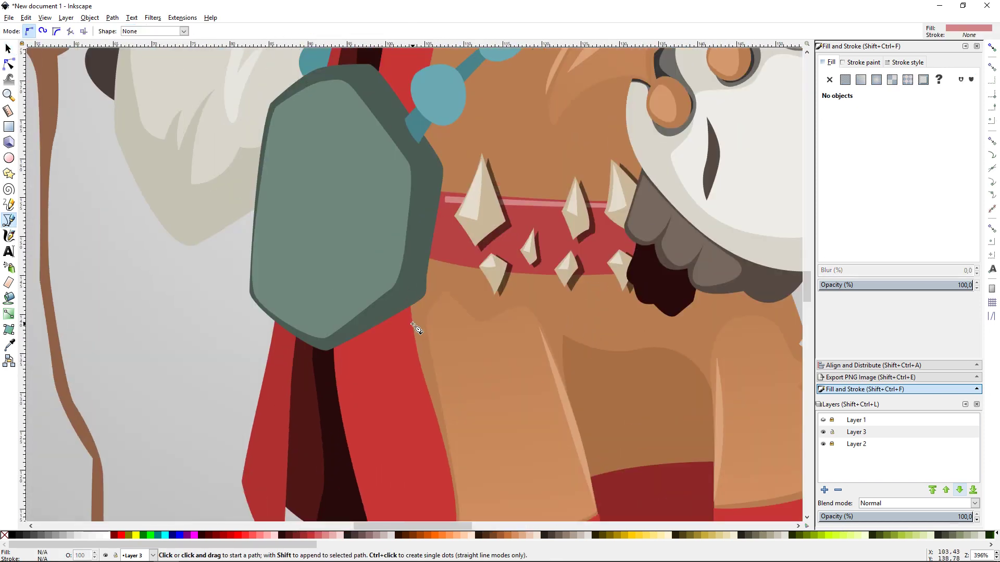
pyautogui.click(332, 344)
pyautogui.moveTo(437, 287)
pyautogui.mouseDown()
pyautogui.moveTo(438, 269)
pyautogui.moveTo(513, 280)
pyautogui.moveTo(564, 302)
pyautogui.mouseUp()
pyautogui.hscroll(6, 682, 336)
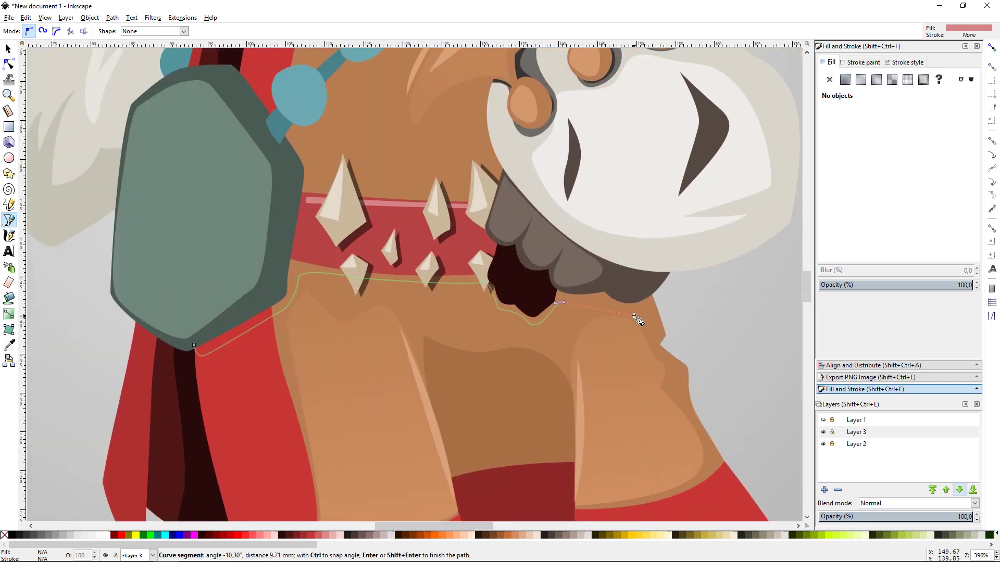
pyautogui.click(655, 282)
pyautogui.click(552, 239)
pyautogui.click(214, 232)
pyautogui.click(194, 345)
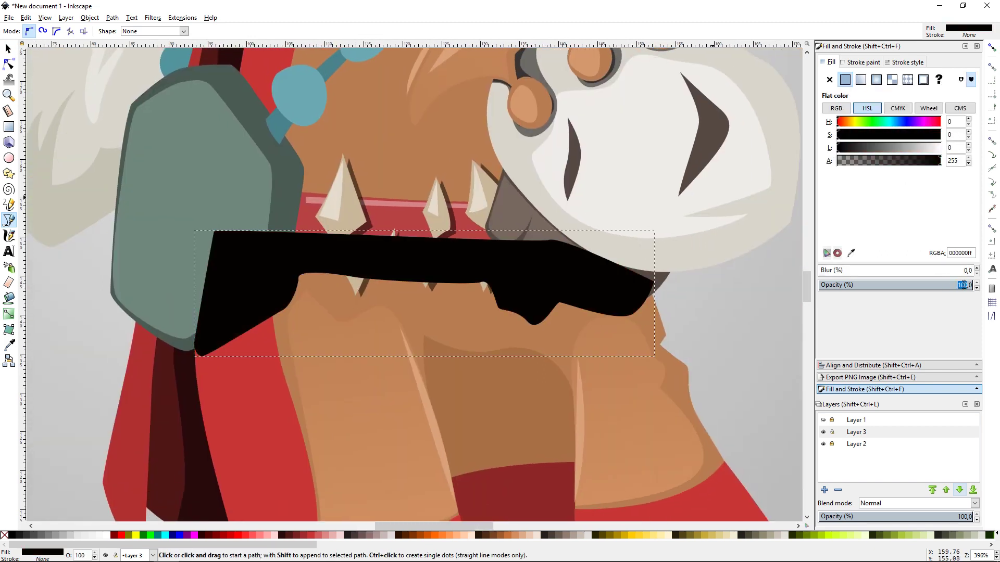
pyautogui.write('50')
pyautogui.press('Return')
# - Adjust the collar shadow's stacking order so it sits behind the collar
pyautogui.click(8, 48)
pyautogui.click(129, 31)
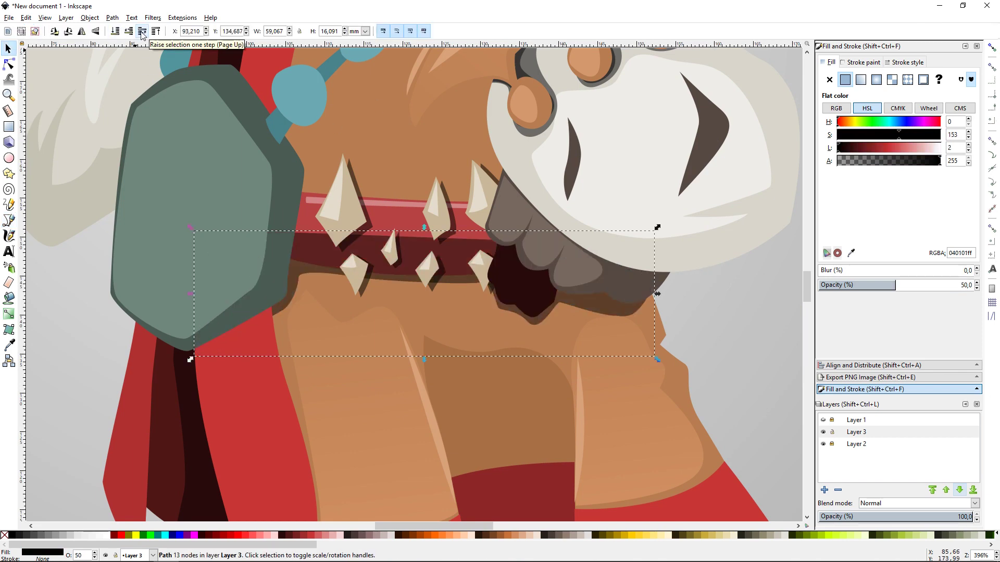
pyautogui.click(129, 32)
pyautogui.press('-')
pyautogui.press('-')
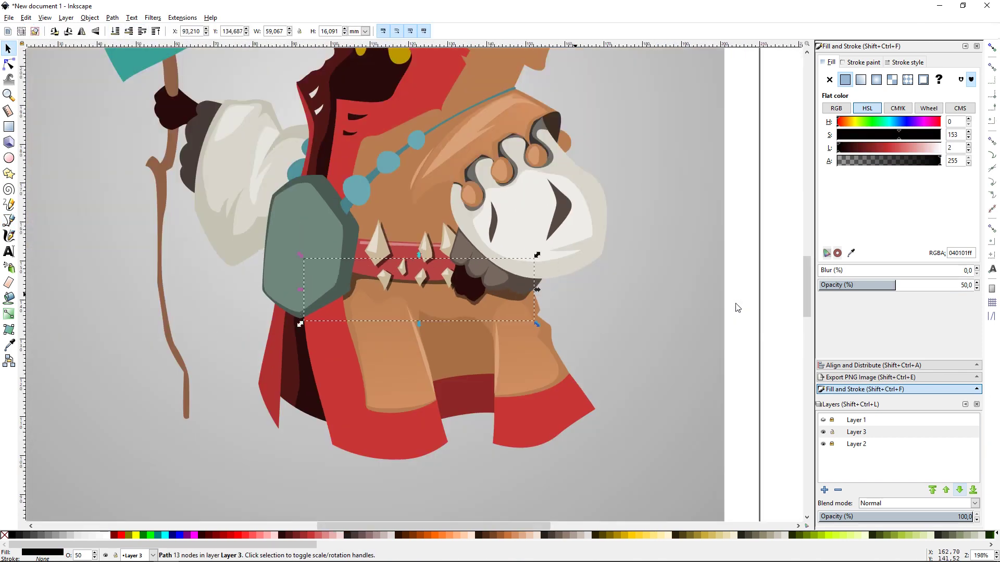
pyautogui.press('=')
pyautogui.press('=')
pyautogui.click(142, 32)
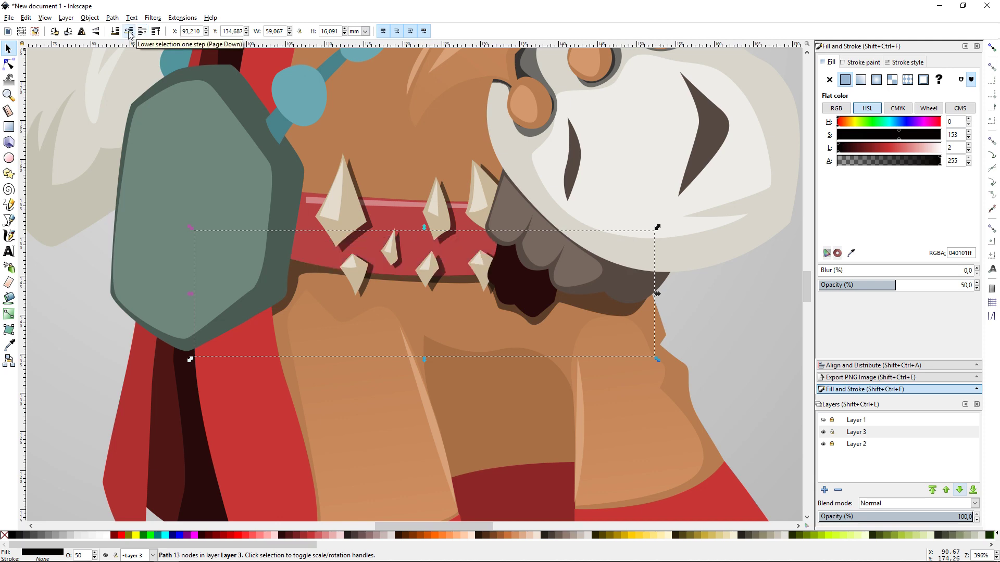
pyautogui.click(723, 306)
pyautogui.scroll(3, 648, 331)
pyautogui.press('-')
pyautogui.press('=')
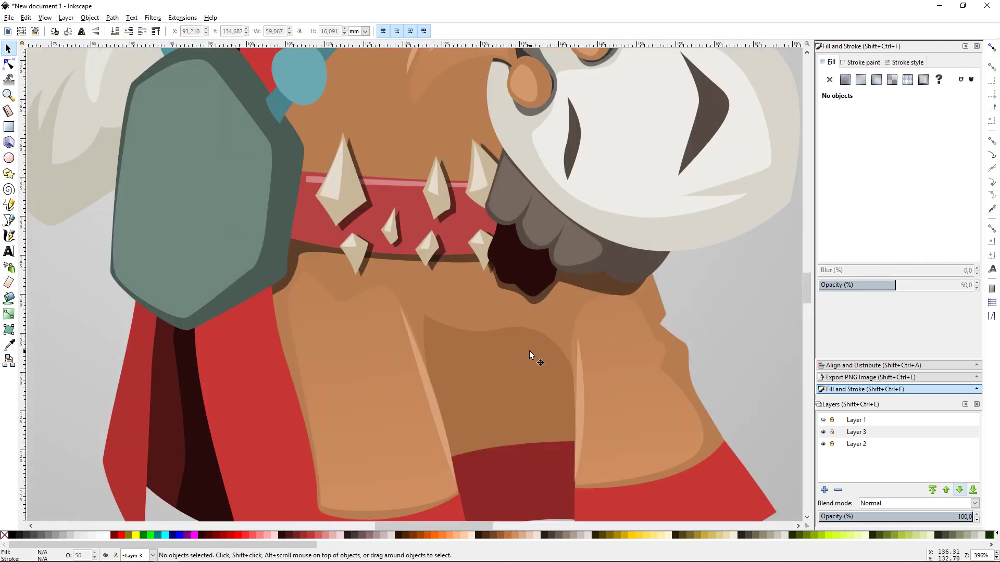
# - Add a shadow along the pendant's bottom edge and lower it behind the stone
pyautogui.press('b')
pyautogui.click(190, 330)
pyautogui.click(273, 301)
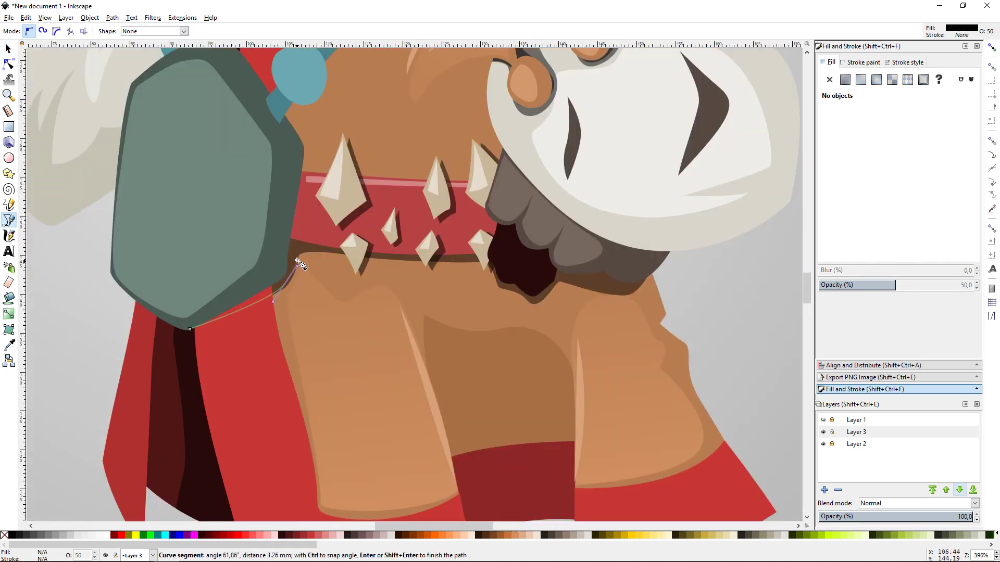
pyautogui.click(8, 49)
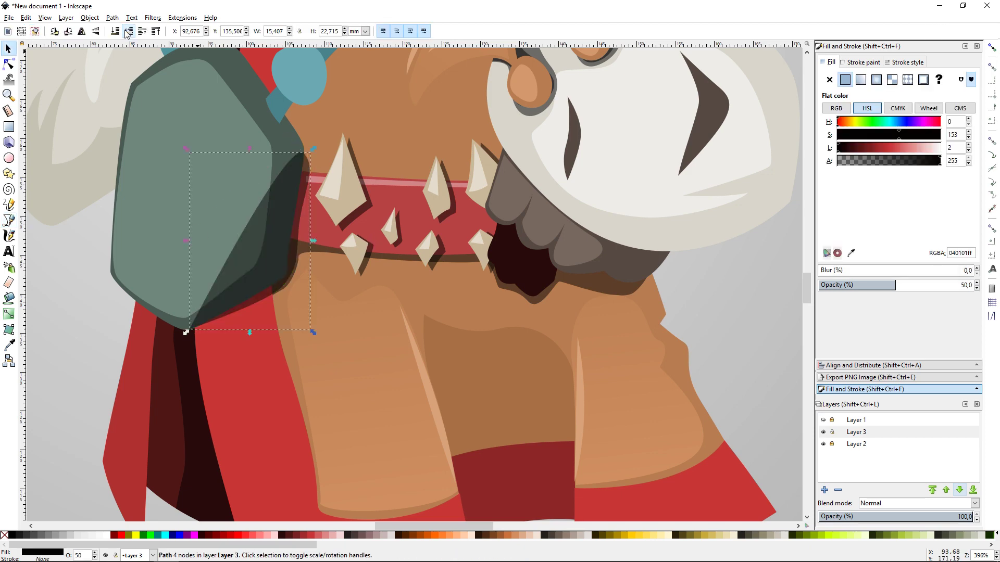
pyautogui.click(129, 32)
pyautogui.press('Escape')
pyautogui.keyDown('ctrl'); pyautogui.scroll(-2, 746, 311); pyautogui.keyUp('ctrl')
pyautogui.press('=')
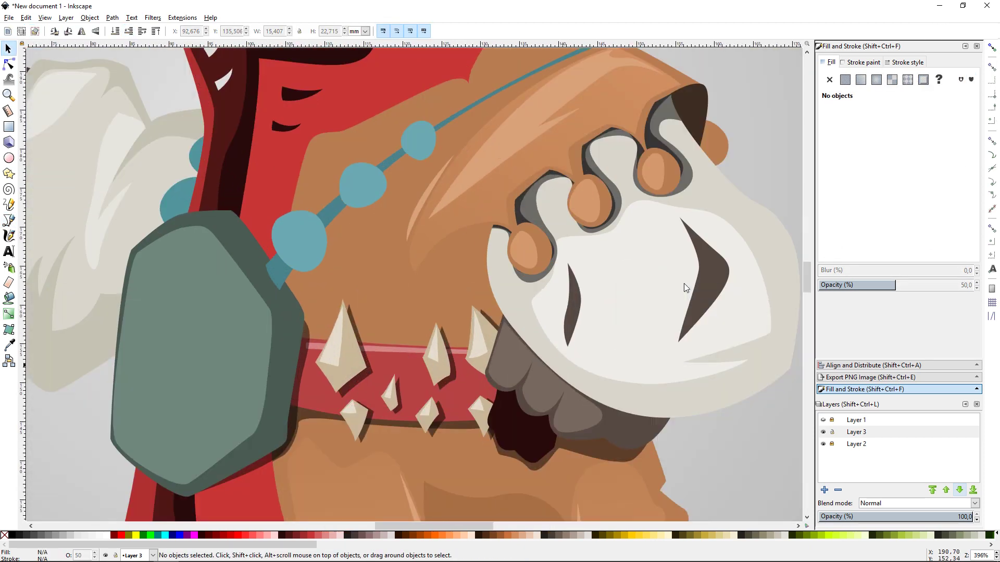
# - Draw a curved shadow beside the necklace cord, refine its edge, and lower it two steps
pyautogui.press('b')
pyautogui.moveTo(289, 292); pyautogui.dragTo(306, 283)
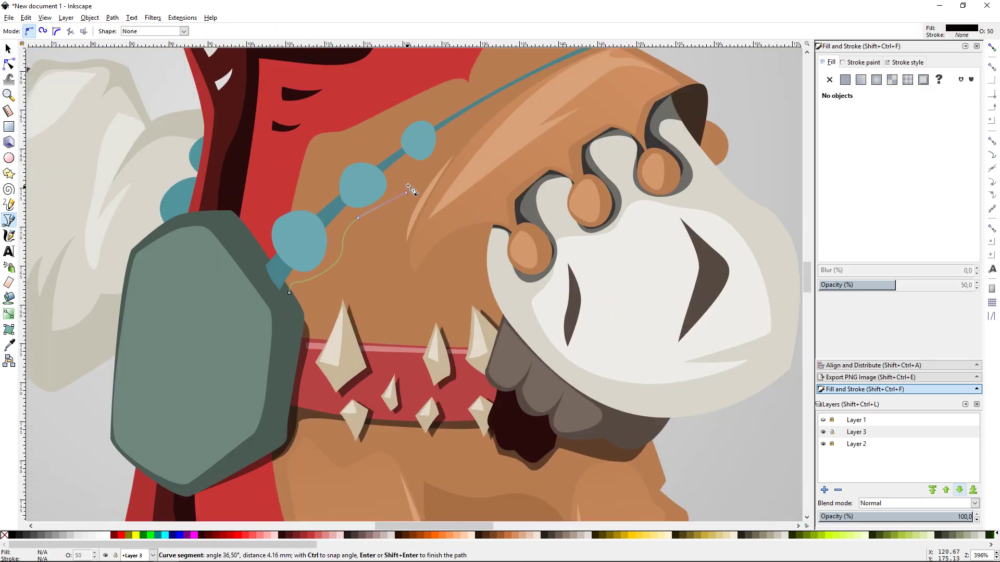
pyautogui.moveTo(479, 132); pyautogui.dragTo(408, 189)
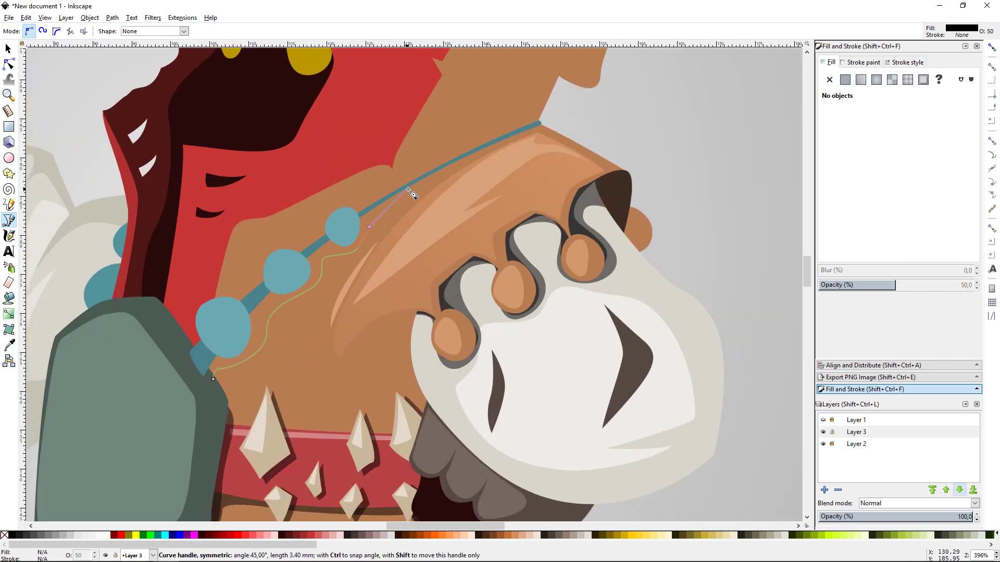
pyautogui.click(197, 358)
pyautogui.press('n')
pyautogui.moveTo(207, 344); pyautogui.dragTo(341, 191)
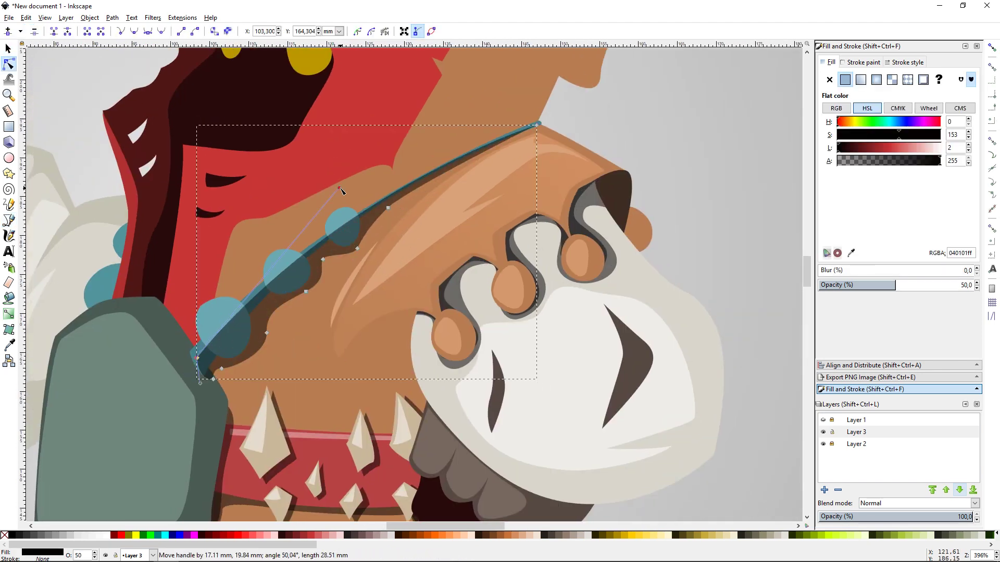
pyautogui.press('s')
pyautogui.click(129, 32)
pyautogui.click(633, 117)
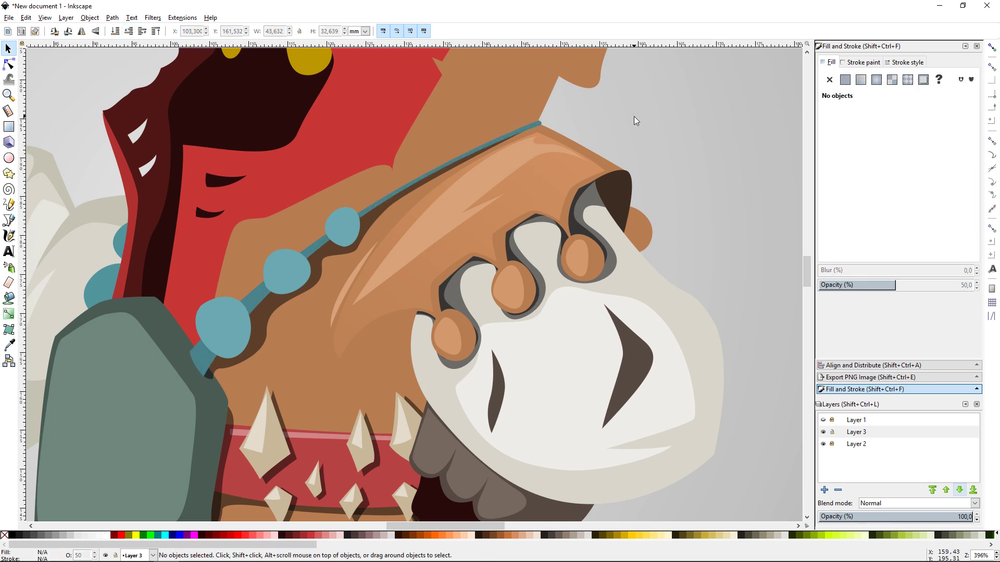
pyautogui.press('-')
pyautogui.press('-')
pyautogui.press('+')
pyautogui.press('+')
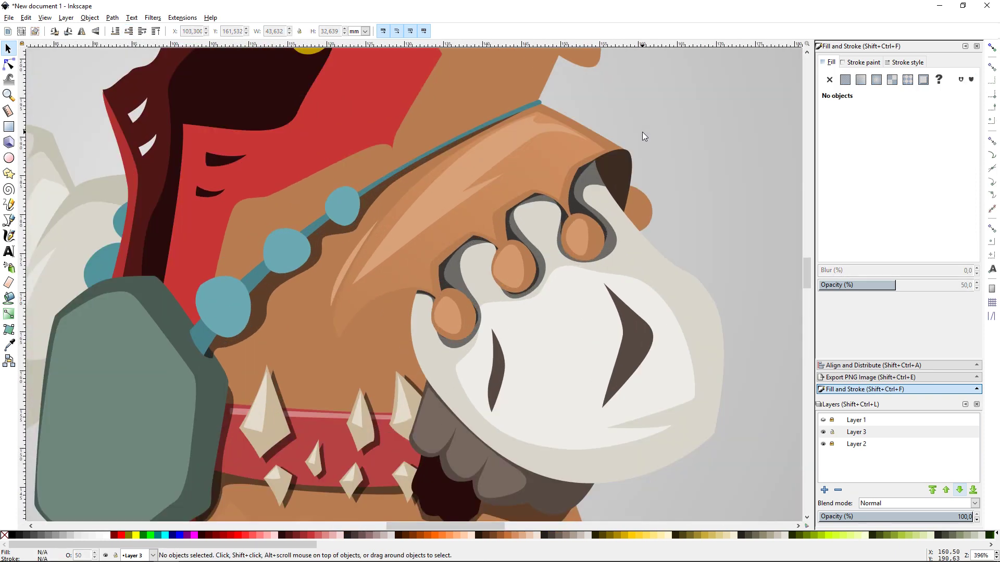
# - Draw the chest strap shadow and push it beneath the beads
pyautogui.press('b')
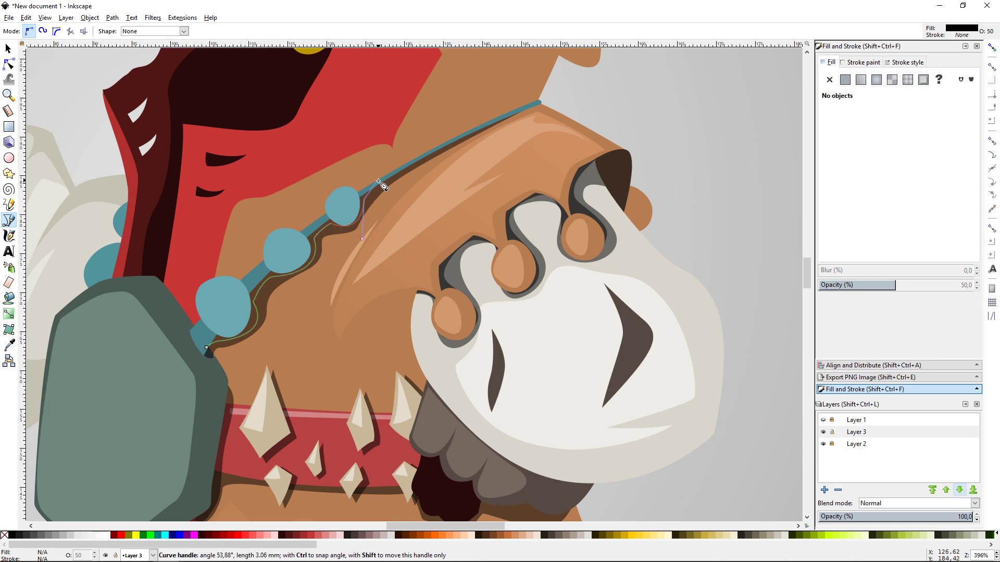
pyautogui.click(207, 347)
pyautogui.press('s')
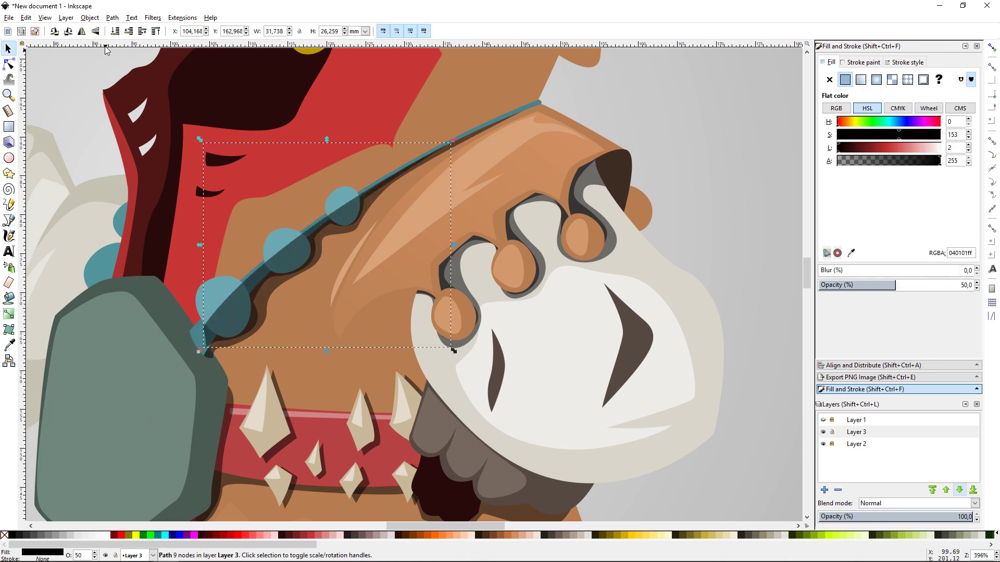
pyautogui.click(128, 32)
pyautogui.click(654, 98)
# - Lighten the lowest bead's copy to pale cyan with the colour slider
pyautogui.hscroll(-5, 365, 301)
pyautogui.scroll(-1, 366, 301)
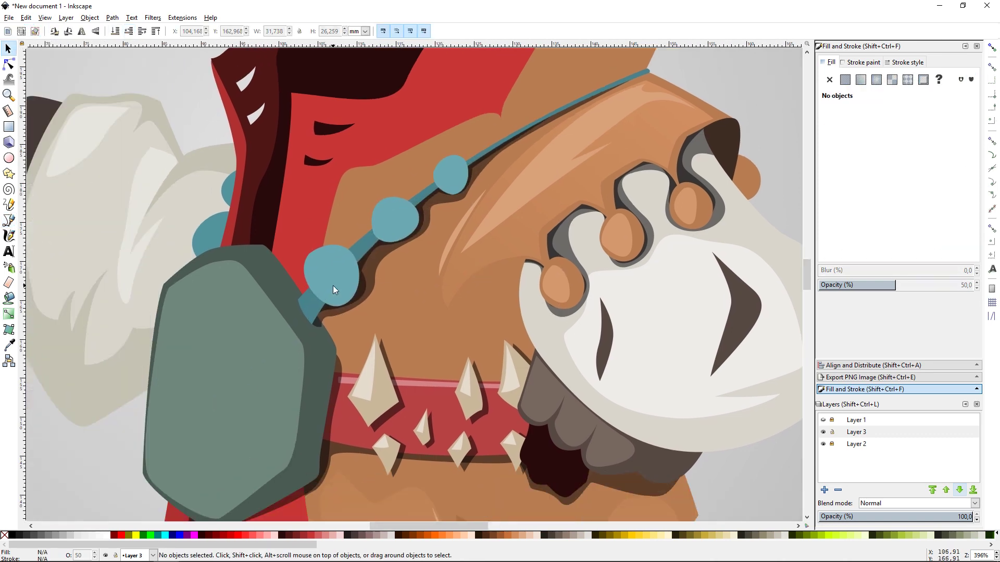
pyautogui.click(336, 283)
pyautogui.hotkey('ctrl', 'f')
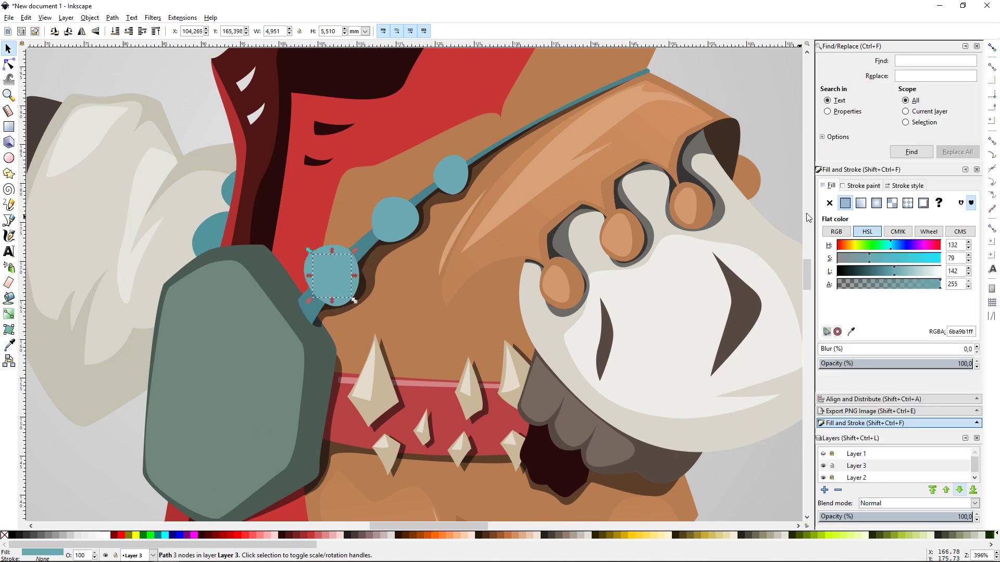
pyautogui.click(977, 46)
pyautogui.moveTo(894, 147); pyautogui.dragTo(911, 148)
pyautogui.press('Escape')
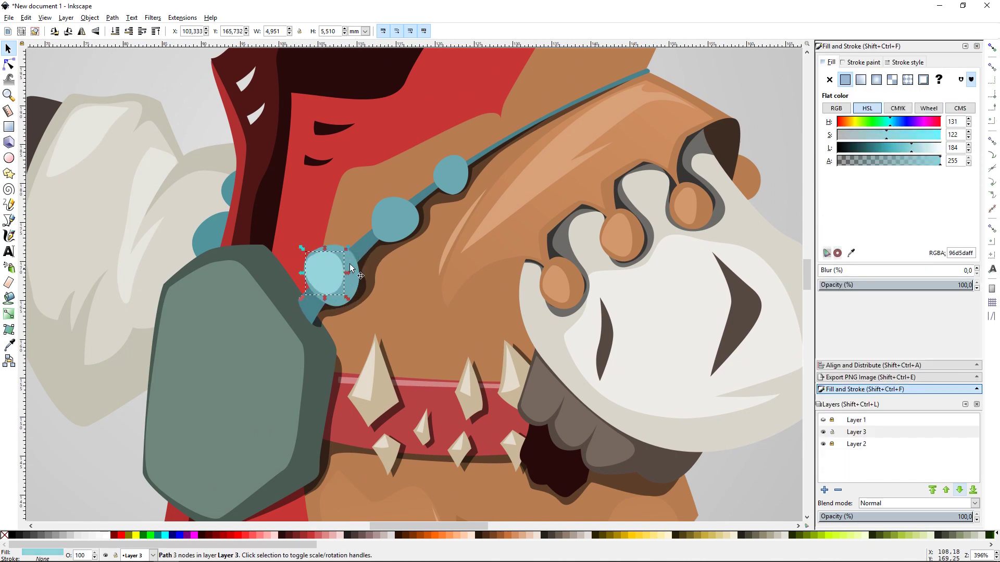
# - Duplicate the pale bead highlight and scale the copy onto another bead
pyautogui.click(402, 229)
pyautogui.hotkey('ctrl', 'shift', 'v')
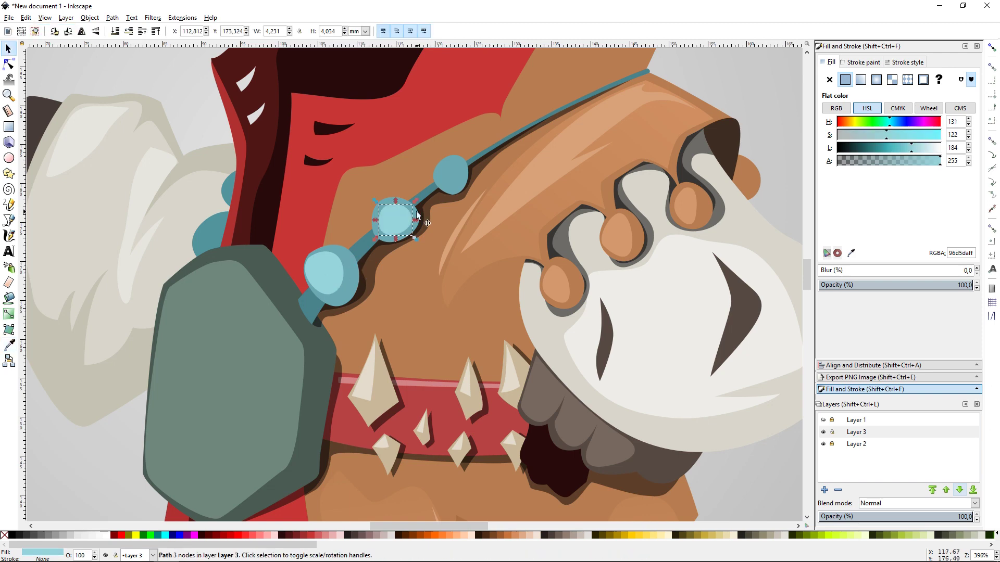
pyautogui.scroll(2, 673, 78)
pyautogui.hotkey('ctrl', 'd')
pyautogui.moveTo(401, 264)
pyautogui.mouseDown()
pyautogui.moveTo(464, 223)
pyautogui.moveTo(464, 204)
pyautogui.mouseUp()
pyautogui.press('Escape')
pyautogui.keyDown('ctrl'); pyautogui.scroll(-2, 701, 104); pyautogui.keyUp('ctrl')
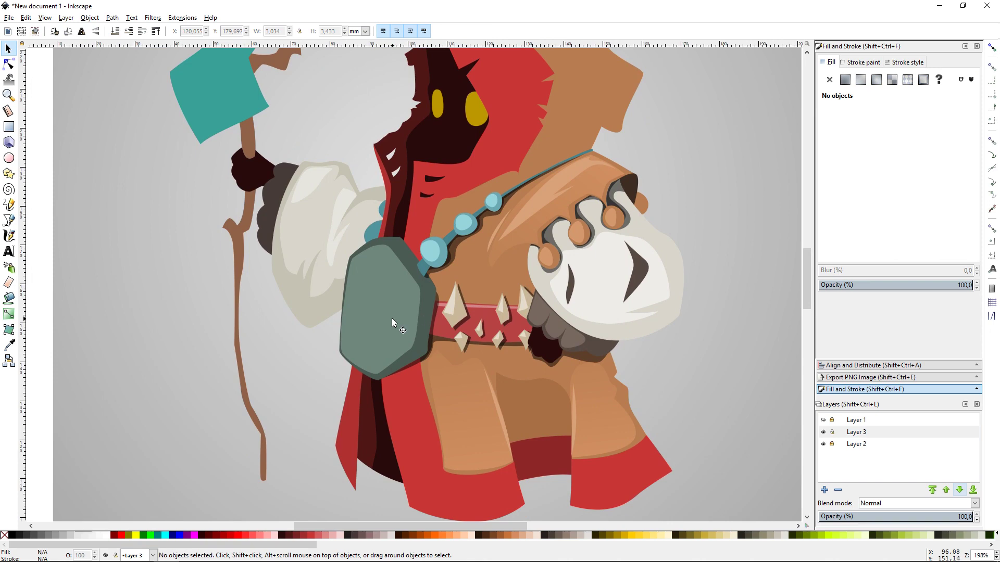
# - Outline a closed shadow shape over the right side of the hood
pyautogui.keyDown('ctrl'); pyautogui.scroll(-1, 422, 292); pyautogui.keyUp('ctrl')
pyautogui.keyDown('ctrl'); pyautogui.scroll(2, 508, 225); pyautogui.keyUp('ctrl')
pyautogui.press('b')
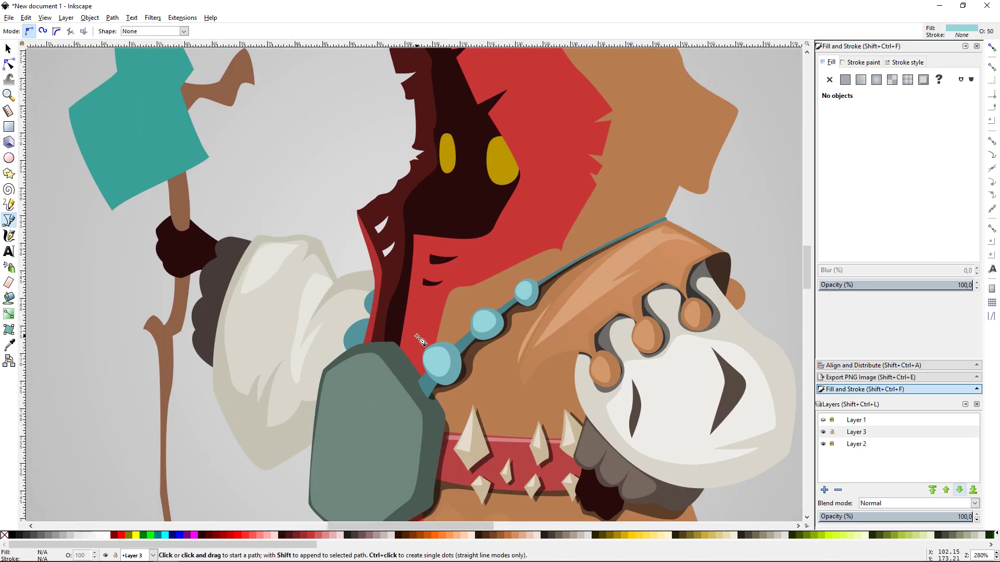
pyautogui.moveTo(441, 330); pyautogui.dragTo(441, 302)
pyautogui.click(403, 302)
pyautogui.click(412, 226)
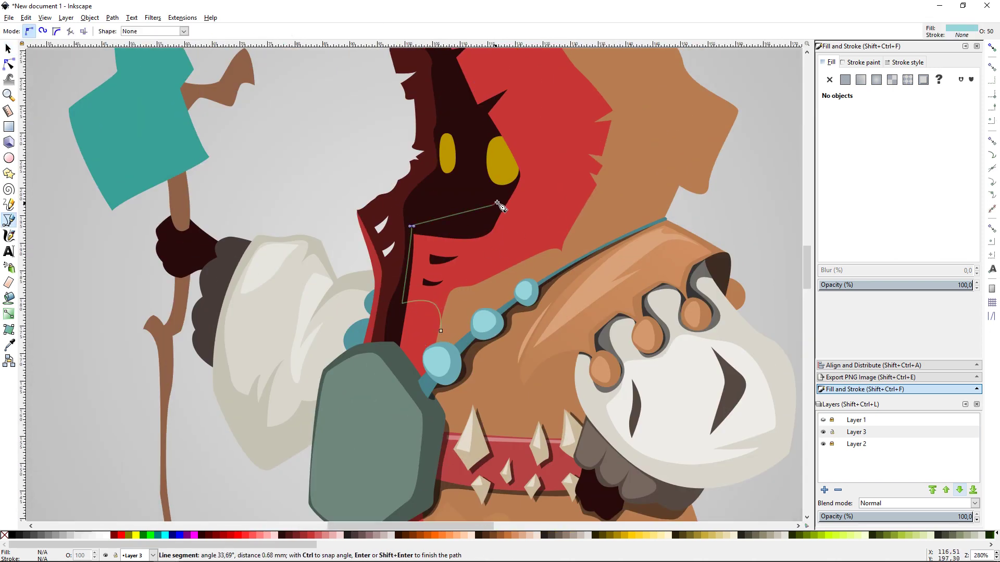
pyautogui.click(557, 151)
pyautogui.click(594, 83)
pyautogui.click(630, 109)
pyautogui.click(594, 273)
pyautogui.press('Return')
pyautogui.press('s')
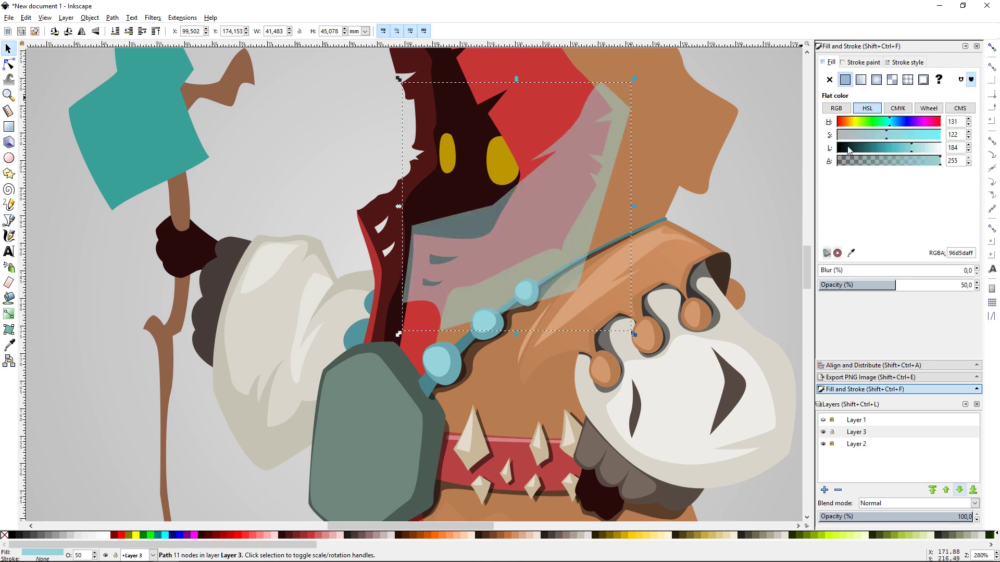
# - Intersect the shadow with the hood outline and colour it dark red
pyautogui.moveTo(849, 149); pyautogui.dragTo(837, 149)
pyautogui.keyDown('shift'); pyautogui.click(624, 106); pyautogui.keyUp('shift')
pyautogui.hotkey('ctrl', '*')
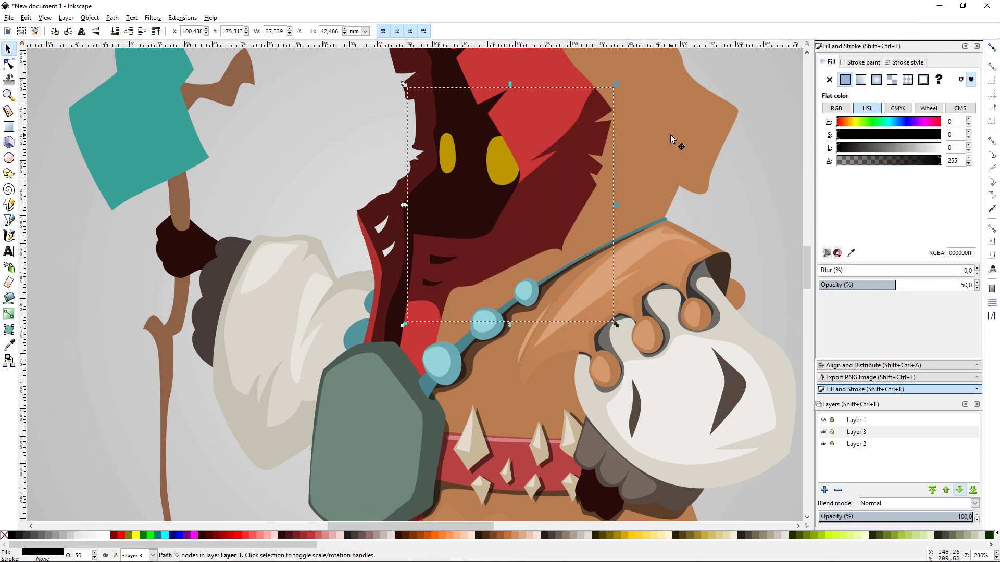
pyautogui.moveTo(838, 147); pyautogui.dragTo(880, 148)
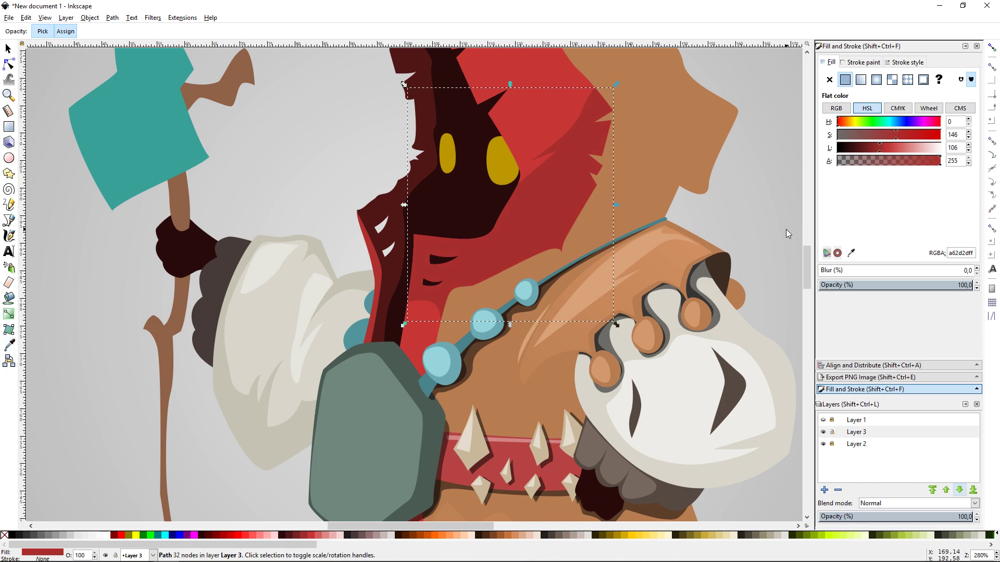
pyautogui.scroll(6, 785, 229)
pyautogui.click(751, 206)
pyautogui.scroll(-5, 692, 227)
pyautogui.scroll(-2, 637, 247)
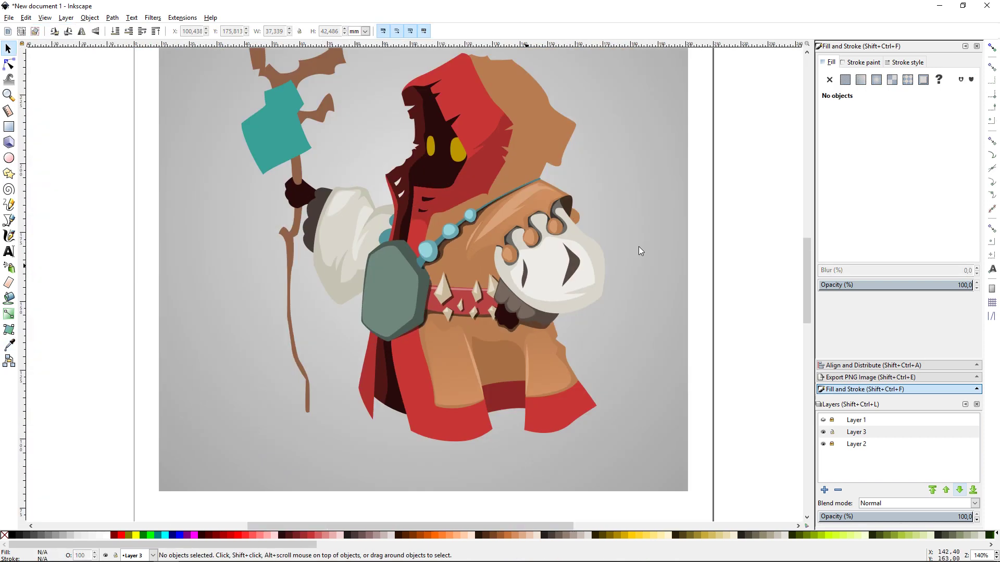
pyautogui.scroll(1, 639, 245)
pyautogui.scroll(1, 588, 234)
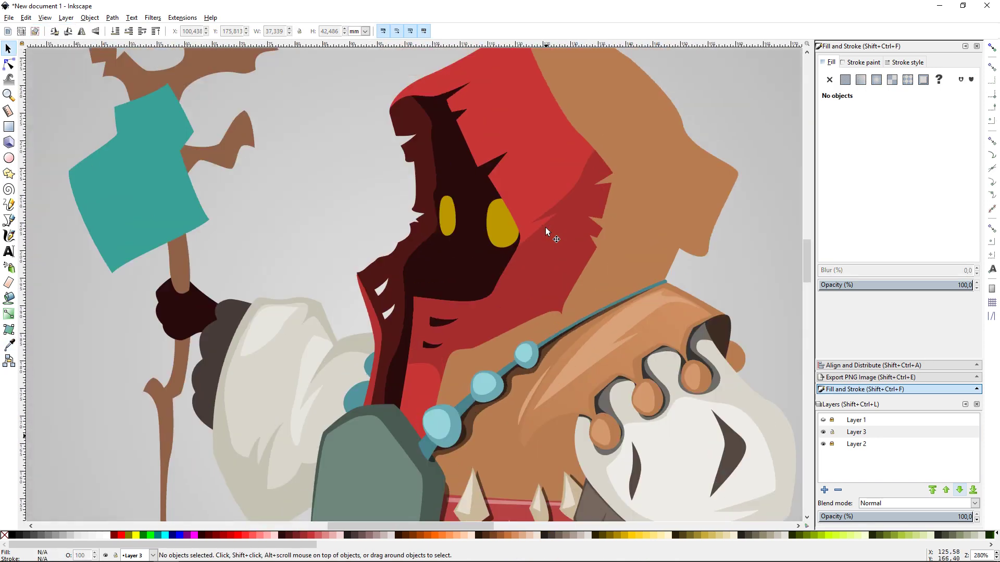
pyautogui.scroll(1, 572, 239)
# - Draw a jagged closed outline down the outer hood's back edge
pyautogui.press('b')
pyautogui.click(542, 77)
pyautogui.click(608, 179)
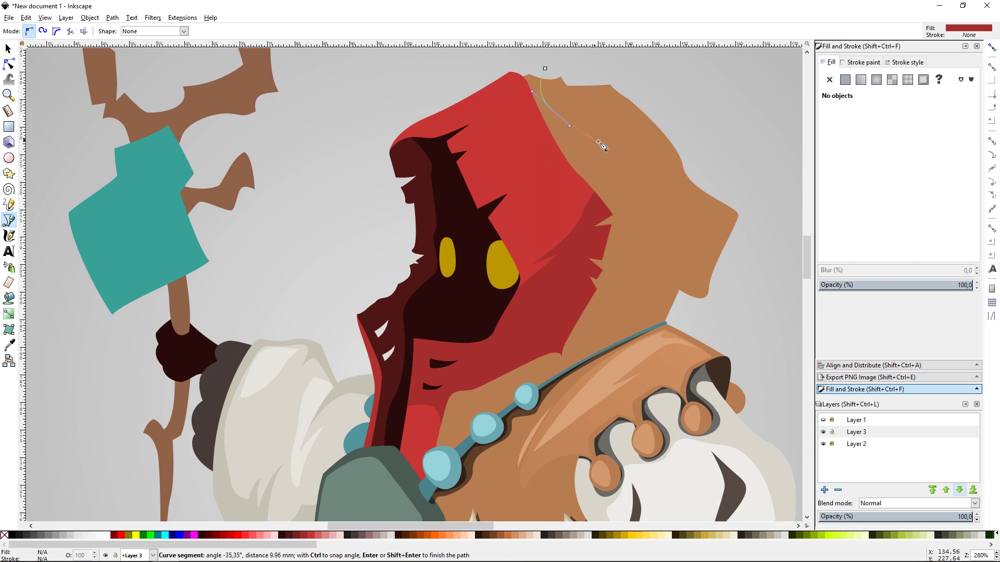
pyautogui.click(579, 108)
pyautogui.click(618, 164)
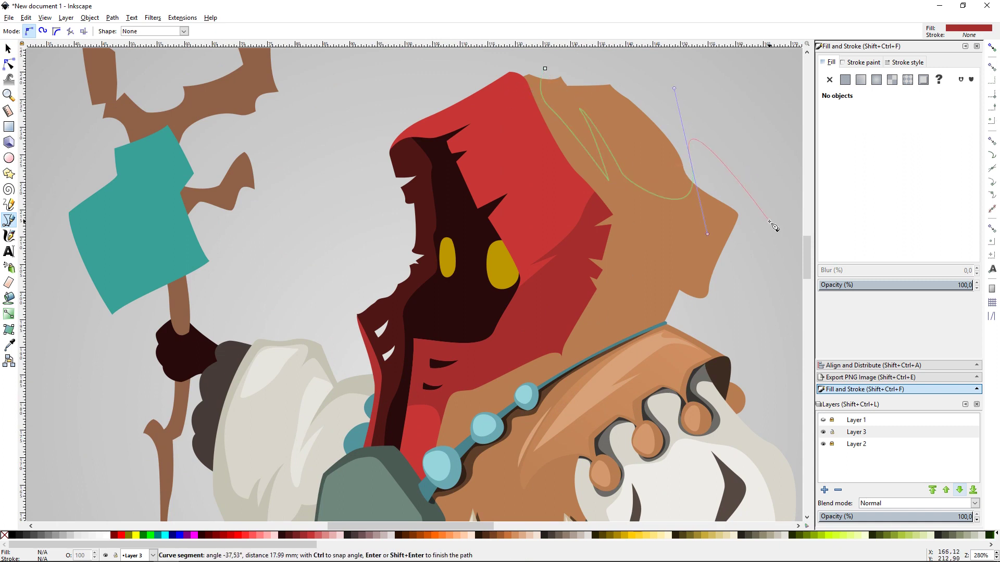
pyautogui.click(770, 223)
pyautogui.scroll(-2, 700, 281)
pyautogui.moveTo(646, 290); pyautogui.dragTo(609, 307)
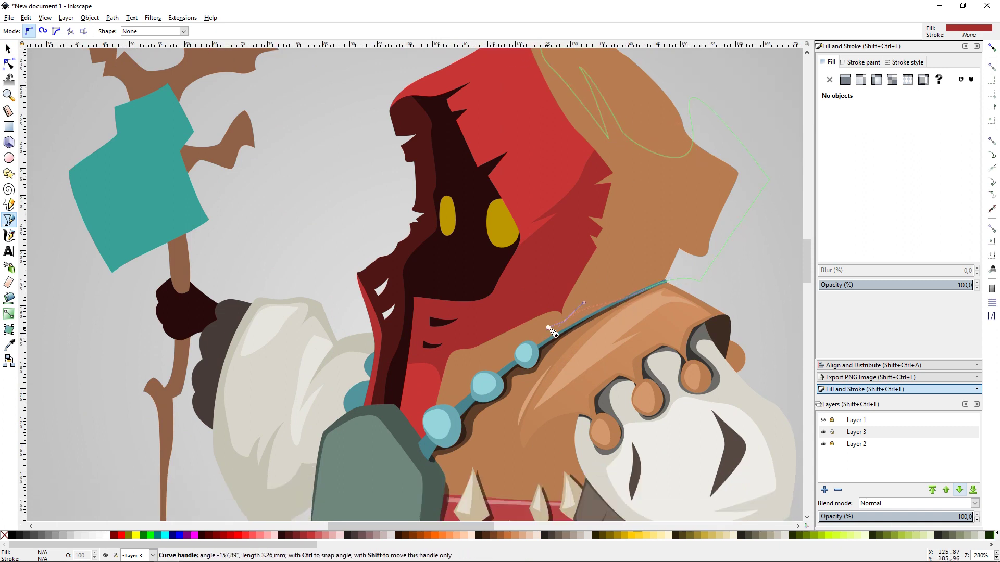
pyautogui.scroll(4, 385, 260)
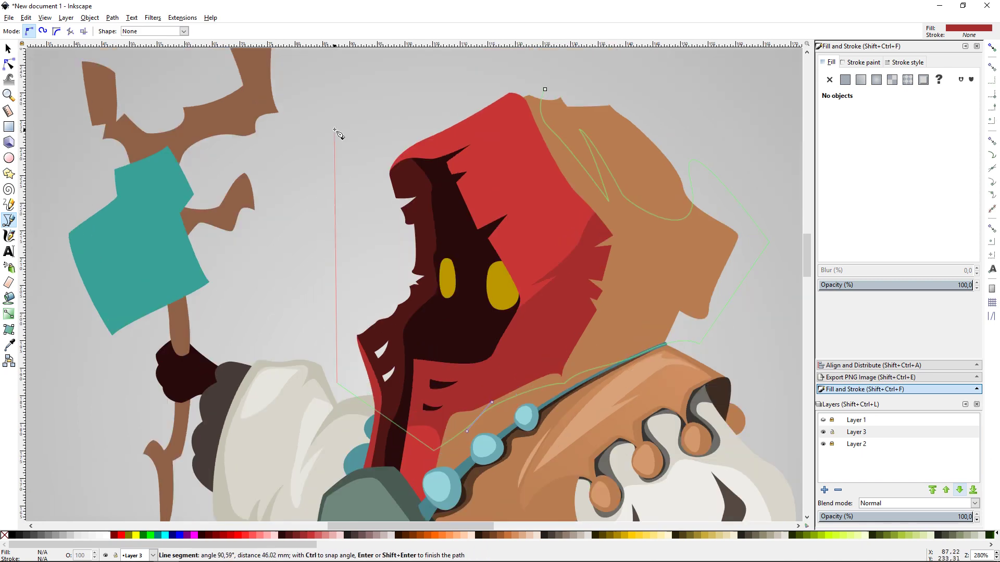
pyautogui.click(544, 93)
pyautogui.press('s')
# - Fill the jagged shape with the hood's brown and lower it behind the hood
pyautogui.keyDown('shift'); pyautogui.click(637, 146); pyautogui.keyUp('shift')
pyautogui.press('pagedown')
pyautogui.press('pagedown')
pyautogui.click(696, 167)
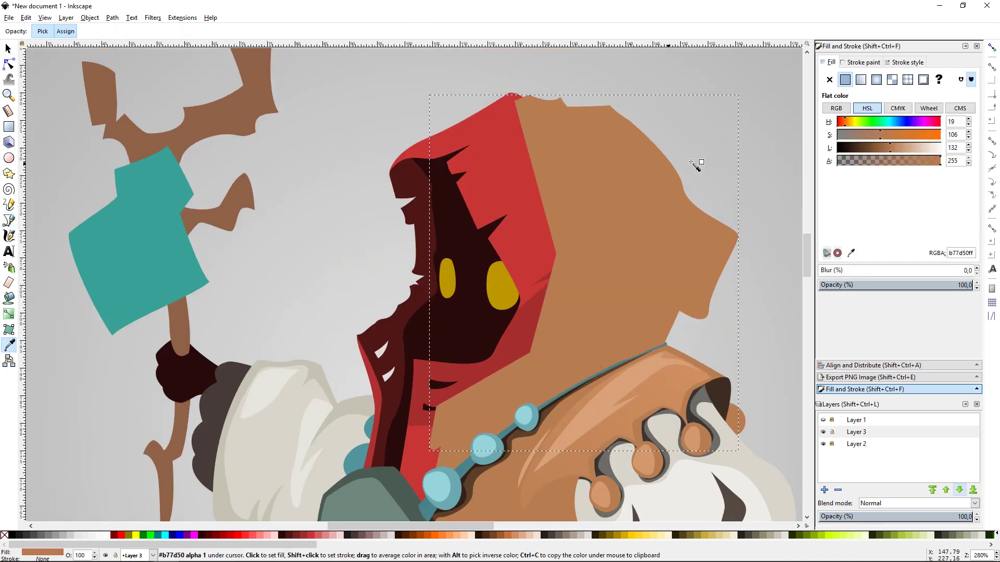
pyautogui.click(129, 32)
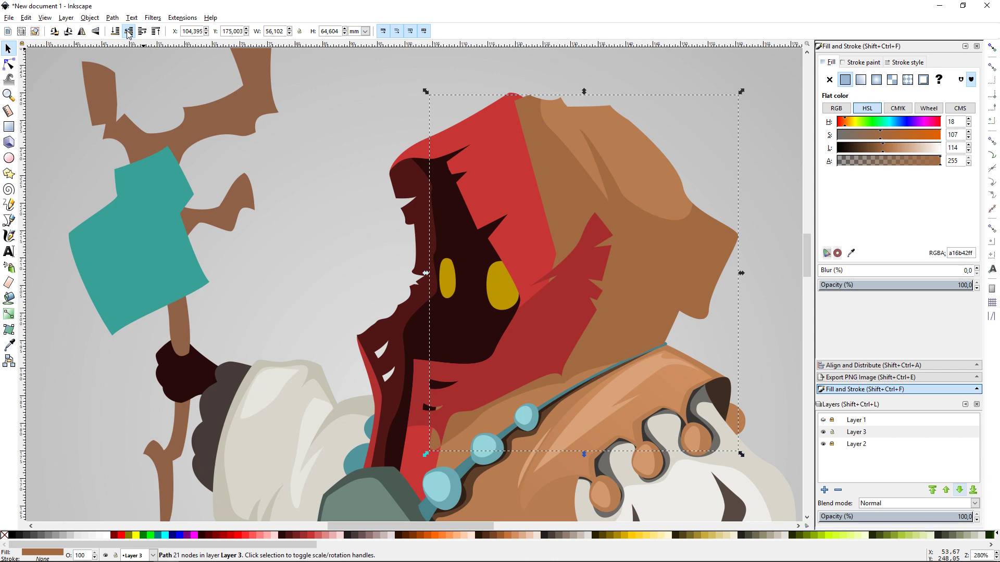
pyautogui.click(128, 31)
pyautogui.press('Escape')
pyautogui.press('5')
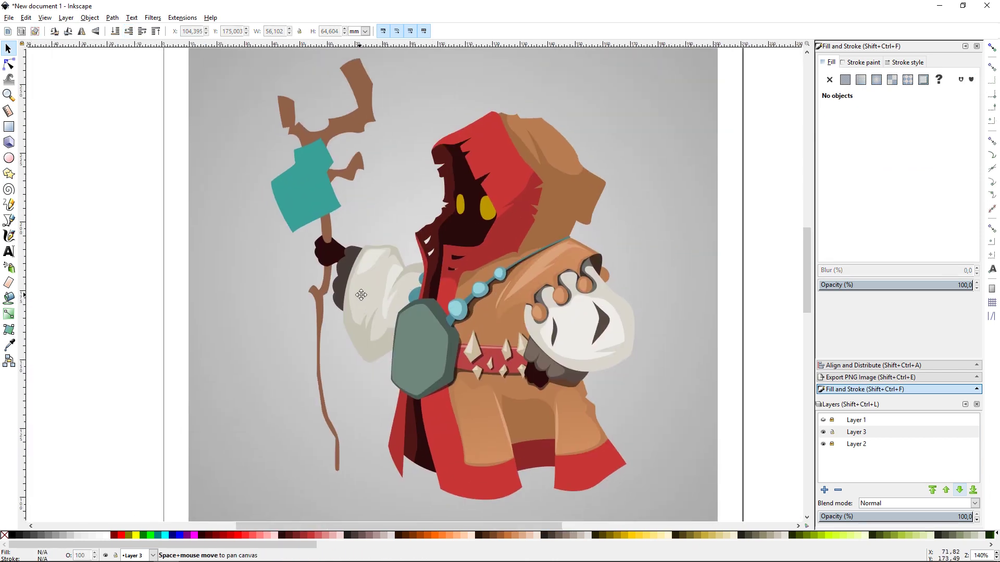
# - Shrink brighter ffcd03 yellow copies inside the left and right eyes
pyautogui.scroll(3, 478, 266)
pyautogui.scroll(1, 476, 275)
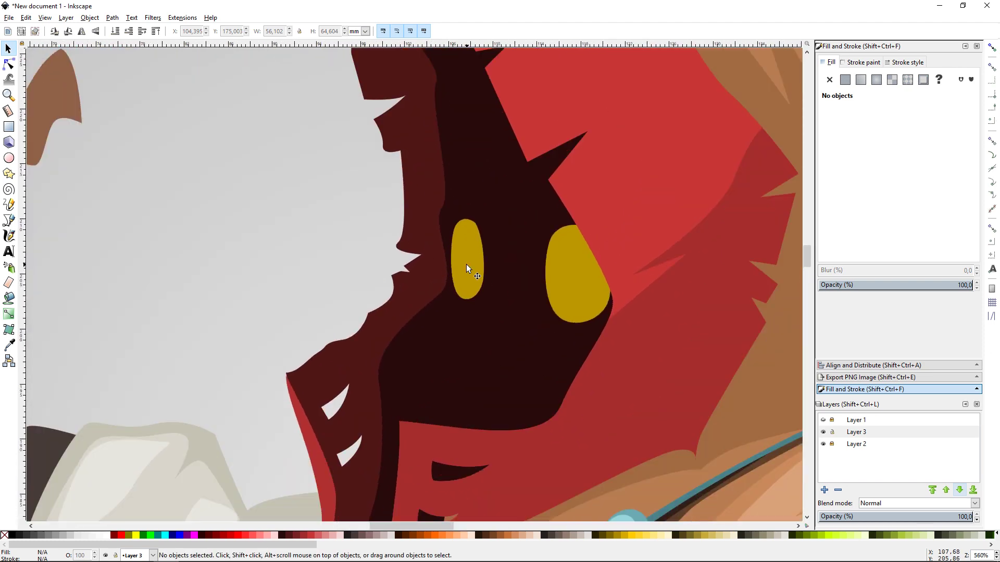
pyautogui.click(467, 263)
pyautogui.moveTo(488, 219); pyautogui.dragTo(483, 225)
pyautogui.click(578, 275)
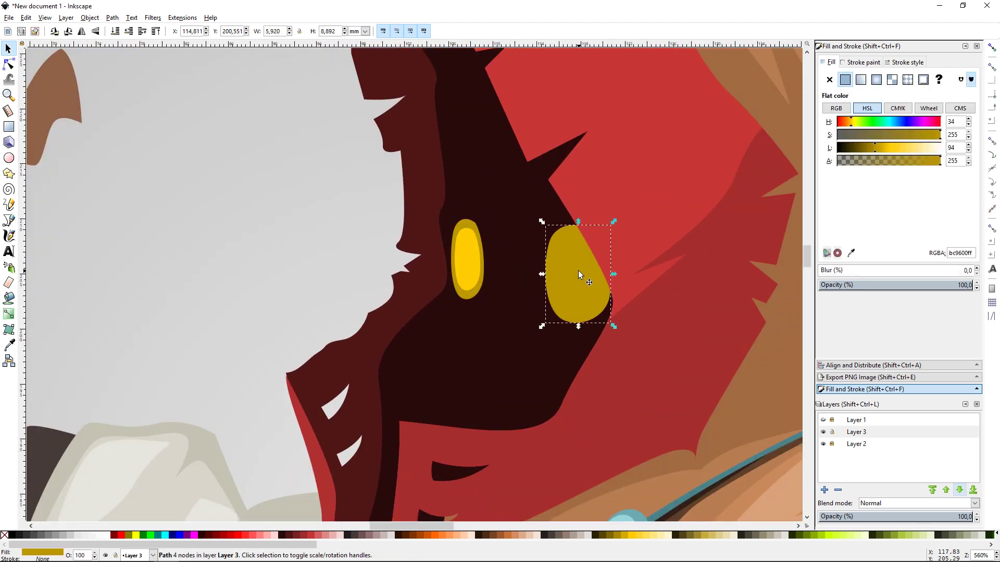
pyautogui.hotkey('ctrl', 'd')
pyautogui.press('d')
pyautogui.click(474, 239)
pyautogui.press('d')
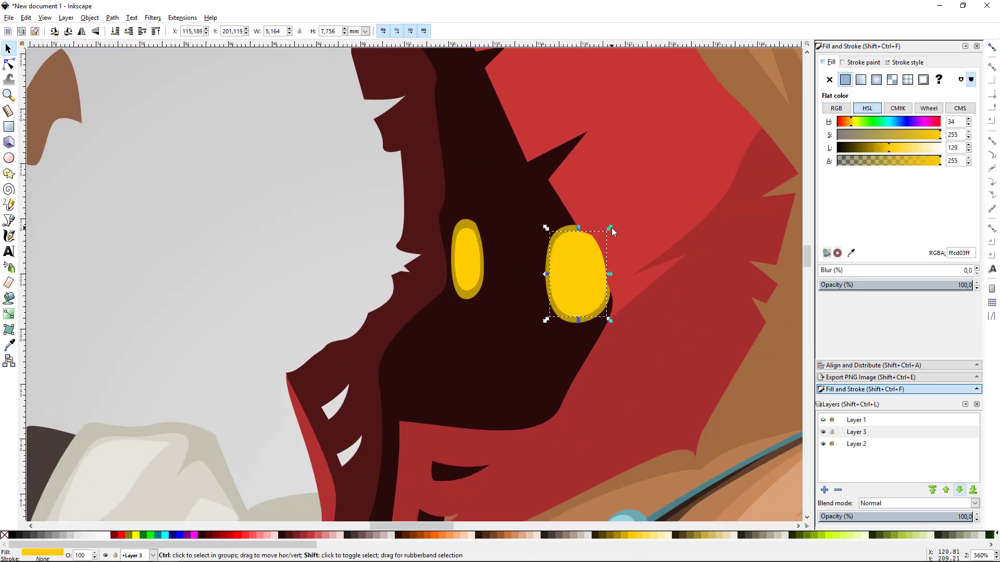
pyautogui.moveTo(613, 222); pyautogui.dragTo(607, 232)
pyautogui.click(258, 160)
pyautogui.press('-')
pyautogui.press('-')
pyautogui.press('-')
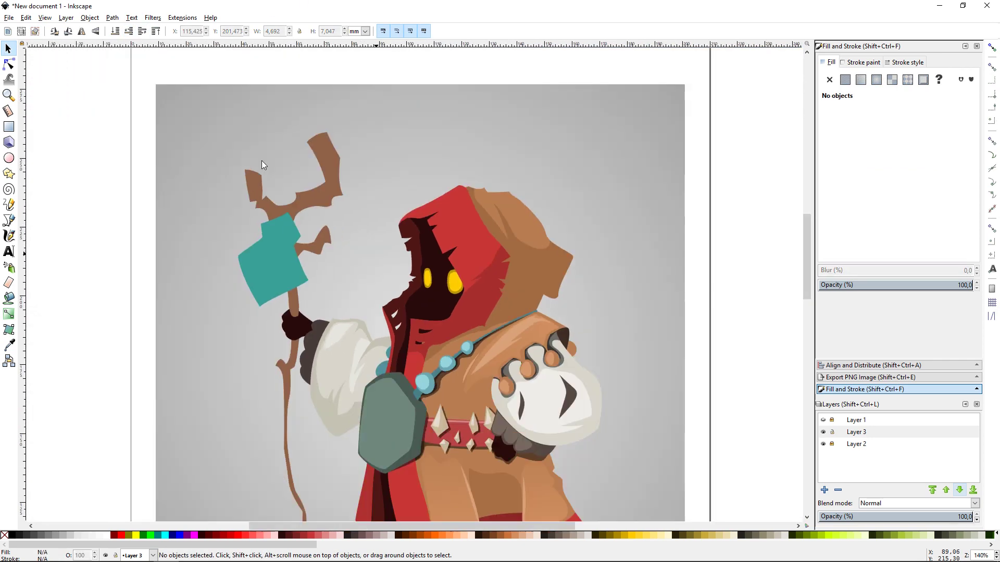
pyautogui.press('+')
pyautogui.press('+')
pyautogui.press('+')
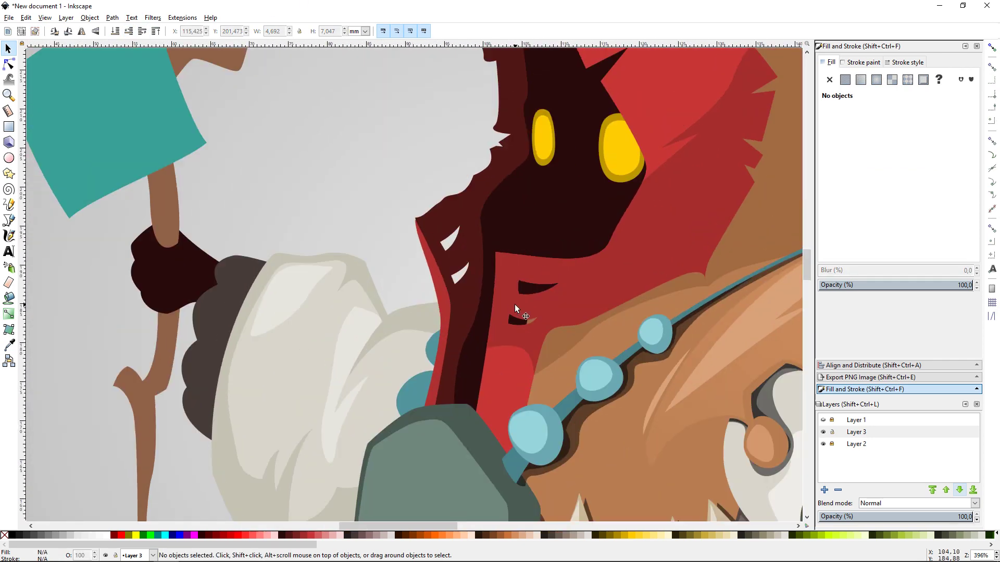
# - Draw a curved shape along the face near the mouth and send it to the bottom
pyautogui.press('b')
pyautogui.click(493, 346)
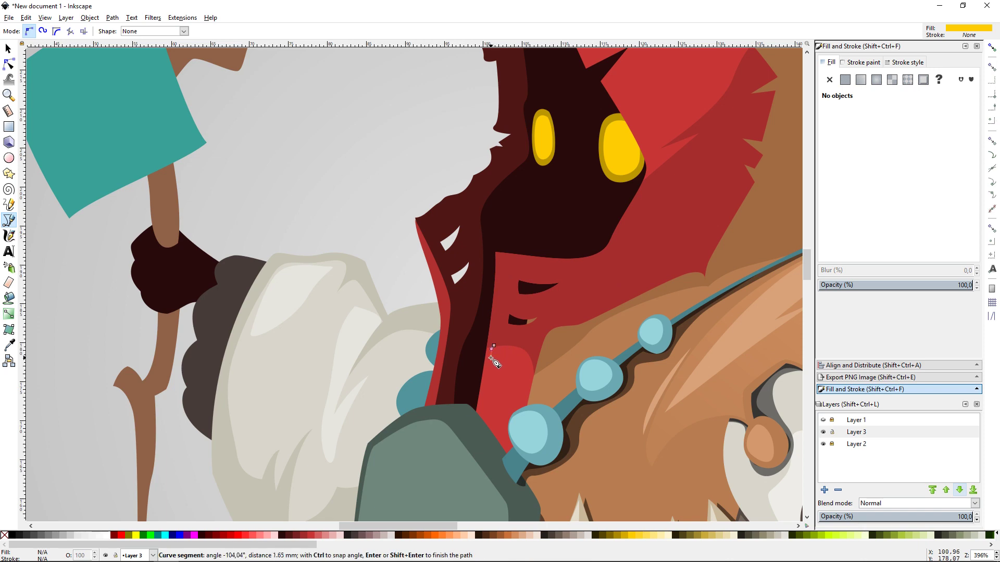
pyautogui.moveTo(608, 253); pyautogui.dragTo(619, 238)
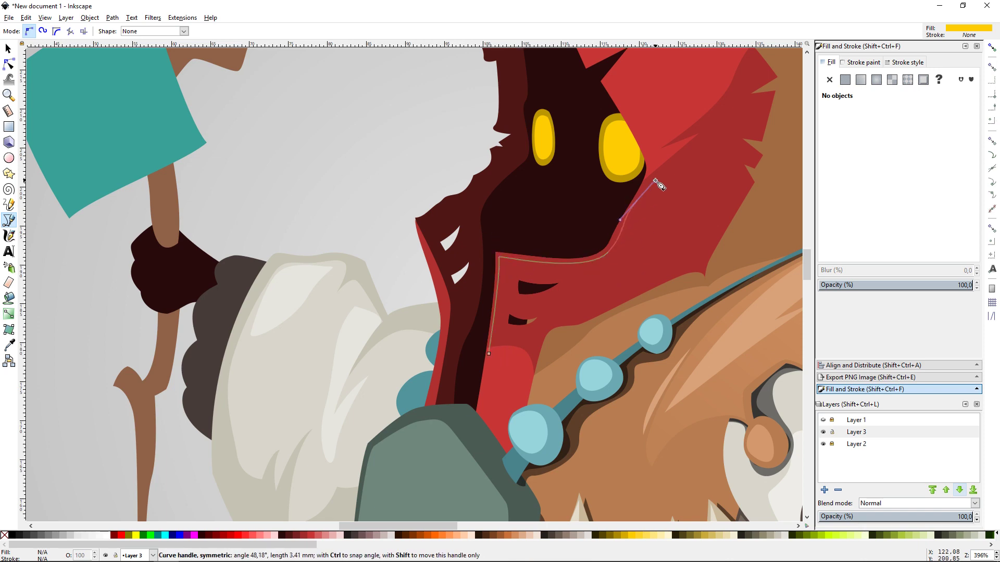
pyautogui.click(488, 353)
pyautogui.press('End')
pyautogui.press('s')
pyautogui.press('Escape')
pyautogui.scroll(6, 548, 167)
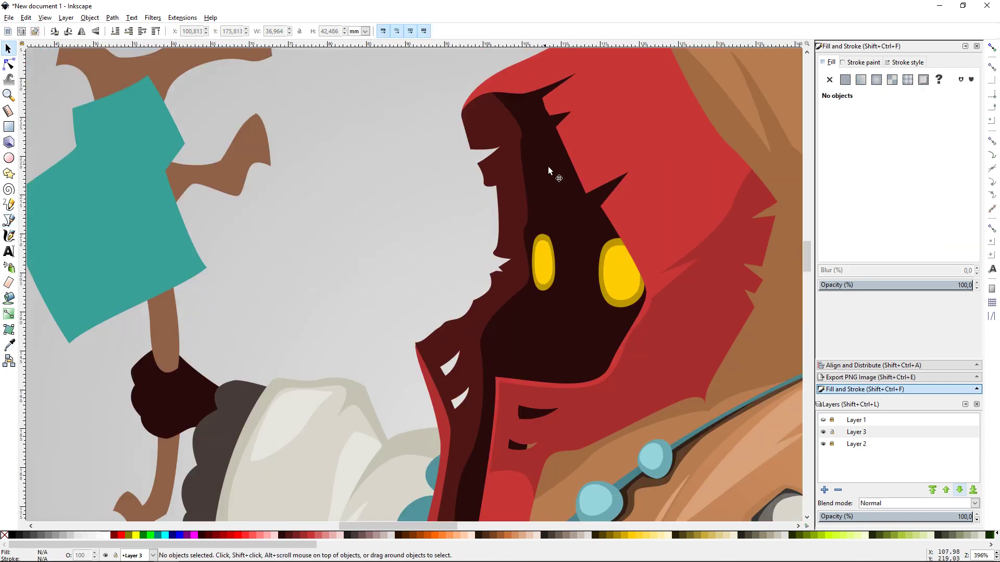
pyautogui.scroll(4, 548, 167)
# - Draw a highlight over the hood top, lower it, and give it a lighter red
pyautogui.press('b')
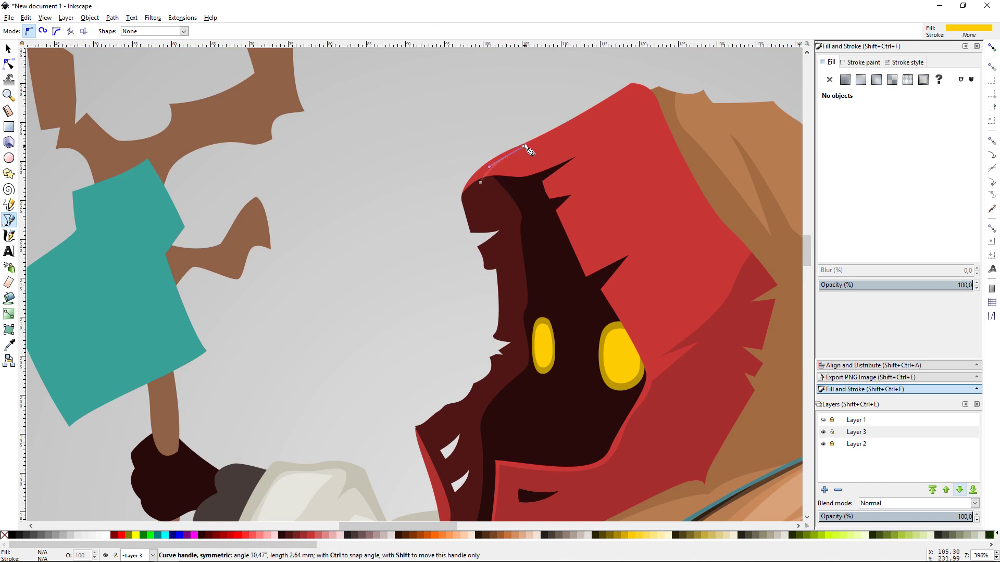
pyautogui.click(483, 185)
pyautogui.press('pagedown')
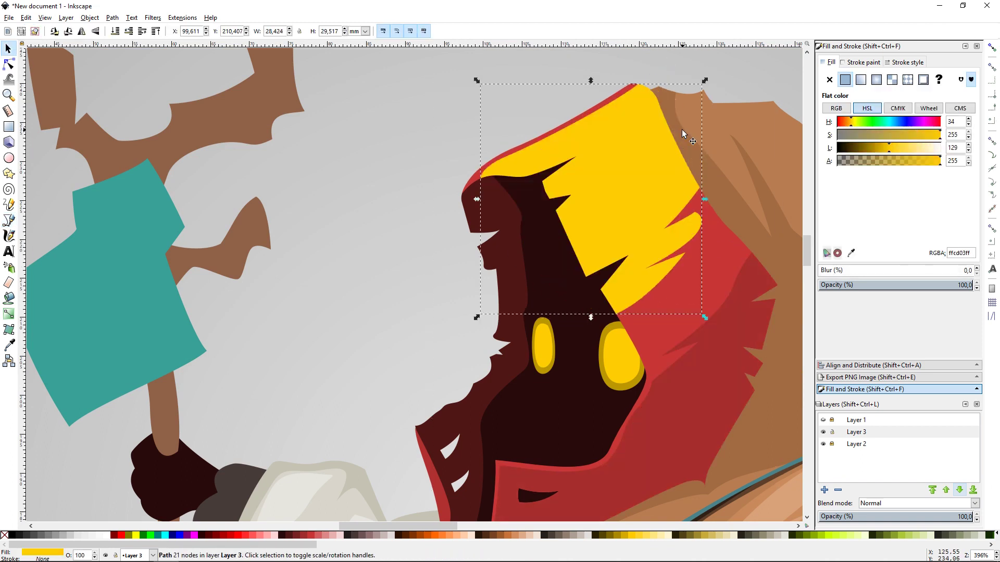
pyautogui.press('d')
pyautogui.click(721, 246)
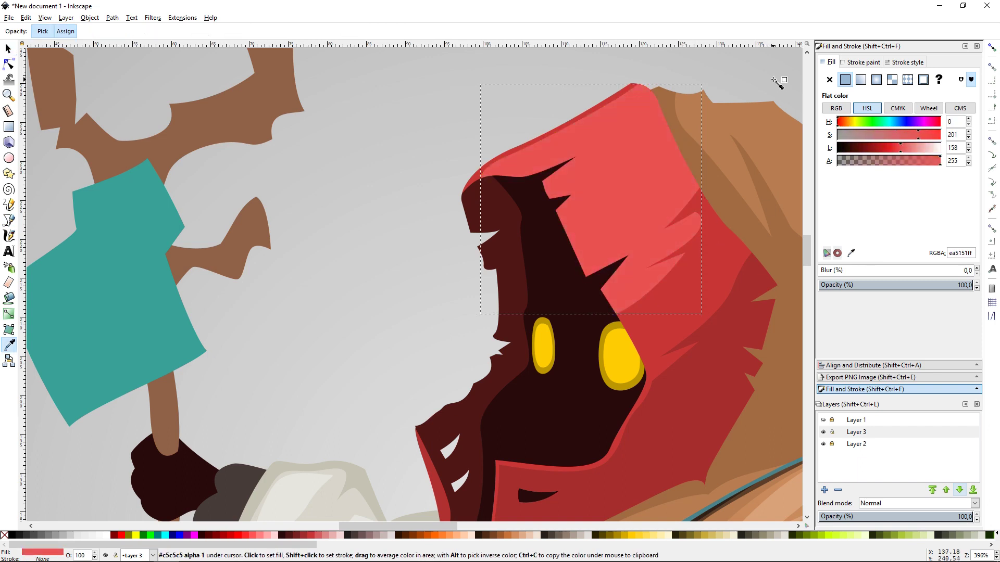
pyautogui.press('Escape')
pyautogui.press('s')
pyautogui.scroll(-2, 709, 194)
# - Add a curved red shading path along the hood's front edge and lower it
pyautogui.press('b')
pyautogui.moveTo(473, 135); pyautogui.dragTo(501, 130)
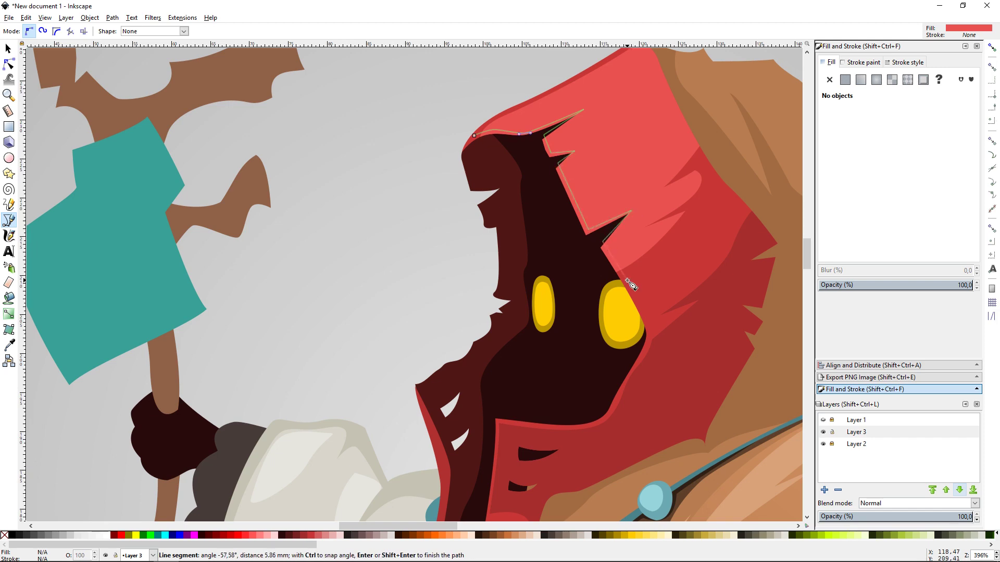
pyautogui.press('Return')
pyautogui.press('s')
pyautogui.press('pagedown')
pyautogui.press('Escape')
# - Make the first necklace bead's highlight white in Fill and Stroke
pyautogui.press('-')
pyautogui.press('-')
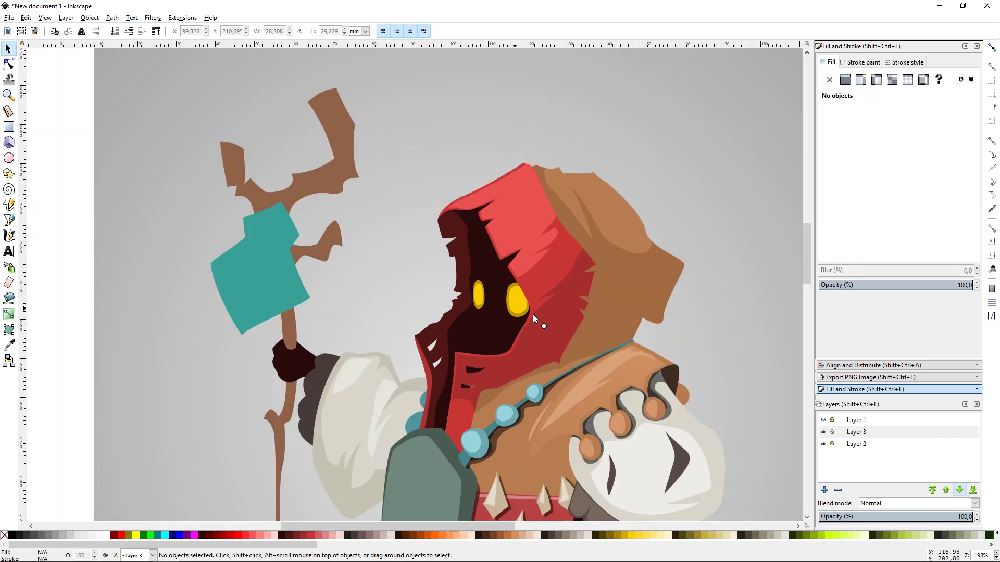
pyautogui.scroll(-4, 526, 292)
pyautogui.press('+')
pyautogui.press('+')
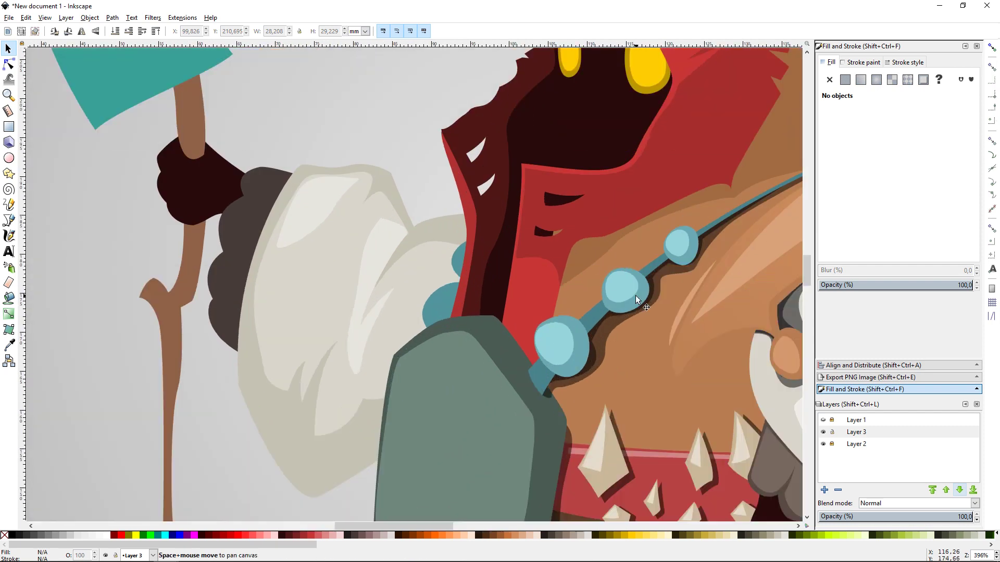
pyautogui.doubleClick(501, 215)
pyautogui.click(476, 257)
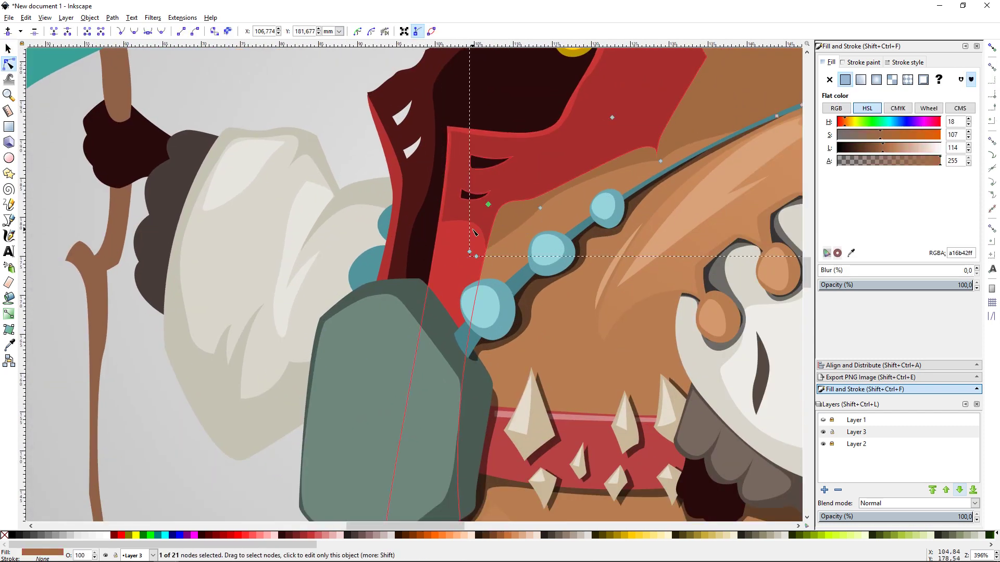
pyautogui.press('s')
pyautogui.press('Escape')
pyautogui.click(480, 303)
pyautogui.hotkey('ctrl', 'f')
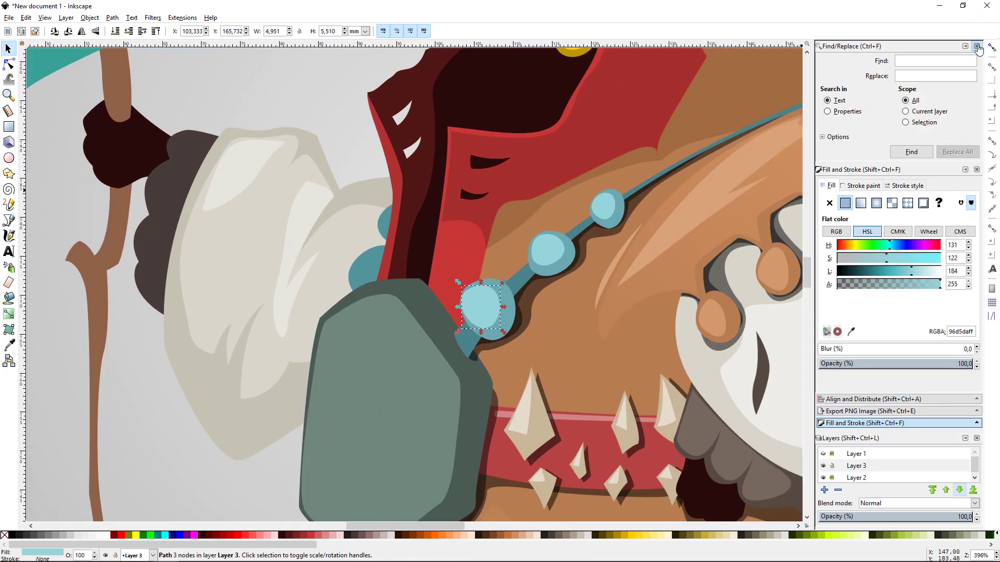
pyautogui.click(976, 47)
pyautogui.moveTo(916, 147); pyautogui.dragTo(939, 147)
pyautogui.press('Escape')
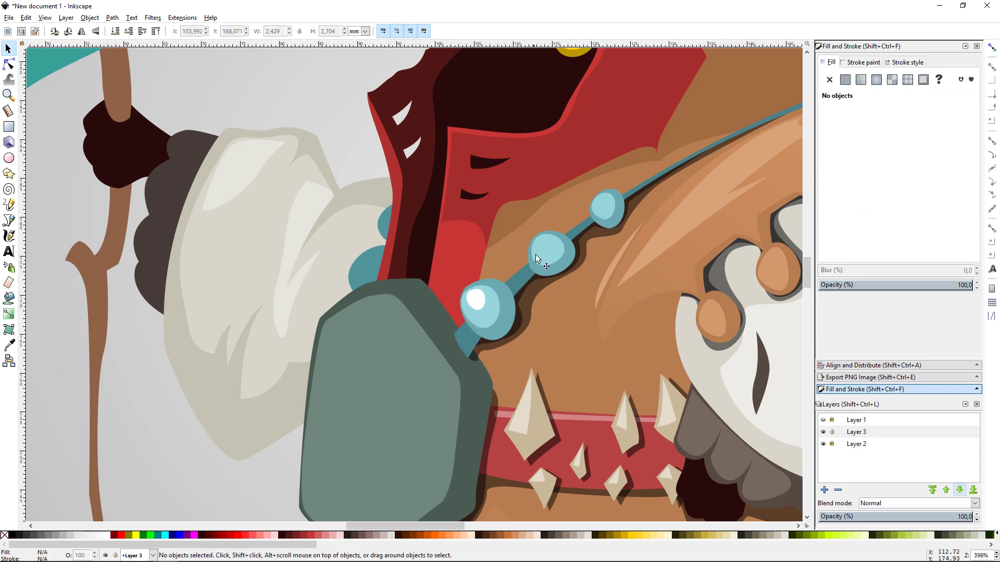
# - Paste the white highlight style onto the second bead's highlight
pyautogui.click(476, 300)
pyautogui.hotkey('ctrl', 'c')
pyautogui.click(541, 249)
pyautogui.hotkey('ctrl', 'shift', 'v')
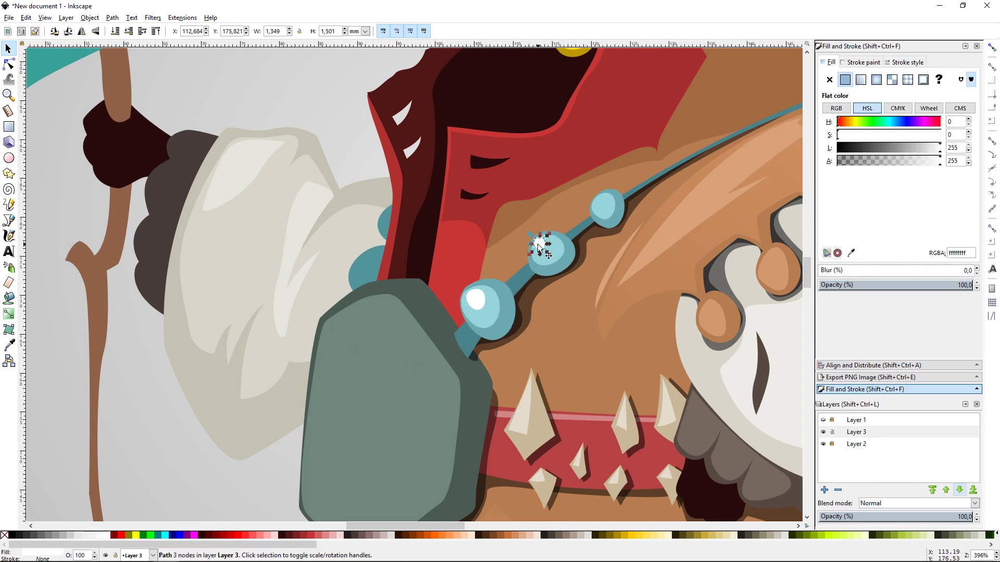
pyautogui.press('Escape')
# - Draw white highlight slivers on the upper-left, middle and upper-right collar spikes
pyautogui.scroll(-4, 242, 411)
pyautogui.scroll(5, 242, 410)
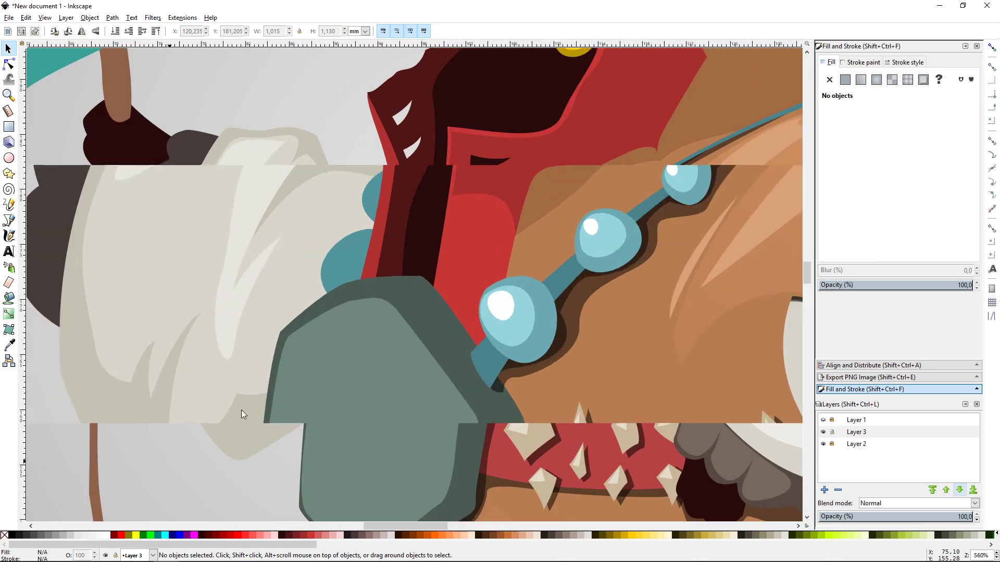
pyautogui.moveTo(568, 276); pyautogui.dragTo(487, 180)
pyautogui.press('b')
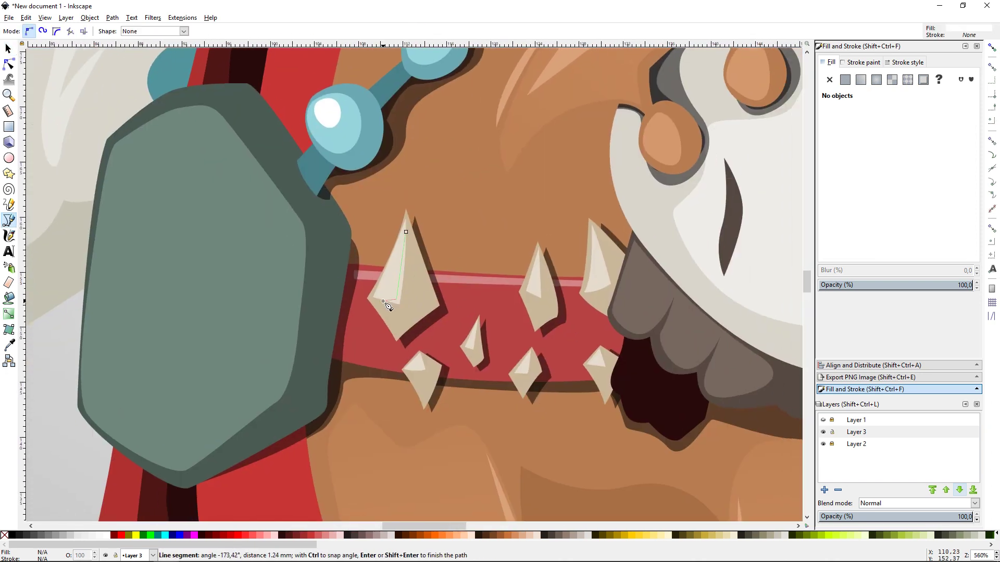
pyautogui.click(408, 309)
pyautogui.click(406, 232)
pyautogui.click(540, 260)
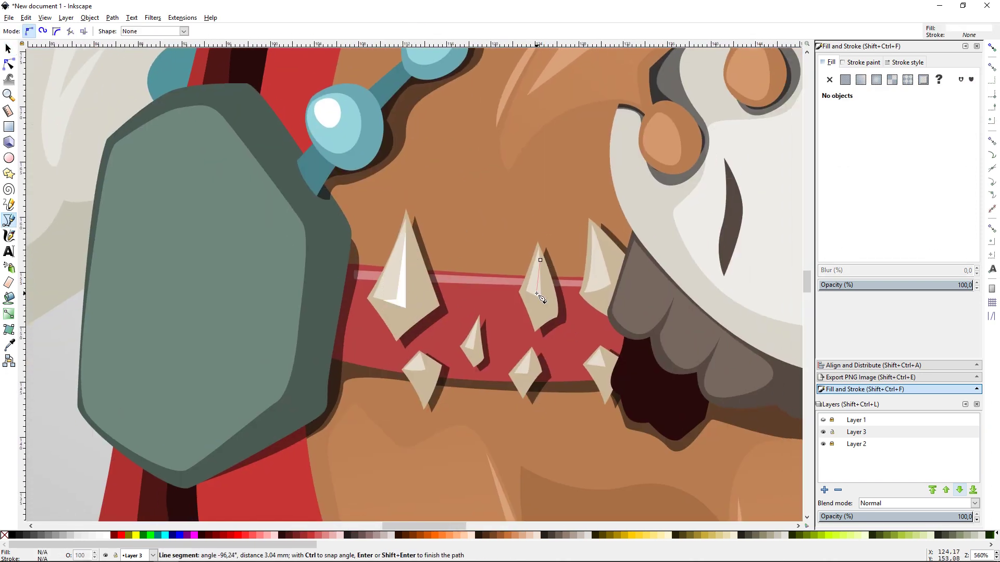
pyautogui.click(540, 260)
pyautogui.click(593, 229)
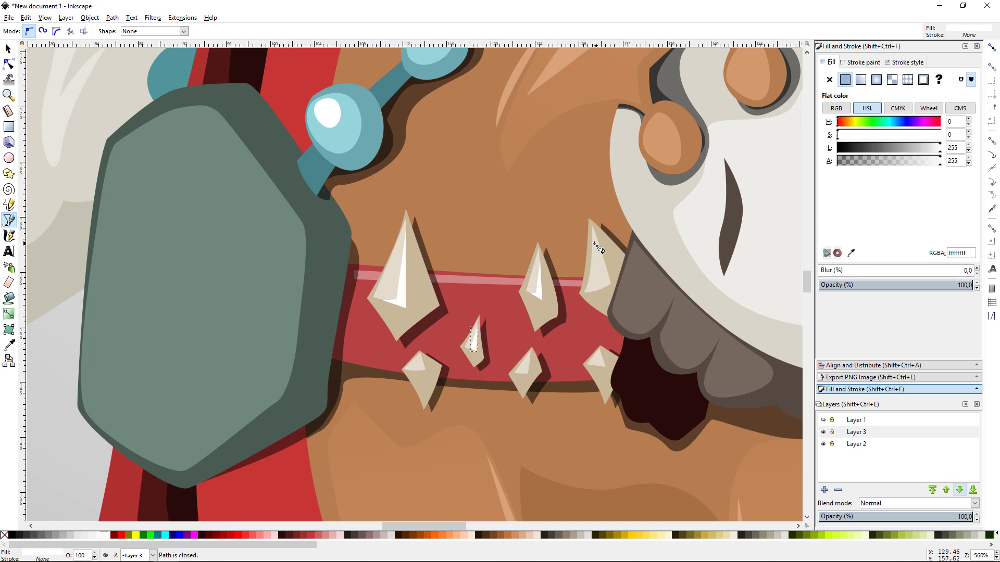
pyautogui.click(615, 284)
# - Draw white highlight slivers on the lower-left and lower-middle collar spikes
pyautogui.click(593, 229)
pyautogui.click(419, 355)
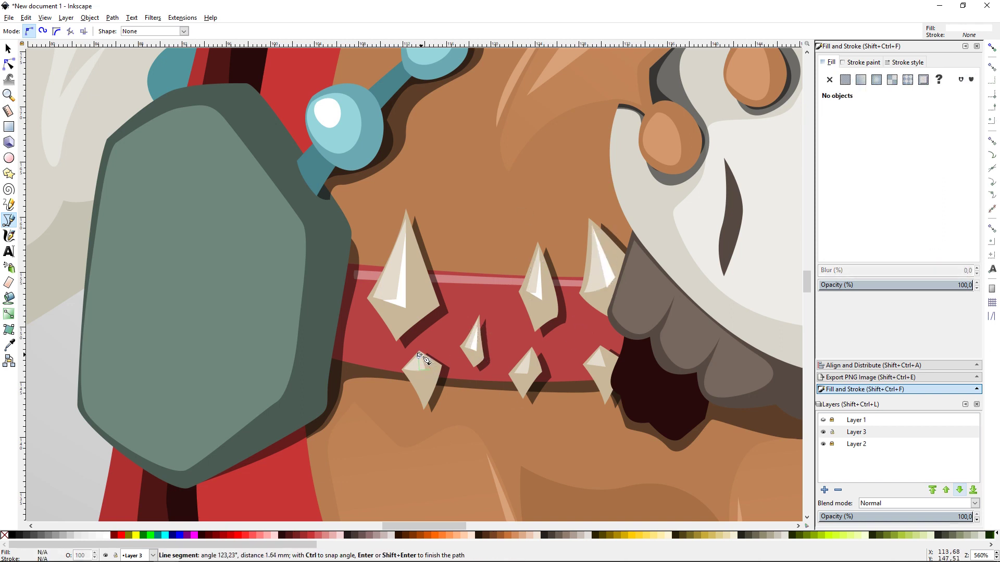
pyautogui.click(405, 370)
pyautogui.click(419, 355)
pyautogui.click(532, 353)
pyautogui.click(531, 354)
pyautogui.press('s')
pyautogui.press('-')
pyautogui.press('Escape')
pyautogui.keyDown('ctrl'); pyautogui.scroll(-3, 435, 324); pyautogui.keyUp('ctrl')
# - Draw a red shape along the character's jaw edge
pyautogui.keyDown('ctrl'); pyautogui.scroll(1, 435, 324); pyautogui.keyUp('ctrl')
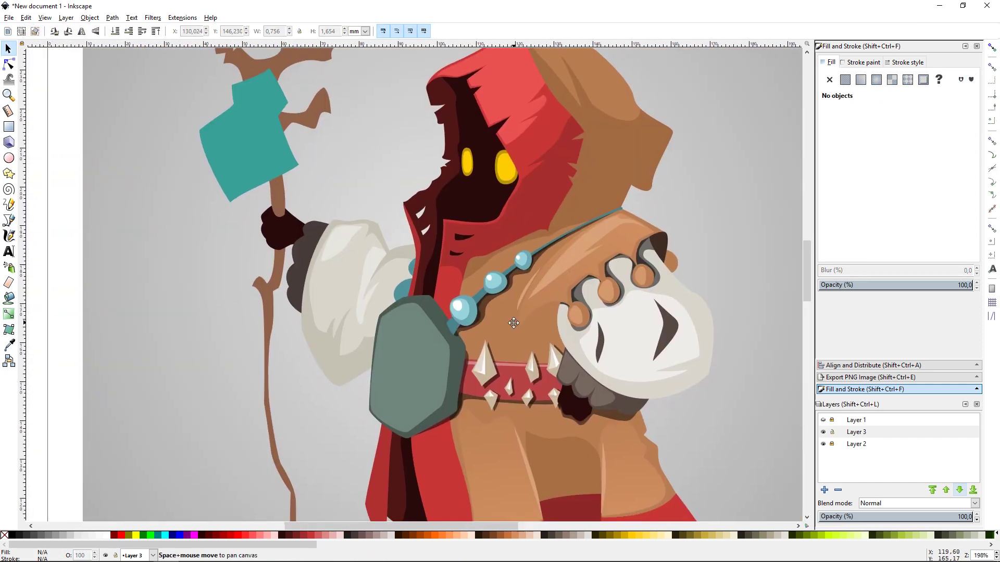
pyautogui.keyDown('ctrl'); pyautogui.scroll(2, 528, 338); pyautogui.keyUp('ctrl')
pyautogui.press('b')
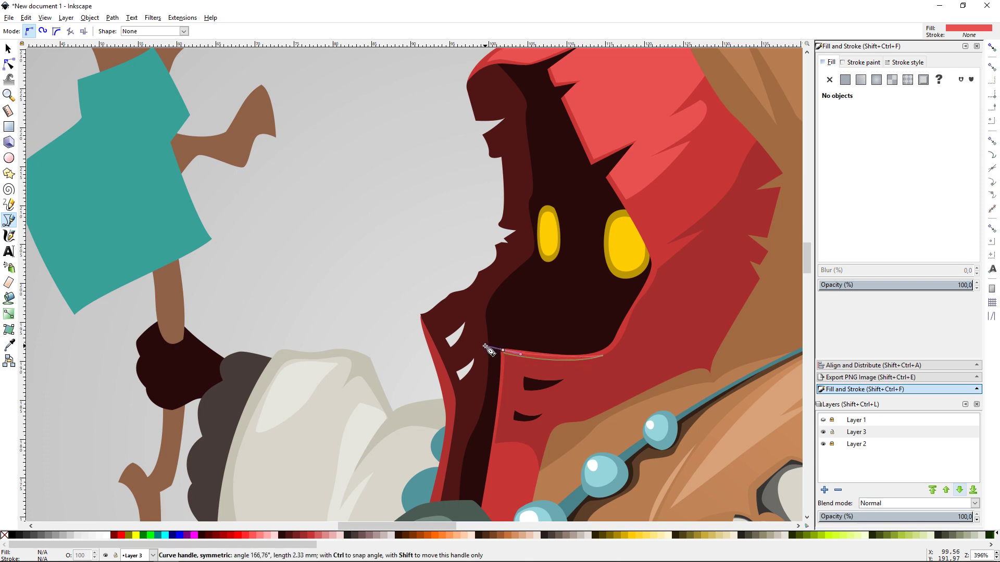
pyautogui.press('s')
pyautogui.press('Escape')
pyautogui.click(532, 356)
pyautogui.click(297, 259)
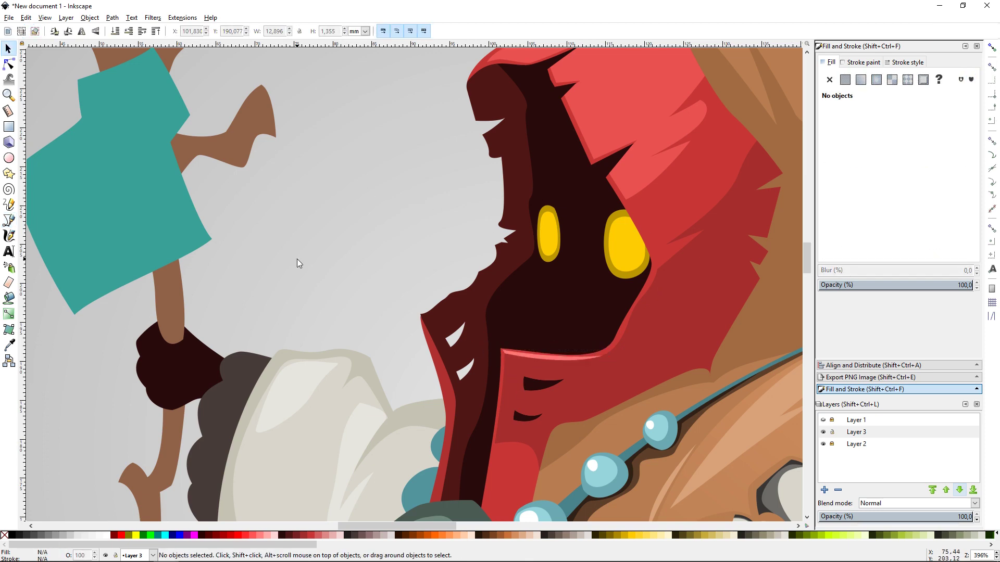
pyautogui.scroll(-2, 638, 267)
pyautogui.keyDown('ctrl'); pyautogui.scroll(1, 645, 290); pyautogui.keyUp('ctrl')
pyautogui.scroll(-3, 625, 307)
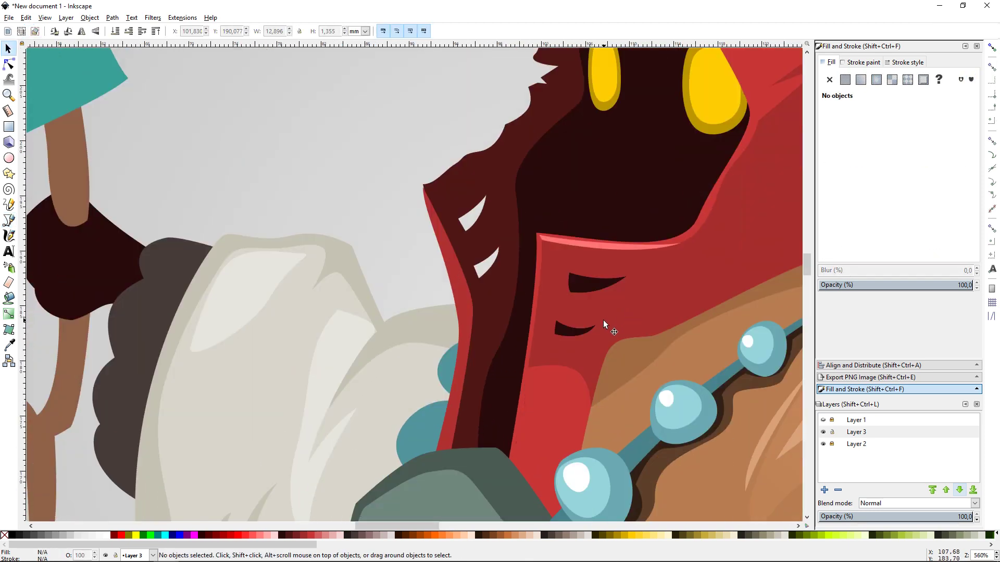
# - Add a dark red lip shape under the upper mouth slit and reshape its curve
pyautogui.press('b')
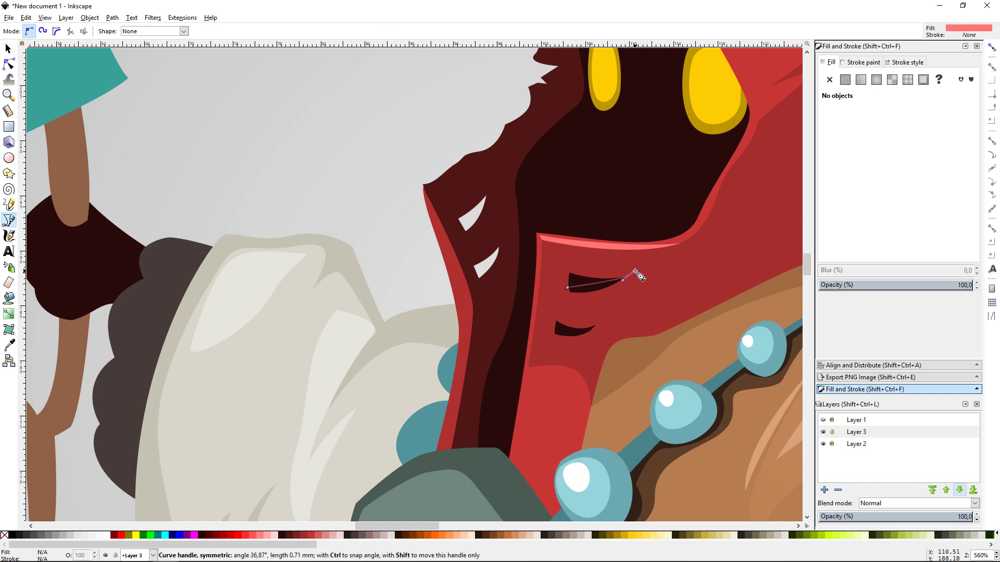
pyautogui.moveTo(558, 298); pyautogui.dragTo(561, 299)
pyautogui.press('s')
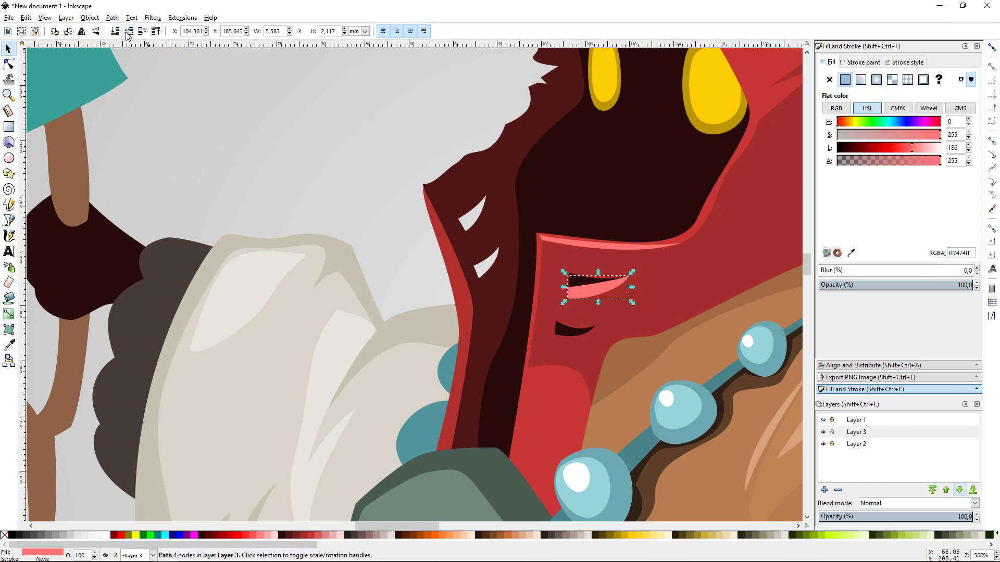
pyautogui.press('d')
pyautogui.click(586, 299)
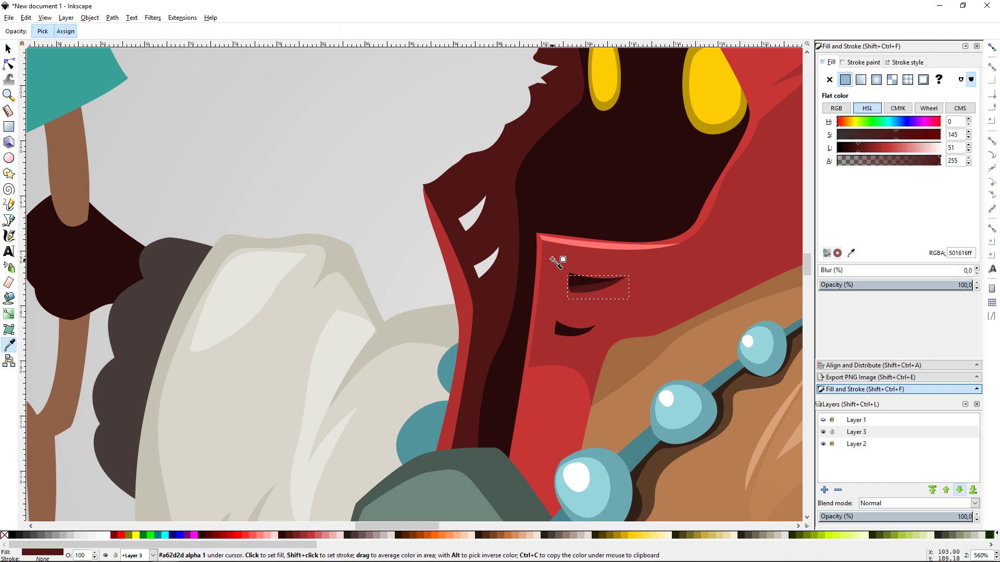
pyautogui.press('s')
pyautogui.press('Escape')
pyautogui.press('-')
pyautogui.press('-')
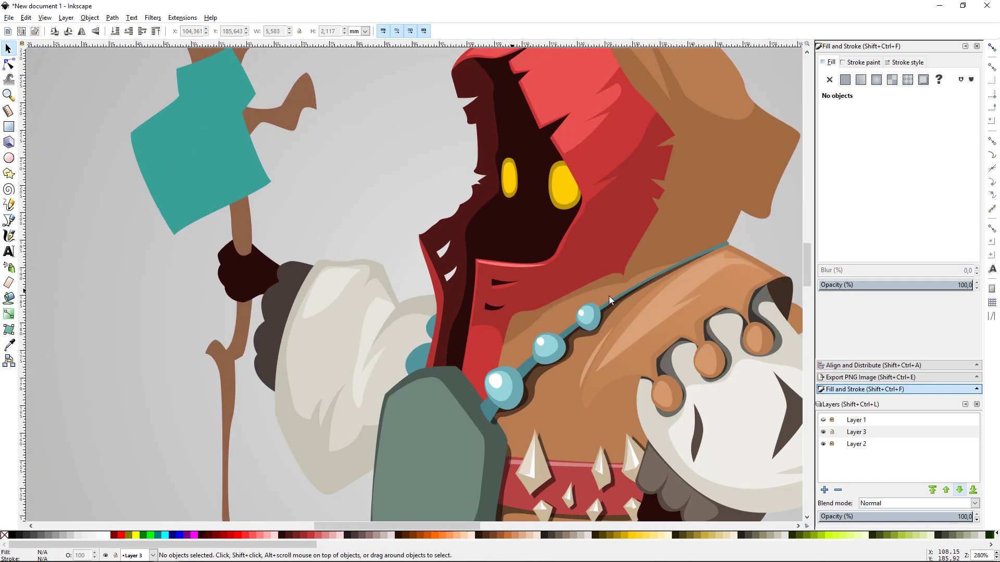
pyautogui.press('+')
pyautogui.press('+')
pyautogui.doubleClick(598, 284)
pyautogui.moveTo(571, 298)
pyautogui.mouseDown()
pyautogui.moveTo(591, 297)
pyautogui.moveTo(430, 276)
pyautogui.mouseUp()
pyautogui.press('s')
pyautogui.press('Escape')
# - Draw a curved lip shape along the lower mouth slit
pyautogui.press('+')
pyautogui.press('+')
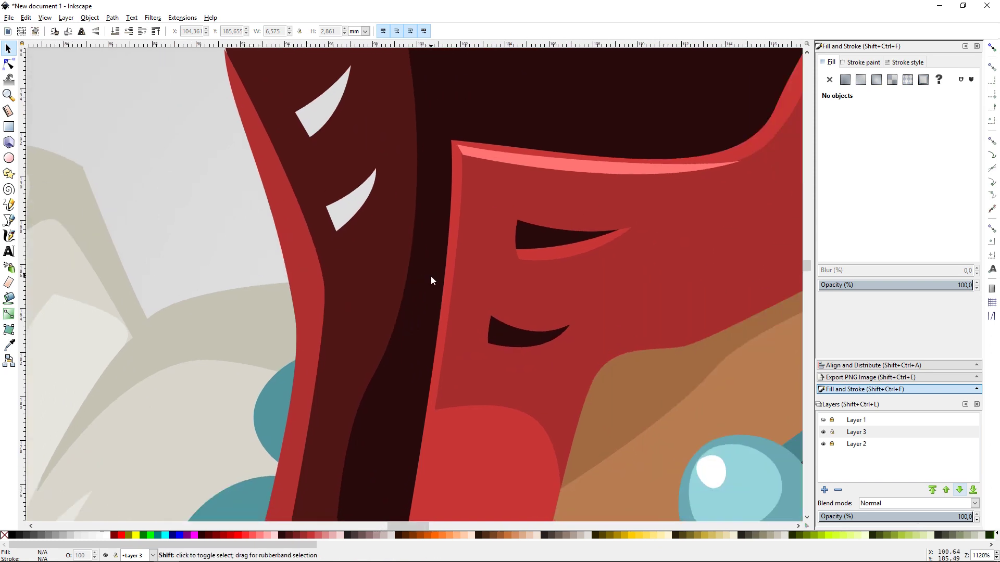
pyautogui.press('b')
pyautogui.click(482, 336)
pyautogui.moveTo(568, 321); pyautogui.dragTo(585, 330)
pyautogui.moveTo(481, 335); pyautogui.dragTo(446, 346)
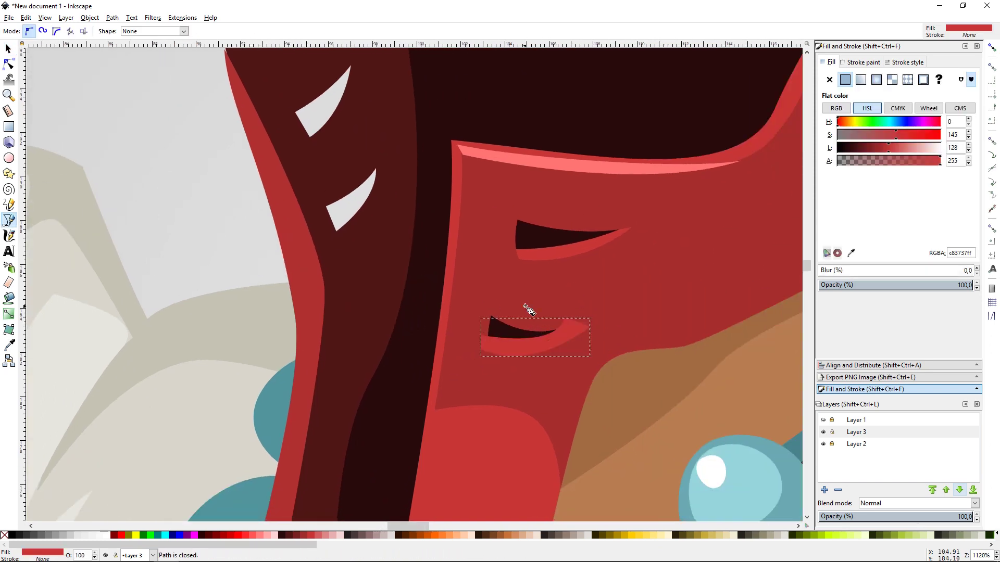
pyautogui.press('s')
pyautogui.press('Escape')
pyautogui.press('-')
pyautogui.press('-')
pyautogui.press('-')
pyautogui.press('-')
pyautogui.press('-')
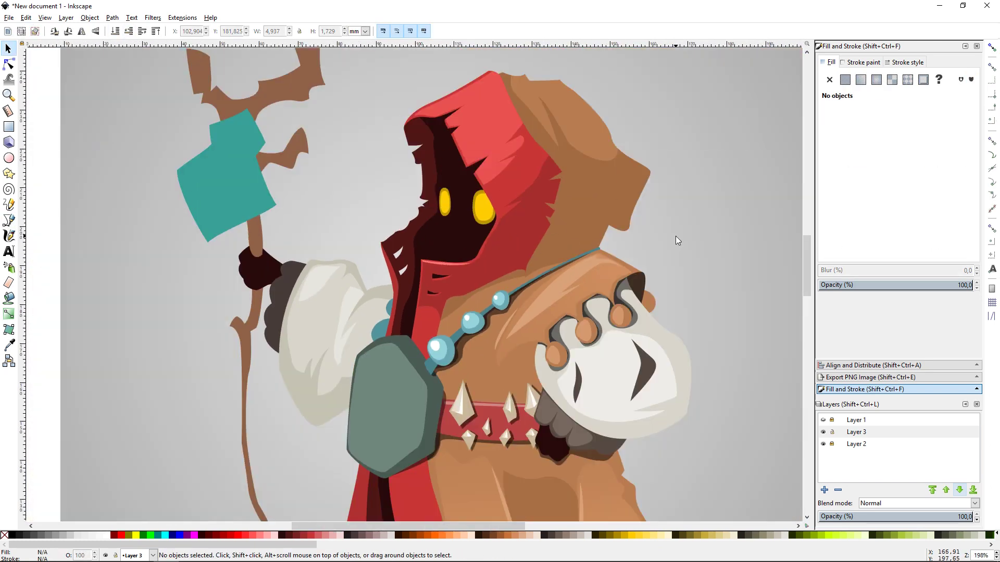
pyautogui.scroll(-2, 671, 240)
pyautogui.scroll(2, 548, 214)
pyautogui.keyDown('ctrl'); pyautogui.scroll(1, 570, 208); pyautogui.keyUp('ctrl')
# - Draw a shadow shape up the hood's right side and fill it brown 835837ff
pyautogui.press('b')
pyautogui.moveTo(709, 199); pyautogui.dragTo(714, 176)
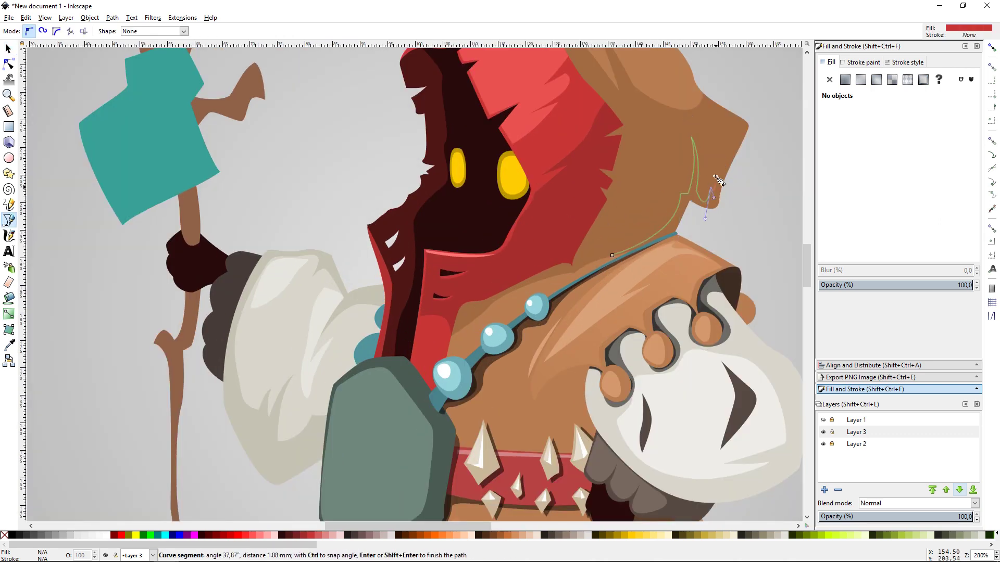
pyautogui.moveTo(771, 116); pyautogui.dragTo(771, 131)
pyautogui.click(720, 229)
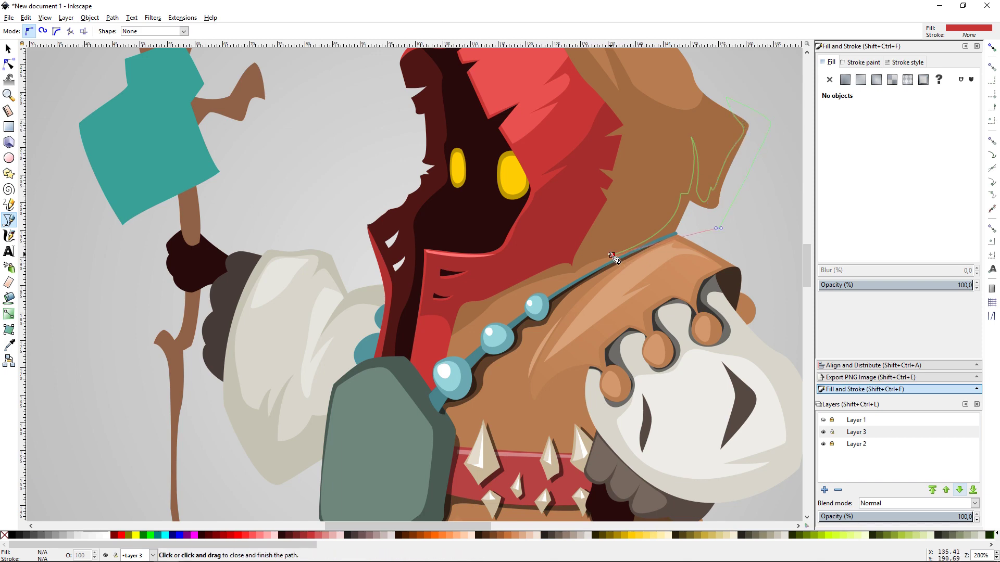
pyautogui.click(613, 256)
pyautogui.press('s')
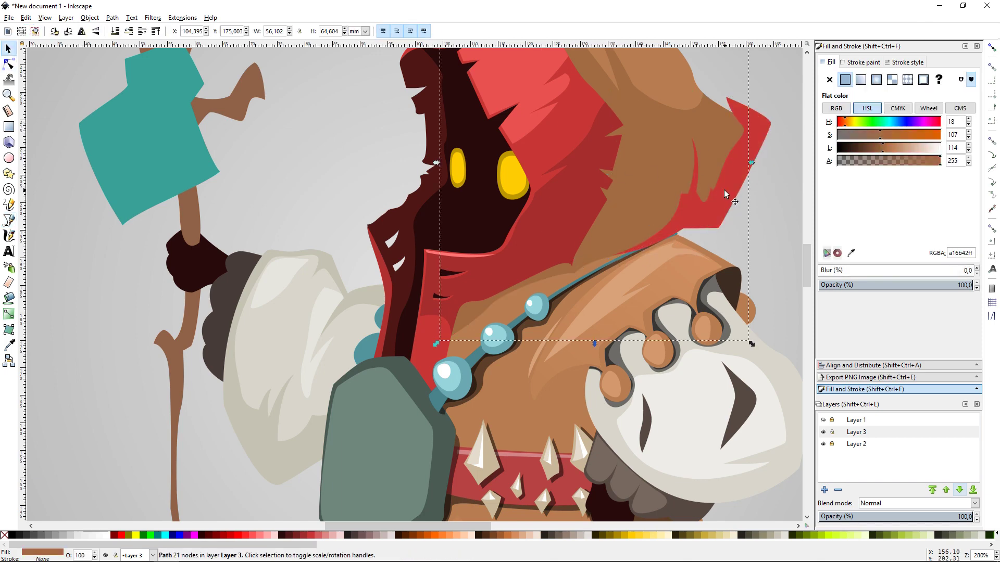
pyautogui.press('pagedown')
pyautogui.hotkey('ctrl', 'z')
pyautogui.press('d')
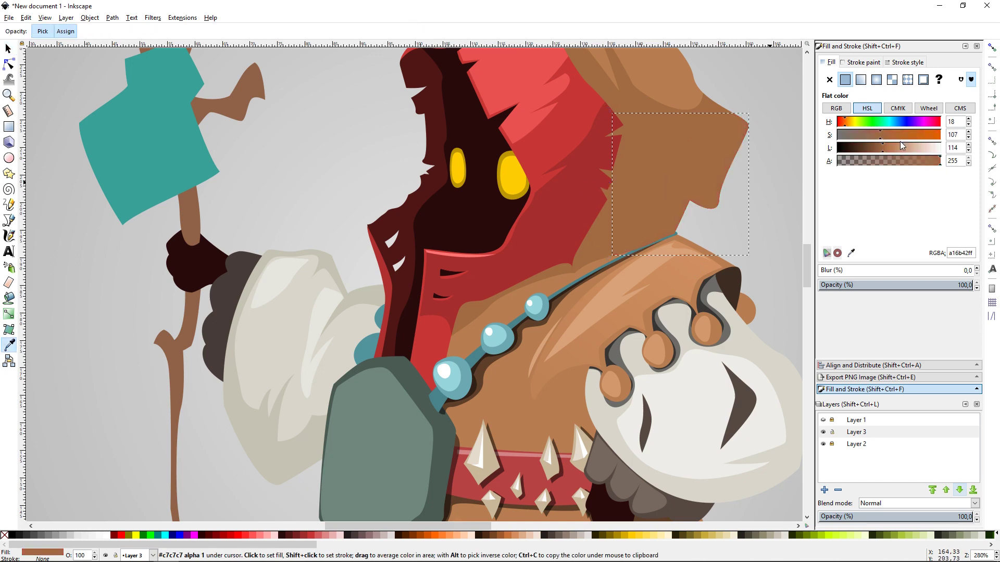
pyautogui.click(677, 156)
pyautogui.press('s')
pyautogui.press('Escape')
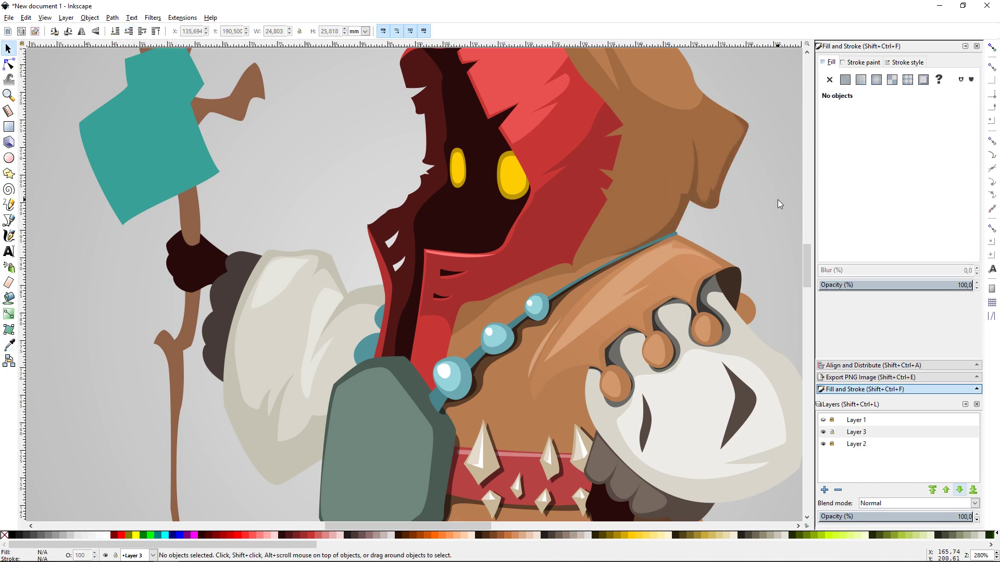
pyautogui.scroll(-2, 495, 279)
# - Draw a dark shadow along the stone amulet's left edge, coloured with the Dropper
pyautogui.press('Tab')
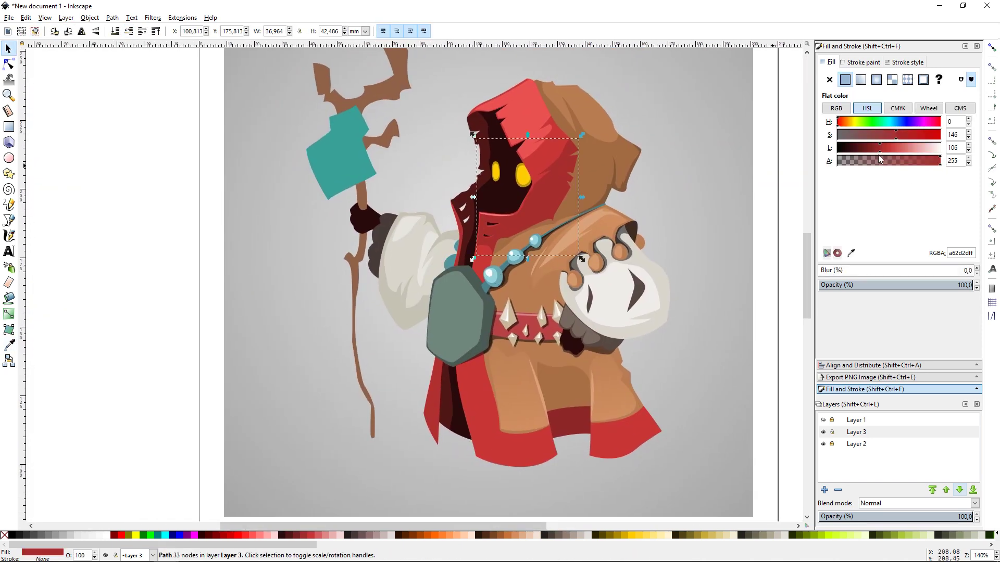
pyautogui.press('Escape')
pyautogui.press('+')
pyautogui.press('+')
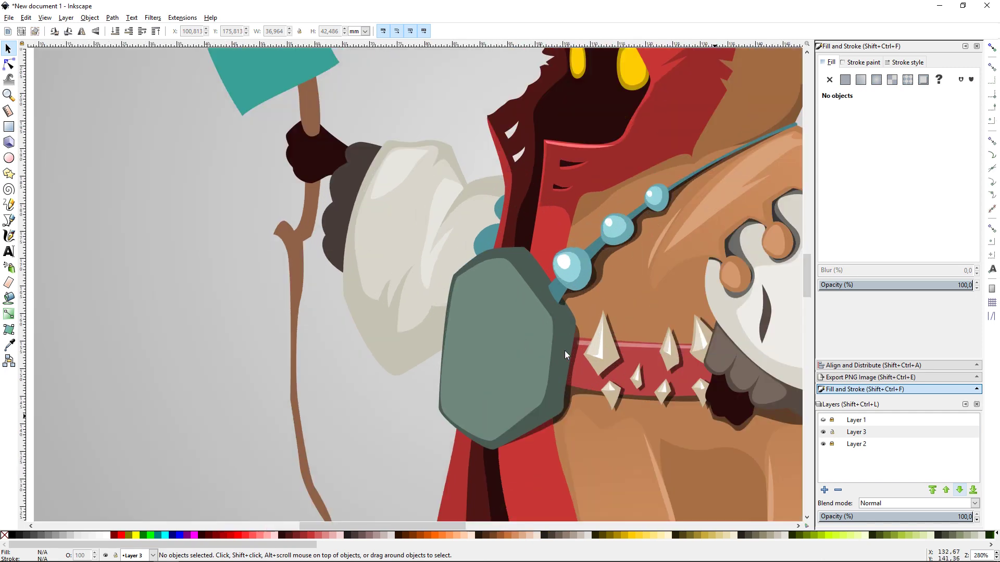
pyautogui.press('b')
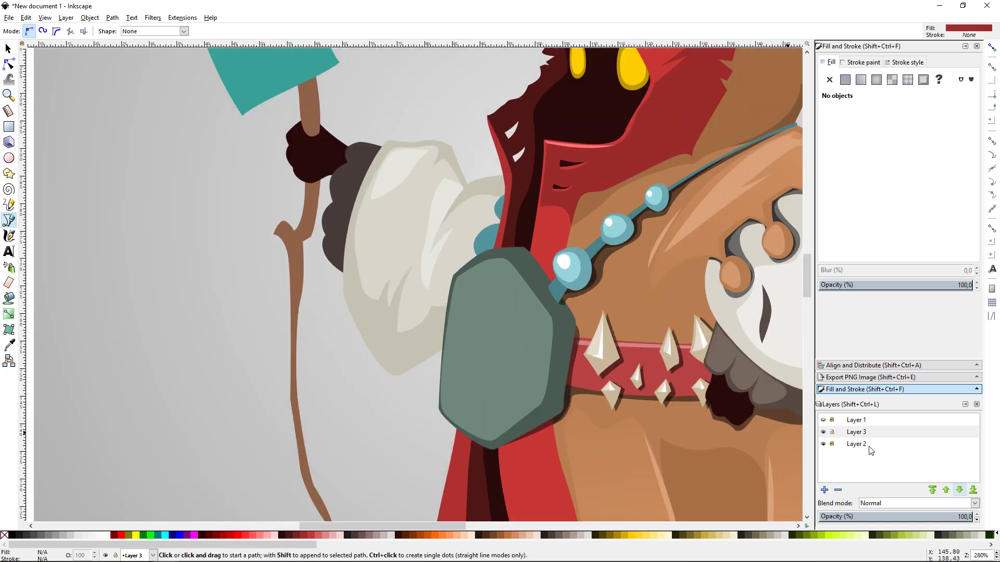
pyautogui.moveTo(475, 287); pyautogui.dragTo(466, 292)
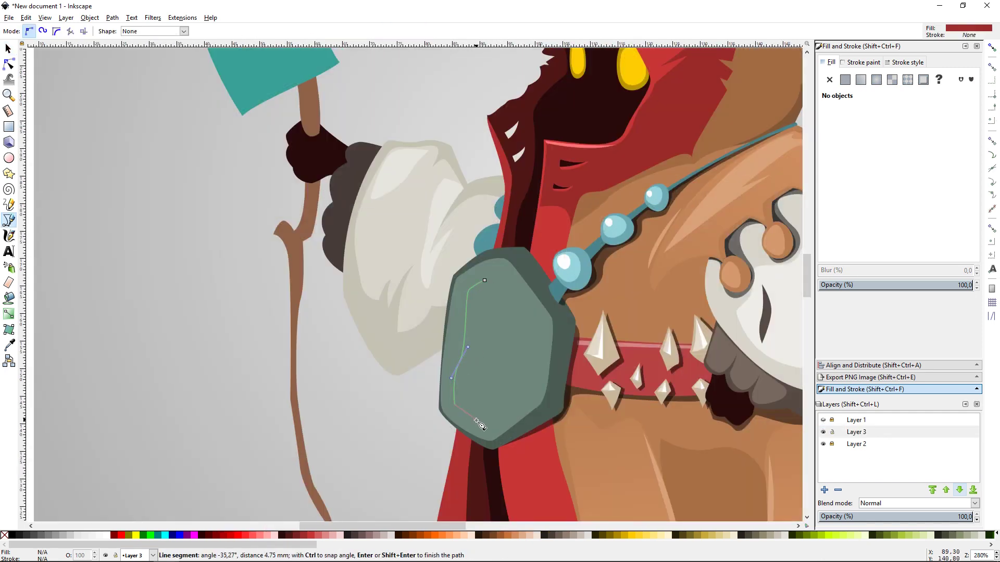
pyautogui.press('Return')
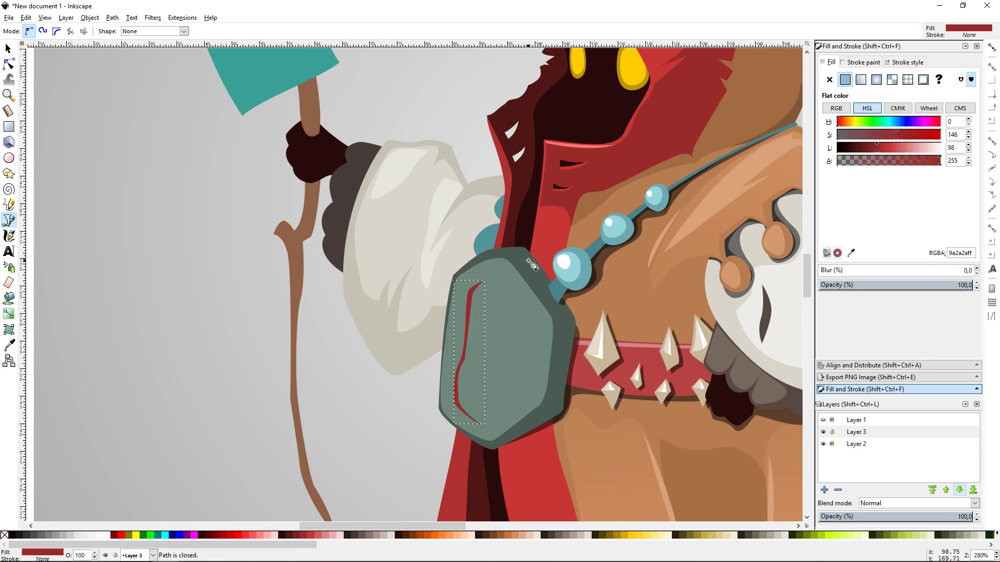
pyautogui.press('d')
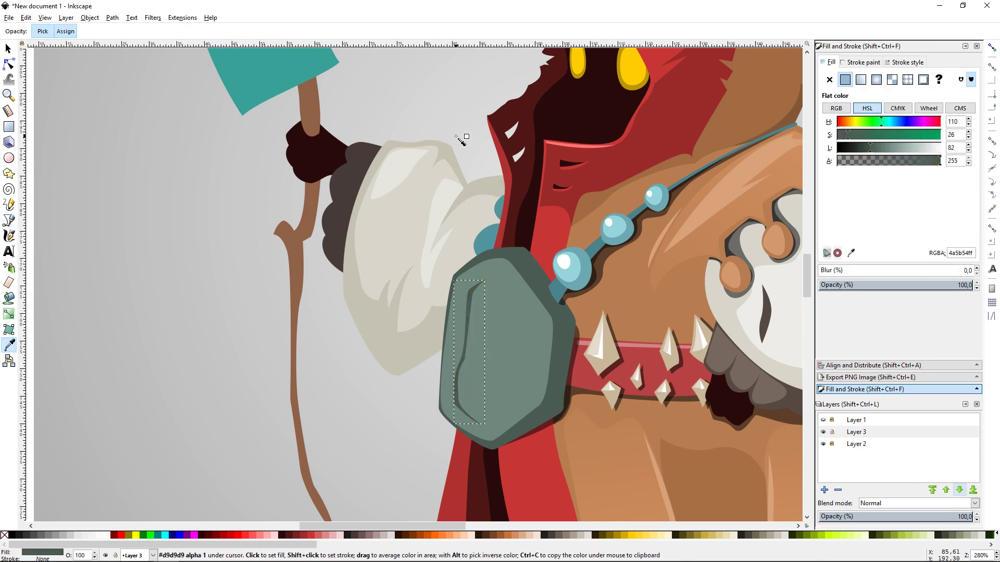
pyautogui.press('s')
pyautogui.press('Escape')
# - Trace a dark crack shape across the stone amulet's face
pyautogui.press('b')
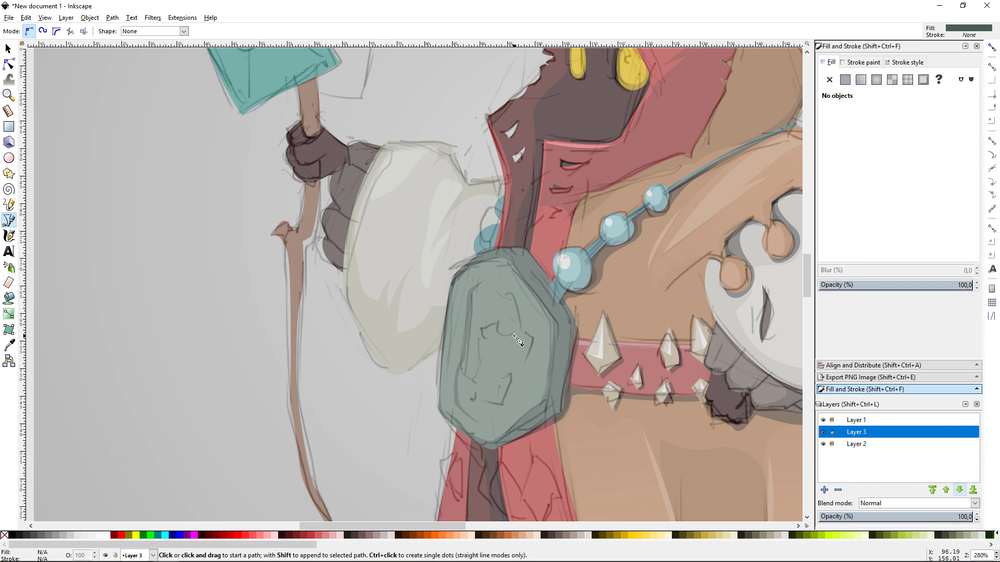
pyautogui.moveTo(514, 335); pyautogui.dragTo(486, 330)
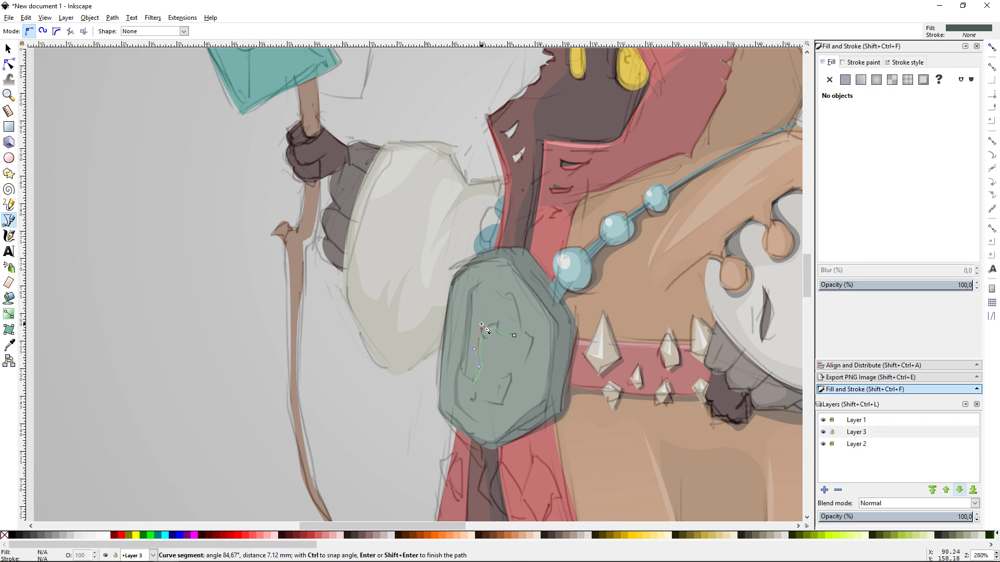
pyautogui.press('Escape')
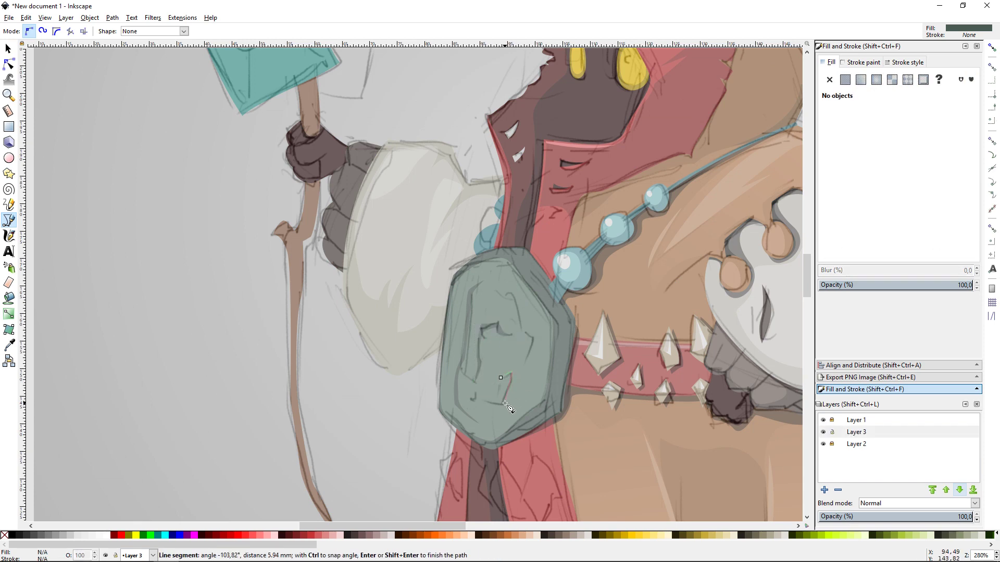
pyautogui.press('Escape')
pyautogui.moveTo(501, 290); pyautogui.dragTo(530, 340)
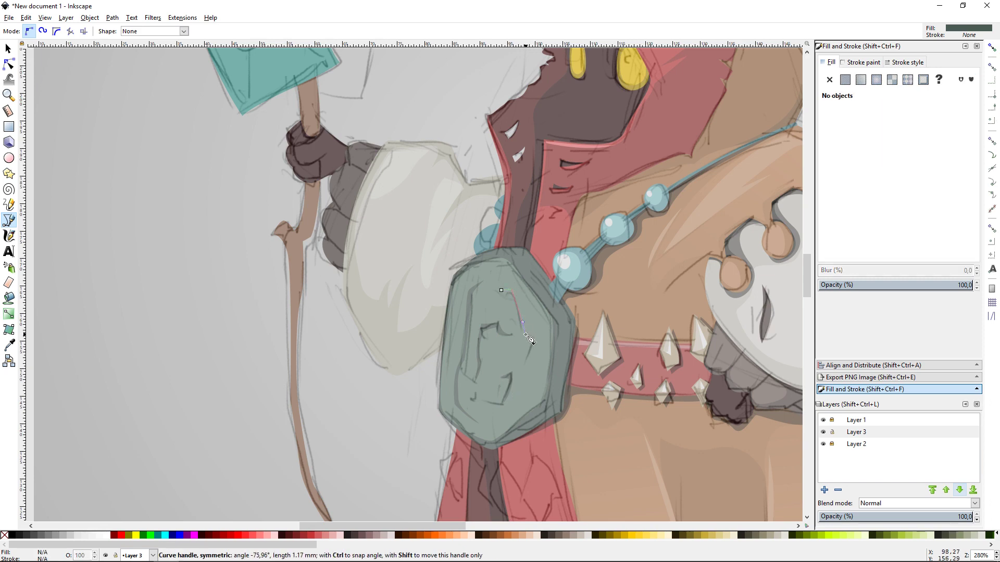
pyautogui.click(501, 290)
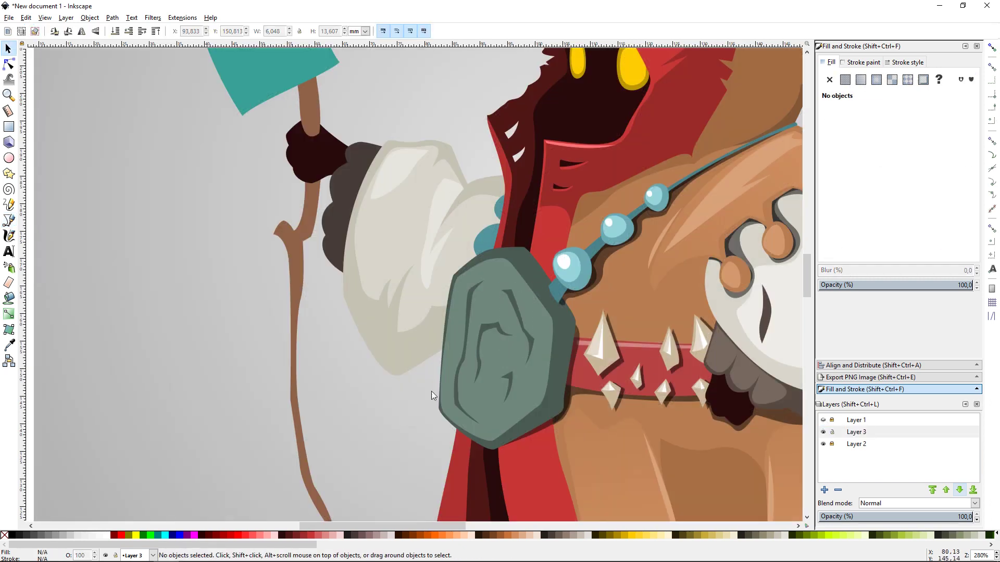
pyautogui.scroll(-3, 596, 311)
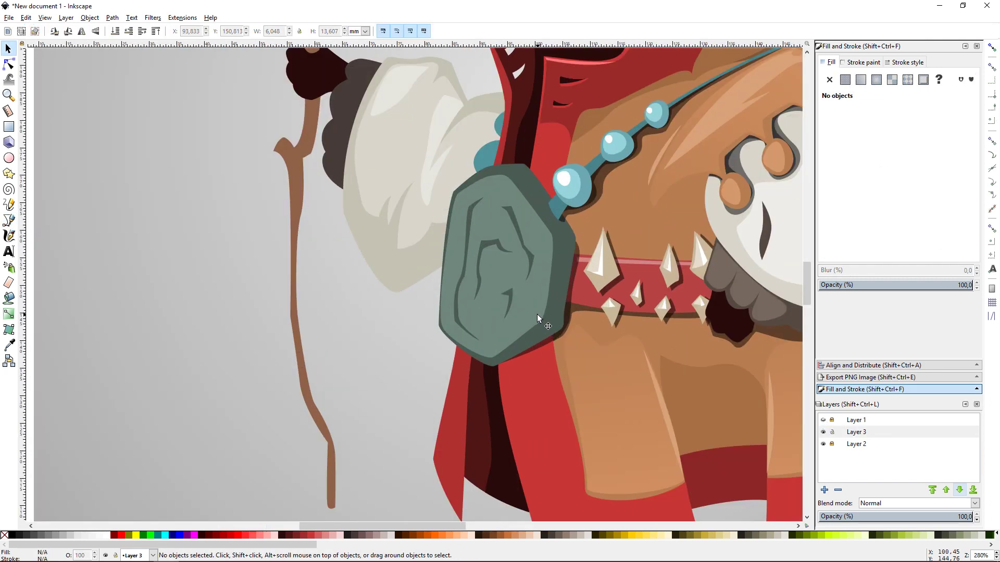
# - Finish the first pale highlight shape on the stone amulet
pyautogui.press('b')
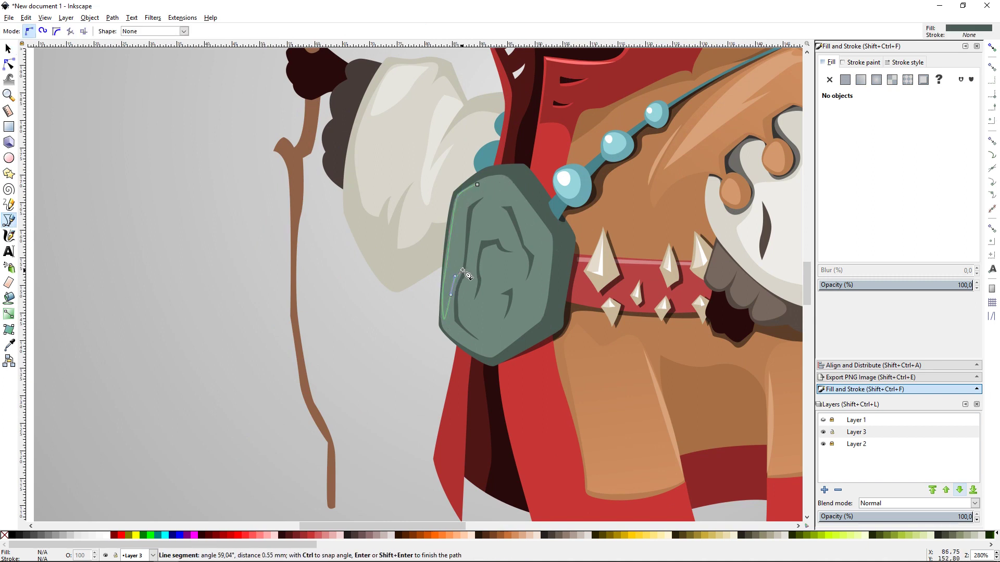
pyautogui.click(477, 184)
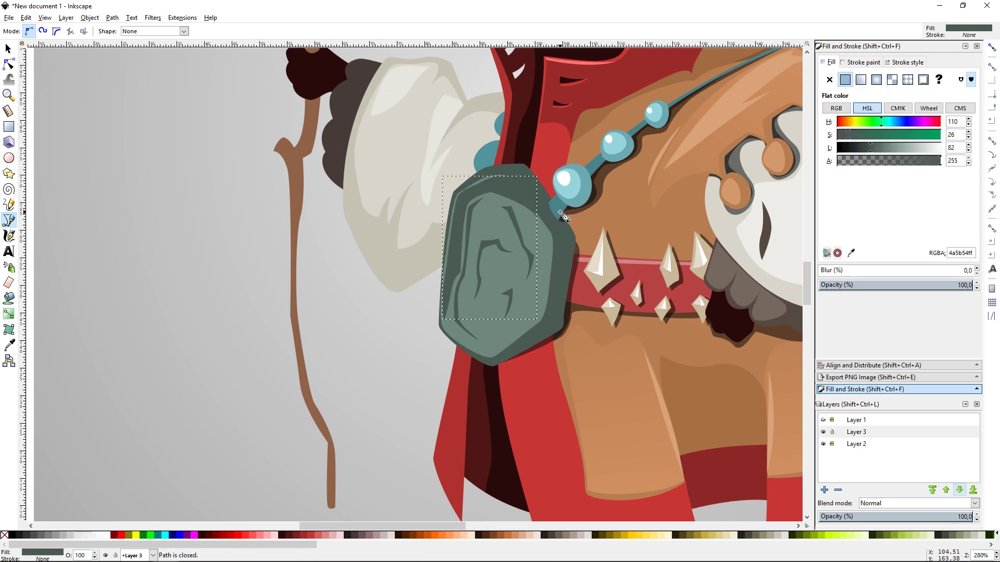
pyautogui.press('s')
pyautogui.press('Escape')
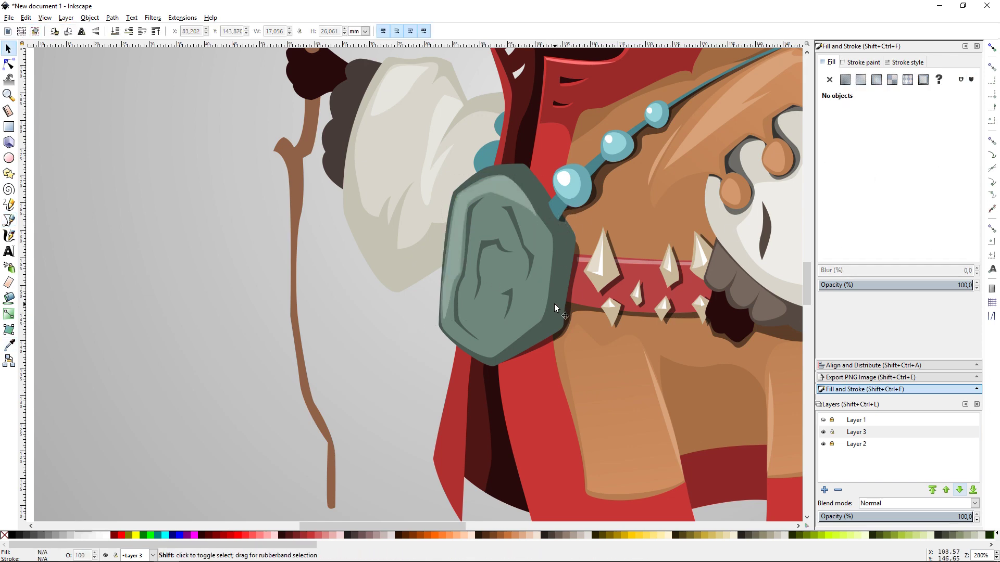
# - Draw a curved pale highlight along the stone's right edge
pyautogui.press('b')
pyautogui.click(550, 238)
pyautogui.moveTo(549, 298); pyautogui.dragTo(539, 317)
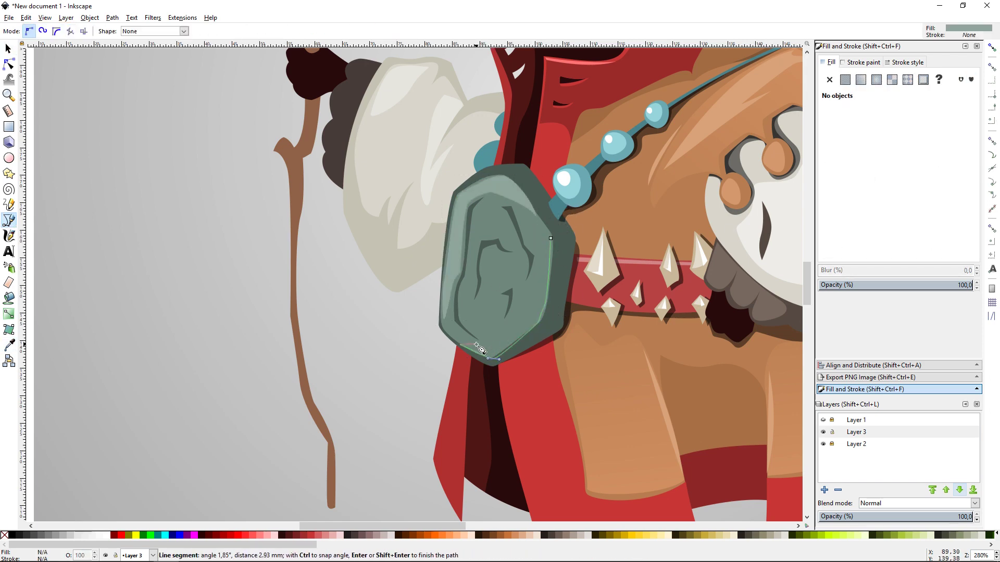
pyautogui.click(551, 238)
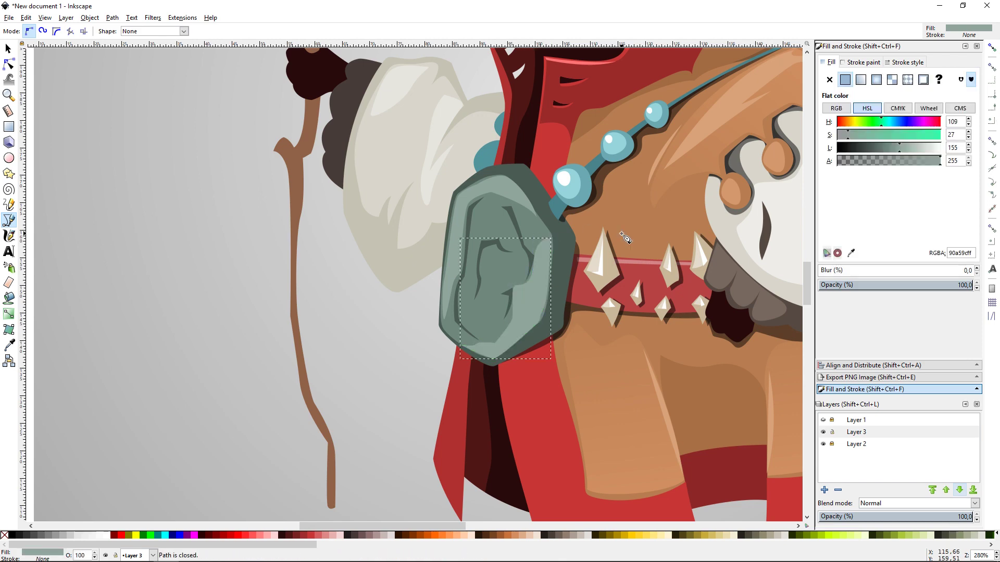
pyautogui.press('s')
pyautogui.press('Escape')
# - Add a small curved highlight inside the stone and inspect its nodes
pyautogui.press('b')
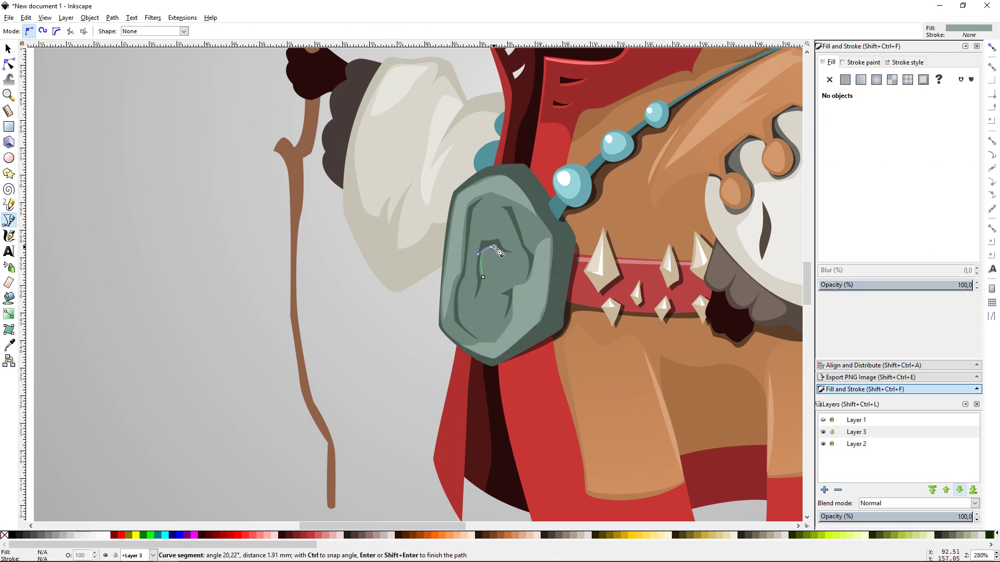
pyautogui.click(484, 278)
pyautogui.moveTo(489, 298)
pyautogui.mouseDown()
pyautogui.moveTo(504, 309)
pyautogui.moveTo(458, 294)
pyautogui.mouseUp()
pyautogui.press('s')
pyautogui.press('Escape')
pyautogui.press('-')
pyautogui.press('-')
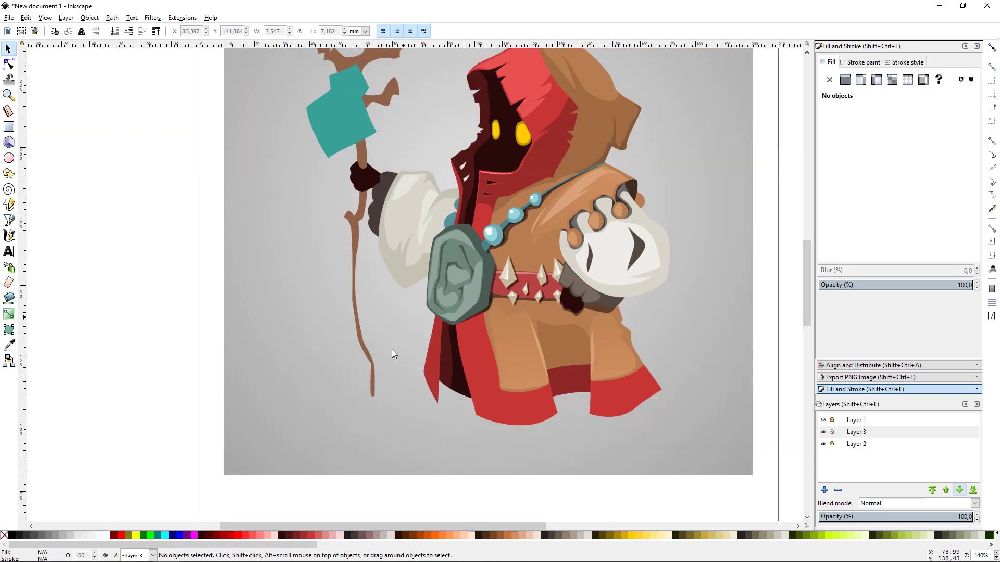
pyautogui.press('+')
pyautogui.press('+')
pyautogui.click(527, 297)
pyautogui.press('n')
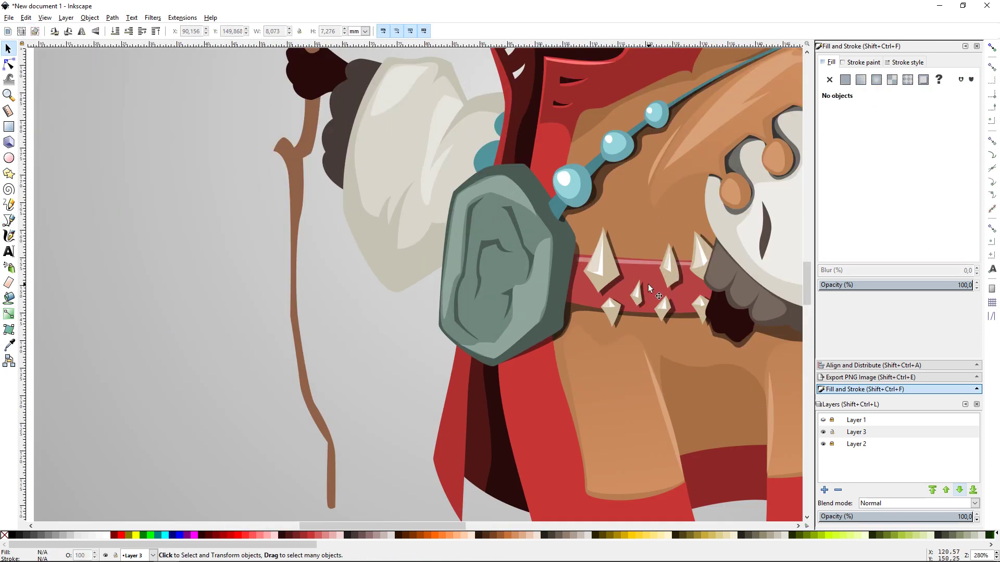
pyautogui.click(527, 298)
pyautogui.press('Escape')
pyautogui.press('Escape')
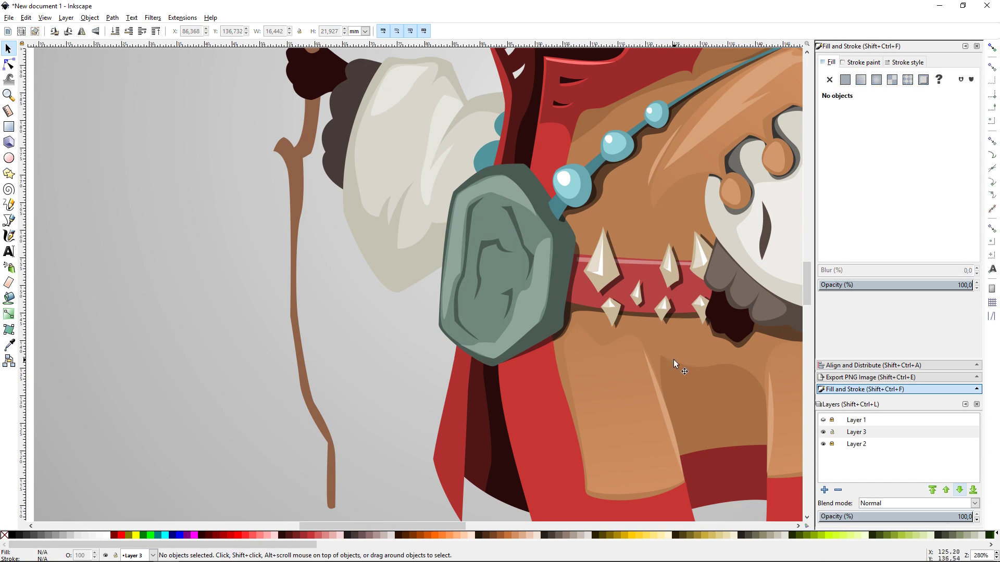
# - Draw a highlight along the stone's upper right rim
pyautogui.press('b')
pyautogui.press('+')
pyautogui.click(614, 222)
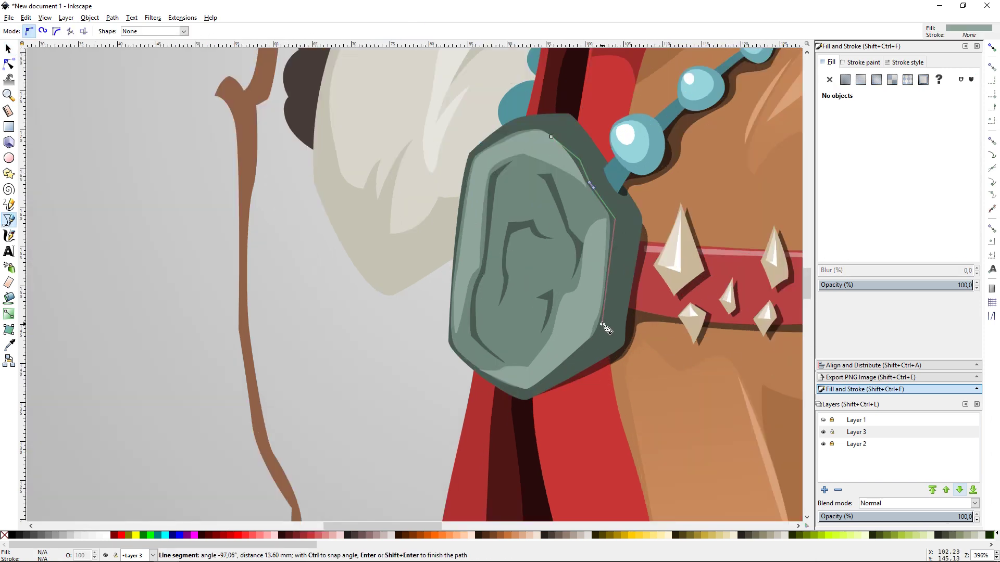
pyautogui.click(552, 138)
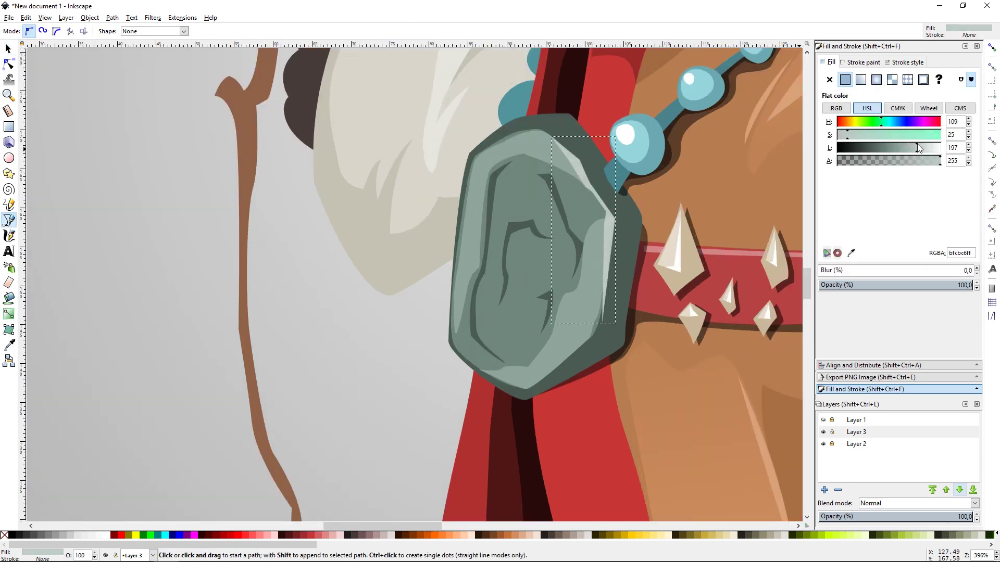
pyautogui.press('s')
pyautogui.press('Escape')
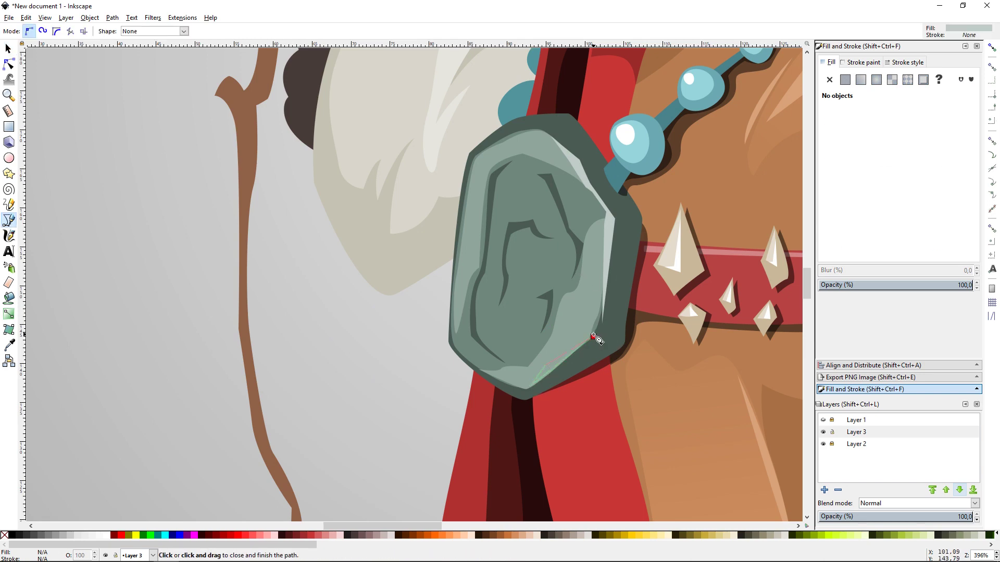
# - Recolour three dark crack shapes on the stone to glowing cyan 41cffc
pyautogui.click(542, 382)
pyautogui.click(376, 316)
pyautogui.press('5')
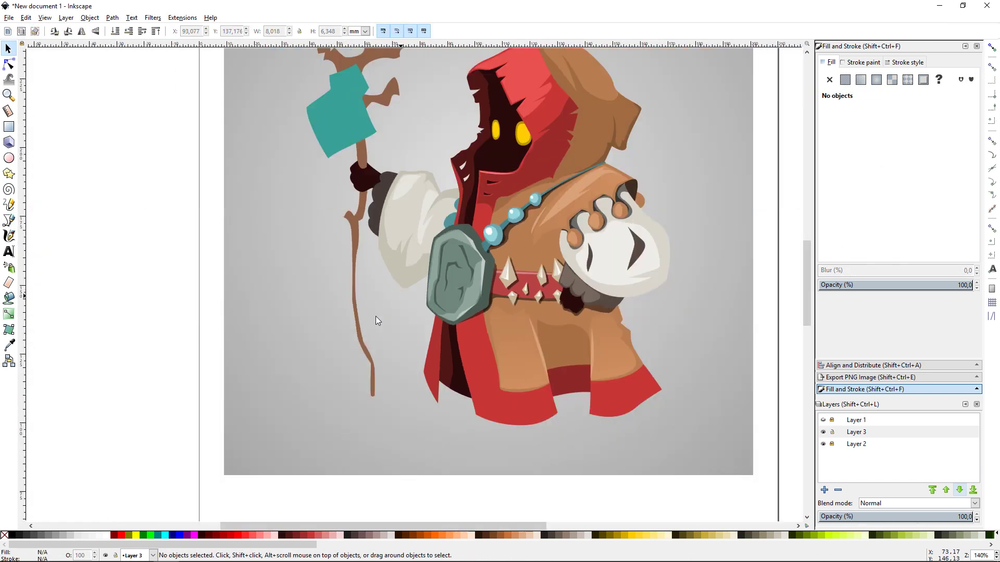
pyautogui.press('`')
pyautogui.click(524, 211)
pyautogui.keyDown('shift'); pyautogui.click(541, 235); pyautogui.keyUp('shift')
pyautogui.keyDown('shift'); pyautogui.click(548, 296); pyautogui.keyUp('shift')
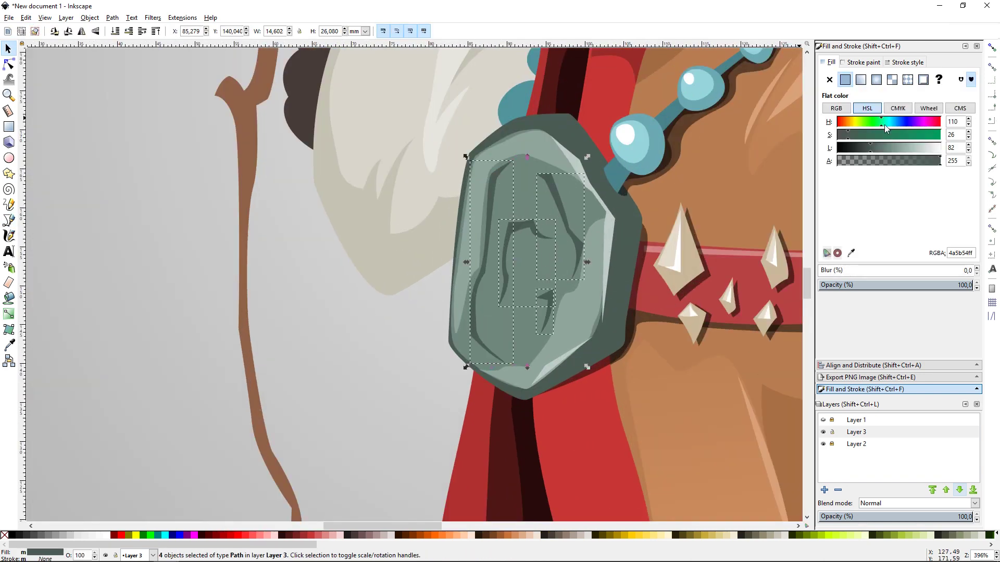
pyautogui.moveTo(898, 136); pyautogui.dragTo(932, 137)
pyautogui.click(355, 362)
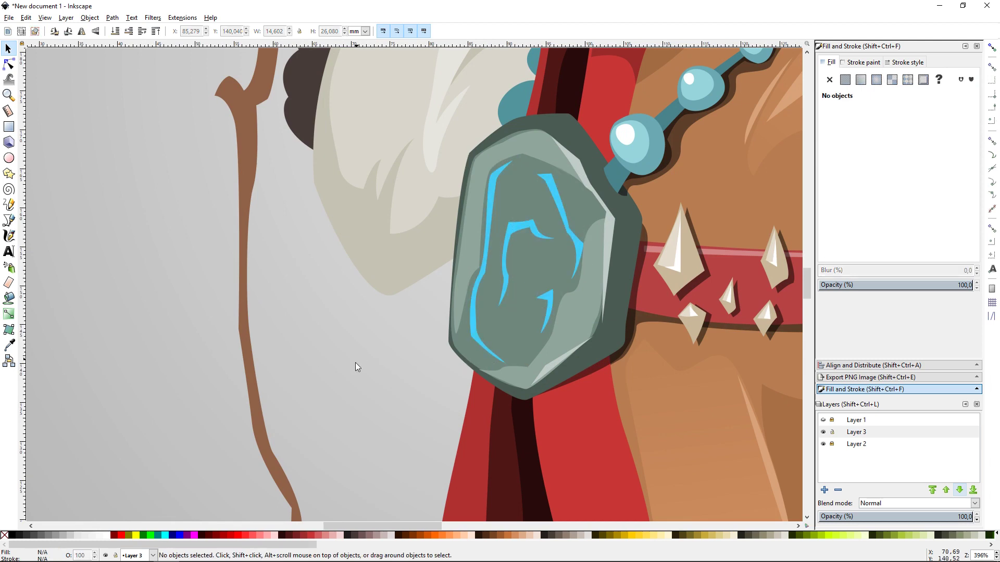
# - Scale the cyan crack shapes down slightly
pyautogui.press('5')
pyautogui.press('+')
pyautogui.press('+')
pyautogui.hotkey('ctrl', 'a')
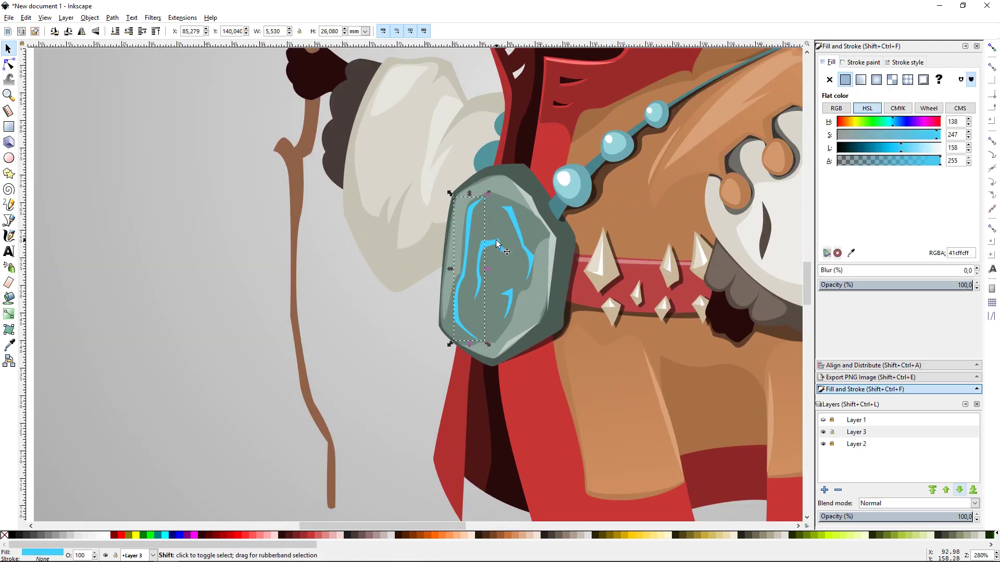
pyautogui.hotkey('ctrl', '(')
pyautogui.hotkey('ctrl', '(')
pyautogui.hotkey('ctrl', '(')
pyautogui.click(367, 338)
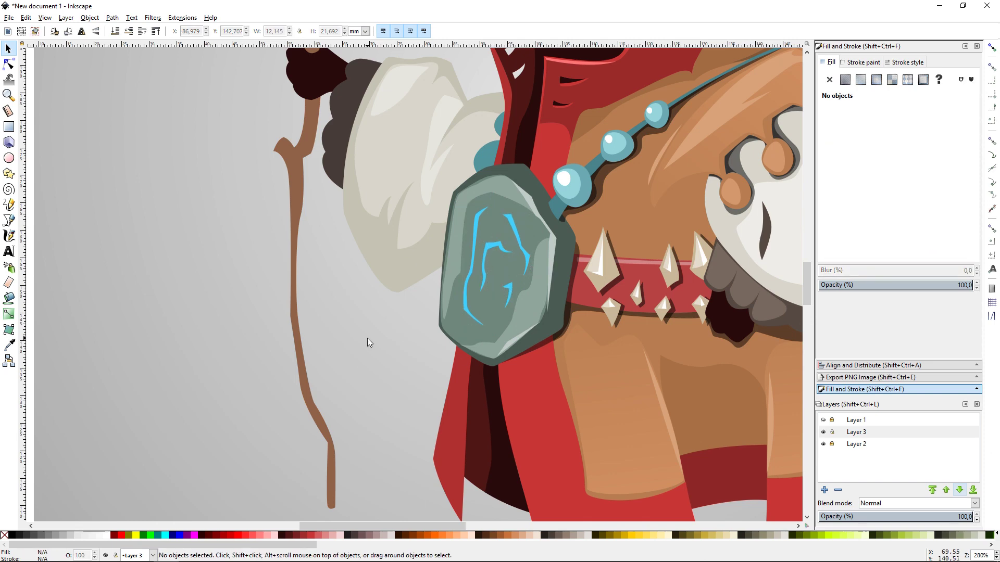
# - Shrink and lighten the lower teal bead, then lower it behind the red strap
pyautogui.press('5')
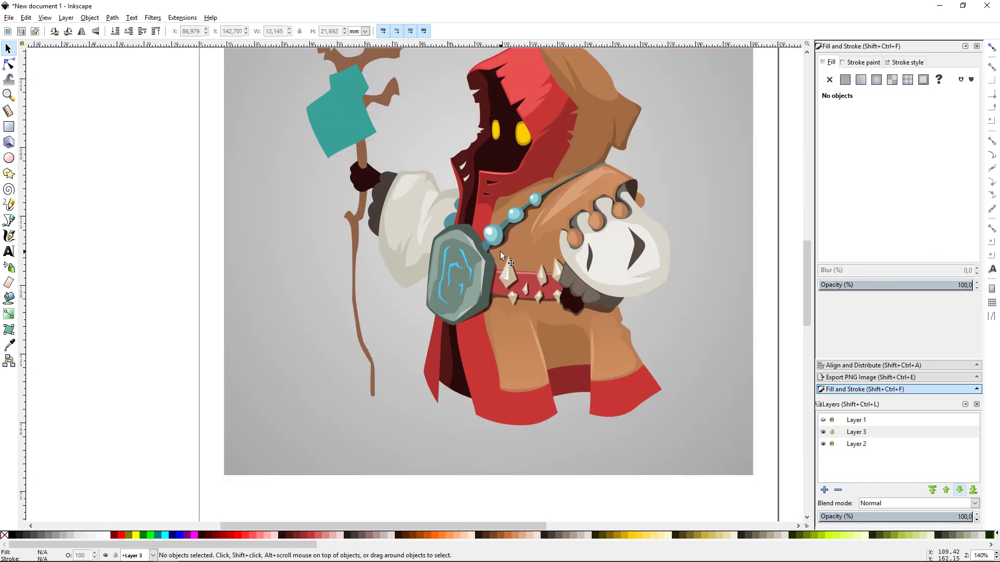
pyautogui.scroll(3, 500, 251)
pyautogui.keyDown('ctrl'); pyautogui.click(514, 268); pyautogui.keyUp('ctrl')
pyautogui.press('Home')
pyautogui.moveTo(558, 243); pyautogui.dragTo(552, 248)
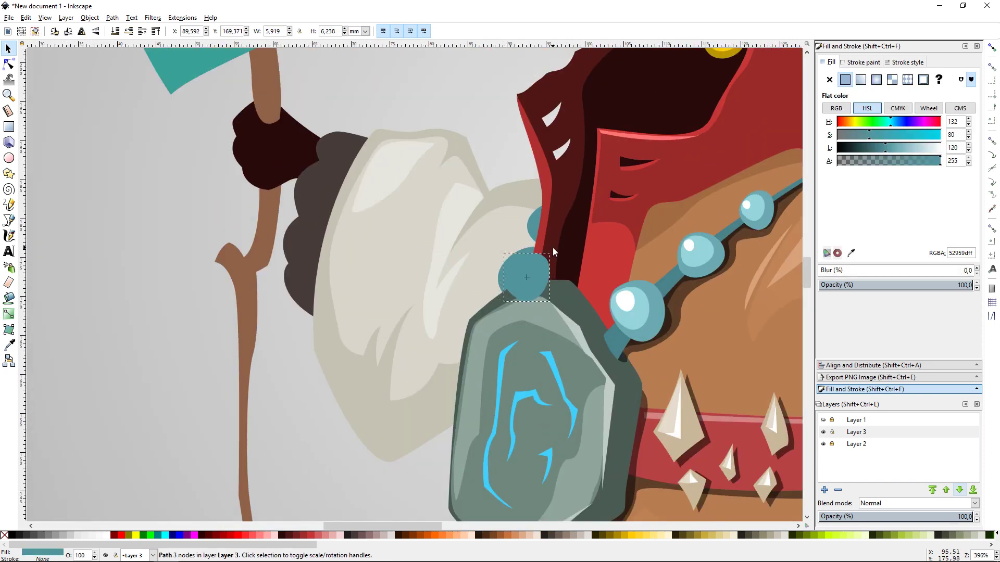
pyautogui.click(892, 150)
pyautogui.click(130, 32)
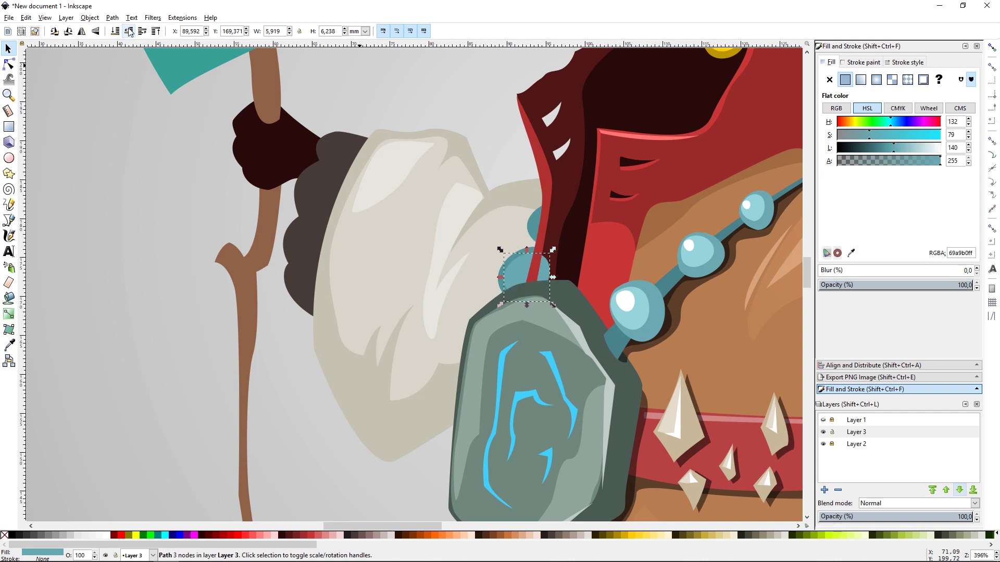
# - Give the upper teal bead the lower bead's colour and lower it behind the strap
pyautogui.keyDown('ctrl'); pyautogui.click(531, 227); pyautogui.keyUp('ctrl')
pyautogui.press('Home')
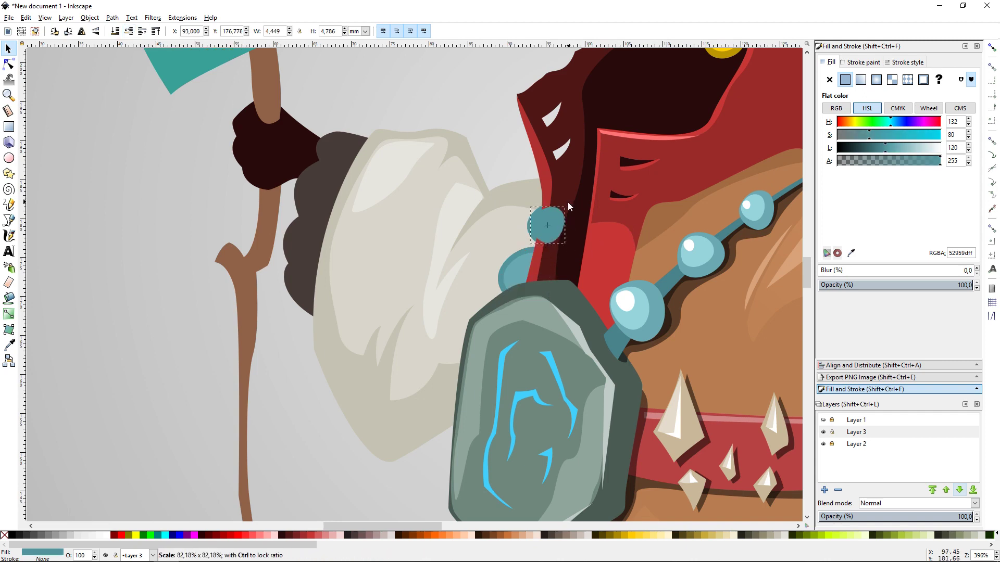
pyautogui.press('d')
pyautogui.click(508, 279)
pyautogui.press('d')
pyautogui.click(130, 33)
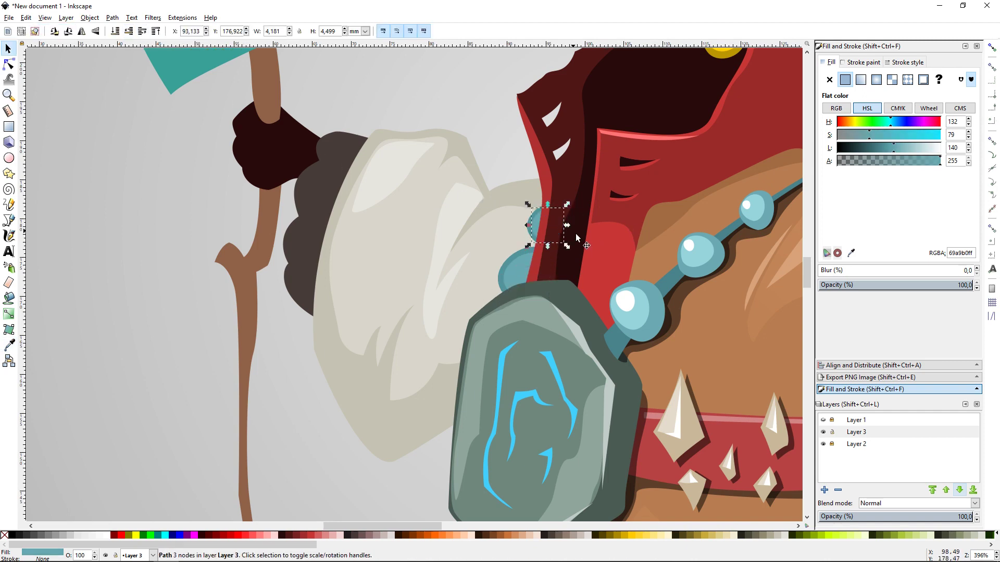
pyautogui.scroll(2, 575, 233)
pyautogui.click(577, 73)
# - Trace a closed curved outline over the dark fur cuff lobes
pyautogui.scroll(10, 577, 73)
pyautogui.hscroll(-5, 576, 73)
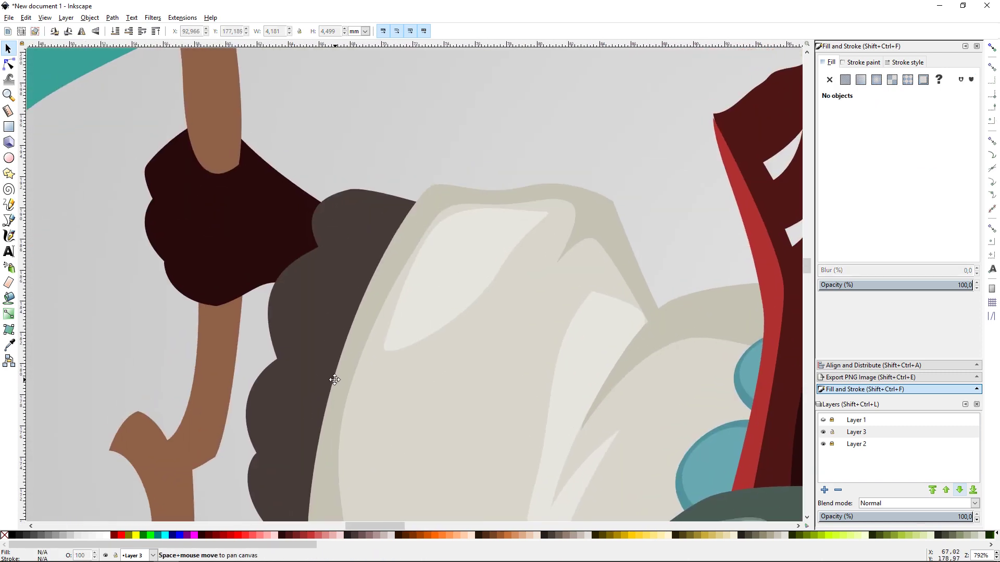
pyautogui.press('b')
pyautogui.click(402, 204)
pyautogui.moveTo(352, 193); pyautogui.dragTo(337, 193)
pyautogui.click(323, 249)
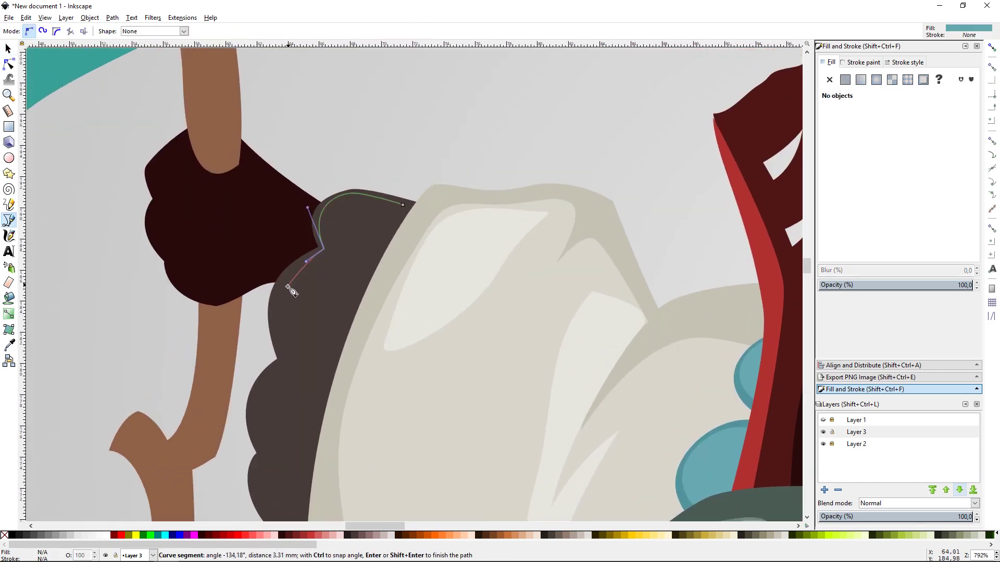
pyautogui.click(285, 360)
pyautogui.click(292, 484)
pyautogui.moveTo(329, 367); pyautogui.dragTo(363, 280)
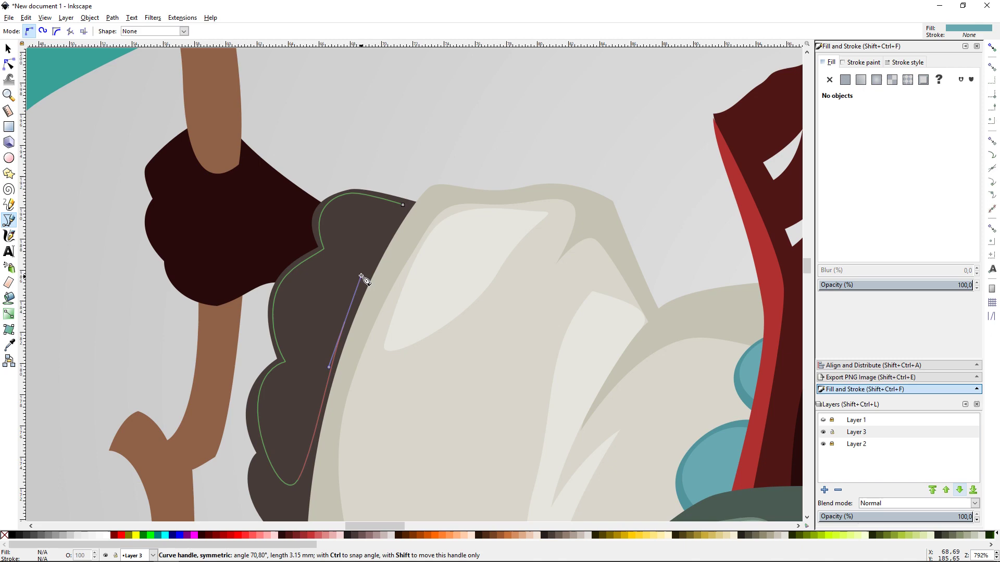
pyautogui.click(402, 205)
# - Fill the cuff shape with the sampled cuff brown and raise its lightness
pyautogui.press('d')
pyautogui.click(271, 499)
pyautogui.moveTo(859, 147); pyautogui.dragTo(877, 147)
pyautogui.press('s')
pyautogui.press('Escape')
pyautogui.scroll(-2, 555, 104)
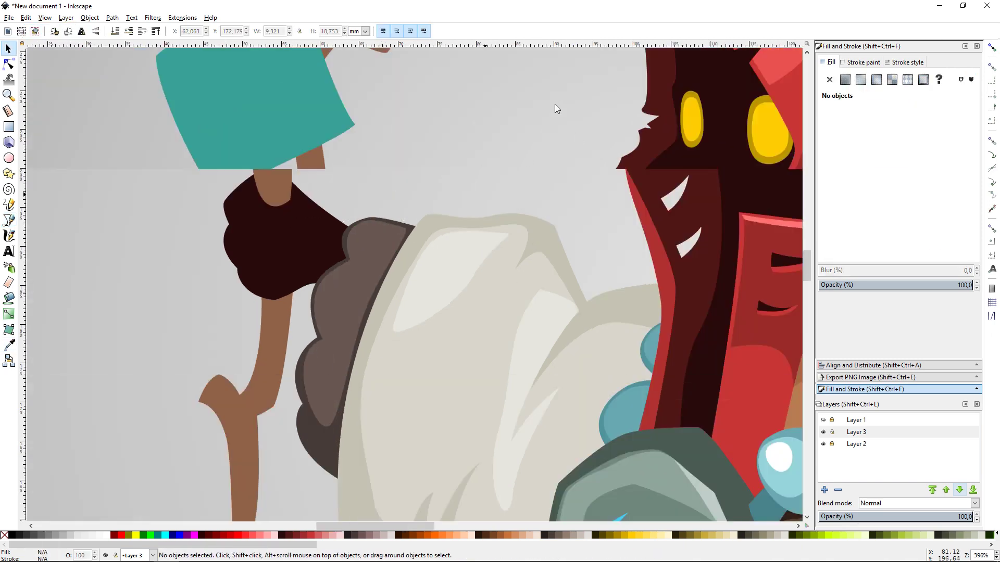
pyautogui.scroll(-1, 555, 104)
pyautogui.scroll(-1, 542, 258)
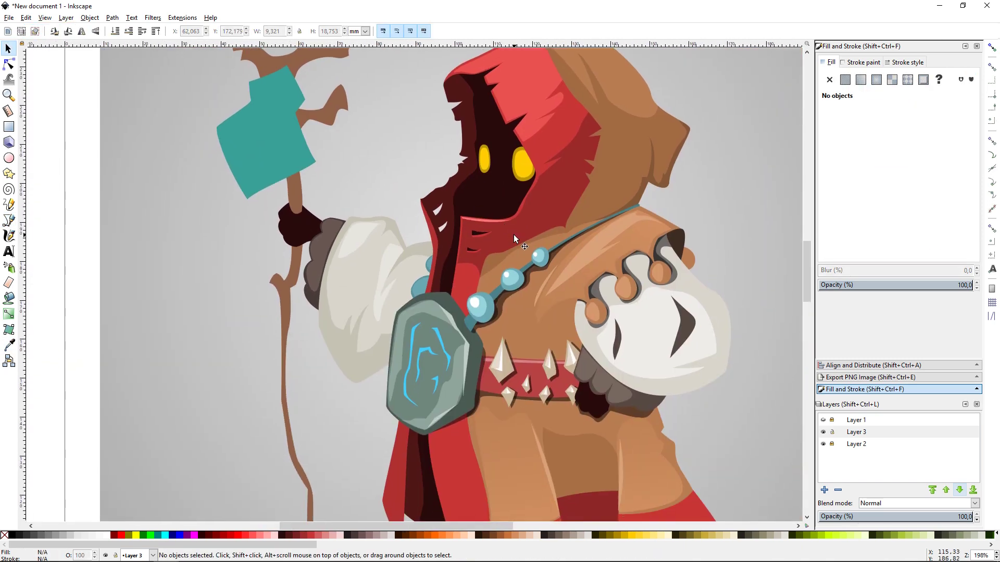
pyautogui.scroll(-1, 513, 235)
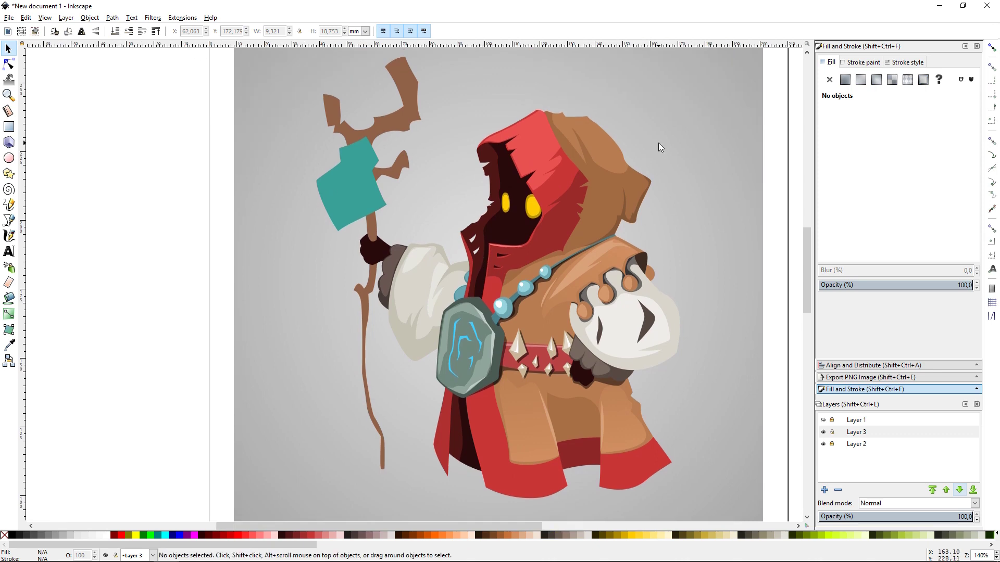
pyautogui.press('+')
pyautogui.press('+')
pyautogui.press('space')
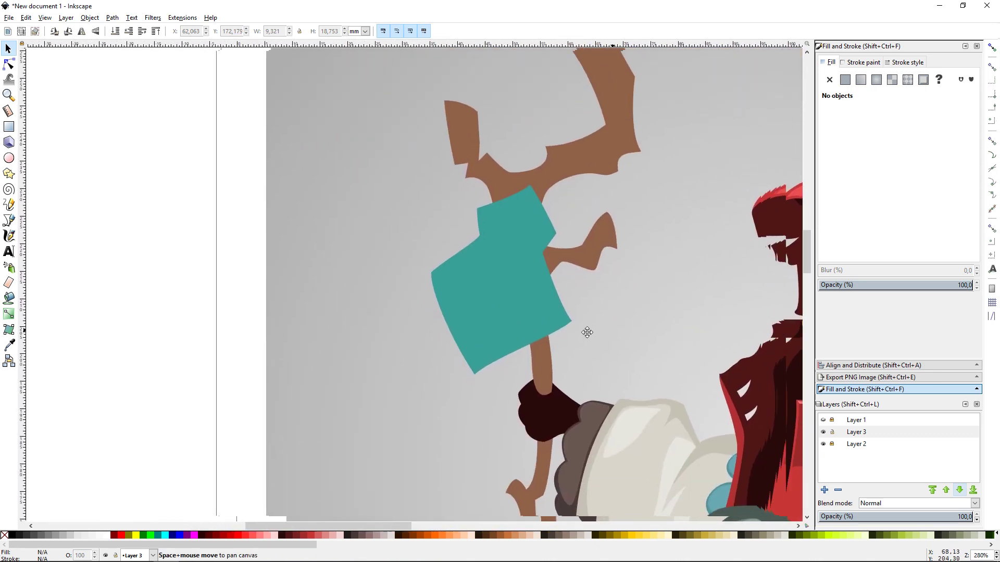
pyautogui.moveTo(586, 332); pyautogui.dragTo(570, 332)
# - Draw a pale teal highlight facet on the crystal's lower part
pyautogui.press('b')
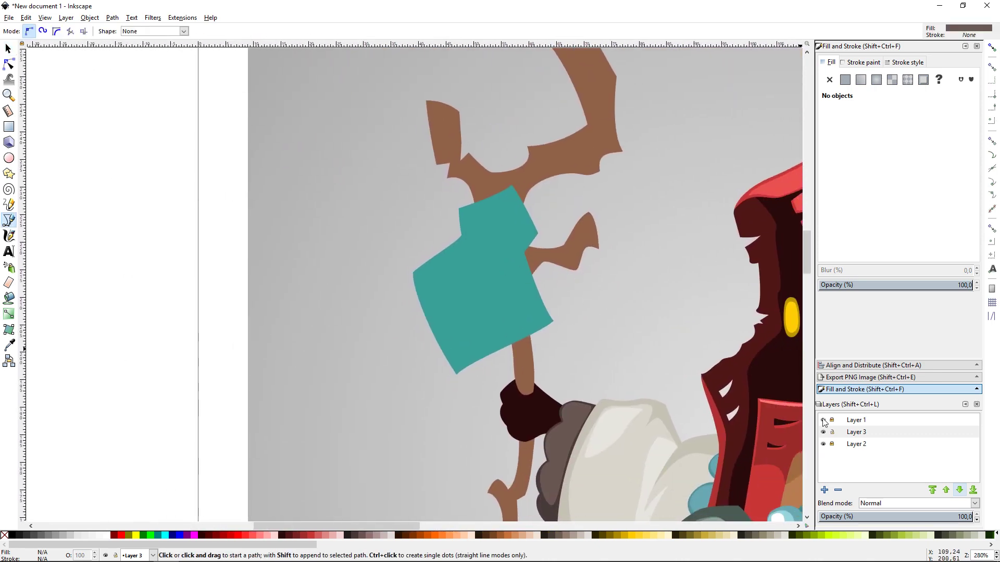
pyautogui.click(427, 270)
pyautogui.click(523, 312)
pyautogui.click(457, 319)
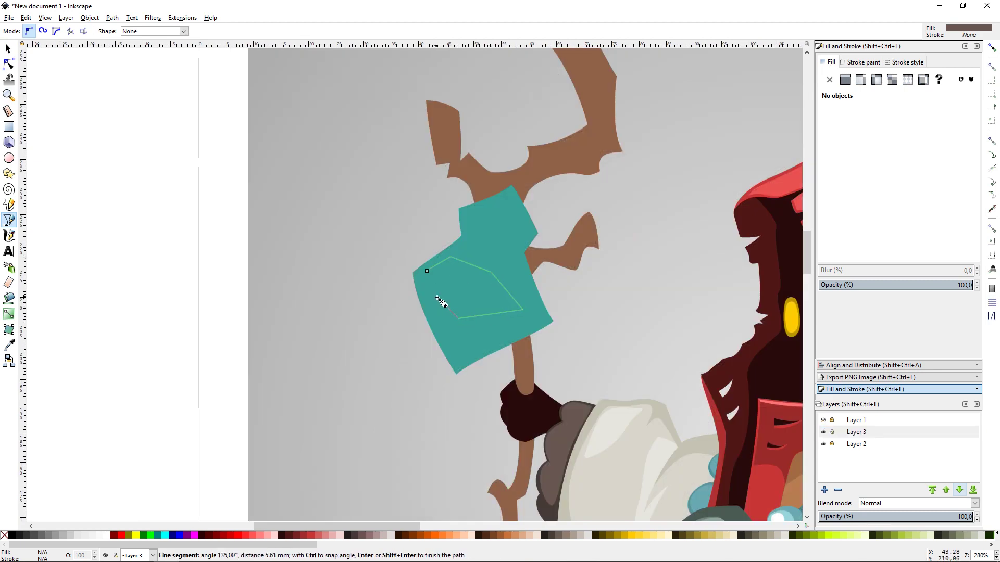
pyautogui.click(427, 270)
pyautogui.press('d')
pyautogui.click(495, 218)
pyautogui.moveTo(881, 148); pyautogui.dragTo(922, 150)
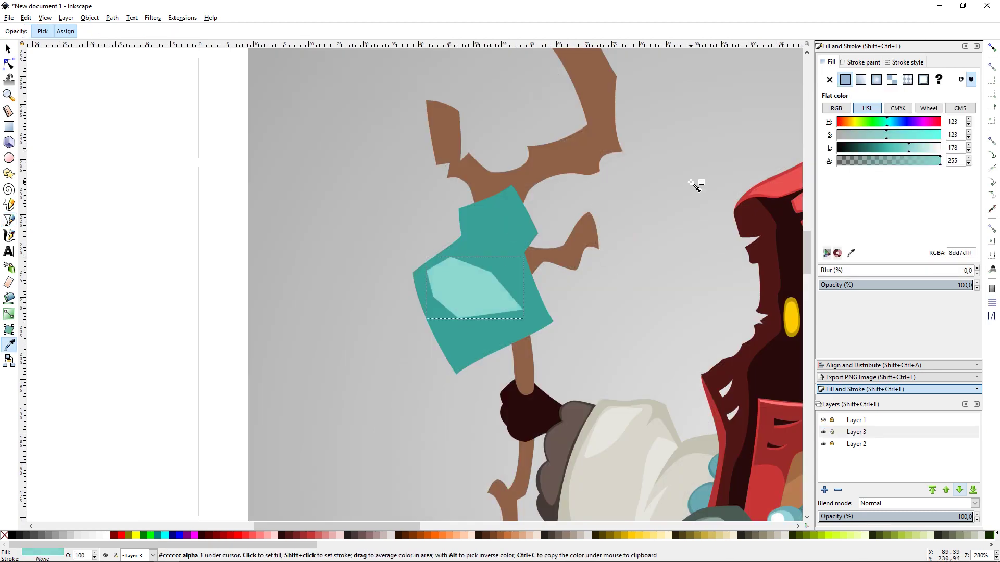
# - Add a second highlight facet on the crystal's upper part
pyautogui.press('b')
pyautogui.click(469, 211)
pyautogui.click(501, 196)
pyautogui.click(512, 215)
pyautogui.click(501, 229)
pyautogui.click(469, 211)
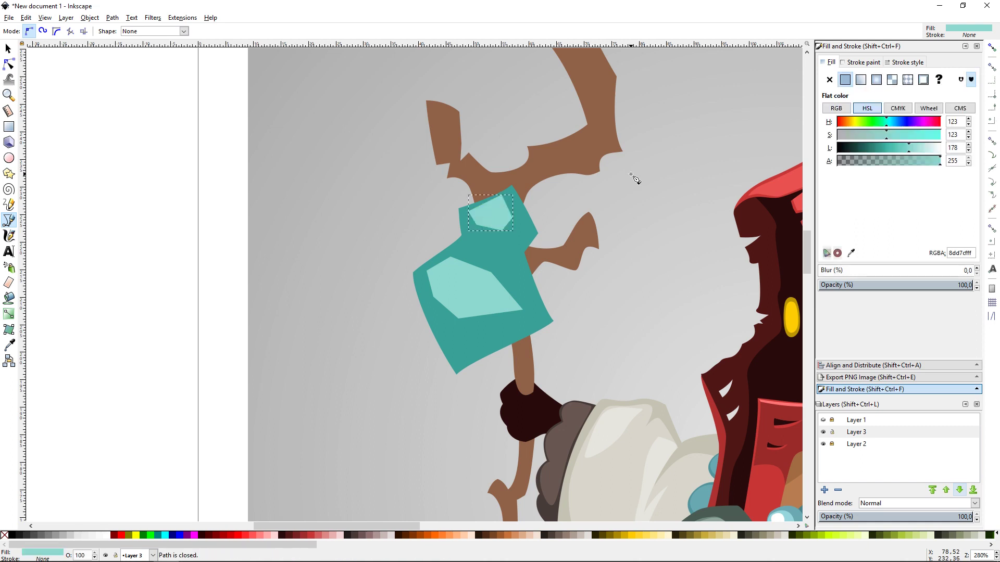
pyautogui.press('Escape')
# - Draw a darker teal shadow facet on the lower crystal, lowered beneath the highlight
pyautogui.click(442, 284)
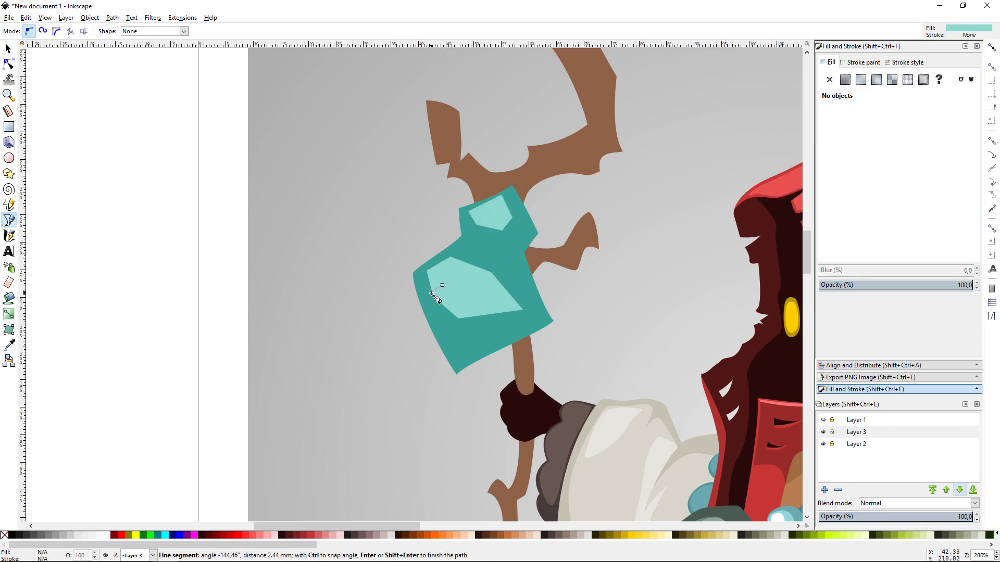
pyautogui.click(458, 360)
pyautogui.click(541, 320)
pyautogui.click(536, 269)
pyautogui.click(433, 289)
pyautogui.press('d')
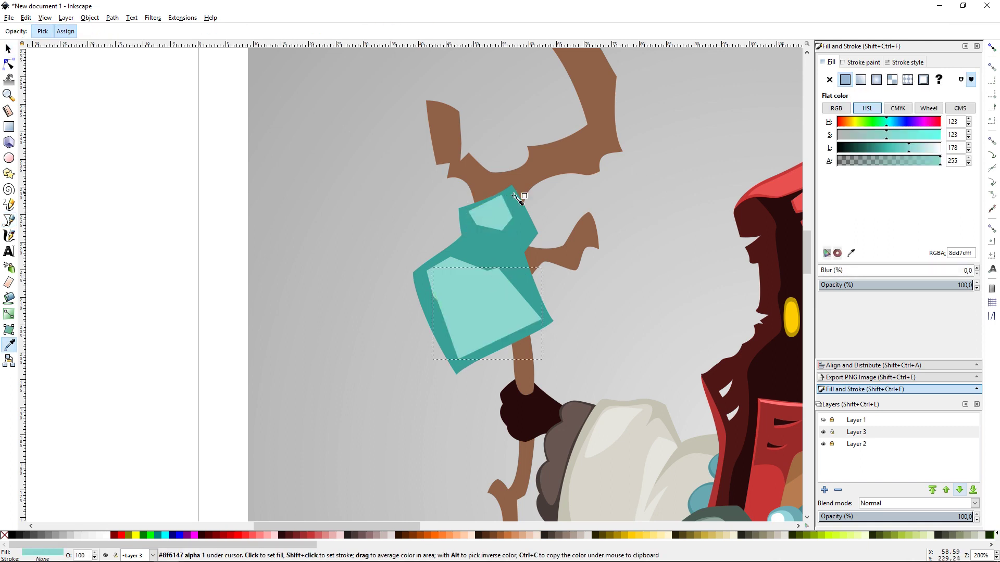
pyautogui.moveTo(910, 147); pyautogui.dragTo(878, 149)
pyautogui.press('s')
pyautogui.press('pagedown')
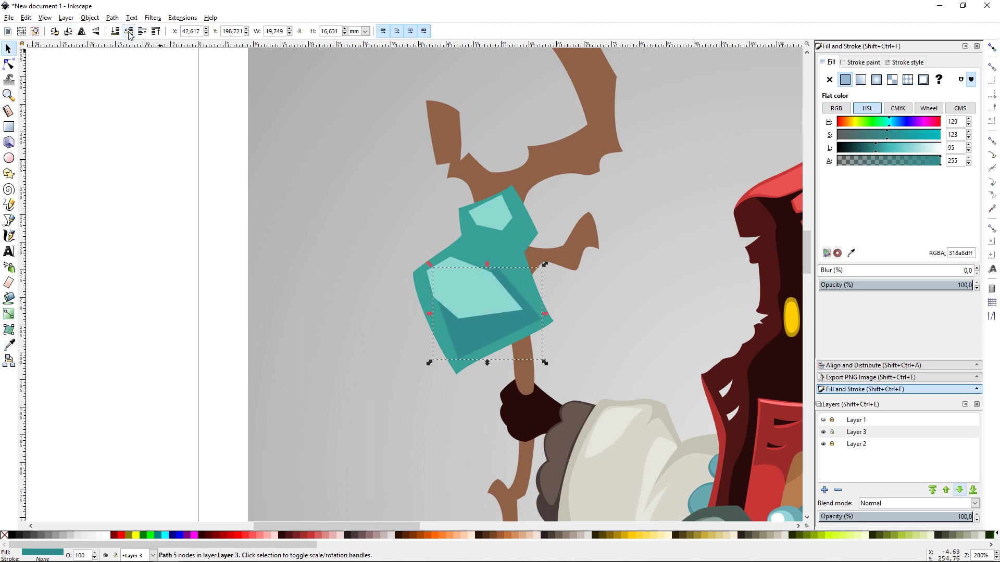
pyautogui.press('Escape')
# - Add an upper shadow facet and lower it beneath the highlight
pyautogui.press('b')
pyautogui.click(512, 189)
pyautogui.click(529, 224)
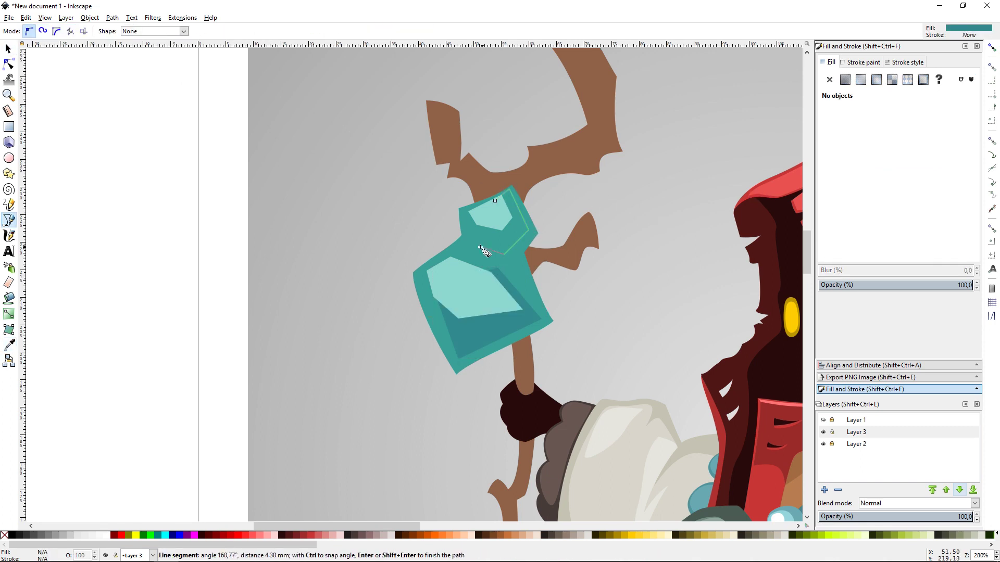
pyautogui.click(528, 254)
pyautogui.click(468, 254)
pyautogui.click(511, 189)
pyautogui.press('s')
pyautogui.click(129, 32)
pyautogui.press('Escape')
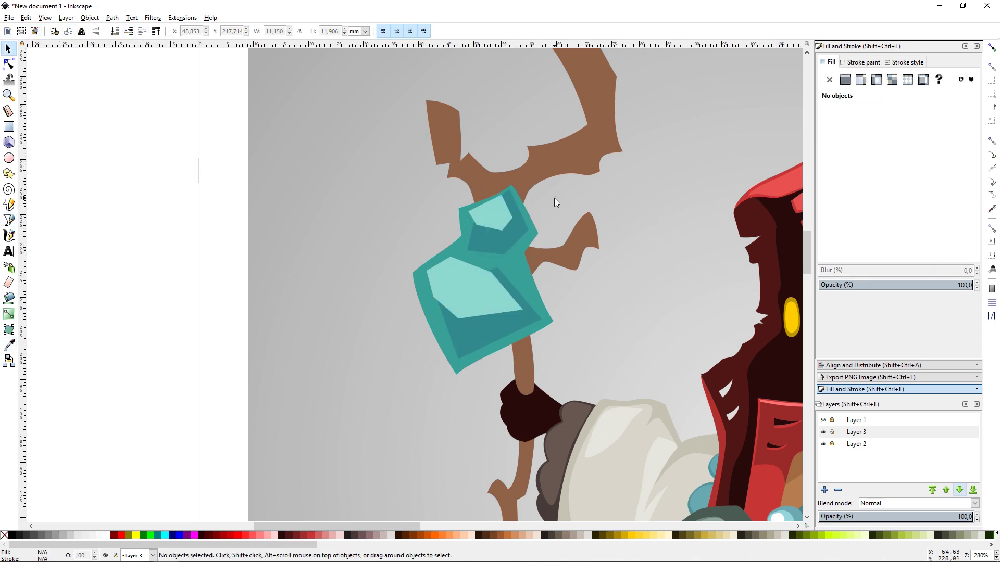
# - Draw a small dark triangle facet on the crystal's lower tip
pyautogui.press('b')
pyautogui.click(459, 312)
pyautogui.click(514, 309)
pyautogui.click(459, 313)
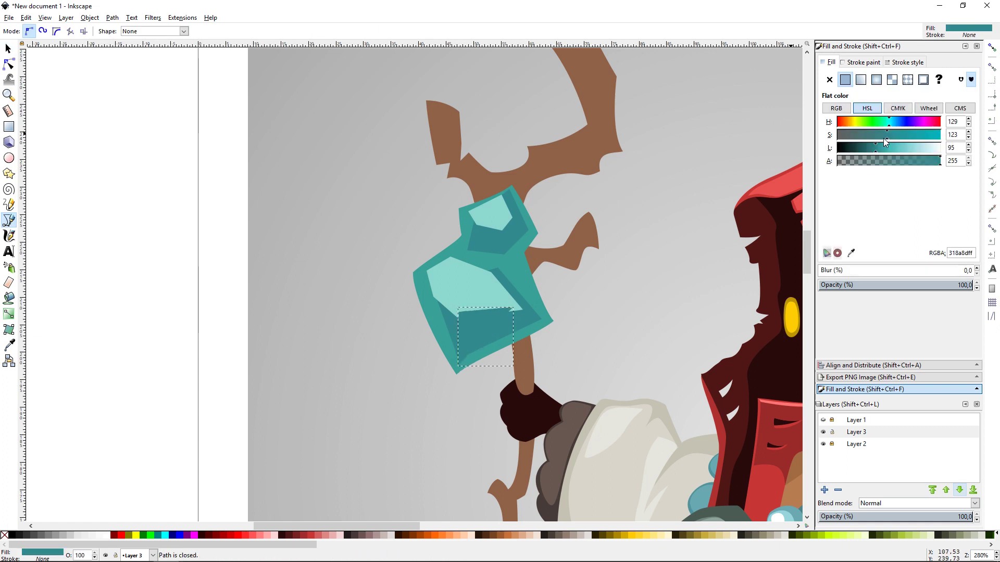
# - Lighten the dark crystal triangle to a brighter blue
pyautogui.press('s')
pyautogui.click(527, 94)
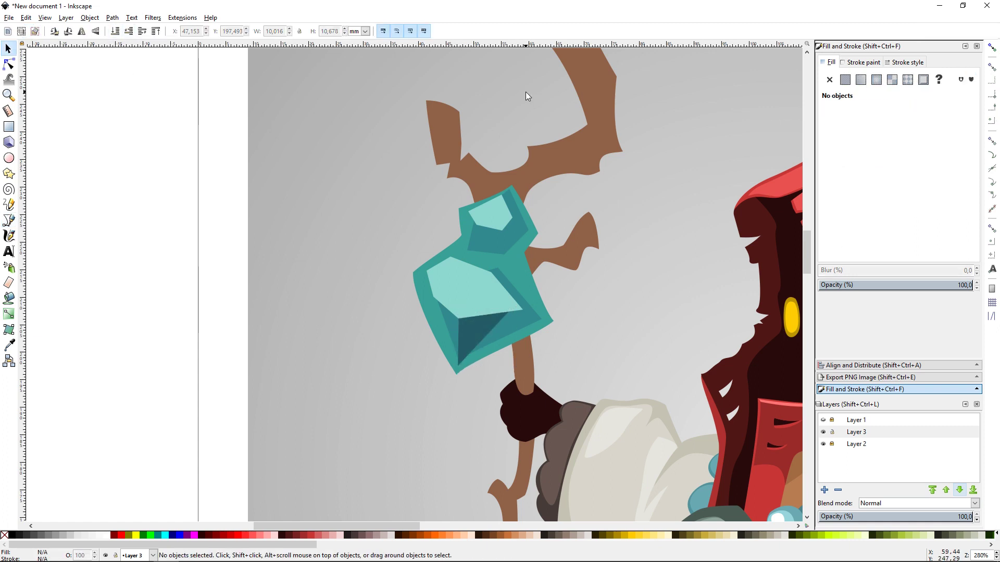
pyautogui.scroll(-2, 614, 268)
pyautogui.hscroll(2, 521, 276)
pyautogui.click(441, 286)
pyautogui.click(885, 148)
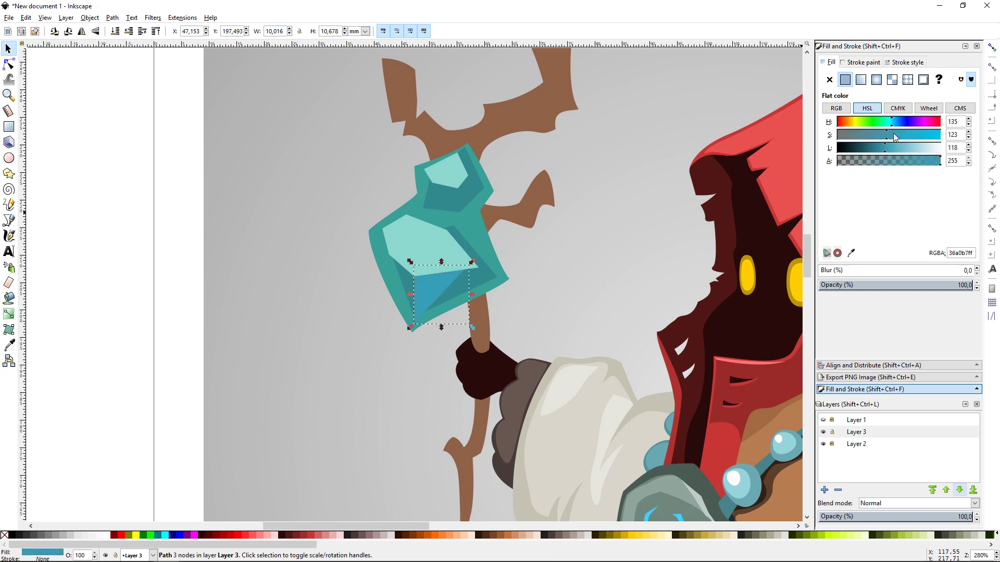
pyautogui.click(584, 249)
pyautogui.click(445, 284)
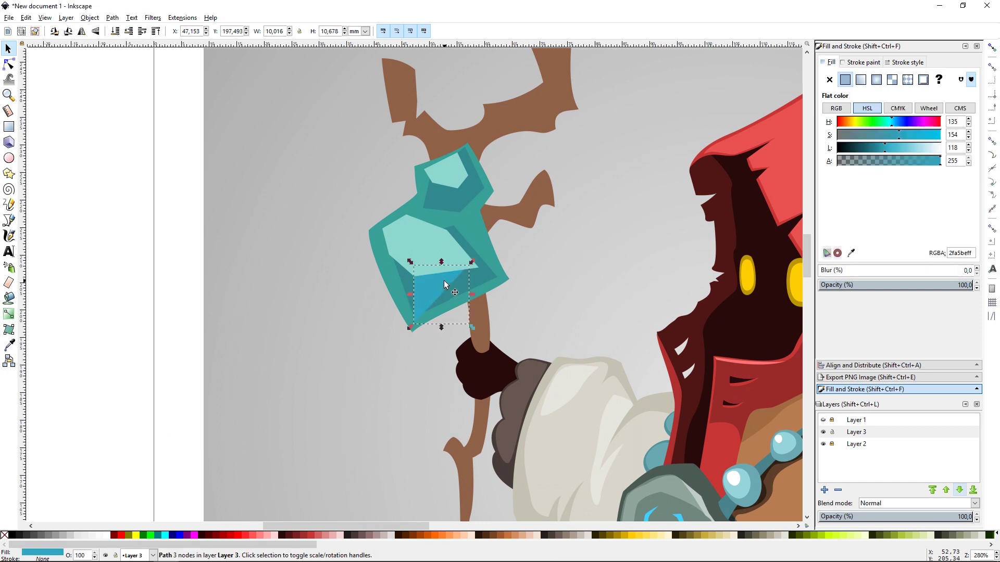
# - Draw two small facet triangles, one on the upper crystal and one on its lower part
pyautogui.click(592, 252)
pyautogui.press('b')
pyautogui.click(443, 182)
pyautogui.click(463, 210)
pyautogui.click(443, 182)
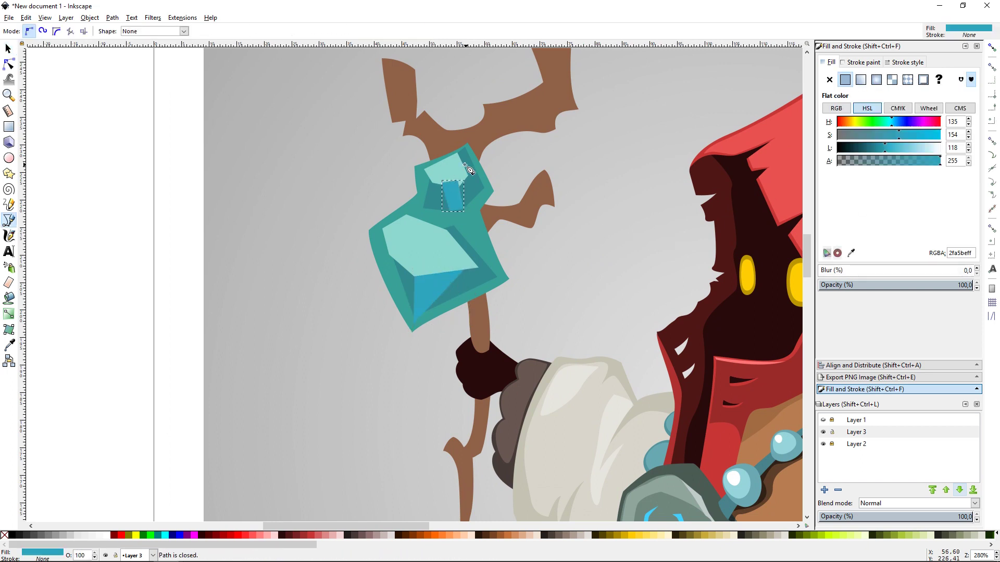
pyautogui.press('Escape')
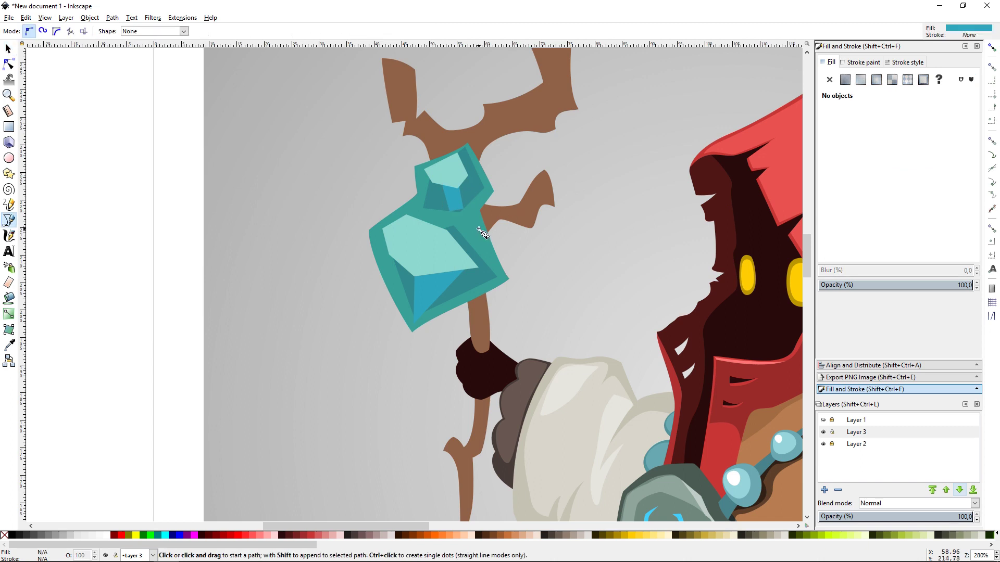
pyautogui.click(493, 273)
pyautogui.click(465, 270)
pyautogui.click(493, 272)
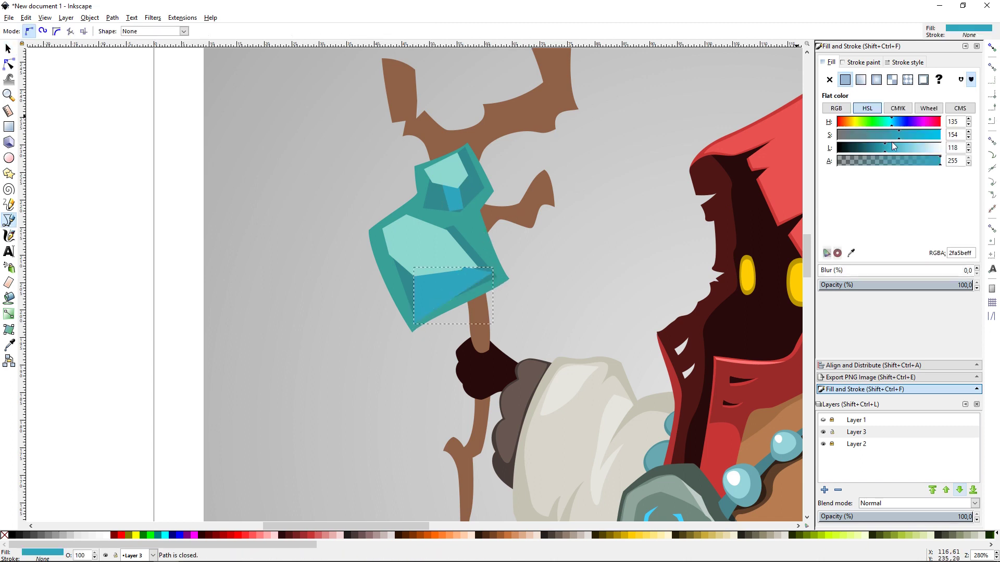
pyautogui.press('s')
pyautogui.press('Escape')
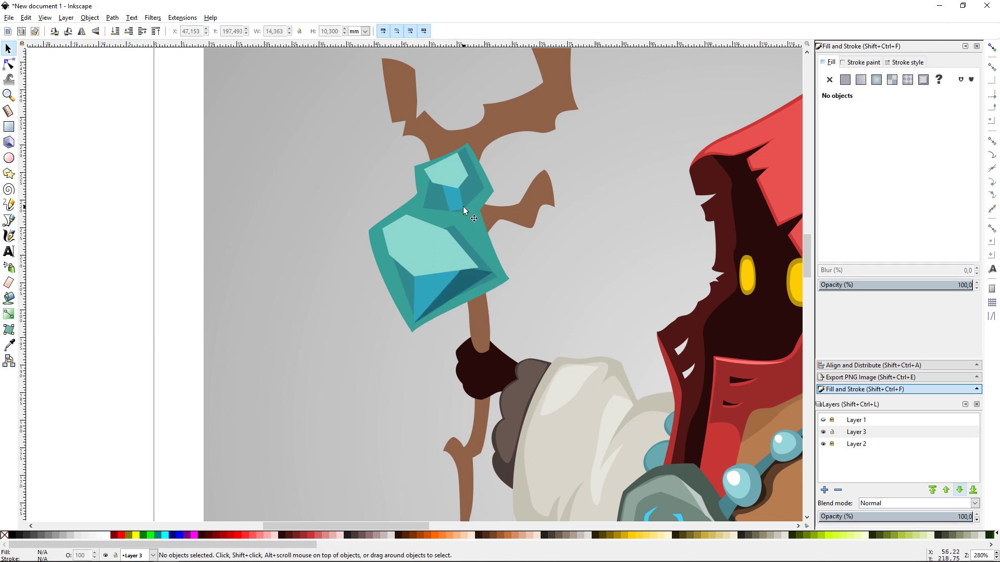
# - Add dark edge shapes along the crystal's left side and the upper crystal's right side
pyautogui.press('b')
pyautogui.click(384, 231)
pyautogui.click(373, 241)
pyautogui.click(411, 331)
pyautogui.click(383, 232)
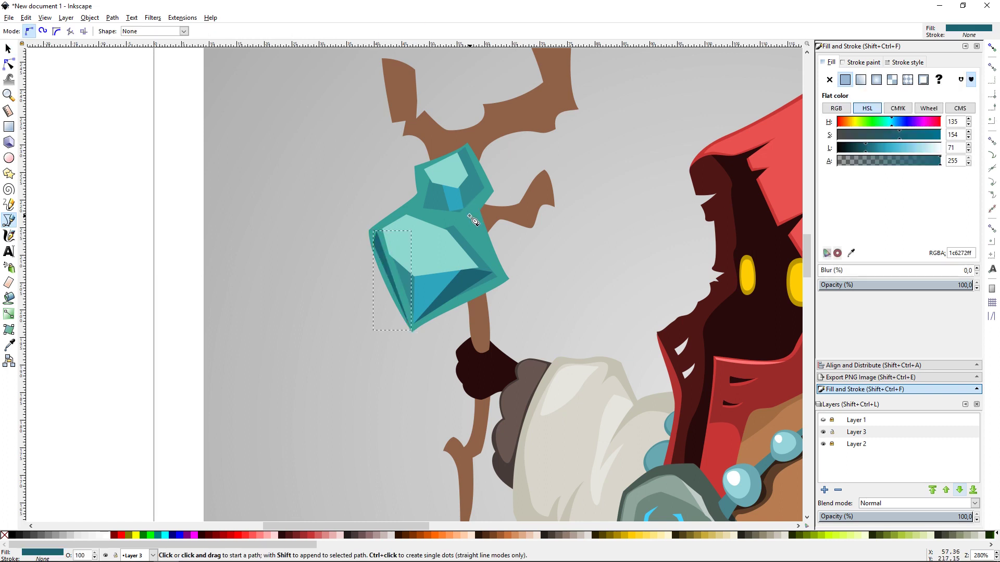
pyautogui.click(486, 190)
pyautogui.click(468, 215)
pyautogui.click(467, 149)
pyautogui.click(487, 191)
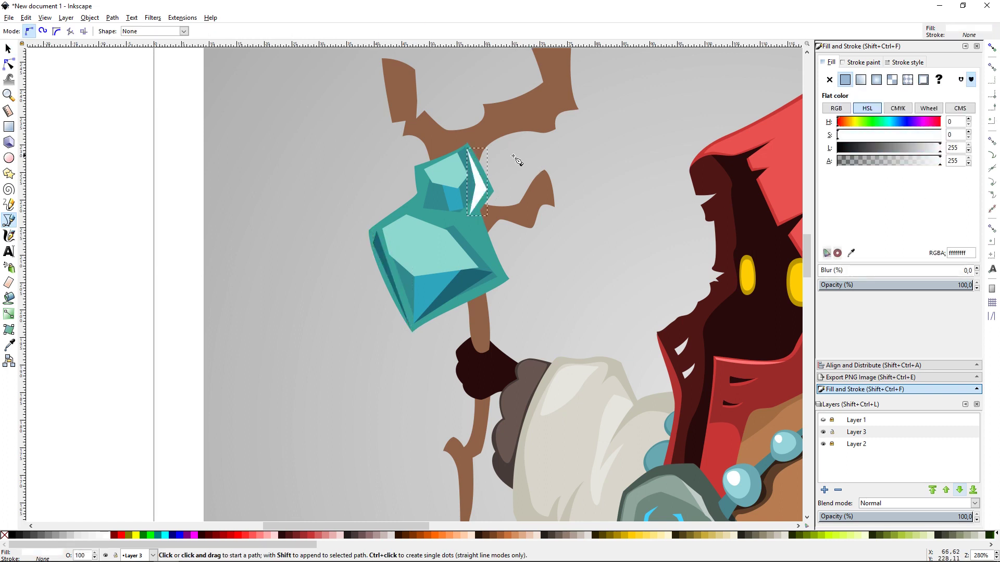
pyautogui.press('s')
pyautogui.press('Escape')
# - Draw white highlight triangles on the facets, including a thin sliver on the gem's right edge
pyautogui.press('b')
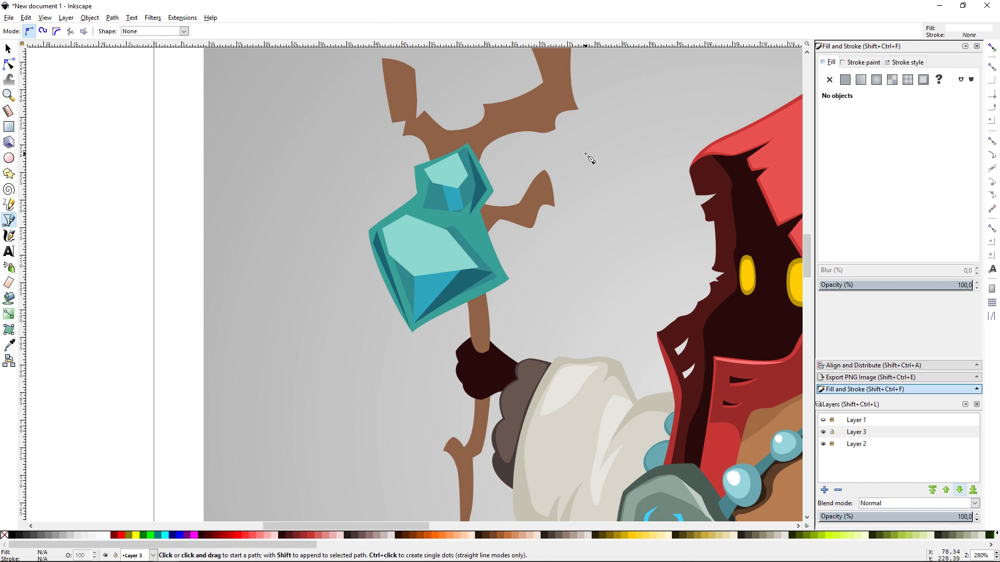
pyautogui.click(467, 178)
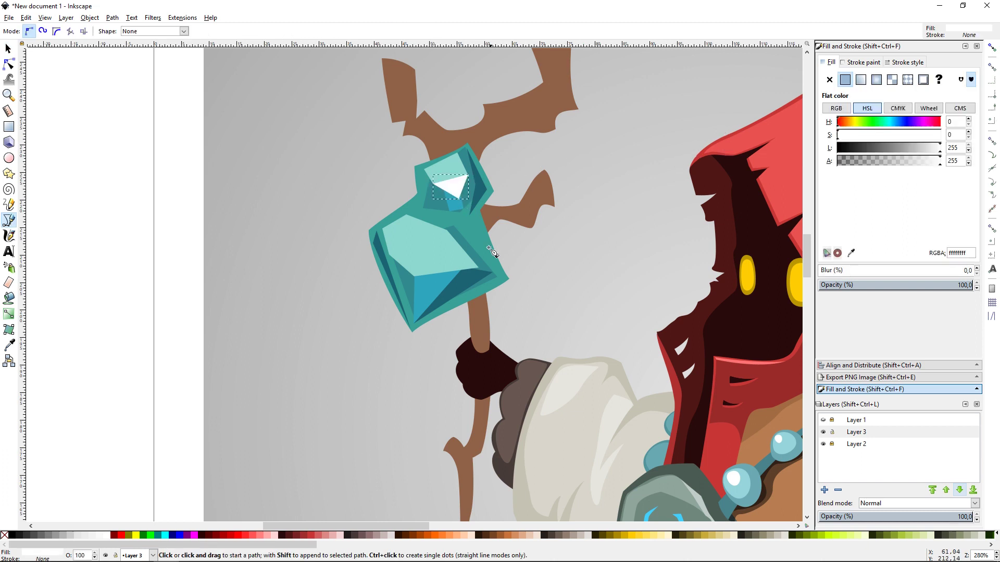
pyautogui.click(390, 254)
pyautogui.click(478, 267)
pyautogui.click(415, 281)
pyautogui.click(390, 254)
pyautogui.click(407, 216)
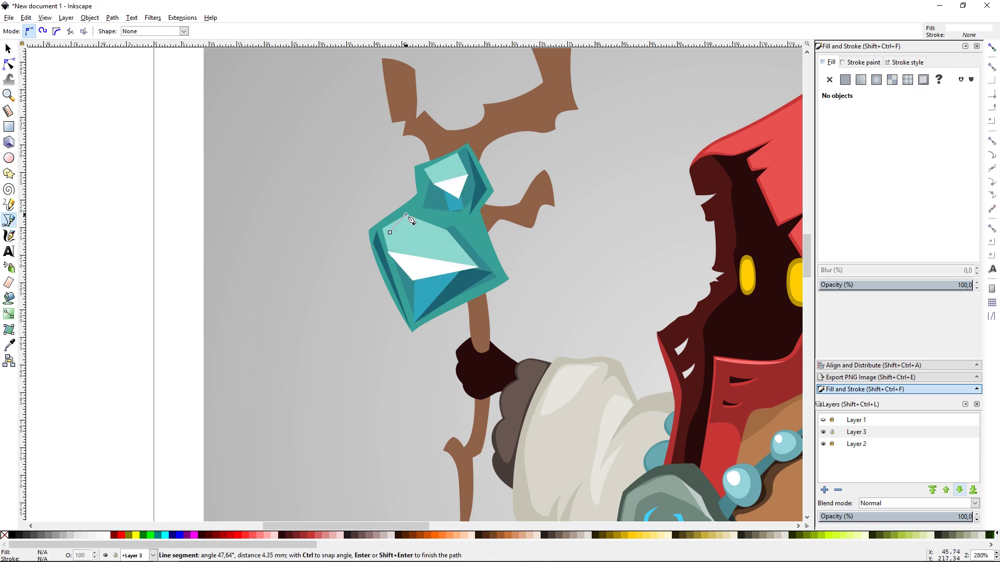
pyautogui.click(390, 237)
pyautogui.click(480, 223)
pyautogui.click(506, 280)
pyautogui.click(494, 281)
pyautogui.click(480, 223)
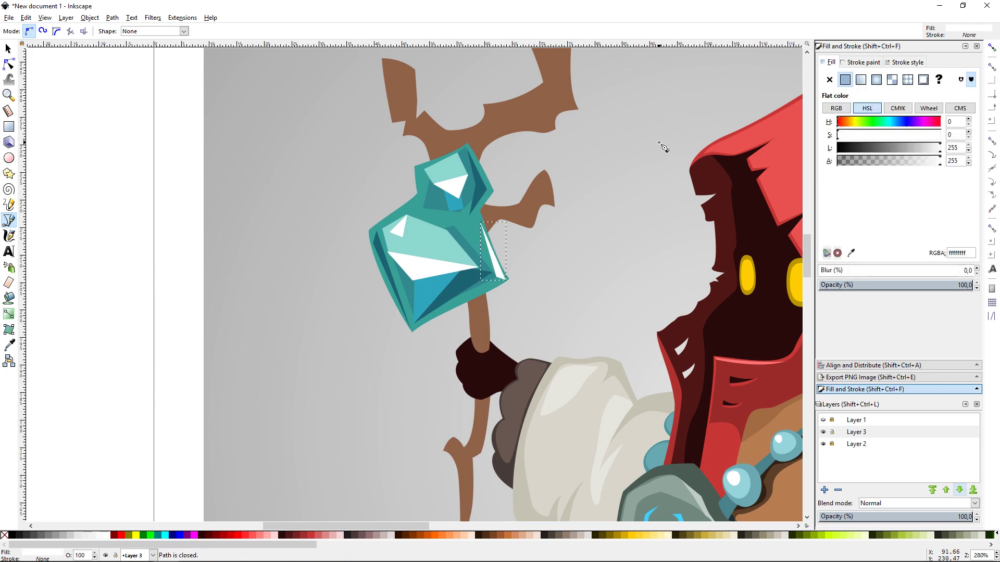
# - Select the three white highlight triangles together
pyautogui.press('Escape')
pyautogui.press('s')
pyautogui.keyDown('ctrl'); pyautogui.scroll(-1, 614, 150); pyautogui.keyUp('ctrl')
pyautogui.keyDown('ctrl'); pyautogui.scroll(-1, 614, 150); pyautogui.keyUp('ctrl')
pyautogui.keyDown('ctrl'); pyautogui.scroll(2, 614, 150); pyautogui.keyUp('ctrl')
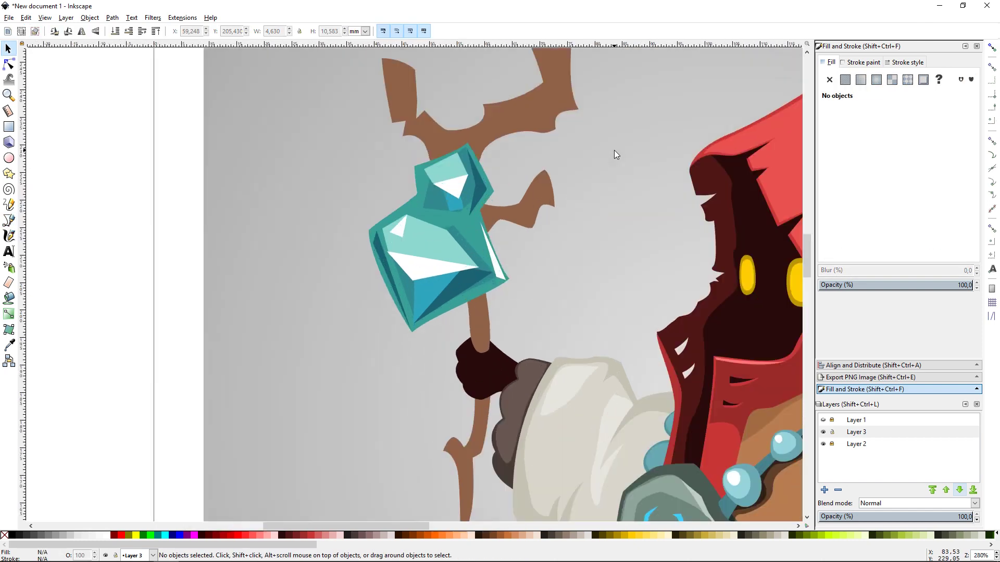
pyautogui.keyDown('ctrl'); pyautogui.scroll(2, 614, 150); pyautogui.keyUp('ctrl')
pyautogui.scroll(3, 390, 253)
pyautogui.click(384, 254)
pyautogui.keyDown('shift'); pyautogui.click(453, 328); pyautogui.keyUp('shift')
pyautogui.keyDown('shift'); pyautogui.click(487, 166); pyautogui.keyUp('shift')
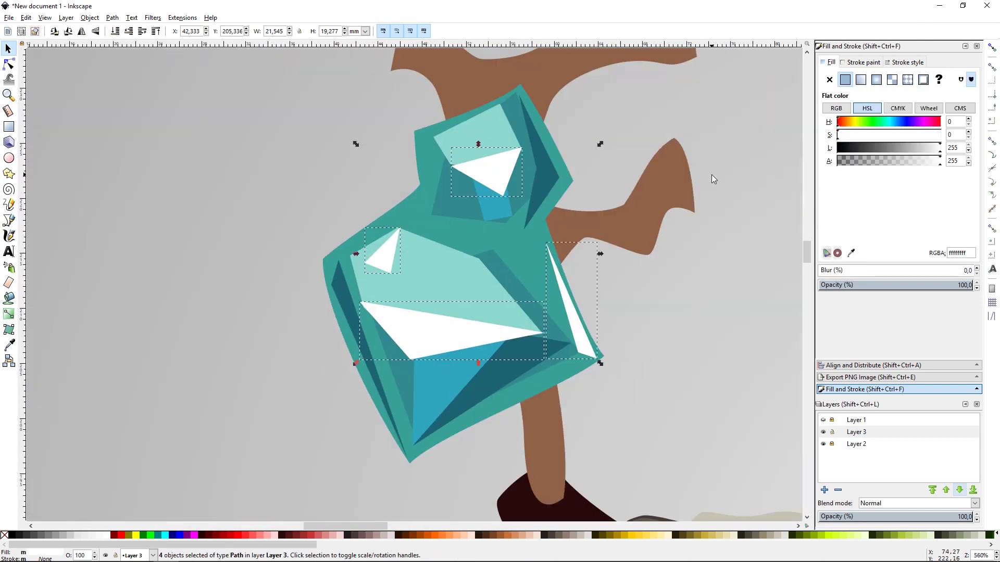
# - Tint the highlights pale cyan and add a white star-shaped glint to the upper facet
pyautogui.moveTo(885, 135); pyautogui.dragTo(916, 148)
pyautogui.click(695, 303)
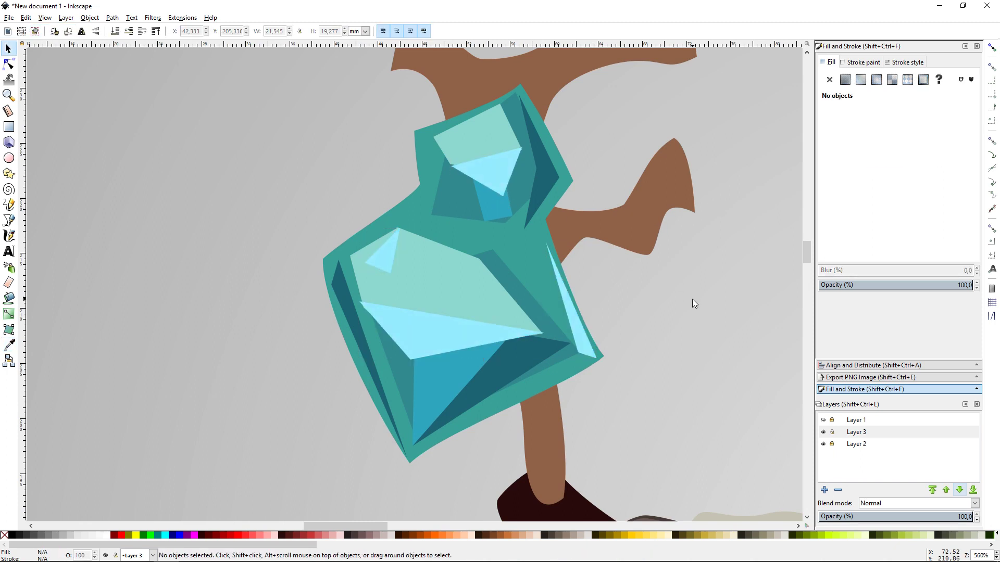
pyautogui.press('b')
pyautogui.click(434, 138)
pyautogui.click(521, 150)
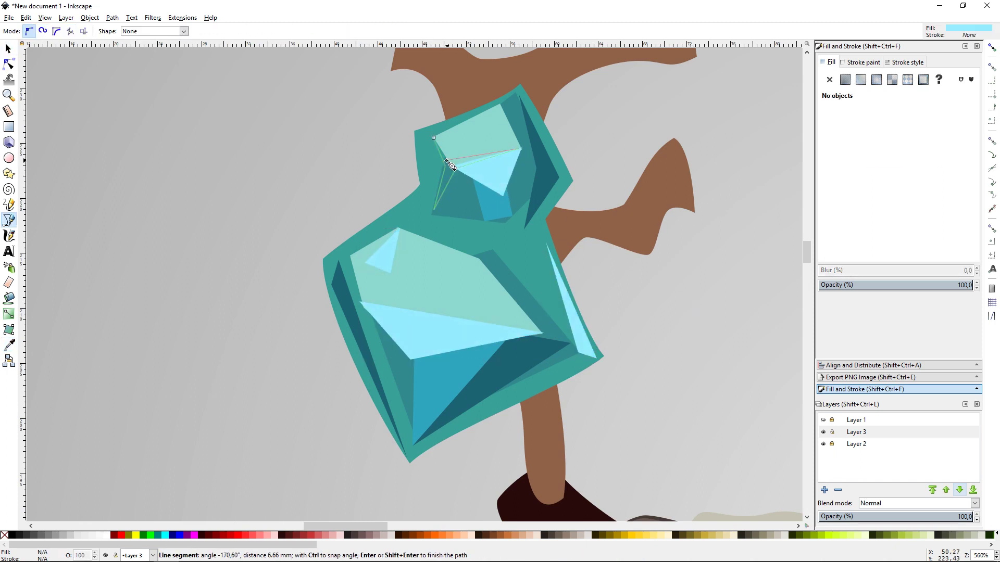
pyautogui.doubleClick(447, 162)
pyautogui.press('Escape')
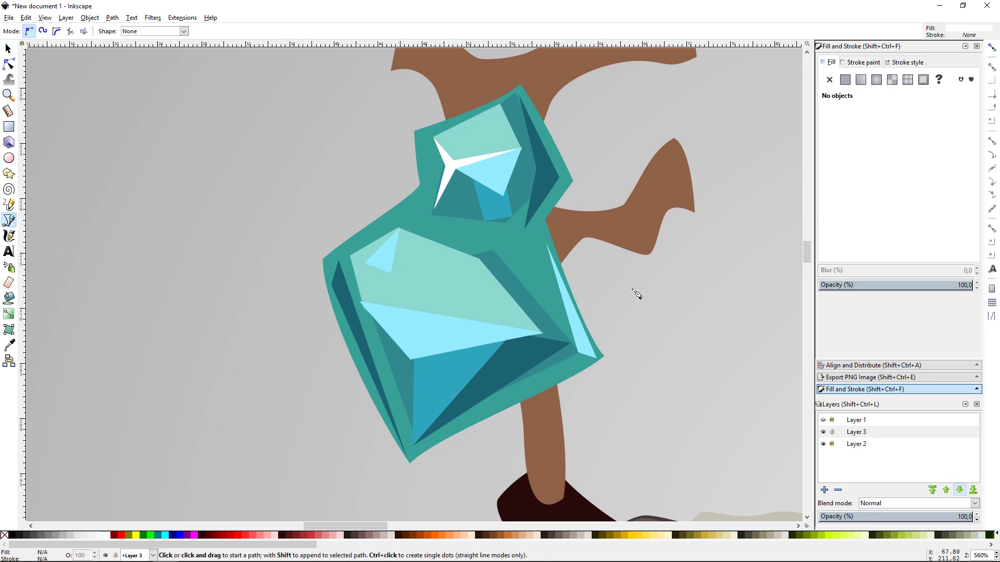
# - Draw a white glint shape across the lower facet
pyautogui.click(352, 260)
pyautogui.click(413, 417)
pyautogui.click(415, 362)
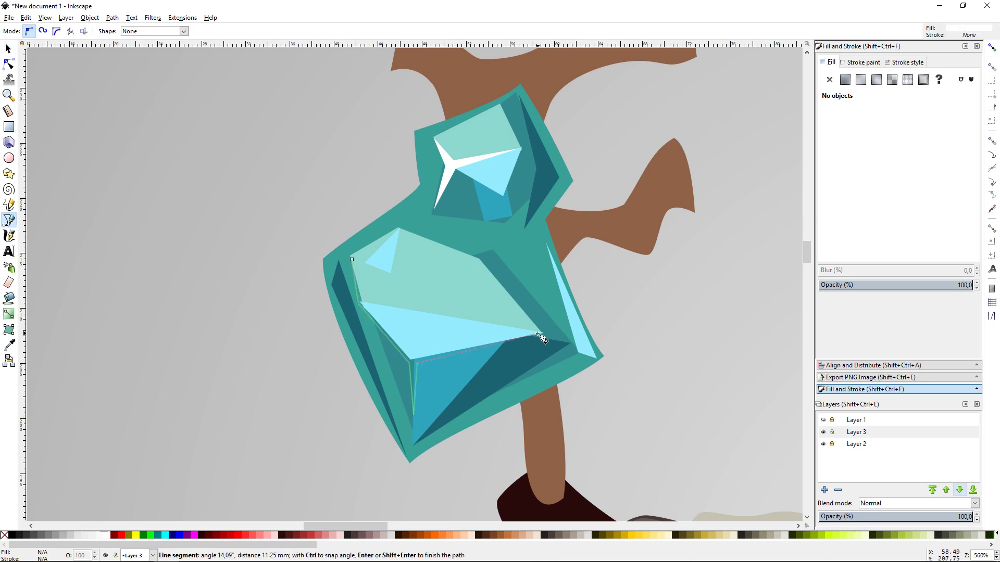
pyautogui.click(552, 337)
pyautogui.click(352, 260)
pyautogui.press('Escape')
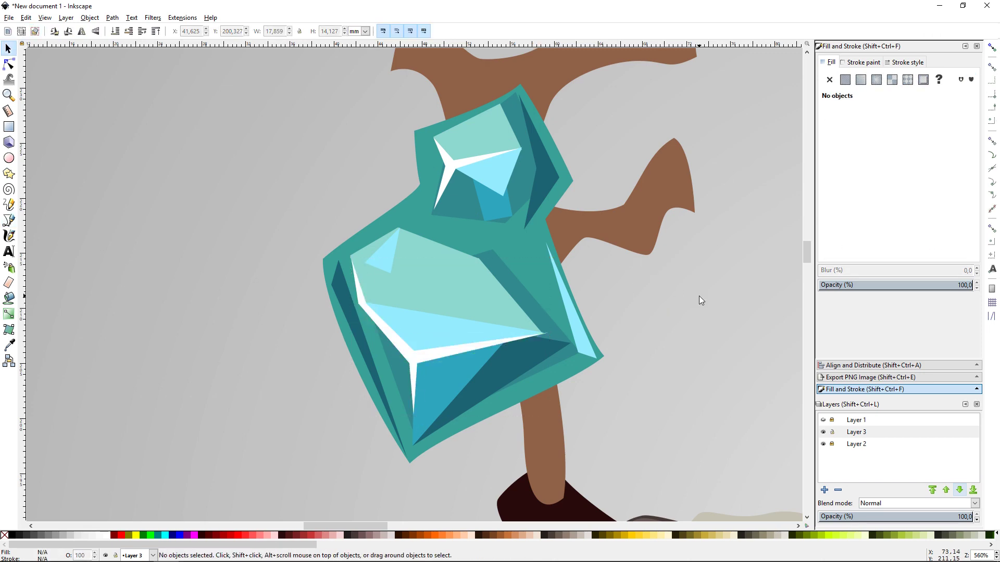
pyautogui.scroll(-4, 699, 296)
pyautogui.scroll(-4, 462, 201)
# - Recolour the crystal's teal body and remaining shapes to light sky blue via hue and lightness
pyautogui.click(382, 189)
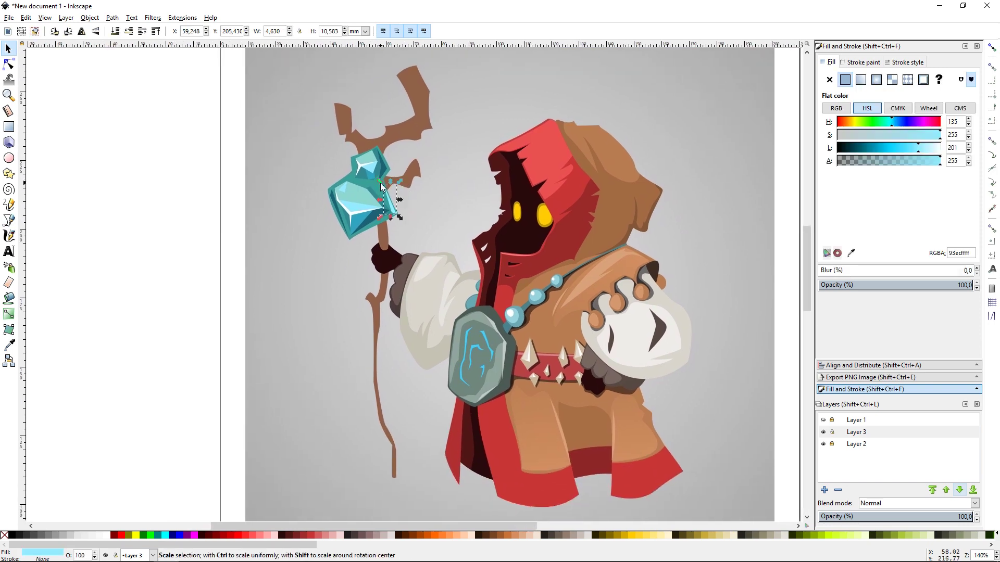
pyautogui.moveTo(890, 148)
pyautogui.mouseDown()
pyautogui.moveTo(903, 149)
pyautogui.moveTo(894, 124)
pyautogui.mouseUp()
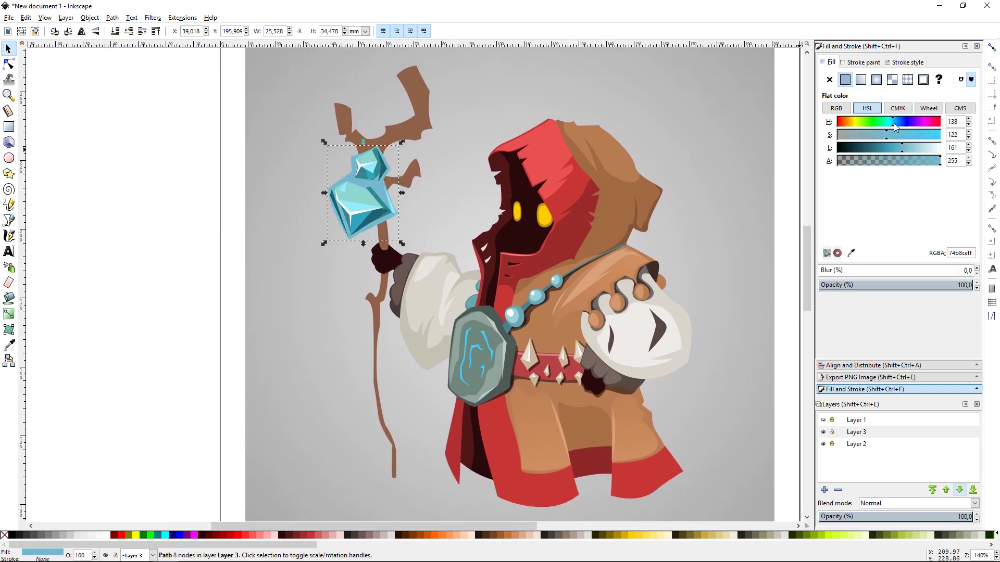
pyautogui.click(707, 111)
pyautogui.scroll(2, 209, 121)
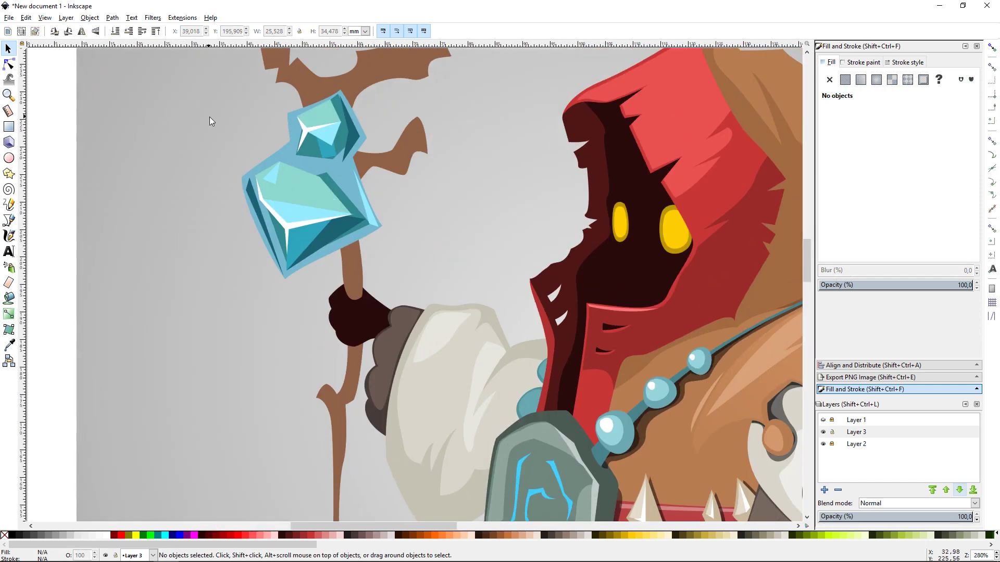
pyautogui.click(312, 198)
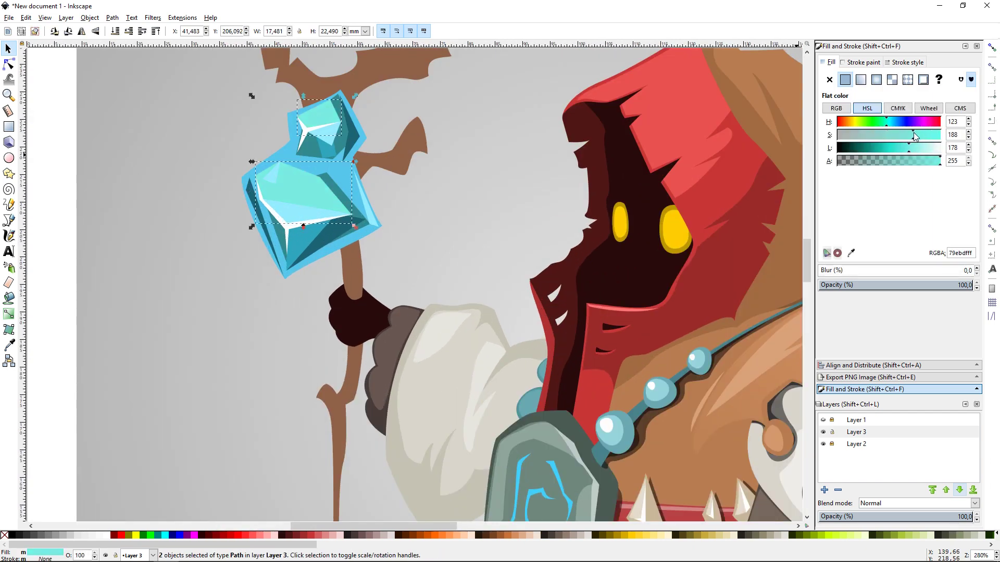
pyautogui.click(915, 136)
pyautogui.click(894, 122)
pyautogui.click(440, 201)
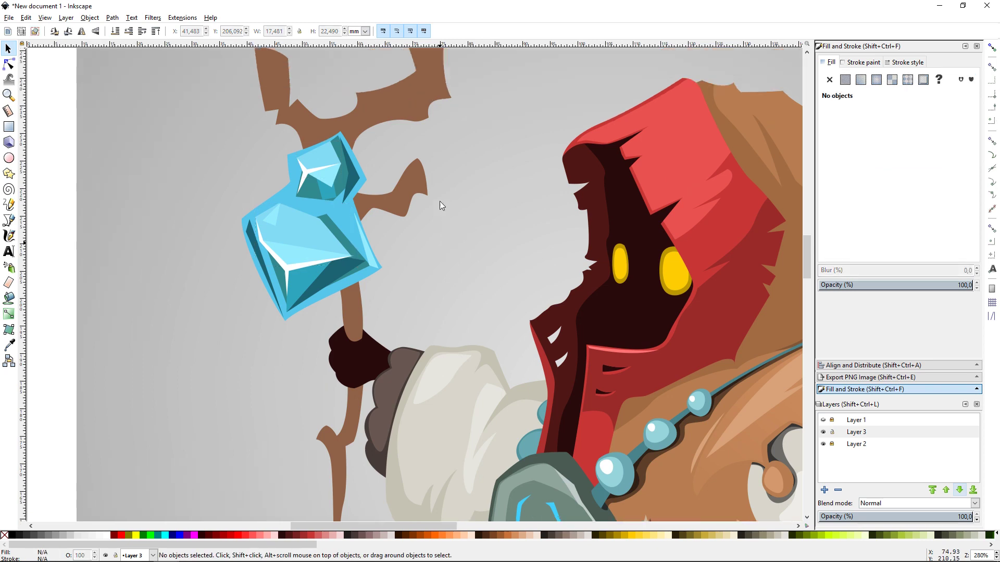
pyautogui.scroll(-2, 442, 195)
pyautogui.scroll(3, 442, 195)
# - Draw a brown band wrapping around the crystal's neck
pyautogui.press('b')
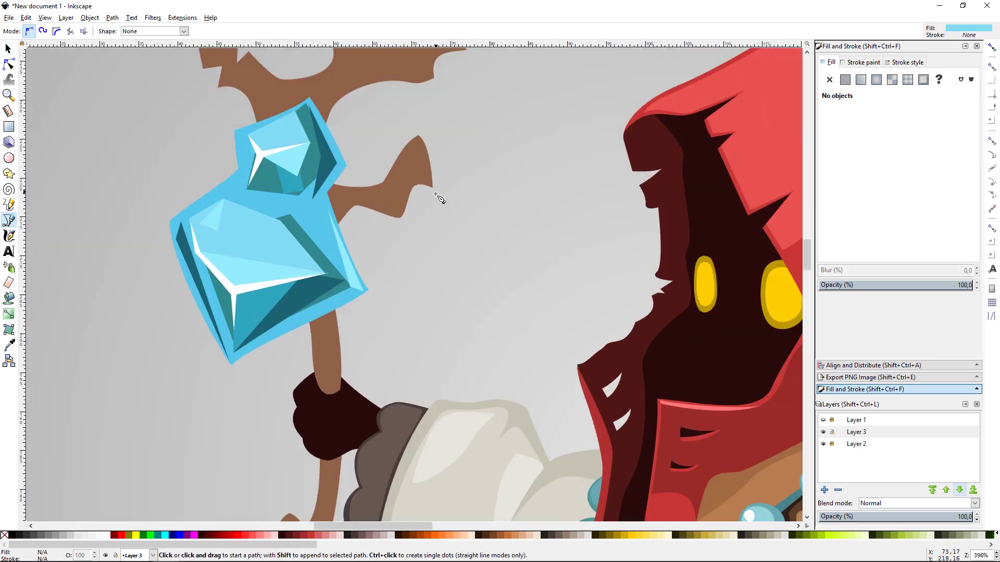
pyautogui.click(236, 160)
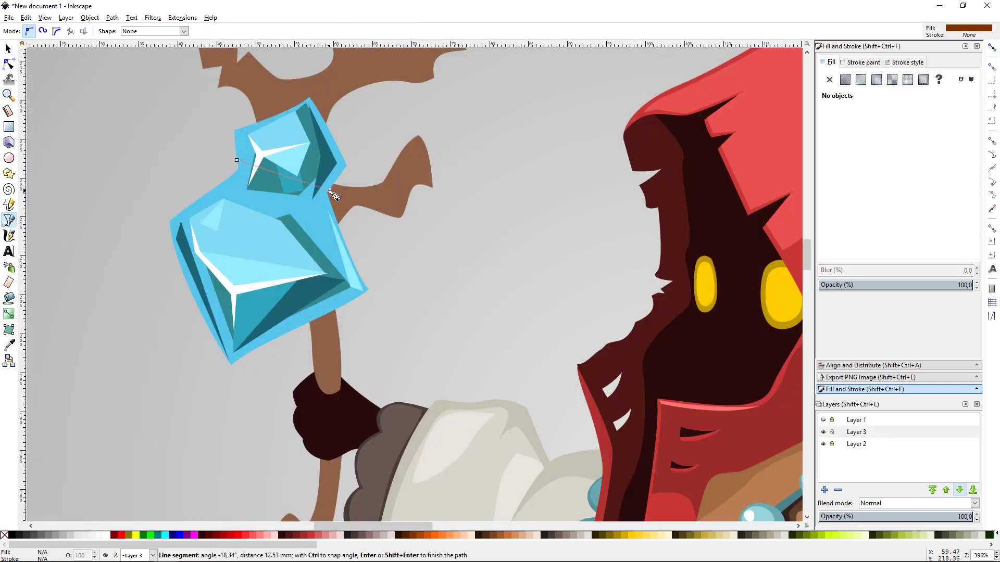
pyautogui.click(247, 183)
pyautogui.click(295, 194)
pyautogui.click(331, 191)
pyautogui.click(332, 202)
pyautogui.click(249, 195)
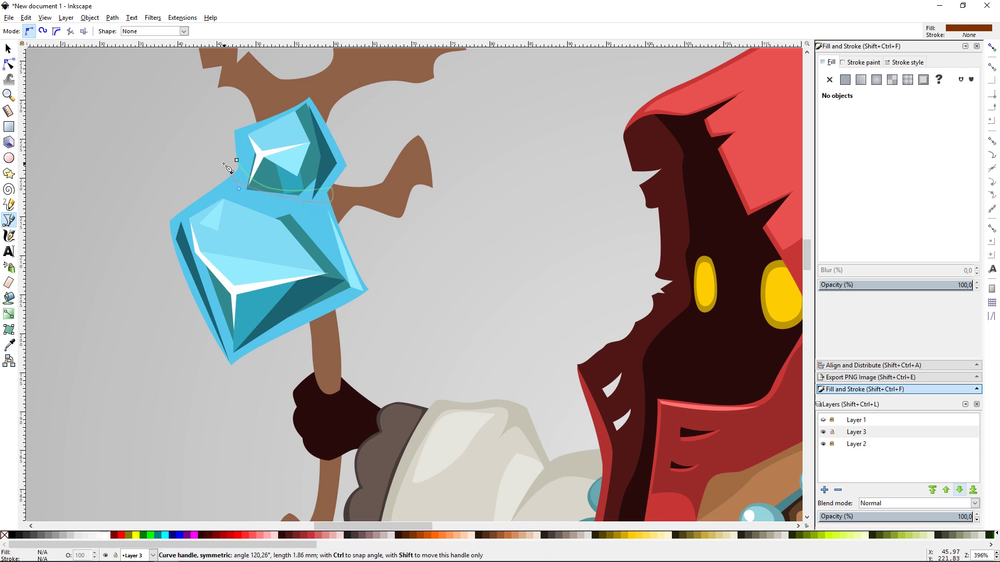
pyautogui.click(237, 160)
pyautogui.press('s')
pyautogui.press('Escape')
pyautogui.press('-')
pyautogui.press('-')
pyautogui.click(348, 241)
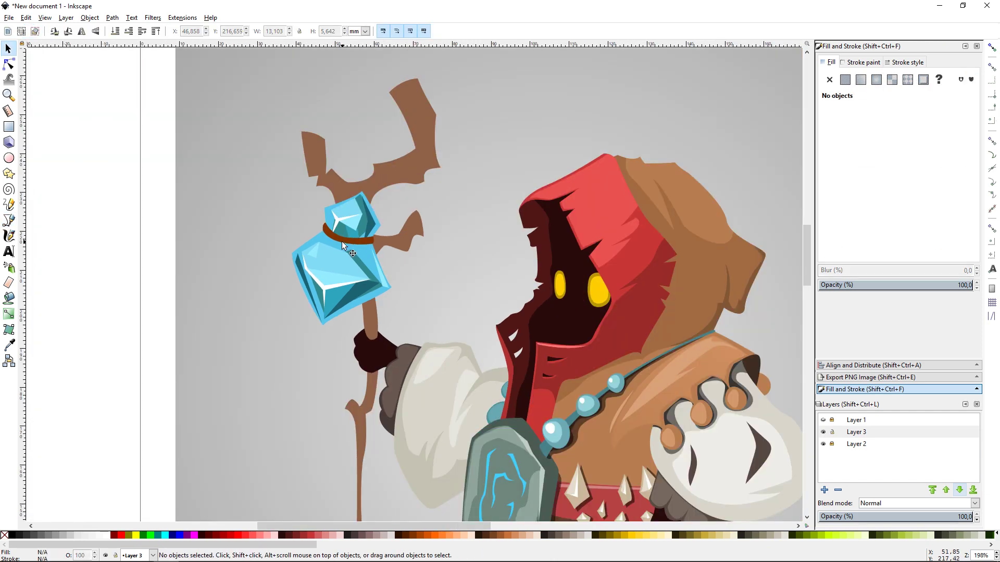
pyautogui.click(477, 201)
pyautogui.scroll(2, 480, 199)
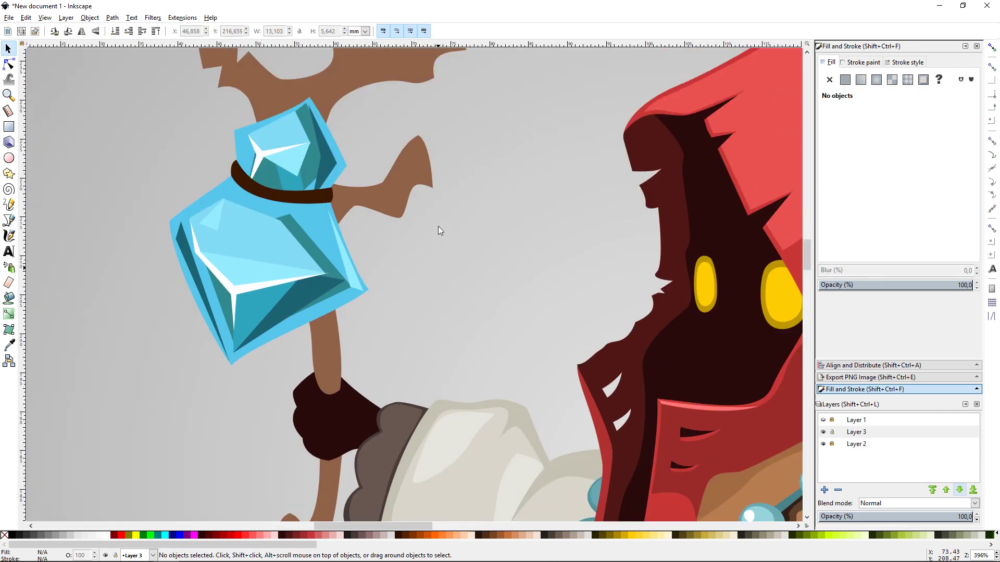
pyautogui.scroll(2, 562, 222)
# - With the sketch layer shown, draw dark bands above the crystal and across the right branch
pyautogui.press('b')
pyautogui.click(270, 230)
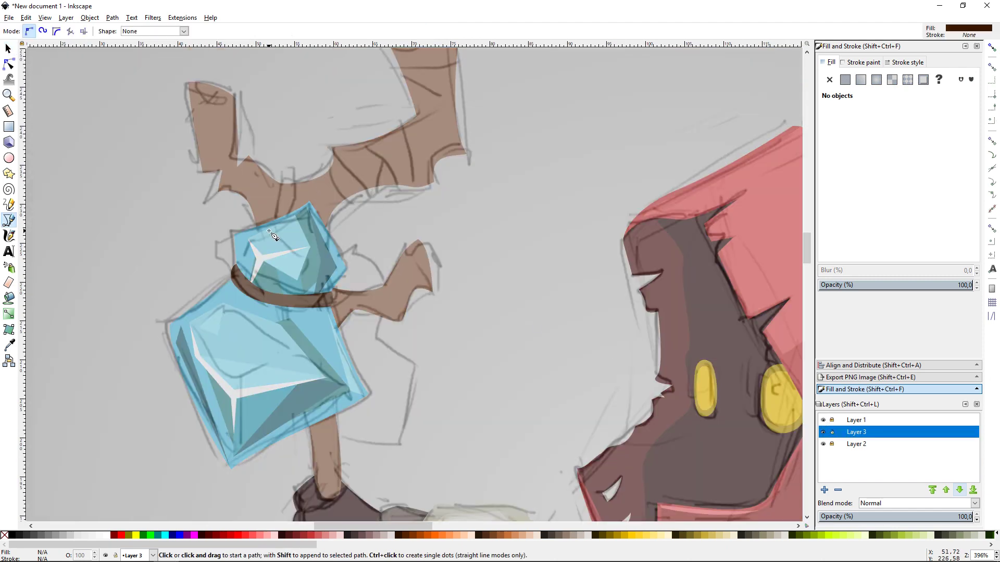
pyautogui.click(284, 182)
pyautogui.click(295, 223)
pyautogui.click(270, 230)
pyautogui.click(334, 152)
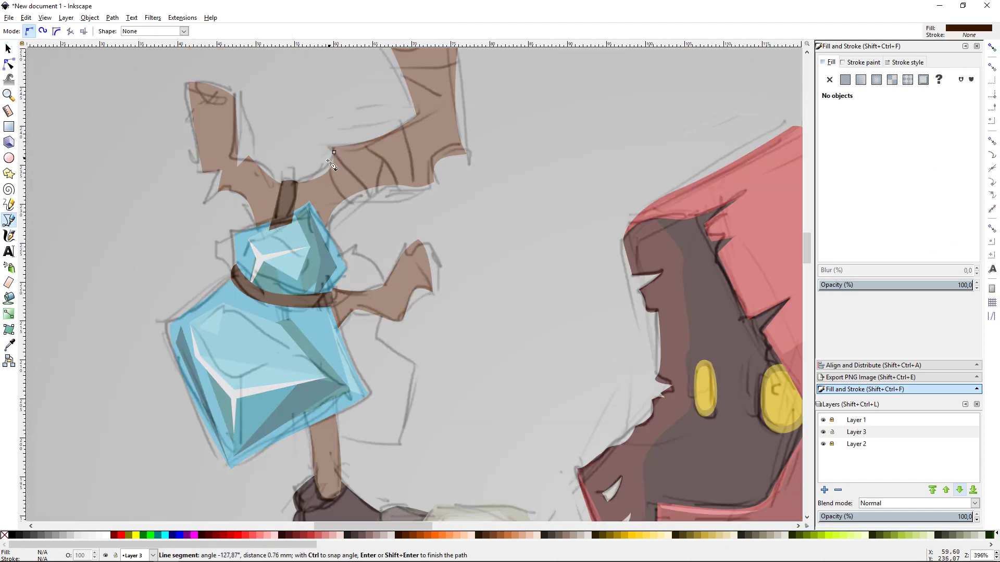
pyautogui.moveTo(348, 202); pyautogui.dragTo(356, 207)
pyautogui.click(334, 152)
# - Add two more dark bands along the branch toward its tip, then hide the sketch layer
pyautogui.scroll(3, 364, 183)
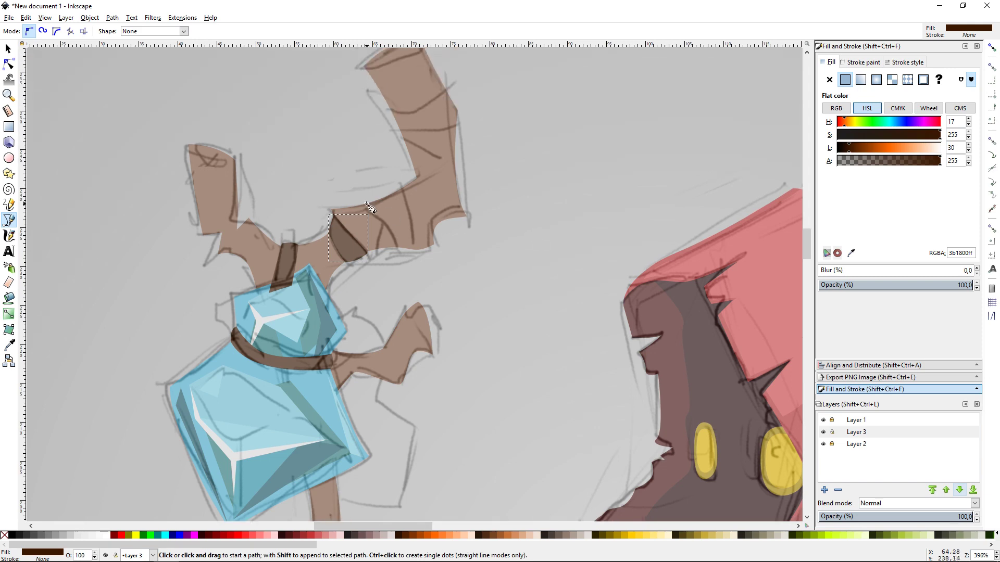
pyautogui.click(364, 204)
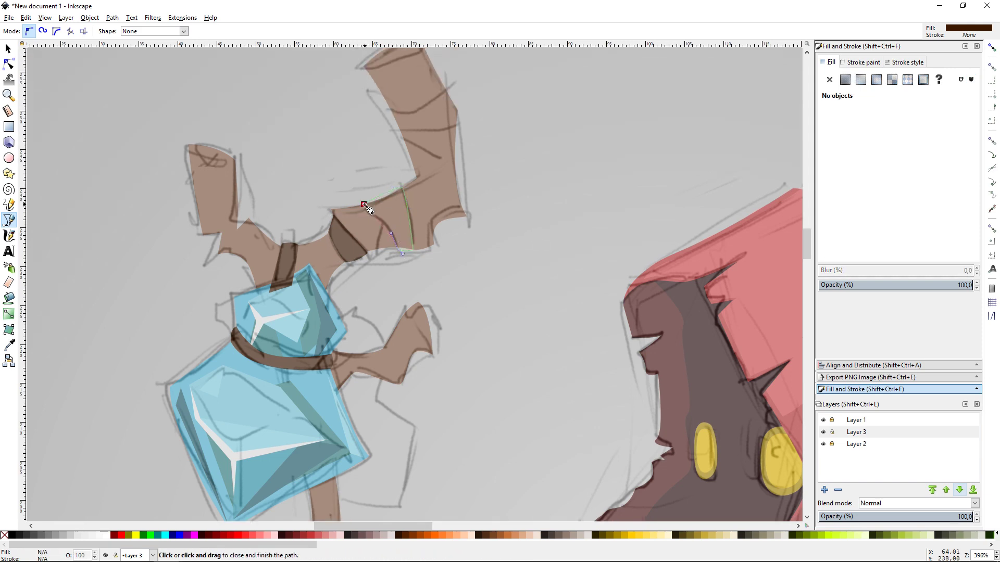
pyautogui.click(363, 204)
pyautogui.scroll(4, 363, 204)
pyautogui.click(390, 194)
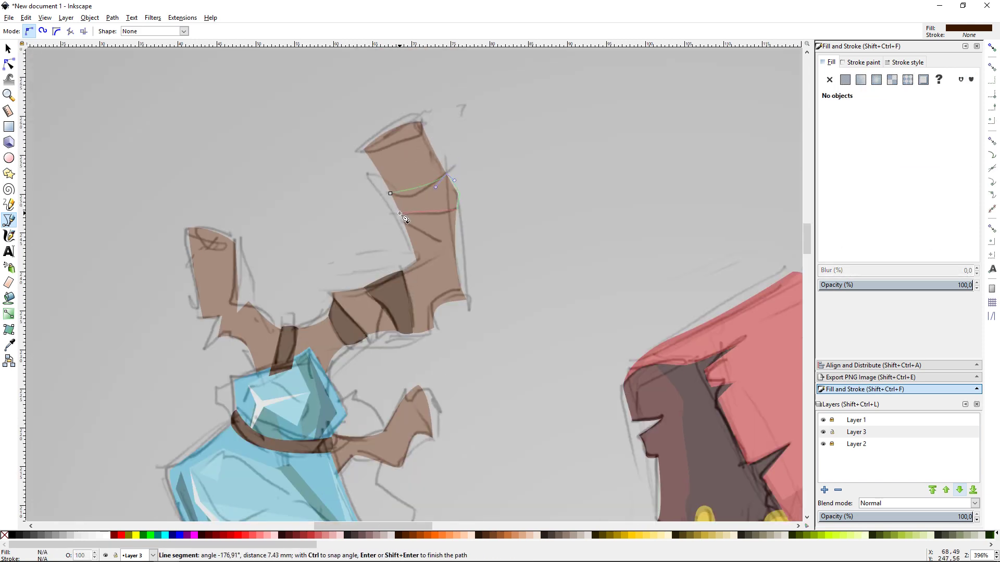
pyautogui.click(390, 193)
pyautogui.click(823, 419)
# - Send the top band behind the crystal and check the whole staff
pyautogui.scroll(-3, 619, 278)
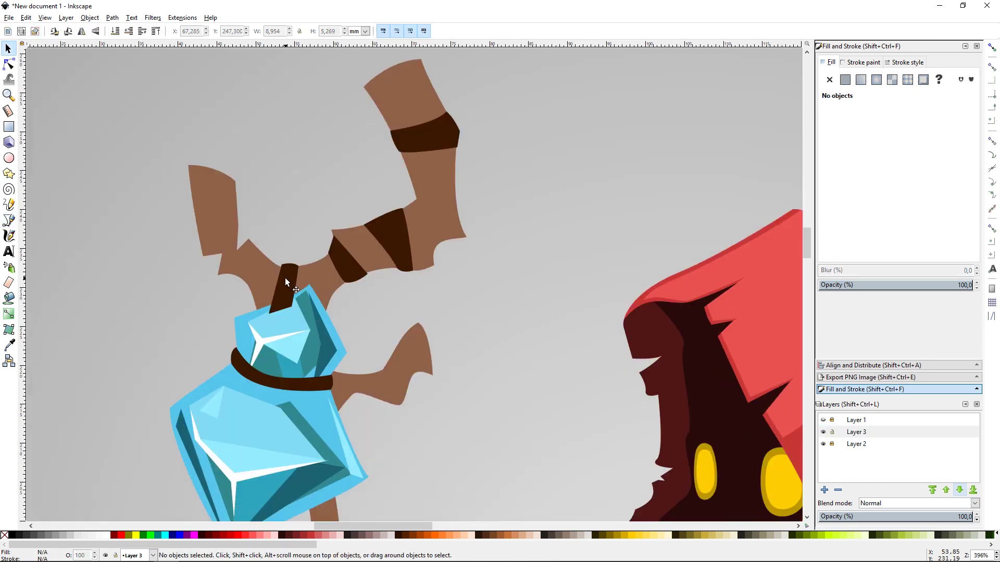
pyautogui.press('s')
pyautogui.click(285, 277)
pyautogui.click(129, 33)
pyautogui.click(555, 230)
pyautogui.press('-')
pyautogui.press('-')
pyautogui.press('-')
pyautogui.scroll(-1, 464, 217)
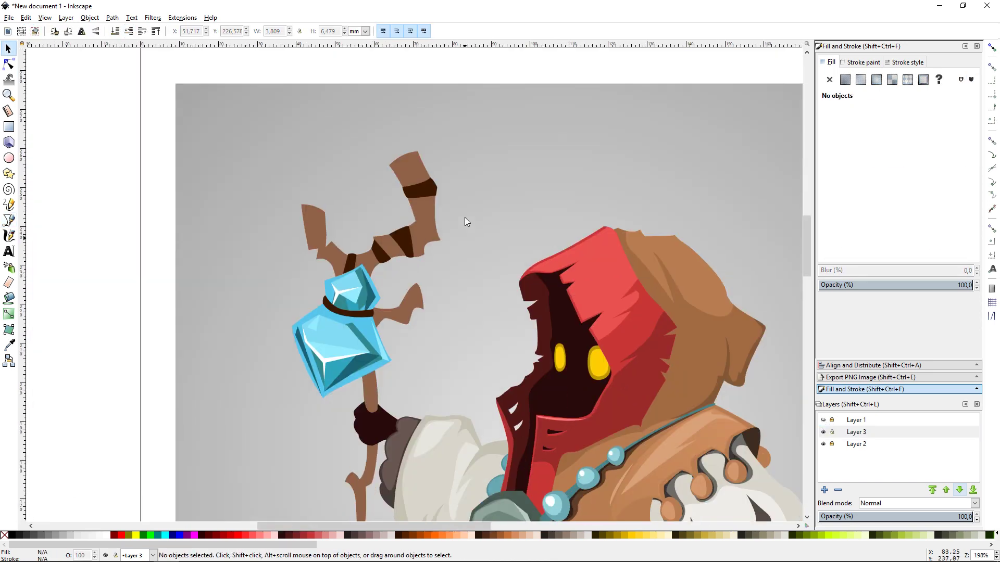
pyautogui.press('+')
pyautogui.press('+')
pyautogui.press('+')
pyautogui.scroll(3, 464, 217)
pyautogui.press('b')
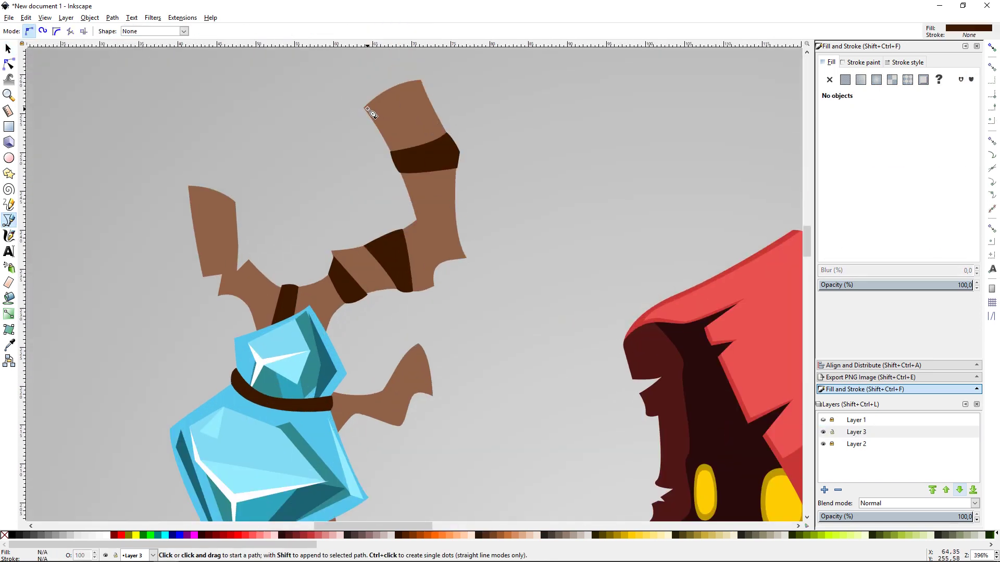
pyautogui.moveTo(342, 117); pyautogui.dragTo(342, 117)
pyautogui.press('d')
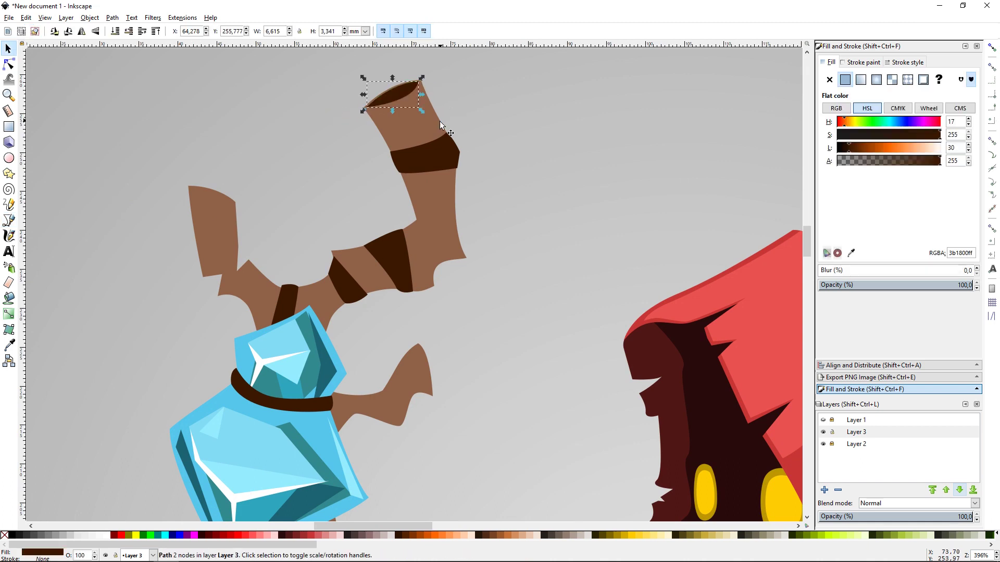
pyautogui.click(904, 148)
pyautogui.press('Escape')
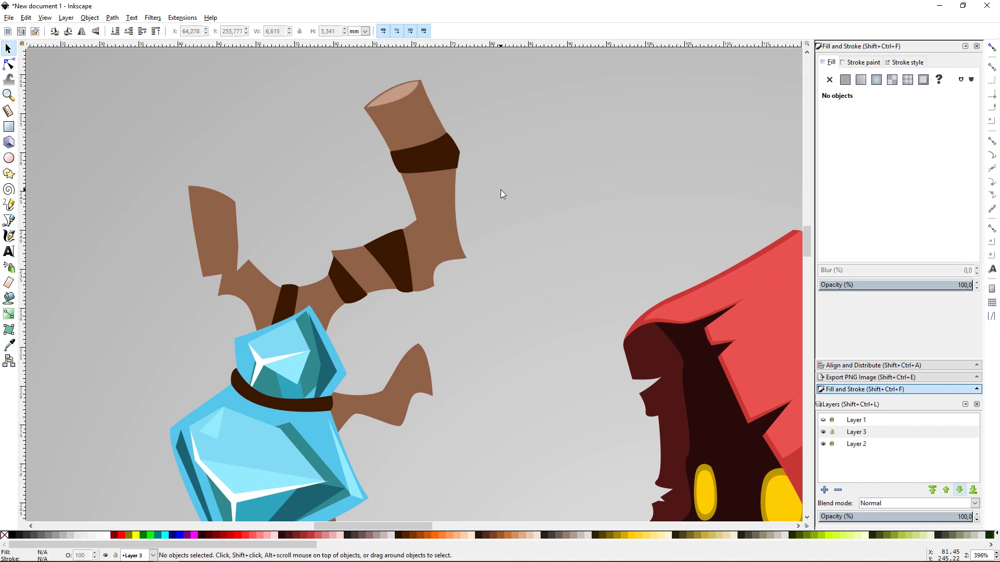
pyautogui.press('b')
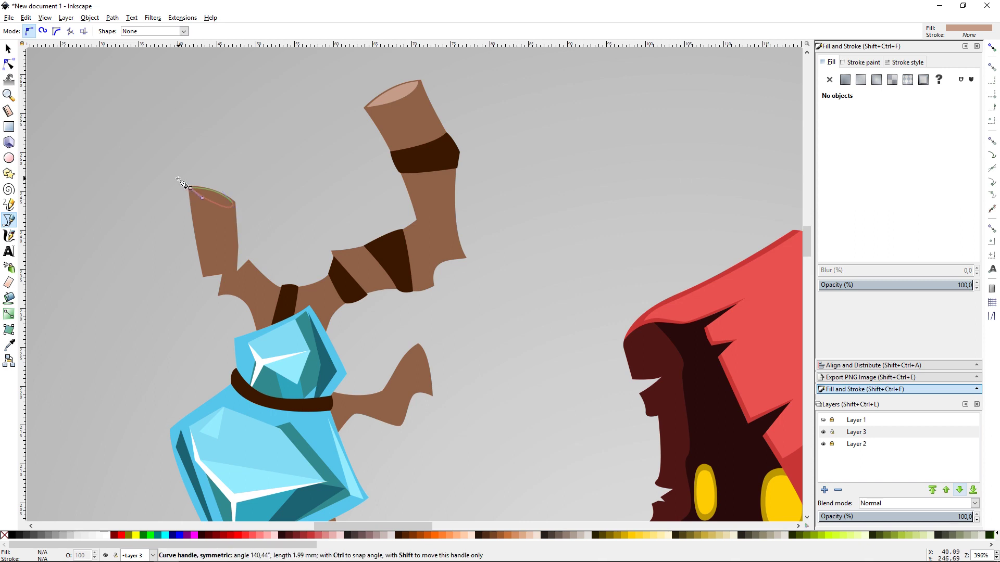
pyautogui.press('Return')
pyautogui.scroll(-2, 488, 165)
pyautogui.click(420, 305)
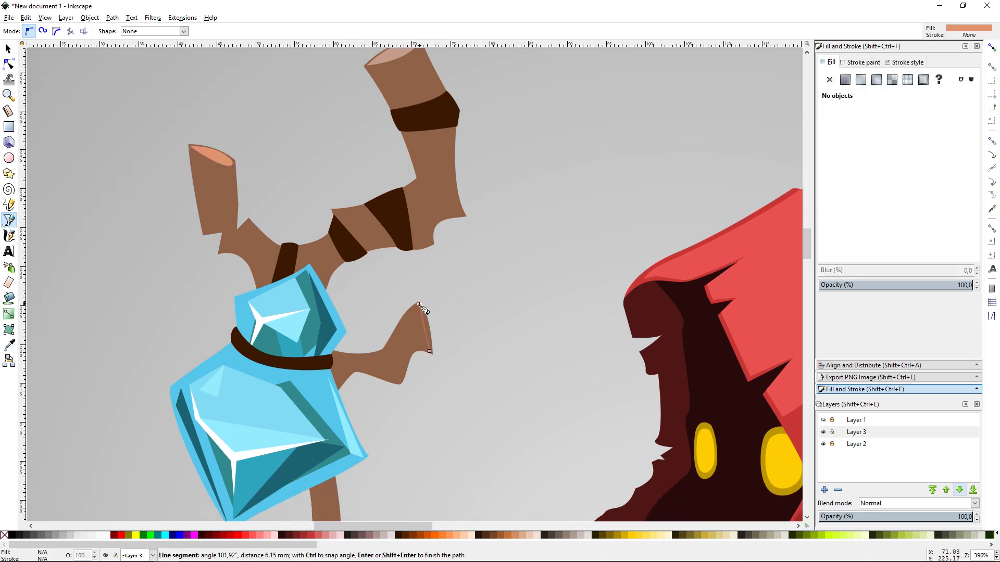
pyautogui.click(432, 354)
pyautogui.press('Return')
pyautogui.press('s')
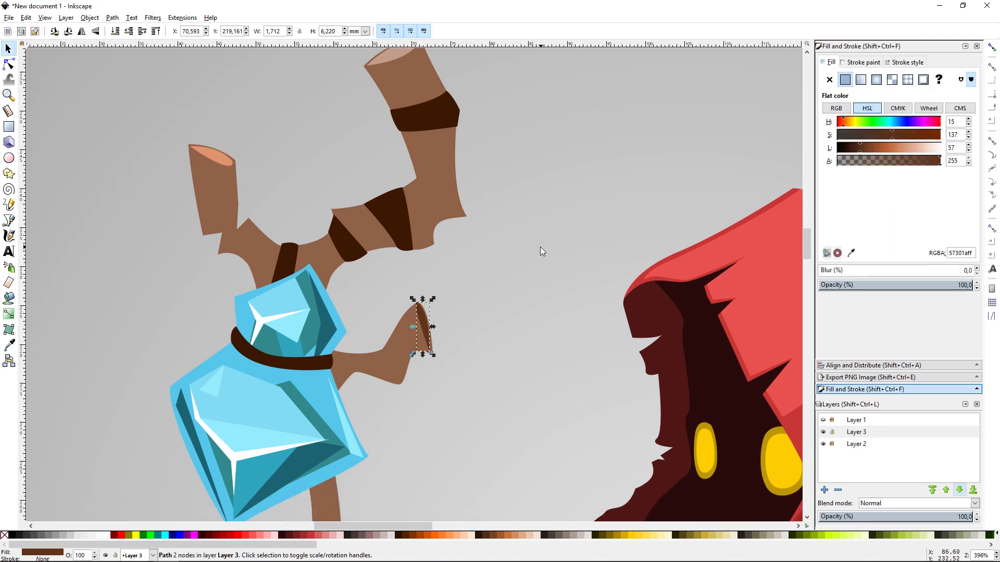
pyautogui.press('Escape')
pyautogui.press('-')
pyautogui.press('-')
pyautogui.press('-')
pyautogui.press('+')
pyautogui.press('+')
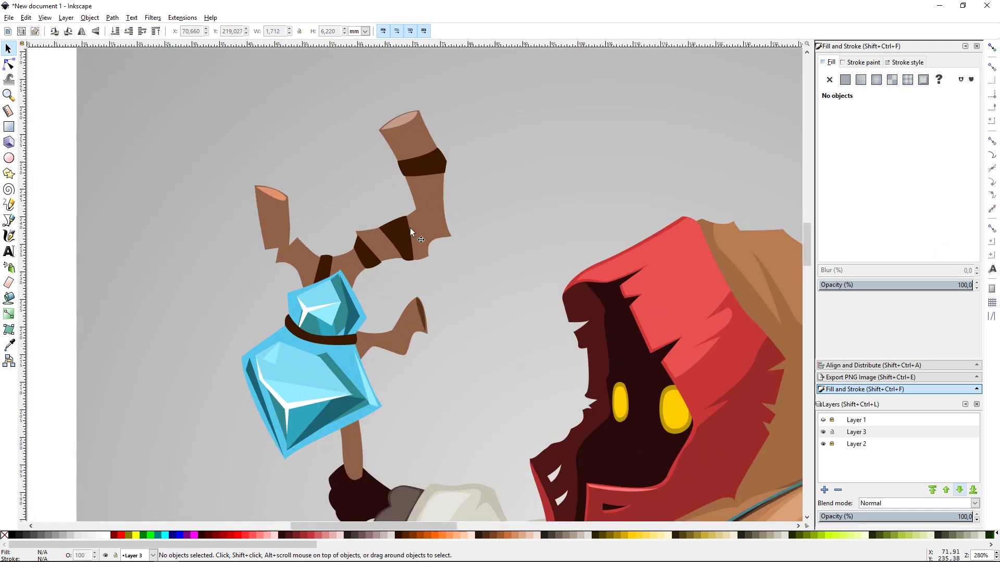
pyautogui.click(399, 120)
pyautogui.press('d')
pyautogui.press('Escape')
pyautogui.press('s')
pyautogui.scroll(-1, 542, 169)
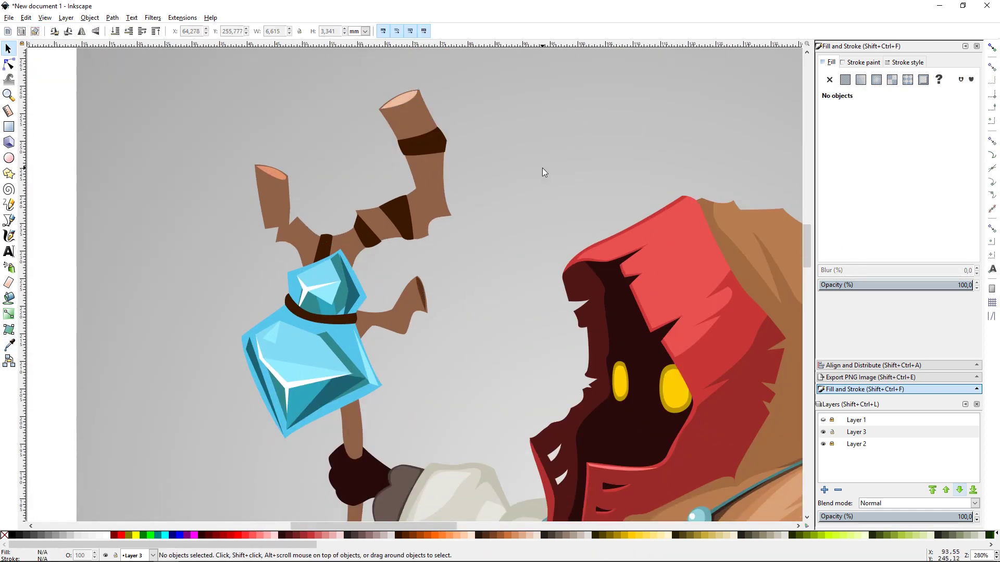
pyautogui.press('b')
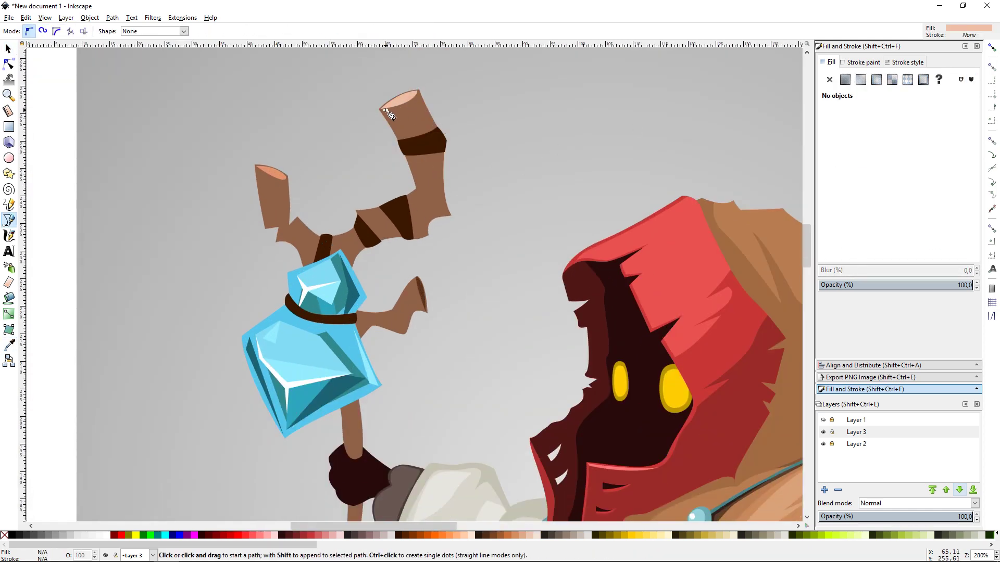
# - Draw a shape on the upper branch's right side, clip it to the staff, and fill it darker brown
pyautogui.click(408, 97)
pyautogui.click(443, 205)
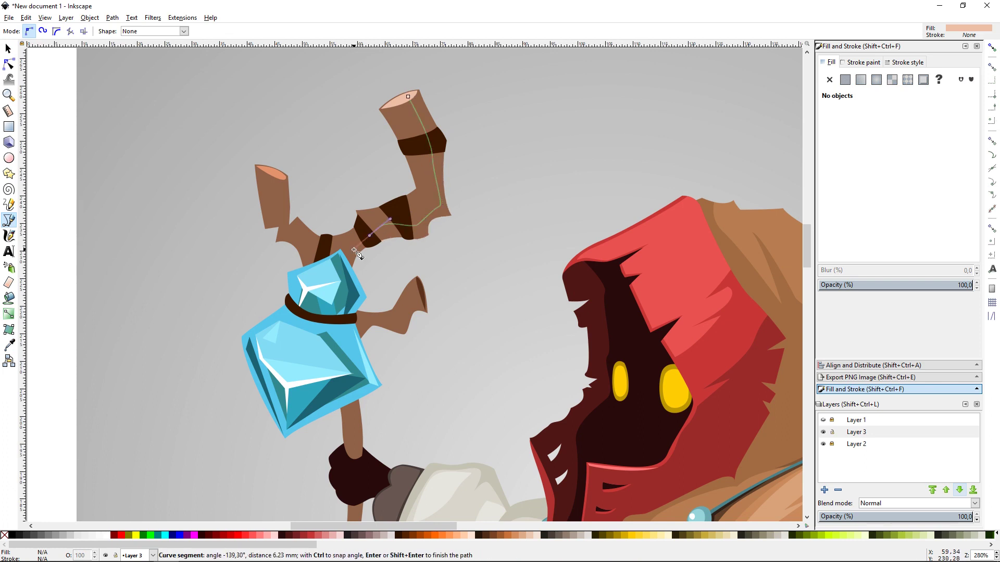
pyautogui.click(408, 97)
pyautogui.press('s')
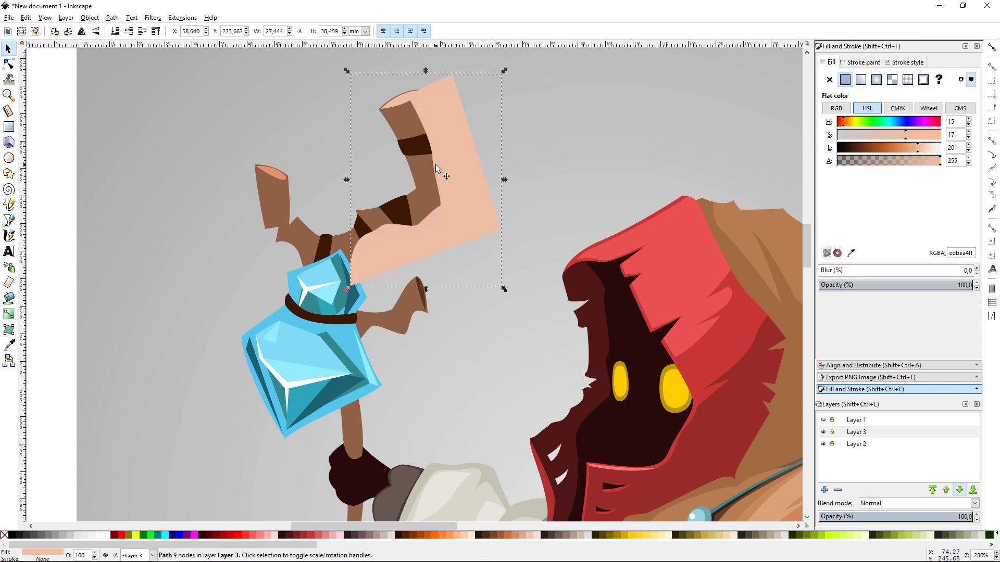
pyautogui.keyDown('shift'); pyautogui.click(433, 185); pyautogui.keyUp('shift')
pyautogui.hotkey('ctrl', '*')
pyautogui.press('d')
pyautogui.moveTo(898, 147); pyautogui.dragTo(846, 144)
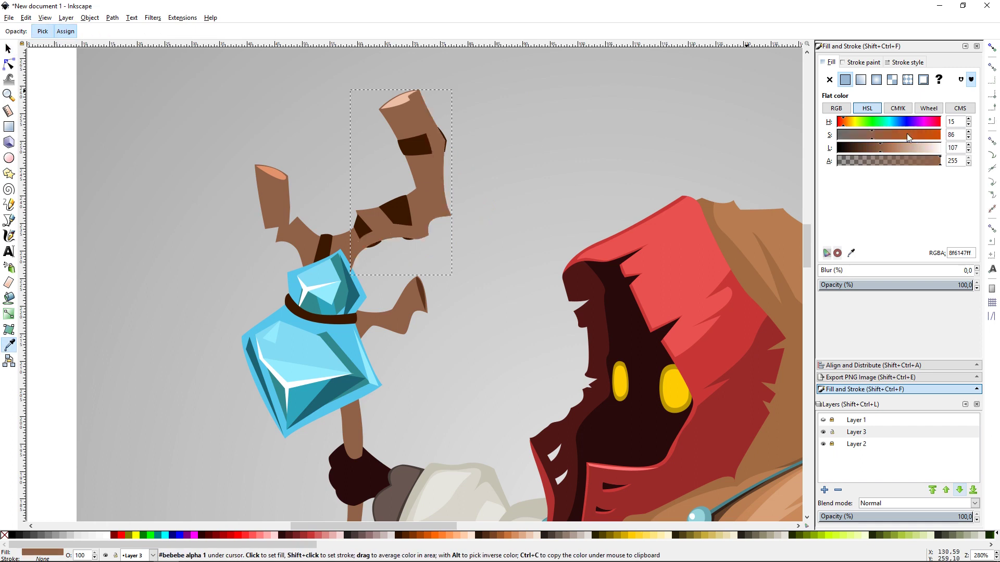
# - Draw a shading shape on the lower branch and lower it behind the crystal
pyautogui.press('s')
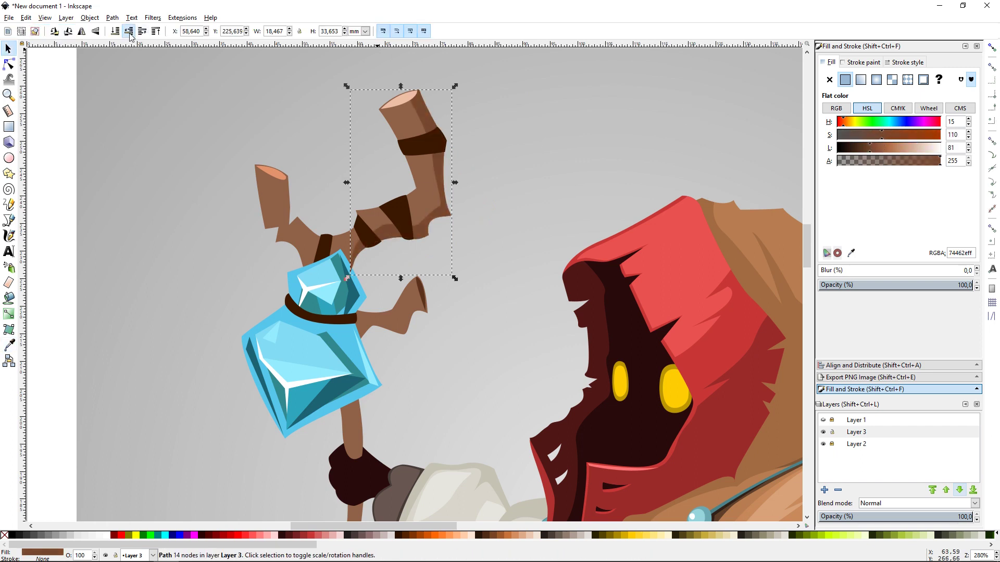
pyautogui.click(517, 154)
pyautogui.press('b')
pyautogui.click(366, 307)
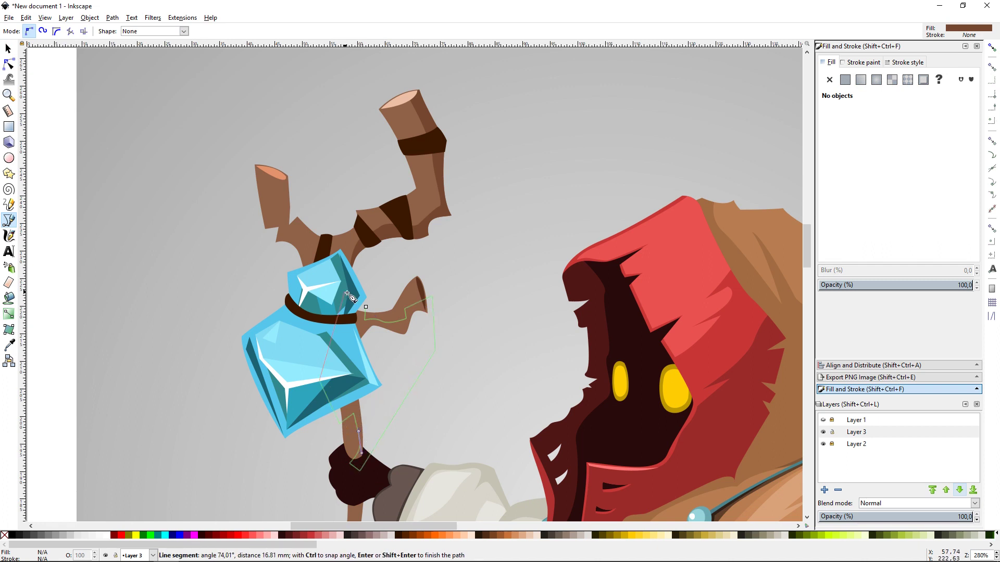
pyautogui.click(365, 307)
pyautogui.press('s')
pyautogui.press('Home')
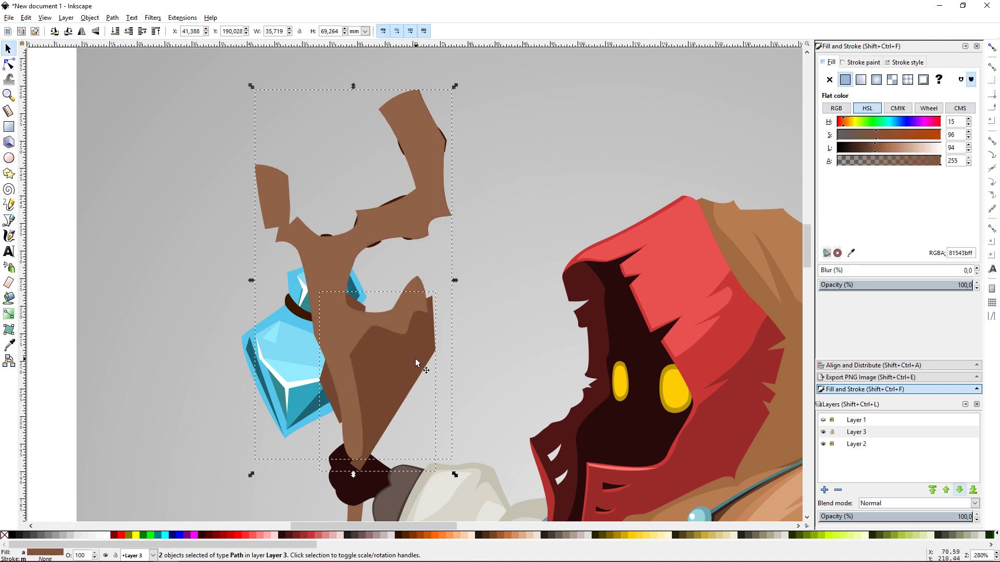
pyautogui.hotkey('ctrl', 'z')
pyautogui.click(127, 32)
pyautogui.click(128, 33)
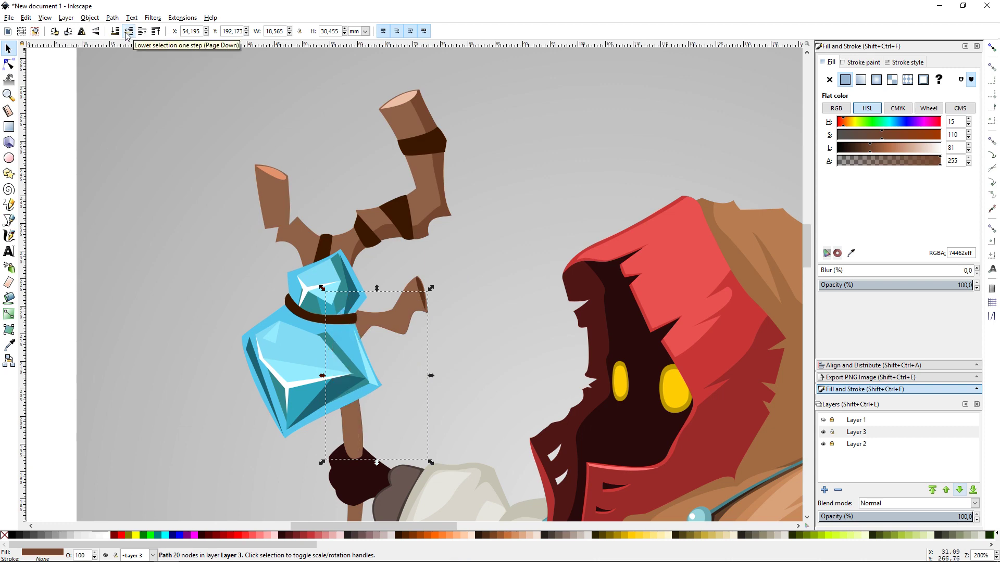
# - Group all the crystal pieces together, then begin a shading shape on the left branch
pyautogui.click(479, 305)
pyautogui.scroll(-1, 479, 305)
pyautogui.scroll(1, 479, 305)
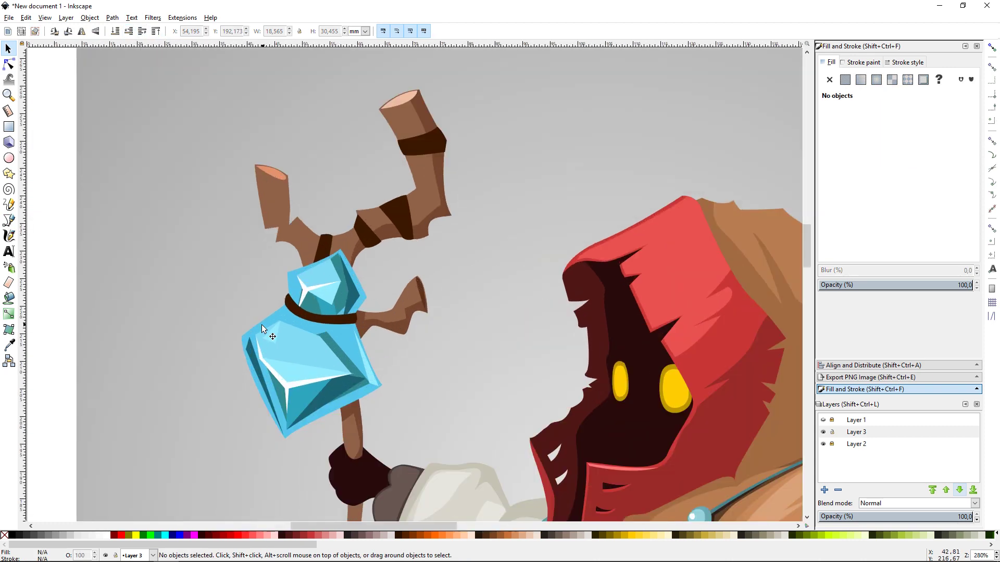
pyautogui.moveTo(211, 255); pyautogui.dragTo(394, 430)
pyautogui.moveTo(209, 232); pyautogui.dragTo(386, 452)
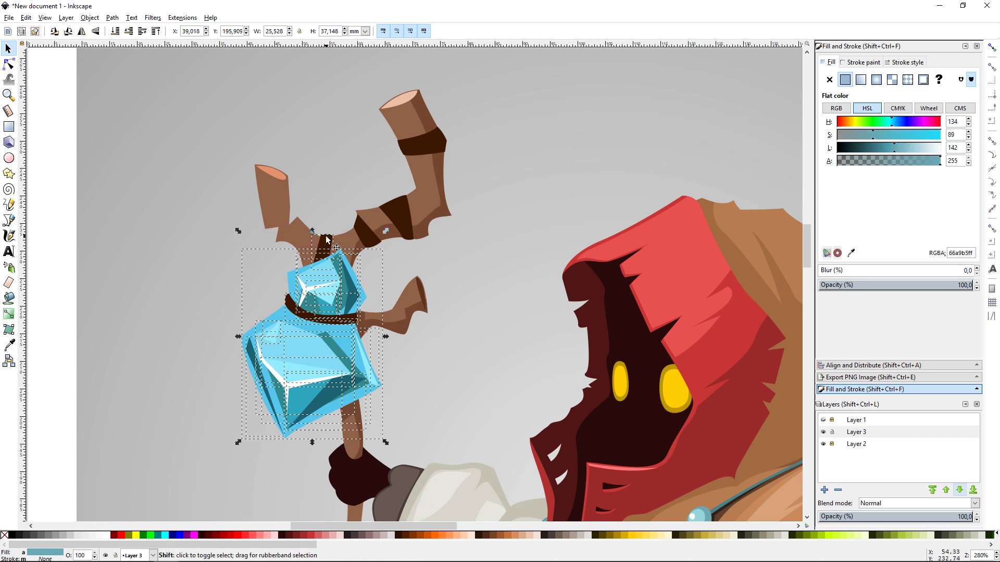
pyautogui.hotkey('ctrl', 'g')
pyautogui.click(423, 299)
pyautogui.scroll(-1, 495, 272)
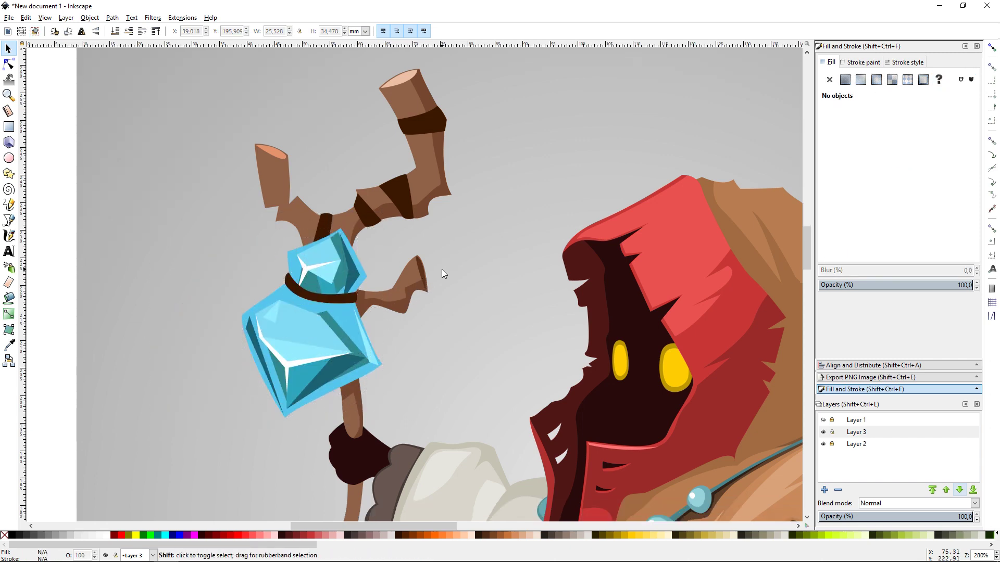
pyautogui.press('b')
pyautogui.click(275, 143)
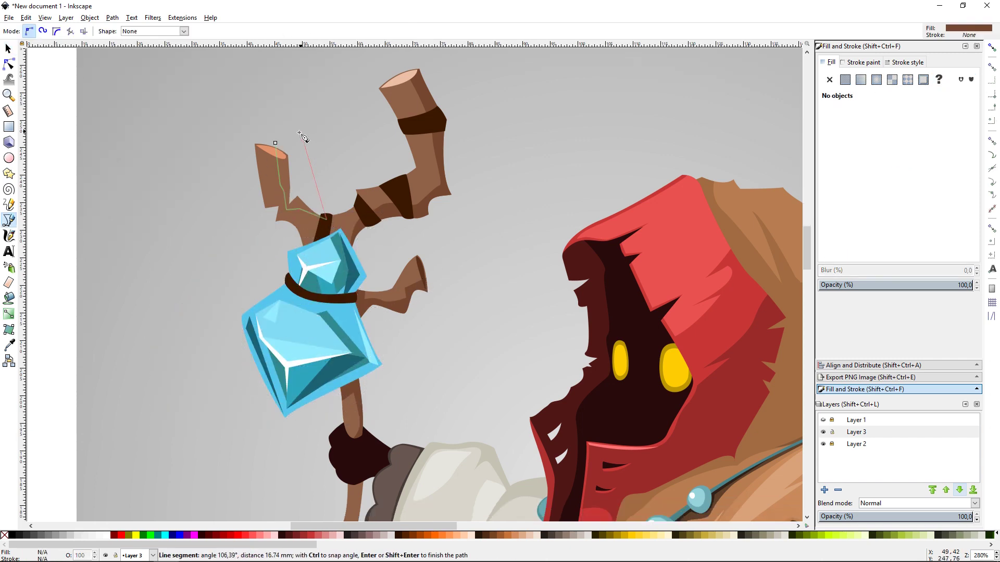
# - Close the left-branch shading shape and lower it below the branch tip
pyautogui.click(275, 142)
pyautogui.press('s')
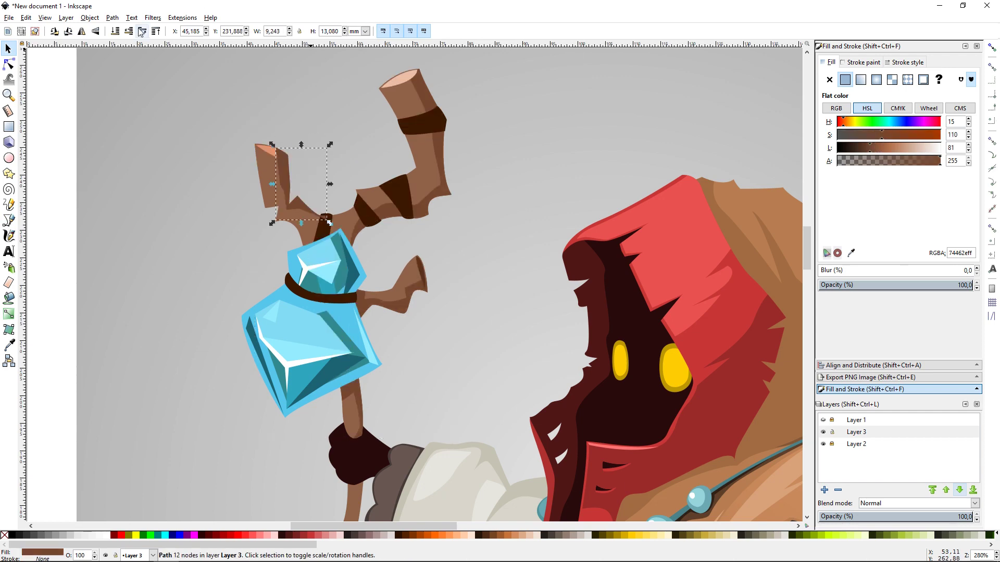
pyautogui.click(141, 31)
pyautogui.click(236, 166)
pyautogui.click(280, 177)
pyautogui.press('Escape')
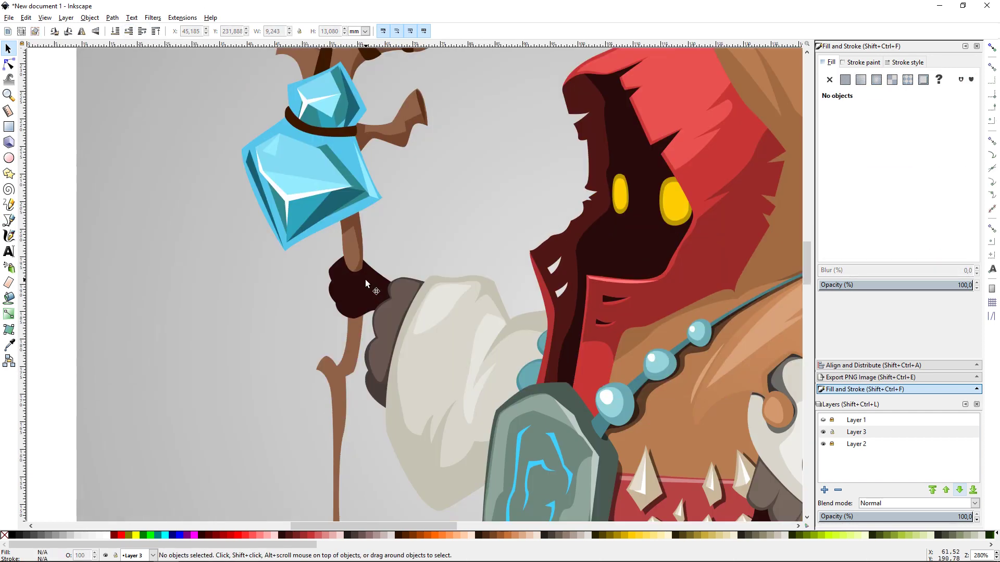
# - Start tracing a curved shading shape along the staff shaft's edge
pyautogui.scroll(-10, 365, 279)
pyautogui.press('b')
pyautogui.click(346, 118)
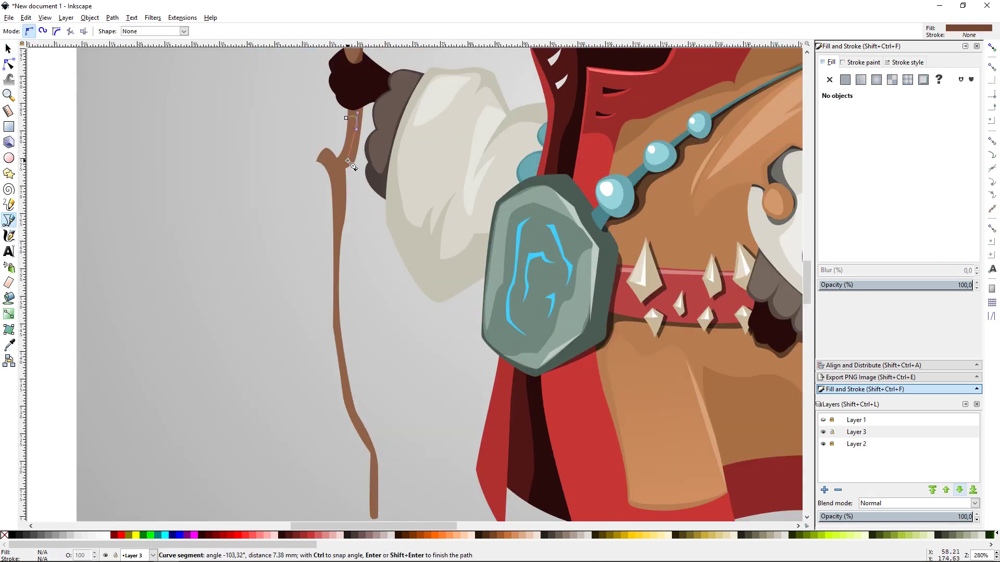
pyautogui.click(342, 165)
pyautogui.click(338, 232)
pyautogui.moveTo(335, 173); pyautogui.dragTo(332, 169)
pyautogui.click(318, 158)
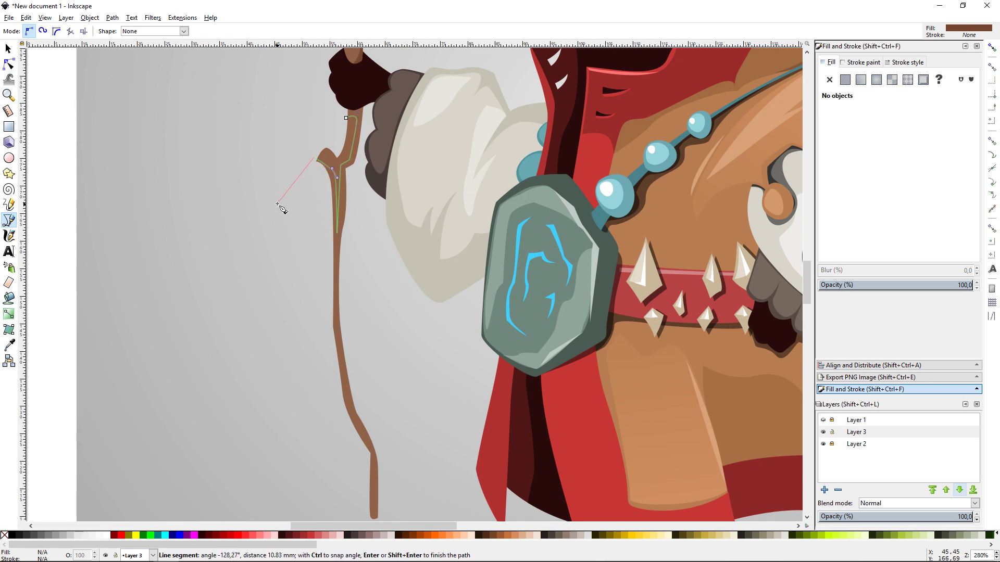
# - Extend the shaft shading outline down the staff and close it
pyautogui.scroll(-4, 278, 204)
pyautogui.click(278, 203)
pyautogui.click(353, 469)
pyautogui.scroll(8, 353, 469)
pyautogui.click(347, 201)
pyautogui.press('s')
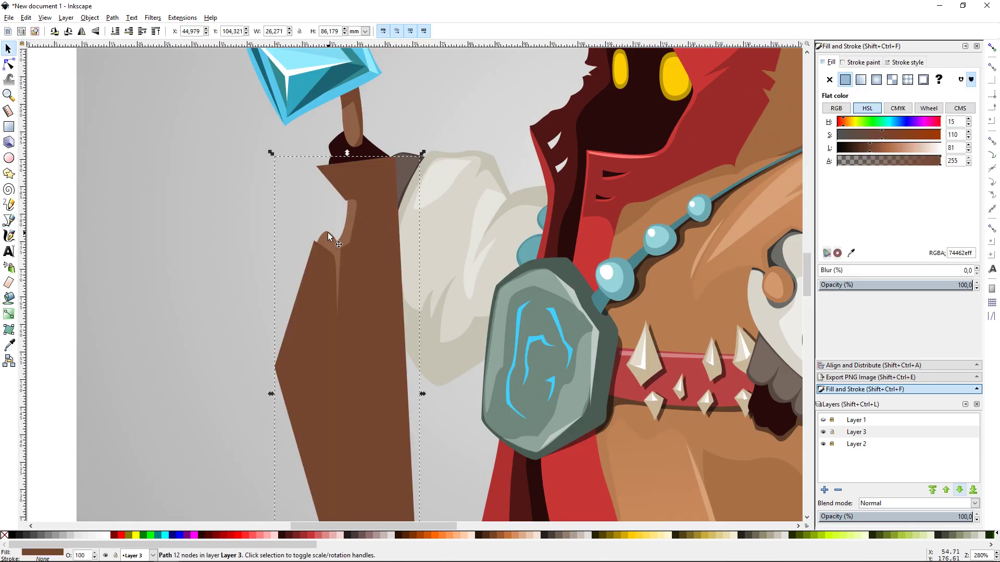
pyautogui.hotkey('ctrl', 'z')
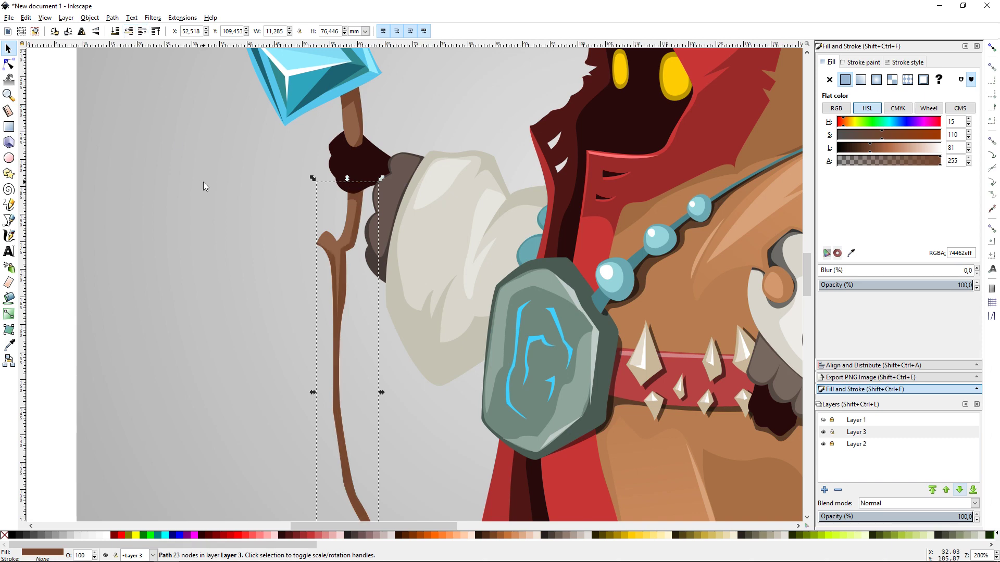
# - Zoom out, select the staff, and try a gradient fill in Fill and Stroke
pyautogui.click(203, 182)
pyautogui.press('-')
pyautogui.press('-')
pyautogui.click(388, 395)
pyautogui.click(860, 79)
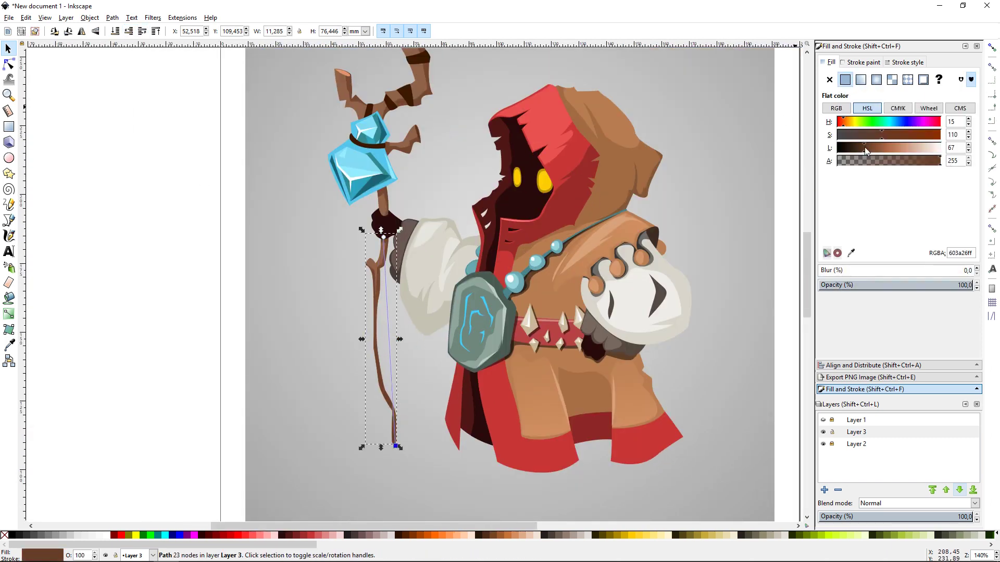
pyautogui.click(726, 156)
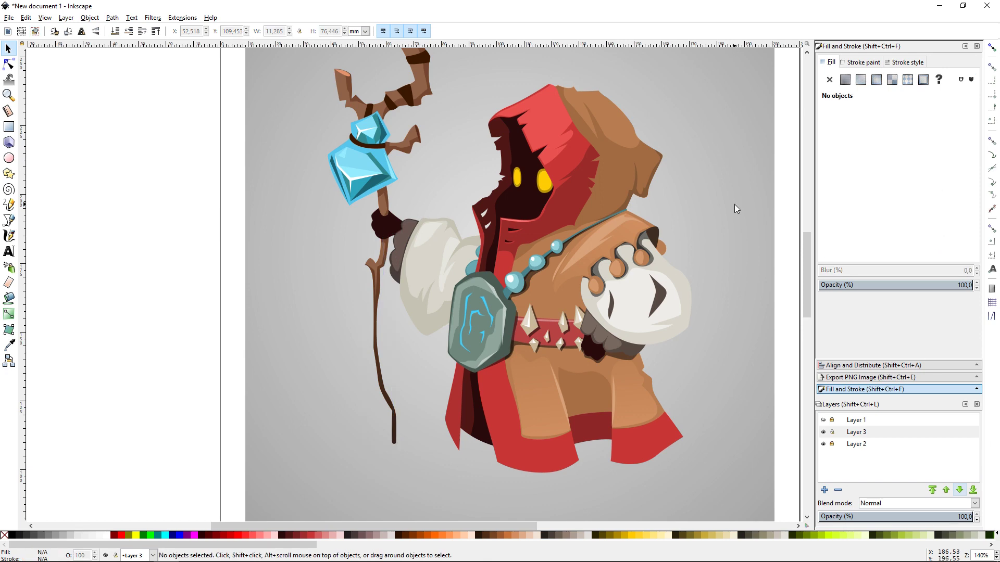
# - Begin a new Bezier path at the upper branch's cut end
pyautogui.scroll(2, 421, 167)
pyautogui.keyDown('ctrl'); pyautogui.scroll(2, 421, 168); pyautogui.keyUp('ctrl')
pyautogui.scroll(10, 389, 191)
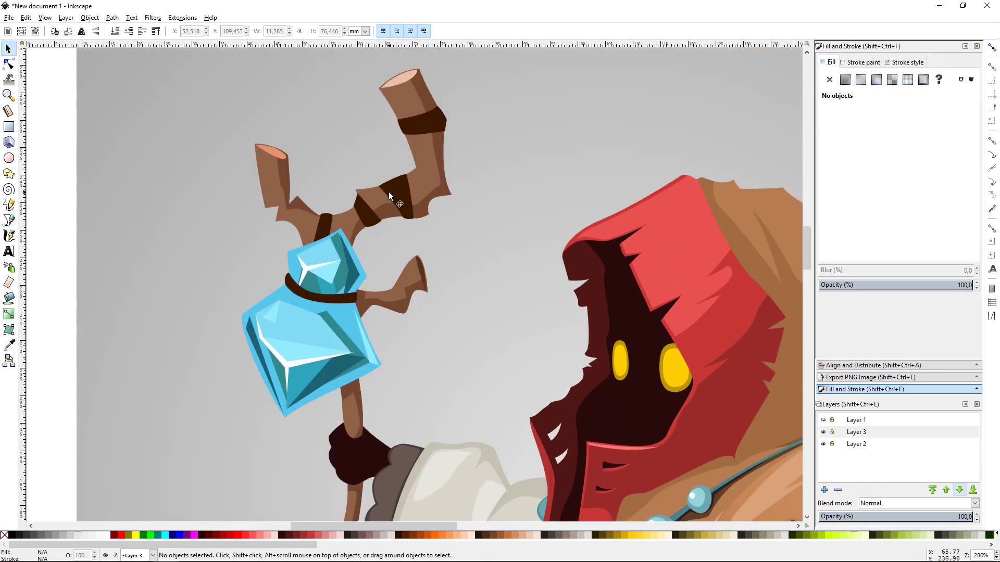
pyautogui.keyDown('ctrl'); pyautogui.scroll(1, 389, 191); pyautogui.keyUp('ctrl')
pyautogui.press('b')
pyautogui.click(380, 134)
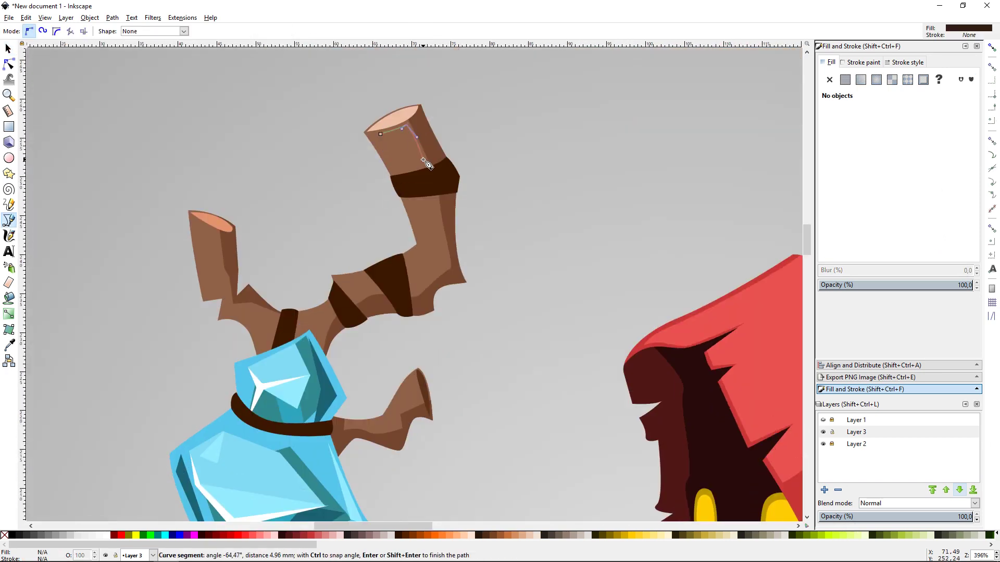
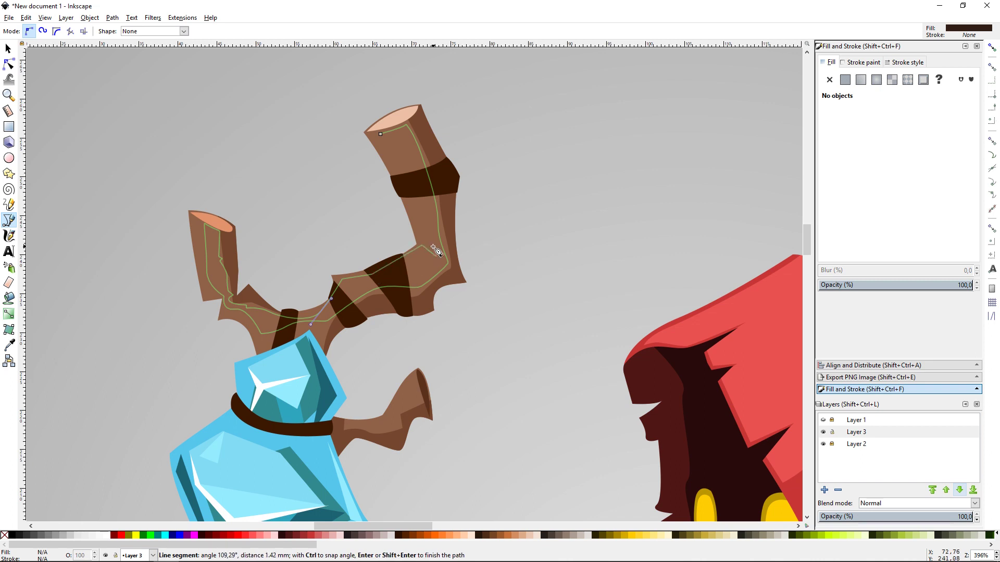
# - Add a lighter brown highlight over the upper branches, placed beneath the dark bands
pyautogui.click(380, 134)
pyautogui.press('d')
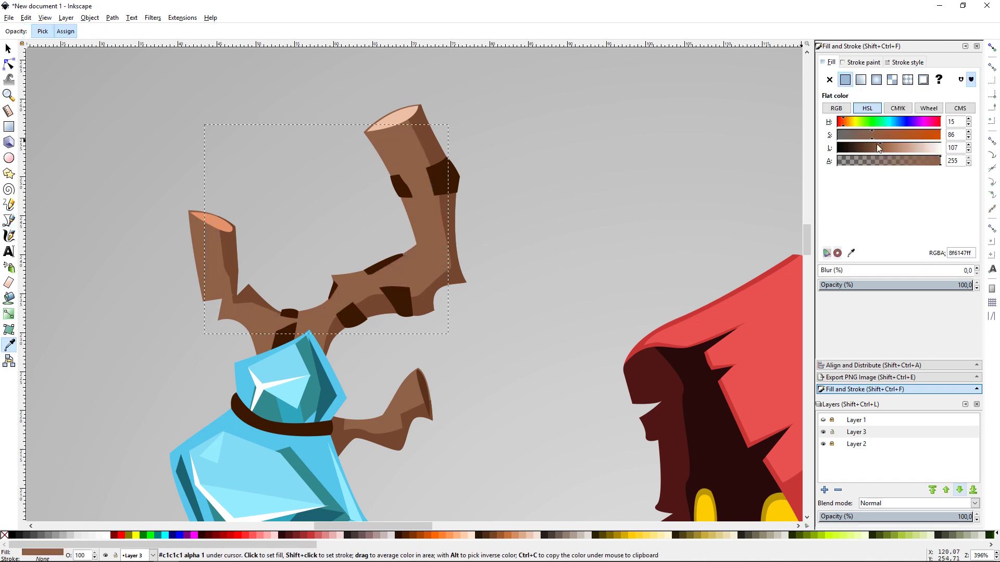
pyautogui.click(888, 148)
pyautogui.press('s')
pyautogui.click(128, 31)
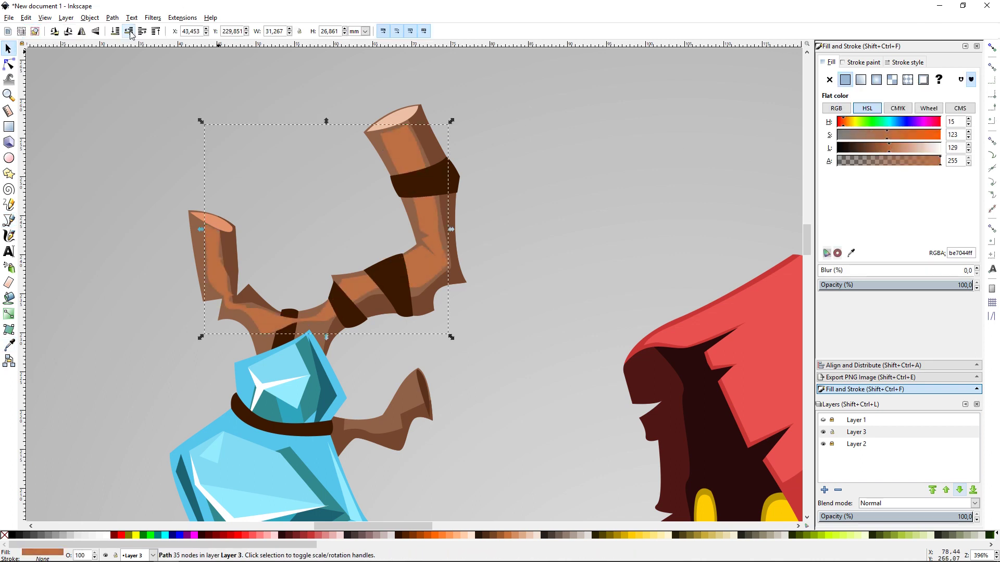
pyautogui.press('Escape')
pyautogui.press('5')
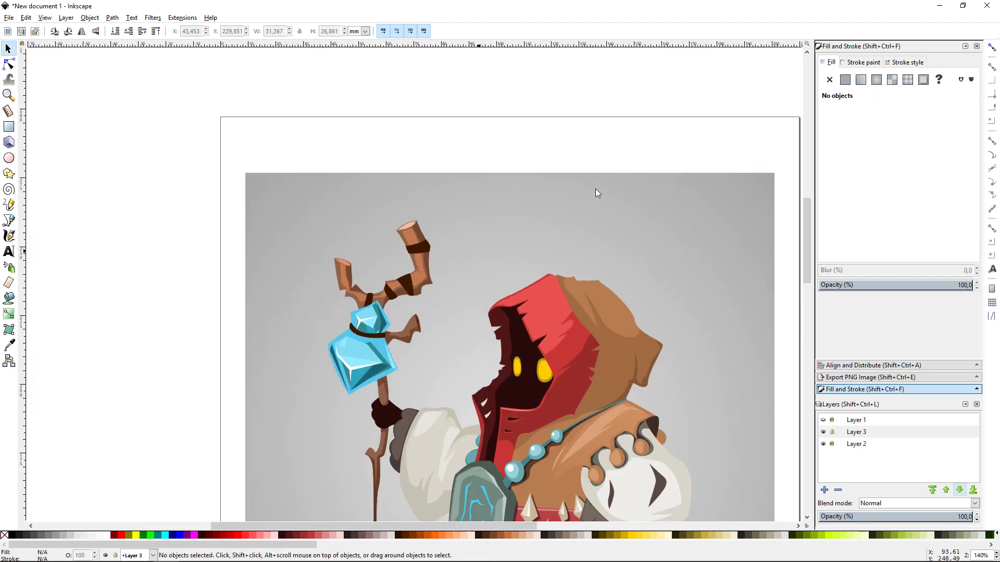
pyautogui.scroll(2, 595, 188)
pyautogui.scroll(2, 458, 261)
# - Draw highlight shapes on the side branch, the staff shaft and the small branch tip
pyautogui.press('b')
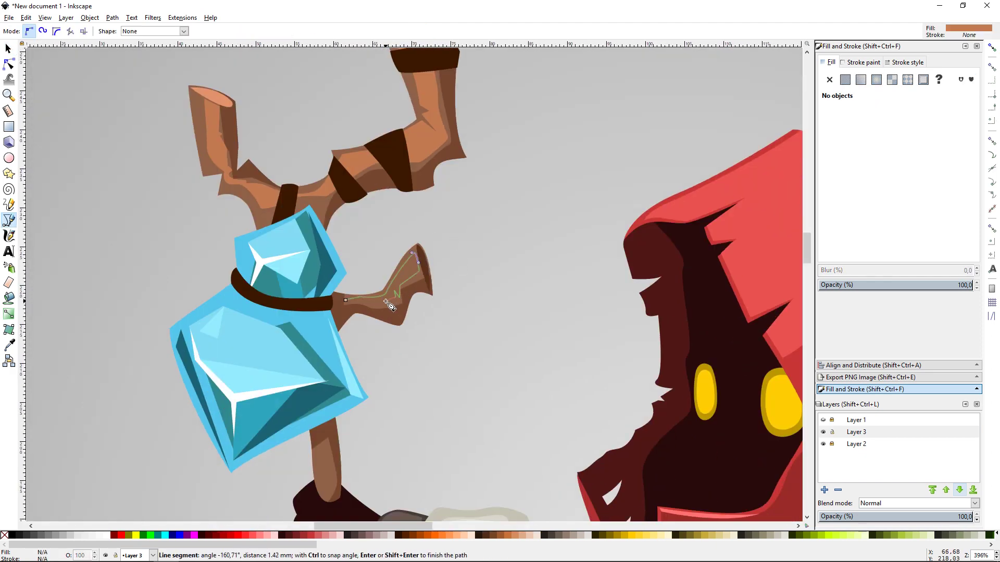
pyautogui.click(346, 300)
pyautogui.scroll(-5, 328, 282)
pyautogui.press('Return')
pyautogui.scroll(-2, 390, 241)
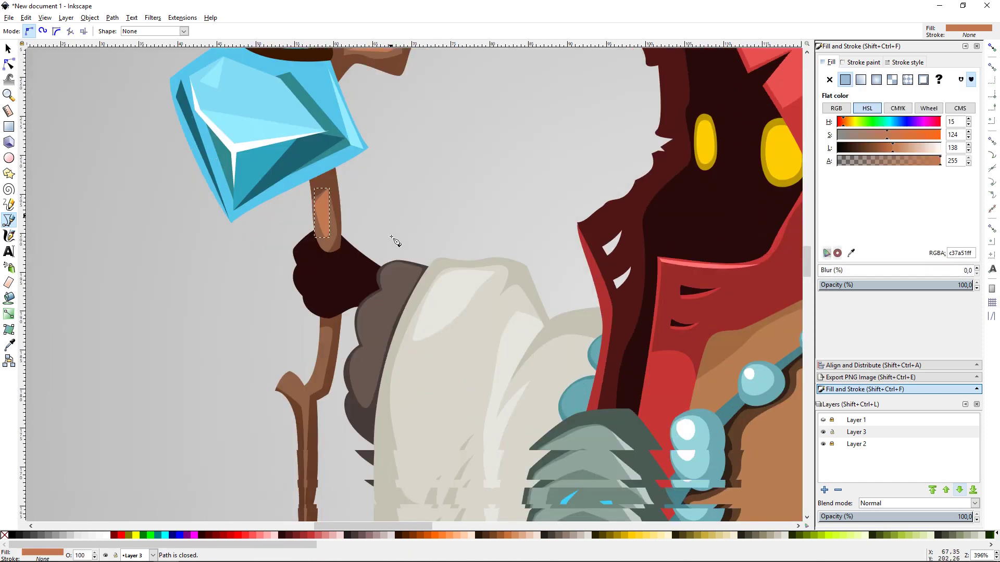
pyautogui.scroll(-2, 339, 260)
pyautogui.click(279, 283)
pyautogui.click(279, 284)
# - Adjust the branch-tip highlight's nodes and add a shading shape along the shaft
pyautogui.press('n')
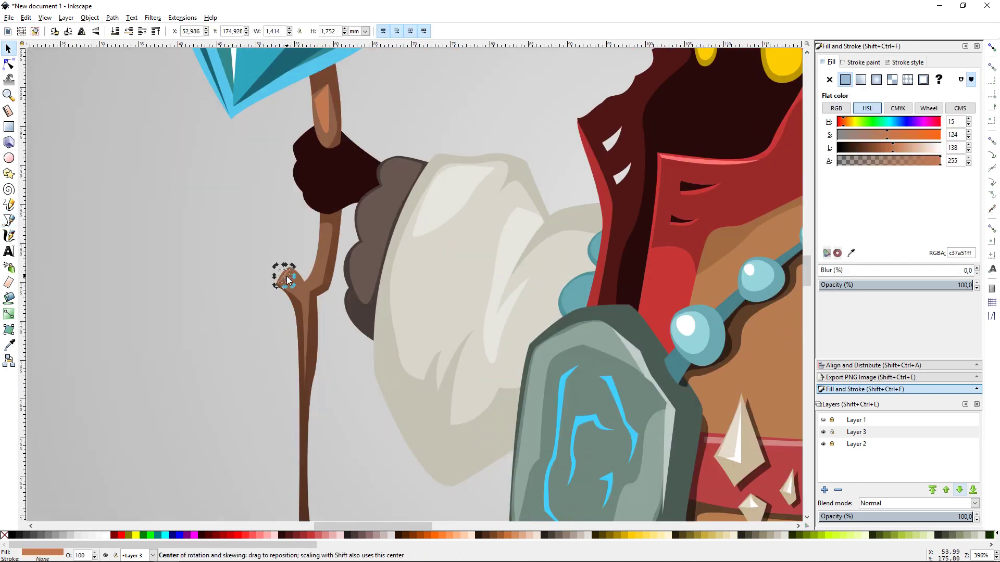
pyautogui.press('+')
pyautogui.press('+')
pyautogui.click(164, 254)
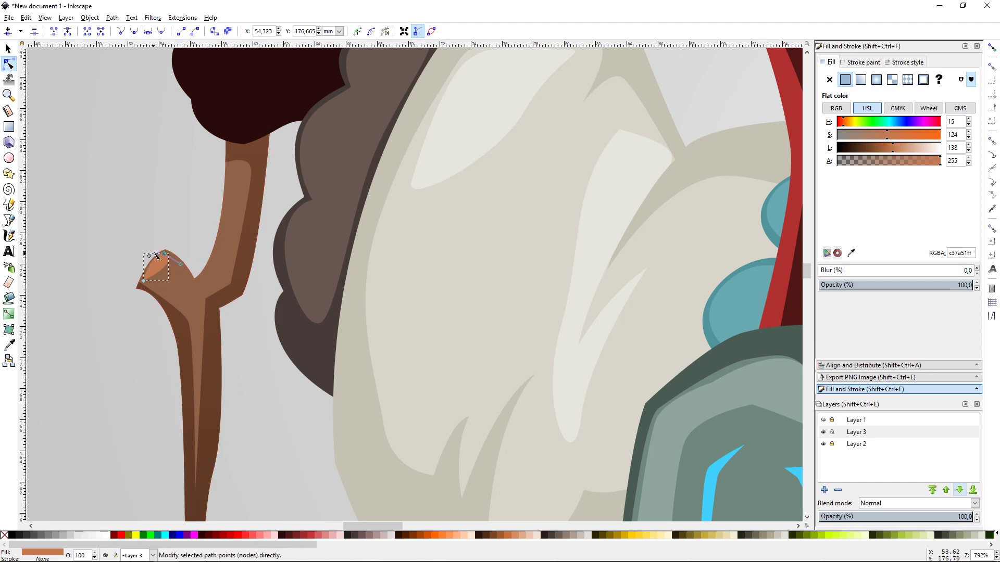
pyautogui.press('b')
pyautogui.press('Escape')
pyautogui.click(231, 173)
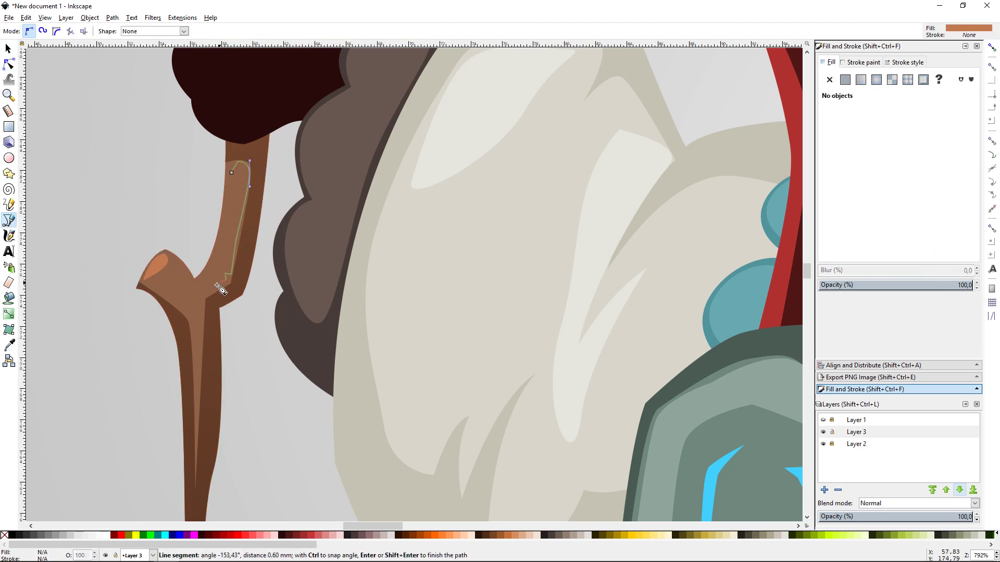
pyautogui.press('Return')
pyautogui.press('s')
pyautogui.press('-')
pyautogui.press('-')
pyautogui.press('Escape')
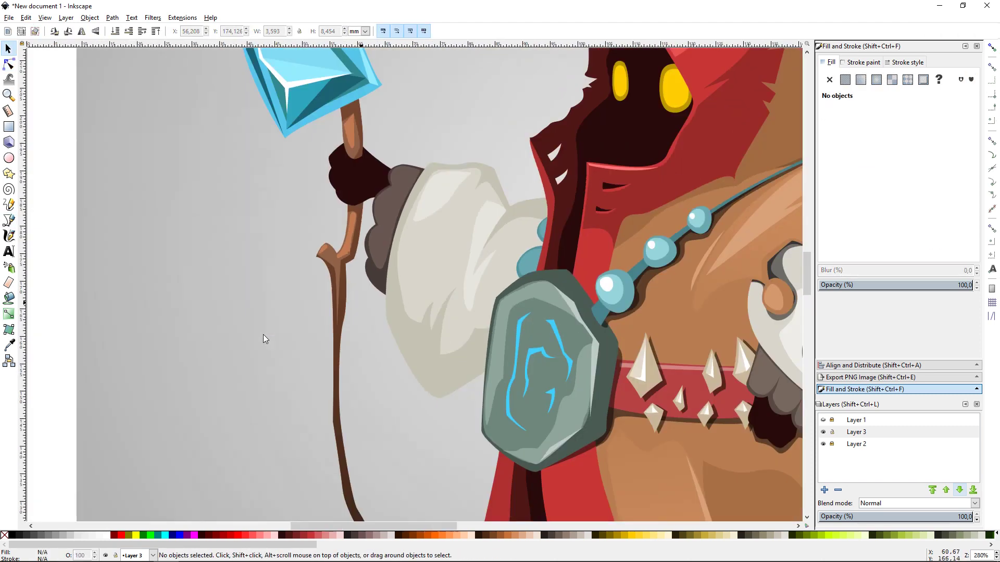
pyautogui.scroll(5, 424, 261)
pyautogui.press('+')
pyautogui.press('+')
# - Duplicate the crystal group and move the copy away from the staff
pyautogui.click(226, 269)
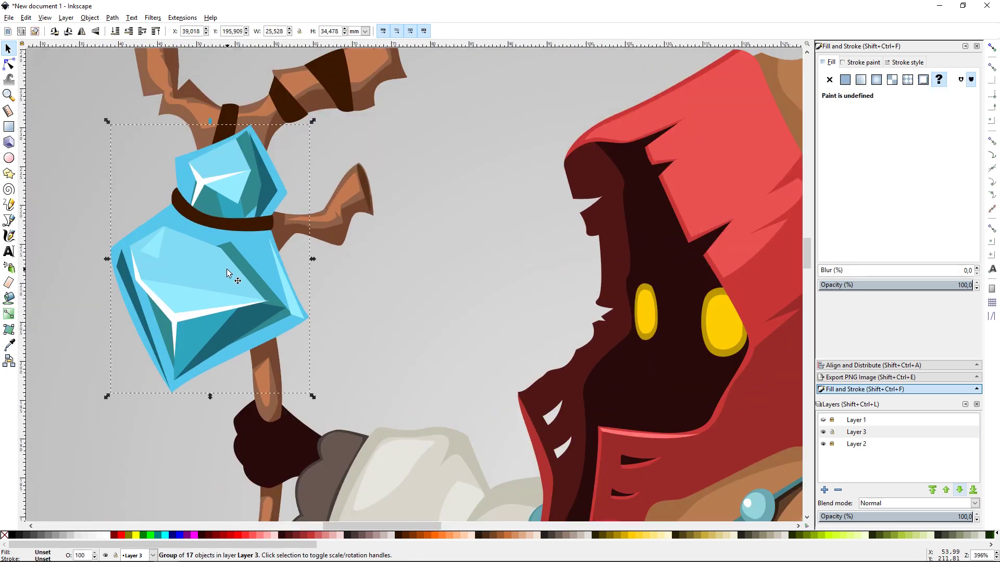
pyautogui.hotkey('ctrl', 'd')
pyautogui.moveTo(227, 269)
pyautogui.mouseDown()
pyautogui.moveTo(457, 253)
pyautogui.moveTo(201, 218)
pyautogui.mouseUp()
pyautogui.press('-')
pyautogui.press('-')
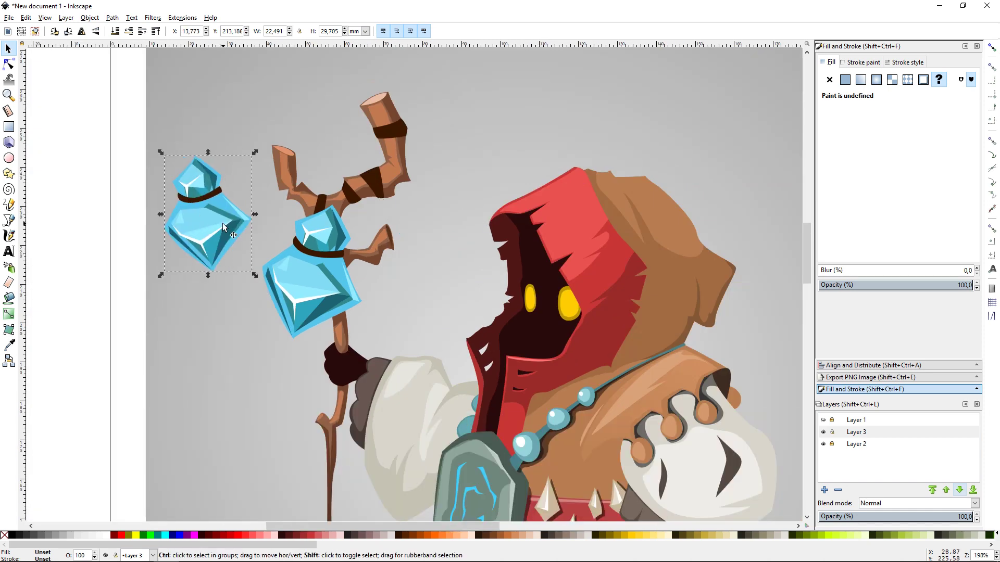
# - Ungroup the copy and union its pieces into a near-black, partly transparent silhouette
pyautogui.hotkey('ctrl', 'shift', 'g')
pyautogui.click(249, 135)
pyautogui.click(226, 208)
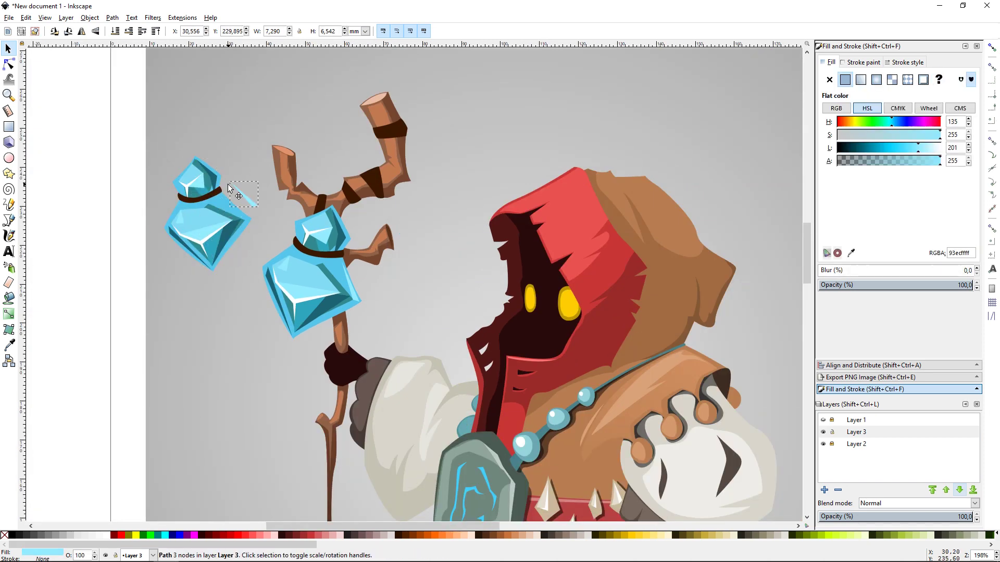
pyautogui.press('+')
pyautogui.press('+')
pyautogui.press('Escape')
pyautogui.hotkey('ctrl', 'a')
pyautogui.hotkey('ctrl', 'd')
pyautogui.hotkey('ctrl', '+')
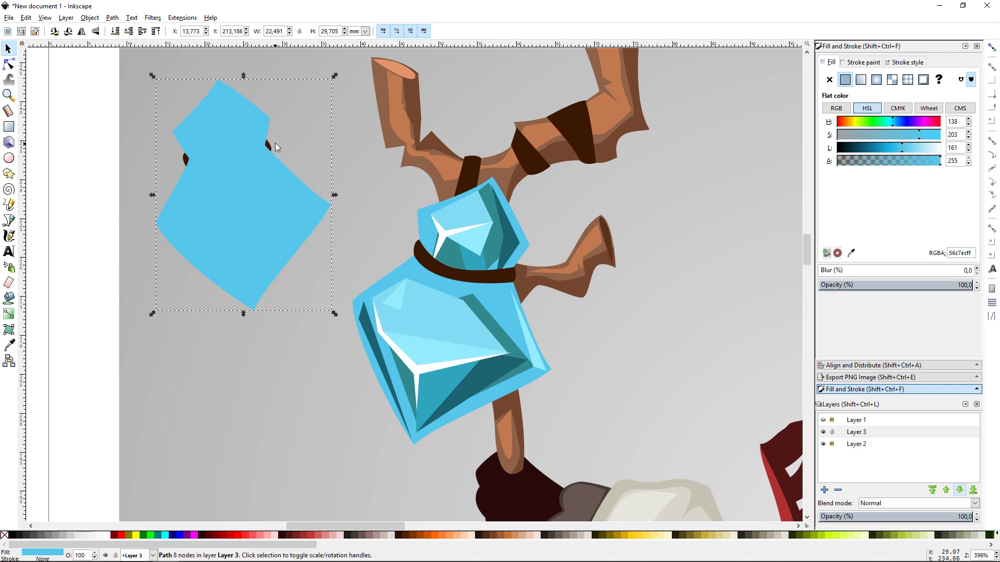
pyautogui.moveTo(916, 148); pyautogui.dragTo(838, 148)
pyautogui.moveTo(971, 285); pyautogui.dragTo(883, 285)
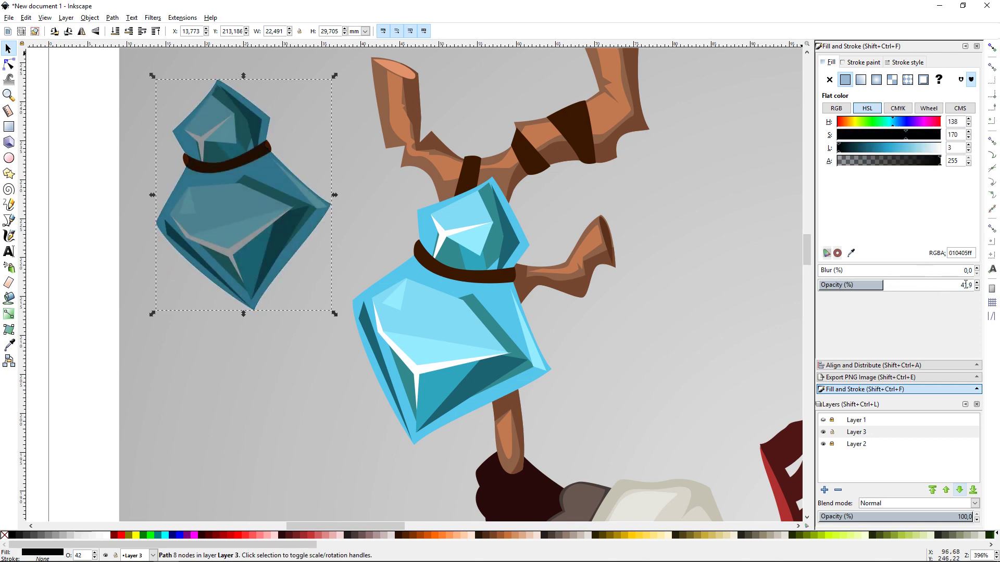
# - Raise the copied crystal's belt above the dark overlay
pyautogui.click(308, 151)
pyautogui.scroll(1, 308, 152)
pyautogui.click(272, 169)
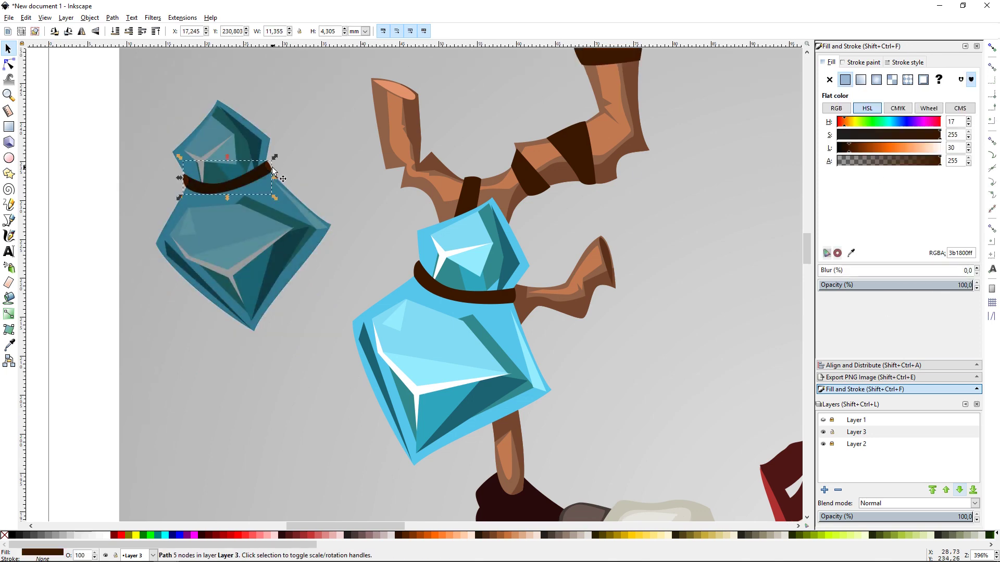
pyautogui.click(128, 31)
# - Move the dark crystal beside the blue one and tilt it slightly
pyautogui.moveTo(123, 73)
pyautogui.mouseDown()
pyautogui.moveTo(331, 352)
pyautogui.moveTo(344, 427)
pyautogui.mouseUp()
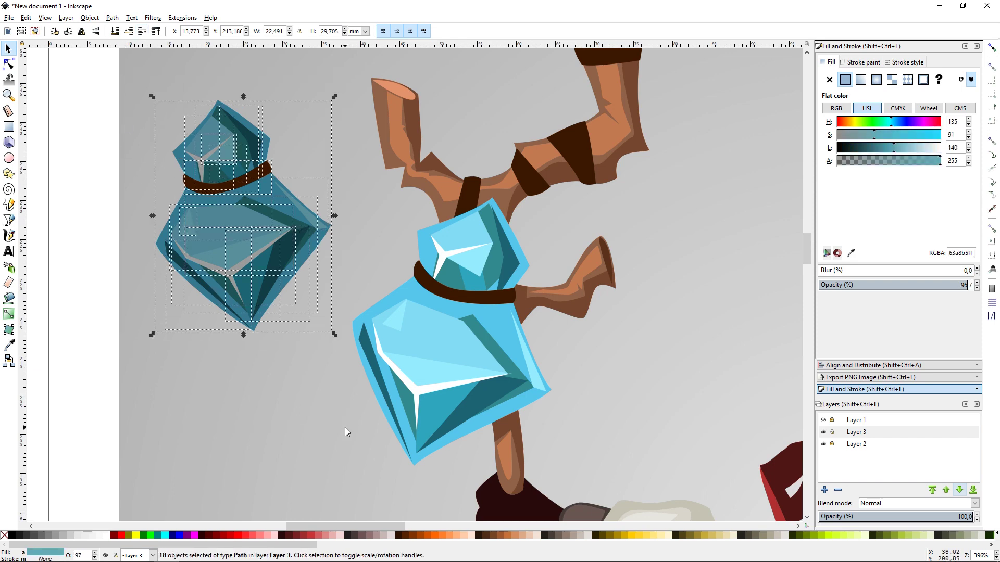
pyautogui.moveTo(272, 253)
pyautogui.mouseDown()
pyautogui.moveTo(561, 339)
pyautogui.moveTo(573, 389)
pyautogui.mouseUp()
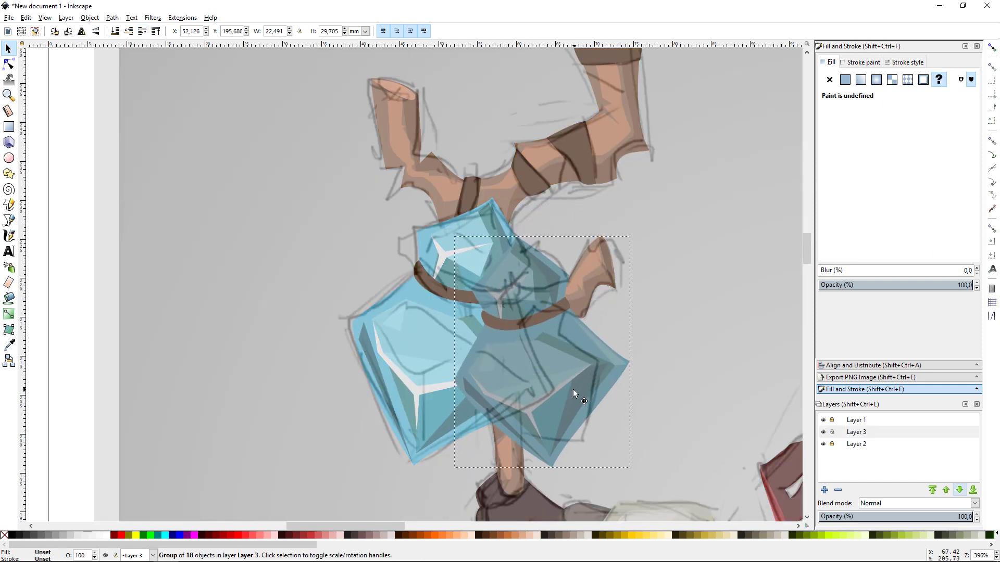
pyautogui.click(573, 389)
pyautogui.moveTo(634, 235); pyautogui.dragTo(638, 245)
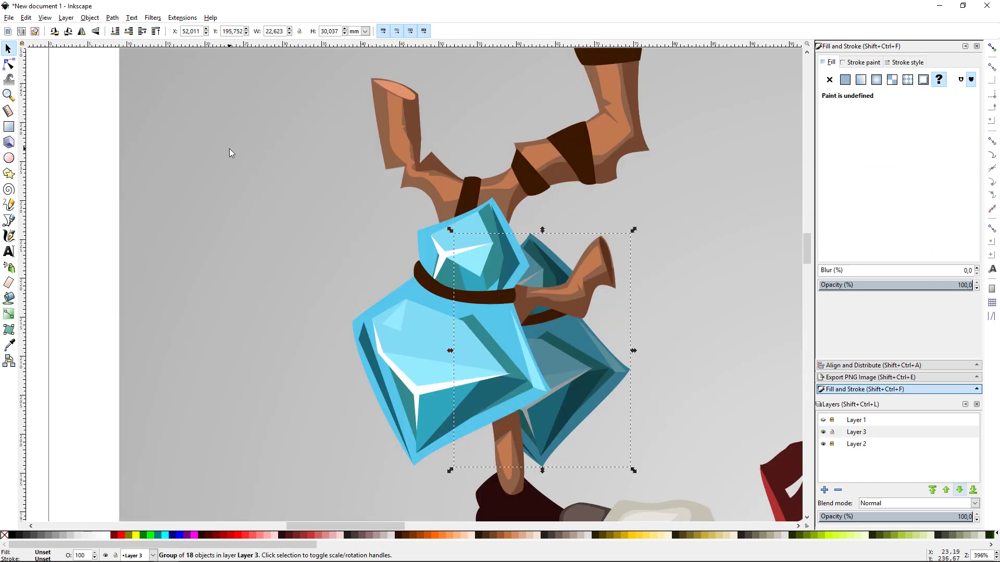
pyautogui.click(230, 148)
pyautogui.scroll(-3, 229, 149)
pyautogui.click(470, 313)
pyautogui.click(511, 257)
# - Darken the white right hand slightly
pyautogui.moveTo(511, 257); pyautogui.dragTo(416, 167)
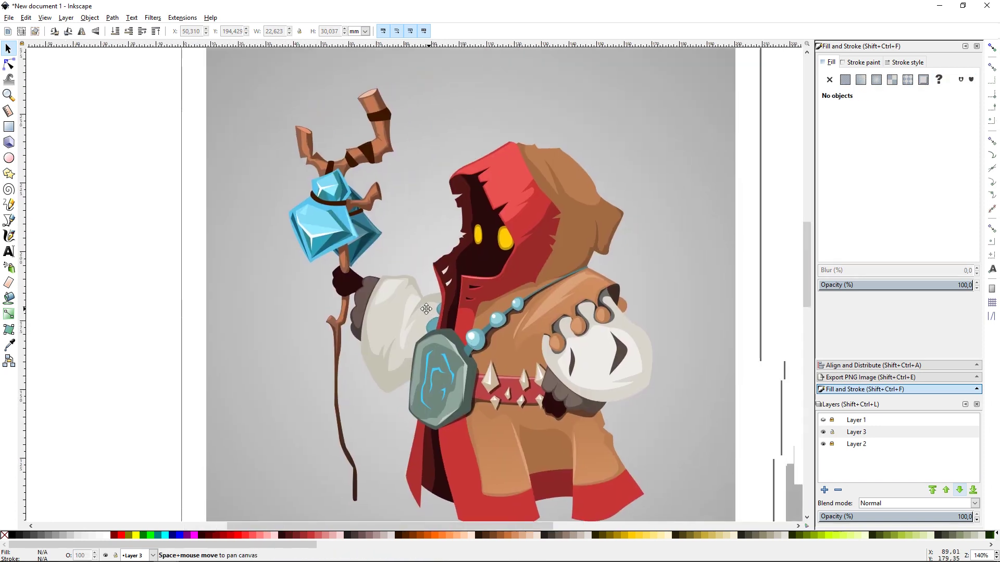
pyautogui.click(413, 380)
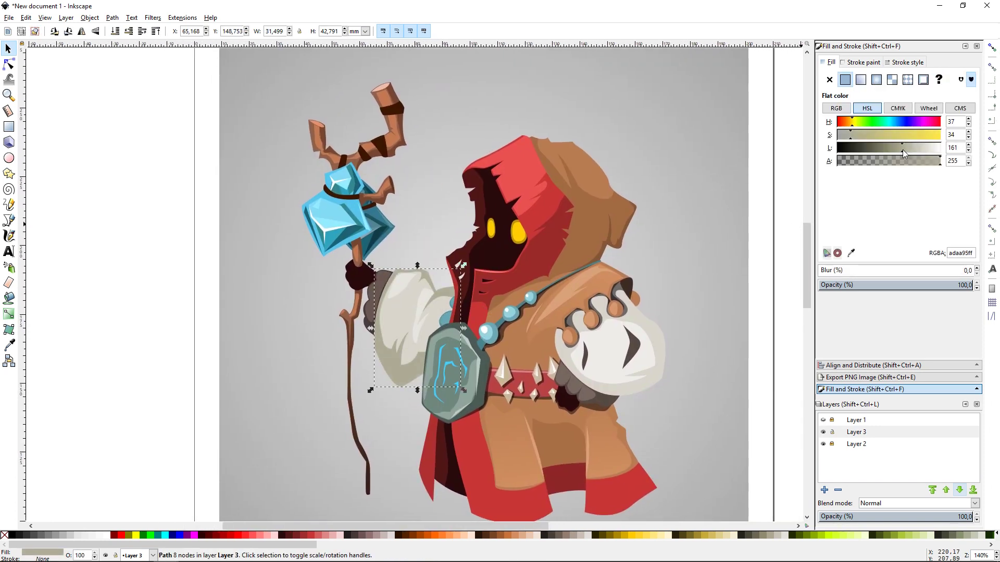
pyautogui.press('Tab')
pyautogui.moveTo(919, 149); pyautogui.dragTo(910, 150)
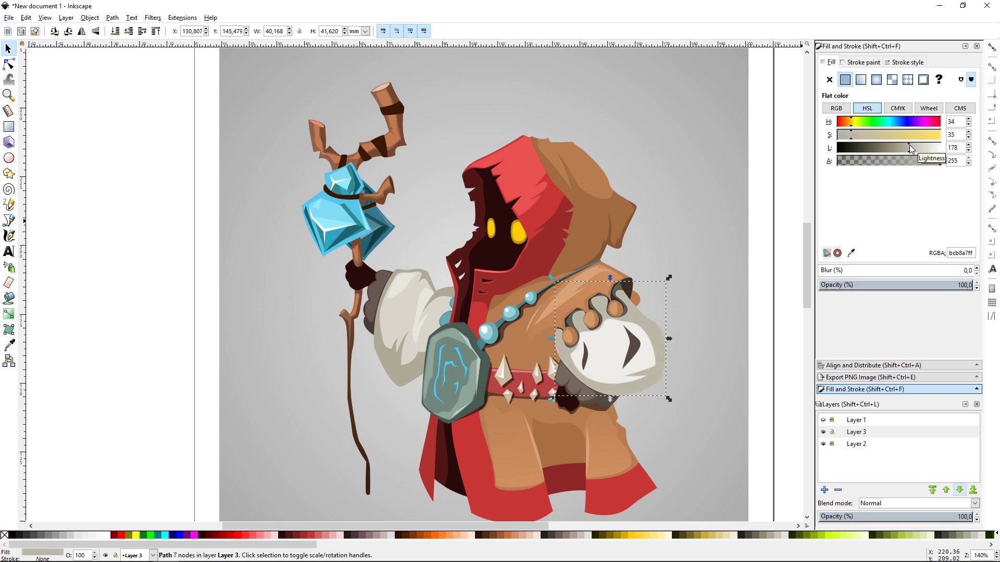
pyautogui.click(764, 205)
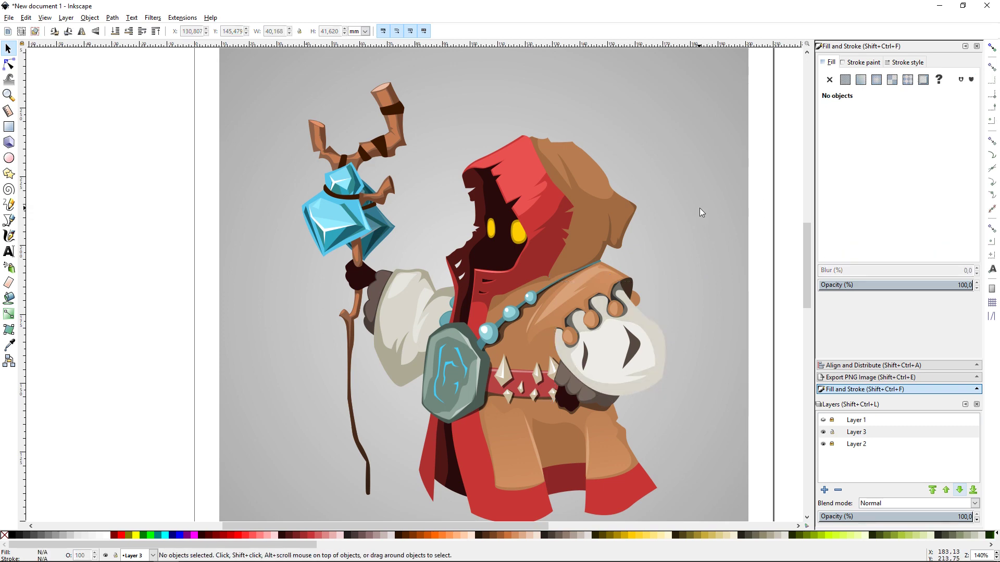
# - Draw a darker red shadow shape curving along the fist's fingers
pyautogui.scroll(-1, 699, 208)
pyautogui.hscroll(-2, 274, 346)
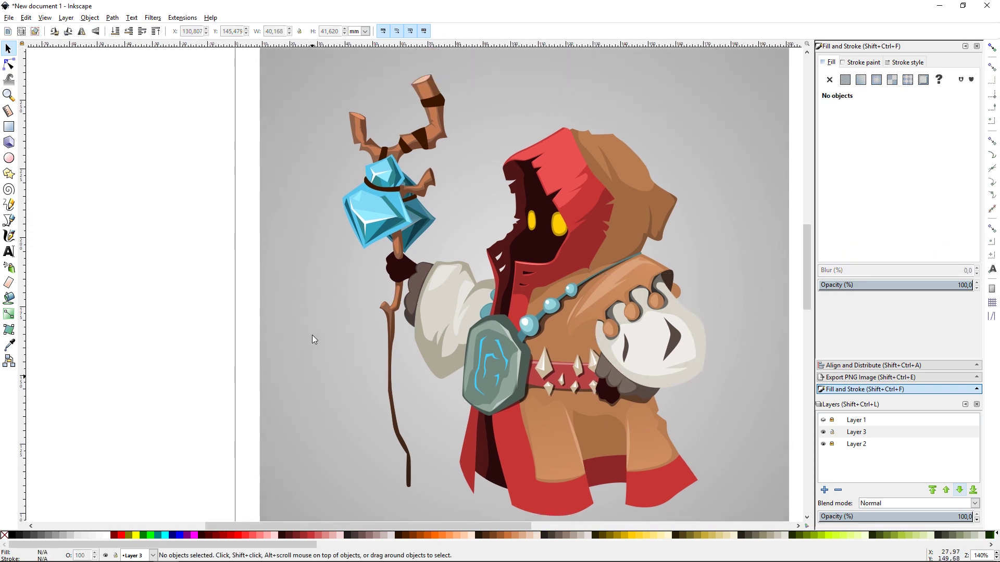
pyautogui.press('+')
pyautogui.press('+')
pyautogui.press('+')
pyautogui.press('b')
pyautogui.click(319, 206)
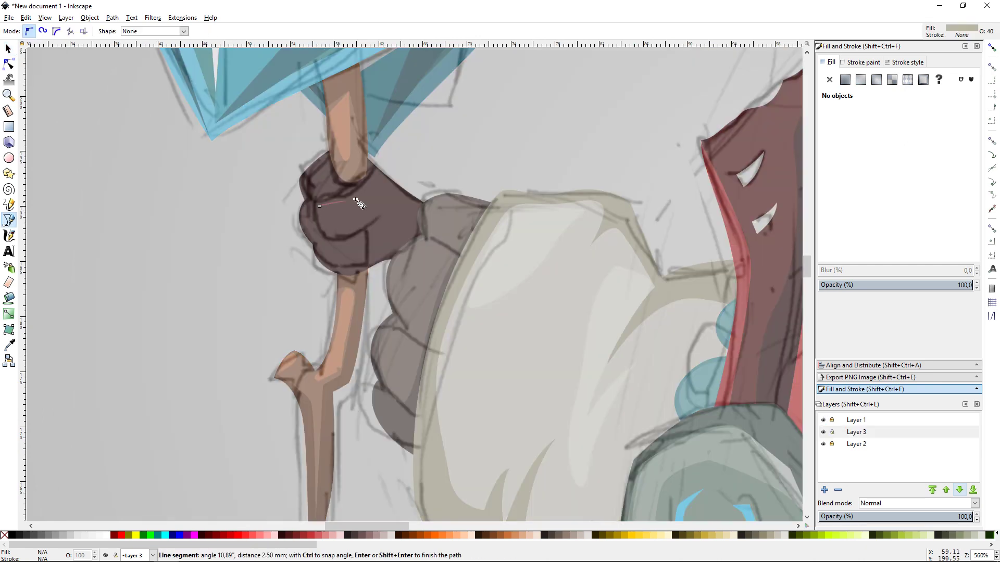
pyautogui.moveTo(357, 228); pyautogui.dragTo(377, 216)
pyautogui.click(319, 206)
pyautogui.press('d')
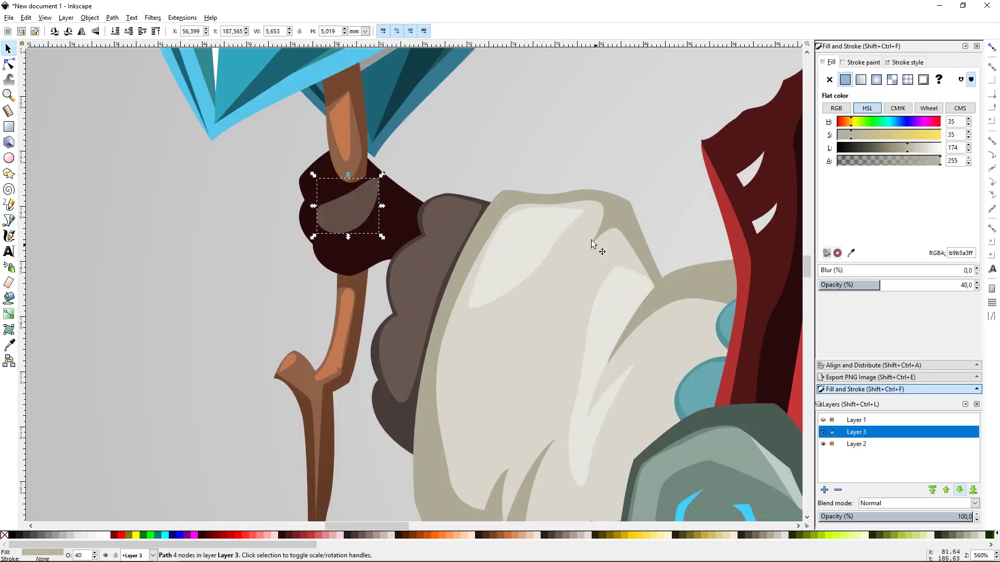
pyautogui.moveTo(885, 148)
pyautogui.mouseDown()
pyautogui.moveTo(847, 151)
pyautogui.moveTo(866, 147)
pyautogui.mouseUp()
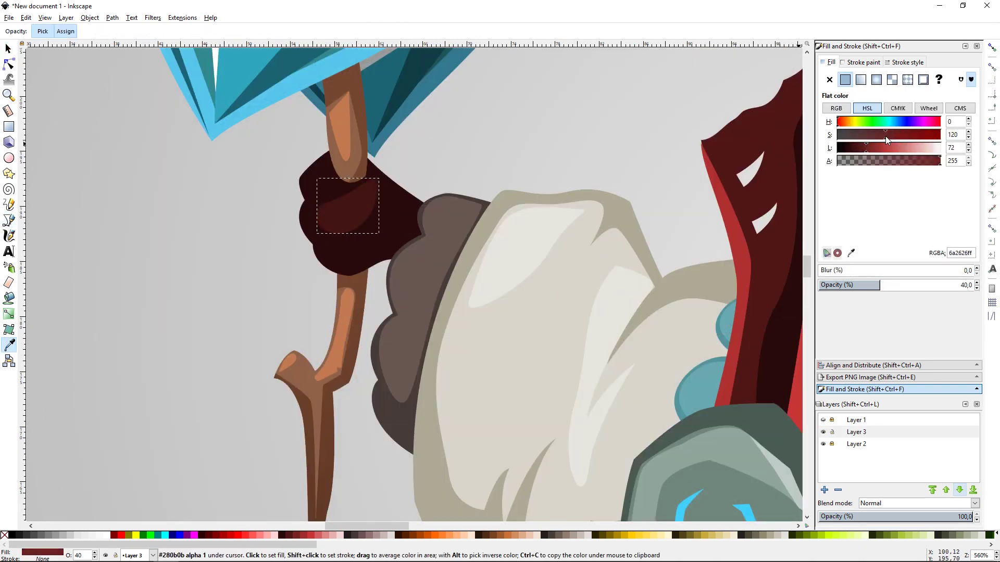
pyautogui.press('s')
pyautogui.click(598, 126)
# - Add a second curved shadow shape between the fist's fingers
pyautogui.scroll(-3, 598, 126)
pyautogui.scroll(2, 599, 126)
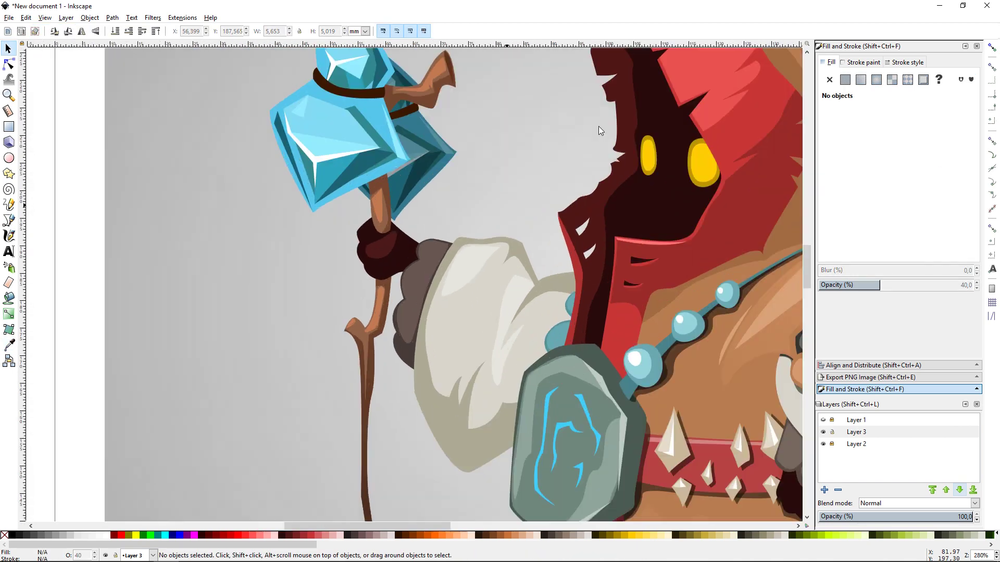
pyautogui.press('+')
pyautogui.press('+')
pyautogui.press('b')
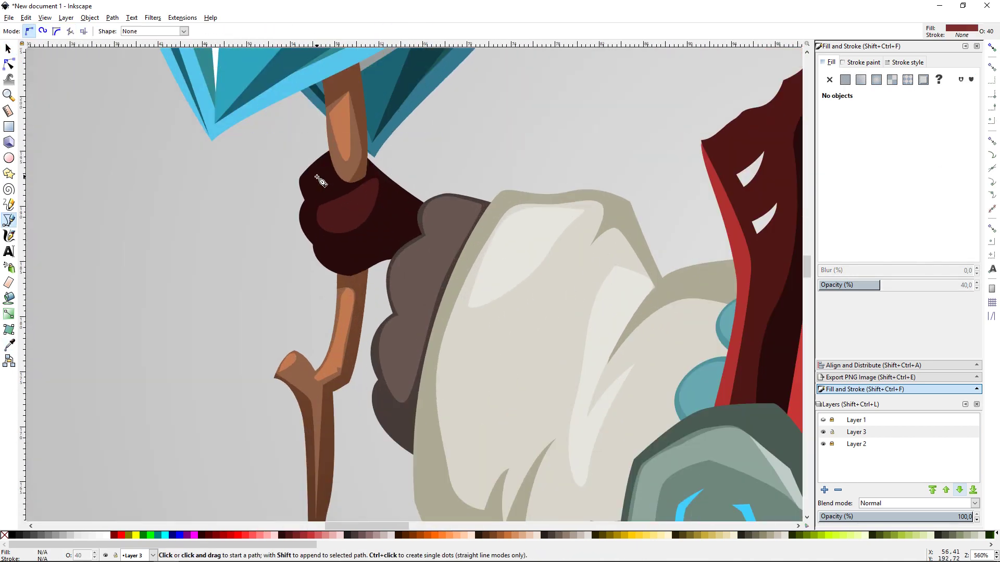
pyautogui.click(331, 166)
pyautogui.click(337, 197)
pyautogui.moveTo(370, 178); pyautogui.dragTo(375, 174)
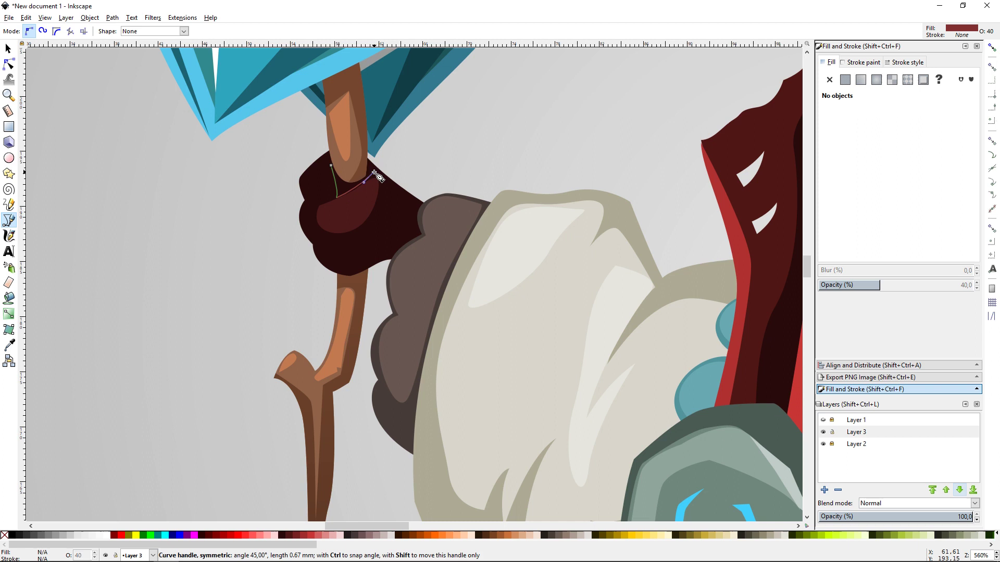
pyautogui.click(331, 165)
pyautogui.press('s')
pyautogui.press('Escape')
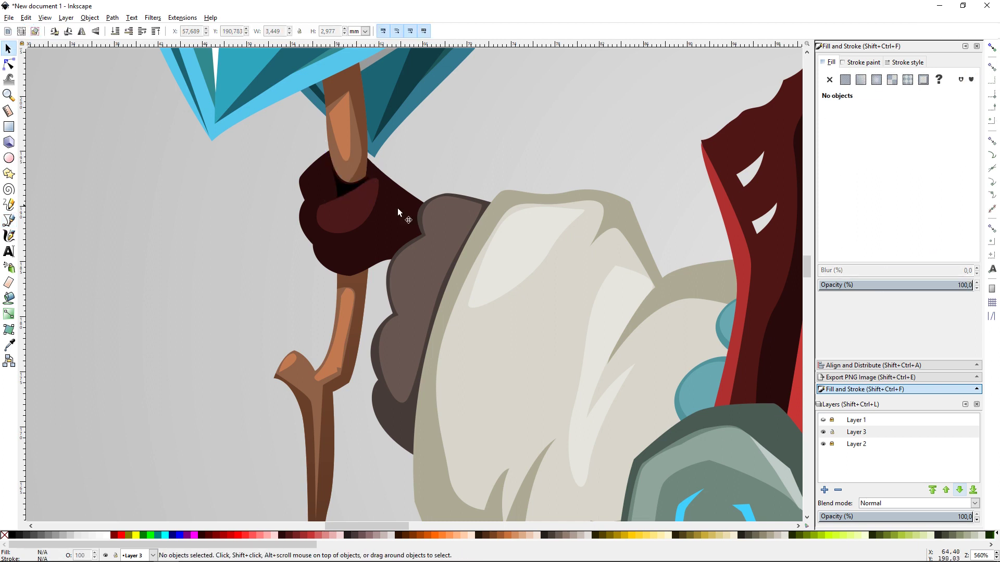
pyautogui.click(359, 219)
pyautogui.press('Escape')
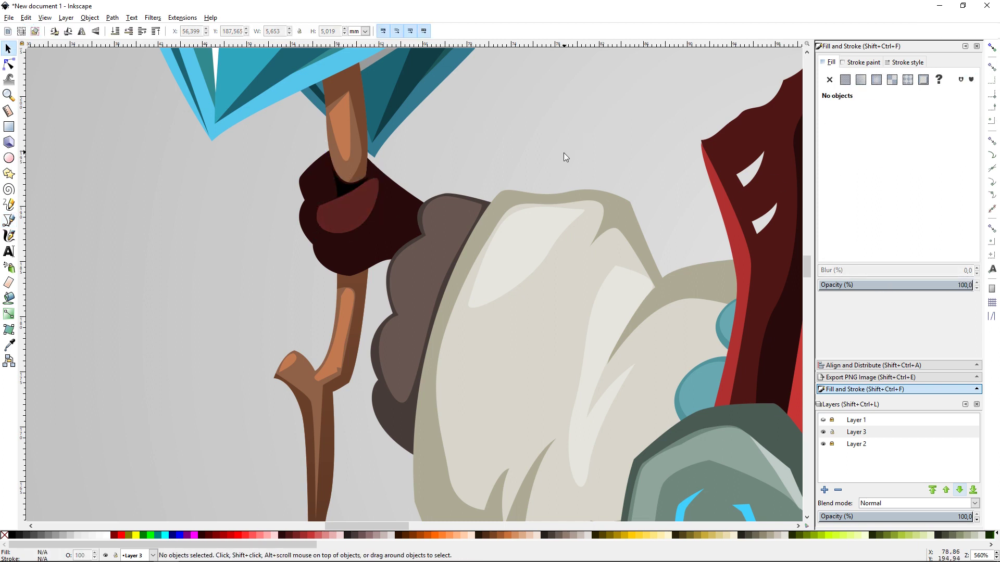
# - Draw a small black shadow in the glove
pyautogui.press('b')
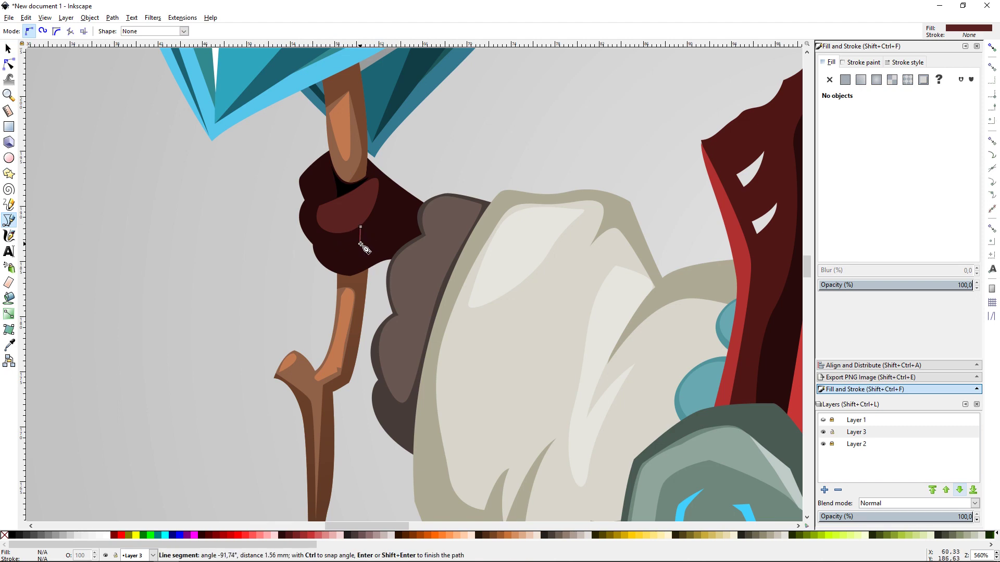
pyautogui.moveTo(376, 250); pyautogui.dragTo(383, 228)
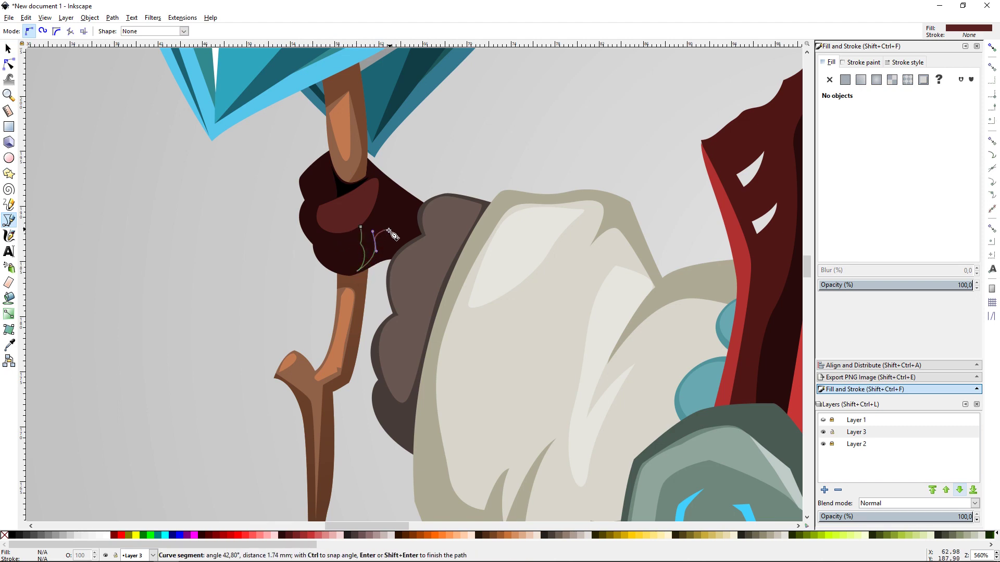
pyautogui.press('Return')
pyautogui.press('Escape')
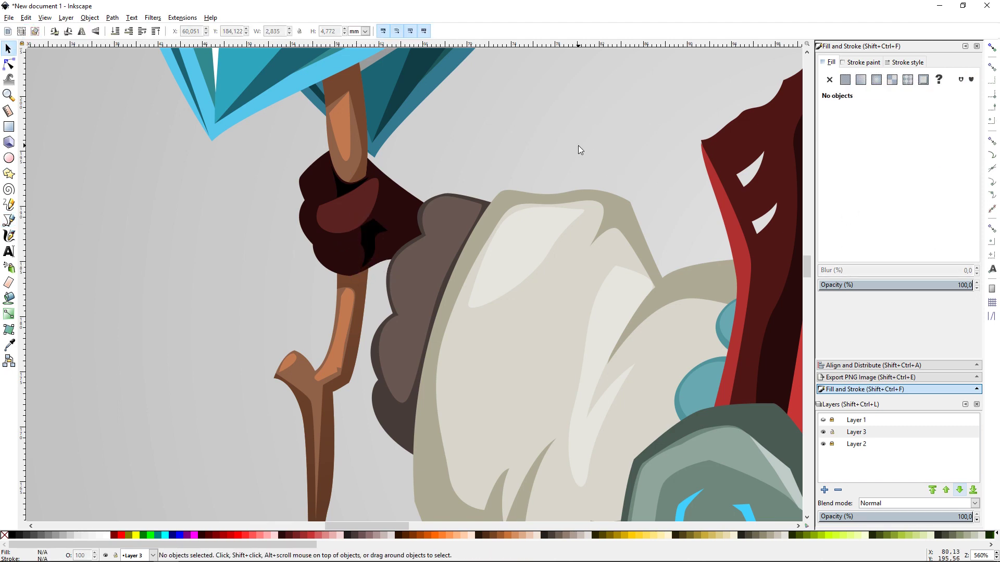
pyautogui.press('-')
pyautogui.press('s')
pyautogui.click(383, 245)
pyautogui.click(491, 196)
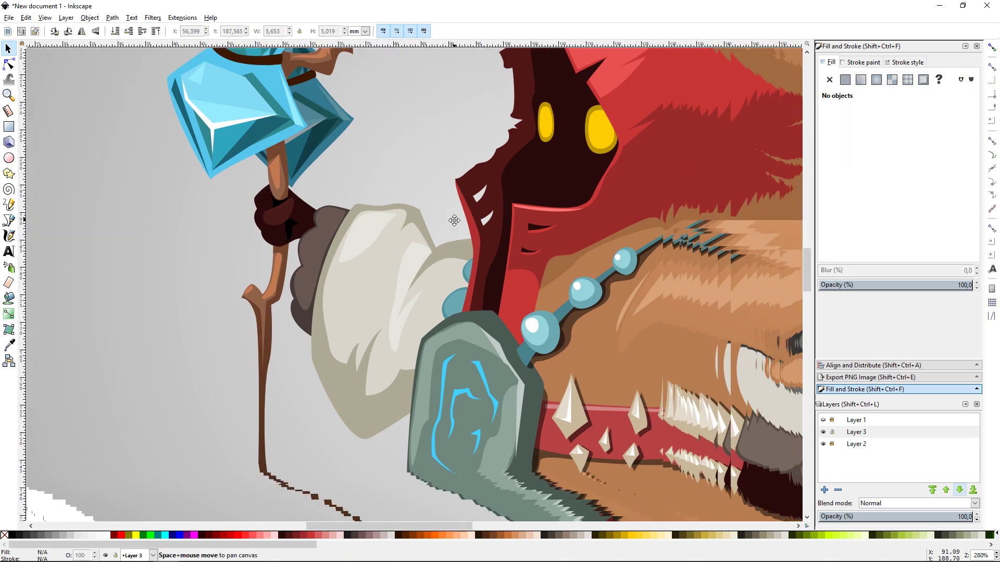
# - Add another small shadow shape inside the glove
pyautogui.scroll(-2, 276, 201)
pyautogui.click(276, 201)
pyautogui.click(380, 148)
pyautogui.scroll(4, 380, 148)
pyautogui.scroll(-1, 557, 217)
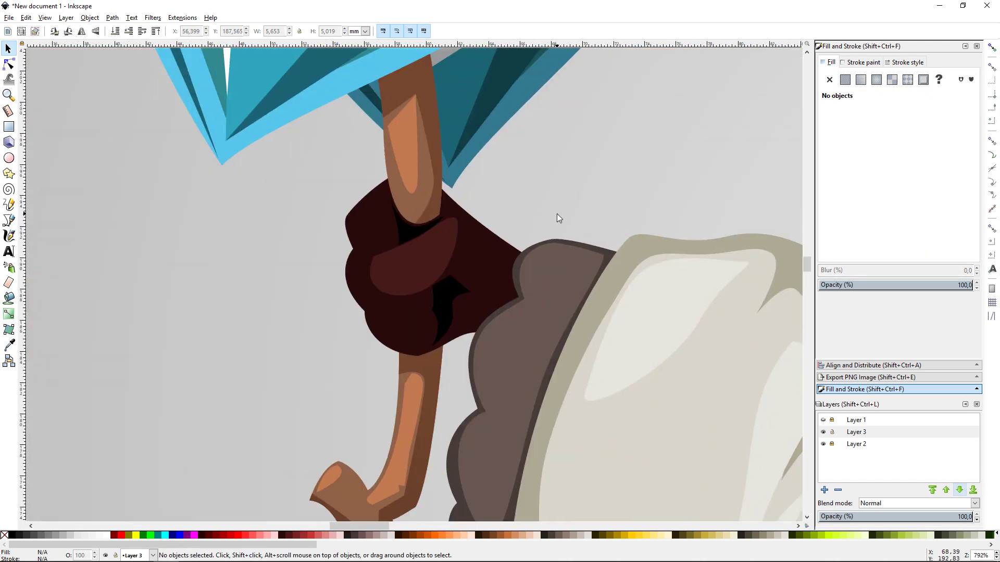
pyautogui.press('b')
pyautogui.click(459, 283)
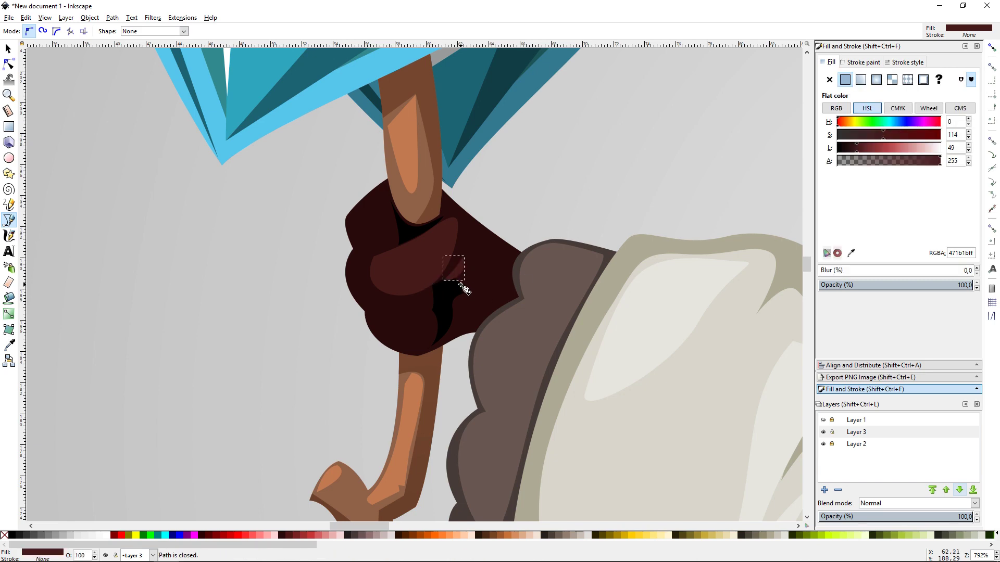
pyautogui.click(469, 275)
pyautogui.press('s')
pyautogui.click(650, 167)
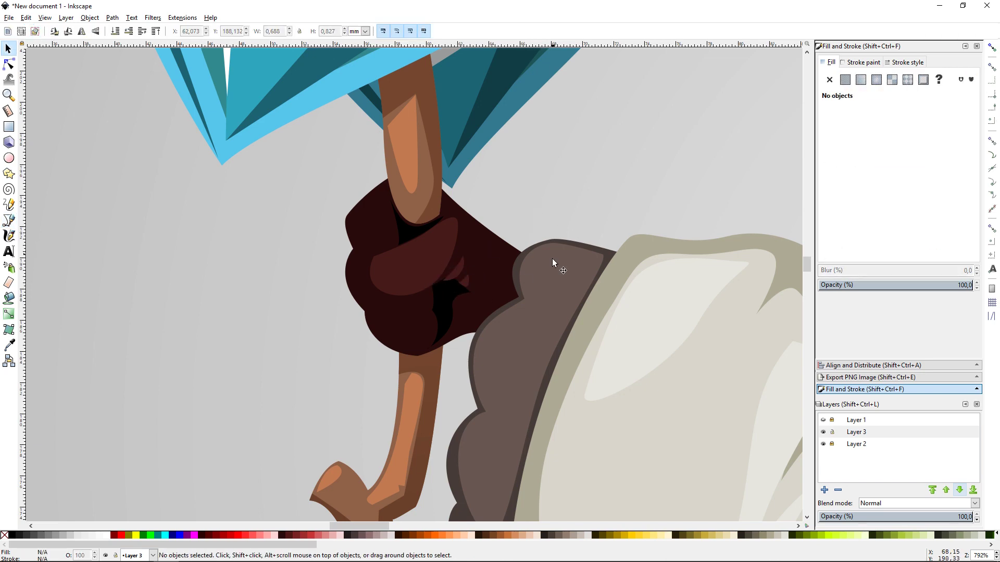
# - Select the brown upper branch paths within the staff group and lower their HSL lightness
pyautogui.scroll(-3, 731, 226)
pyautogui.scroll(1, 418, 256)
pyautogui.click(416, 266)
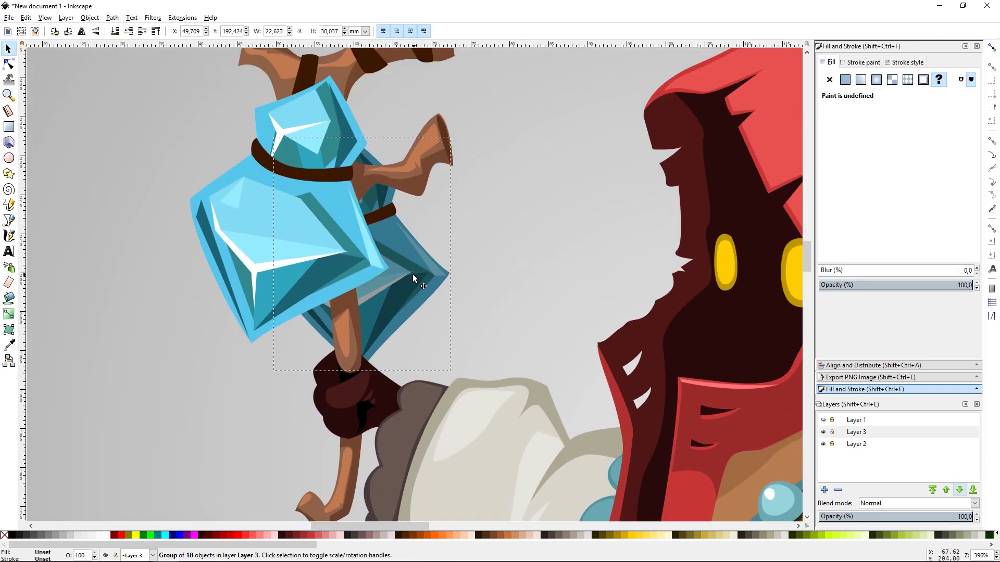
pyautogui.click(534, 196)
pyautogui.click(416, 214)
pyautogui.click(867, 149)
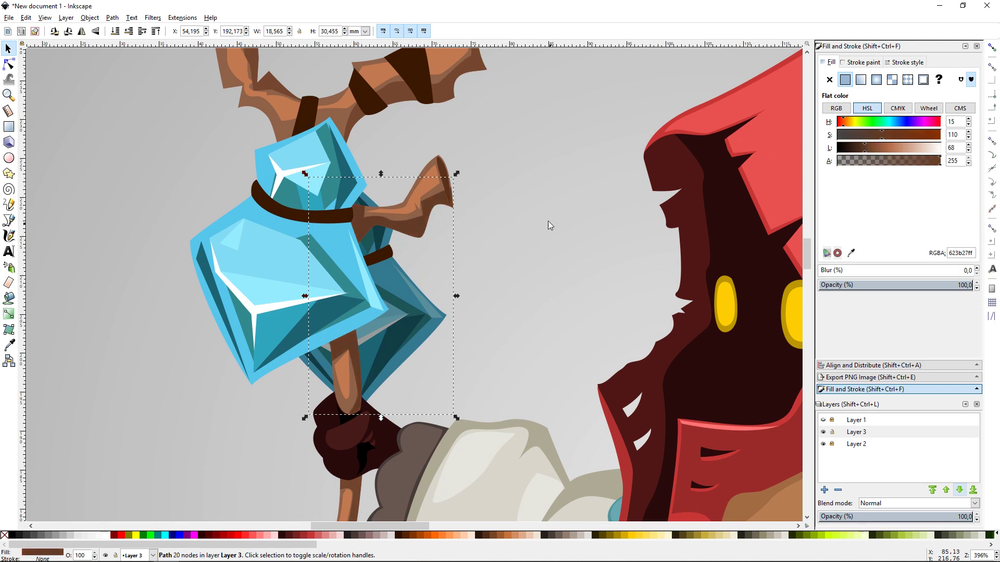
pyautogui.click(538, 239)
pyautogui.scroll(-2, 539, 239)
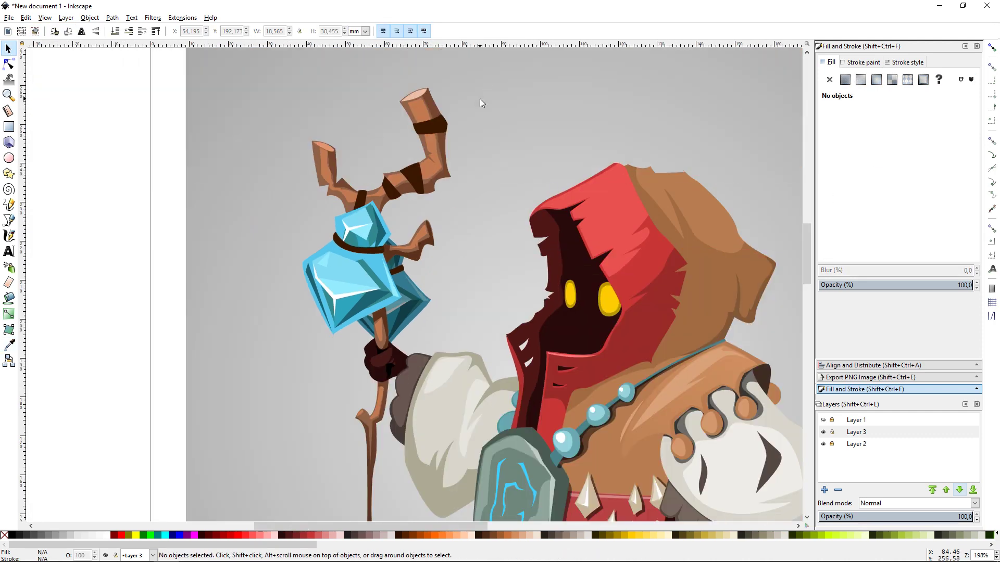
pyautogui.click(440, 166)
pyautogui.keyDown('shift'); pyautogui.click(325, 164); pyautogui.keyUp('shift')
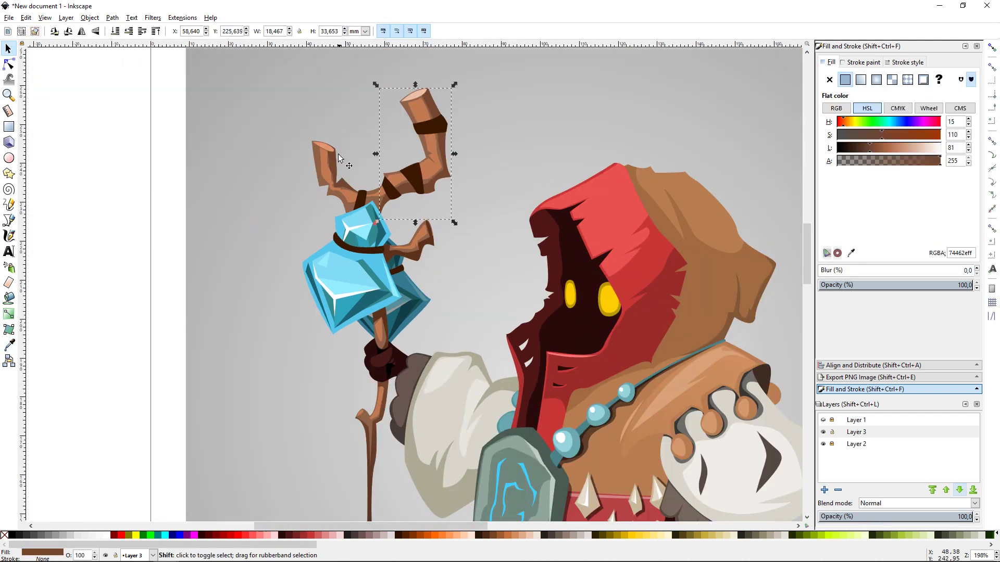
pyautogui.click(485, 181)
pyautogui.scroll(-2, 486, 181)
# - Draw a black shadow shape along the lower robe hem and lower its opacity
pyautogui.scroll(-1, 650, 233)
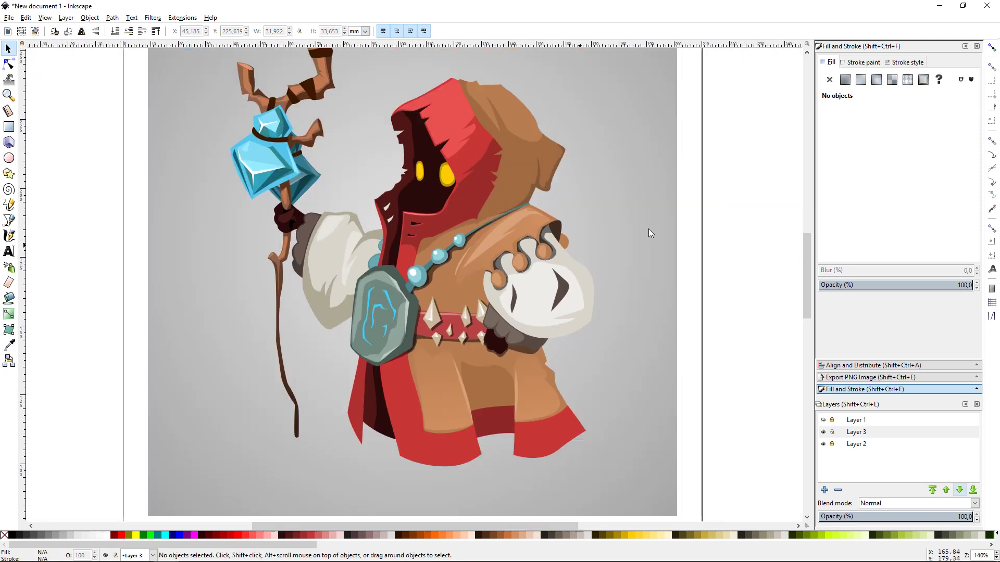
pyautogui.press('space')
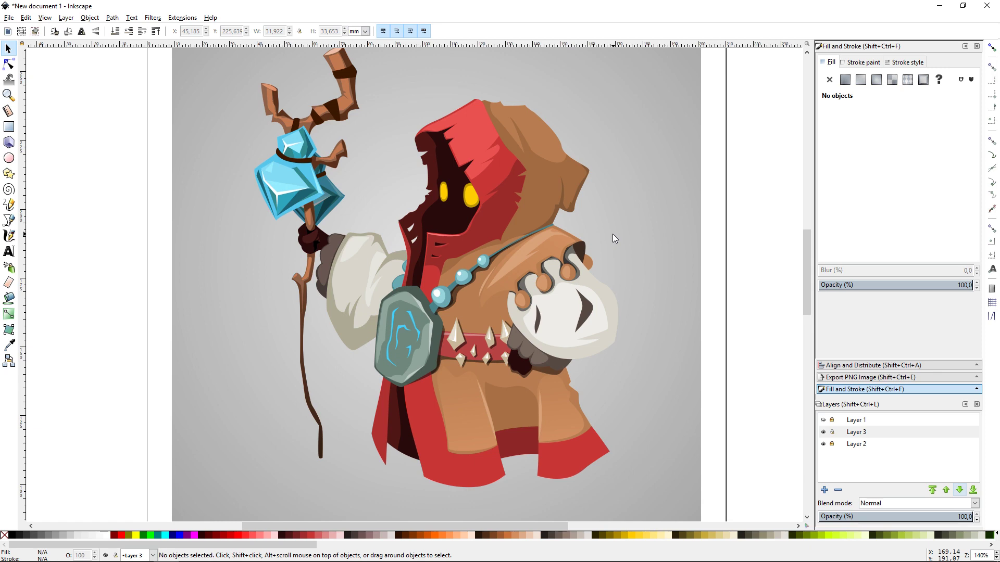
pyautogui.scroll(1, 613, 239)
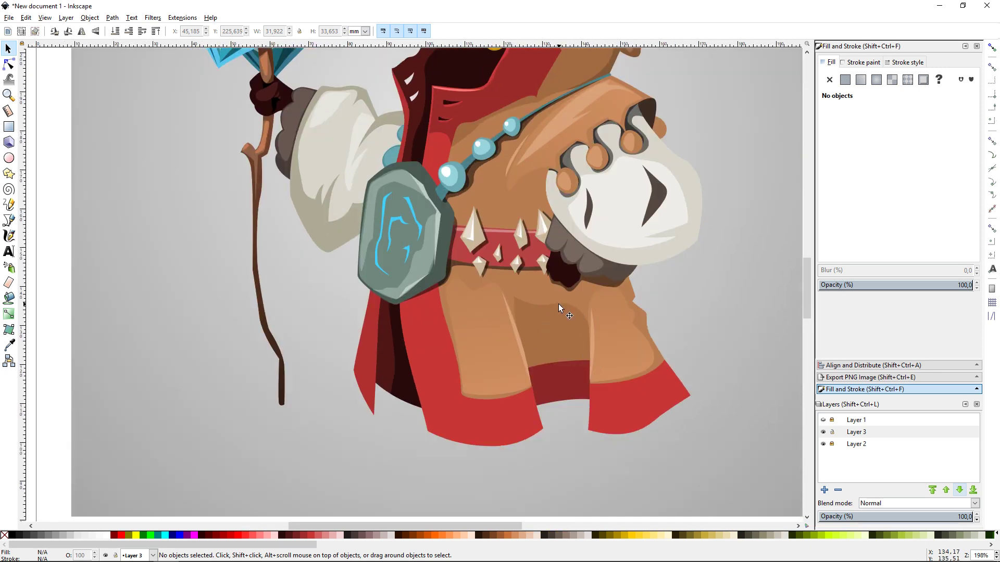
pyautogui.scroll(1, 558, 307)
pyautogui.scroll(1, 555, 313)
pyautogui.press('b')
pyautogui.click(497, 303)
pyautogui.moveTo(515, 361)
pyautogui.mouseDown()
pyautogui.moveTo(515, 385)
pyautogui.moveTo(573, 407)
pyautogui.mouseUp()
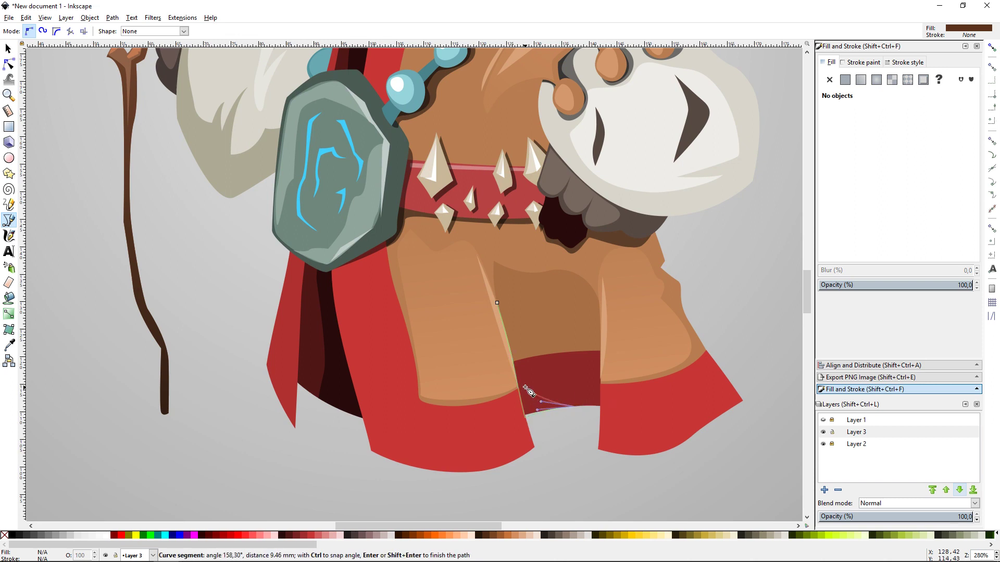
pyautogui.click(497, 302)
pyautogui.press('s')
pyautogui.click(907, 285)
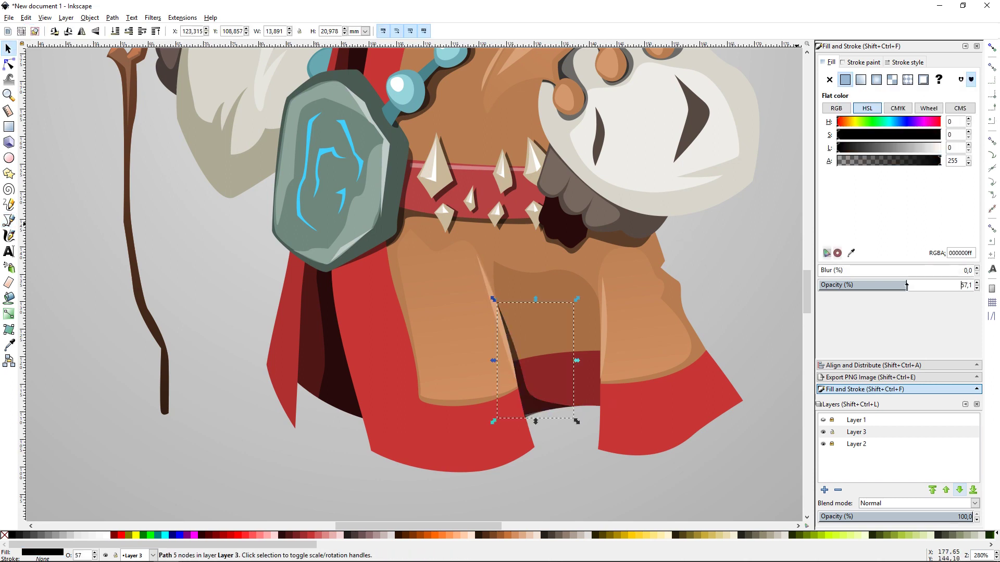
pyautogui.moveTo(906, 285); pyautogui.dragTo(862, 288)
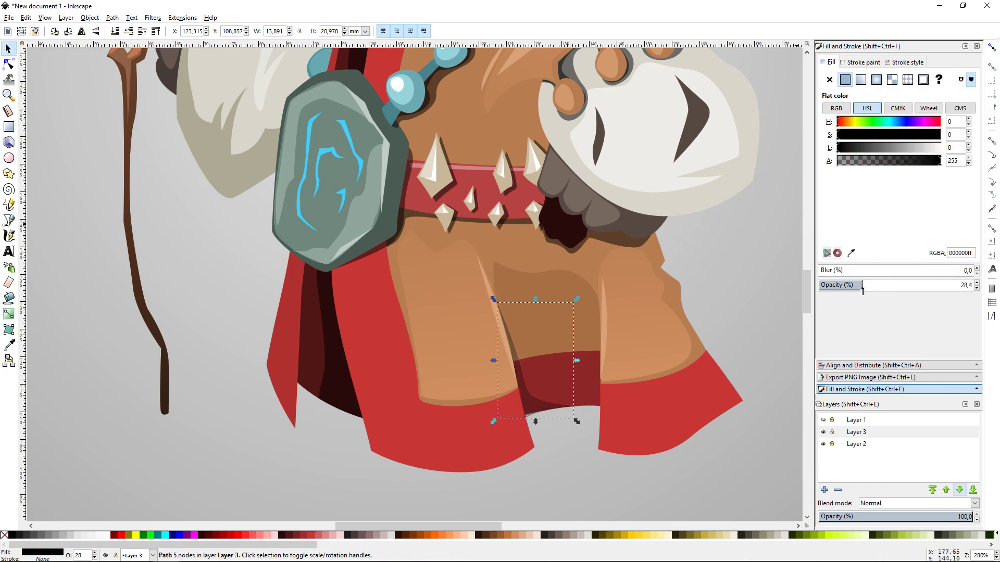
pyautogui.click(773, 360)
# - Add a shadow shape beneath the mask's teeth at 50 opacity
pyautogui.scroll(-4, 711, 284)
pyautogui.scroll(4, 684, 344)
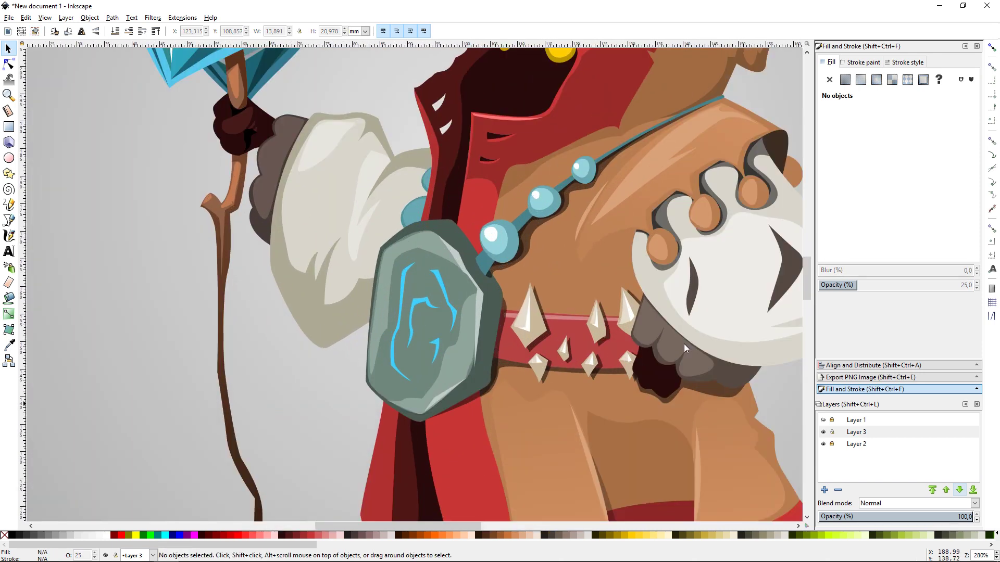
pyautogui.scroll(1, 611, 336)
pyautogui.scroll(1, 501, 274)
pyautogui.press('b')
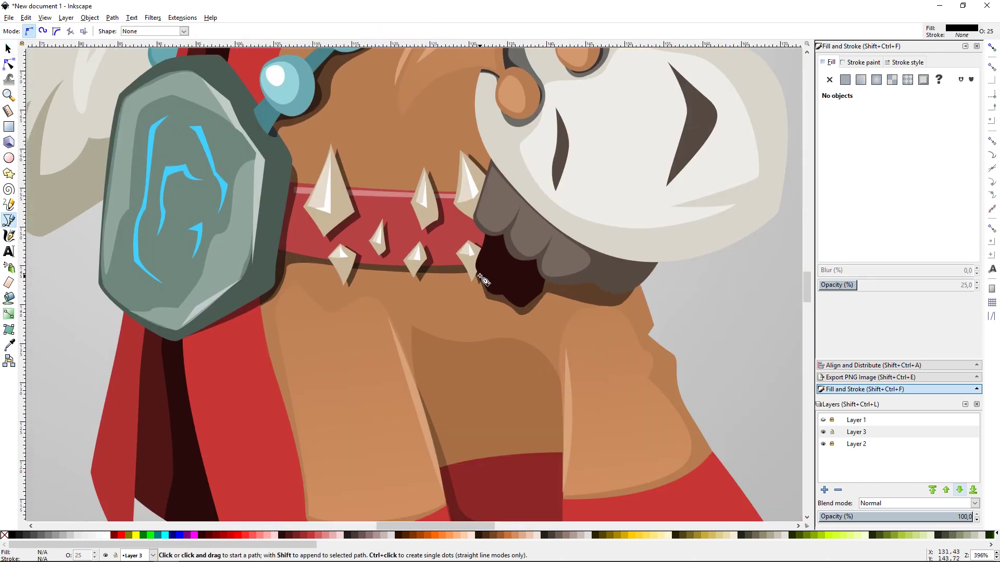
pyautogui.click(480, 271)
pyautogui.moveTo(547, 295); pyautogui.dragTo(606, 304)
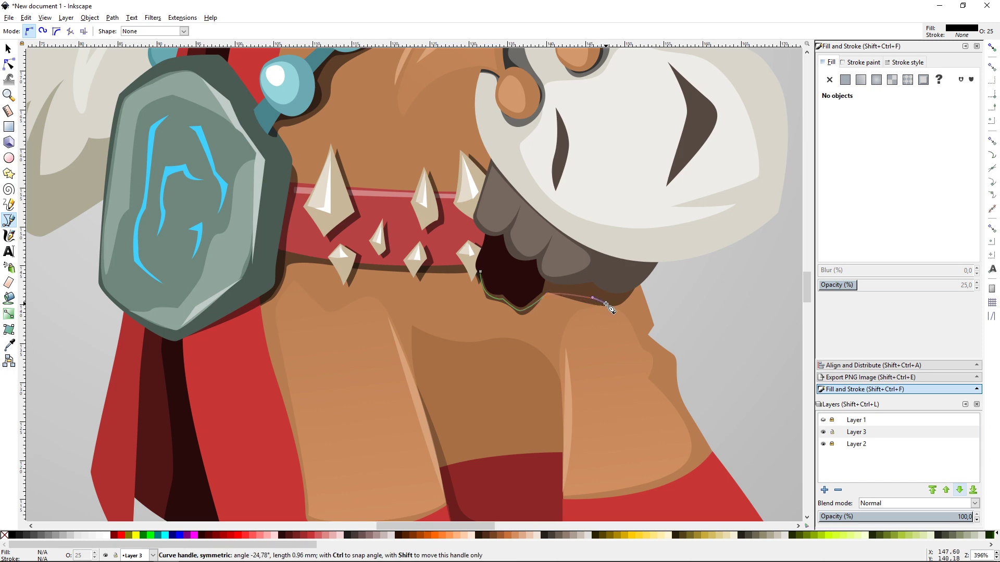
pyautogui.click(531, 233)
pyautogui.click(480, 271)
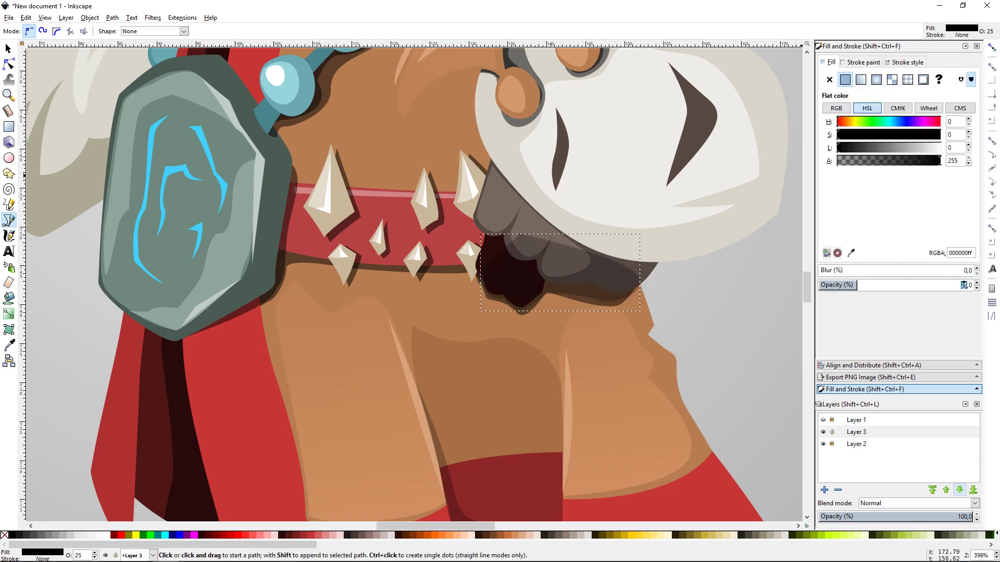
pyautogui.write('50')
pyautogui.press('Return')
pyautogui.click(9, 49)
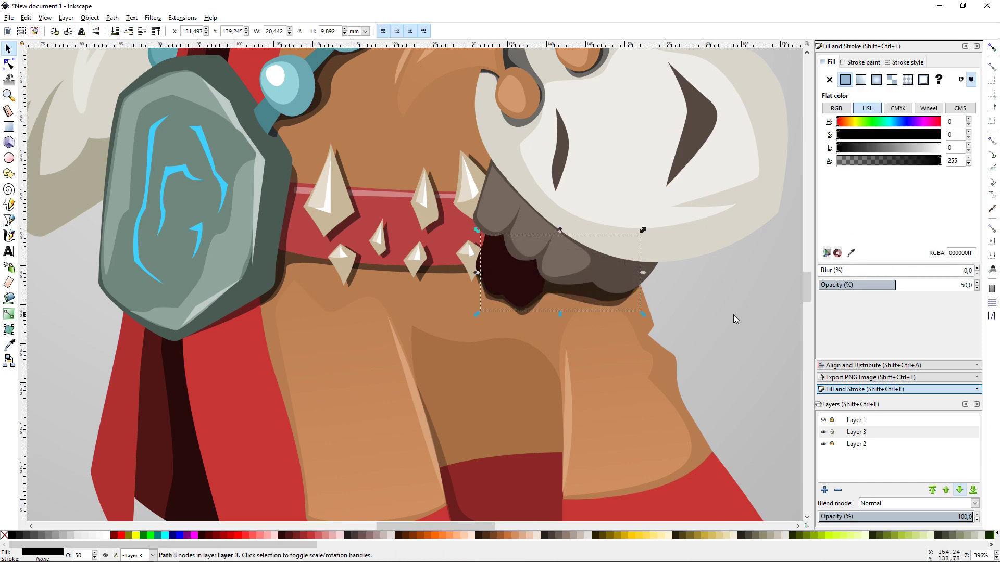
pyautogui.click(674, 281)
# - Sample the glove shadow's dark red and select the grey teeth shape
pyautogui.press('-')
pyautogui.press('-')
pyautogui.click(462, 277)
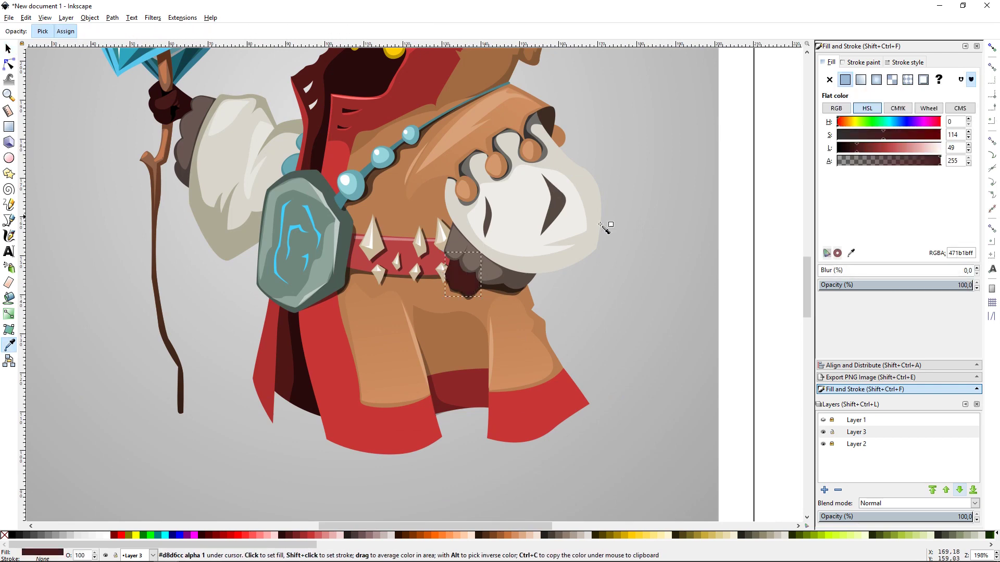
pyautogui.click(629, 271)
pyautogui.scroll(3, 629, 270)
pyautogui.press('+')
pyautogui.press('+')
pyautogui.press('+')
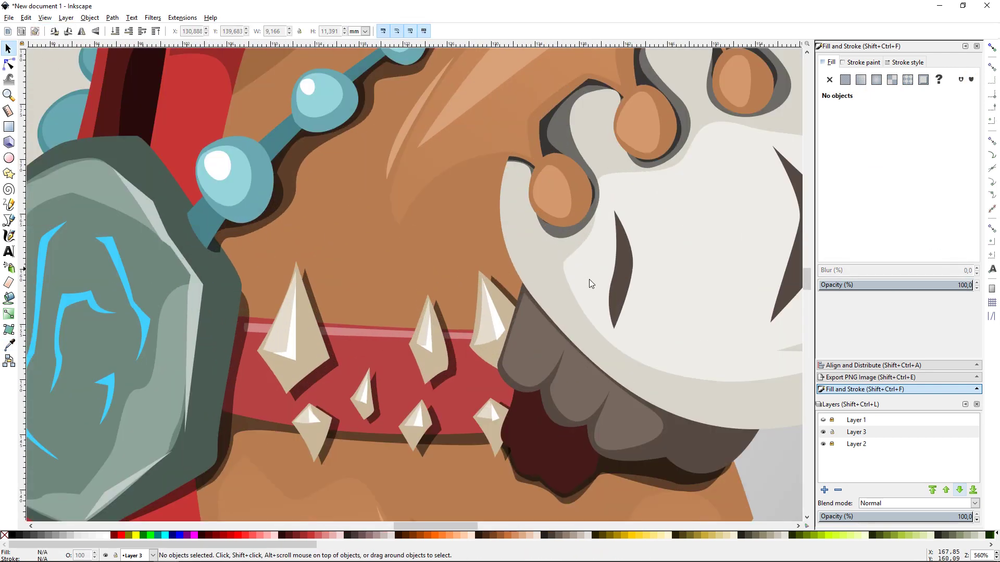
pyautogui.scroll(-4, 589, 385)
pyautogui.click(579, 301)
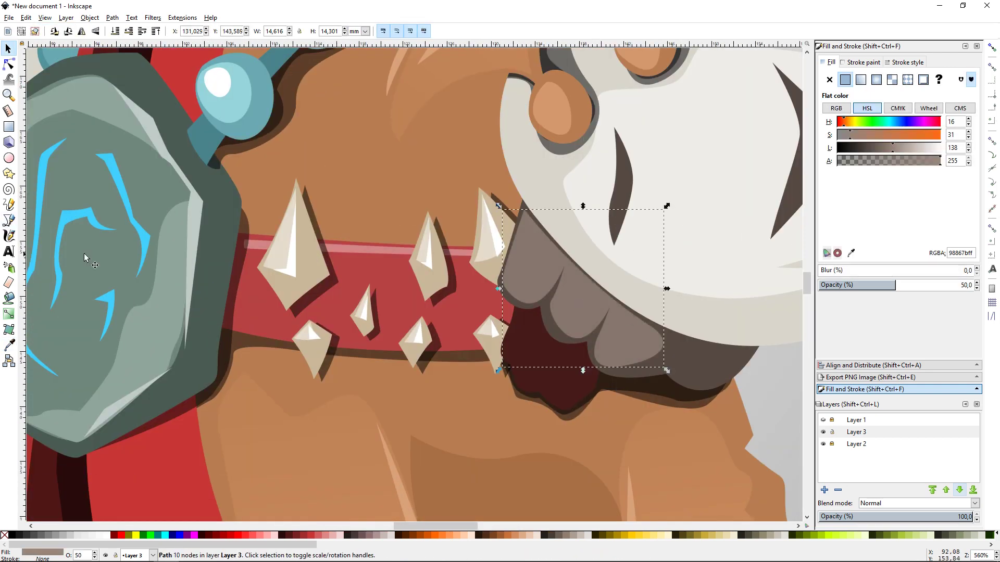
# - Draw a shadow shape across the grey teeth
pyautogui.press('b')
pyautogui.click(607, 281)
pyautogui.click(556, 354)
pyautogui.click(643, 400)
pyautogui.moveTo(700, 317); pyautogui.dragTo(709, 318)
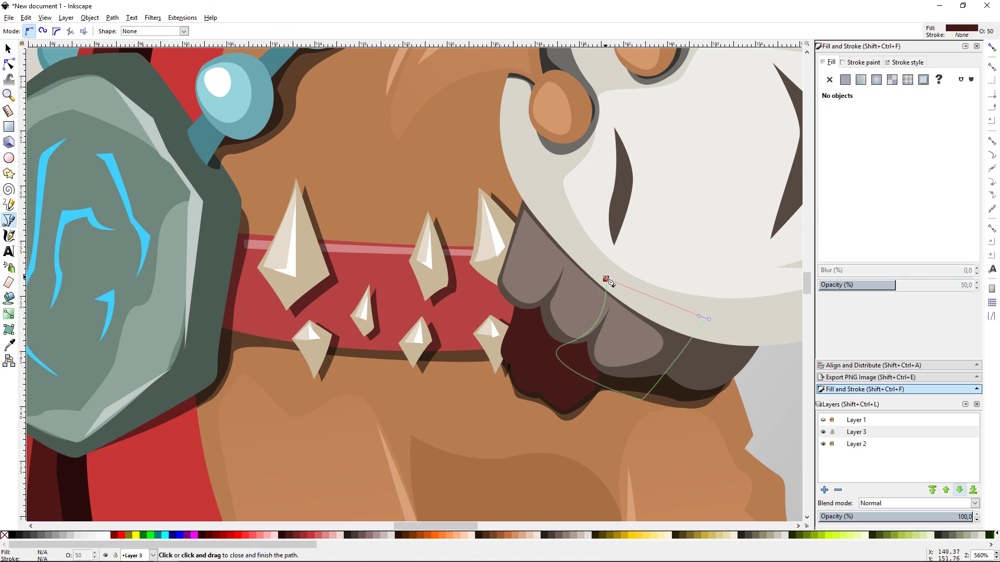
pyautogui.click(607, 281)
pyautogui.press('s')
pyautogui.press('Escape')
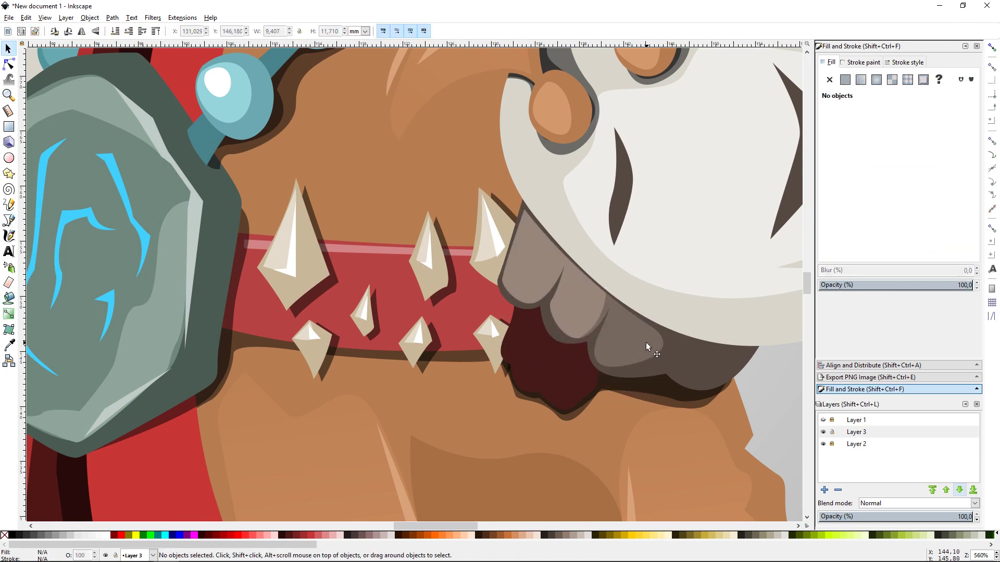
pyautogui.click(648, 347)
pyautogui.press('Escape')
# - Draw a lighter-coloured highlight curving across the sleeve cuff
pyautogui.press('-')
pyautogui.press('-')
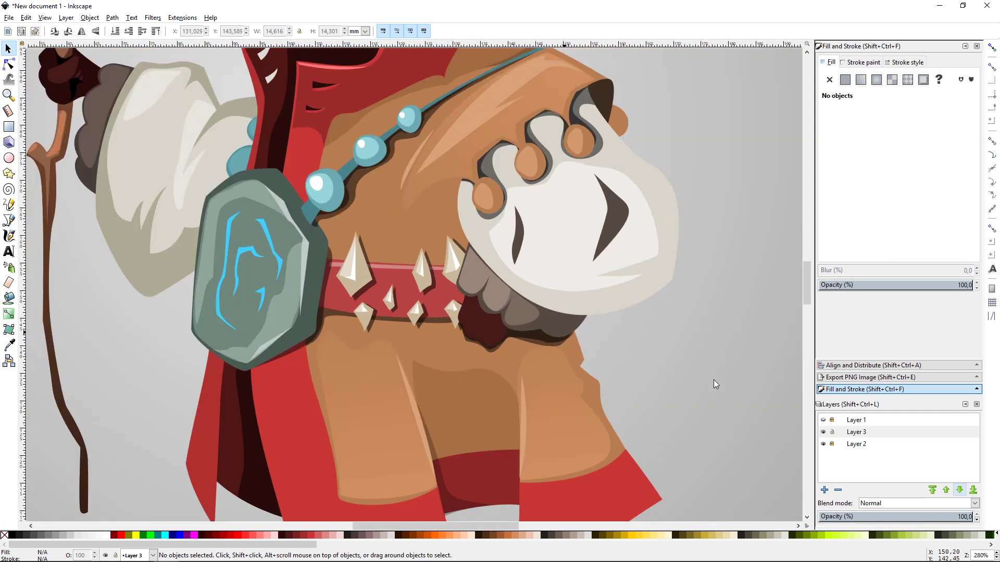
pyautogui.scroll(3, 715, 384)
pyautogui.hscroll(-10, 714, 384)
pyautogui.click(295, 332)
pyautogui.press('+')
pyautogui.press('+')
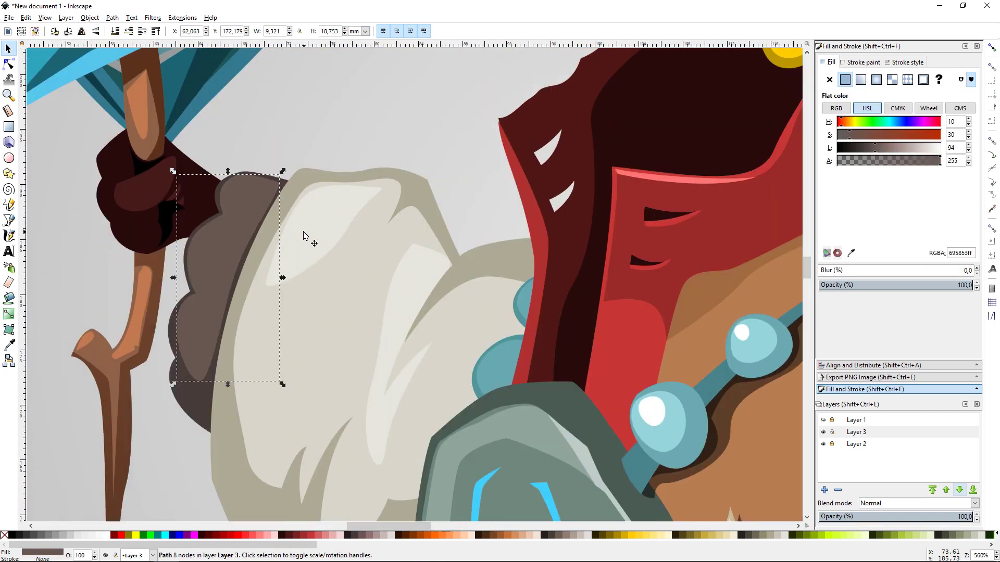
pyautogui.press('b')
pyautogui.click(178, 245)
pyautogui.moveTo(199, 321); pyautogui.dragTo(289, 302)
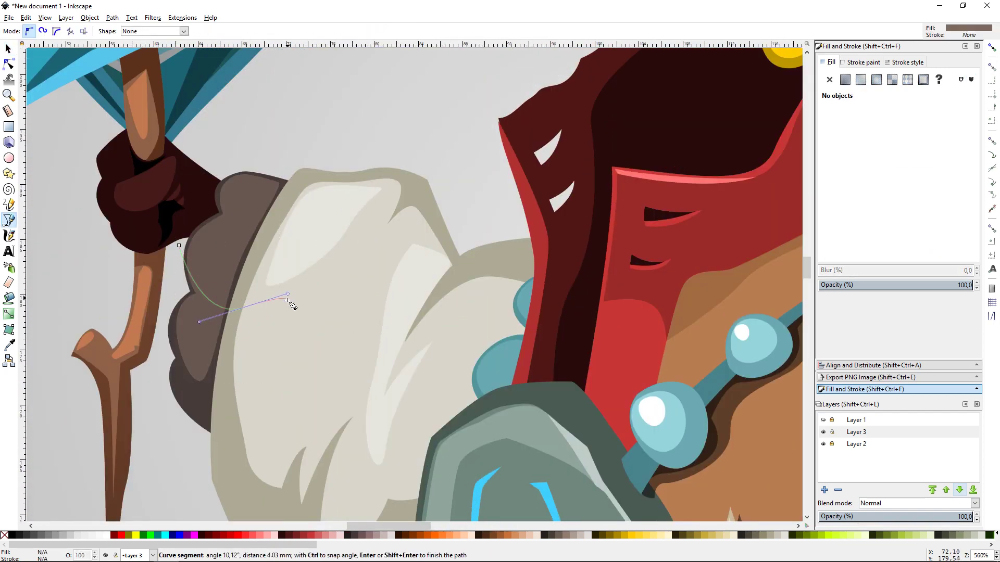
pyautogui.press('Return')
pyautogui.press('s')
pyautogui.click(884, 148)
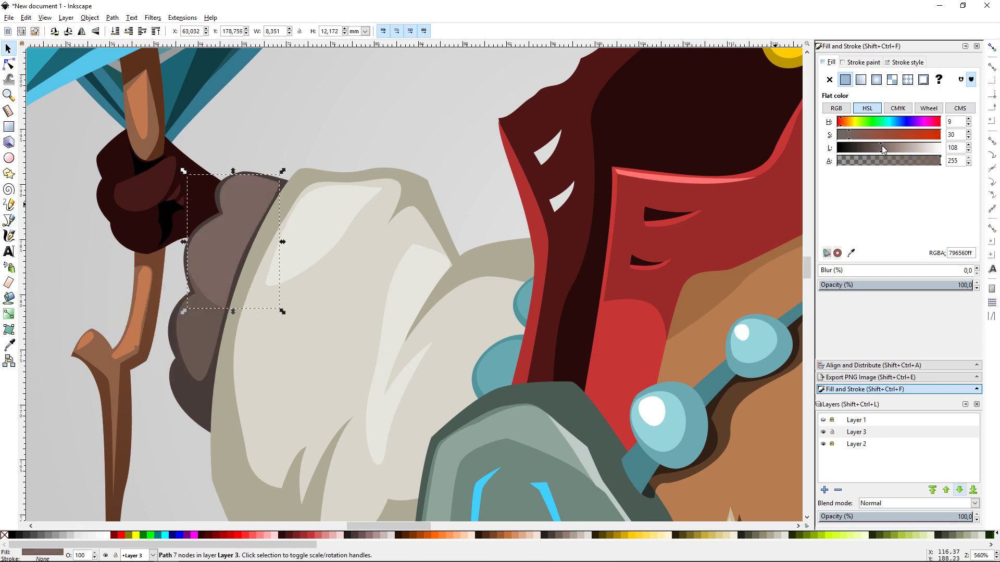
pyautogui.press('Escape')
# - Inspect the amulet highlight shape, then zoom out to the whole character
pyautogui.press('-')
pyautogui.press('-')
pyautogui.press('-')
pyautogui.scroll(-2, 630, 292)
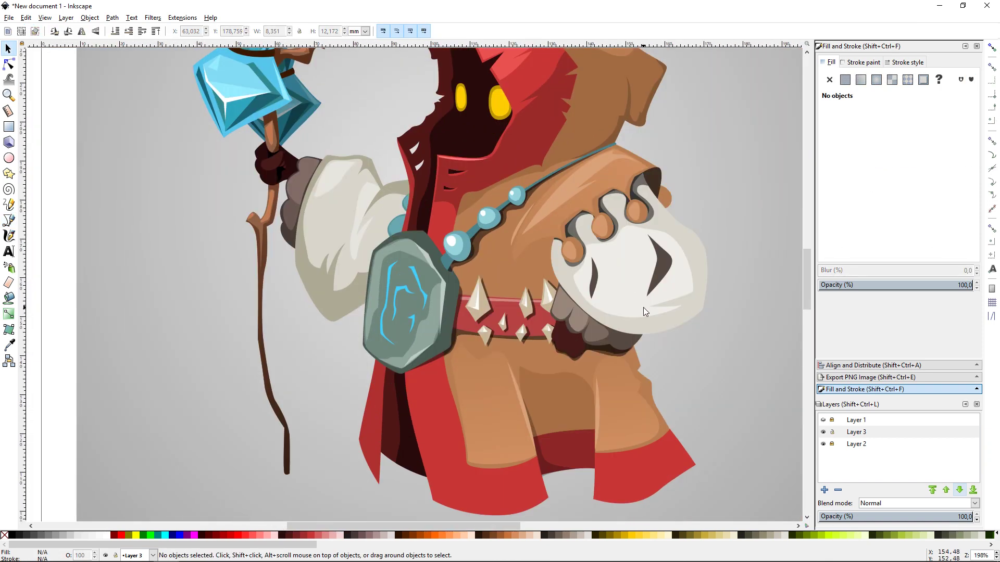
pyautogui.press('+')
pyautogui.press('+')
pyautogui.click(467, 308)
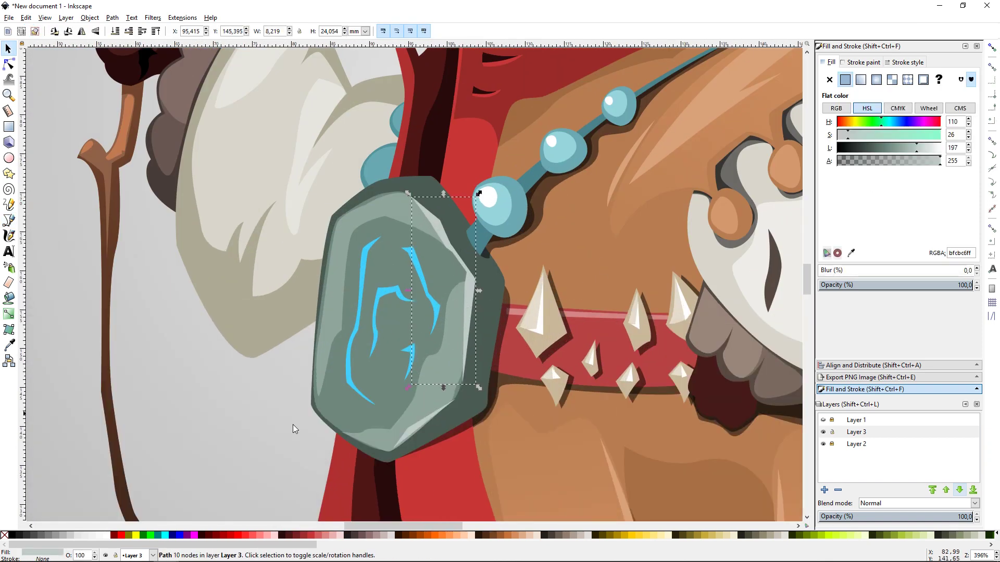
pyautogui.press('Escape')
pyautogui.press('-')
pyautogui.press('-')
pyautogui.press('-')
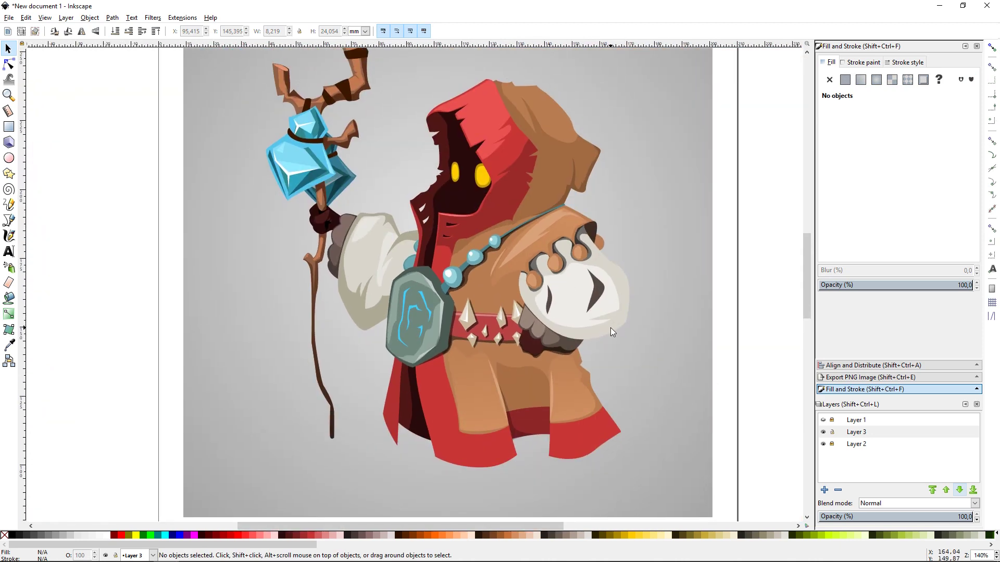
pyautogui.press('-')
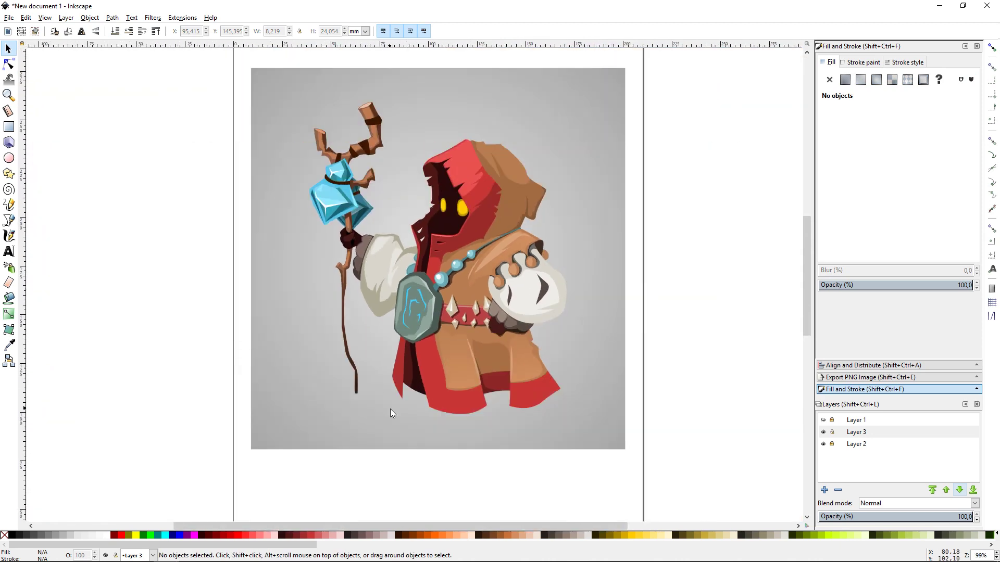
# - Draw a black ground shadow from the staff tip under the feet, sent behind, at 25% opacity
pyautogui.press('b')
pyautogui.press('+')
pyautogui.scroll(-4, 307, 348)
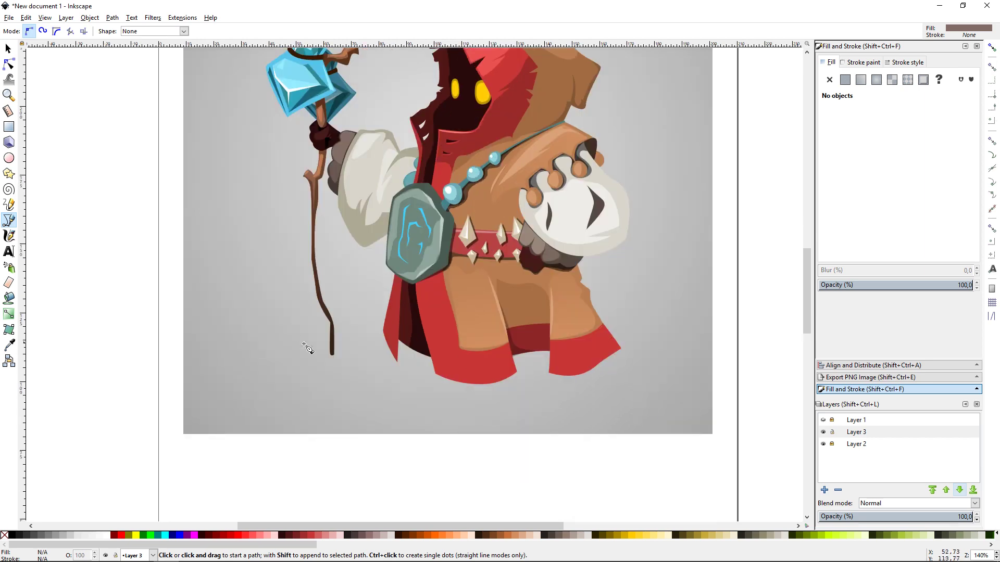
pyautogui.moveTo(344, 353); pyautogui.dragTo(320, 358)
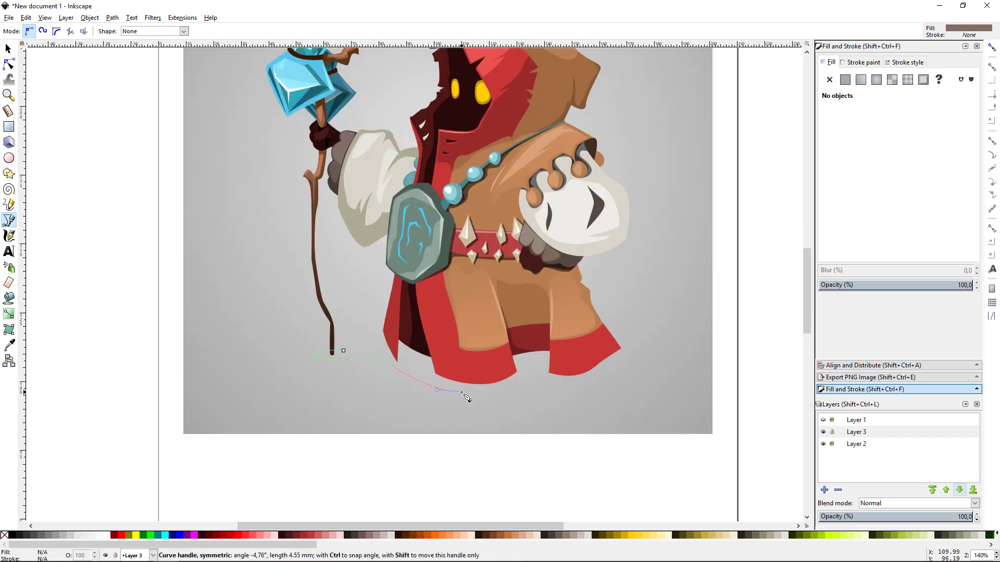
pyautogui.click(507, 386)
pyautogui.click(659, 357)
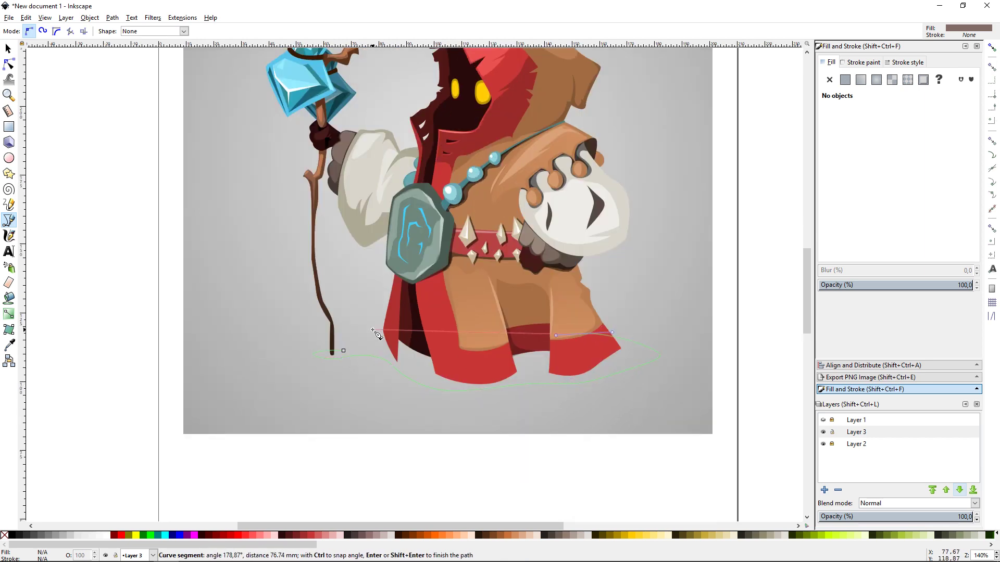
pyautogui.moveTo(373, 330); pyautogui.dragTo(358, 341)
pyautogui.click(343, 351)
pyautogui.press('s')
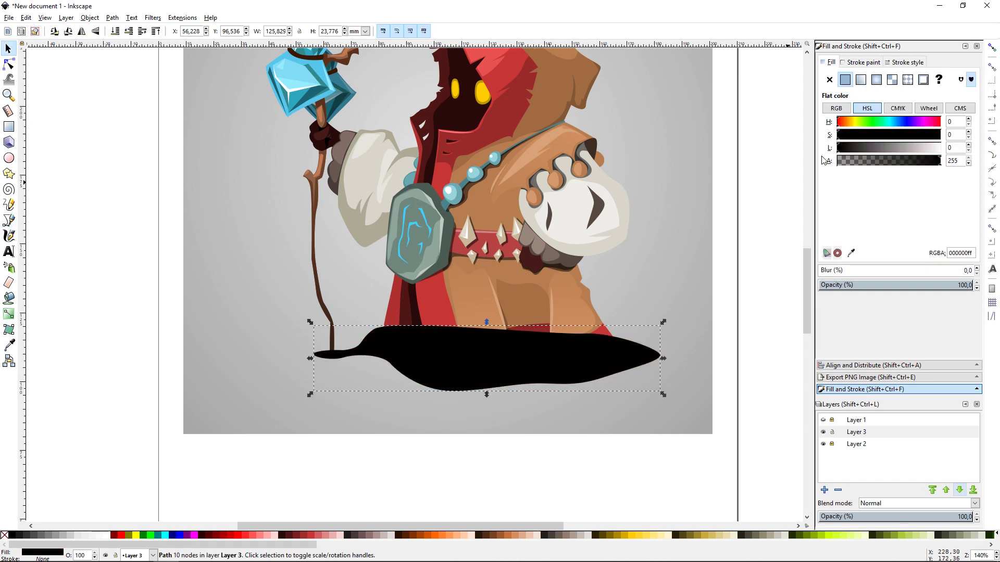
pyautogui.click(141, 32)
pyautogui.moveTo(897, 285); pyautogui.dragTo(871, 285)
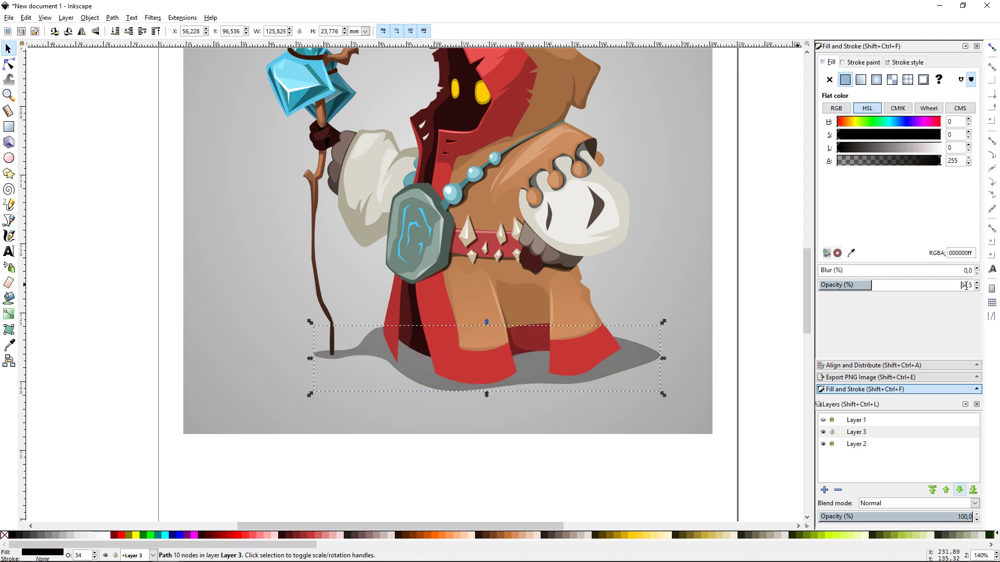
pyautogui.write('25')
pyautogui.press('Return')
pyautogui.click(748, 291)
# - Draw a second shadow outline from the staff's foot curving under the robe
pyautogui.scroll(2, 748, 290)
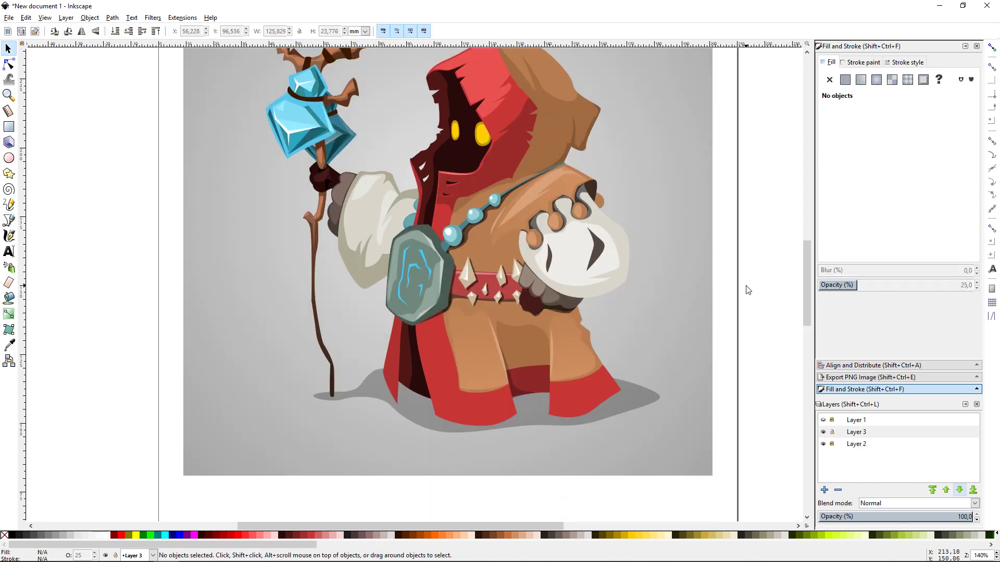
pyautogui.press('b')
pyautogui.press('+')
pyautogui.press('+')
pyautogui.moveTo(271, 338); pyautogui.dragTo(218, 339)
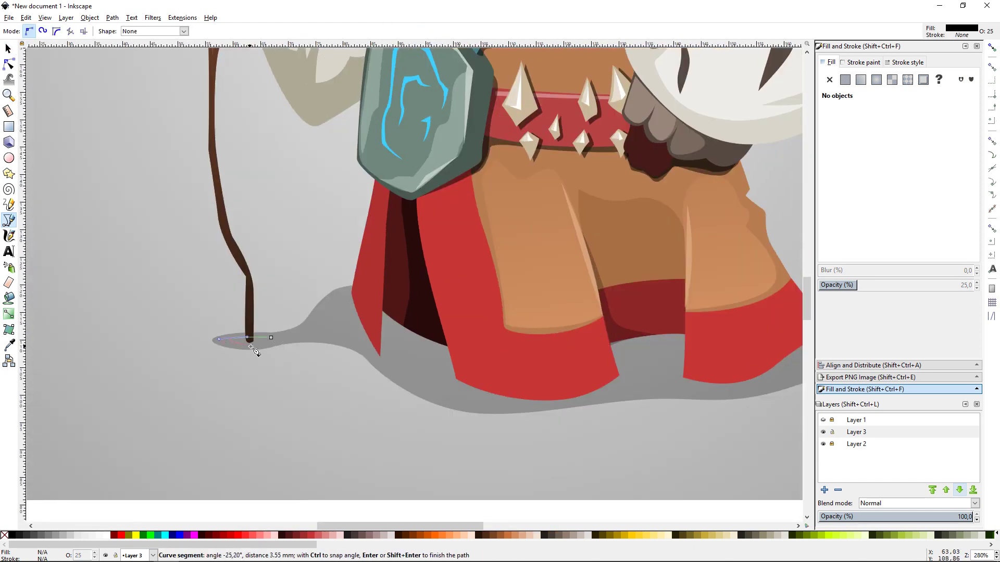
pyautogui.click(670, 362)
pyautogui.moveTo(535, 443); pyautogui.dragTo(616, 415)
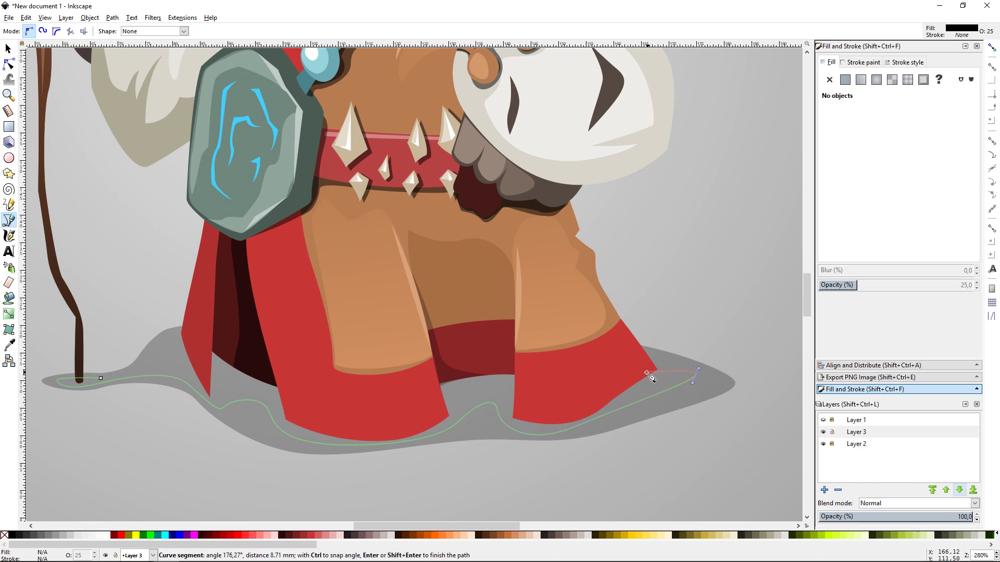
pyautogui.moveTo(177, 344); pyautogui.dragTo(172, 364)
pyautogui.moveTo(72, 383); pyautogui.dragTo(70, 384)
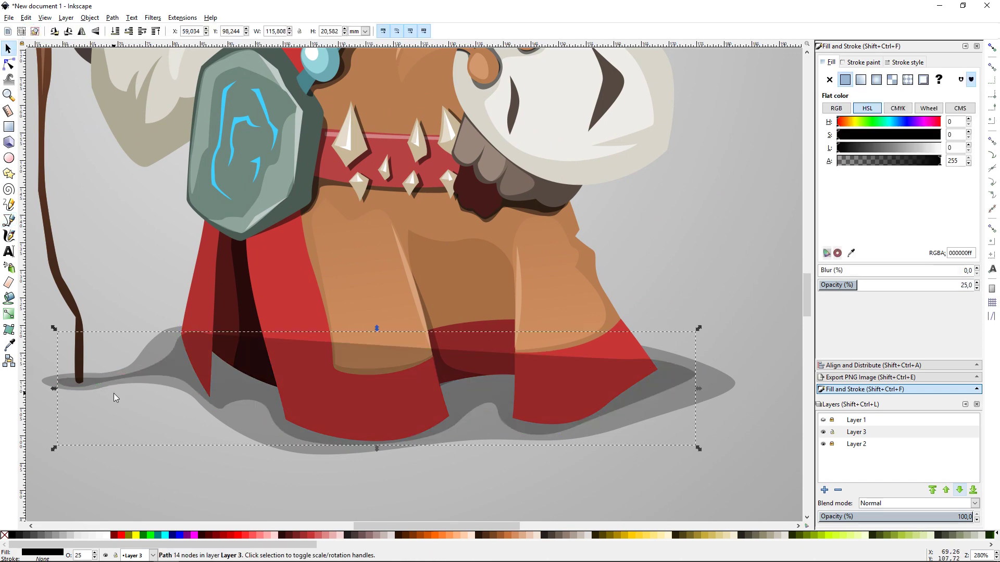
pyautogui.press('s')
pyautogui.press('Escape')
pyautogui.press('5')
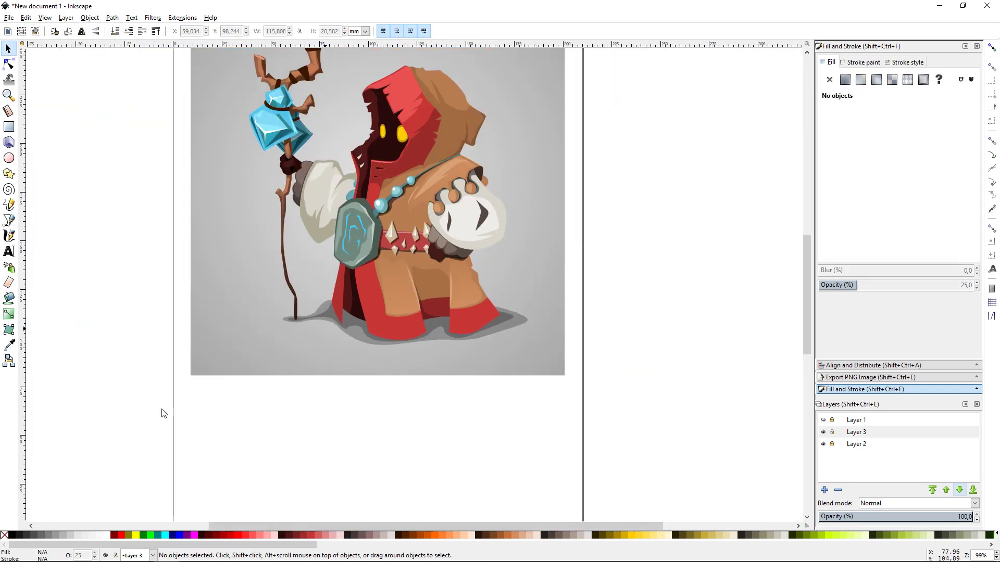
pyautogui.press('+')
pyautogui.press('+')
pyautogui.press('+')
# - Trace a darker shadow under the red robe legs and send it behind the robe
pyautogui.press('b')
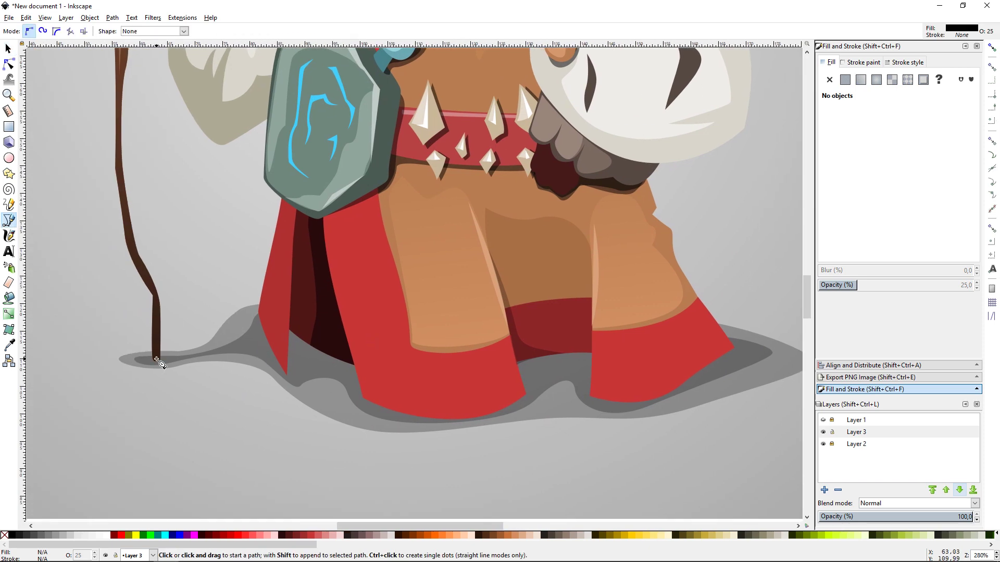
pyautogui.moveTo(150, 363); pyautogui.dragTo(184, 369)
pyautogui.press('Escape')
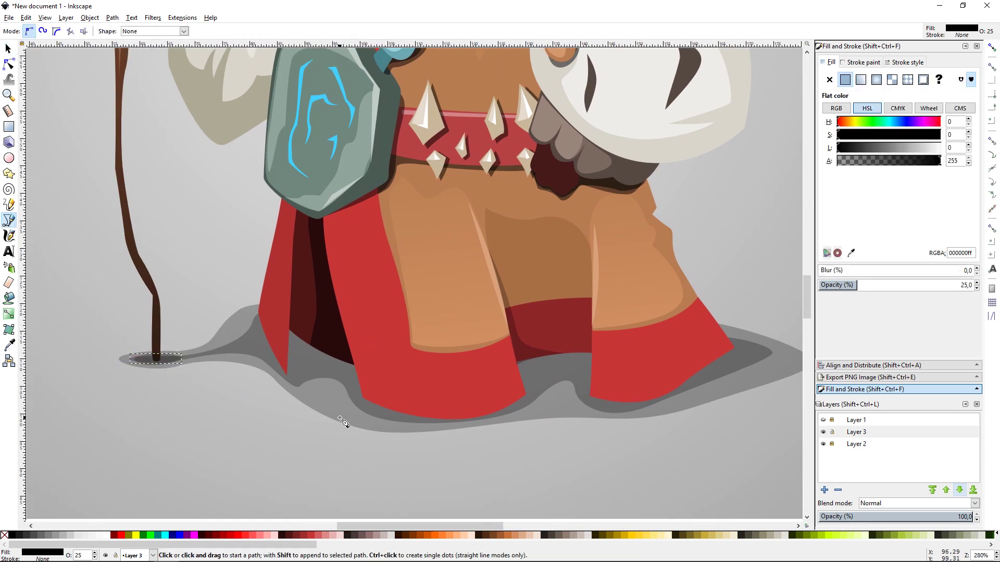
pyautogui.click(274, 310)
pyautogui.moveTo(251, 319); pyautogui.dragTo(252, 326)
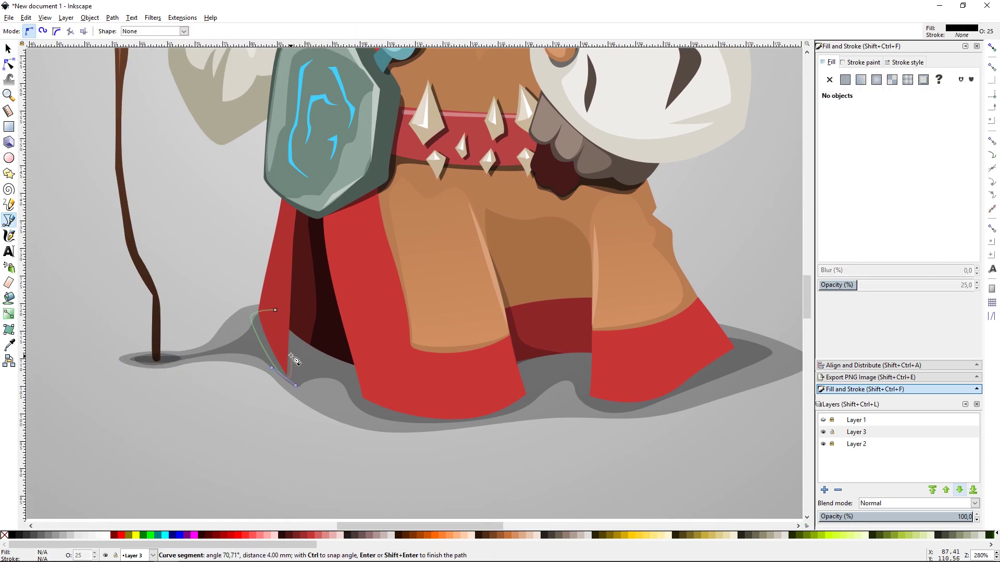
pyautogui.moveTo(475, 427)
pyautogui.mouseDown()
pyautogui.moveTo(532, 402)
pyautogui.moveTo(542, 373)
pyautogui.mouseUp()
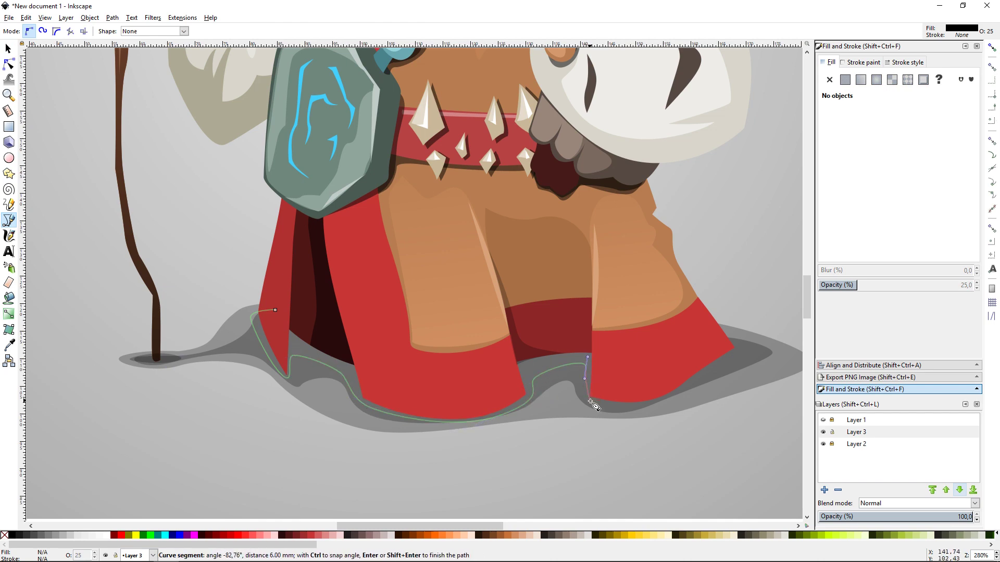
pyautogui.click(587, 396)
pyautogui.moveTo(742, 342); pyautogui.dragTo(699, 338)
pyautogui.click(275, 312)
pyautogui.press('s')
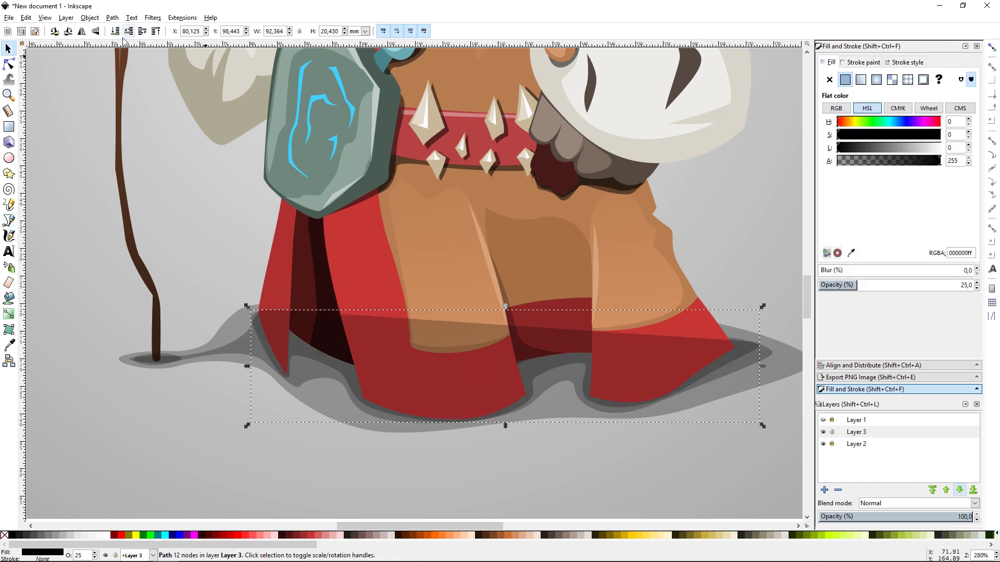
pyautogui.click(142, 33)
# - Set the ground shadows, including the small staff shadow, to 35% opacity
pyautogui.keyDown('shift'); pyautogui.click(177, 360); pyautogui.keyUp('shift')
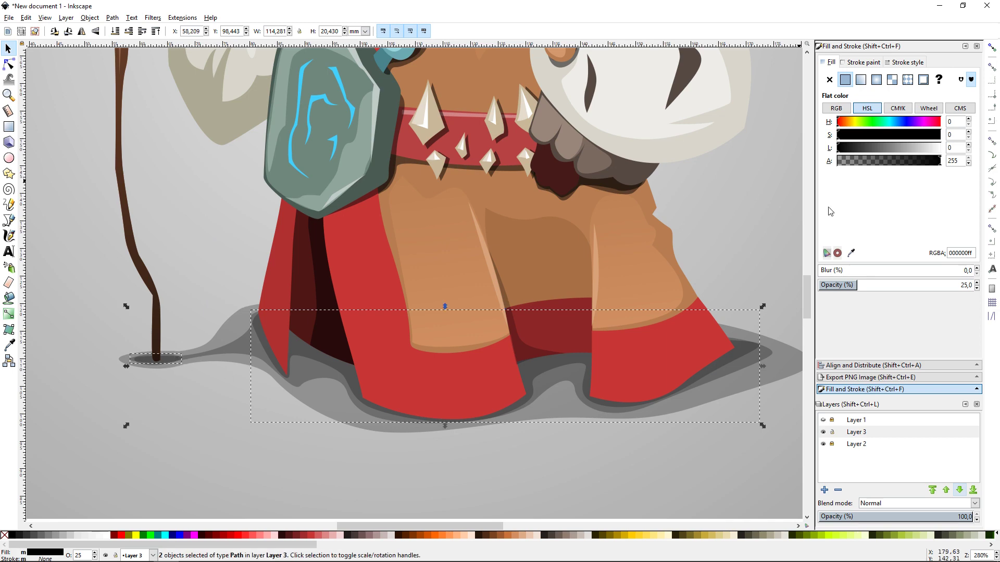
pyautogui.moveTo(856, 284); pyautogui.dragTo(896, 285)
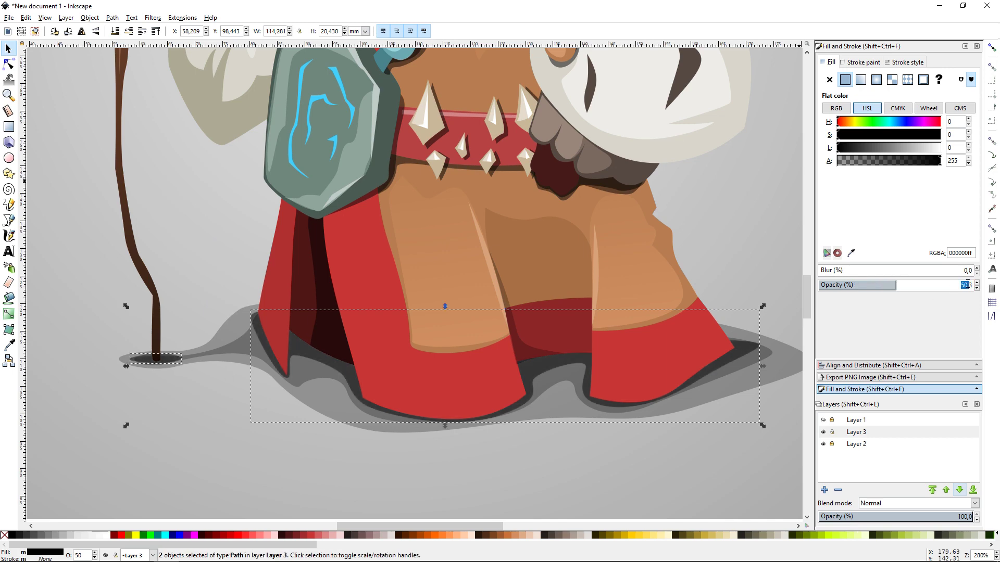
pyautogui.press('Escape')
pyautogui.press('Tab')
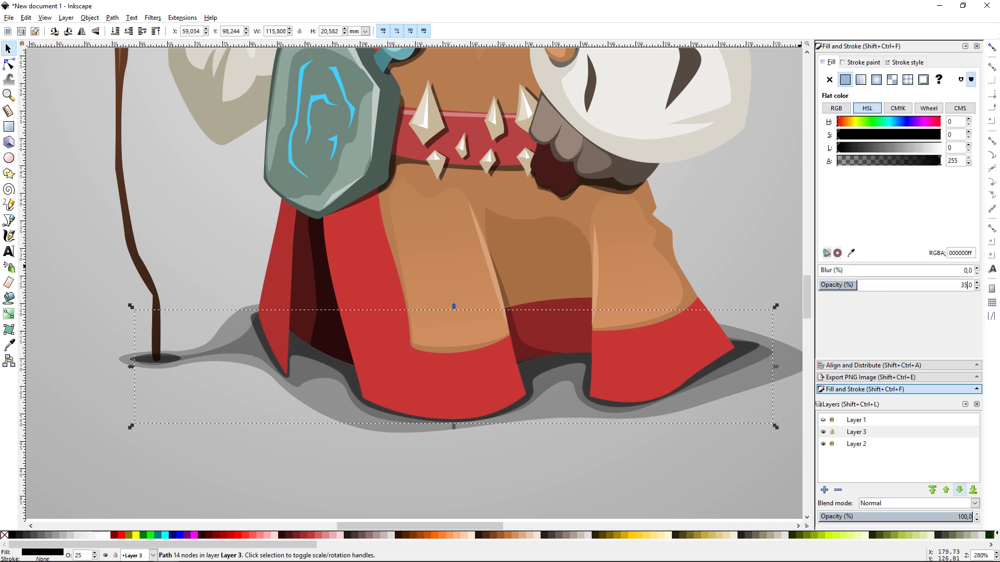
pyautogui.click(756, 268)
pyautogui.press('5')
pyautogui.scroll(5, 651, 326)
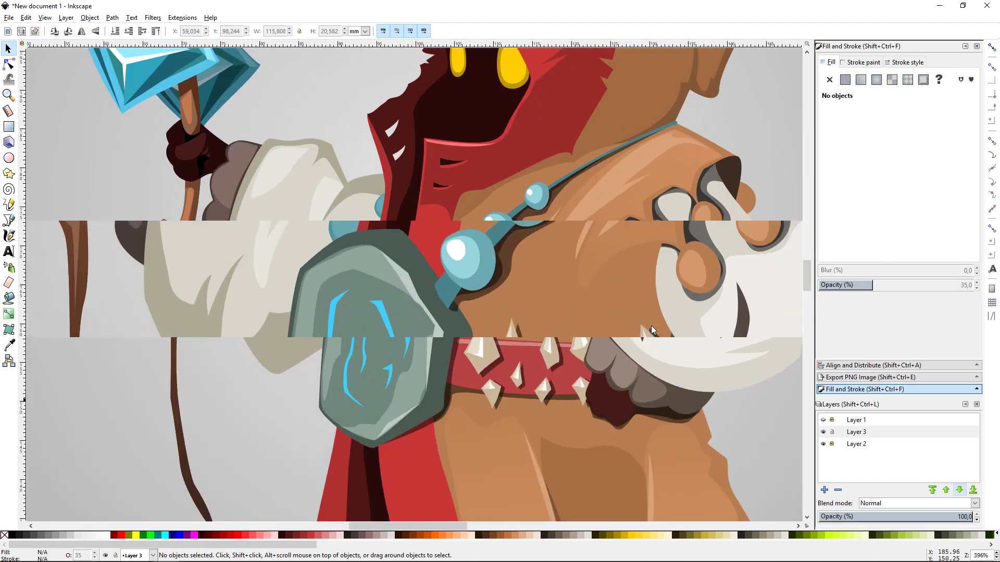
pyautogui.scroll(5, 572, 190)
pyautogui.scroll(1, 399, 223)
pyautogui.click(394, 195)
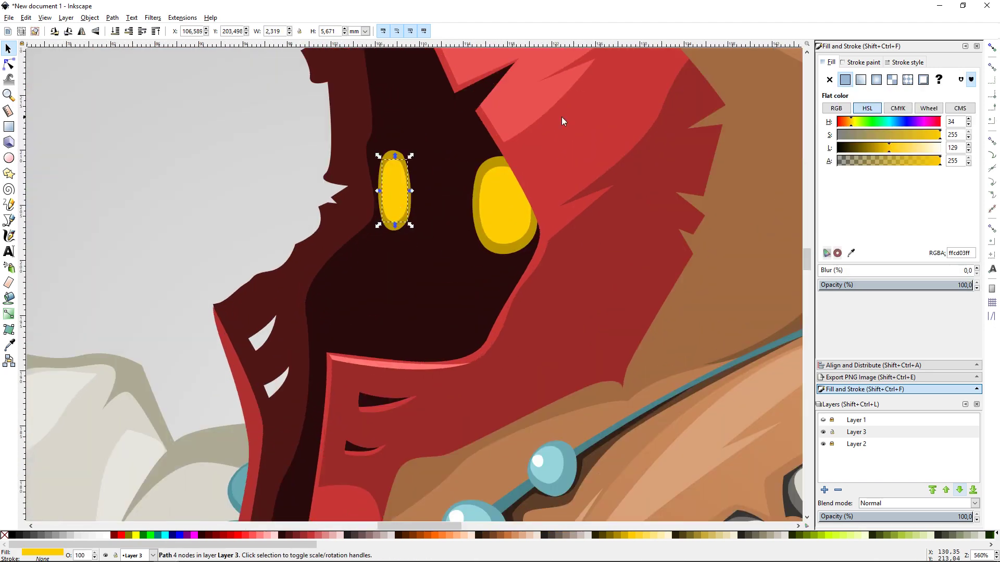
# - Duplicate the left eye, fill the copy white and shrink it into a highlight
pyautogui.keyDown('alt'); pyautogui.click(405, 163); pyautogui.keyUp('alt')
pyautogui.press('Home')
pyautogui.click(308, 121)
pyautogui.click(399, 161)
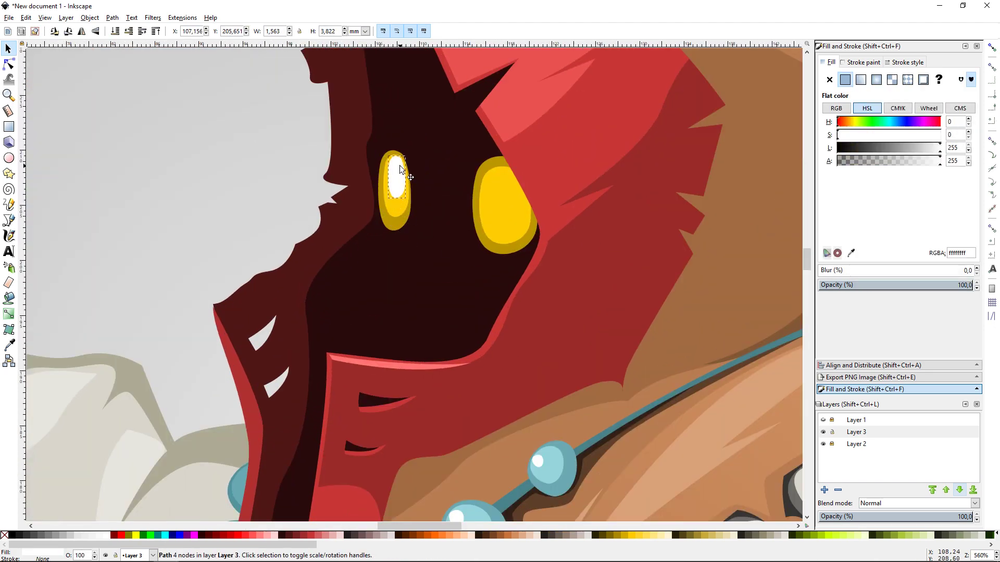
pyautogui.press('Escape')
# - Paste a copy of the white highlight into the right eye
pyautogui.scroll(-3, 270, 156)
pyautogui.scroll(-3, 270, 156)
pyautogui.press('`')
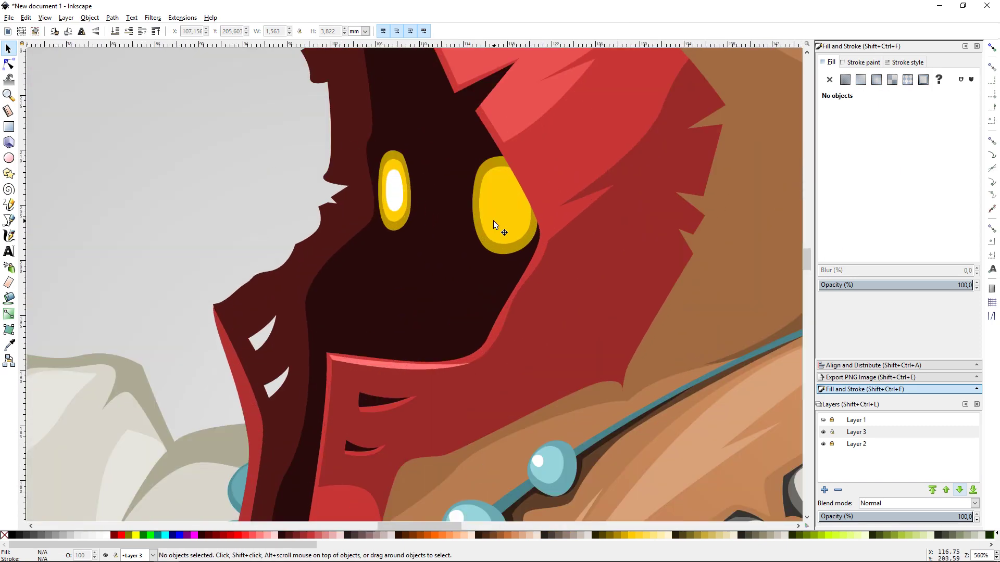
pyautogui.click(492, 221)
pyautogui.press('Escape')
pyautogui.scroll(-4, 267, 138)
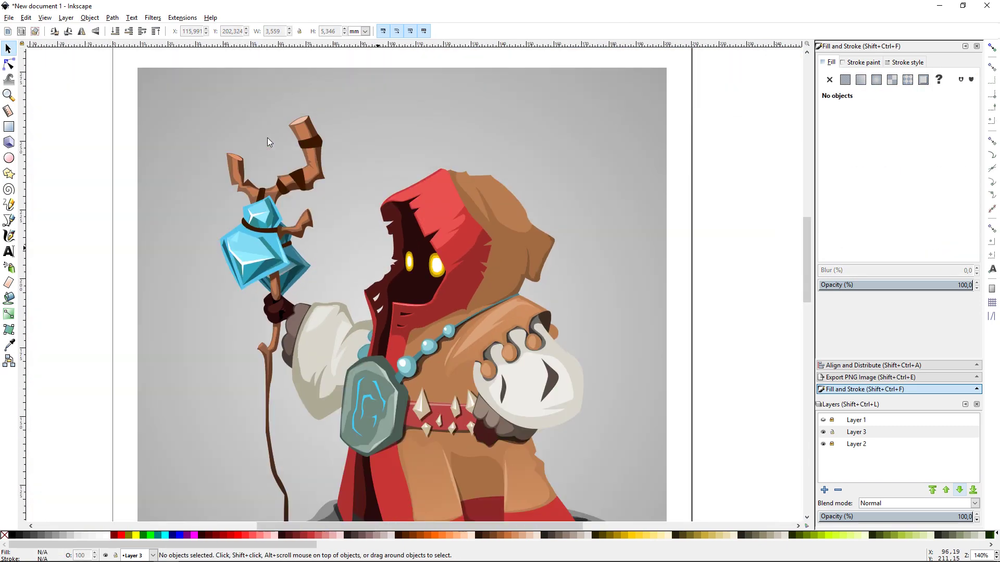
pyautogui.scroll(-2, 592, 236)
pyautogui.scroll(-1, 592, 236)
pyautogui.scroll(1, 542, 256)
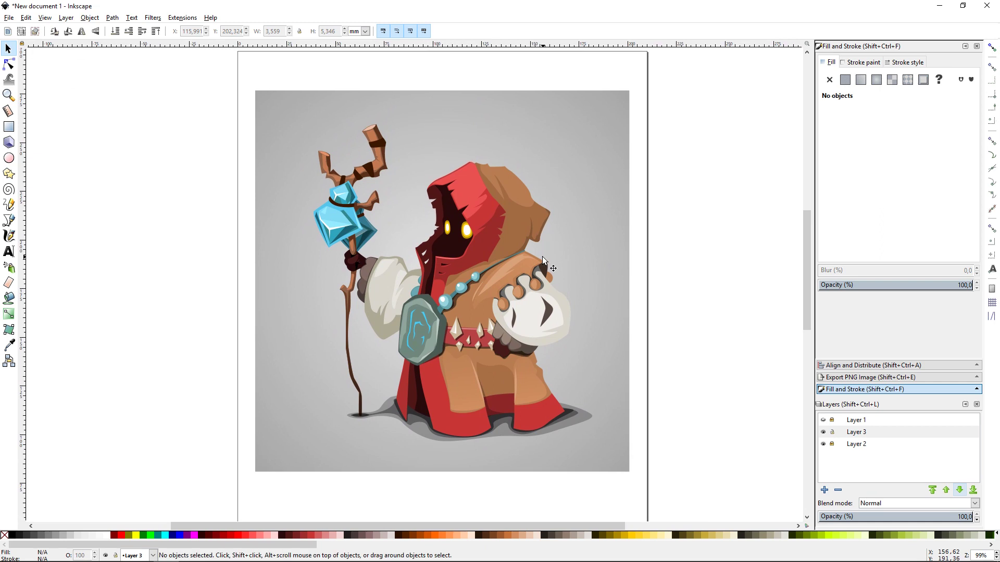
# - Create Layer 4 and draw a circle over the top of the hood
pyautogui.click(824, 490)
pyautogui.click(536, 317)
pyautogui.press('e')
pyautogui.moveTo(417, 134); pyautogui.dragTo(483, 200)
pyautogui.press('s')
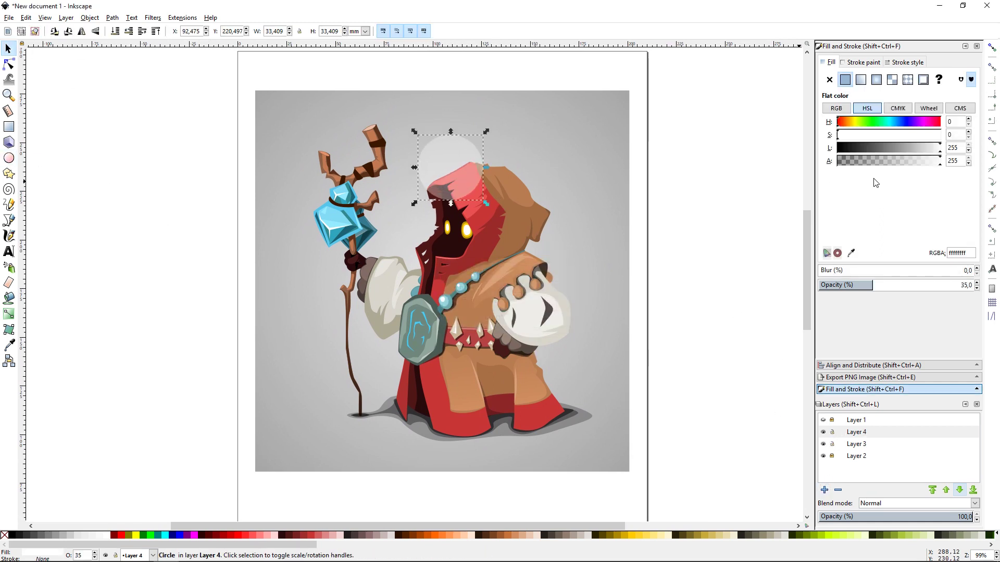
# - Give the circle a white radial-gradient fill and Screen blend mode
pyautogui.click(876, 79)
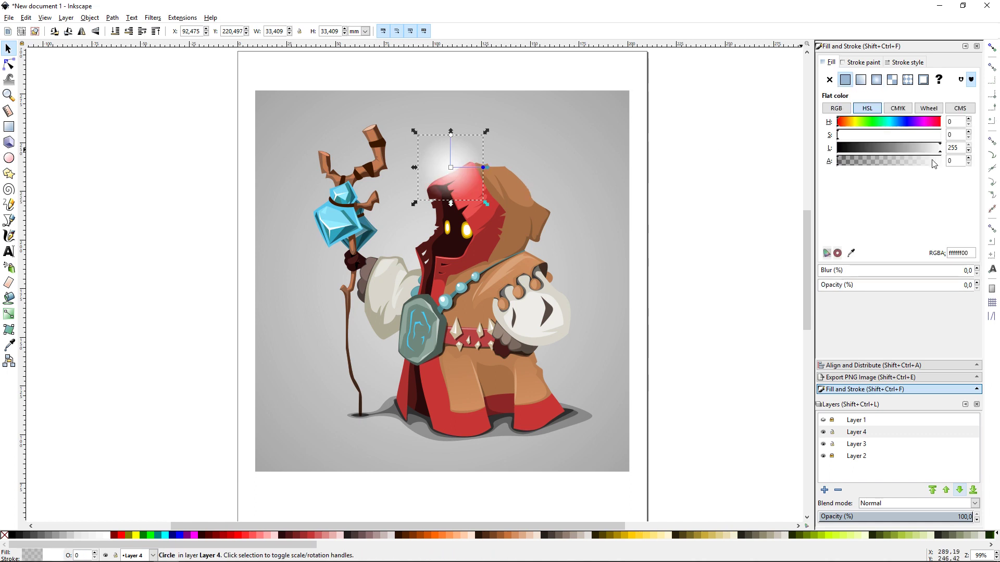
pyautogui.hotkey('ctrl', 'z')
pyautogui.click(862, 151)
pyautogui.click(974, 503)
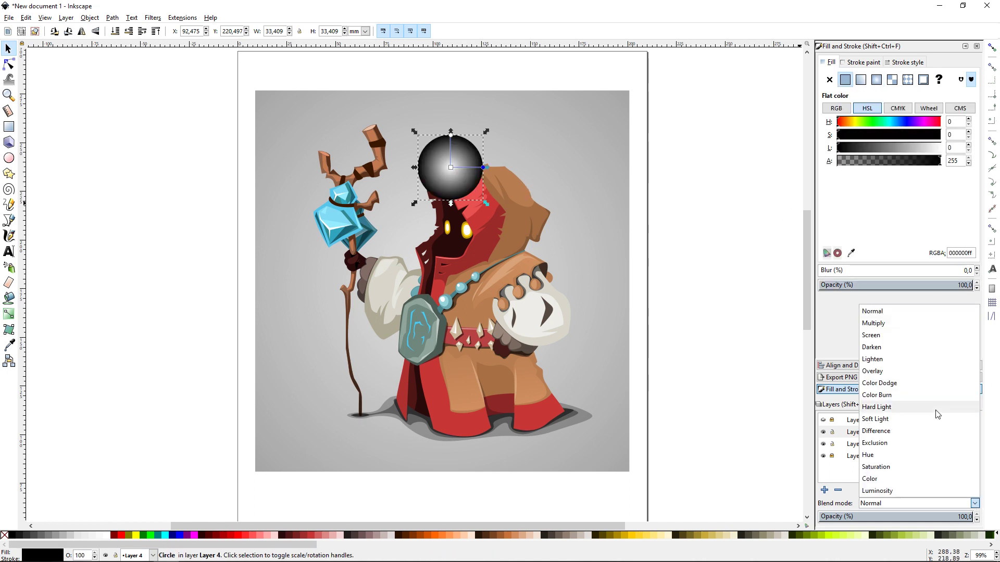
pyautogui.click(906, 322)
pyautogui.click(974, 503)
pyautogui.click(907, 335)
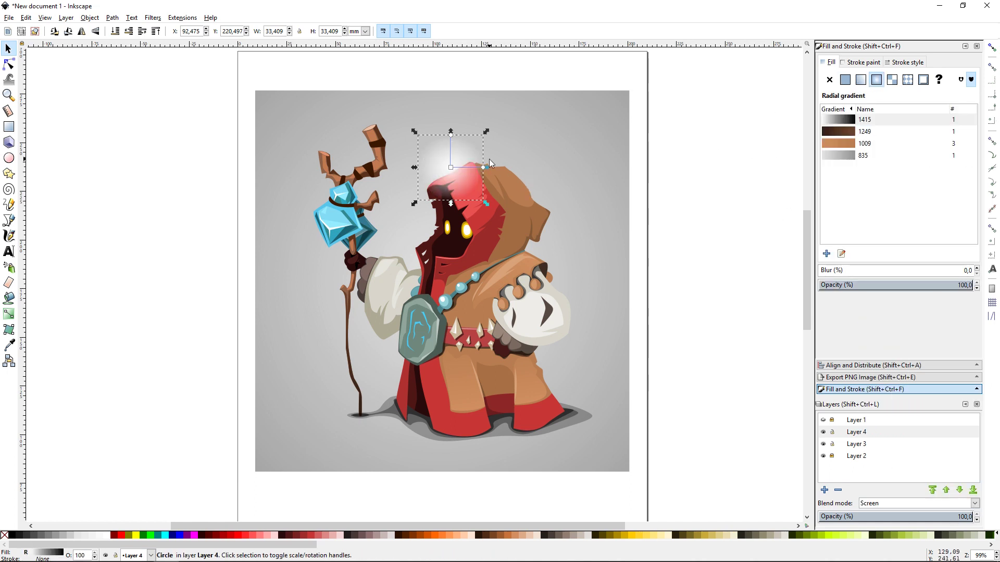
# - Position the glow circle over the staff crystal
pyautogui.moveTo(489, 163); pyautogui.dragTo(379, 193)
pyautogui.press('+')
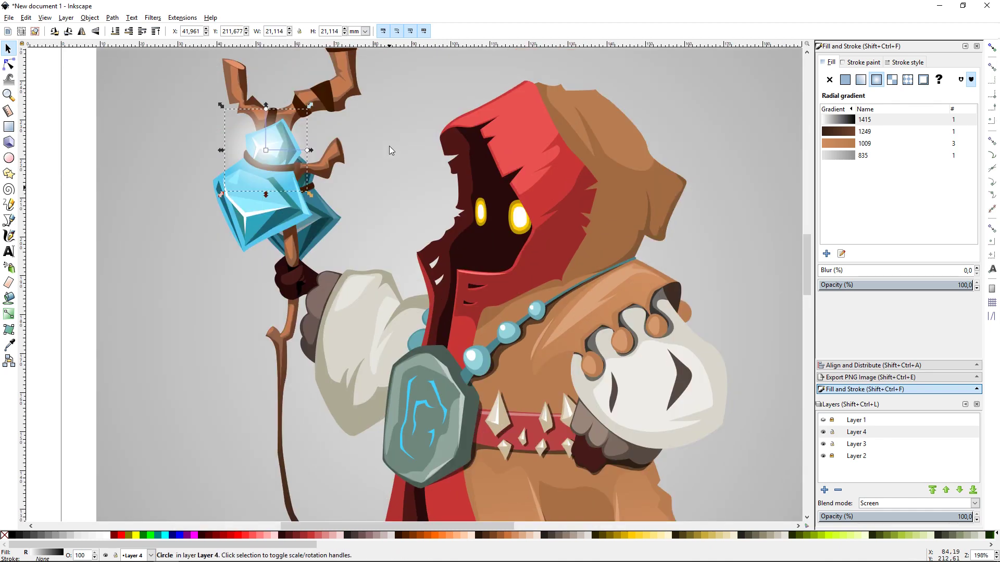
pyautogui.moveTo(274, 155); pyautogui.dragTo(266, 150)
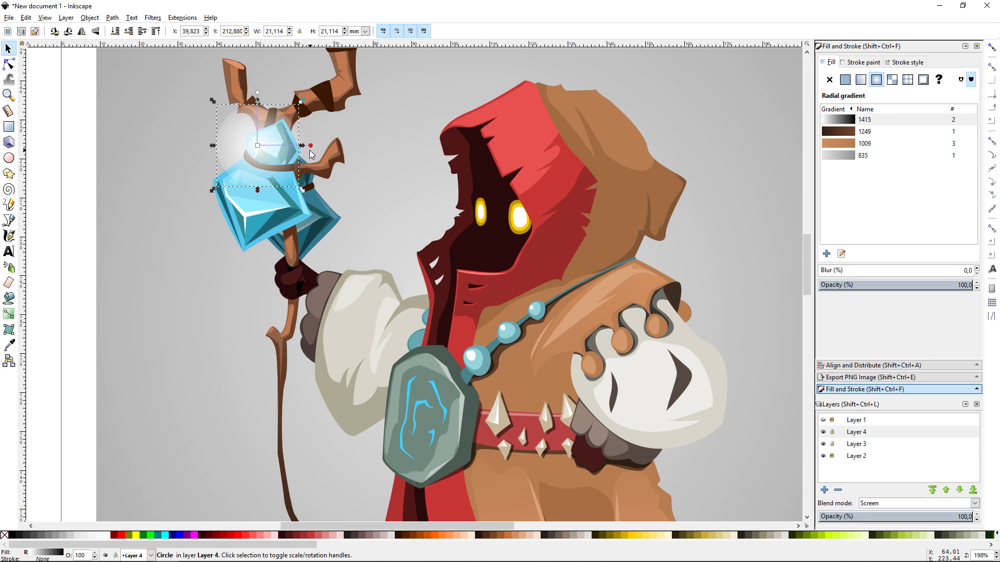
pyautogui.press('Escape')
pyautogui.click(277, 146)
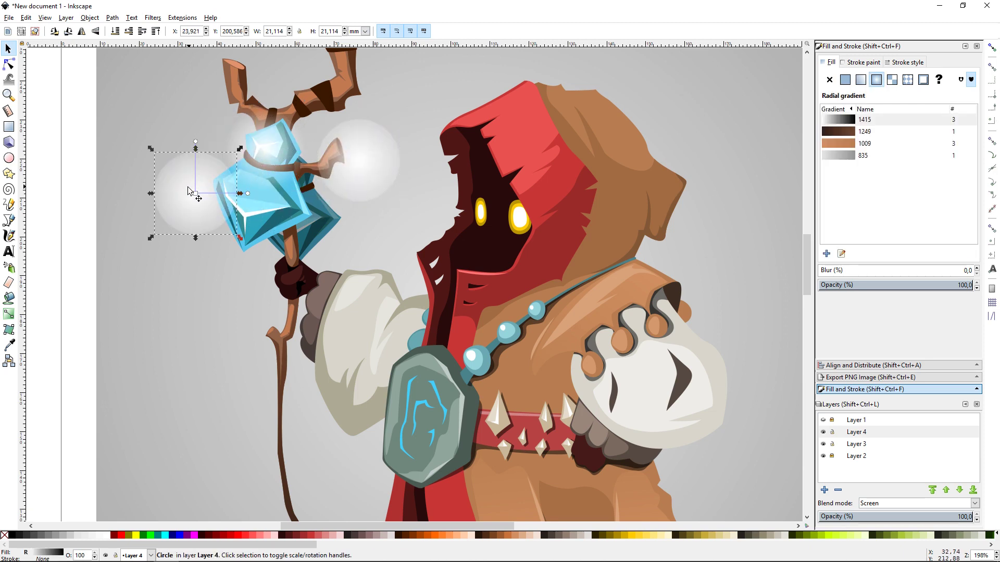
# - Place a glow copy beside the crystal and shrink one onto the lower crystal point
pyautogui.moveTo(286, 130); pyautogui.dragTo(382, 156)
pyautogui.press('Delete')
pyautogui.moveTo(195, 193)
pyautogui.mouseDown()
pyautogui.moveTo(271, 148)
pyautogui.moveTo(305, 209)
pyautogui.mouseUp()
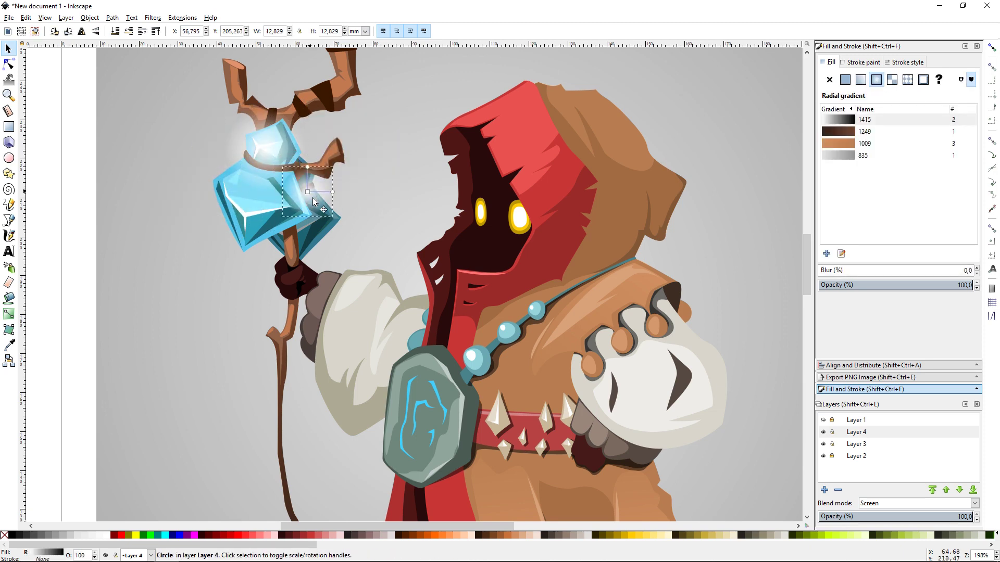
pyautogui.click(375, 132)
pyautogui.click(307, 208)
pyautogui.press('Escape')
# - Duplicate the small crystal glow and place the copy over the amulet
pyautogui.press('-')
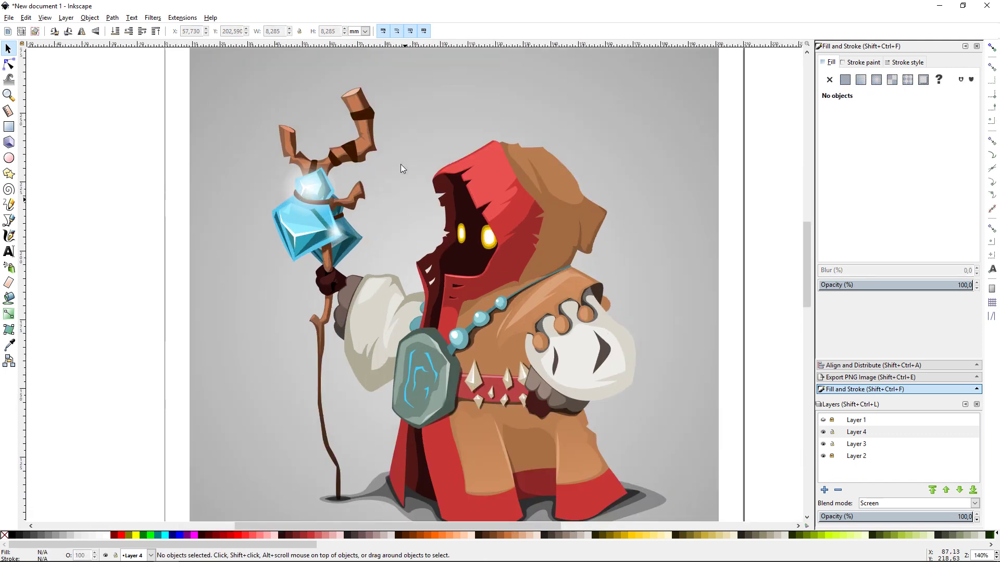
pyautogui.click(325, 180)
pyautogui.scroll(-2, 362, 142)
pyautogui.click(335, 191)
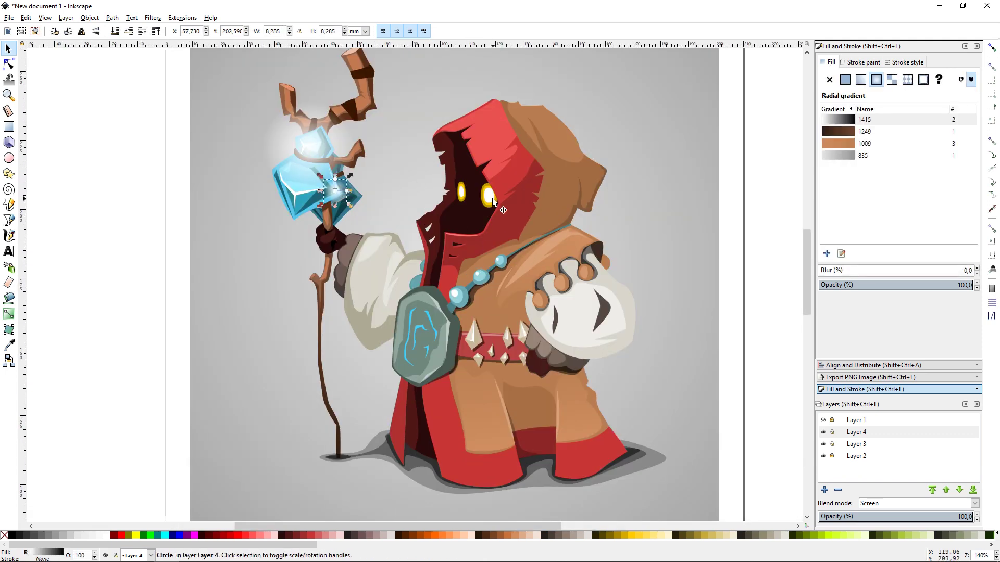
pyautogui.hotkey('ctrl', 'v')
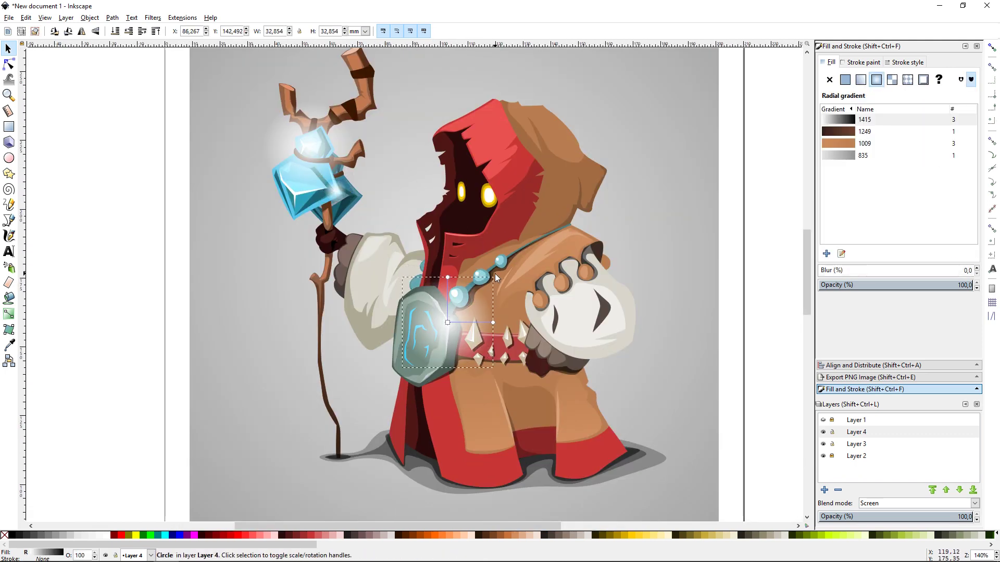
pyautogui.click(646, 211)
# - Move the small glow circle onto the staff crystal
pyautogui.press('-')
pyautogui.press('+')
pyautogui.press('+')
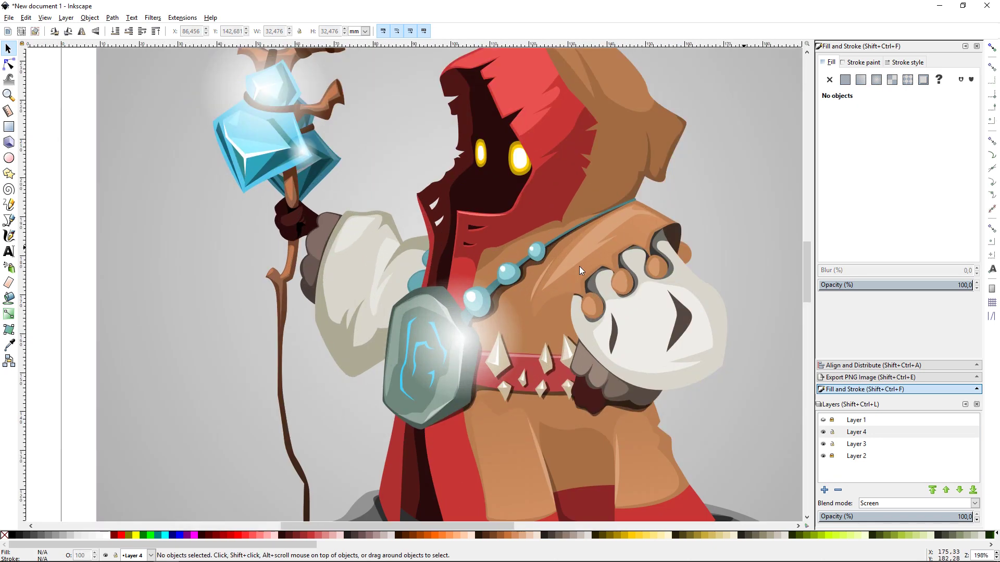
pyautogui.click(379, 152)
pyautogui.moveTo(381, 155)
pyautogui.mouseDown()
pyautogui.moveTo(302, 151)
pyautogui.moveTo(480, 151)
pyautogui.moveTo(506, 128)
pyautogui.mouseUp()
pyautogui.press('Escape')
pyautogui.press('Escape')
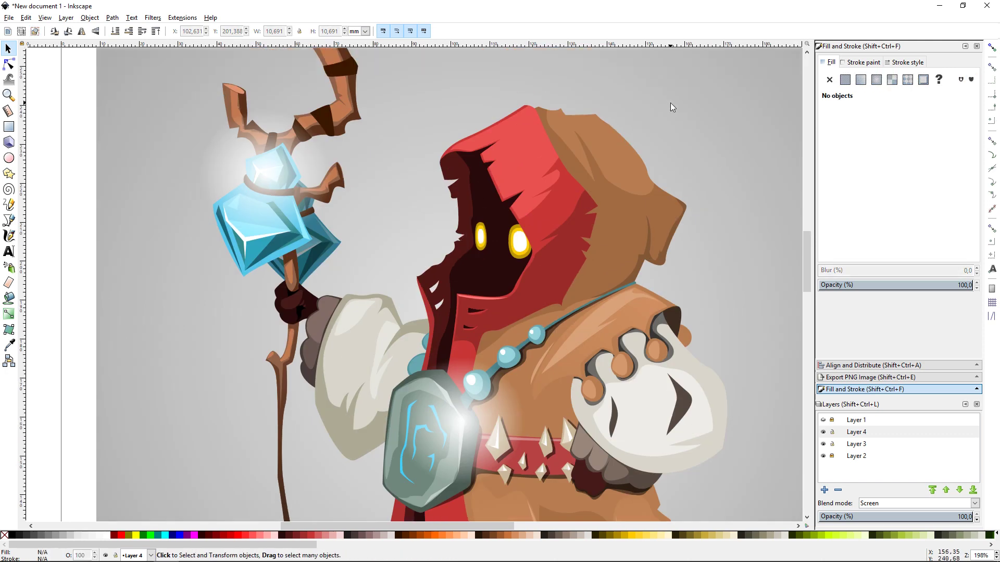
# - Resize a glow over one eye, then duplicate and shrink it for the left eye
pyautogui.press('-')
pyautogui.press('-')
pyautogui.scroll(1, 413, 358)
pyautogui.click(462, 228)
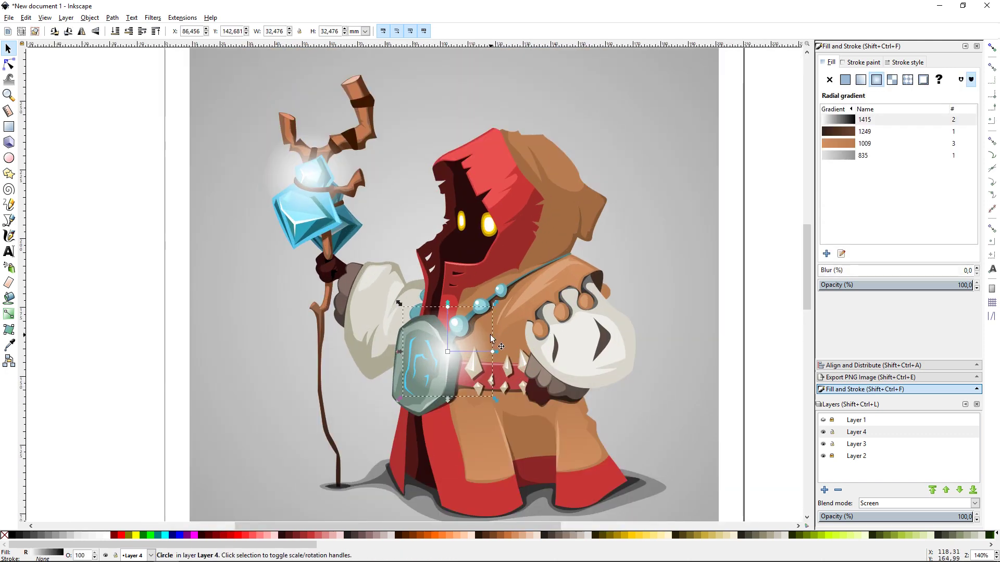
pyautogui.moveTo(477, 213)
pyautogui.mouseDown()
pyautogui.moveTo(535, 179)
pyautogui.moveTo(463, 221)
pyautogui.moveTo(474, 200)
pyautogui.mouseUp()
pyautogui.click(662, 161)
pyautogui.click(500, 225)
pyautogui.hotkey('ctrl', 'd')
pyautogui.click(646, 173)
# - Make Layer 3 the active layer
pyautogui.press('5')
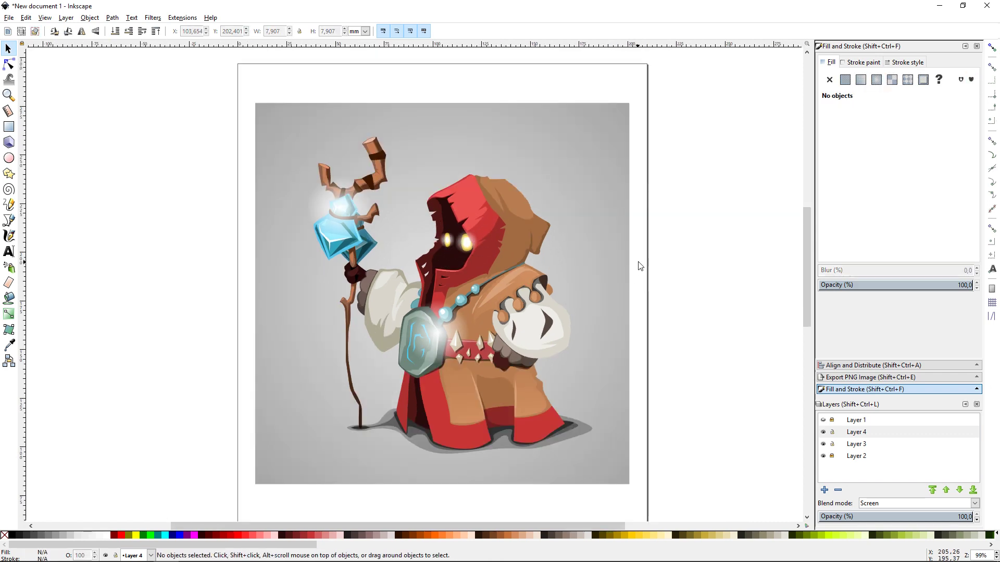
pyautogui.press('`')
pyautogui.scroll(1, 585, 269)
pyautogui.scroll(1, 586, 269)
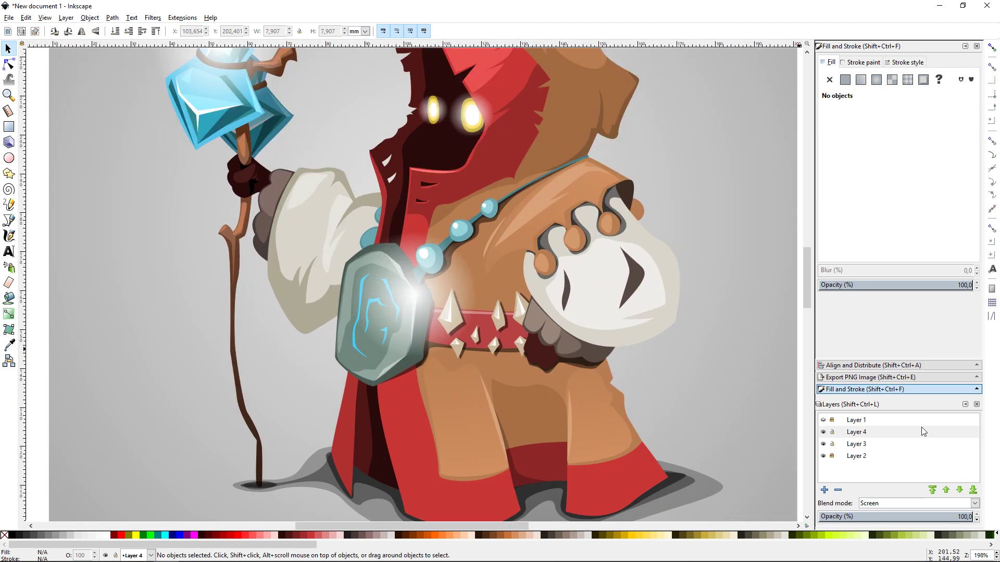
pyautogui.click(856, 443)
# - Draw a closed Bezier shape surrounding the white mitten hand
pyautogui.press('b')
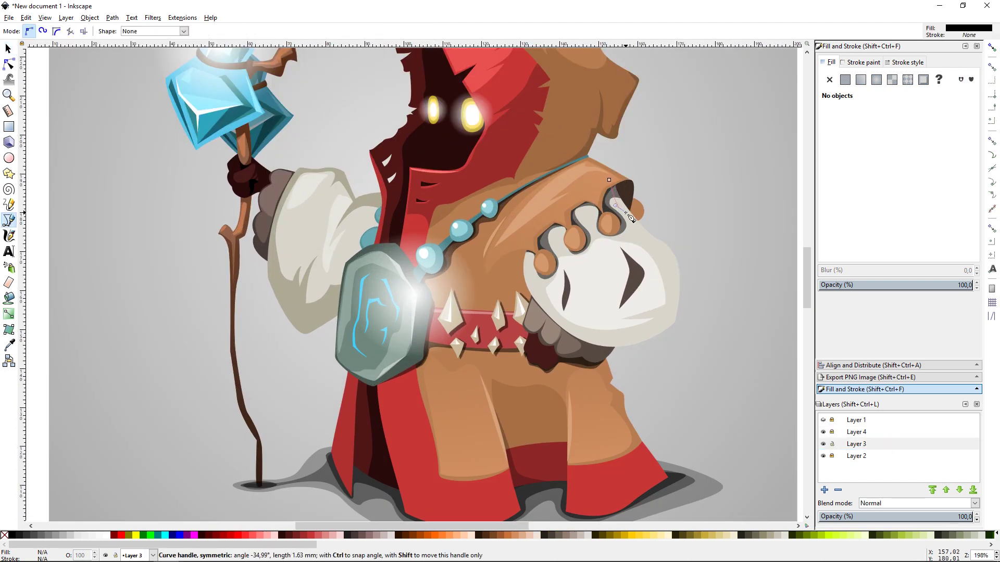
pyautogui.click(612, 179)
pyautogui.click(611, 355)
pyautogui.click(497, 271)
pyautogui.click(687, 354)
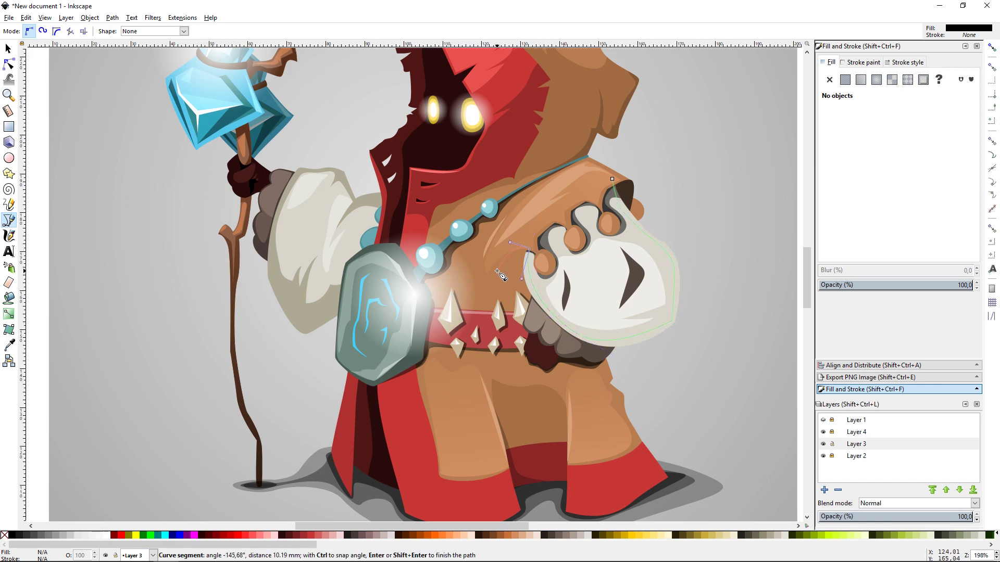
pyautogui.click(728, 201)
pyautogui.click(612, 178)
pyautogui.press('s')
# - Intersect the shape with the hand and fill it with a dropper-picked greyish beige
pyautogui.keyDown('alt'); pyautogui.keyDown('shift'); pyautogui.click(659, 239); pyautogui.keyUp('shift'); pyautogui.keyUp('alt')
pyautogui.hotkey('ctrl', '*')
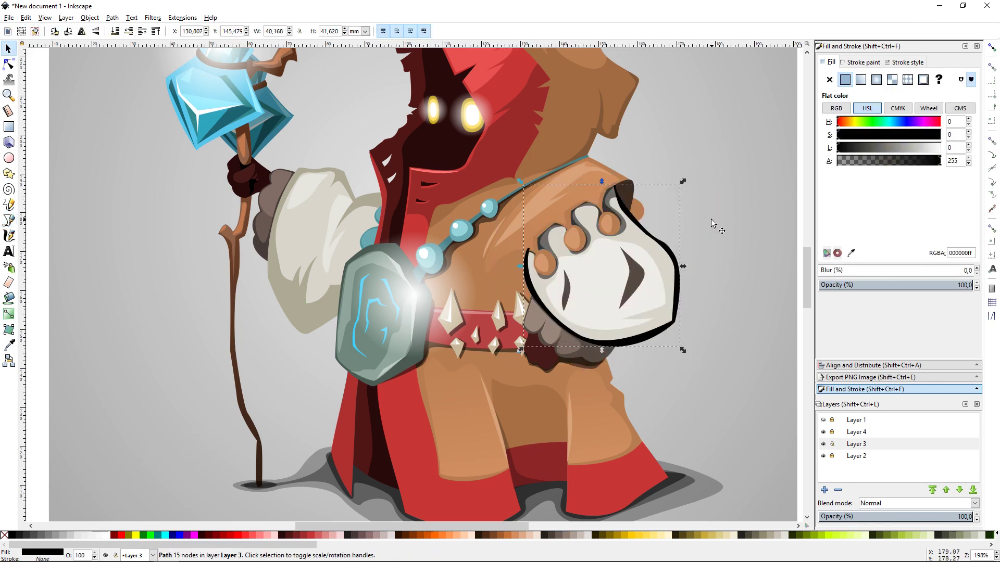
pyautogui.press('d')
pyautogui.click(672, 292)
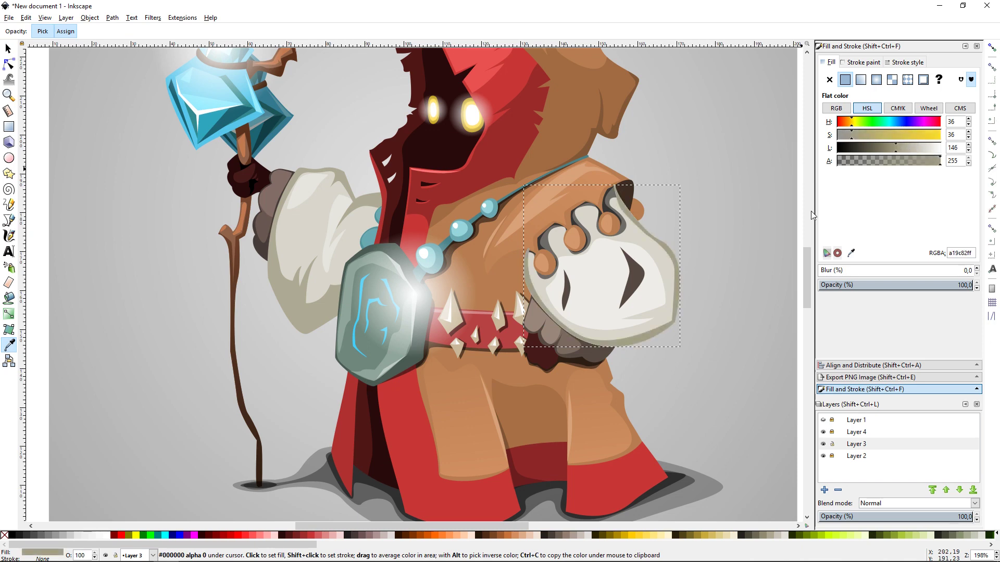
pyautogui.press('d')
pyautogui.press('+')
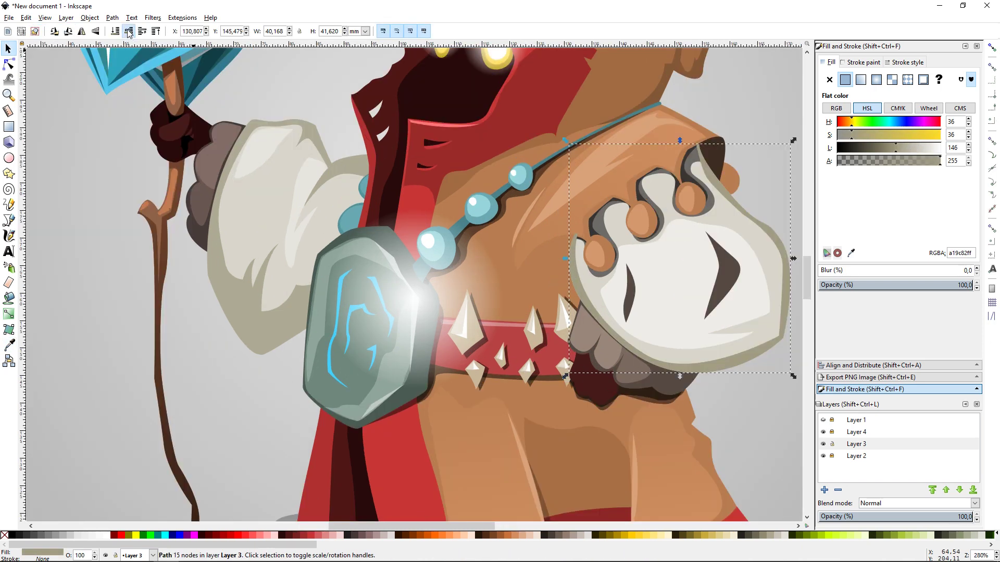
pyautogui.press('Escape')
pyautogui.press('-')
pyautogui.press('-')
pyautogui.press('-')
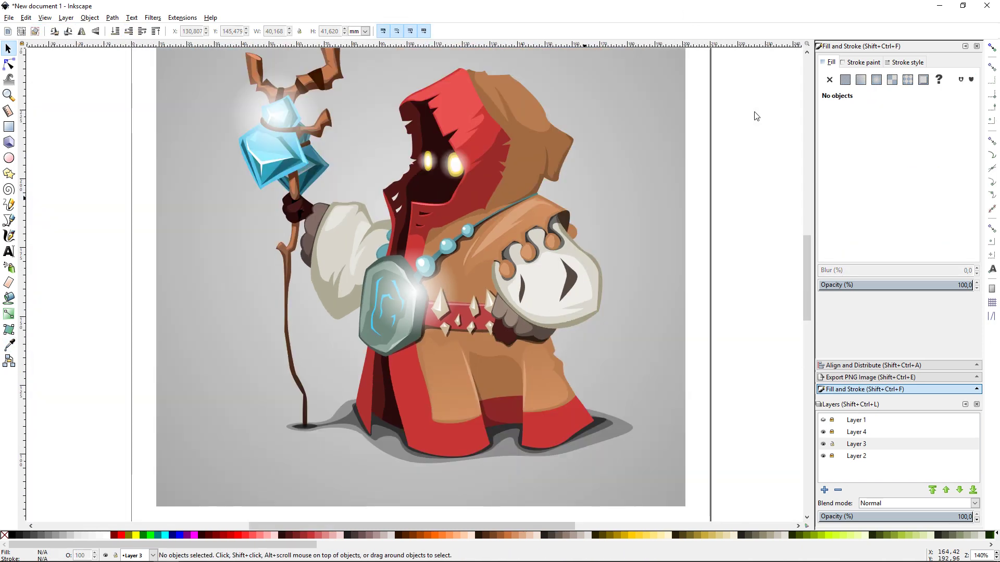
pyautogui.scroll(1, 553, 216)
pyautogui.hscroll(-2, 553, 216)
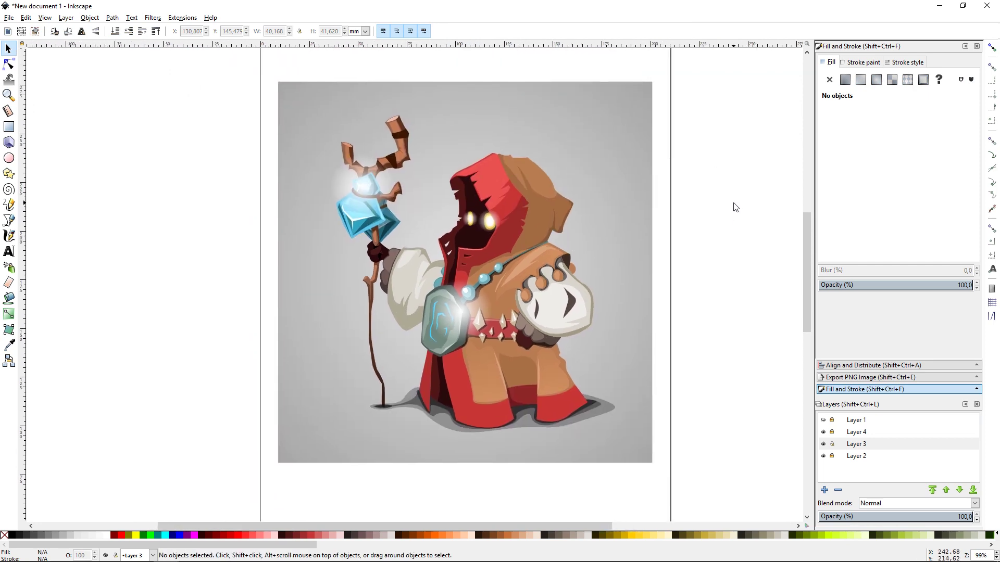
# - Draw a new star beside the staff with the Star tool
pyautogui.press('+')
pyautogui.click(633, 177)
pyautogui.click(770, 199)
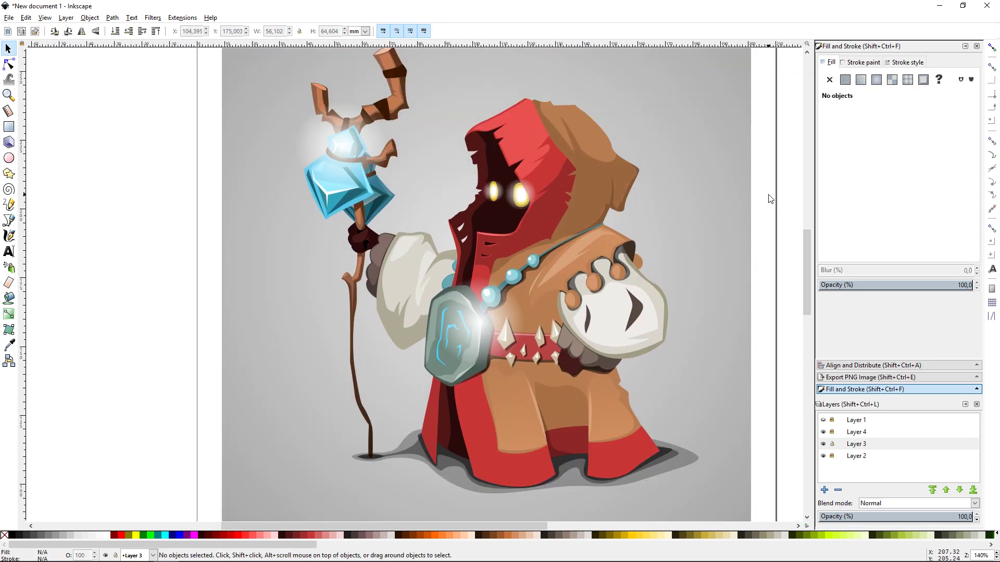
pyautogui.press('-')
pyautogui.press('+')
pyautogui.press('*')
pyautogui.moveTo(276, 229)
pyautogui.mouseDown()
pyautogui.moveTo(296, 250)
pyautogui.moveTo(287, 213)
pyautogui.mouseUp()
# - Make the star spiky with 0 rounding and narrow spokes
pyautogui.moveTo(297, 251); pyautogui.dragTo(290, 241)
pyautogui.click(246, 34)
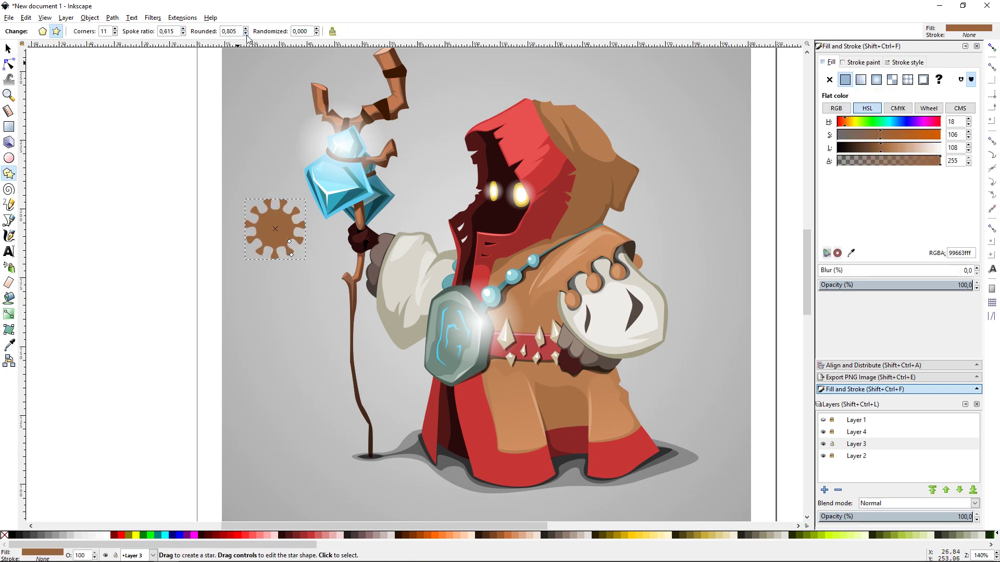
pyautogui.write('0')
pyautogui.press('Return')
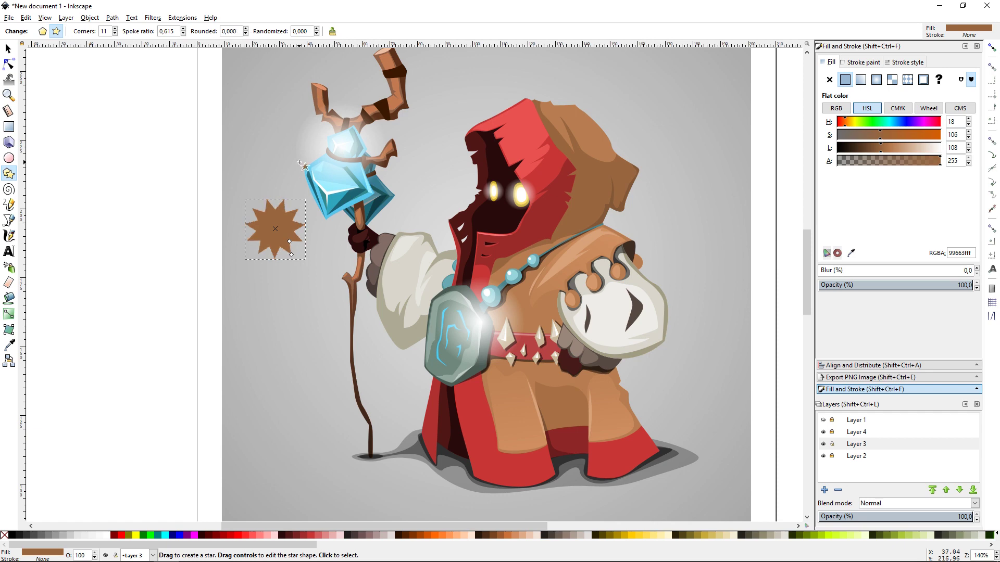
pyautogui.click(183, 33)
pyautogui.click(184, 29)
# - Scale the star sparkle and set its opacity to 50
pyautogui.press('s')
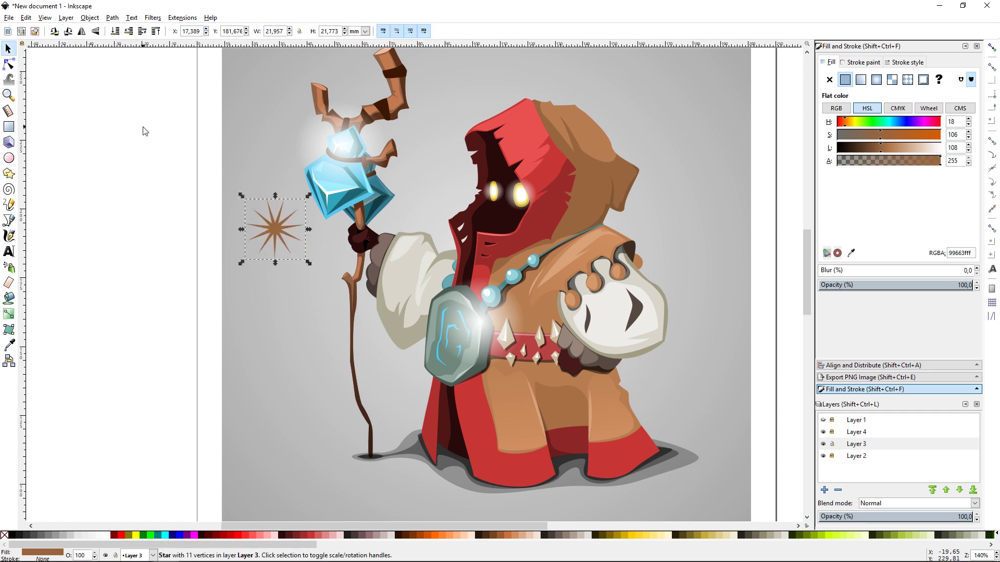
pyautogui.moveTo(309, 196); pyautogui.dragTo(384, 131)
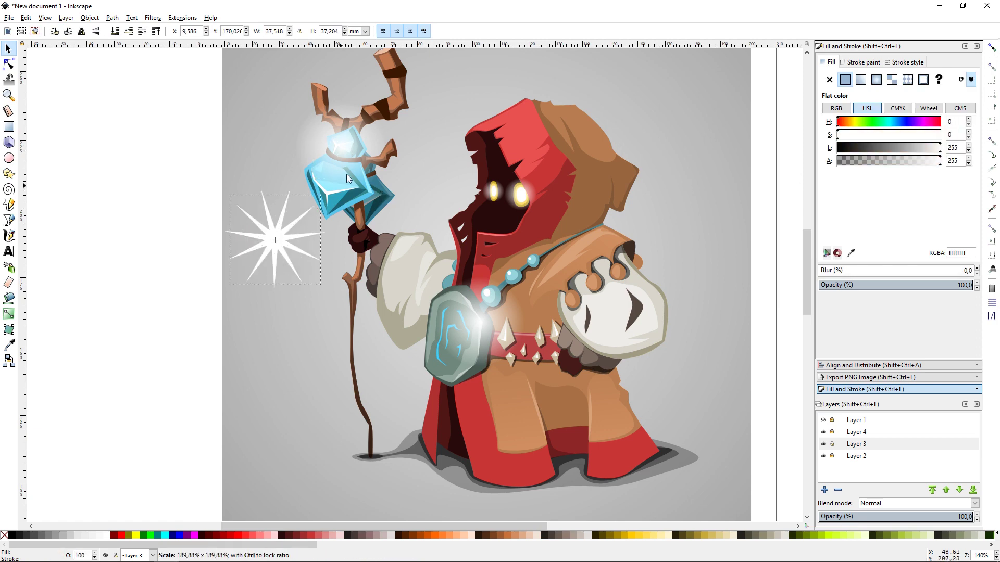
pyautogui.click(873, 285)
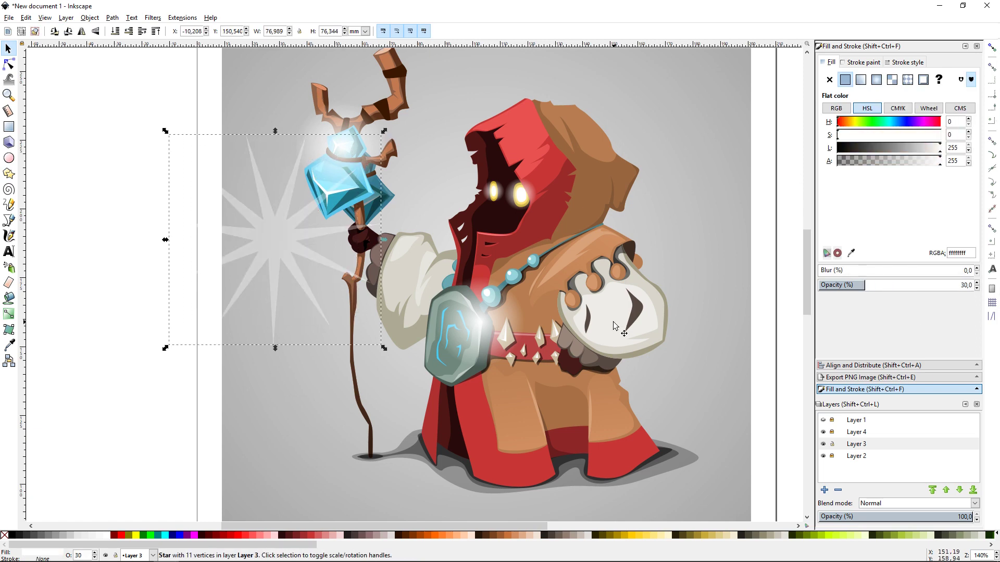
pyautogui.moveTo(384, 131); pyautogui.dragTo(306, 209)
pyautogui.write('50')
pyautogui.press('Return')
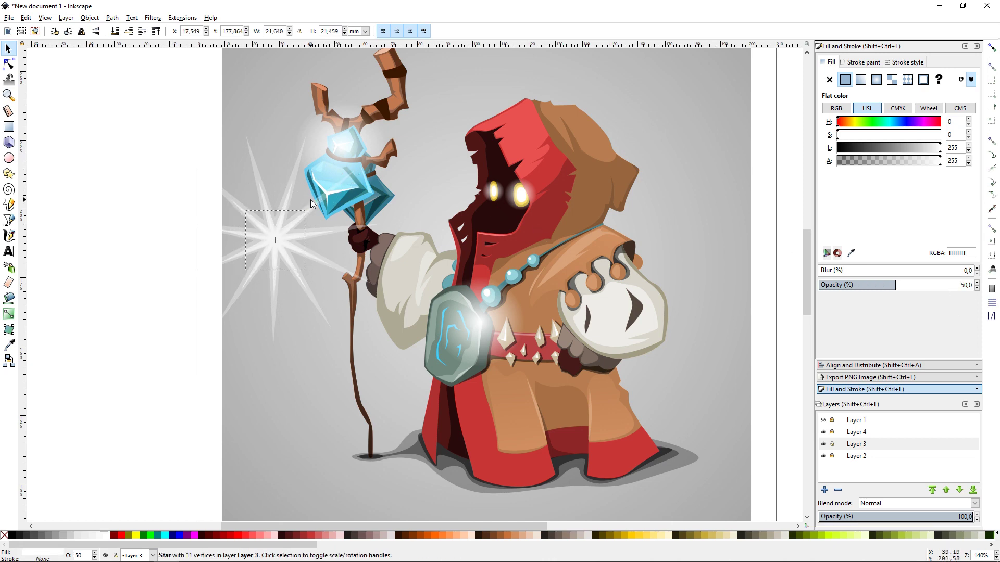
# - Resize the larger sparkle and check the sparkles on the crystal and amulet
pyautogui.click(259, 188)
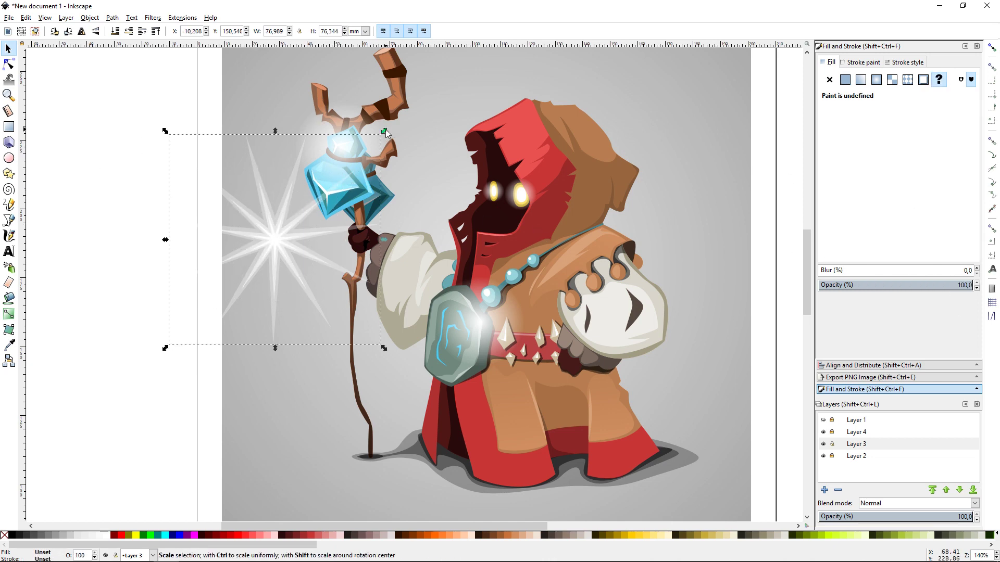
pyautogui.moveTo(384, 130)
pyautogui.mouseDown()
pyautogui.moveTo(268, 247)
pyautogui.moveTo(378, 113)
pyautogui.mouseUp()
pyautogui.click(158, 229)
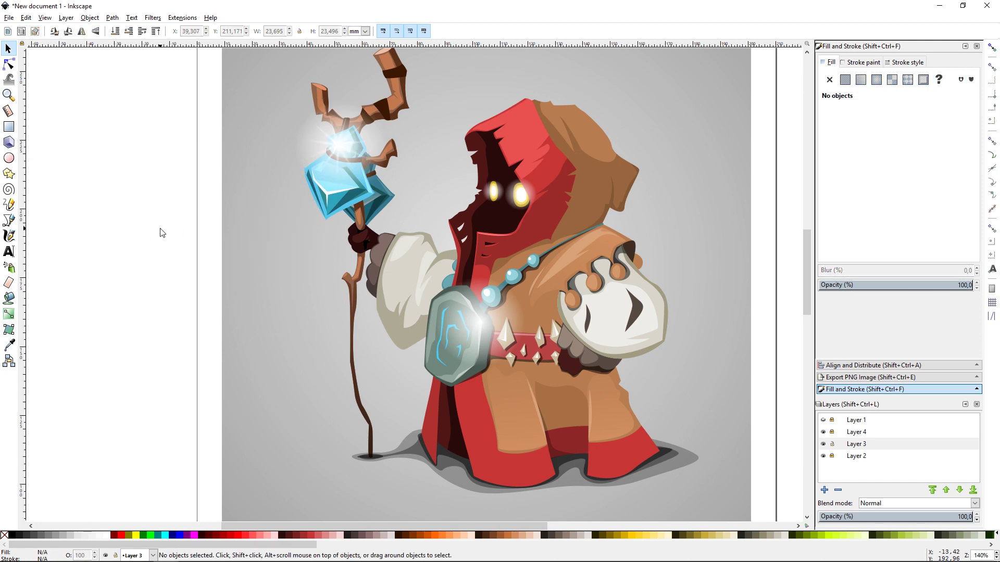
pyautogui.click(378, 113)
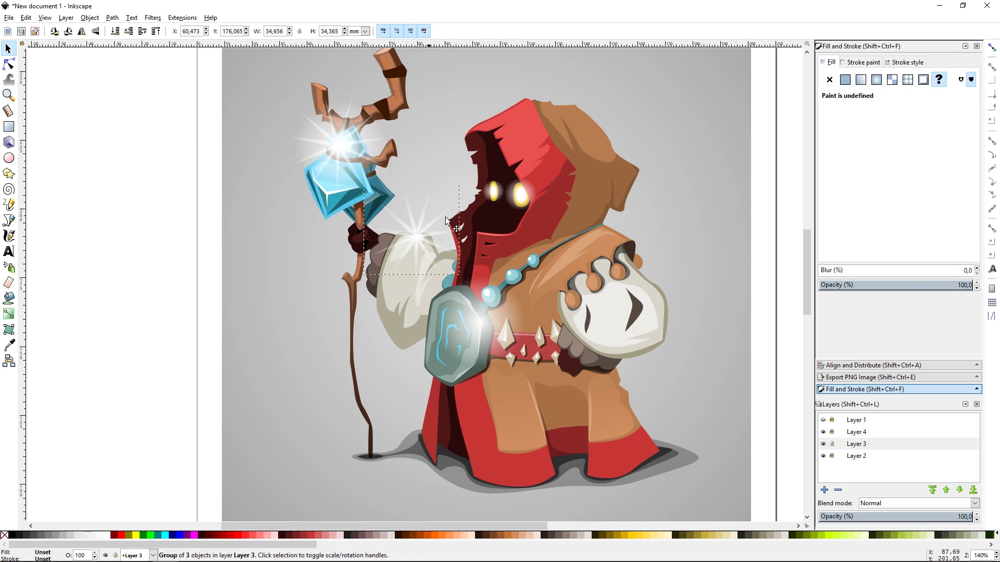
pyautogui.click(532, 278)
pyautogui.click(677, 139)
pyautogui.press('-')
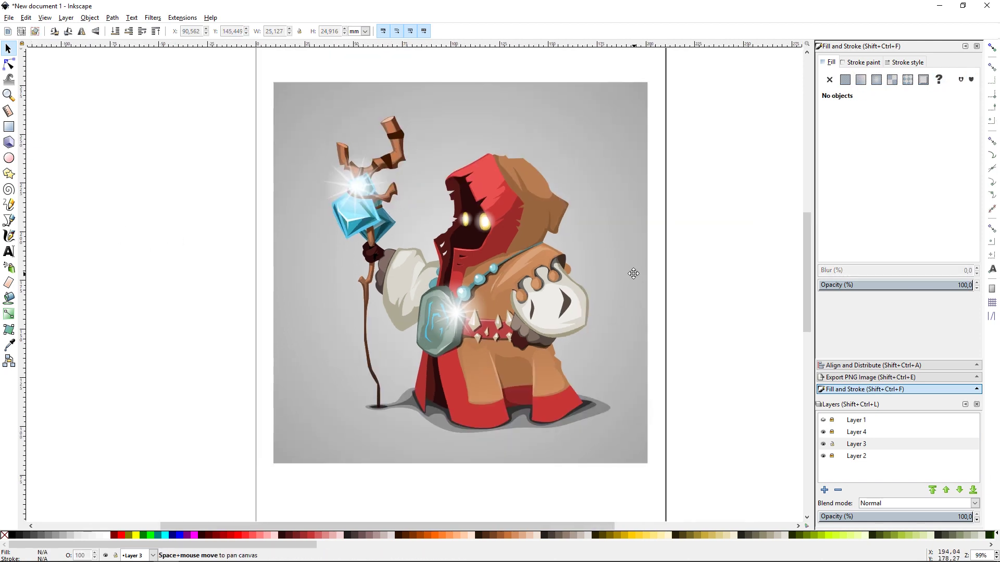
# - Select both hand marks and shift their HSL fill to a muted reddish brown
pyautogui.press('Tab')
pyautogui.press('Escape')
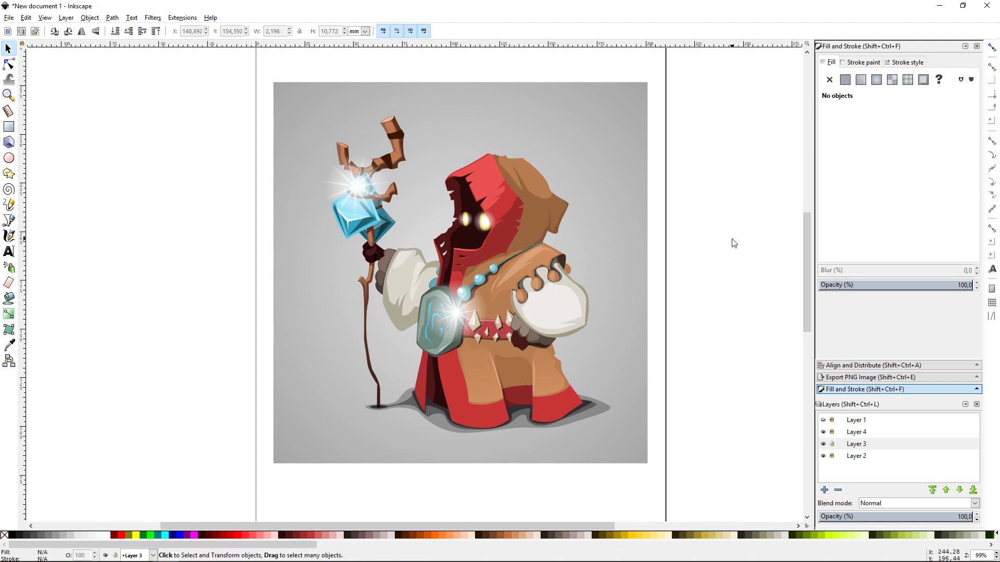
pyautogui.hotkey('ctrl', 'a')
pyautogui.moveTo(896, 135); pyautogui.dragTo(873, 138)
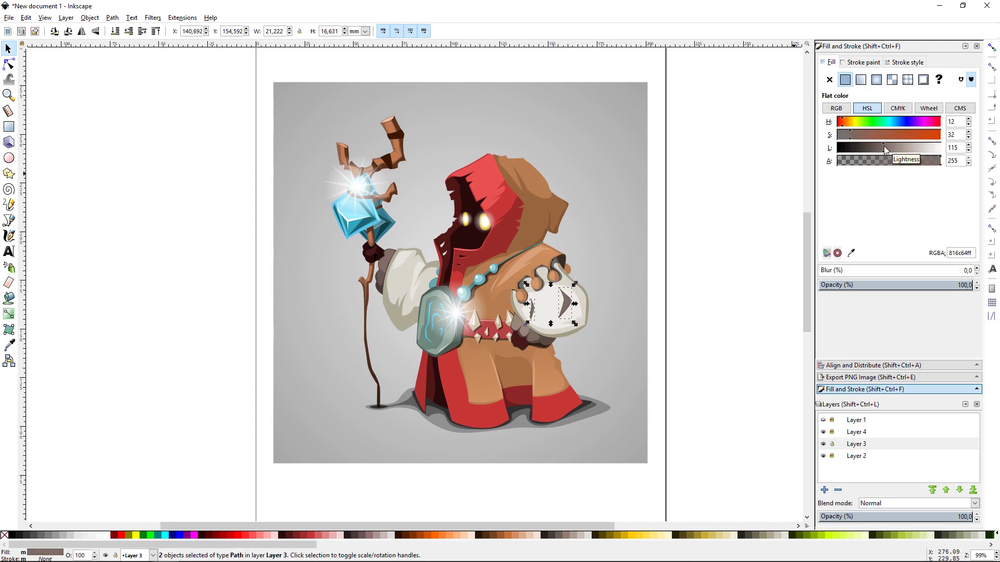
pyautogui.click(772, 237)
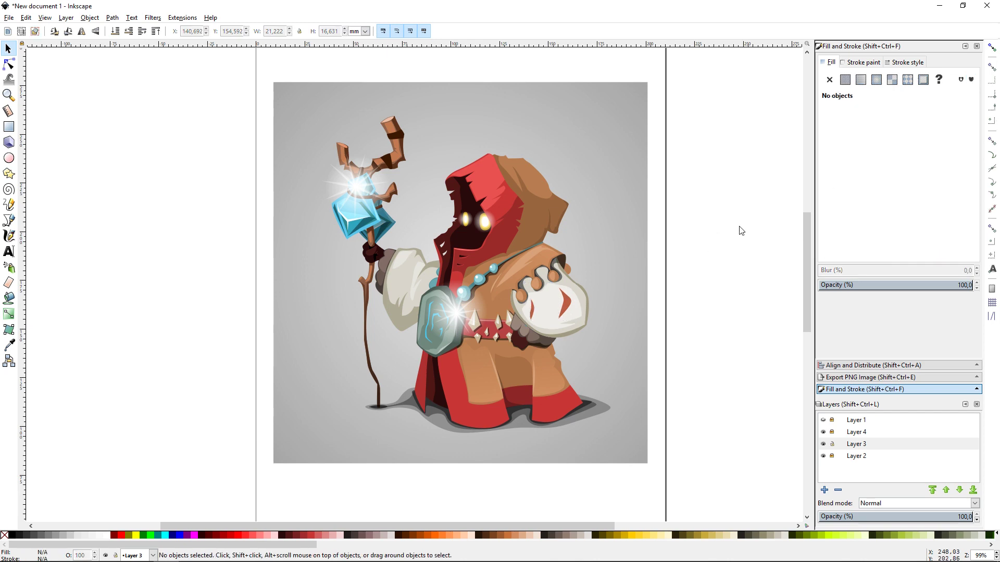